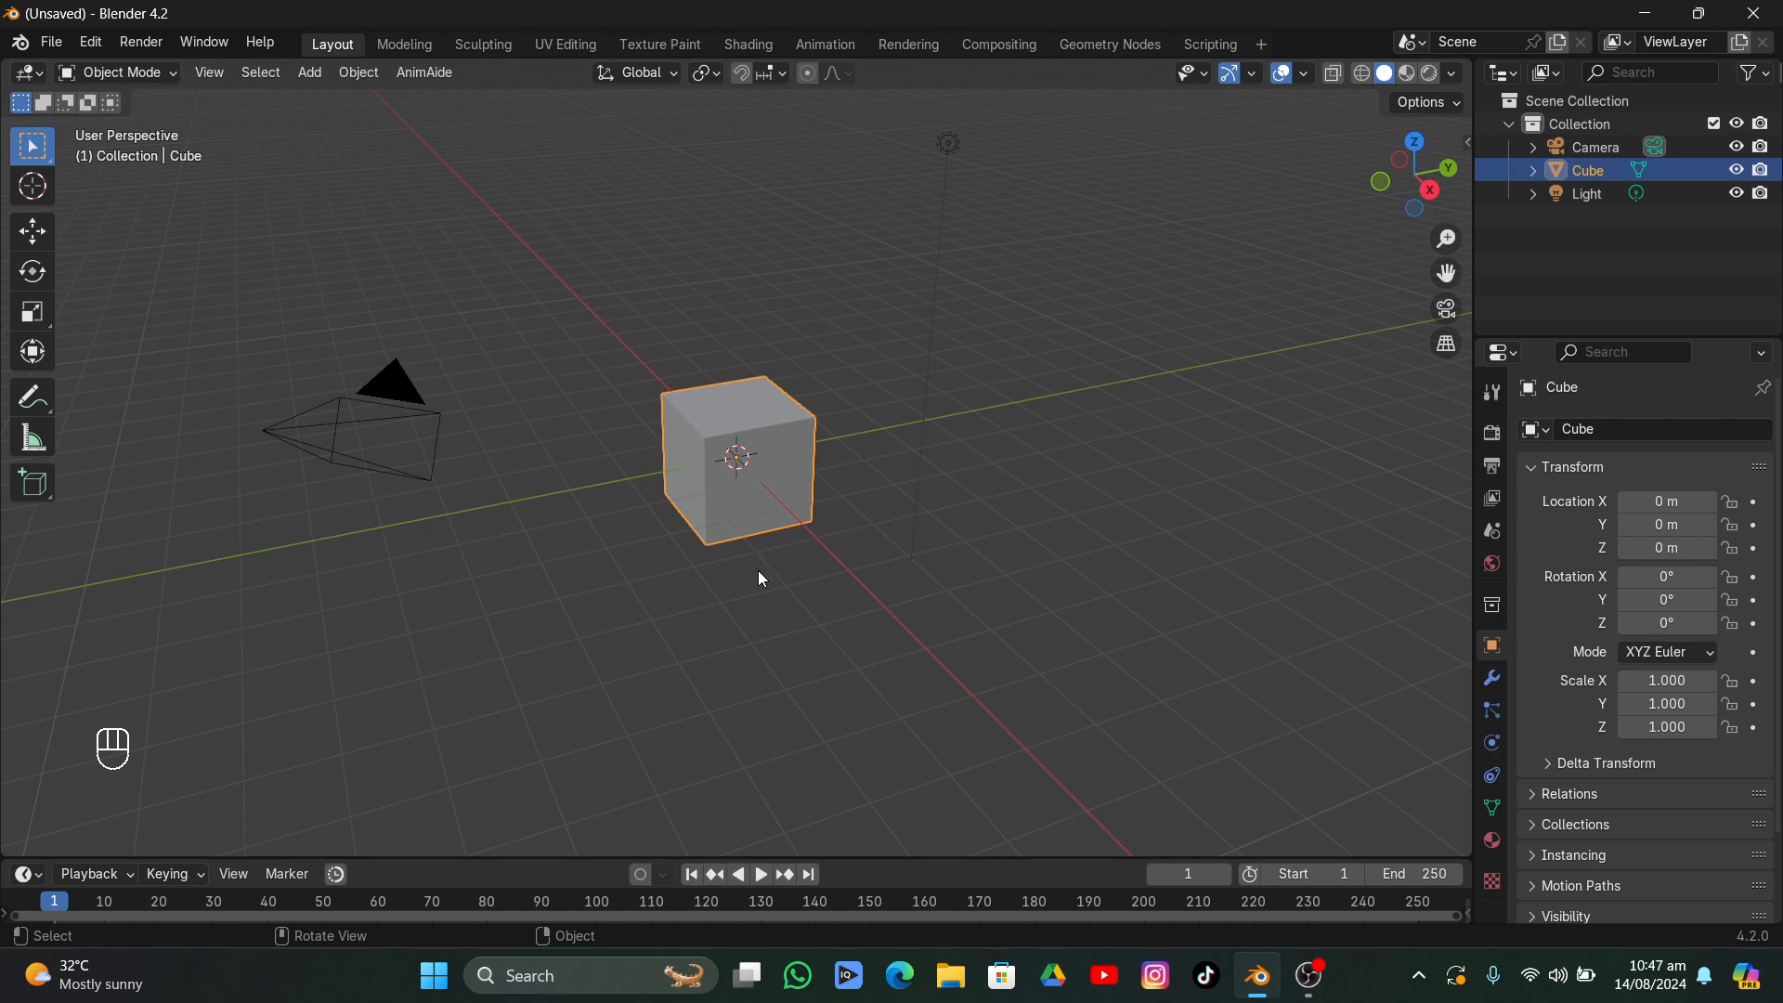
- Delete all the default scene objects: the camera, cube and light
{"action": "key", "text": "a"}
{"action": "key", "text": "x"}
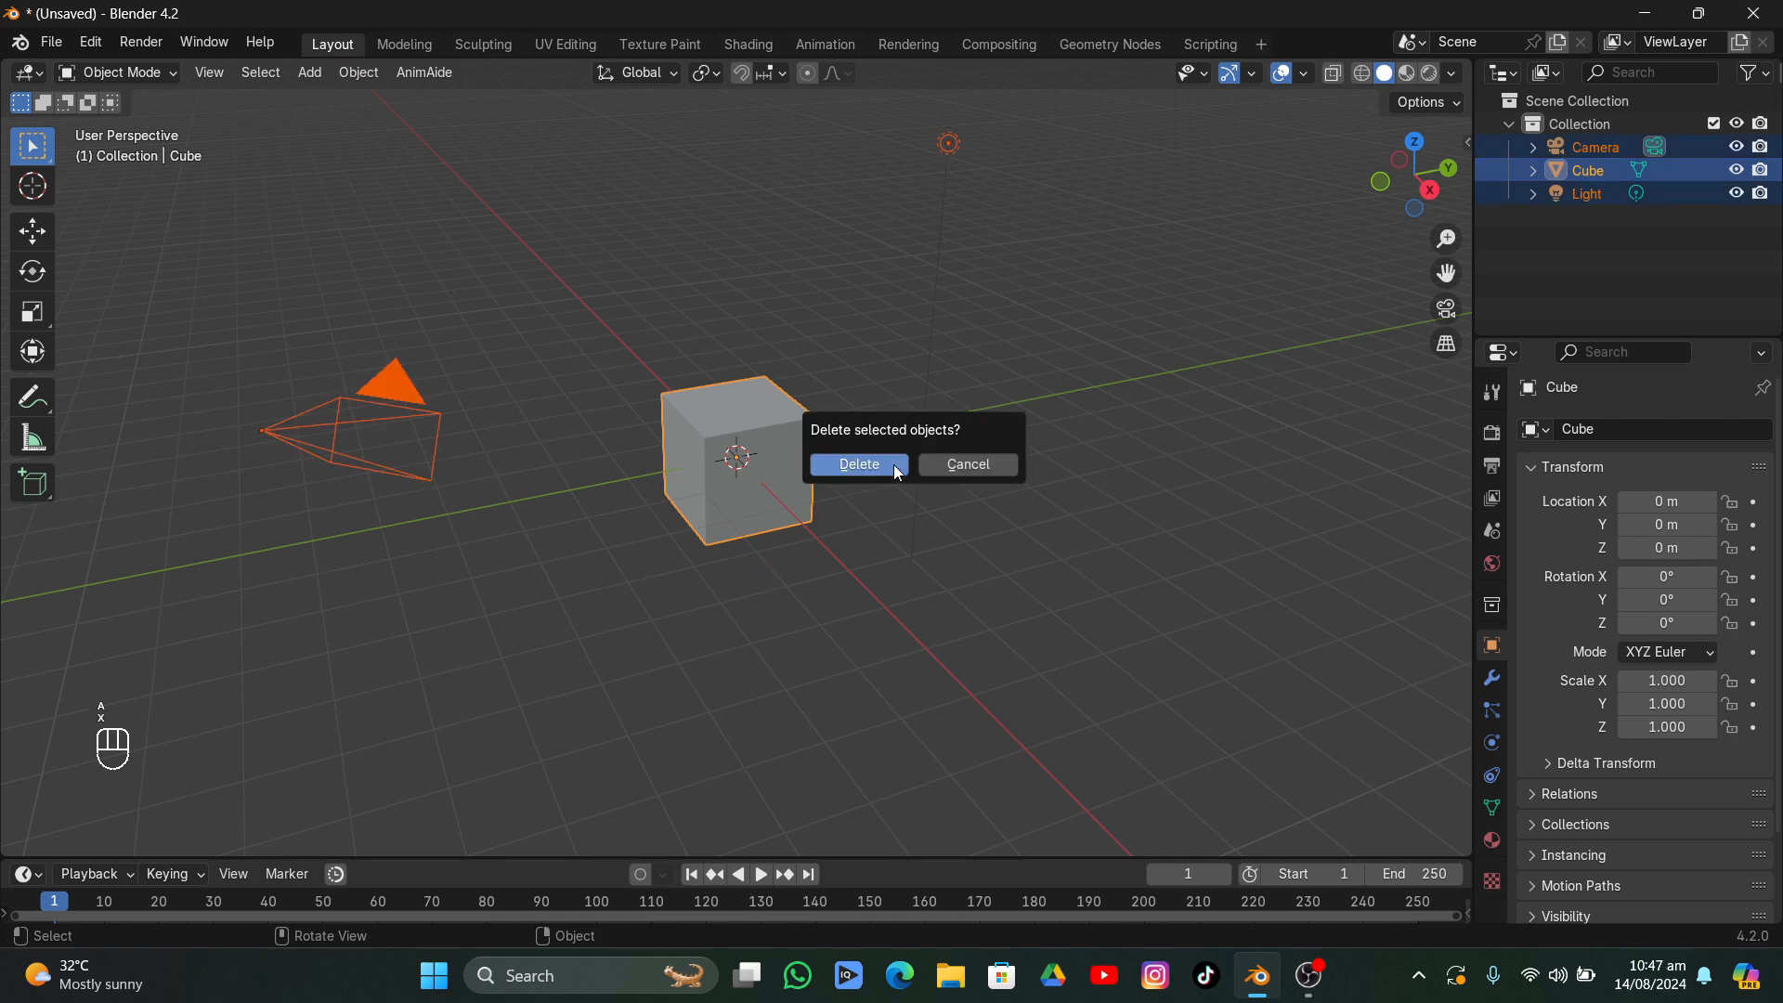
{"action": "left_click", "coordinate": [897, 472]}
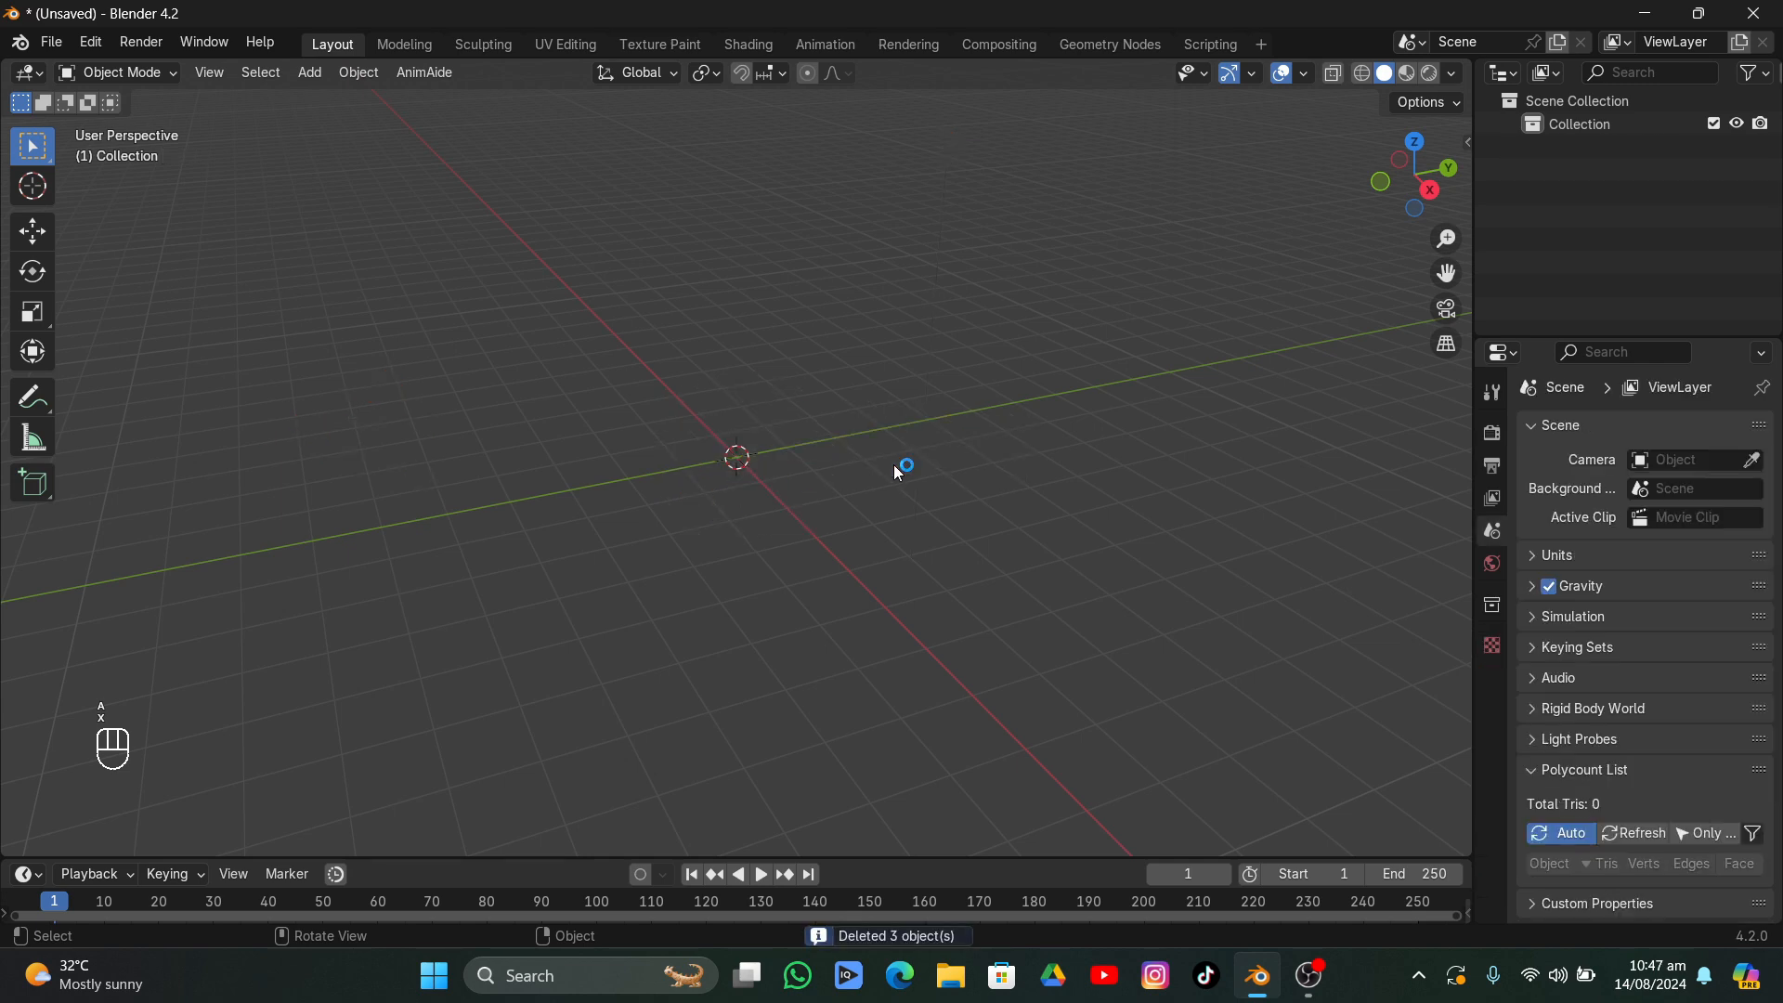
- Import Fern_Alpha.png from the tutorial's Natural\Fern folder as an image mesh plane
{"action": "left_click", "coordinate": [310, 72]}
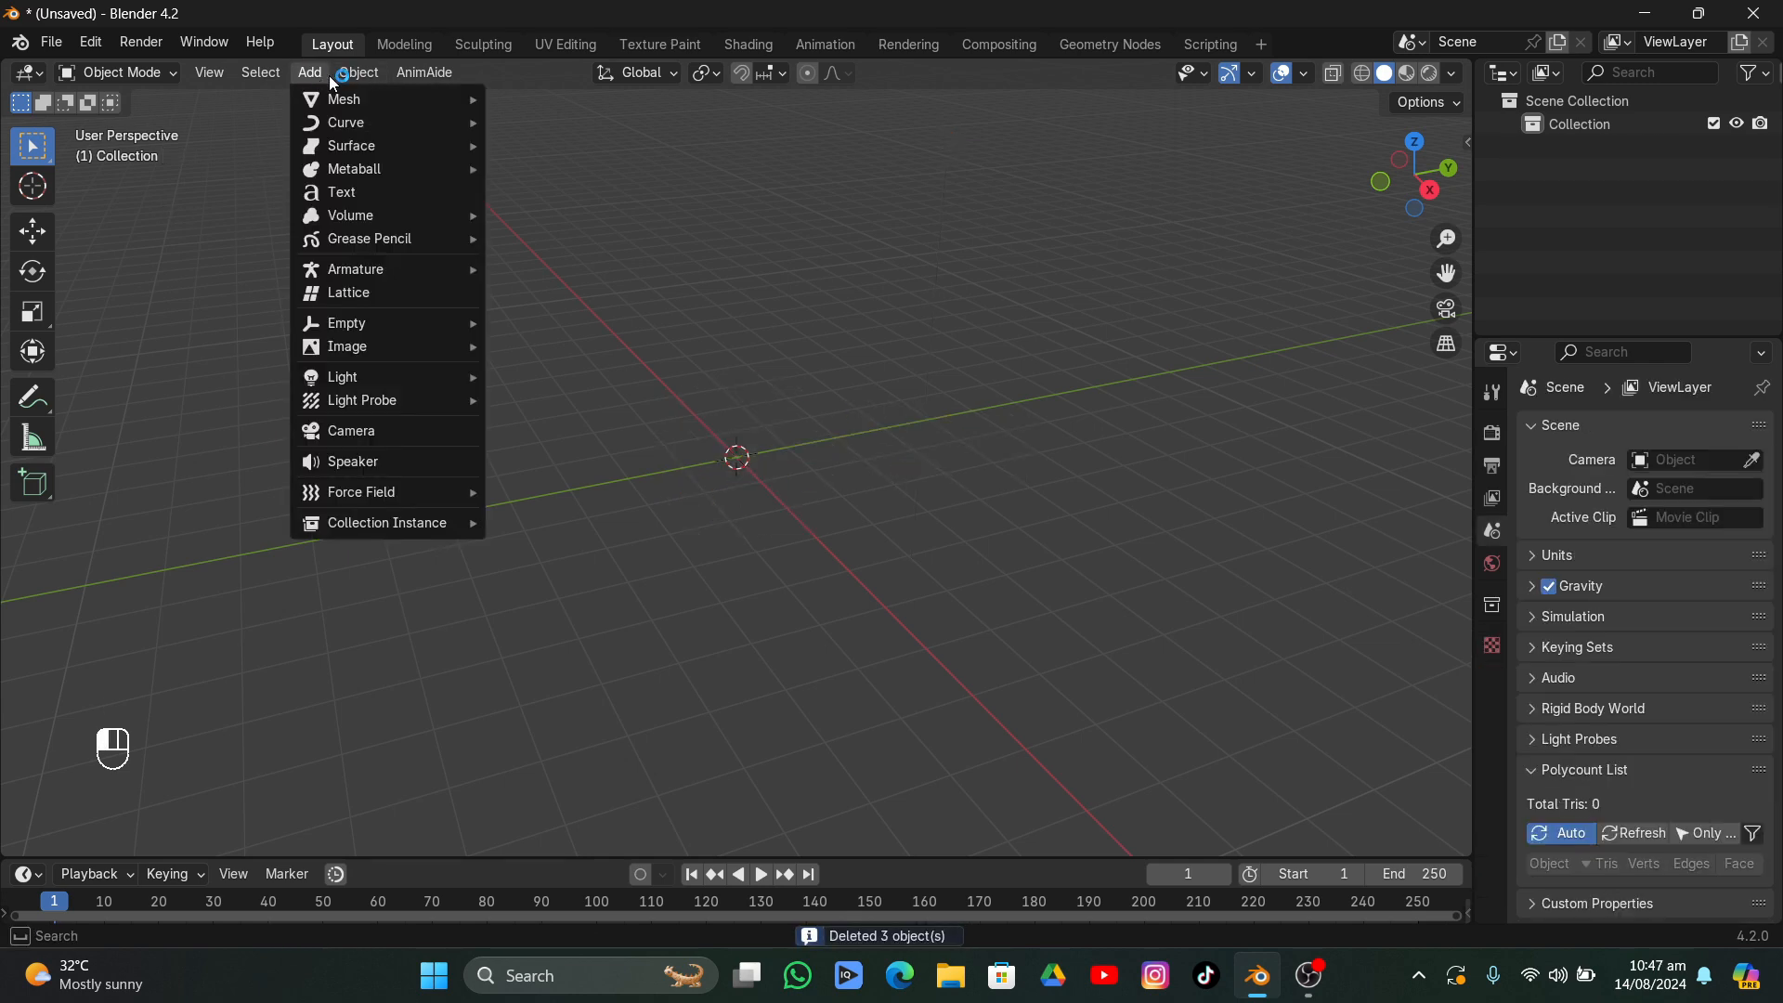
{"action": "mouse_move", "coordinate": [329, 347]}
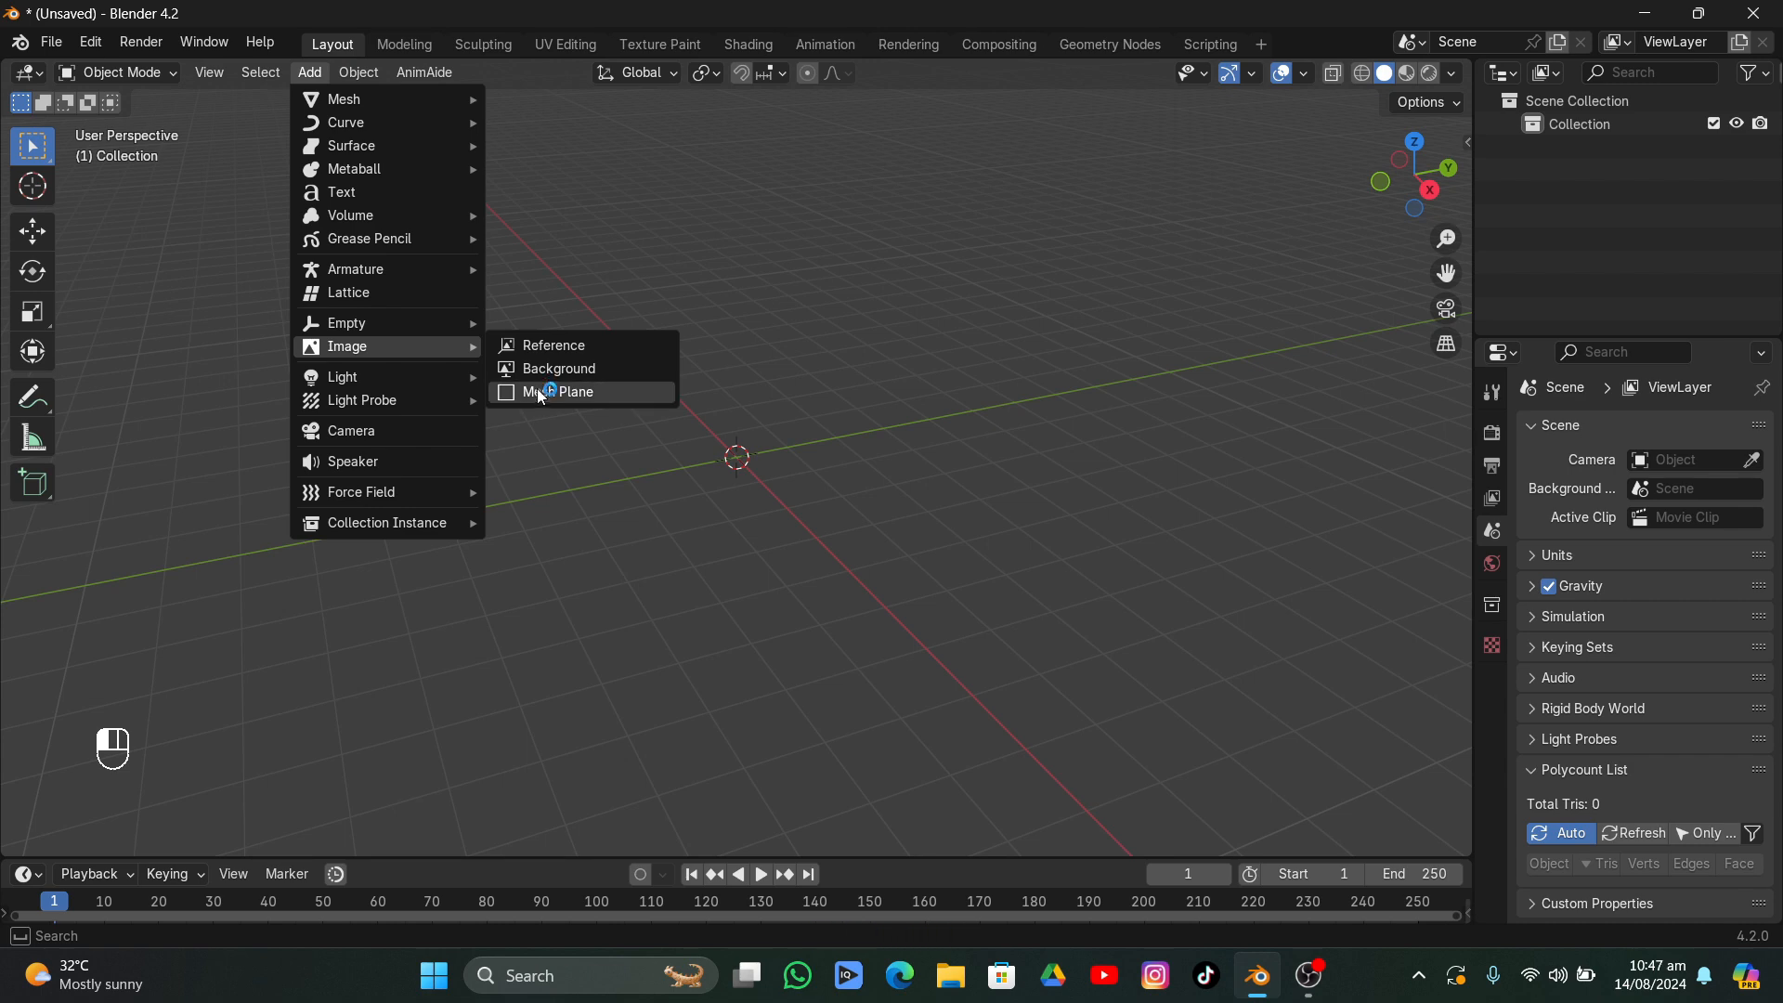
{"action": "left_click", "coordinate": [592, 394]}
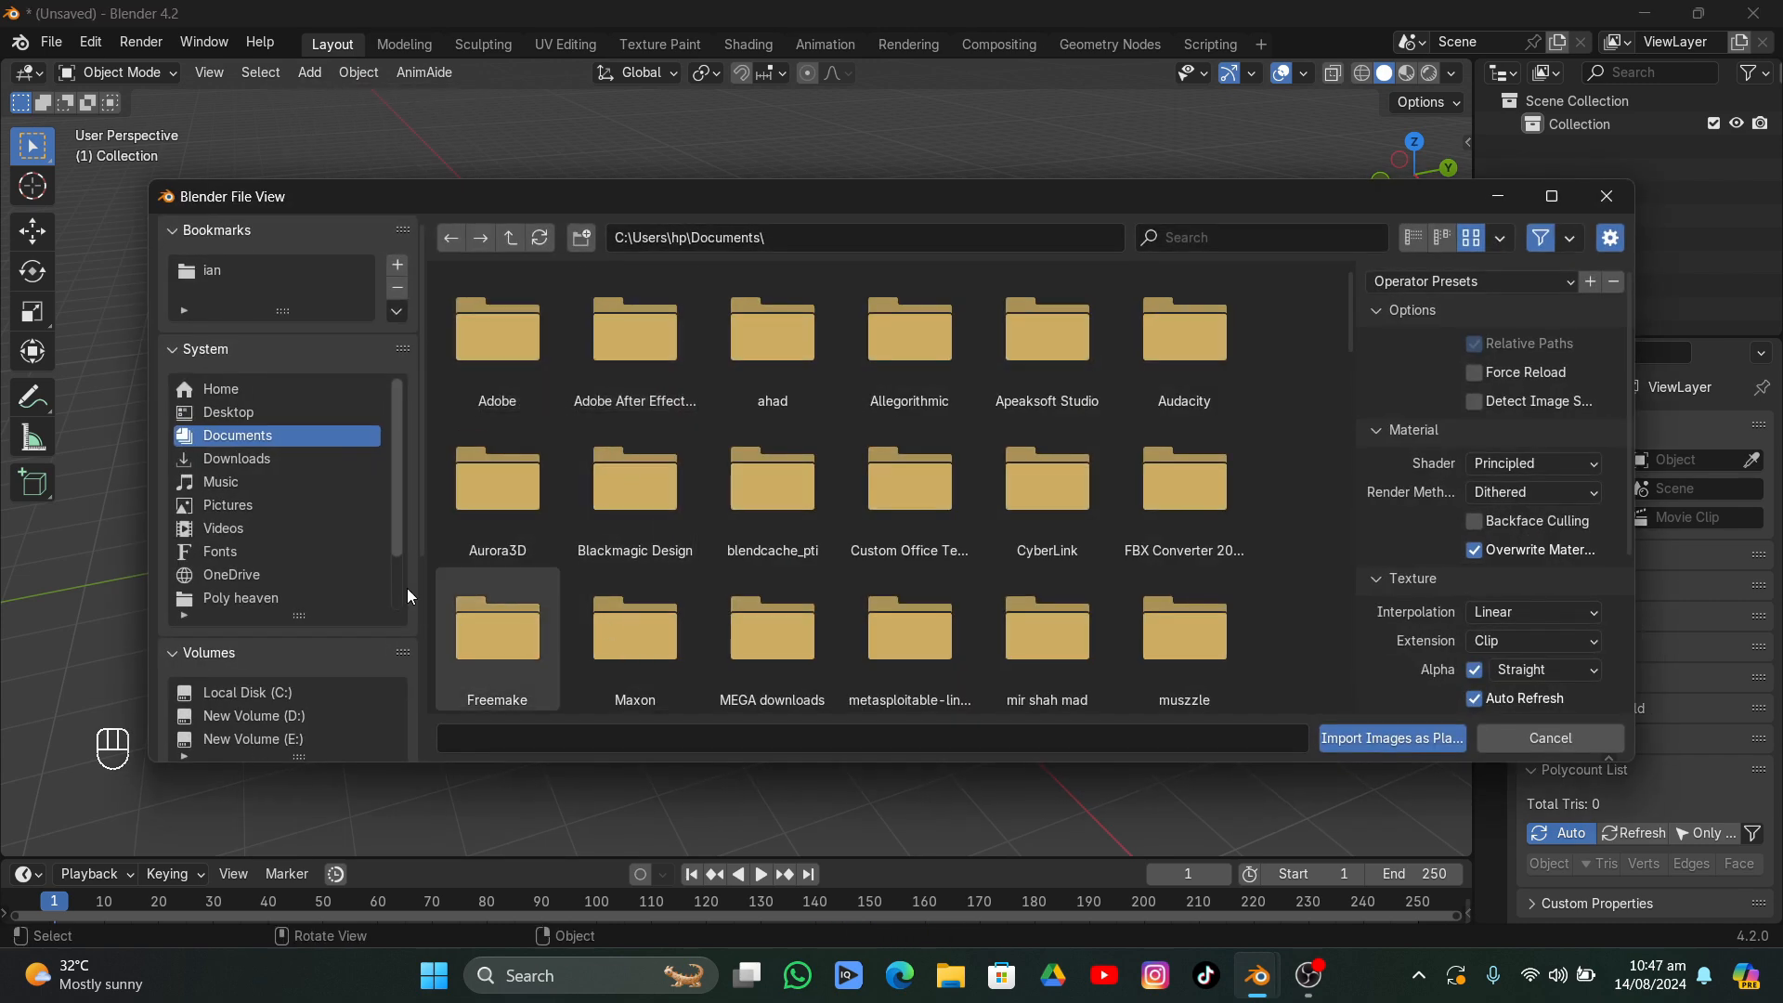
{"action": "scroll", "coordinate": [234, 594], "scroll_direction": "down", "scroll_amount": 2}
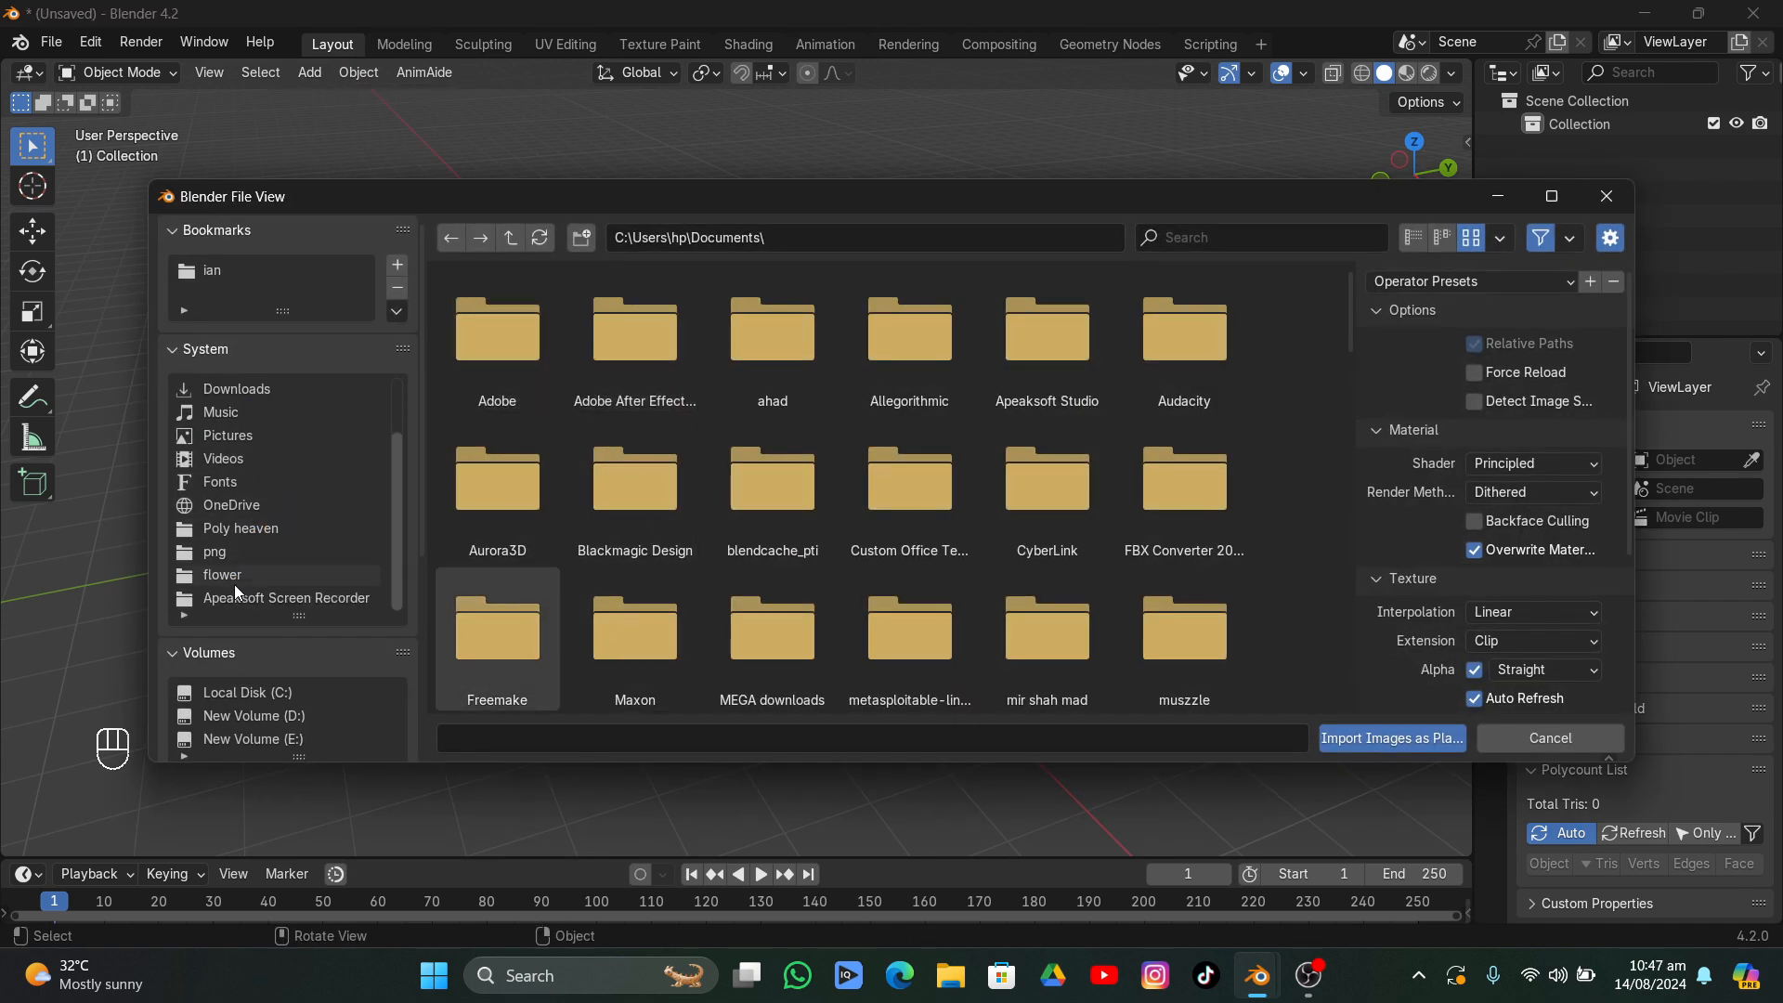
{"action": "left_click", "coordinate": [223, 574]}
{"action": "left_click", "coordinate": [510, 239]}
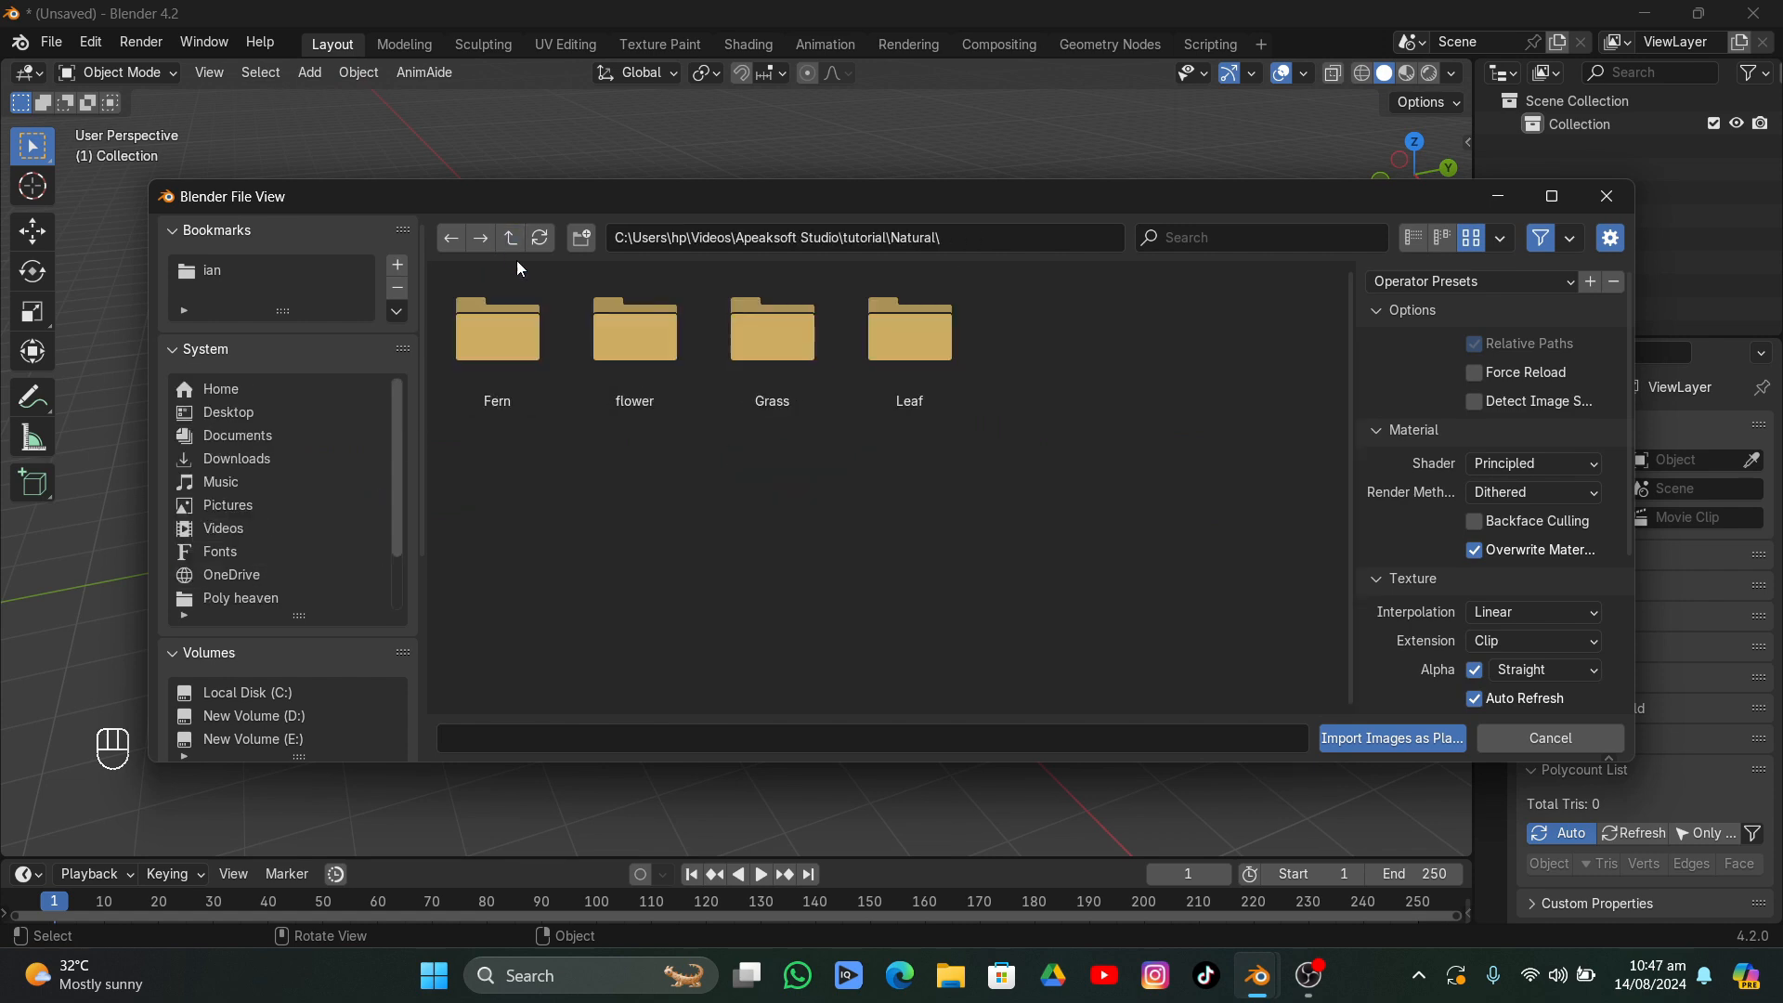
{"action": "left_click", "coordinate": [526, 344]}
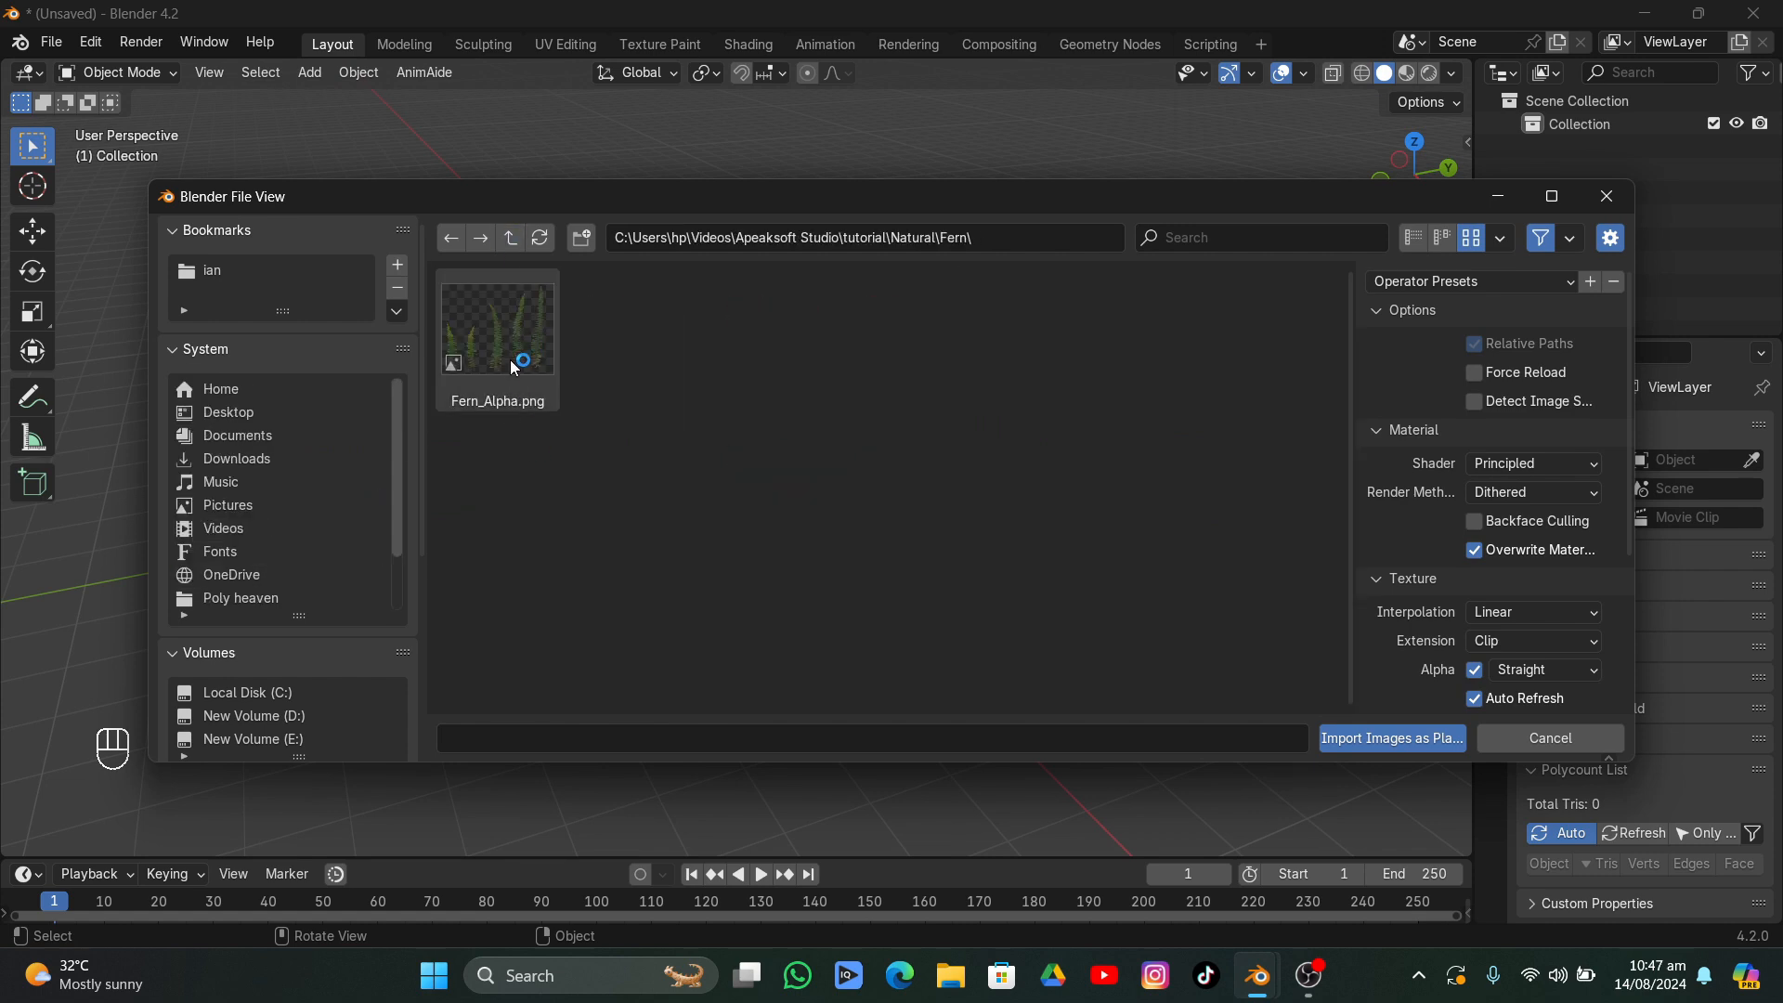
{"action": "left_click", "coordinate": [510, 359]}
{"action": "left_click", "coordinate": [1365, 739]}
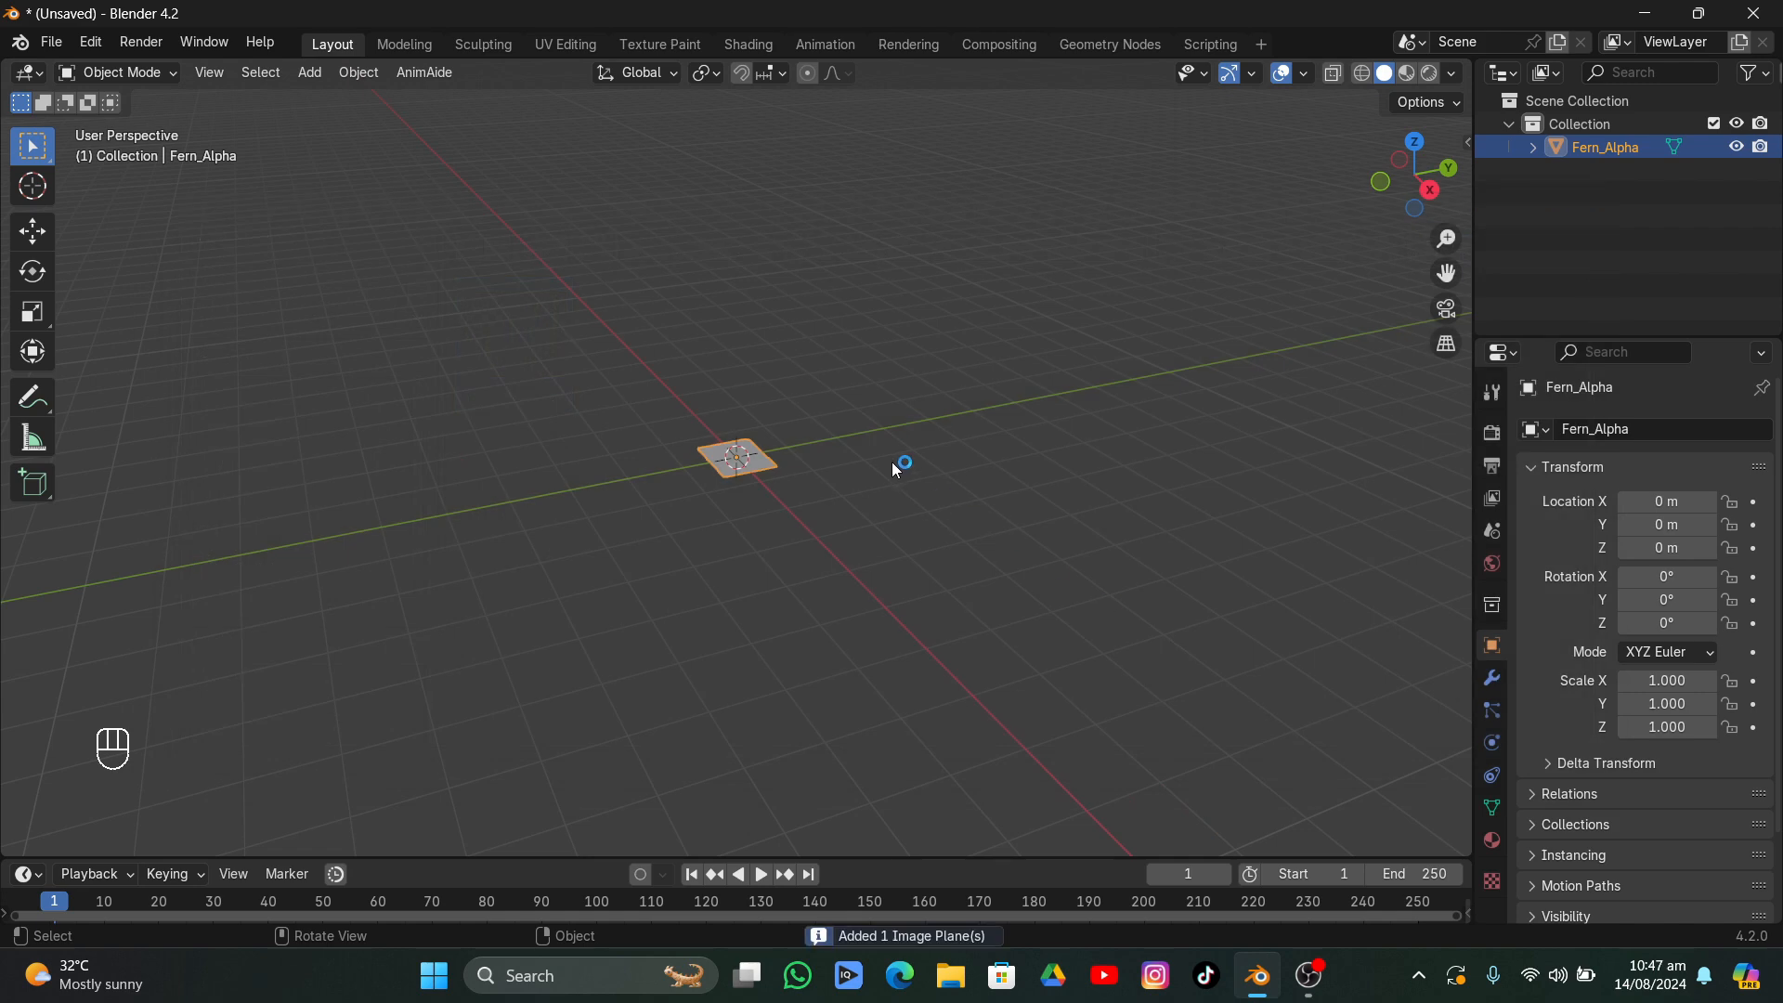
- Show the fern plane from the top in Material Preview shading and frame it in the view
{"action": "left_click", "coordinate": [1416, 143]}
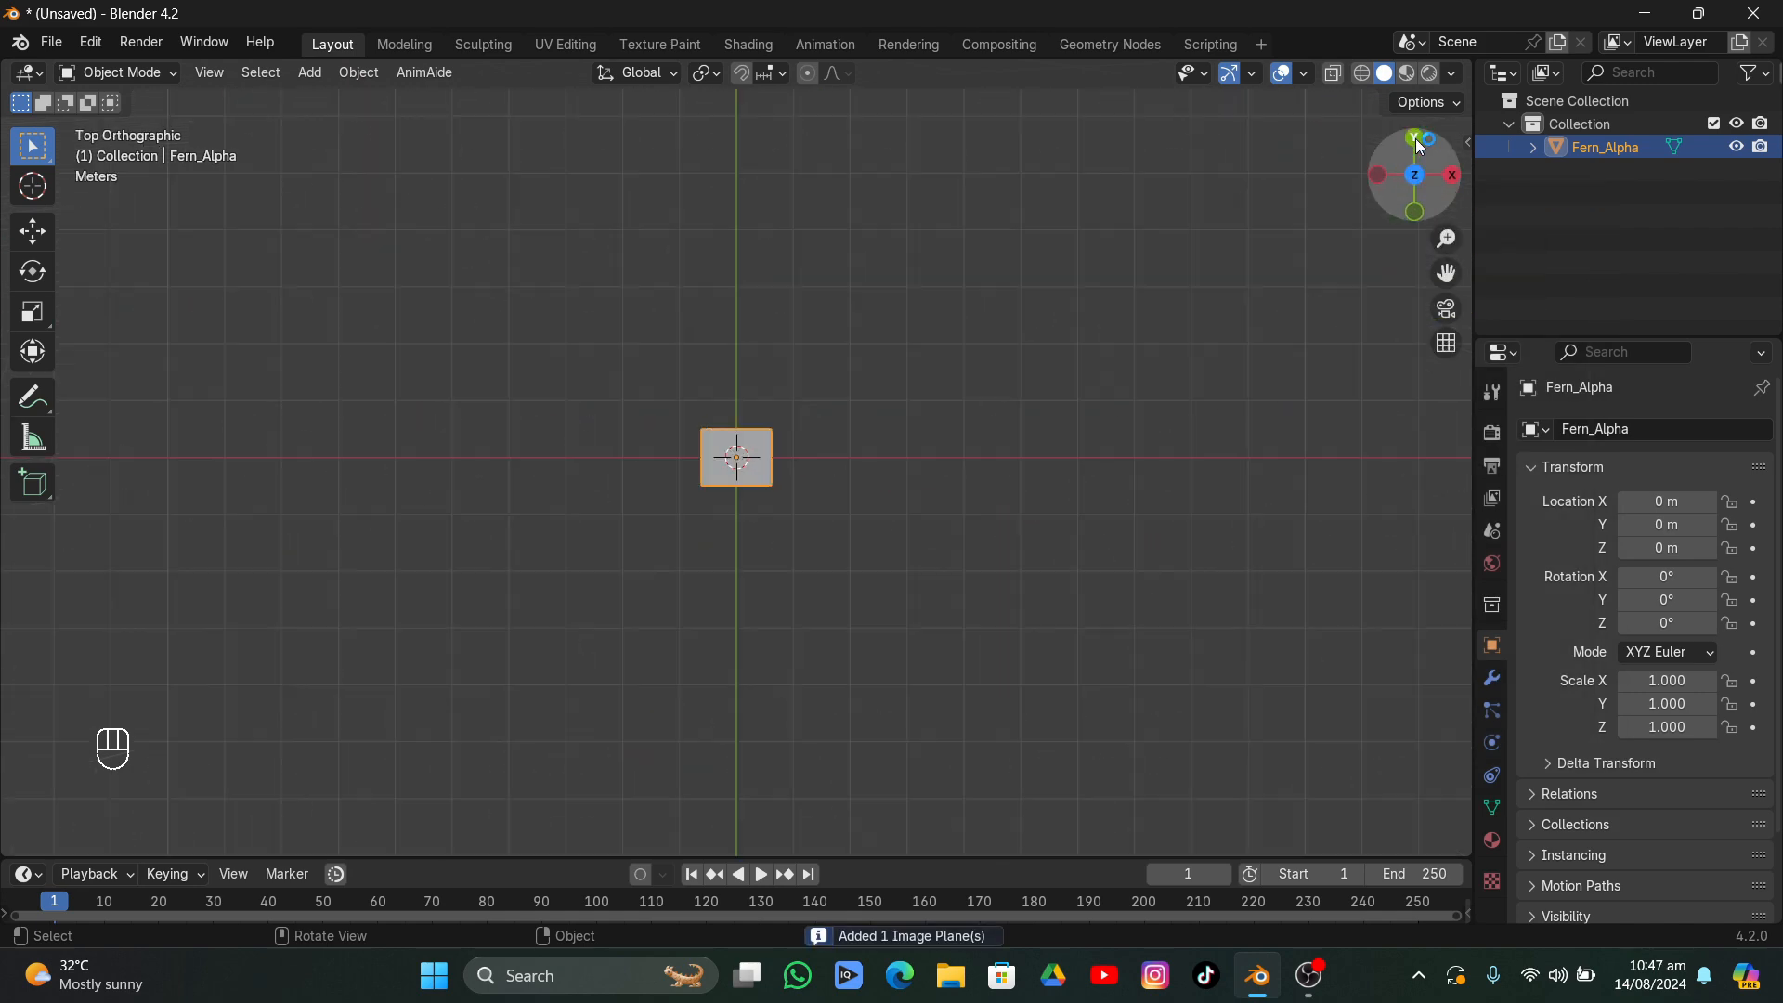
{"action": "left_click", "coordinate": [1405, 75]}
{"action": "key", "text": "KP_Decimal"}
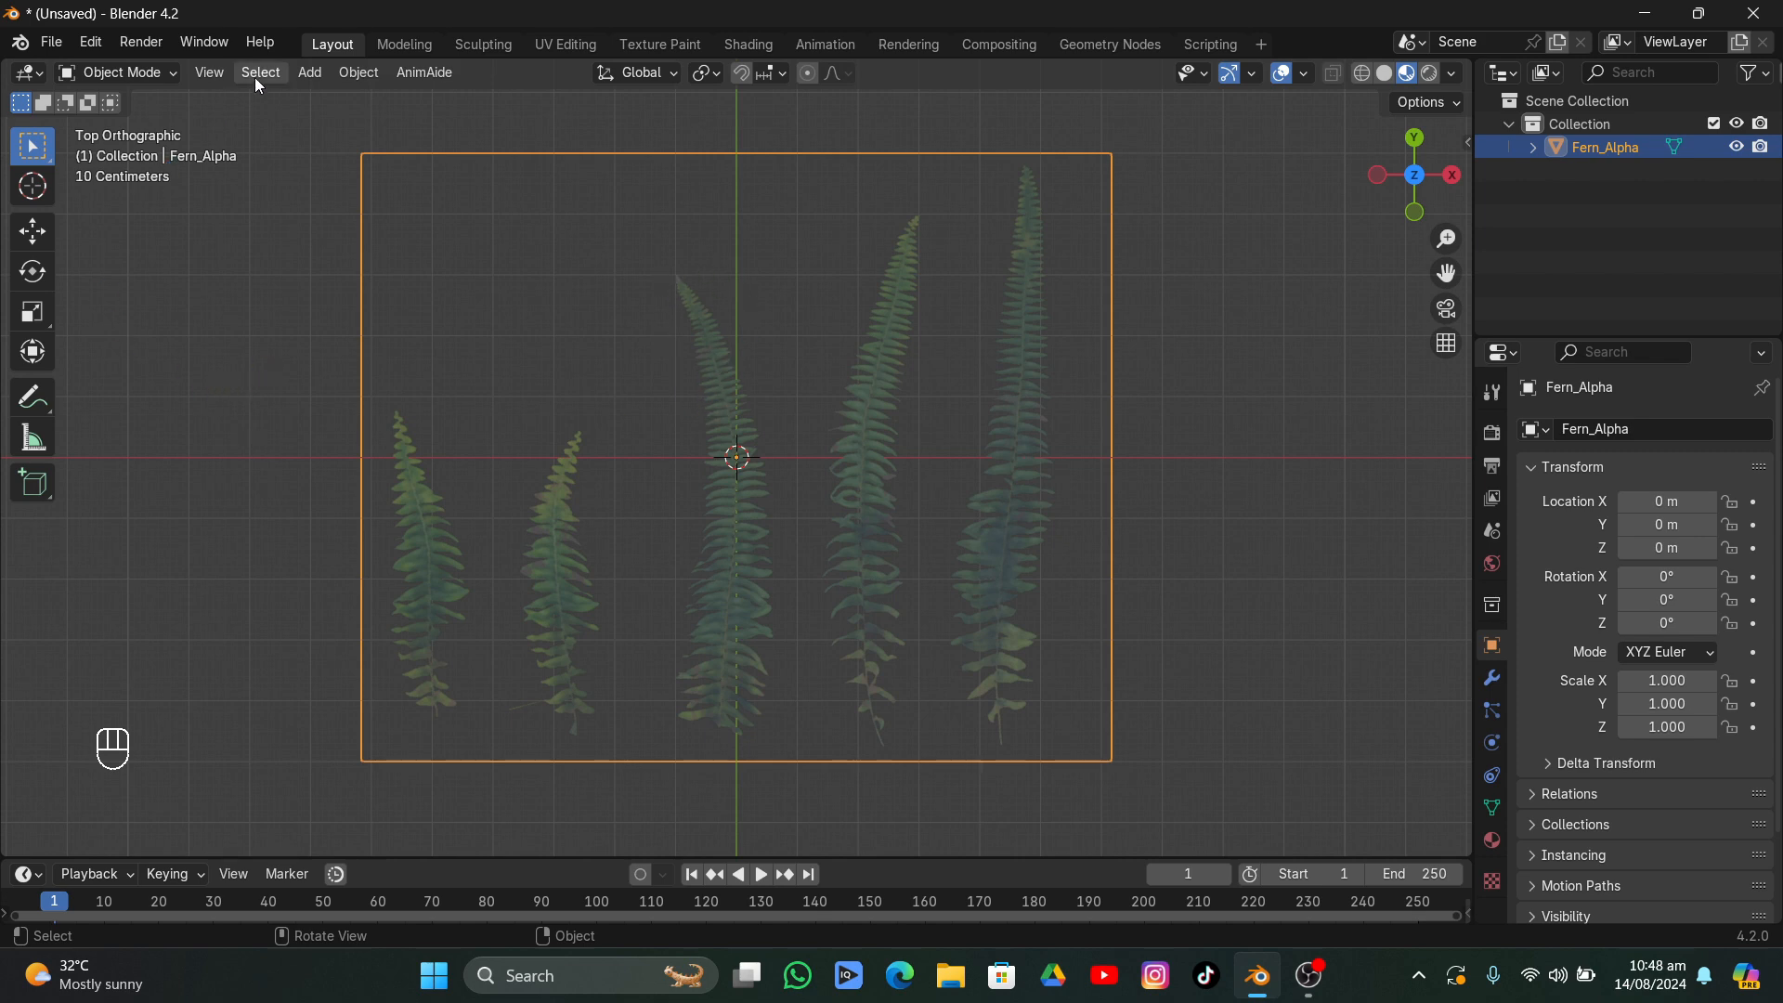
- Enter Edit Mode on the fern plane and knife-cut a rectangle around the leftmost frond
{"action": "left_click", "coordinate": [118, 73]}
{"action": "left_click", "coordinate": [116, 103]}
{"action": "left_click", "coordinate": [247, 460]}
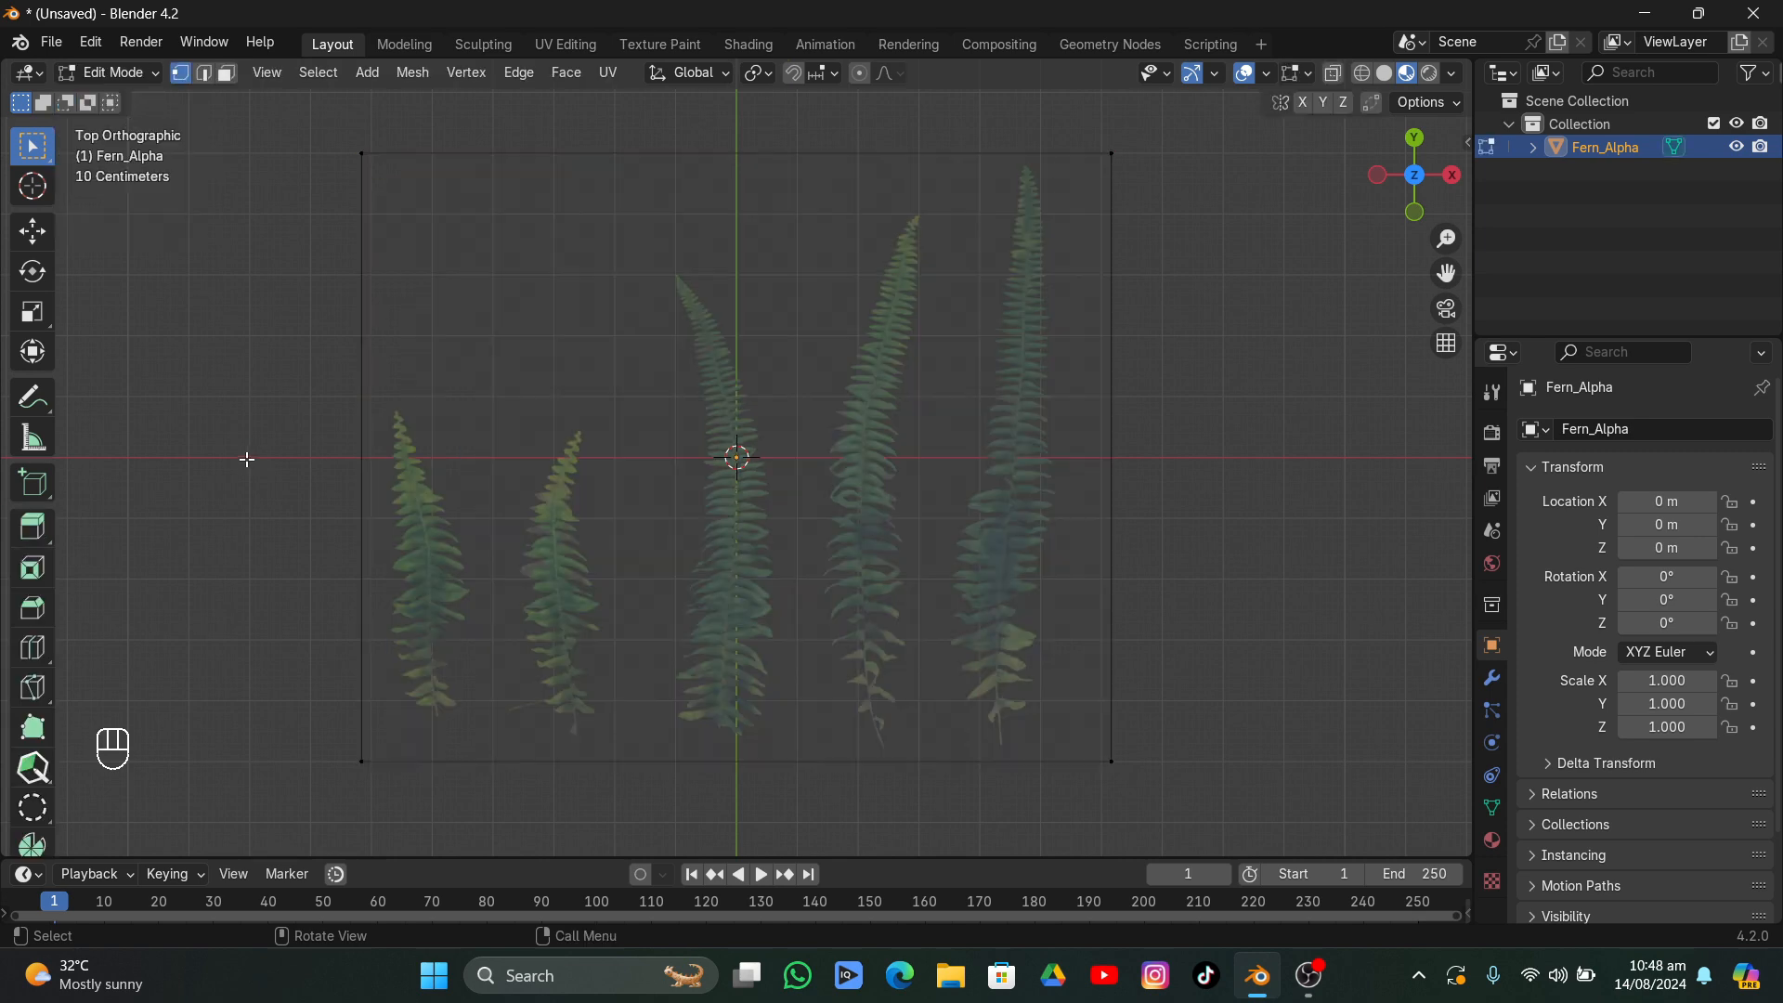
{"action": "key", "text": "k"}
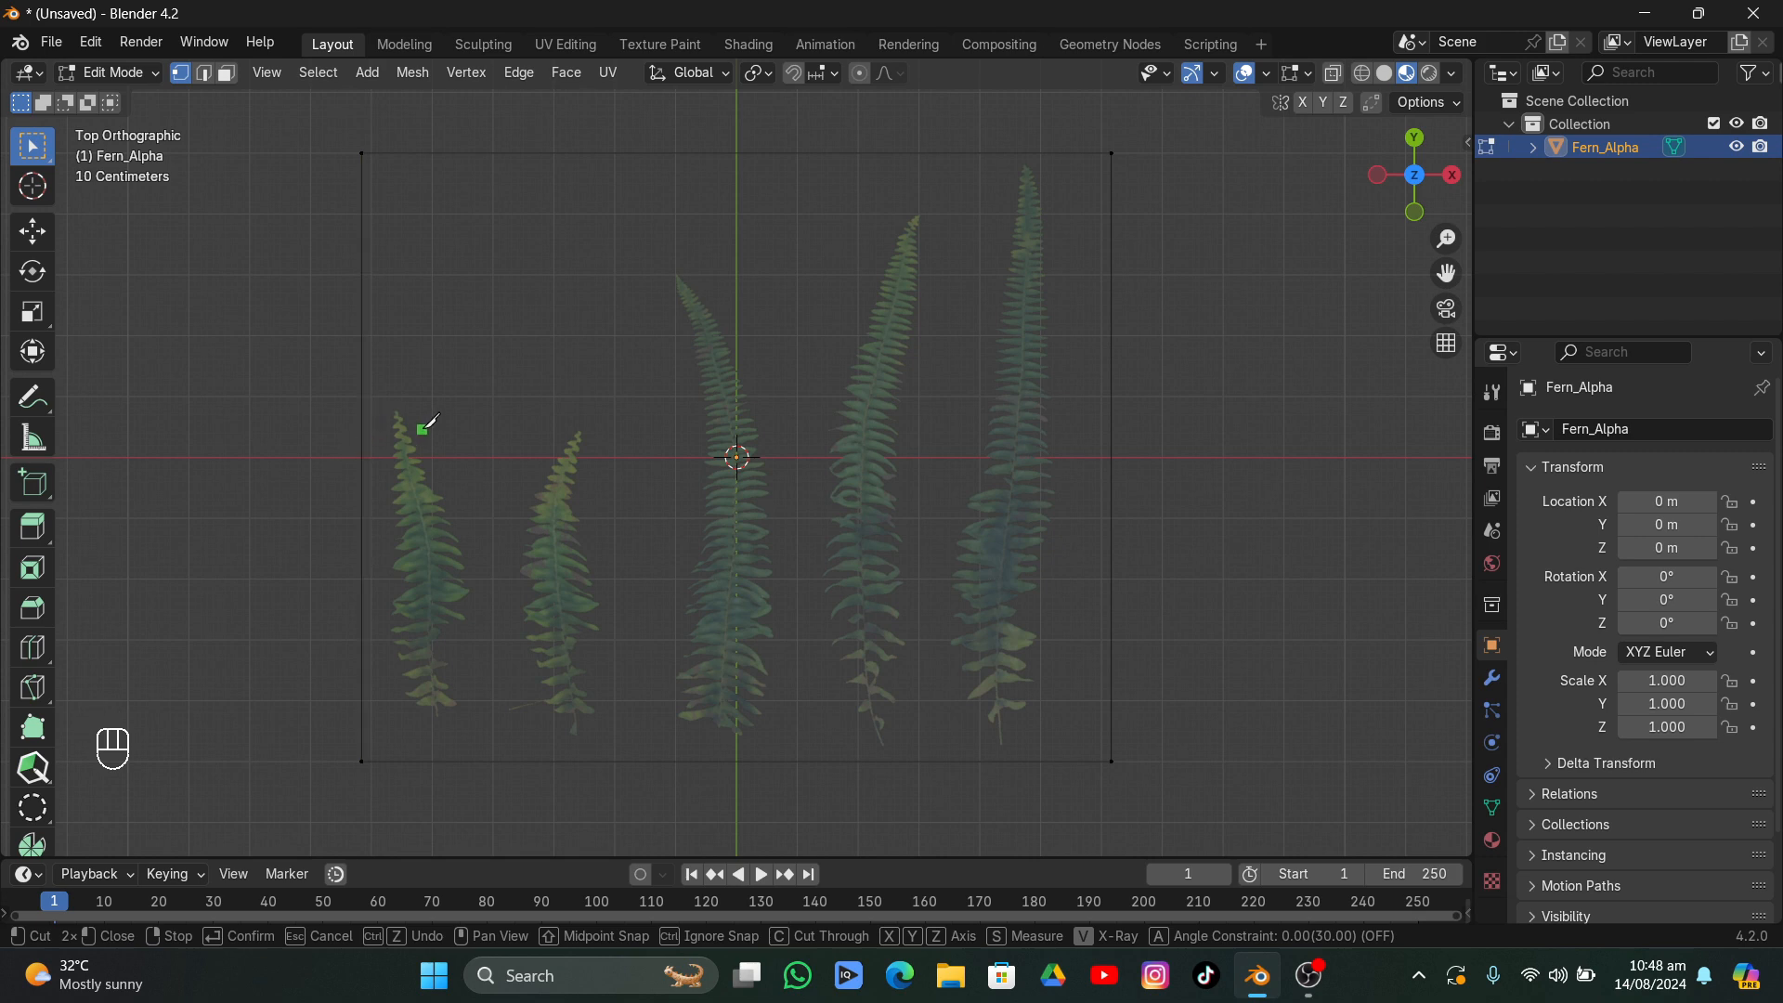
{"action": "left_click", "coordinate": [380, 401]}
{"action": "left_click", "coordinate": [480, 400]}
{"action": "left_click", "coordinate": [473, 715]}
{"action": "left_click", "coordinate": [380, 711]}
{"action": "key", "text": "Return"}
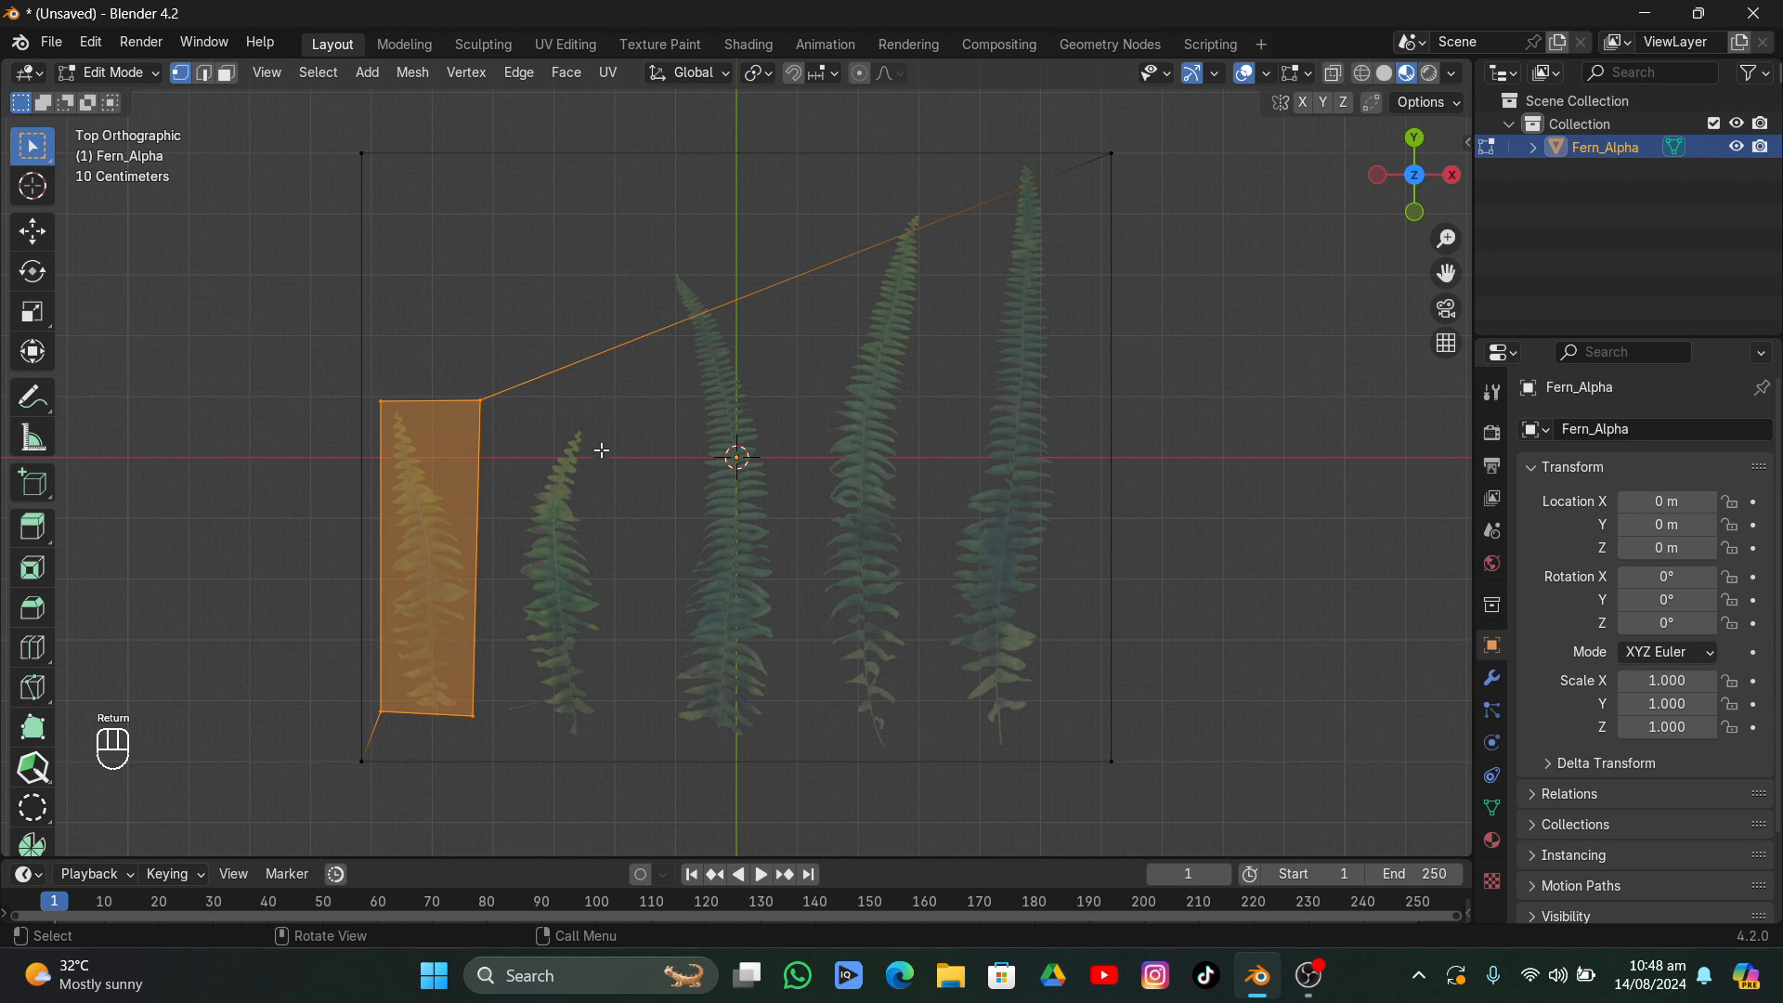
- Select the face around the leftmost frond and separate it into its own object
{"action": "left_click", "coordinate": [225, 73]}
{"action": "left_click", "coordinate": [415, 506]}
{"action": "key", "text": "p"}
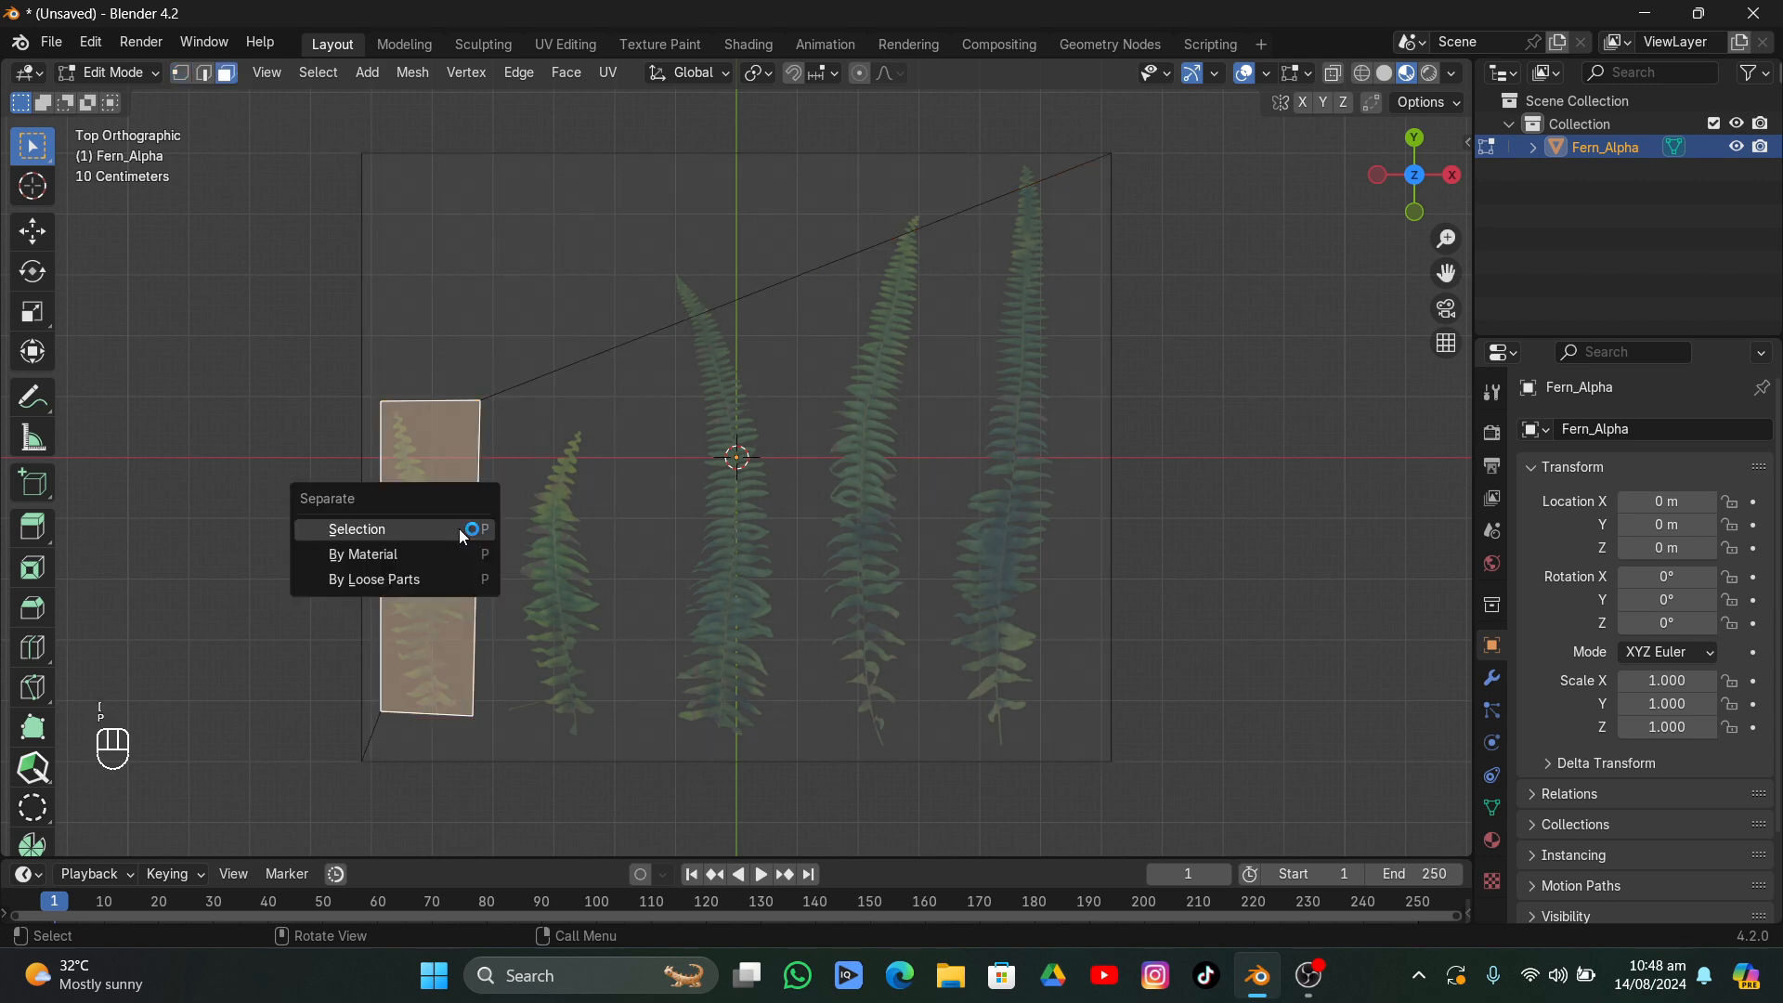
{"action": "left_click", "coordinate": [385, 534]}
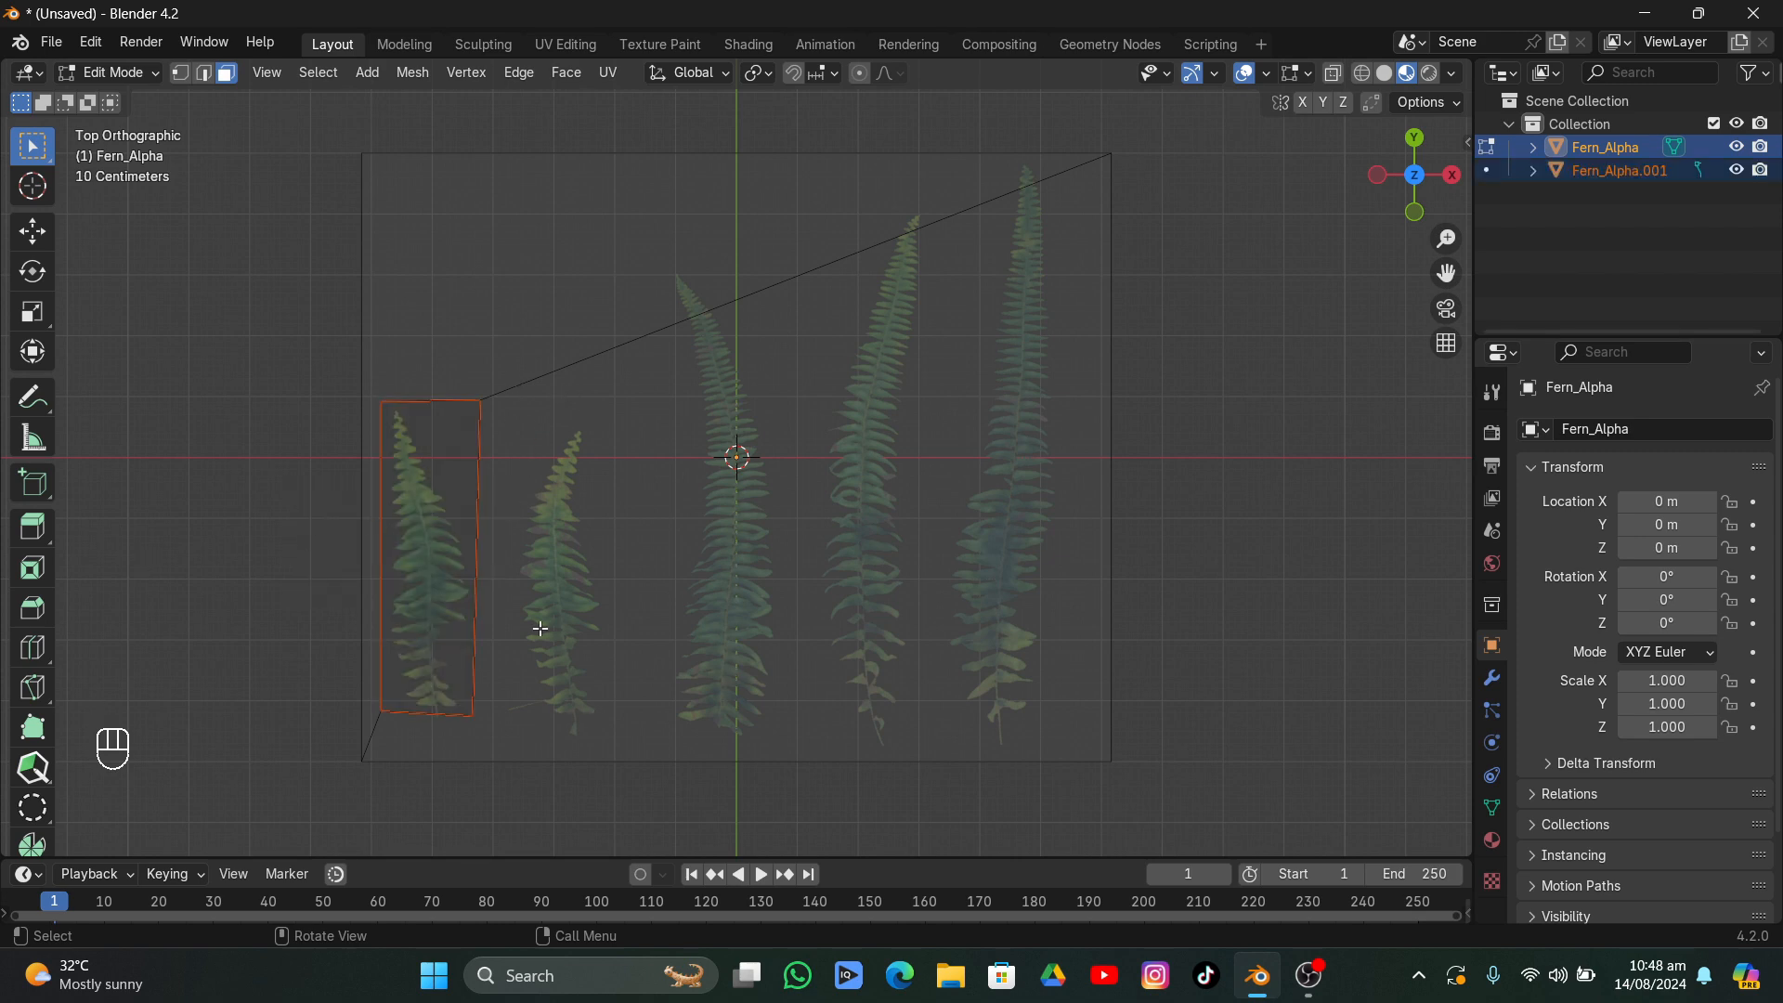
- Knife-cut a rectangle around the second frond from the left and separate that face into its own object
{"action": "key", "text": "k"}
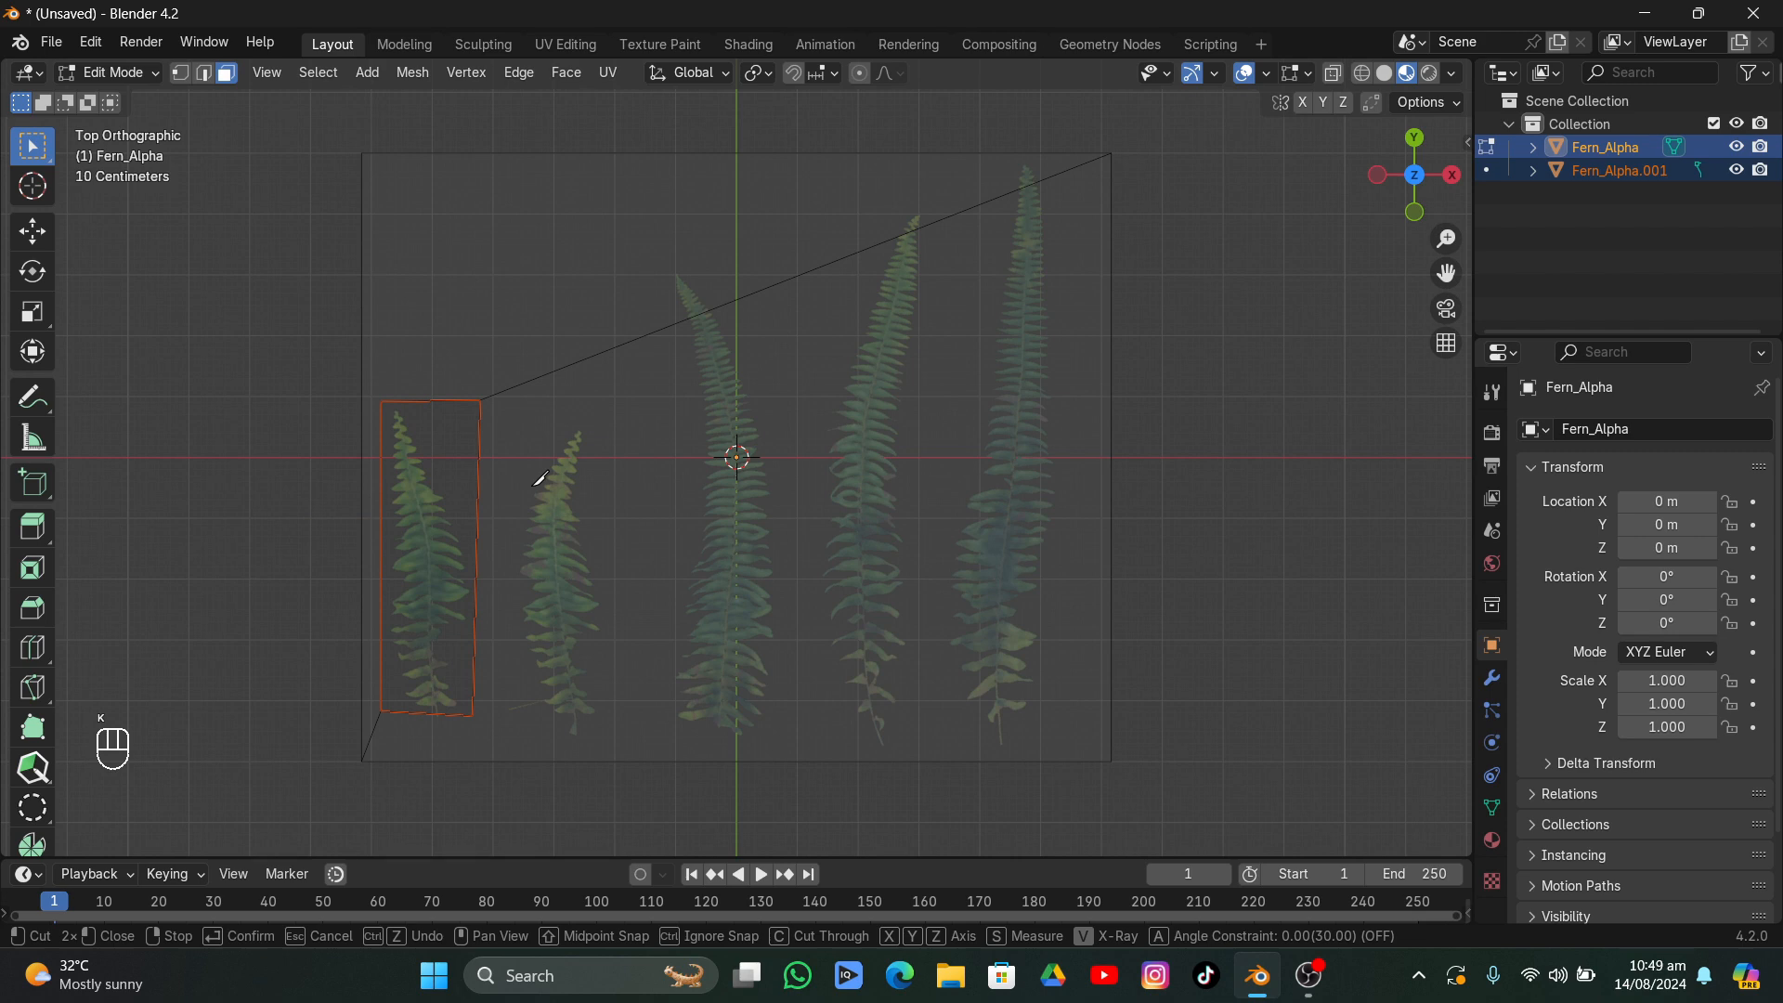
{"action": "left_click", "coordinate": [513, 412]}
{"action": "left_click", "coordinate": [623, 416]}
{"action": "left_click", "coordinate": [621, 736]}
{"action": "left_click", "coordinate": [504, 733]}
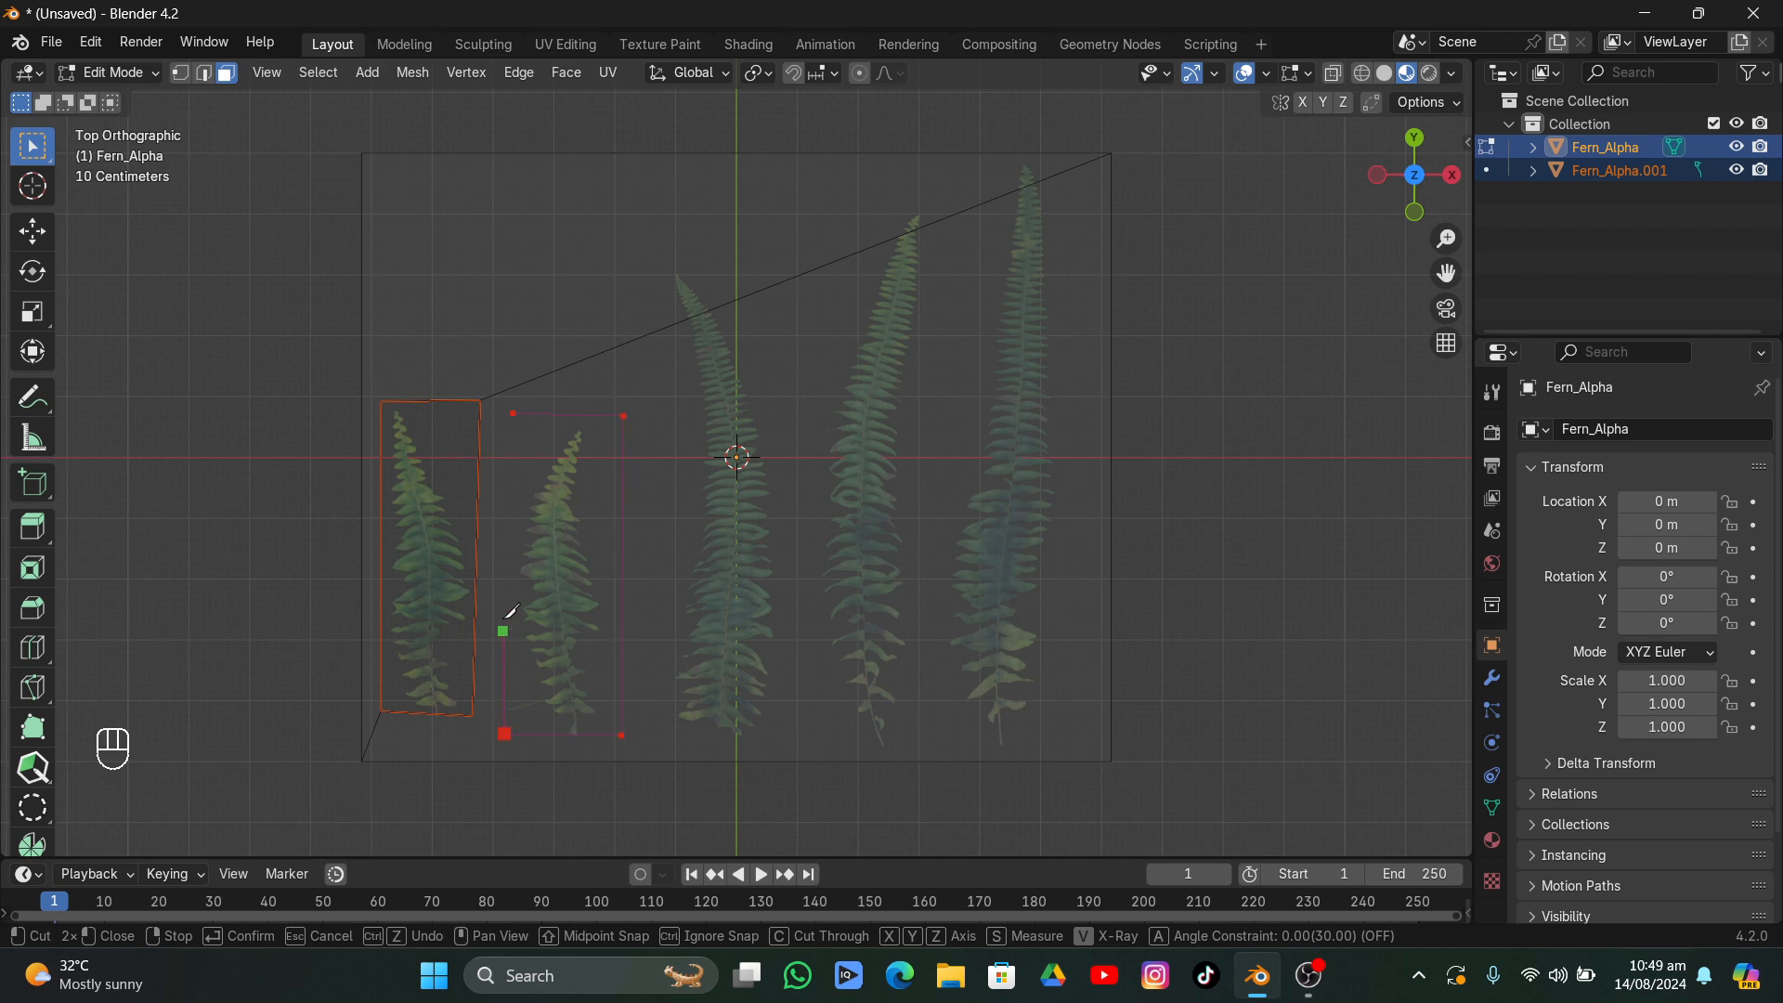
{"action": "left_click", "coordinate": [513, 413]}
{"action": "key", "text": "Return"}
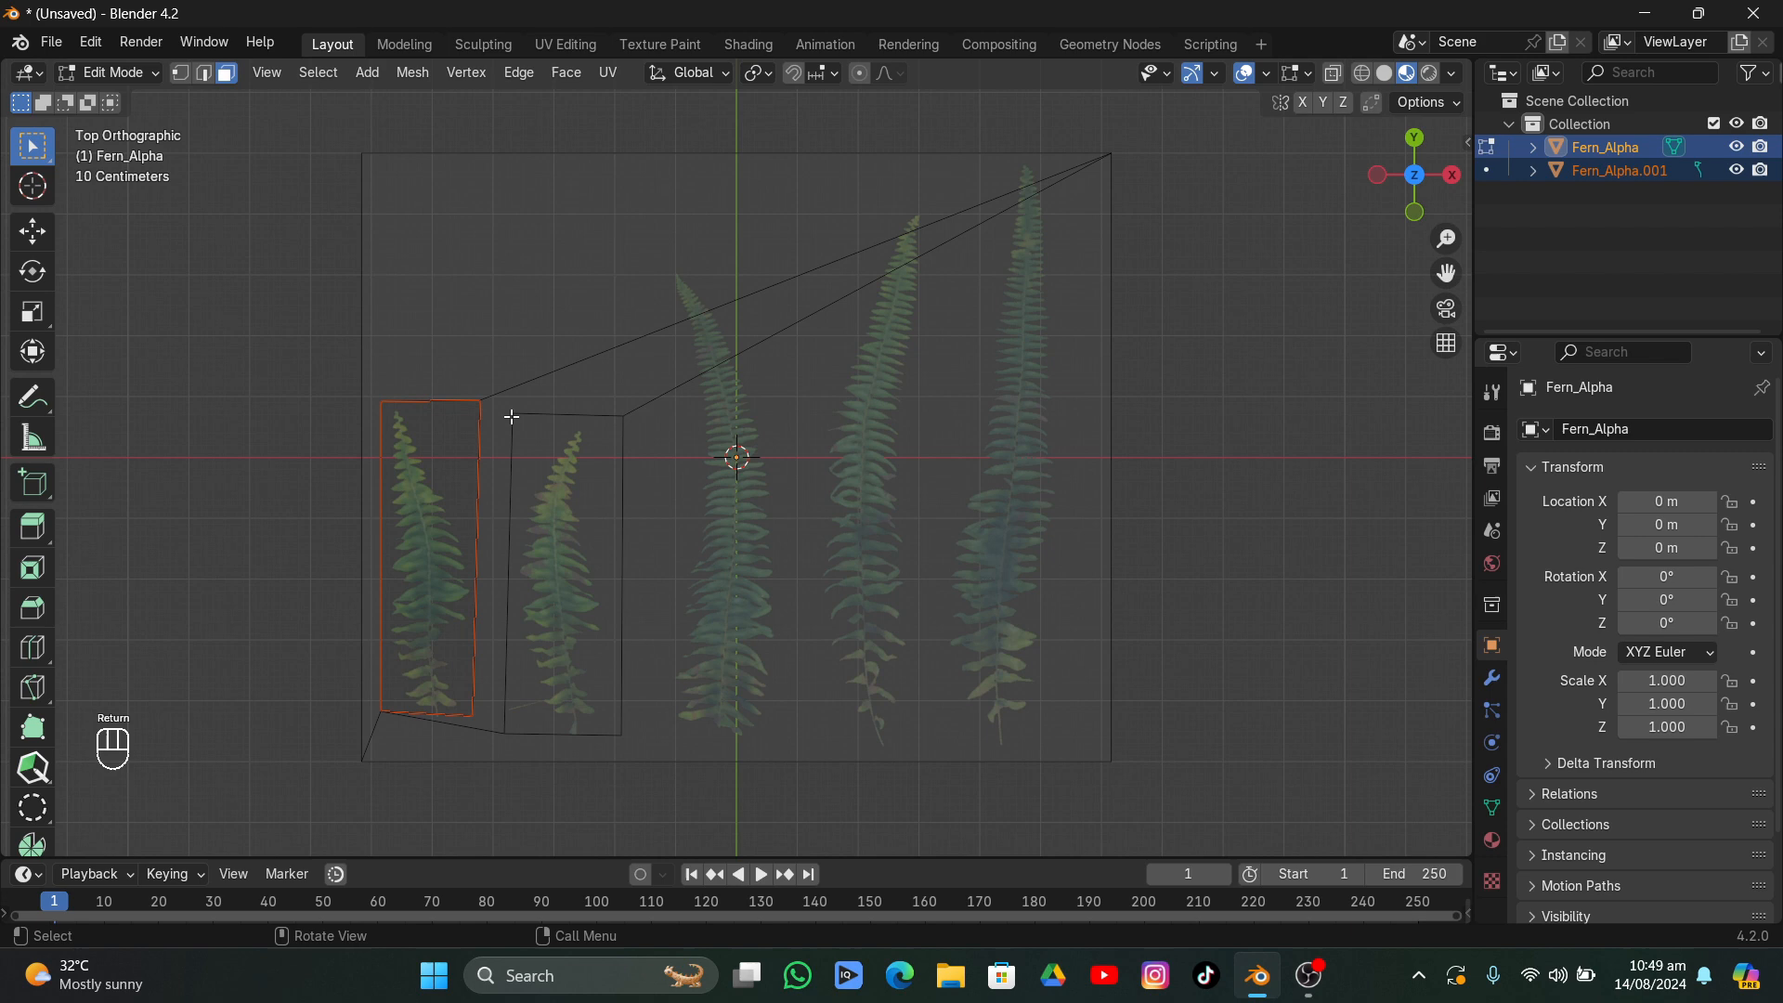
{"action": "left_click", "coordinate": [566, 479]}
{"action": "key", "text": "p"}
{"action": "left_click", "coordinate": [570, 483]}
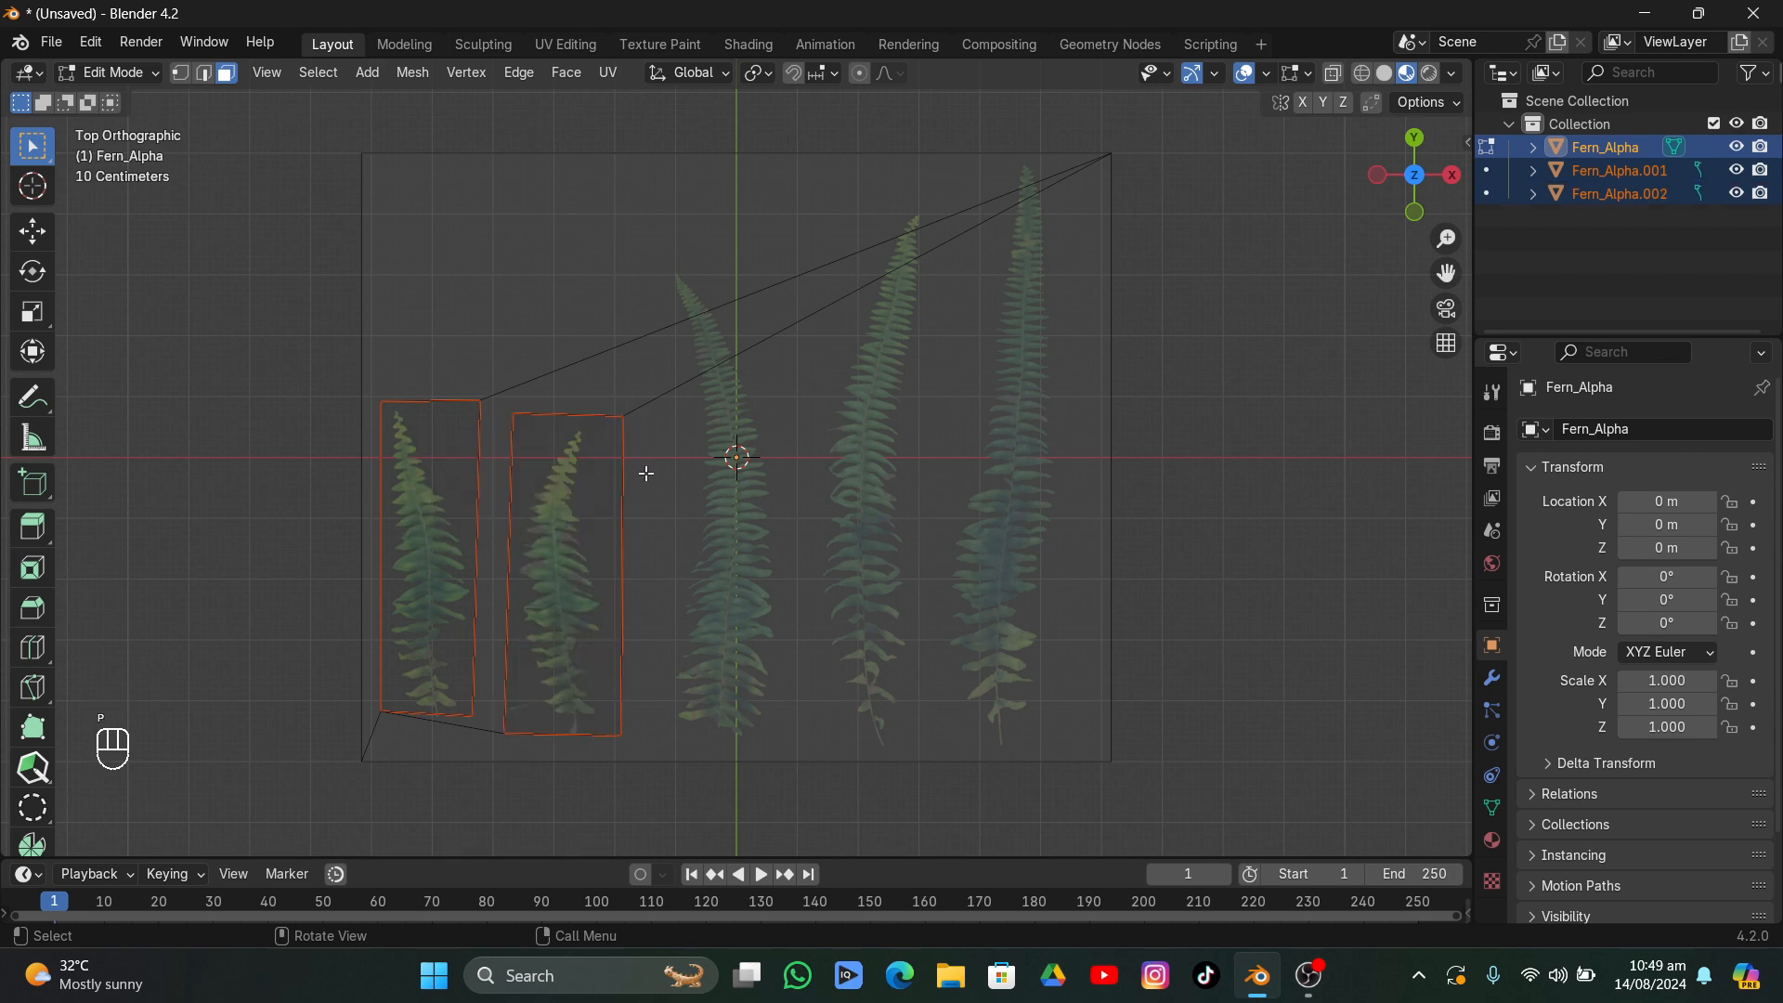
{"action": "left_click", "coordinate": [204, 71]}
{"action": "left_click", "coordinate": [740, 297]}
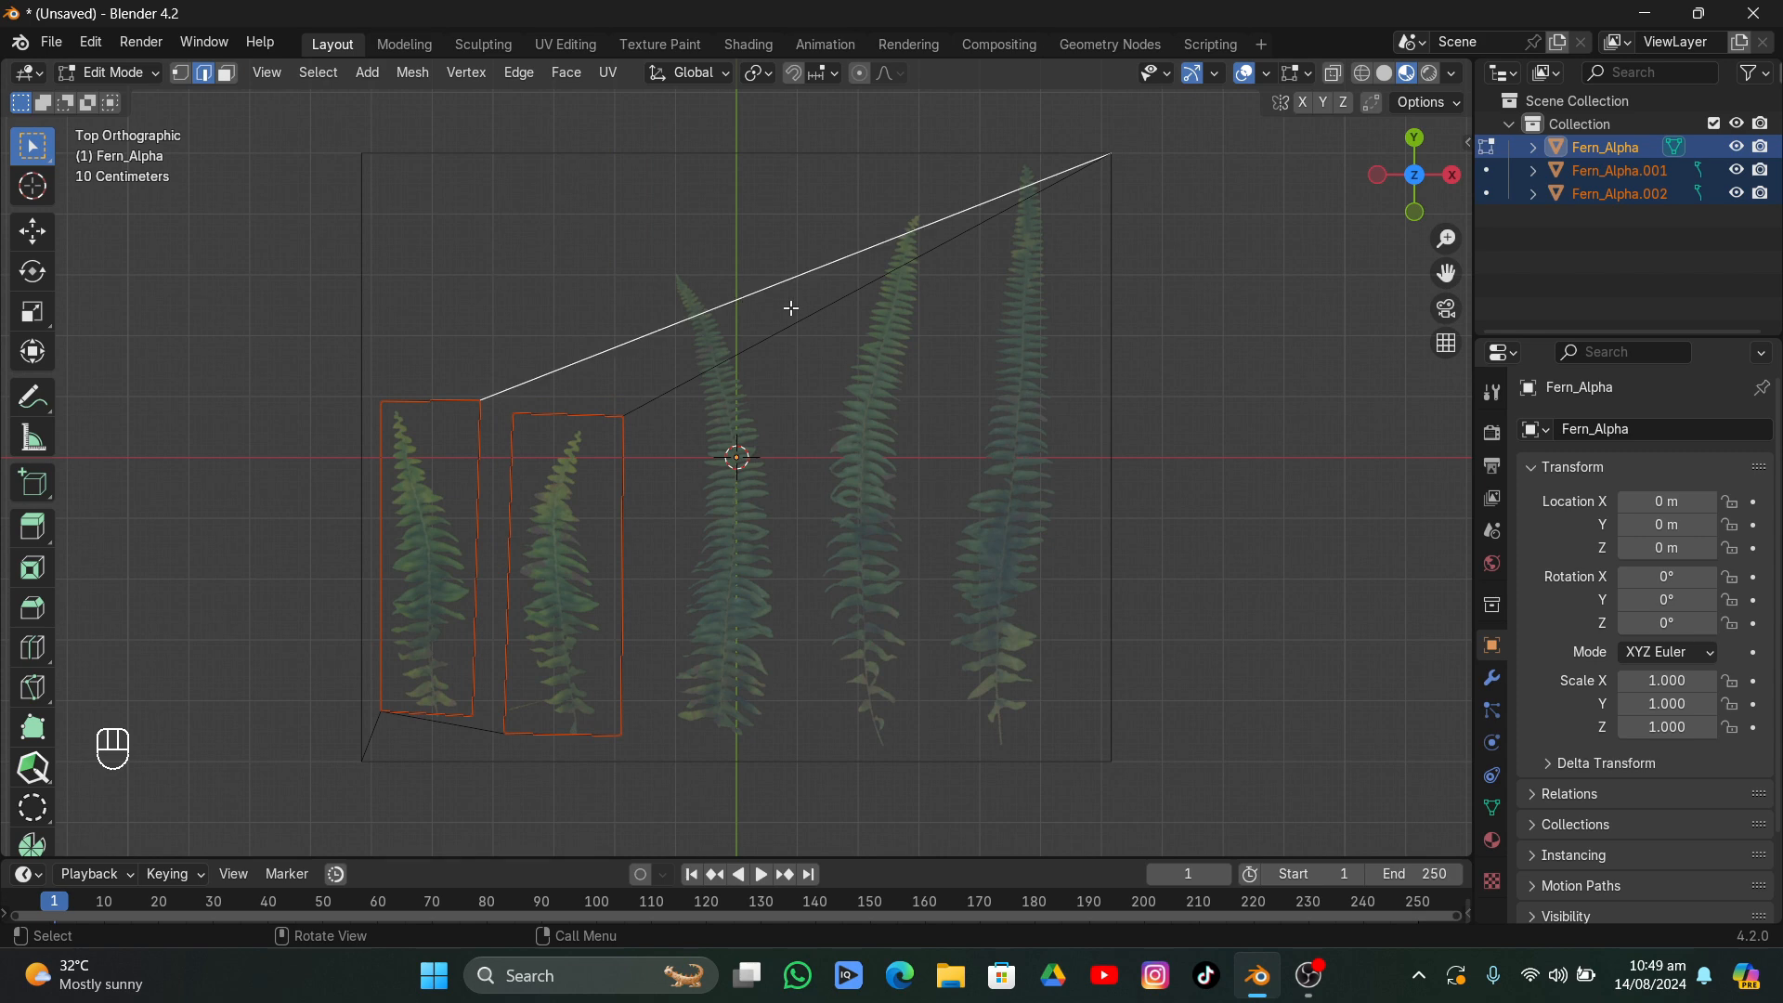
{"action": "left_click", "coordinate": [517, 217]}
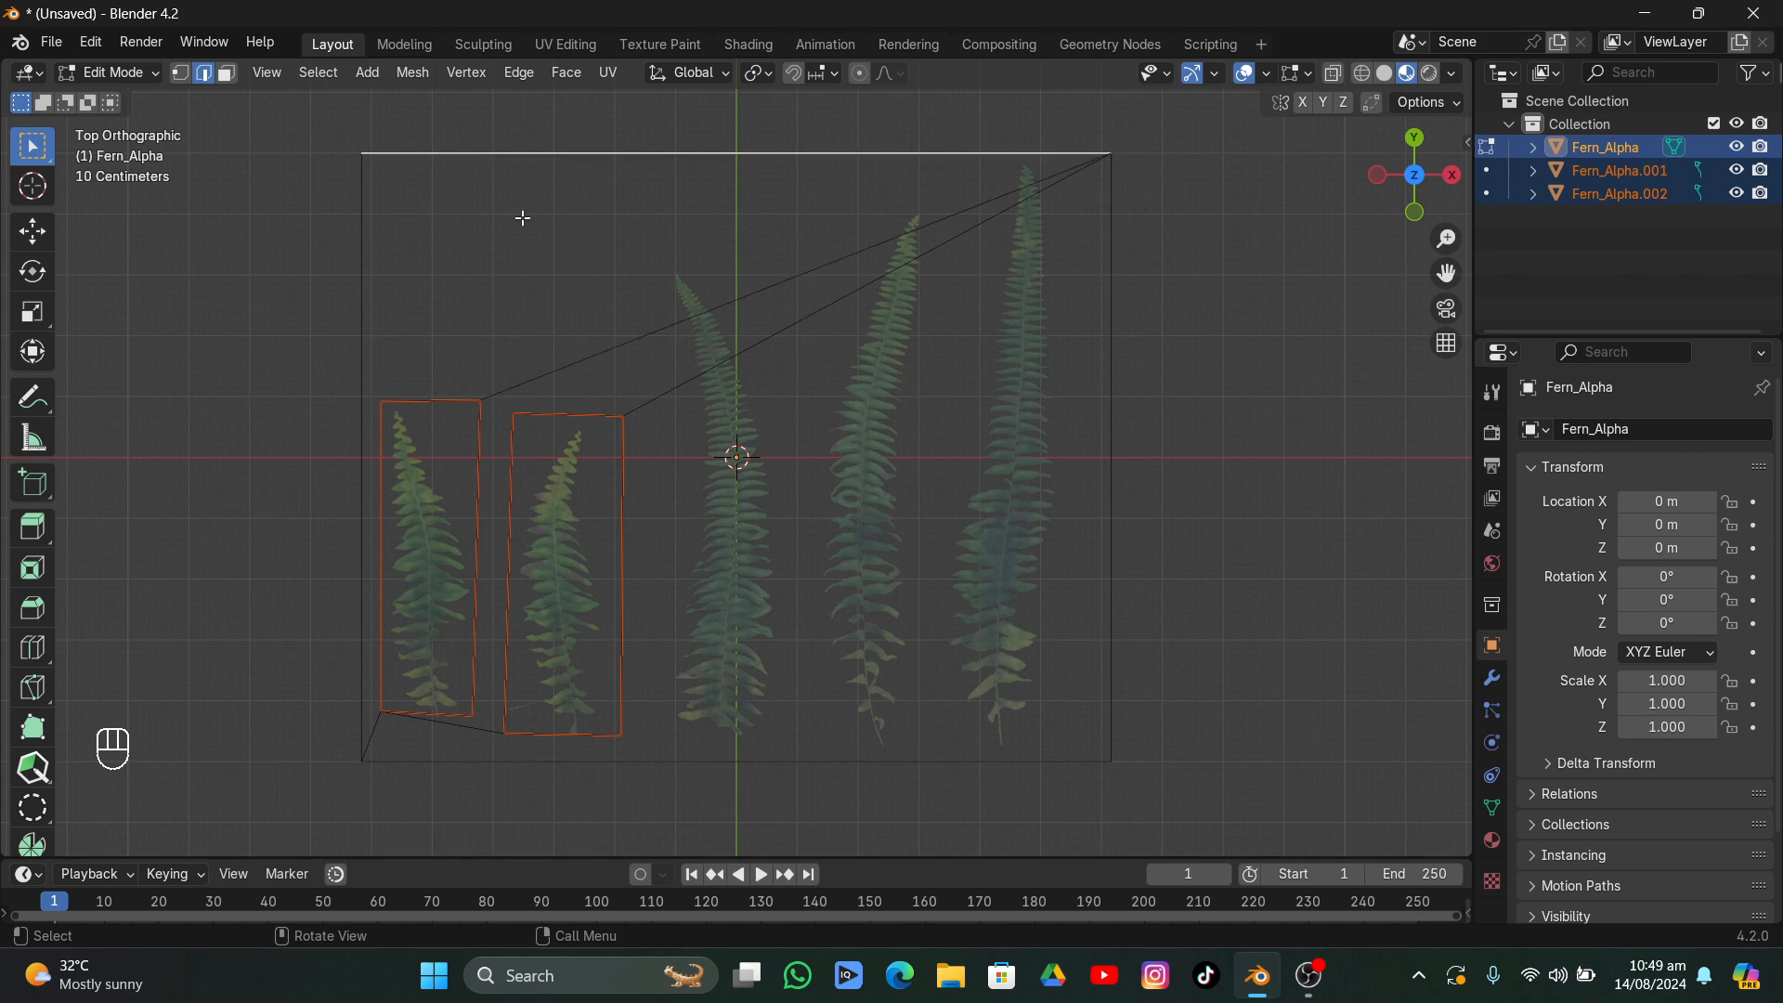
- Knife-cut a close outline around the curved middle frond and separate its faces into a new object
{"action": "key", "text": "k"}
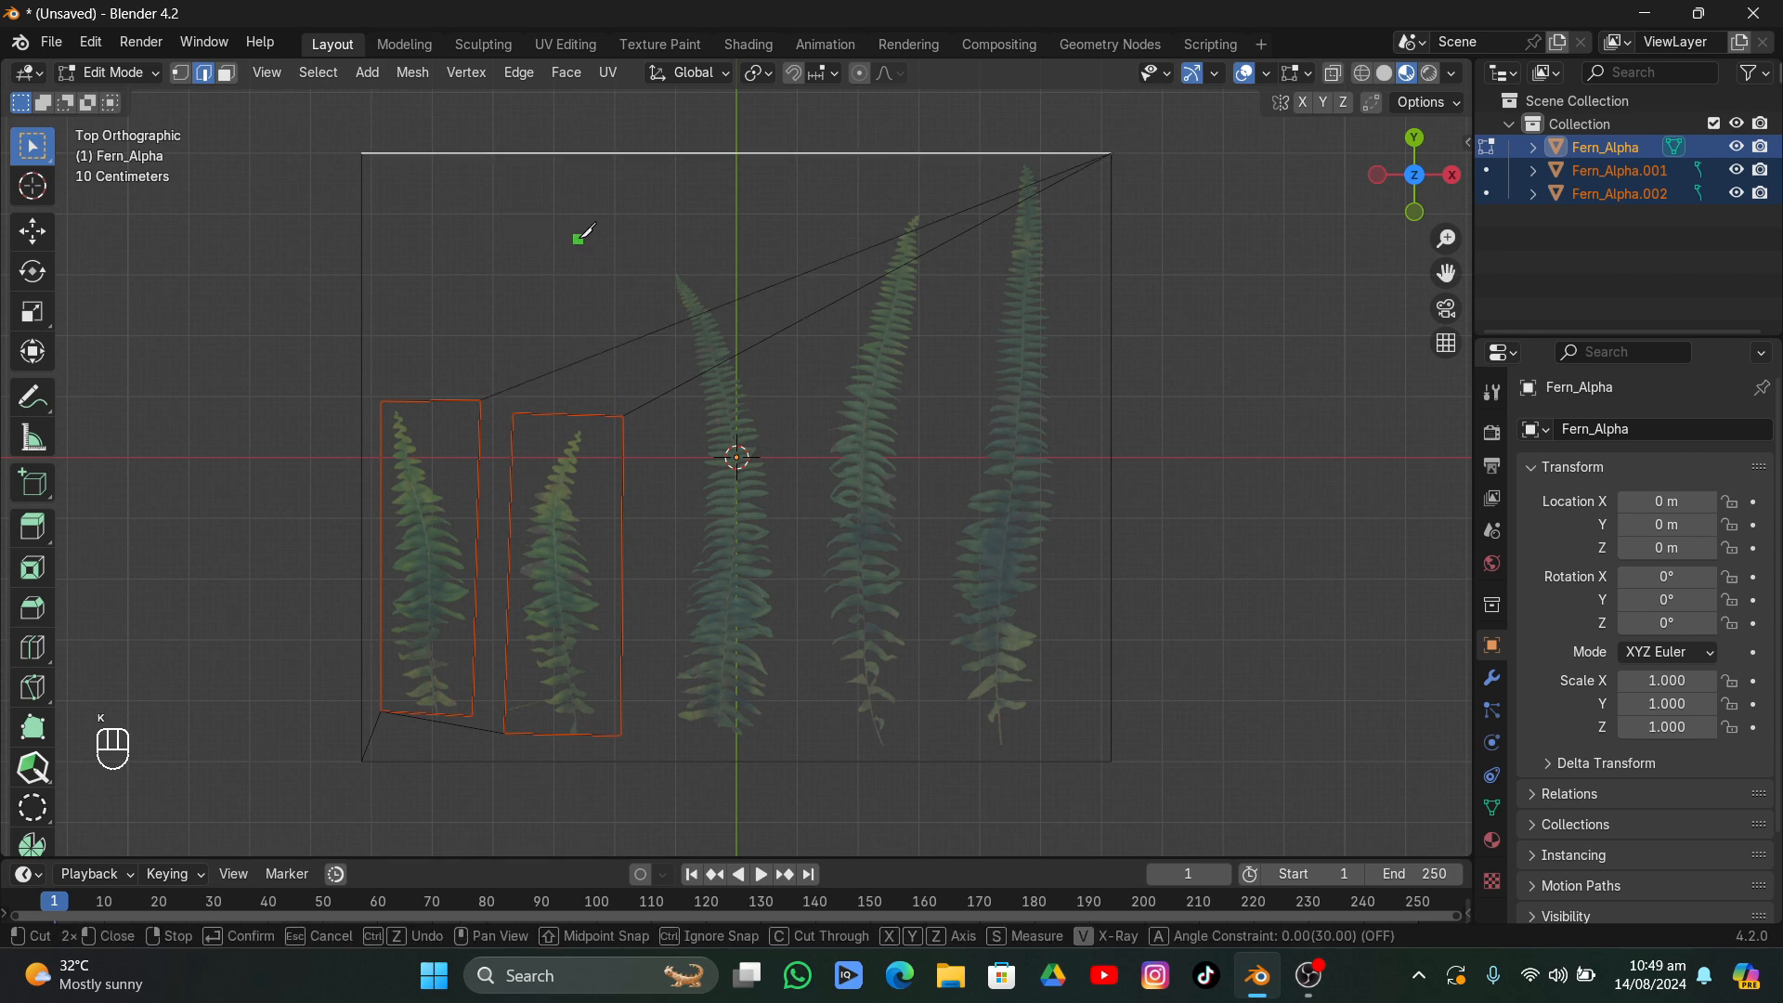
{"action": "mouse_move", "coordinate": [669, 737]}
{"action": "left_mouse_down"}
{"action": "mouse_move", "coordinate": [669, 265]}
{"action": "mouse_move", "coordinate": [784, 644]}
{"action": "mouse_move", "coordinate": [669, 739]}
{"action": "left_mouse_up"}
{"action": "key", "text": "Return"}
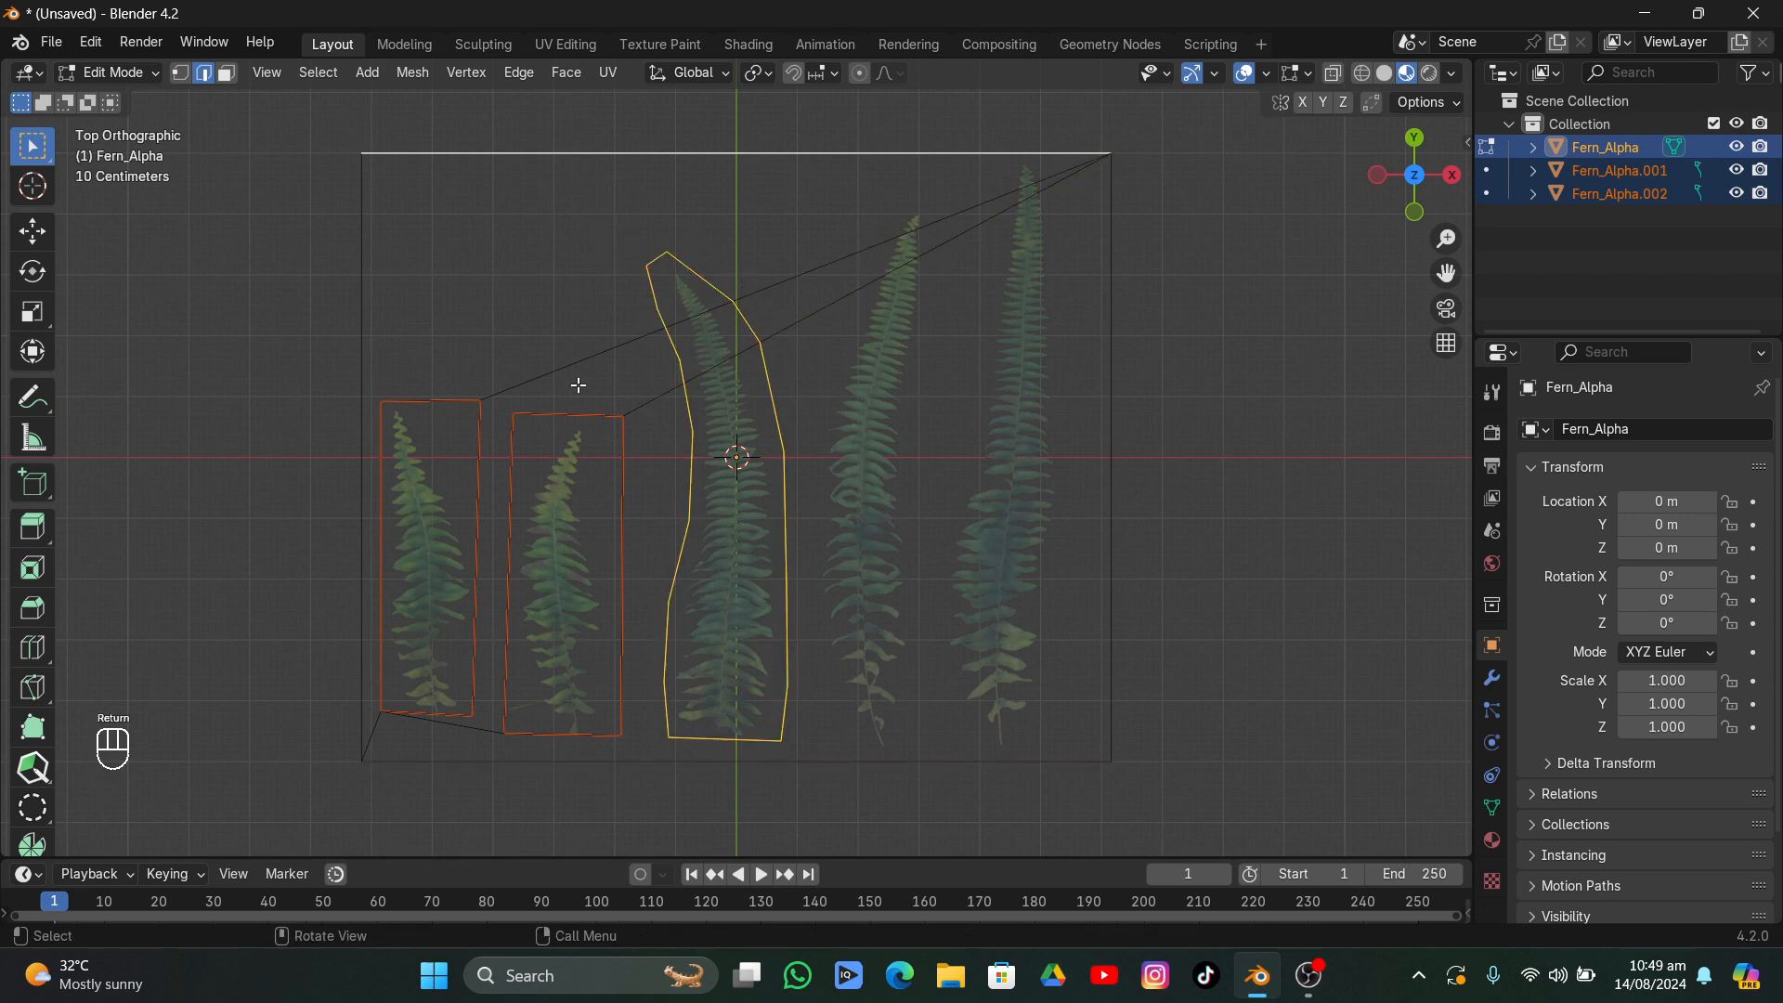
{"action": "key", "text": "3"}
{"action": "left_click_drag", "start_coordinate": [681, 294], "coordinate": [732, 373]}
{"action": "key", "text": "p"}
{"action": "left_click", "coordinate": [732, 374]}
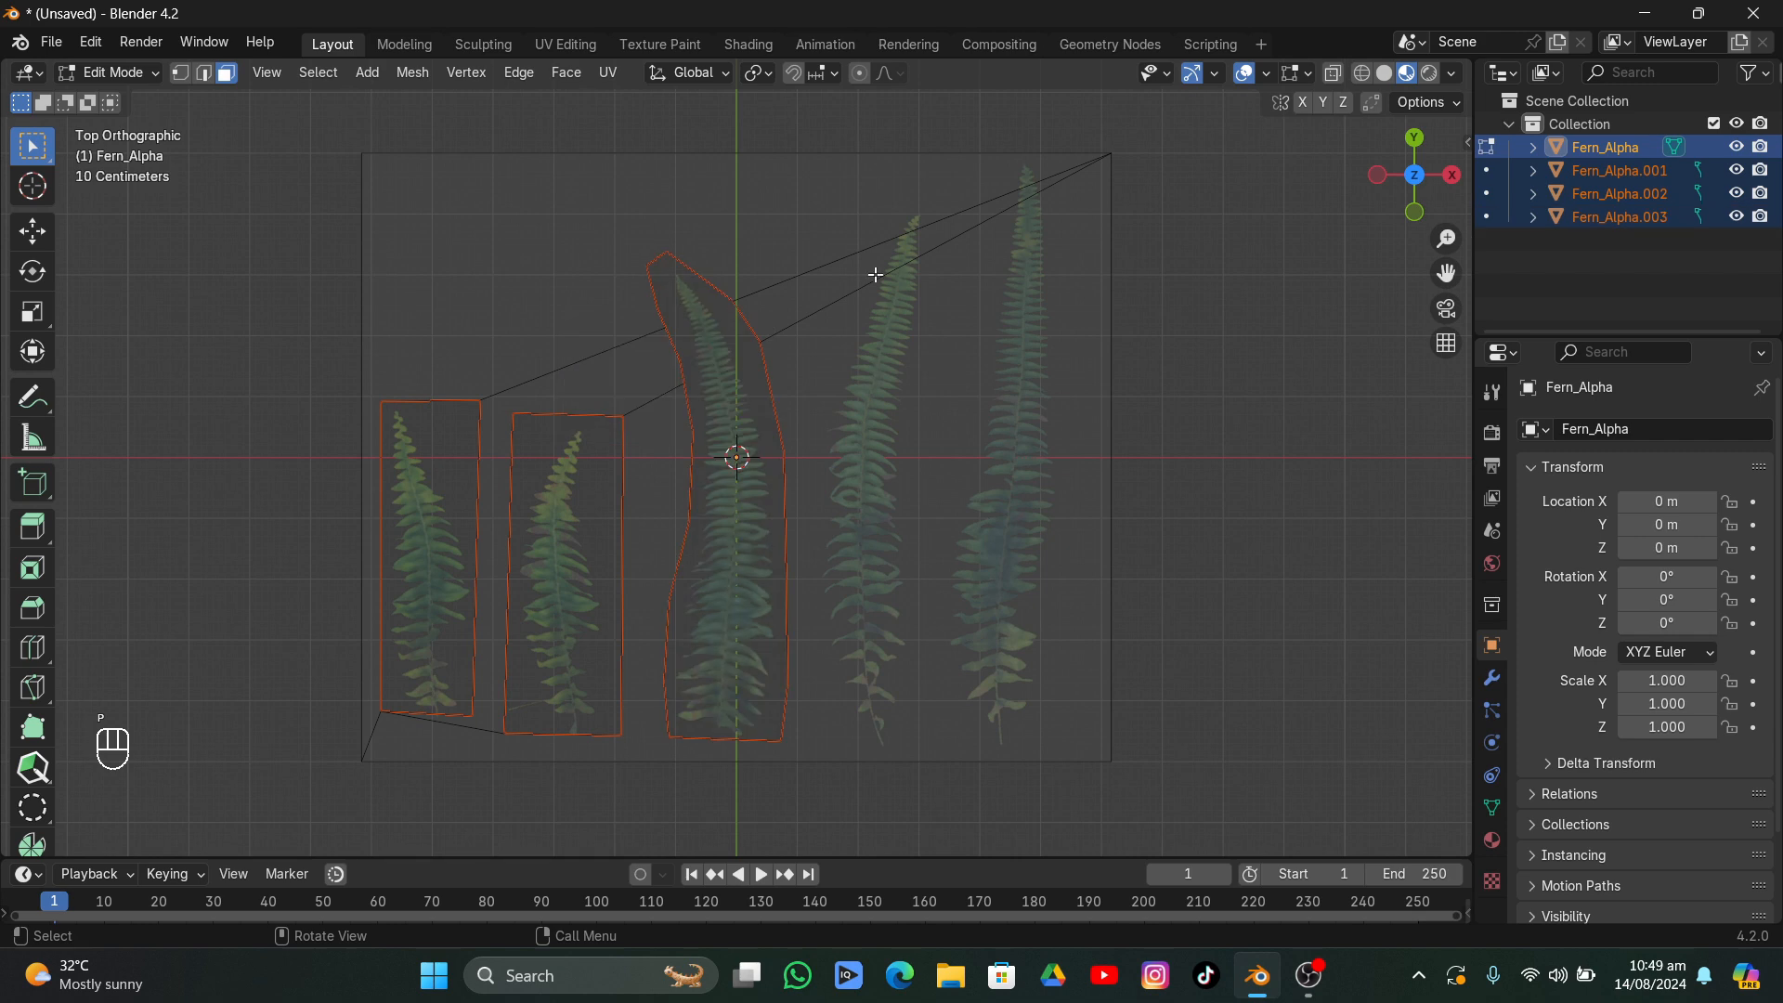
- Knife-cut a close outline around the fourth frond and separate it into its own object
{"action": "key", "text": "k"}
{"action": "mouse_move", "coordinate": [884, 209]}
{"action": "left_mouse_down"}
{"action": "mouse_move", "coordinate": [940, 207]}
{"action": "mouse_move", "coordinate": [890, 743]}
{"action": "mouse_move", "coordinate": [843, 333]}
{"action": "mouse_move", "coordinate": [883, 211]}
{"action": "left_mouse_up"}
{"action": "key", "text": "Return"}
{"action": "key", "text": "p"}
{"action": "left_click", "coordinate": [895, 276]}
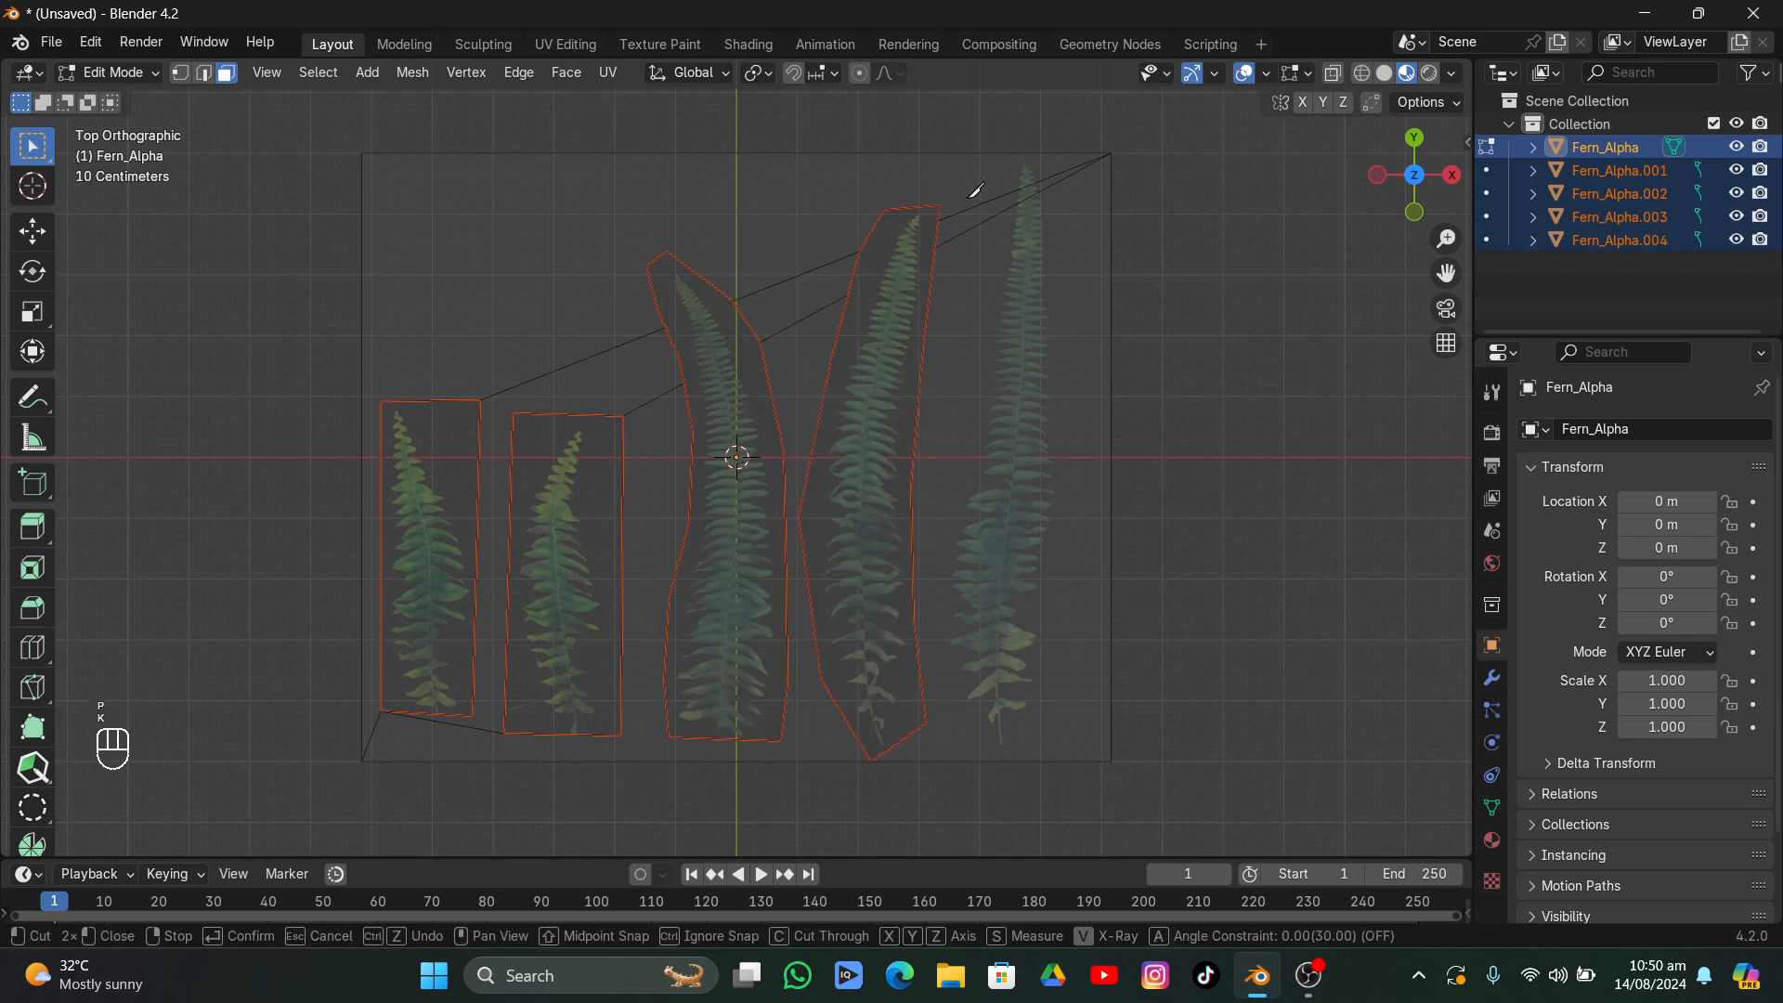
{"action": "left_click", "coordinate": [1001, 196]}
{"action": "left_click", "coordinate": [1012, 154]}
{"action": "left_click", "coordinate": [1049, 177]}
{"action": "left_click", "coordinate": [1058, 298]}
{"action": "left_click", "coordinate": [1061, 519]}
{"action": "left_click", "coordinate": [1037, 706]}
{"action": "left_click", "coordinate": [1031, 762]}
{"action": "left_click", "coordinate": [971, 762]}
{"action": "key", "text": "ctrl+z"}
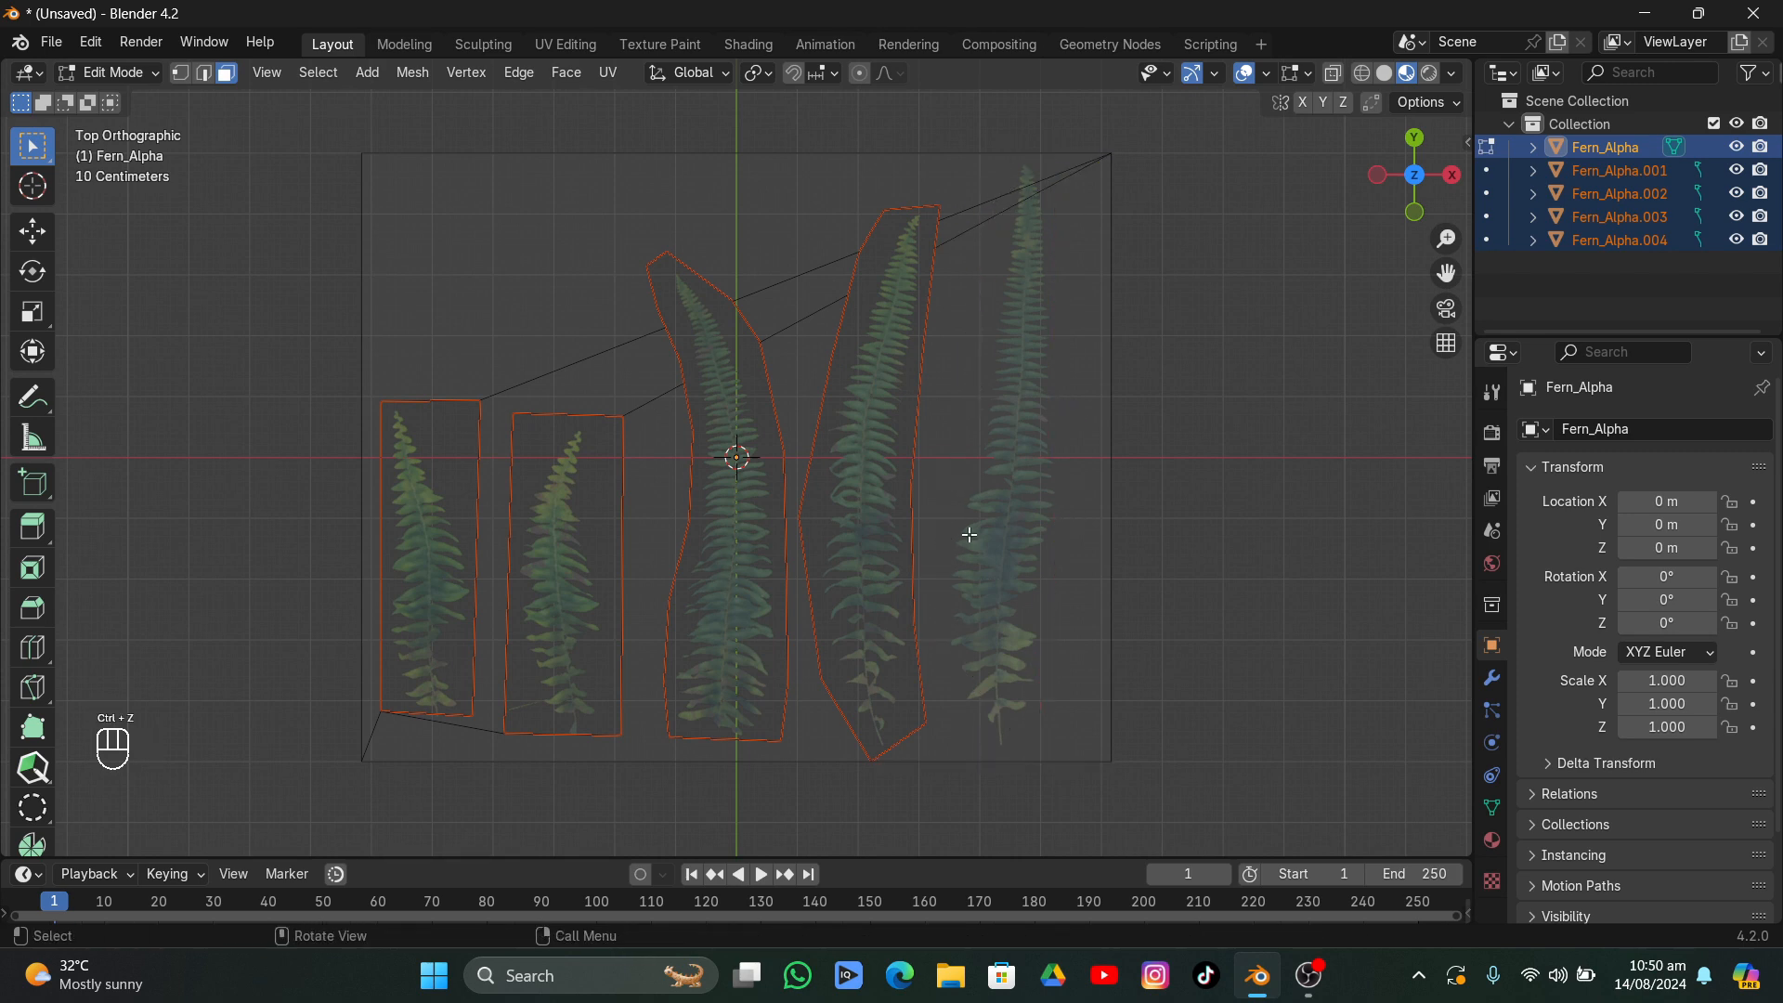
- Knife-cut a closed outline around the rightmost frond, following its tapered tip and wider base
{"action": "key", "text": "k"}
{"action": "left_click", "coordinate": [947, 748]}
{"action": "left_click", "coordinate": [1048, 748]}
{"action": "left_click", "coordinate": [1062, 463]}
{"action": "left_click", "coordinate": [1050, 184]}
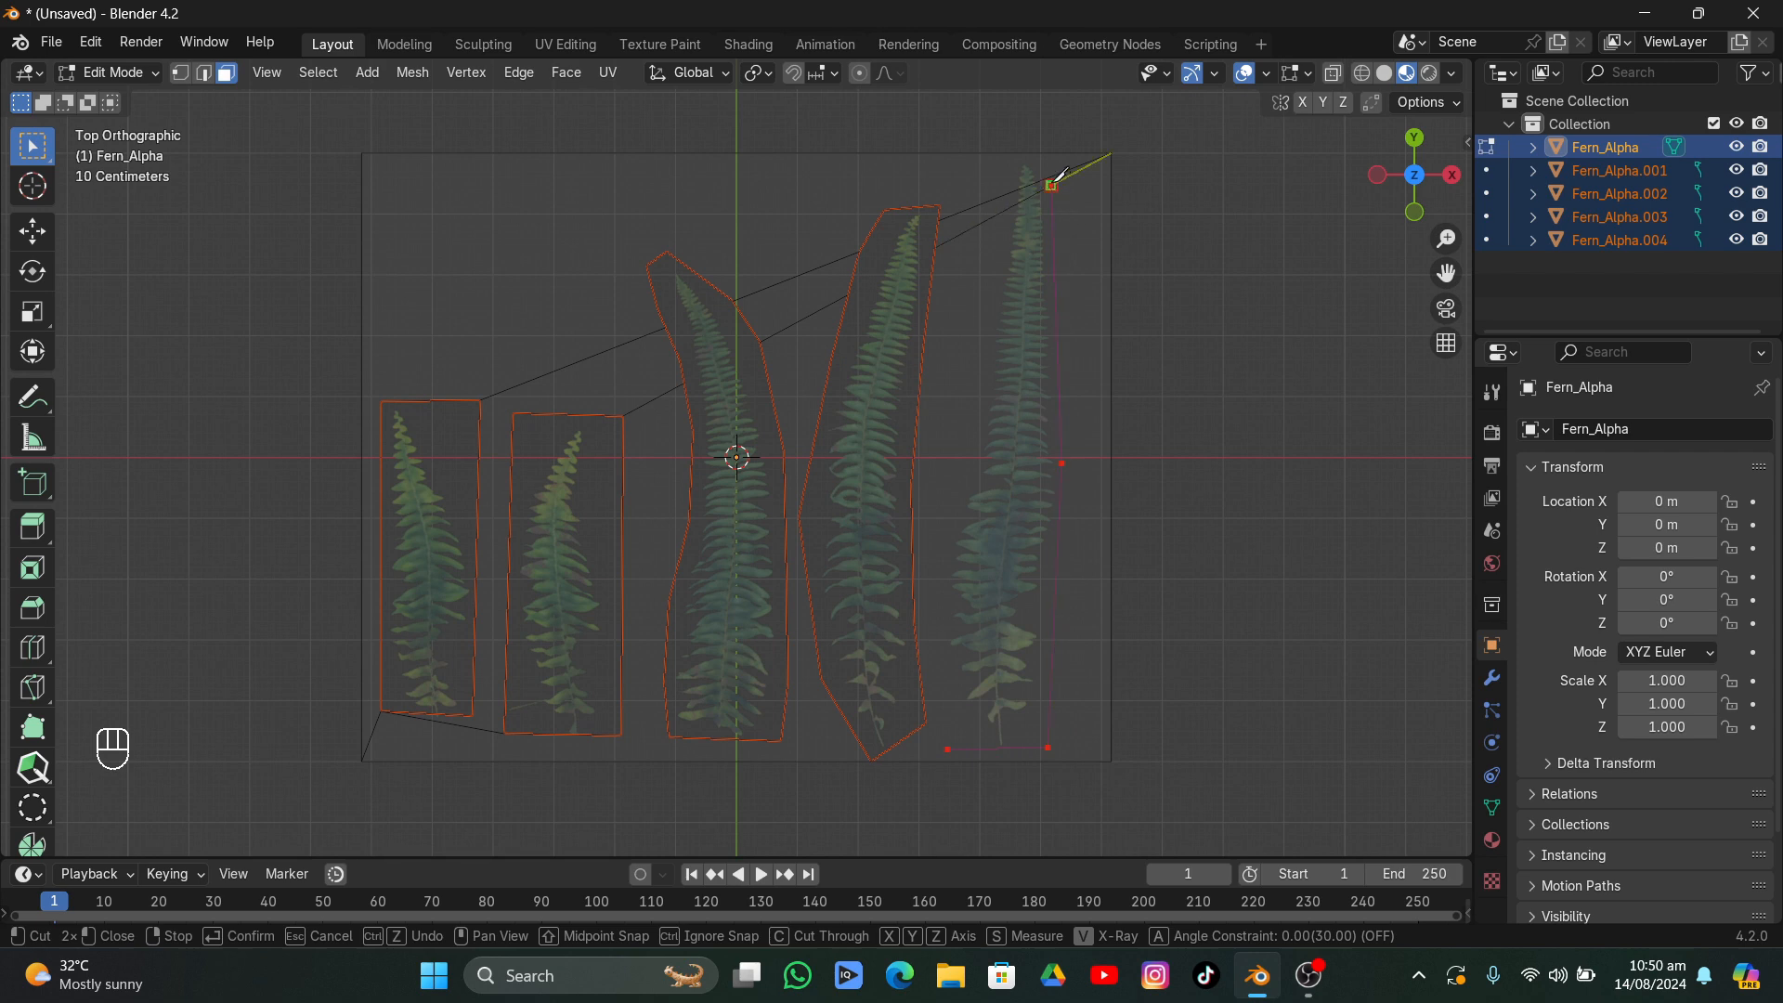
{"action": "left_click", "coordinate": [1042, 167]}
{"action": "left_click", "coordinate": [1028, 153]}
{"action": "left_click", "coordinate": [1010, 169]}
{"action": "left_click", "coordinate": [999, 229]}
{"action": "left_click", "coordinate": [953, 518]}
{"action": "left_click", "coordinate": [947, 749]}
{"action": "key", "text": "Return"}
- Separate the cut-out faces of the rightmost frond into their own object
{"action": "key", "text": "l"}
{"action": "key", "text": "p"}
{"action": "left_click", "coordinate": [1020, 247]}
- Return to Object Mode and delete the leftover Fern_Alpha plane surrounding the separated fronds
{"action": "left_click", "coordinate": [139, 72]}
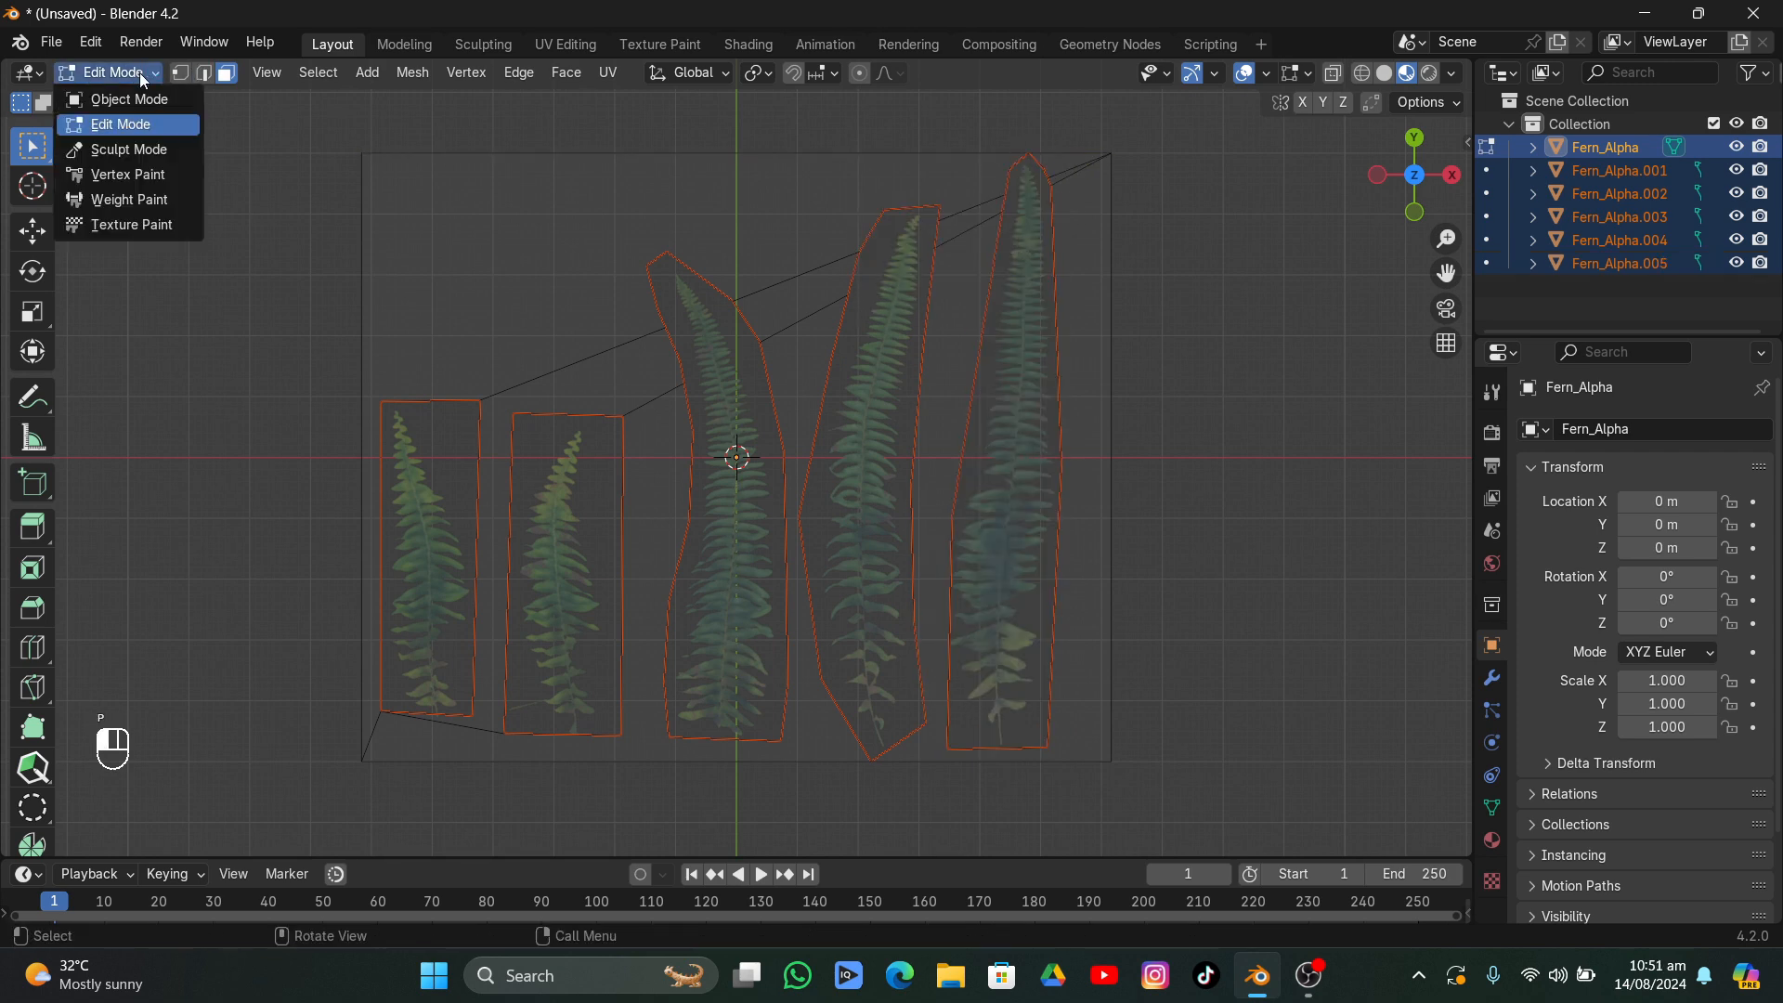
{"action": "left_click", "coordinate": [140, 99]}
{"action": "left_click", "coordinate": [488, 251]}
{"action": "key", "text": "x"}
{"action": "left_click", "coordinate": [488, 250]}
{"action": "middle_click_drag", "start_coordinate": [858, 247], "coordinate": [858, 247]}
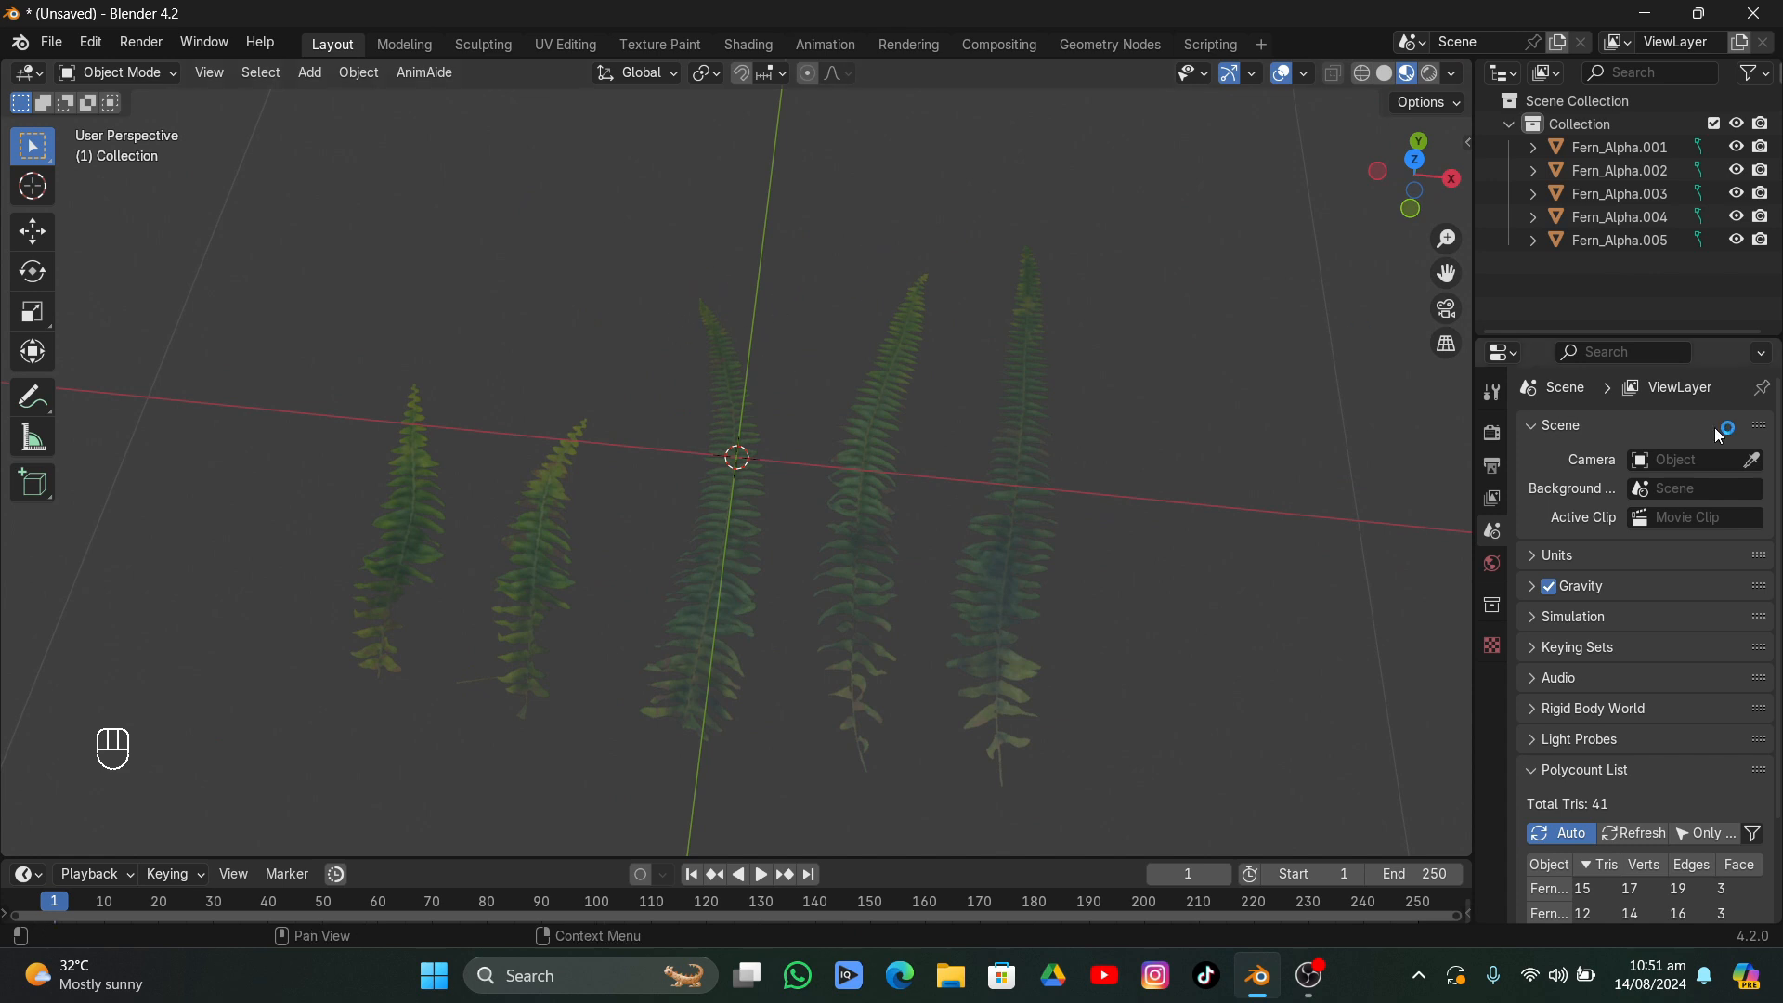
- Add eight evenly spaced crosswise loop cuts to the leftmost frond's mesh in Edit Mode
{"action": "left_click", "coordinate": [1415, 160]}
{"action": "left_click_drag", "start_coordinate": [1446, 272], "coordinate": [1608, 139]}
{"action": "left_click", "coordinate": [622, 382]}
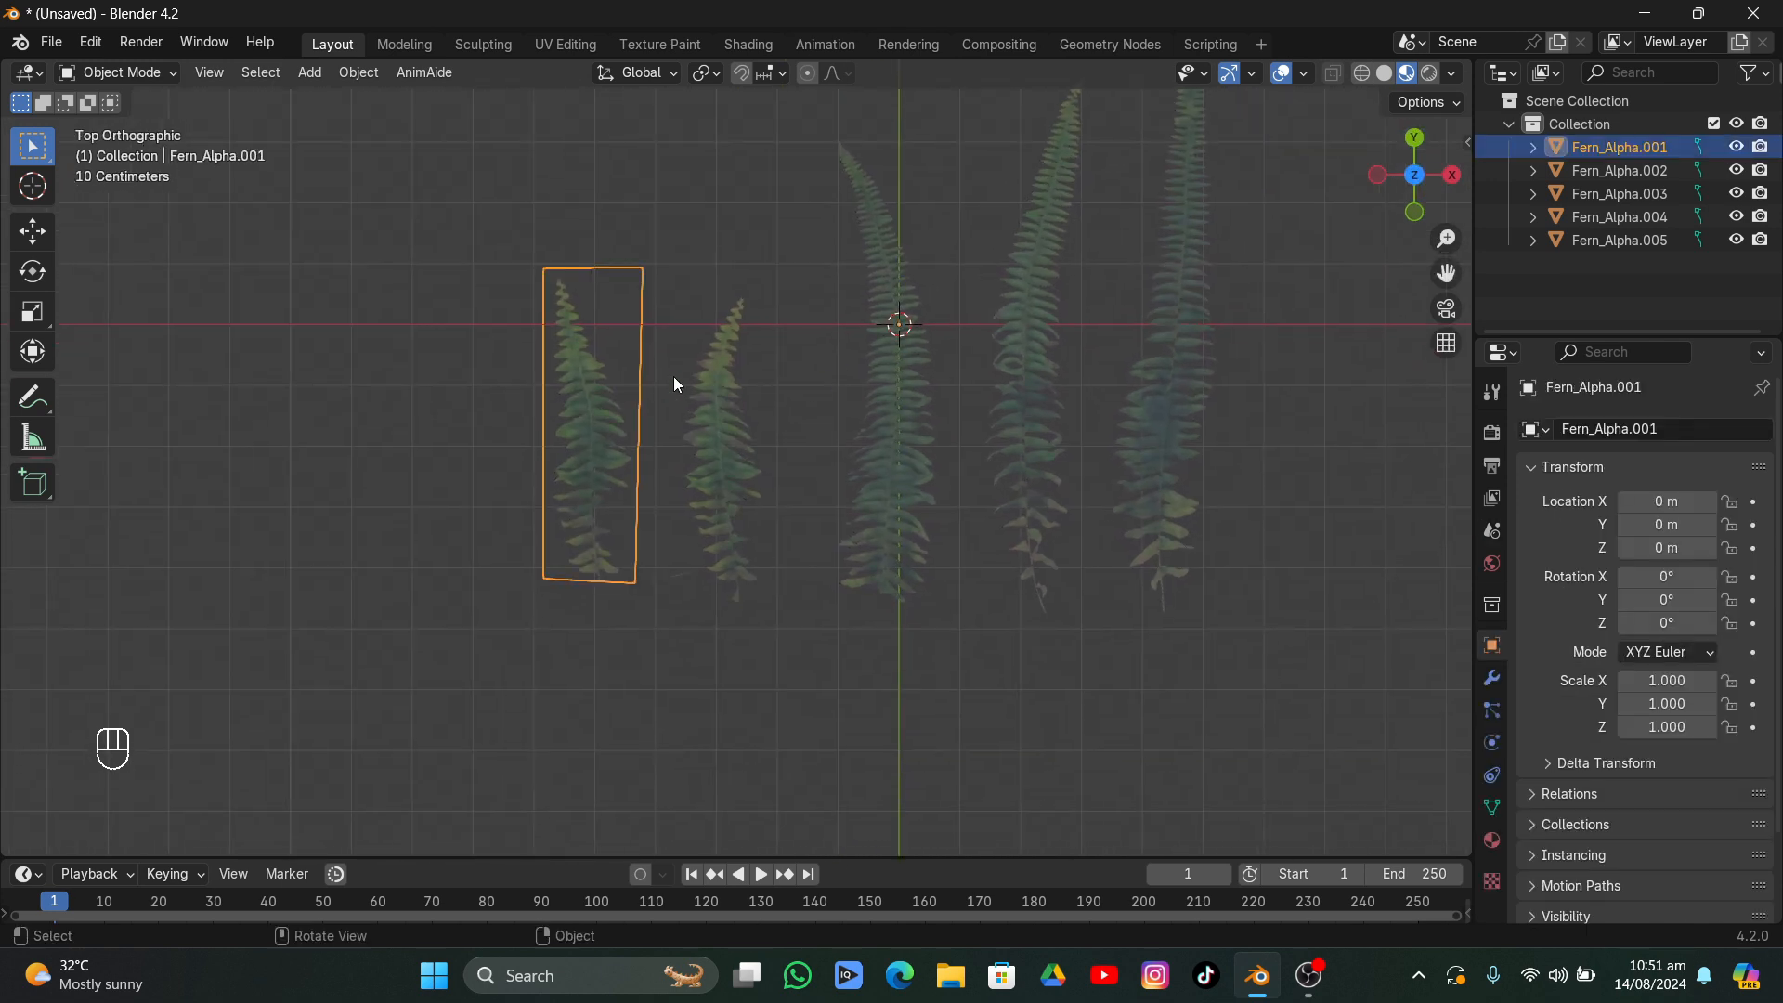
{"action": "left_click", "coordinate": [76, 67]}
{"action": "left_click", "coordinate": [102, 126]}
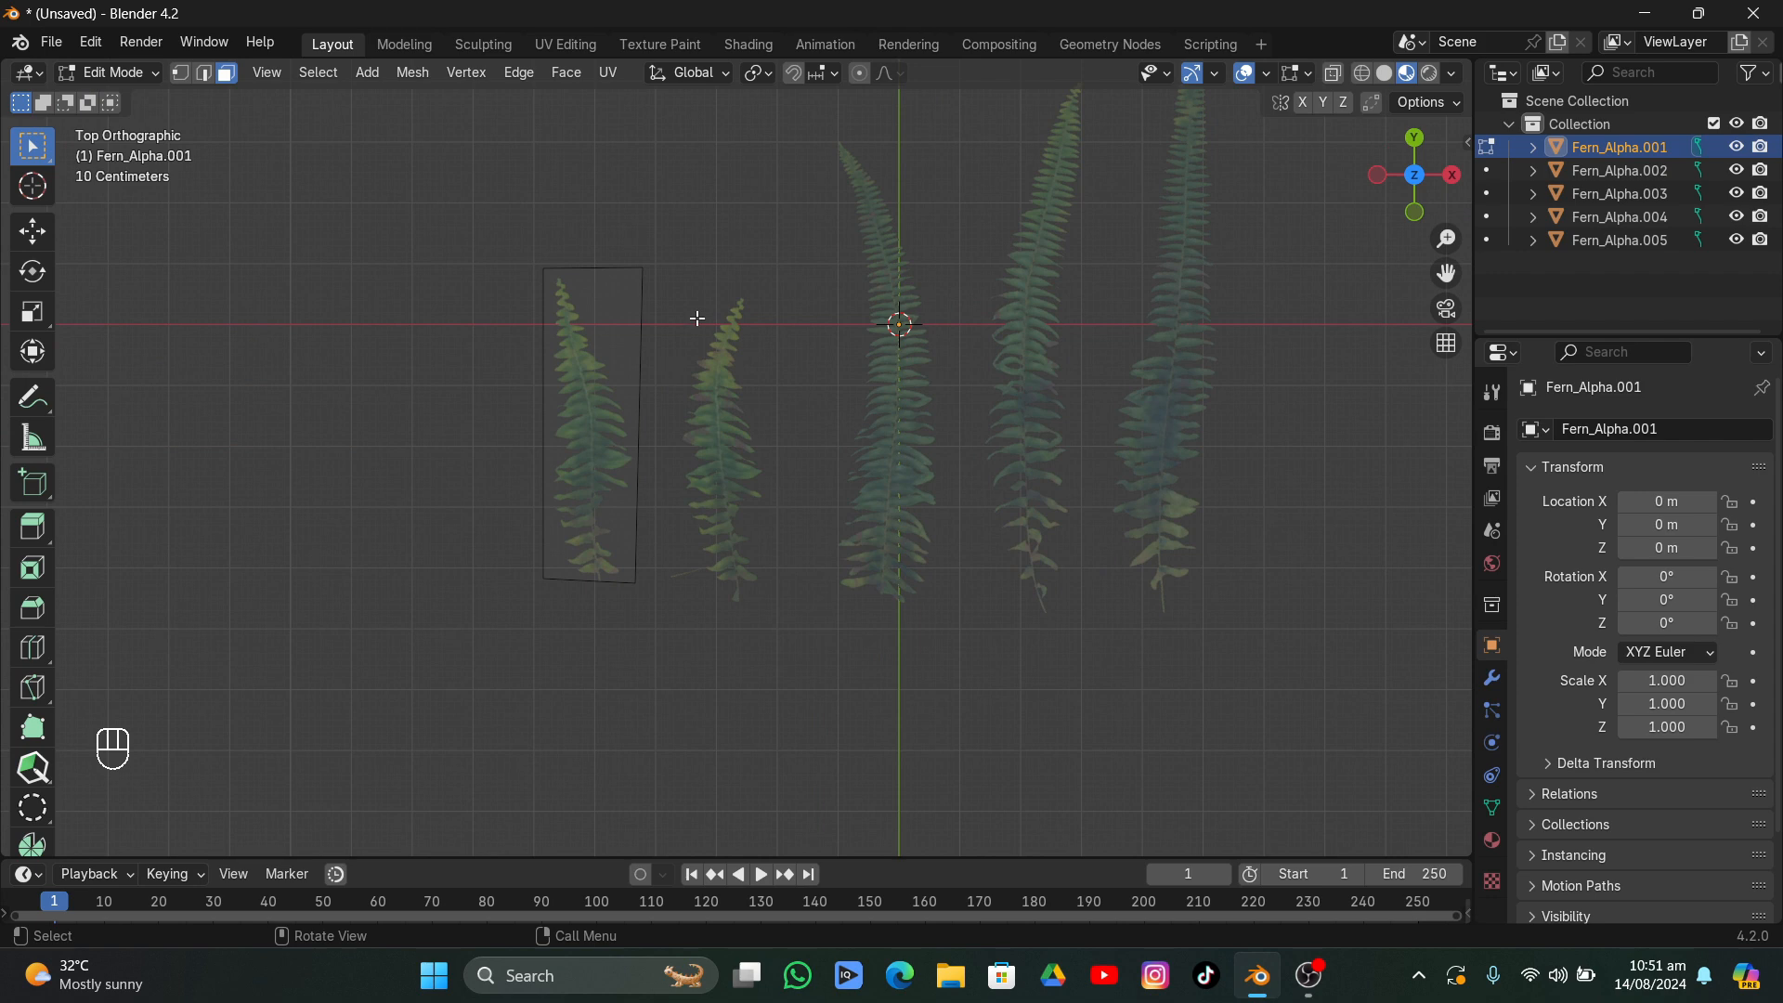
{"action": "key", "text": "ctrl+r"}
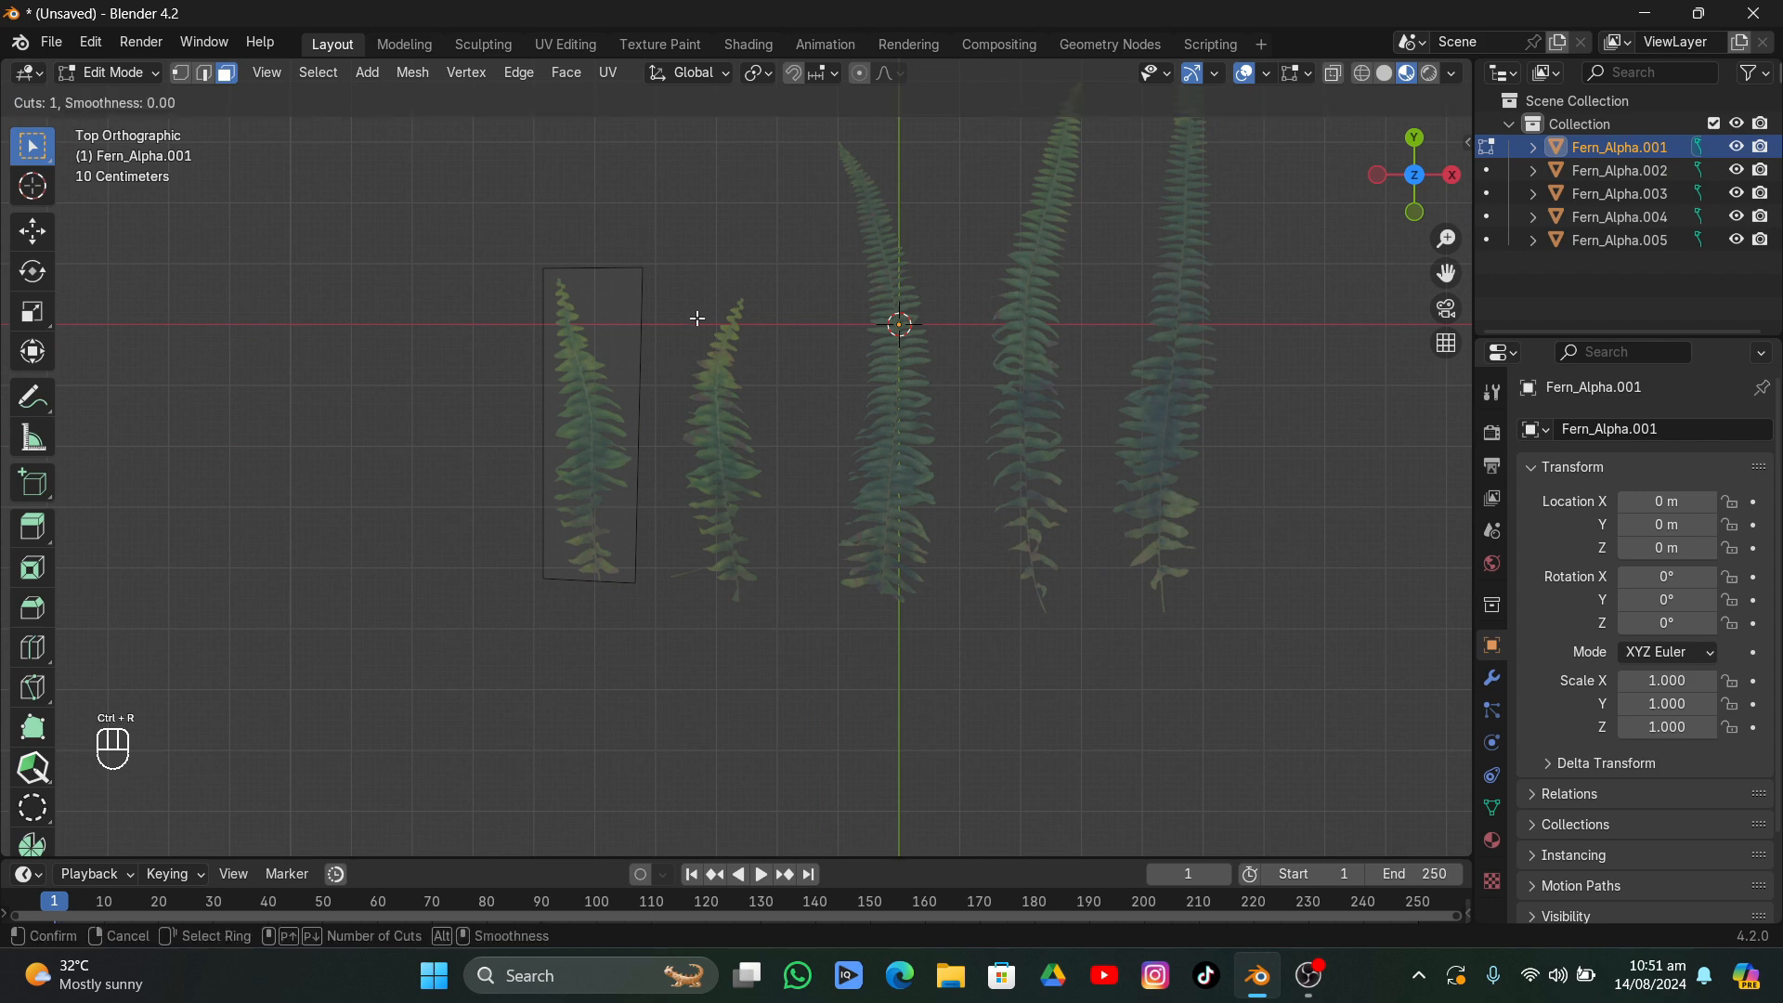
{"action": "scroll", "coordinate": [616, 355], "scroll_direction": "up", "scroll_amount": 5}
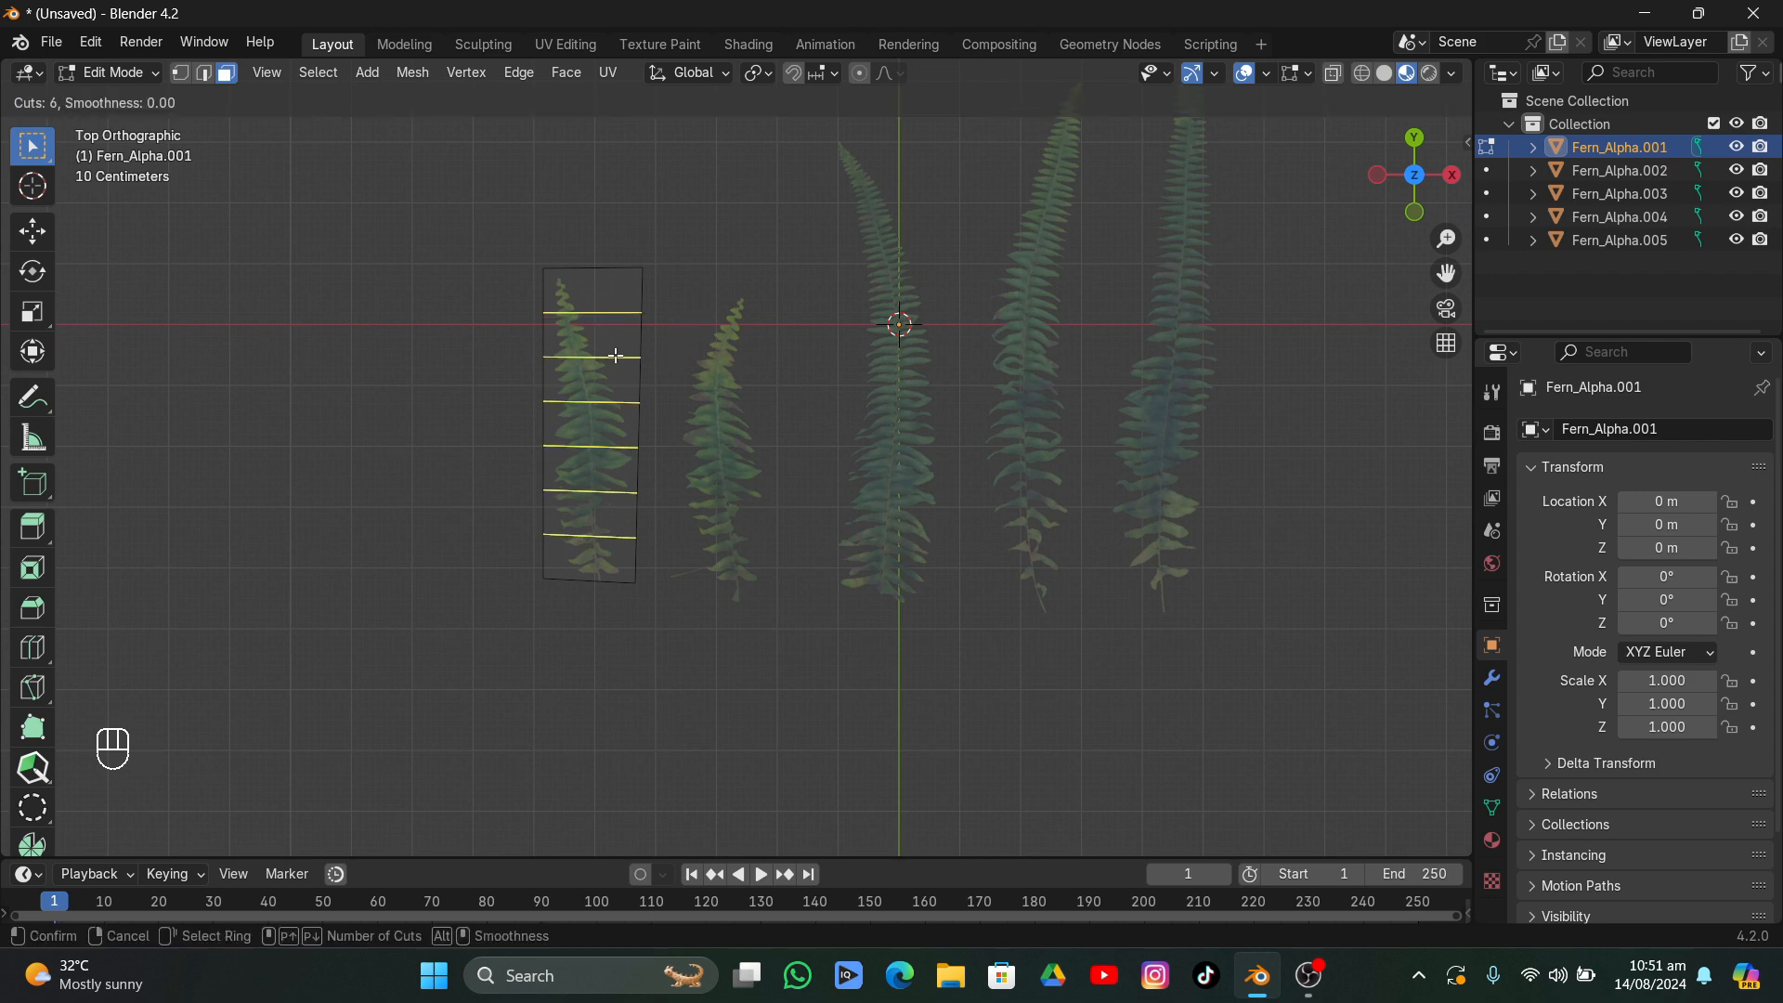
{"action": "scroll", "coordinate": [616, 355], "scroll_direction": "up", "scroll_amount": 1}
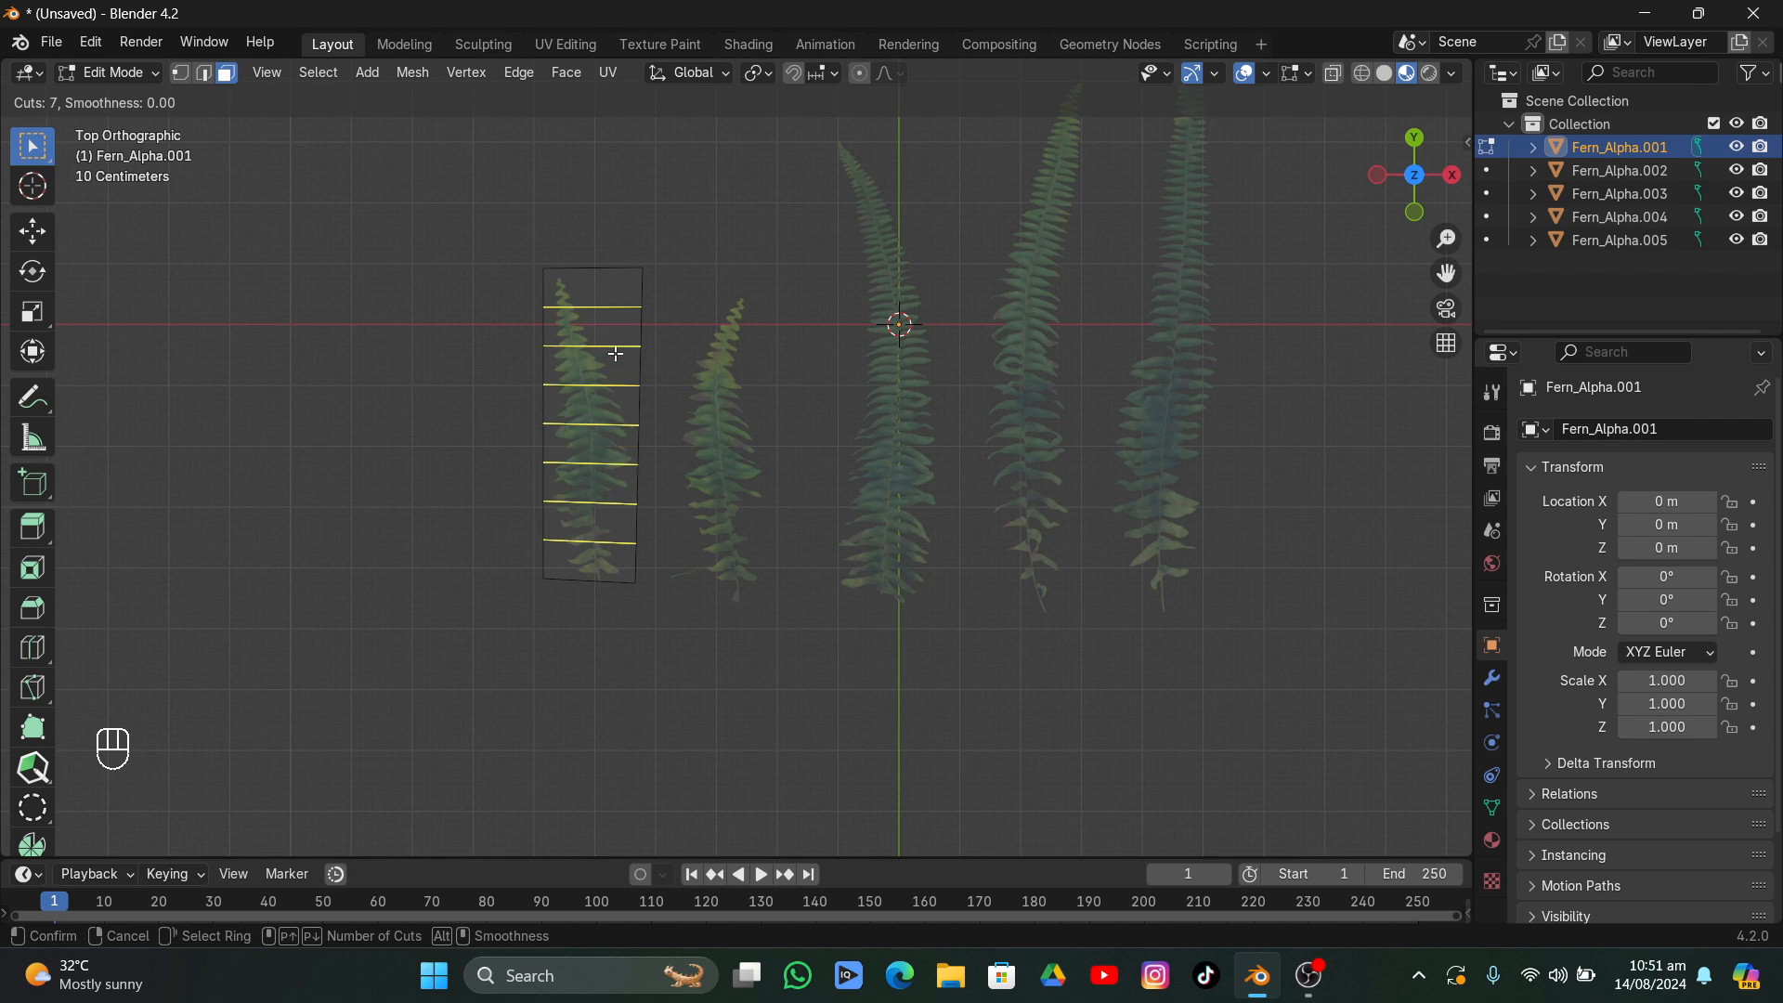
{"action": "scroll", "coordinate": [615, 354], "scroll_direction": "up", "scroll_amount": 1}
{"action": "left_click", "coordinate": [616, 354]}
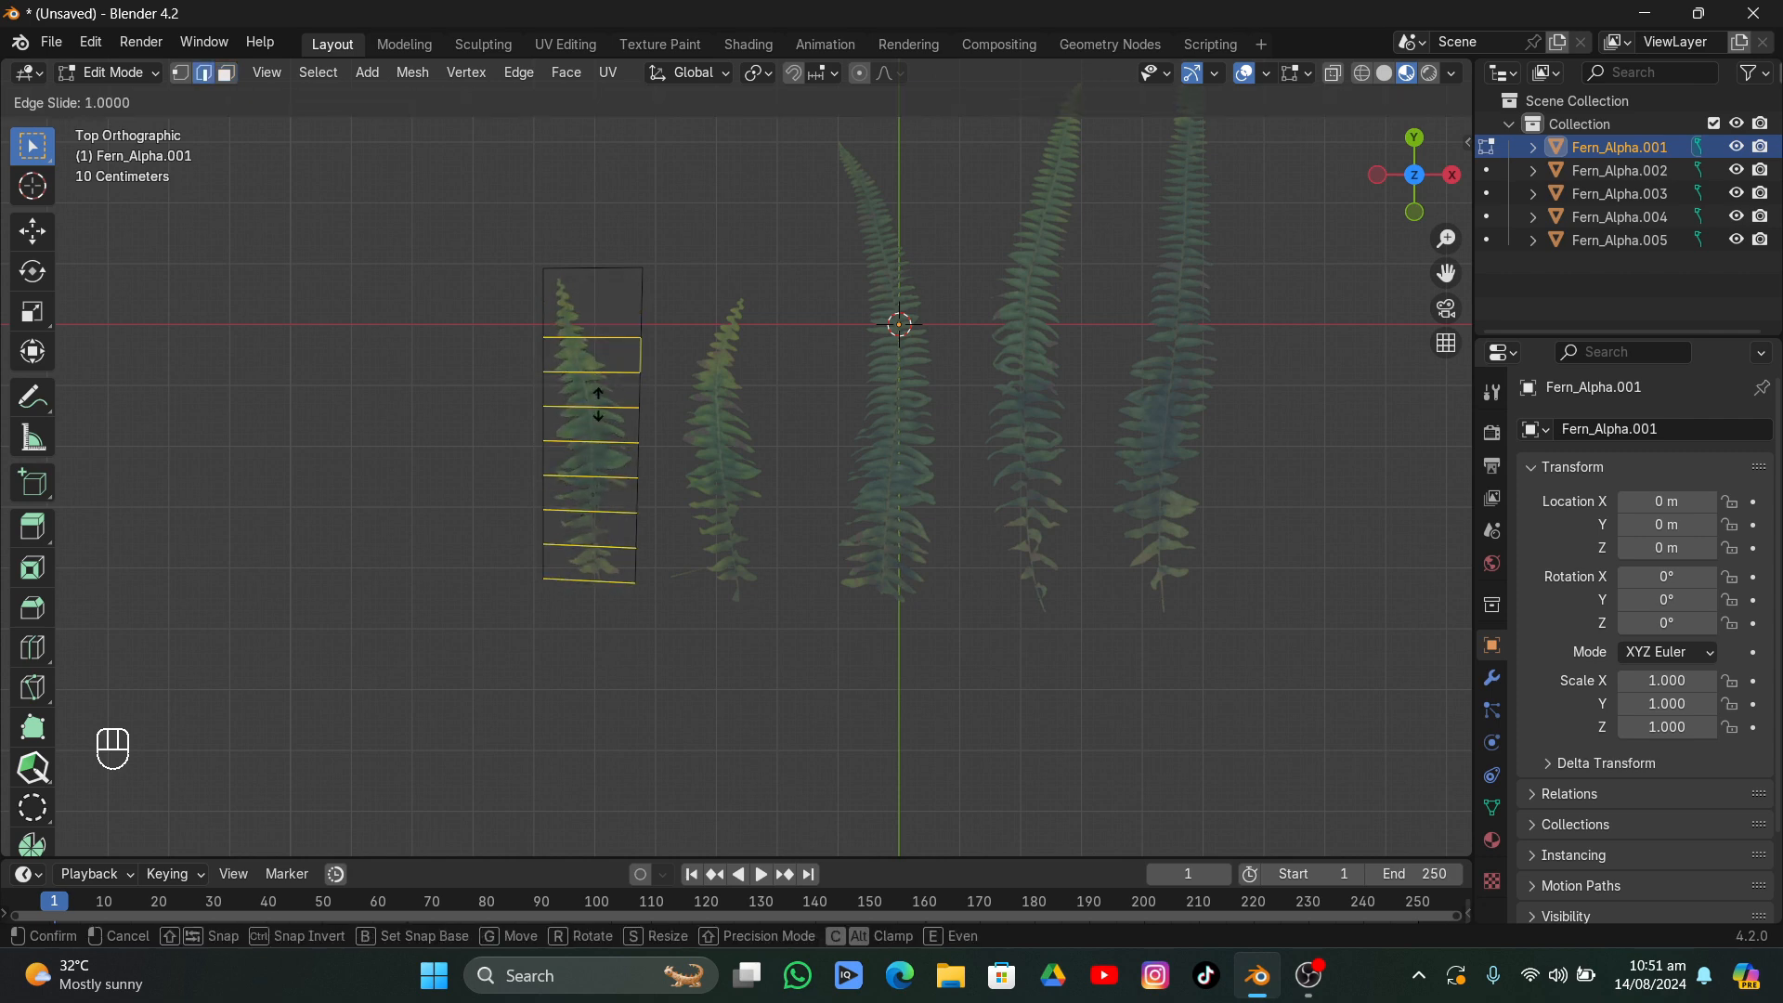
{"action": "left_click", "coordinate": [616, 360]}
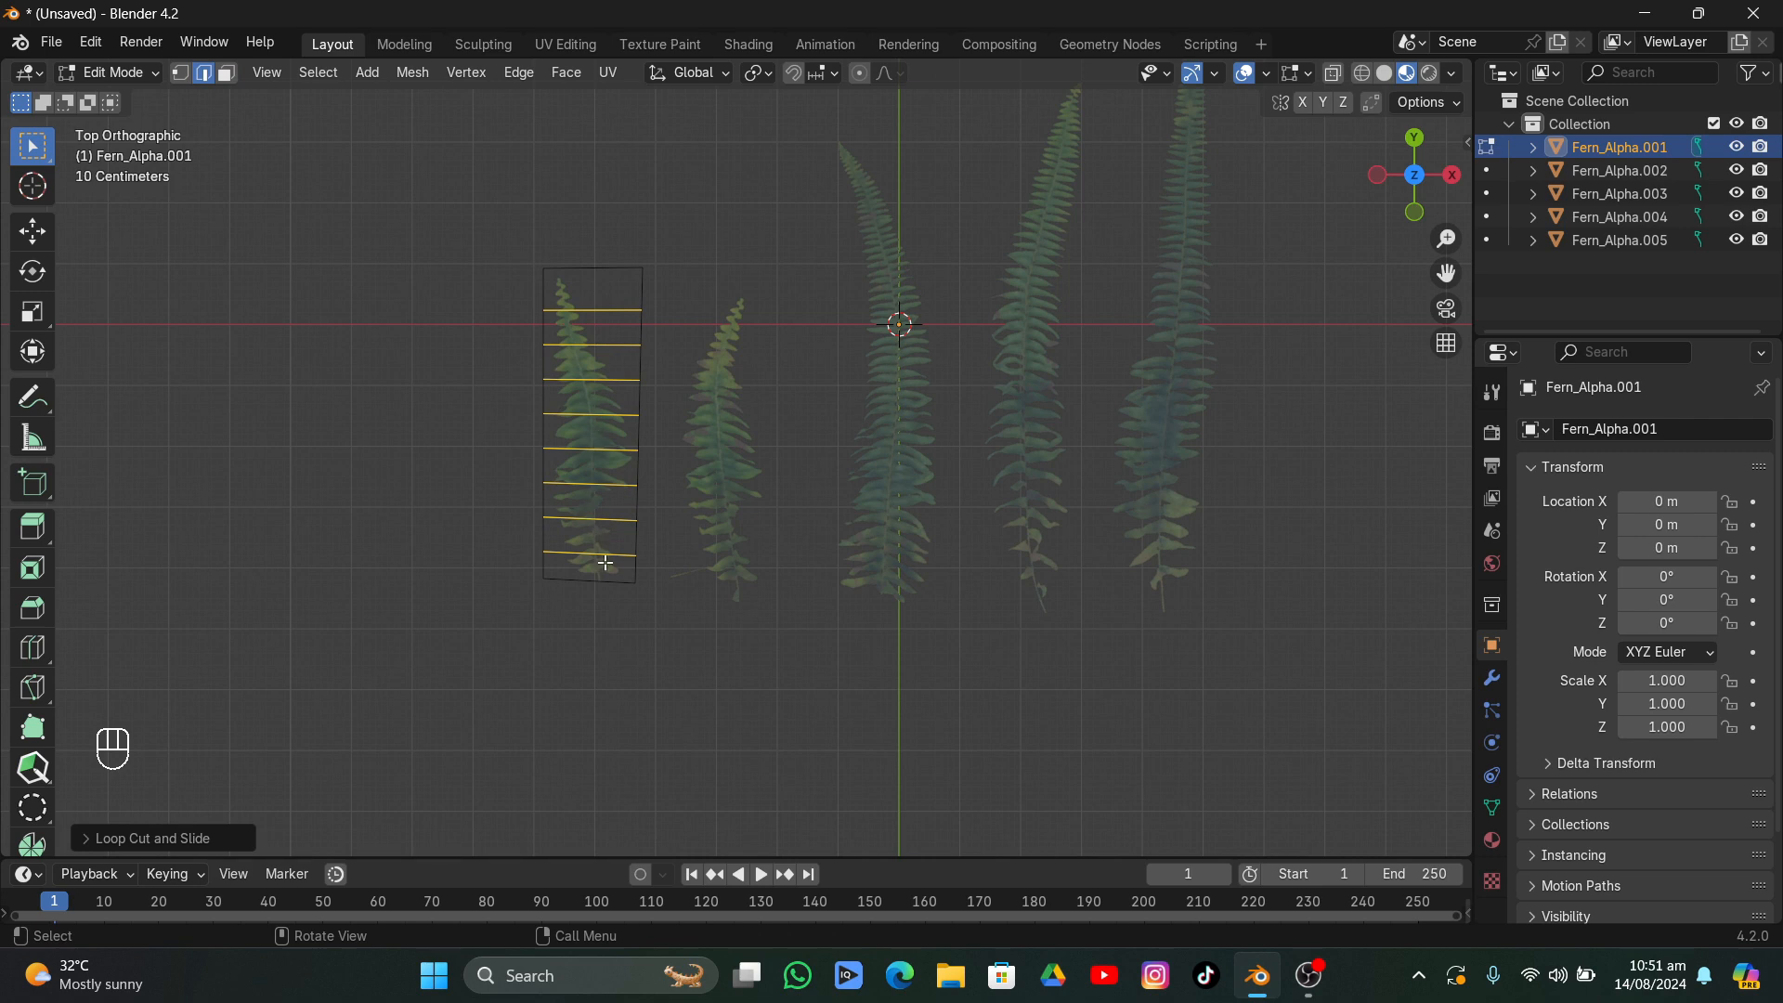
- Knife-cut a lengthwise line along the leftmost frond's central stem, from its base to its tip
{"action": "key", "text": "k"}
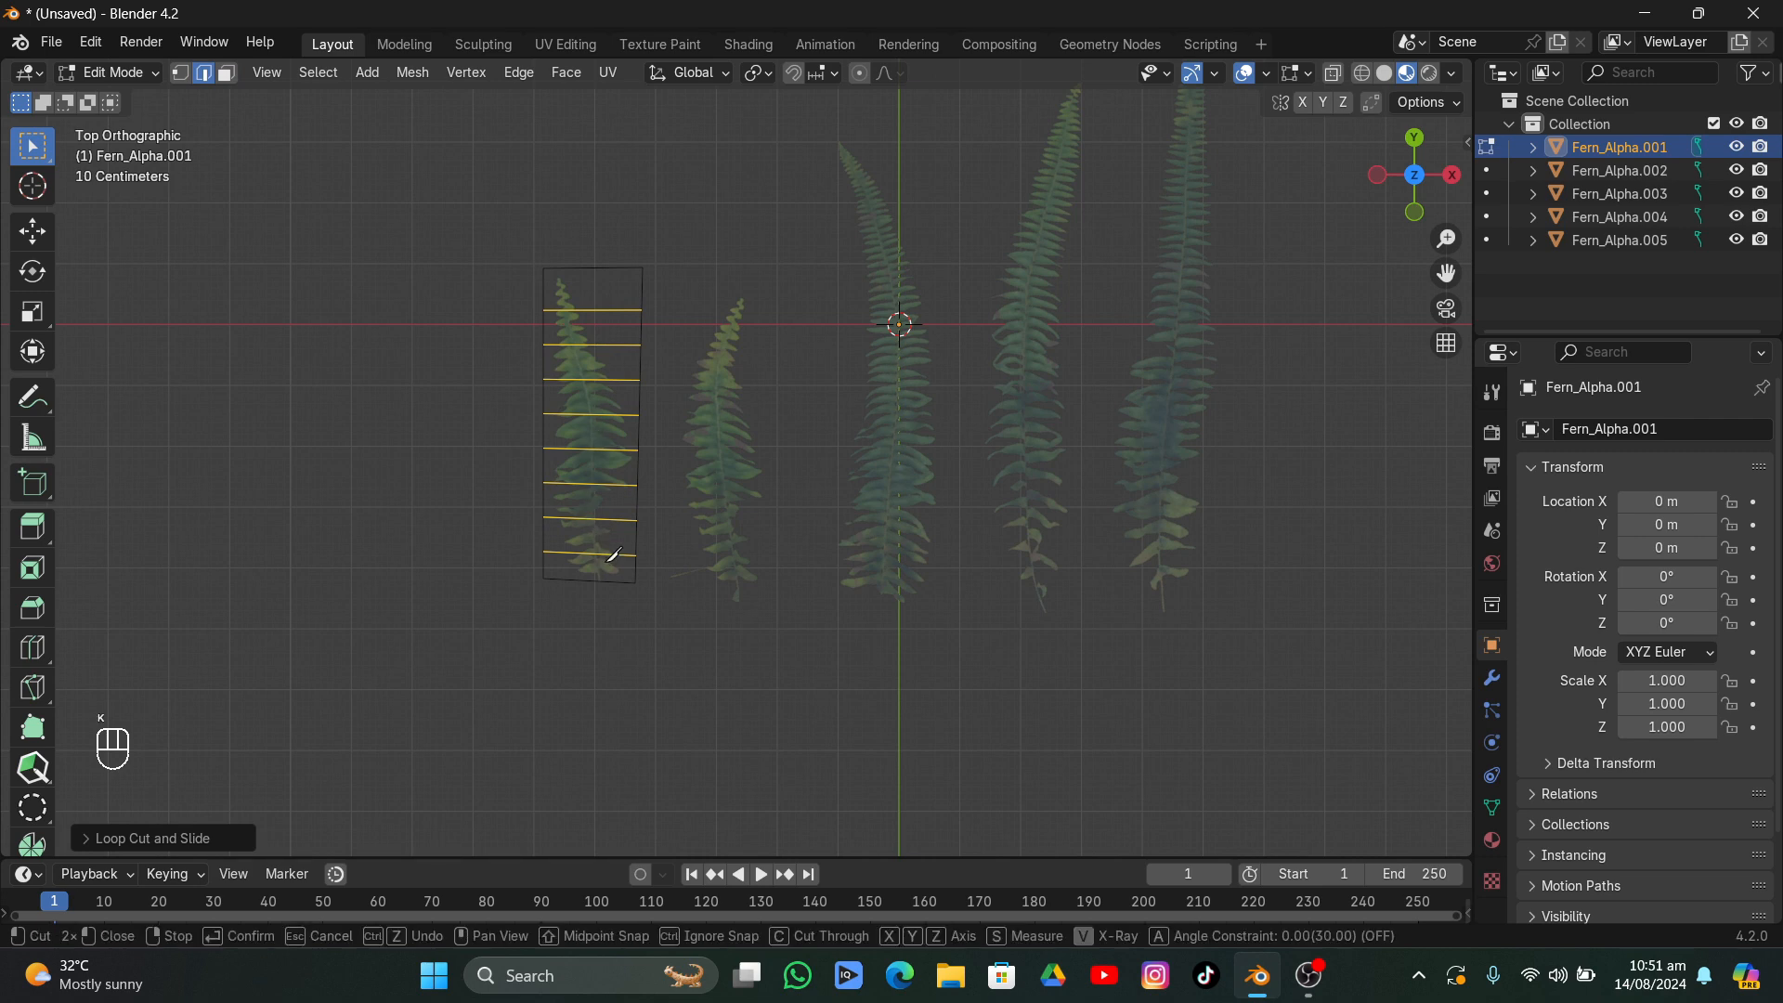
{"action": "left_click", "coordinate": [597, 580]}
{"action": "left_click", "coordinate": [594, 535]}
{"action": "left_click", "coordinate": [594, 484]}
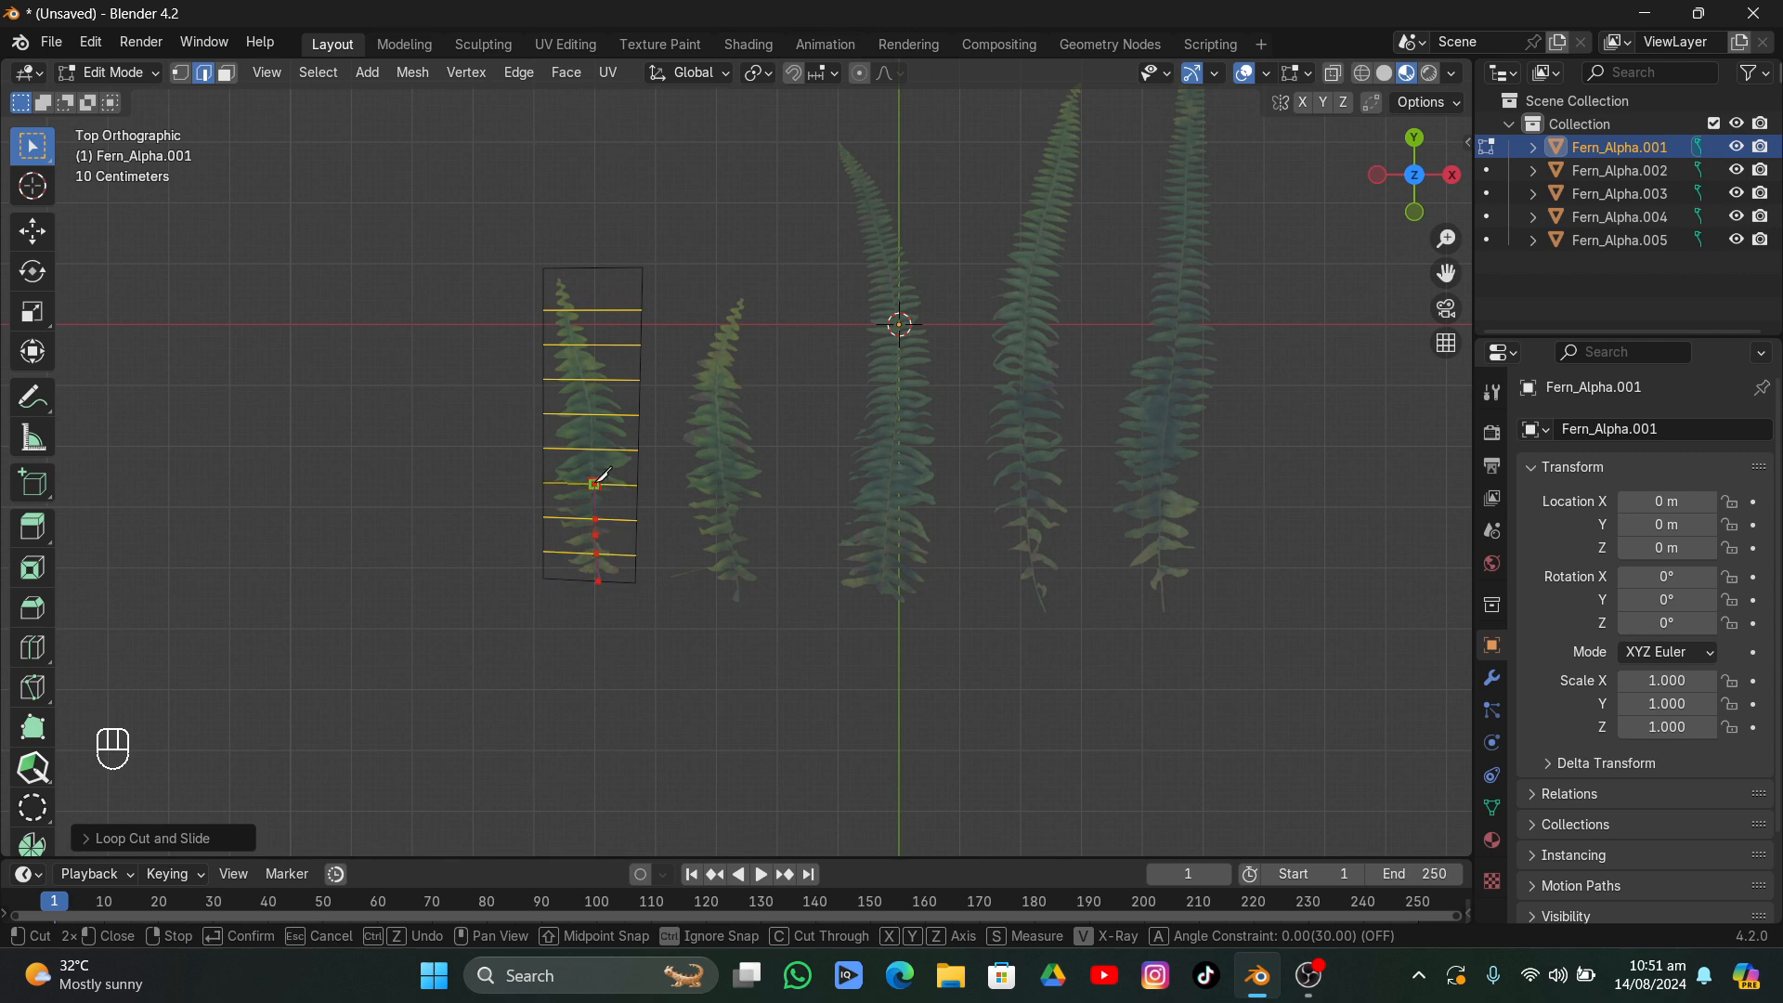
{"action": "left_click", "coordinate": [592, 435]}
{"action": "left_click", "coordinate": [583, 380]}
{"action": "left_click", "coordinate": [558, 268]}
{"action": "key", "text": "Return"}
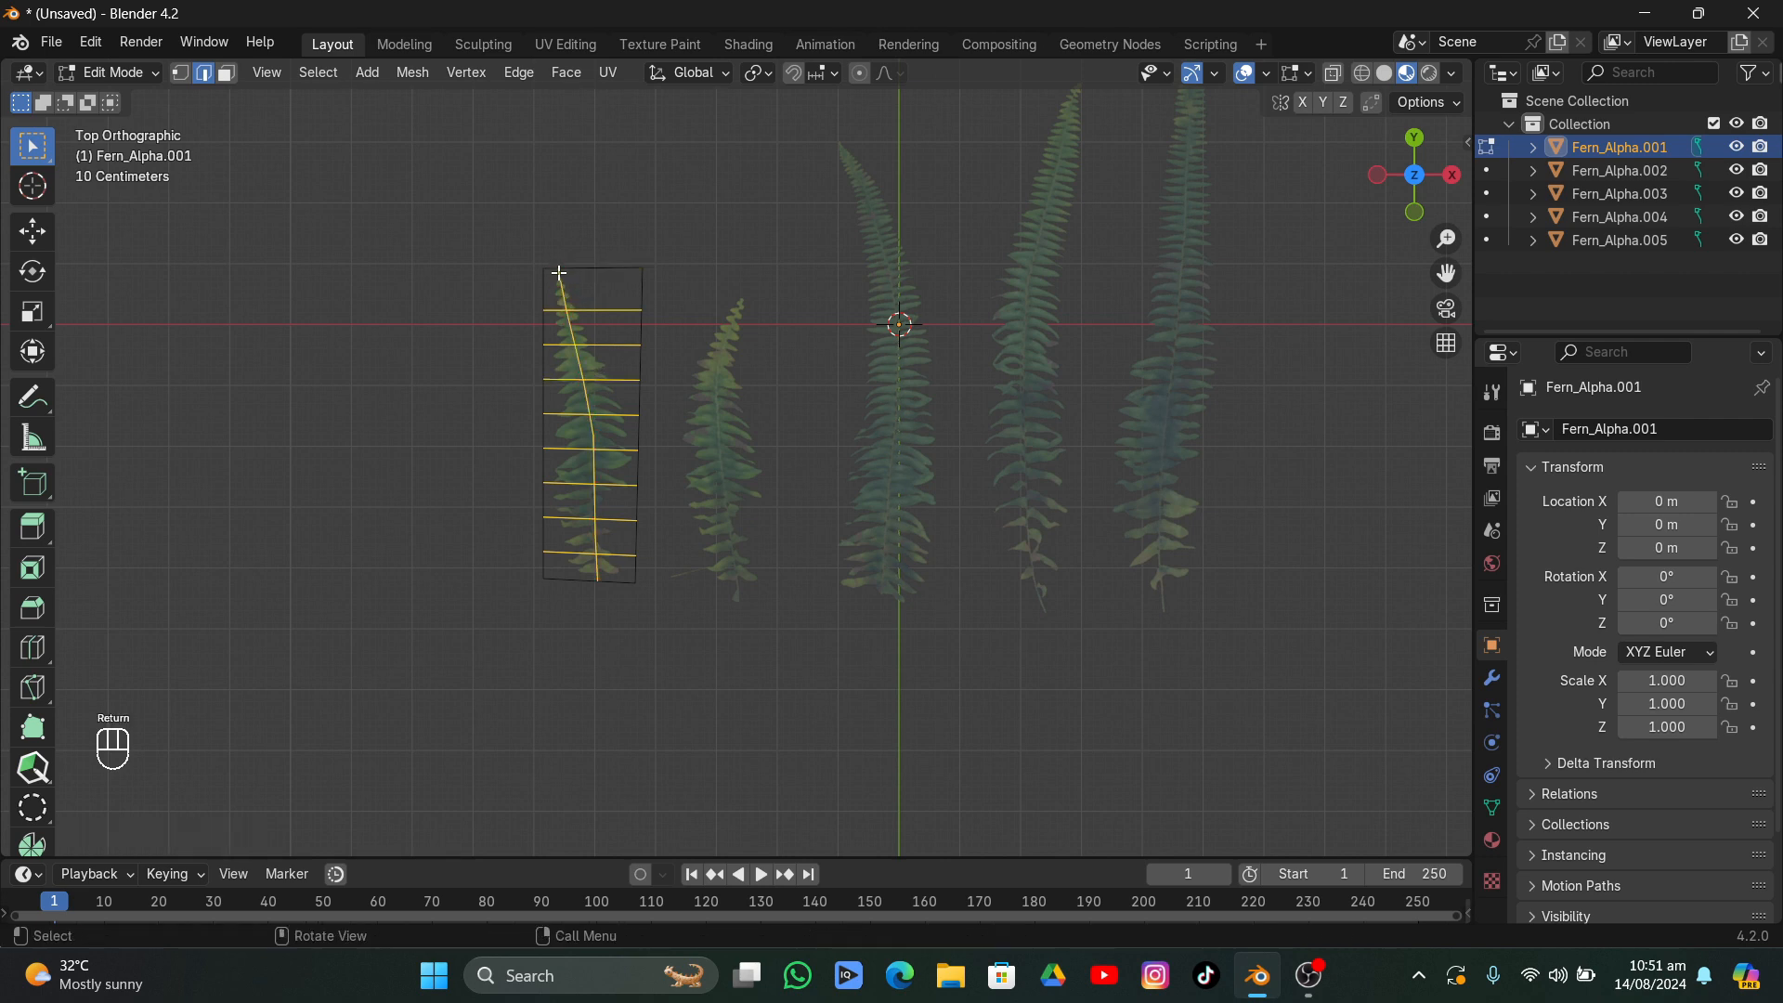
- Select both long outer edges of the leftmost frond and raise them about 0.04 m along Z
{"action": "middle_click_drag", "start_coordinate": [558, 273], "coordinate": [559, 272]}
{"action": "left_click", "coordinate": [1415, 159]}
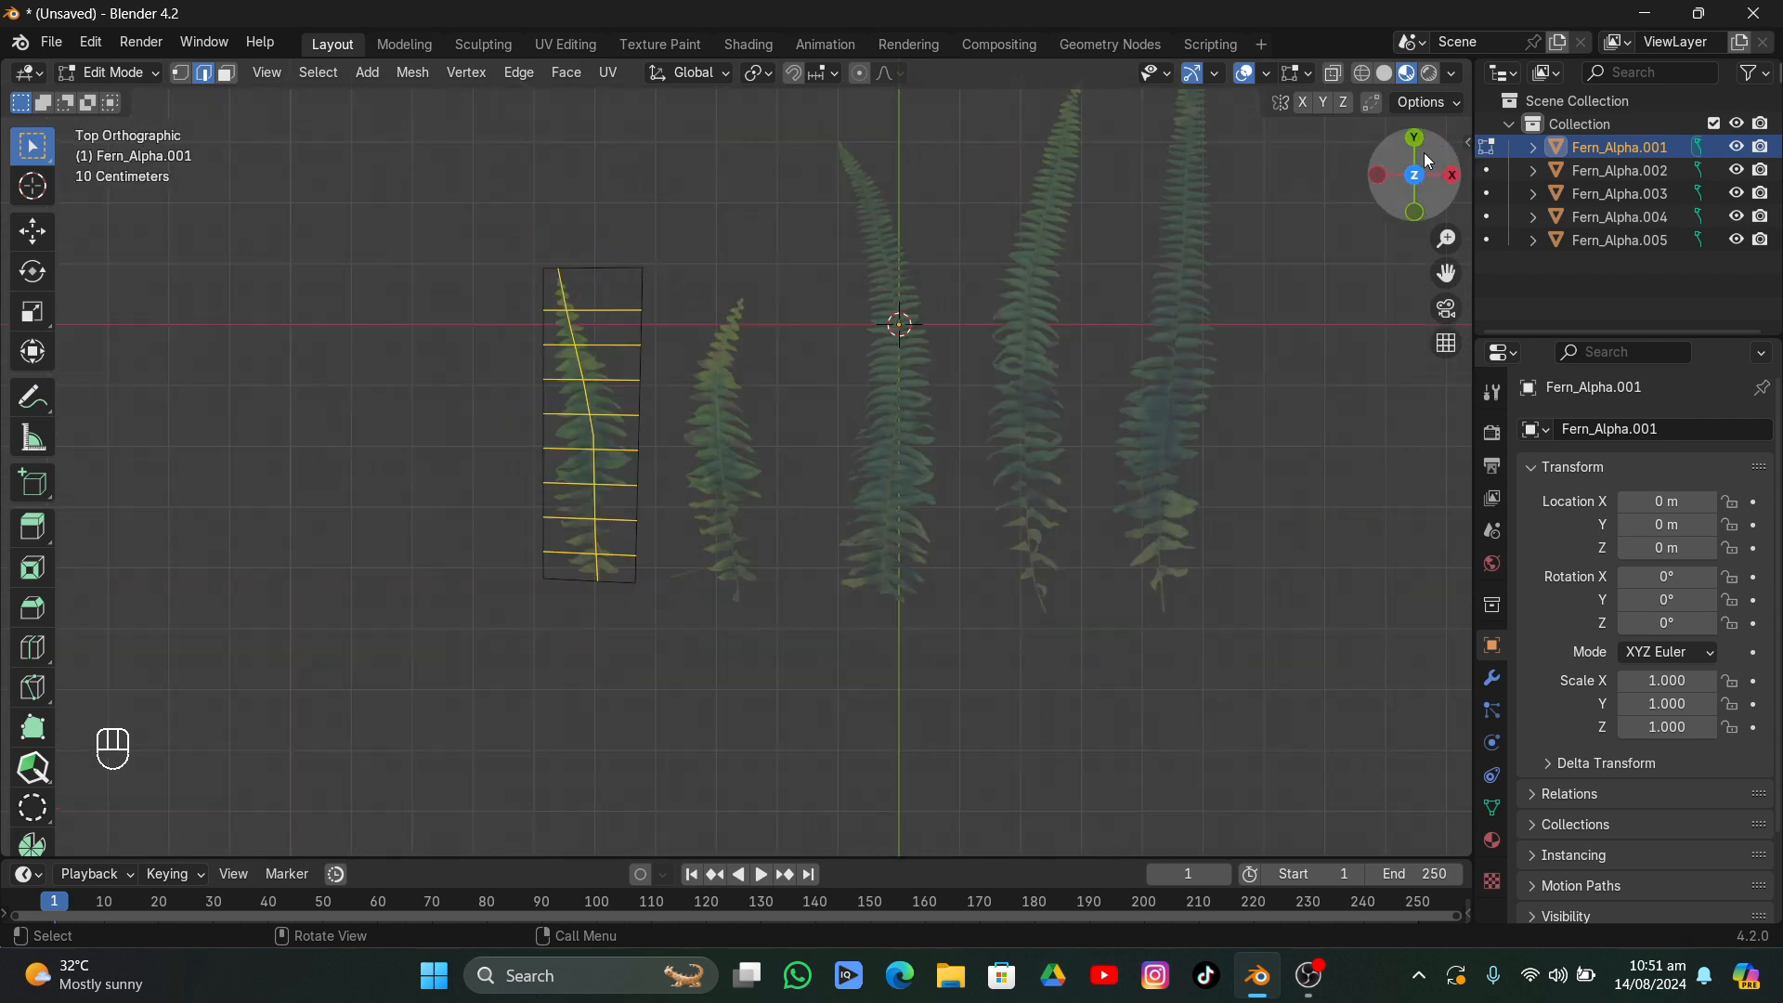
{"action": "left_click", "coordinate": [426, 376]}
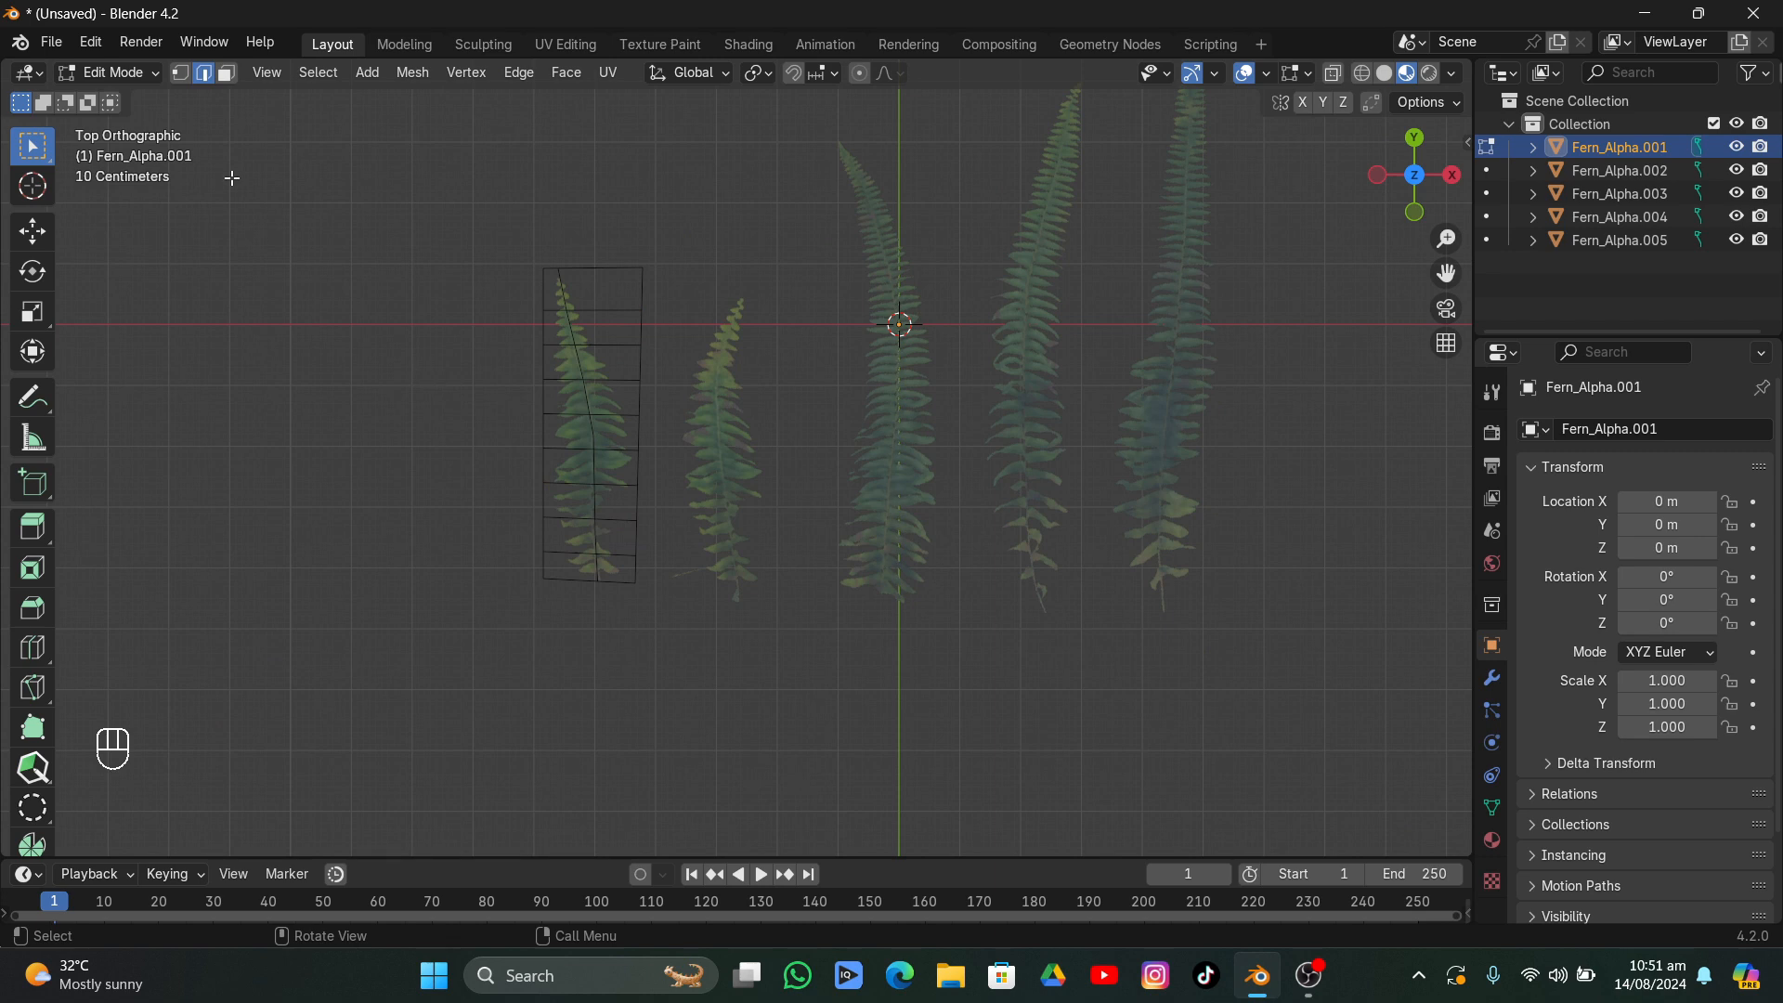
{"action": "scroll", "coordinate": [579, 312], "scroll_direction": "up", "scroll_amount": 2}
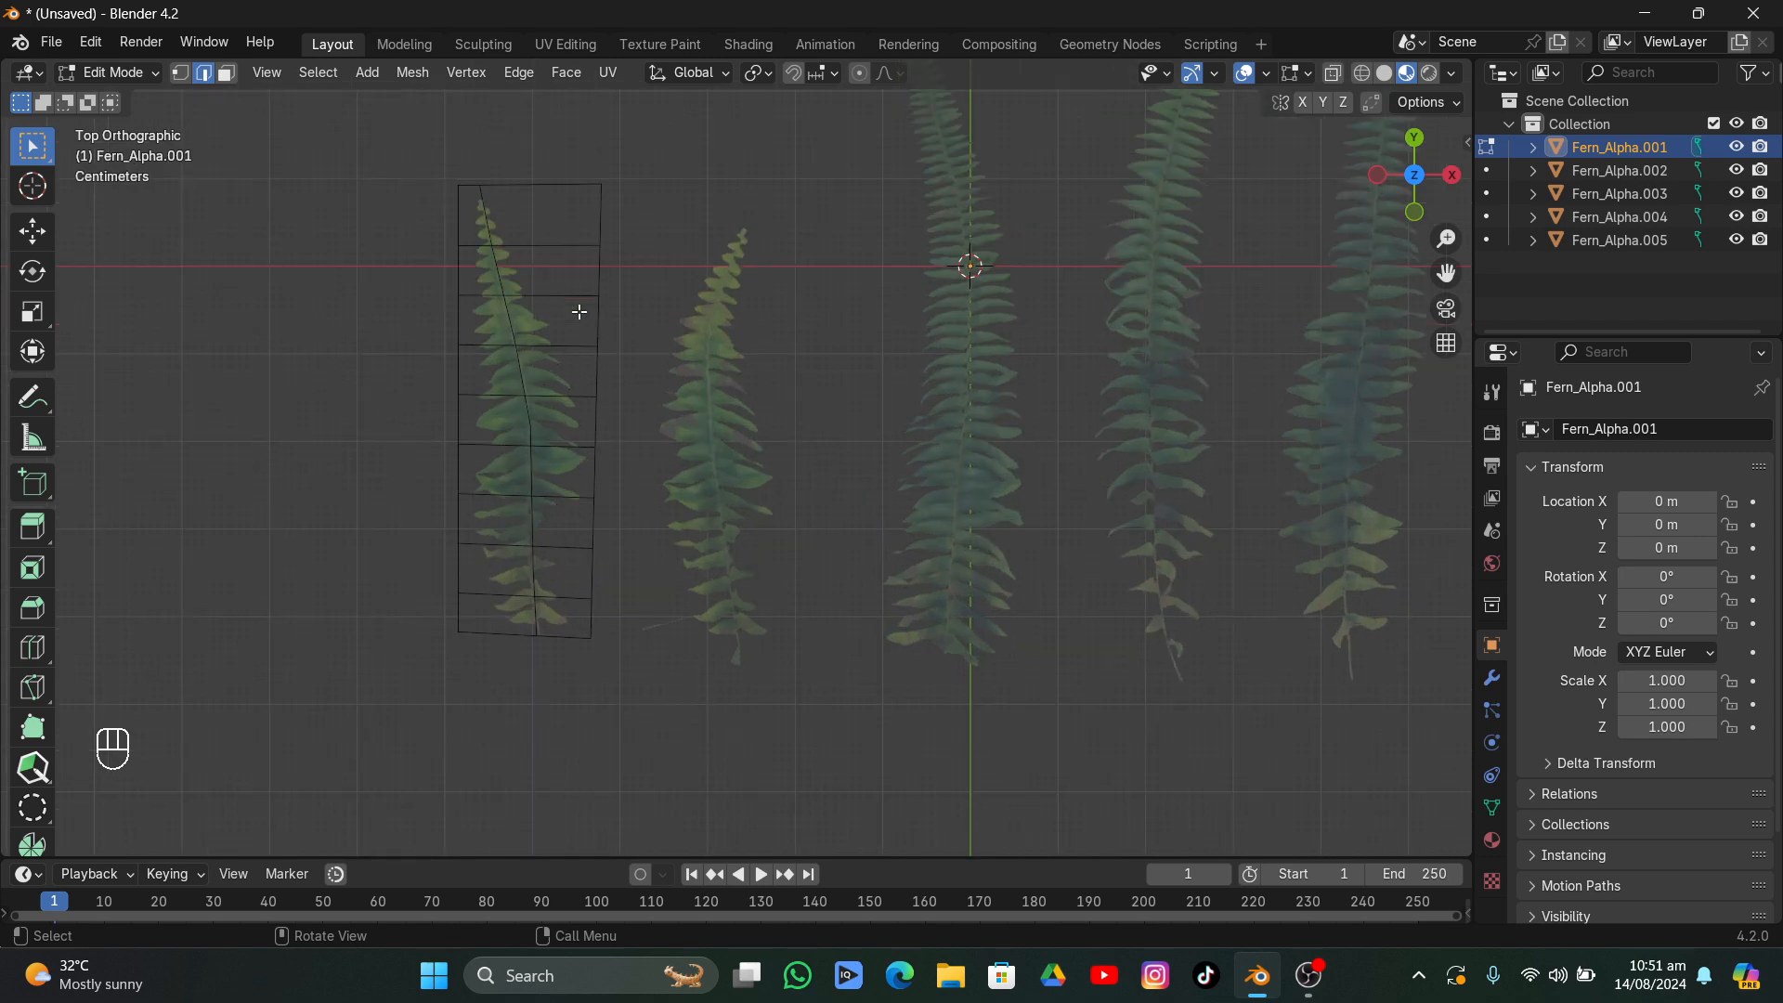
{"action": "left_click", "coordinate": [599, 206]}
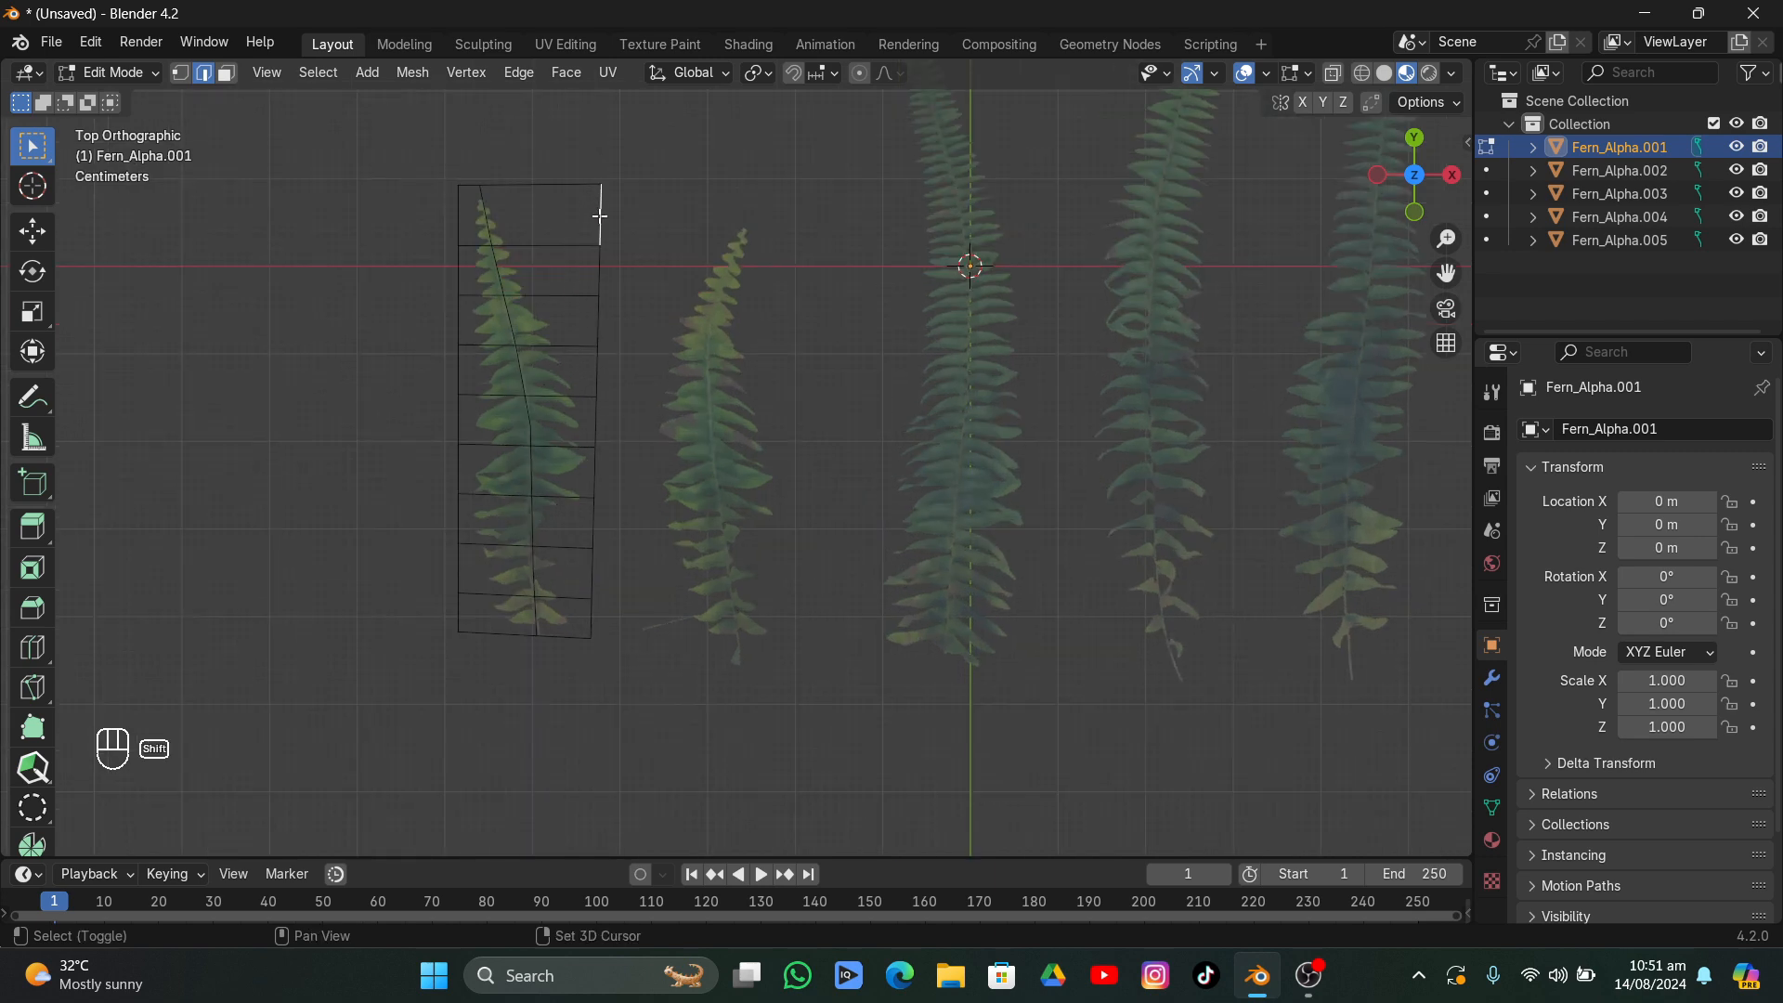
{"action": "left_click", "coordinate": [600, 615], "text": "ctrl"}
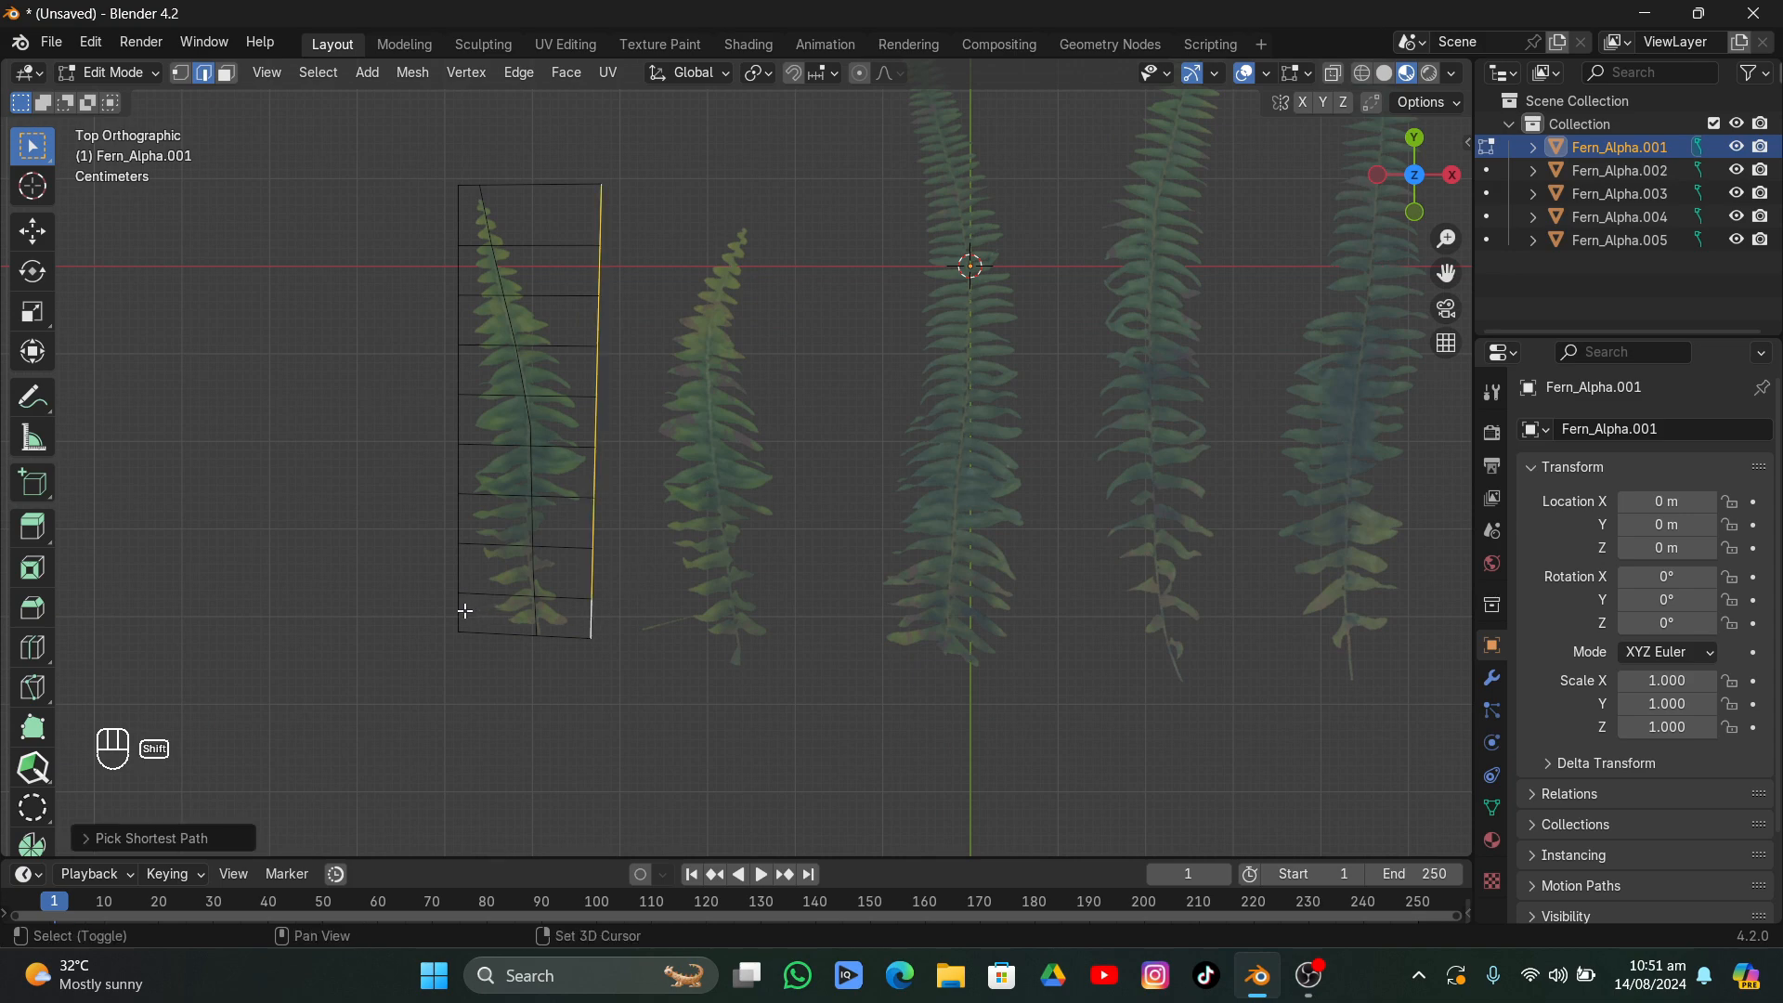
{"action": "left_click", "coordinate": [462, 613], "text": "shift"}
{"action": "left_click", "coordinate": [461, 229], "text": "ctrl"}
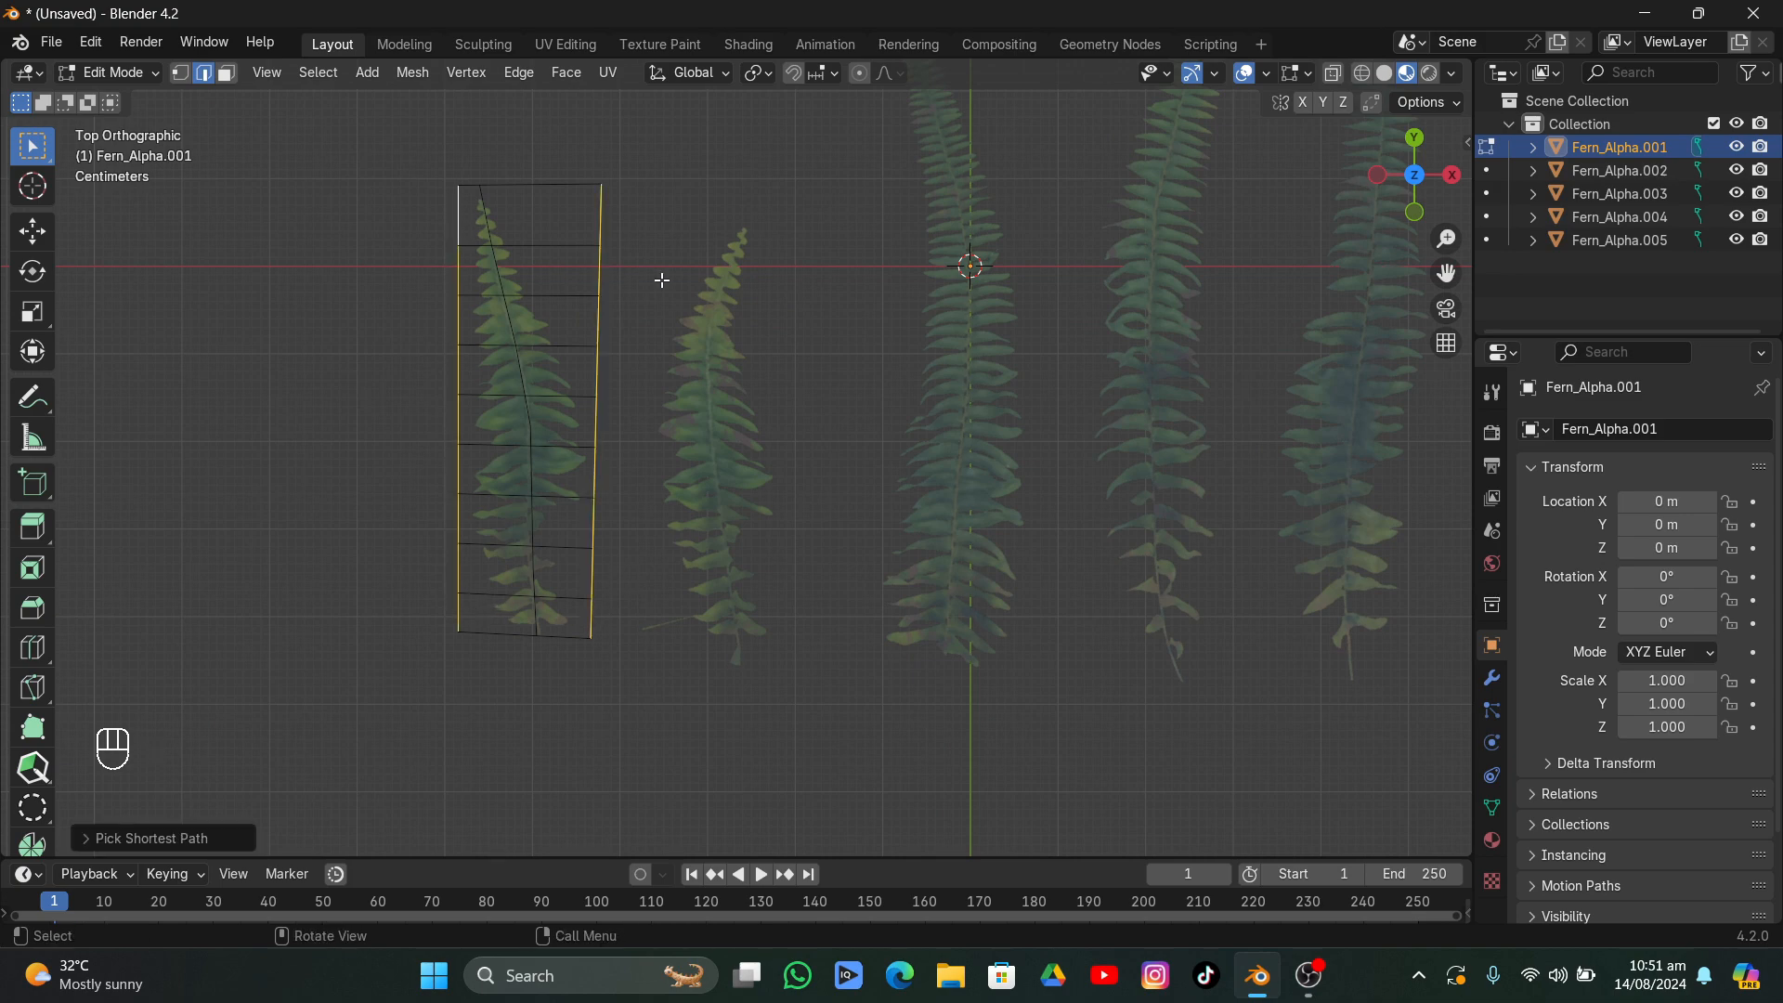
{"action": "middle_click_drag", "start_coordinate": [660, 305], "coordinate": [849, 106]}
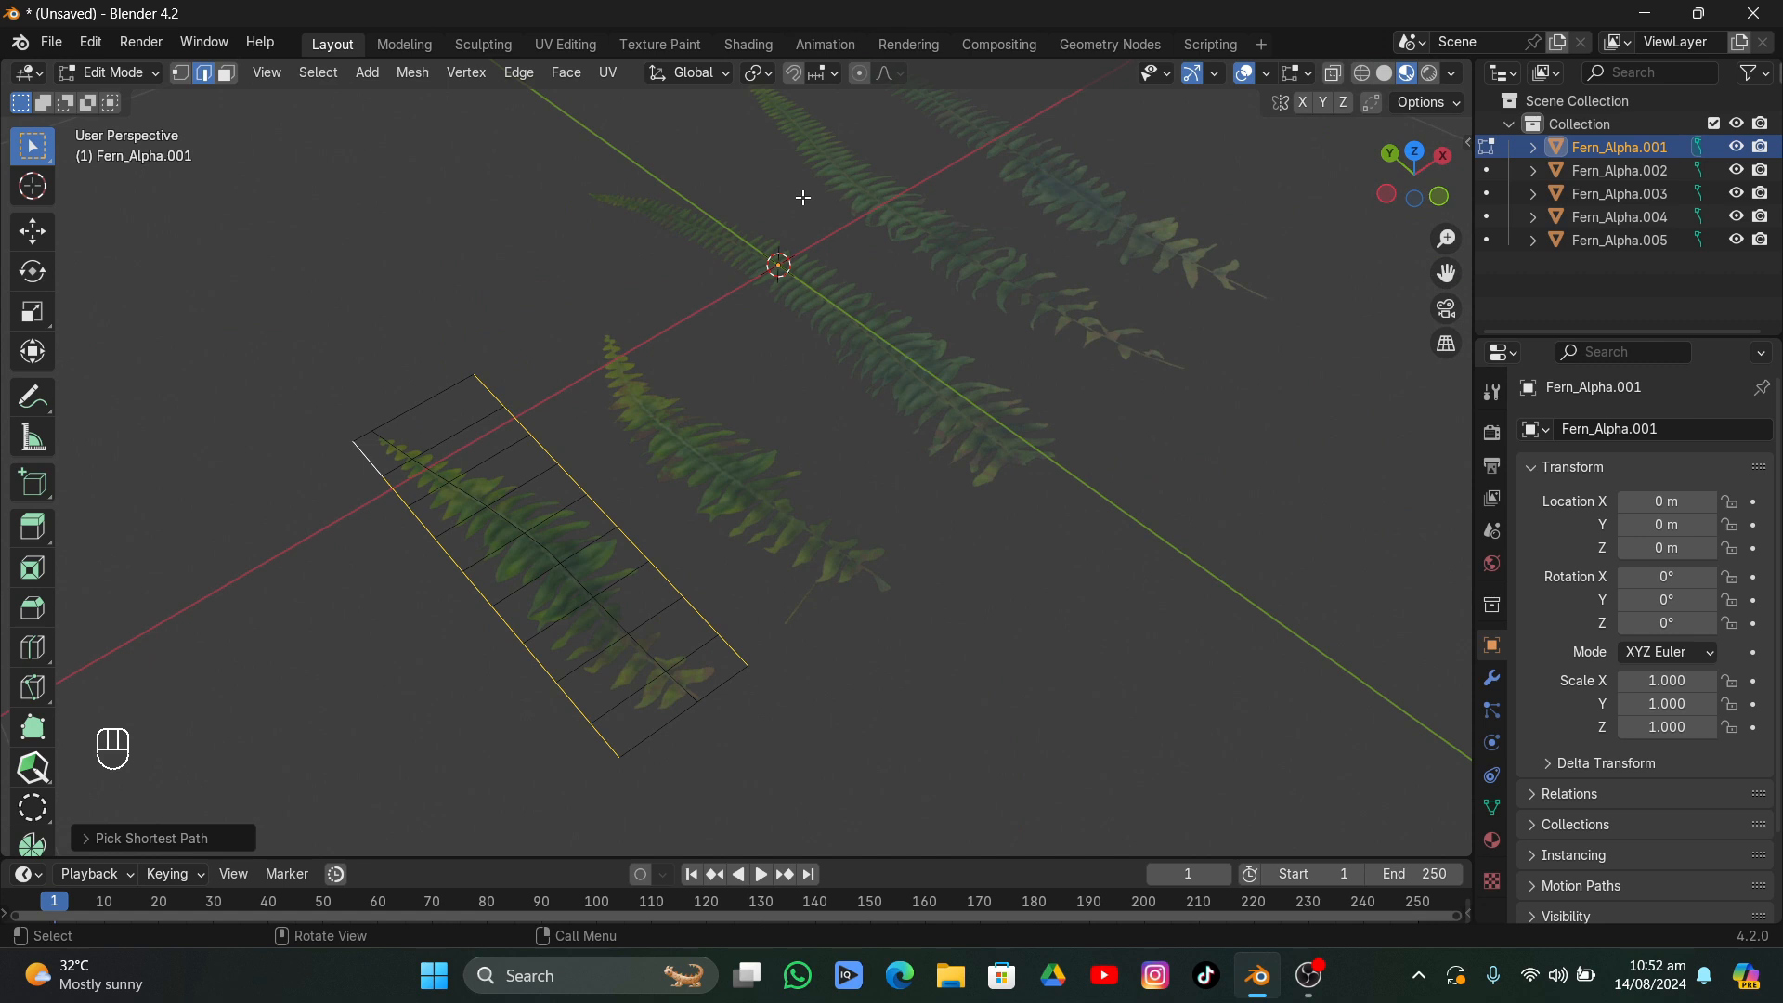
{"action": "key", "text": "g"}
{"action": "key", "text": "z"}
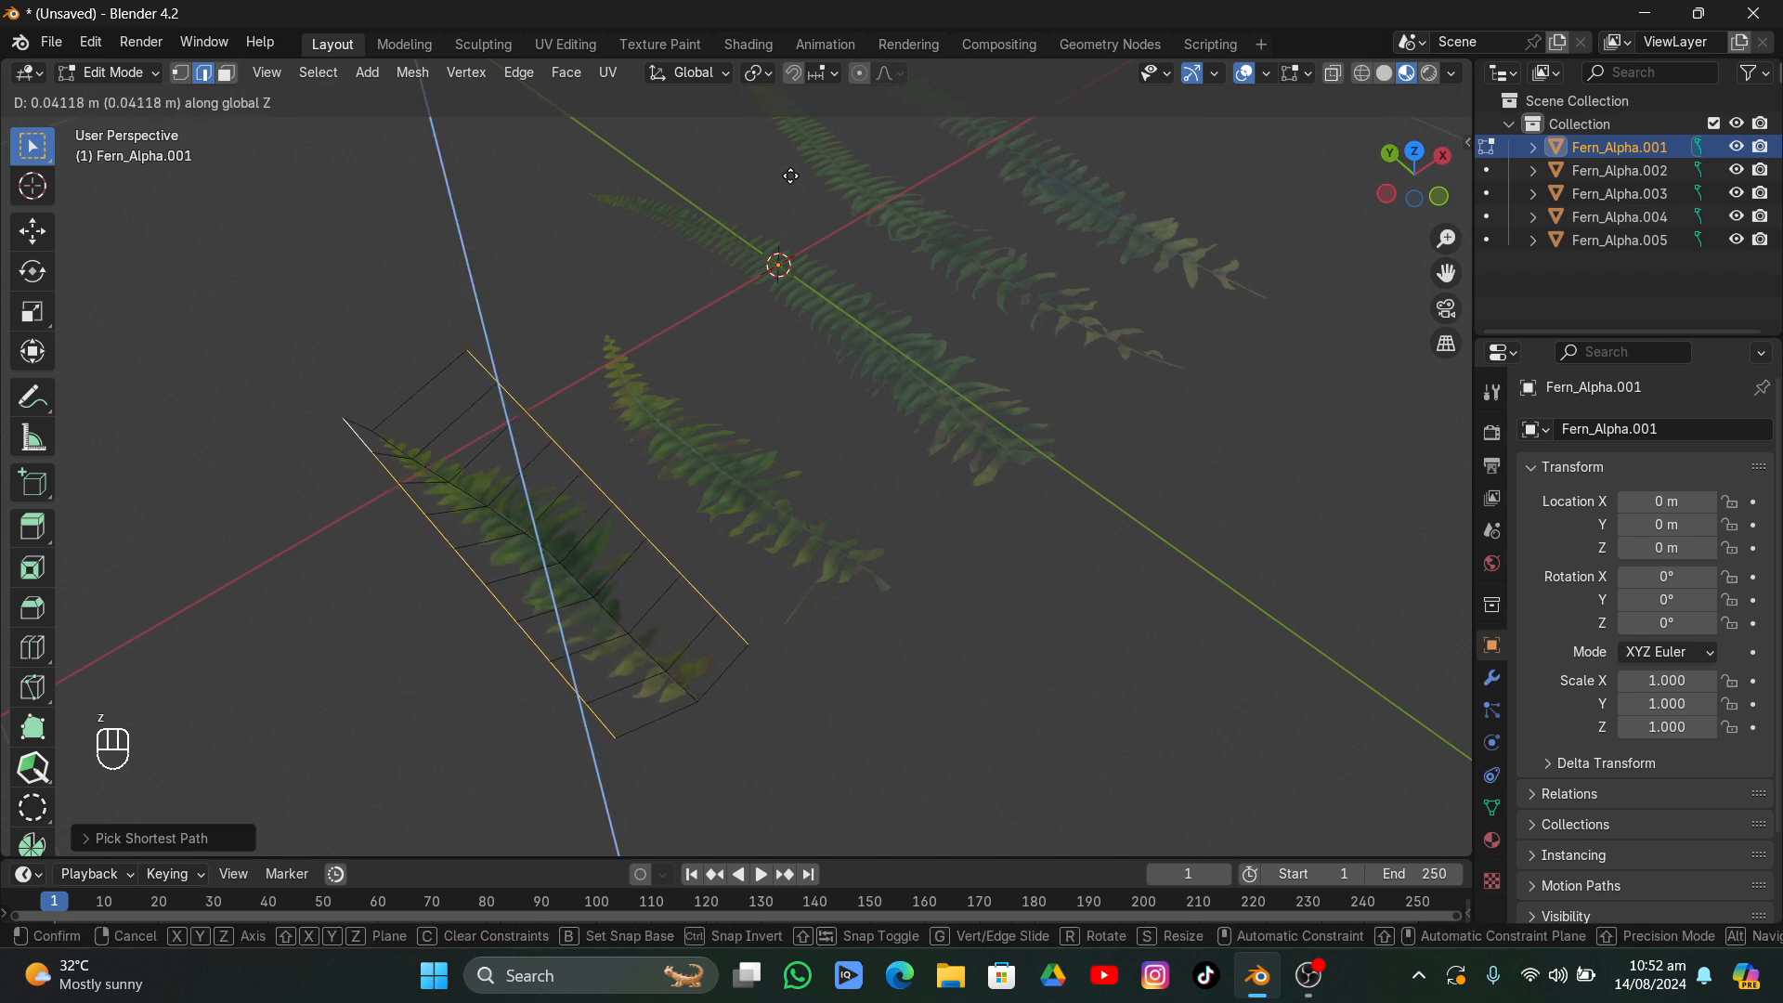
{"action": "left_click", "coordinate": [790, 177]}
- Add one lengthwise loop cut to the upper right half of the frond and slide it close to the central stem
{"action": "mouse_move", "coordinate": [789, 177]}
{"action": "middle_mouse_down"}
{"action": "mouse_move", "coordinate": [744, 176]}
{"action": "mouse_move", "coordinate": [789, 176]}
{"action": "middle_mouse_up"}
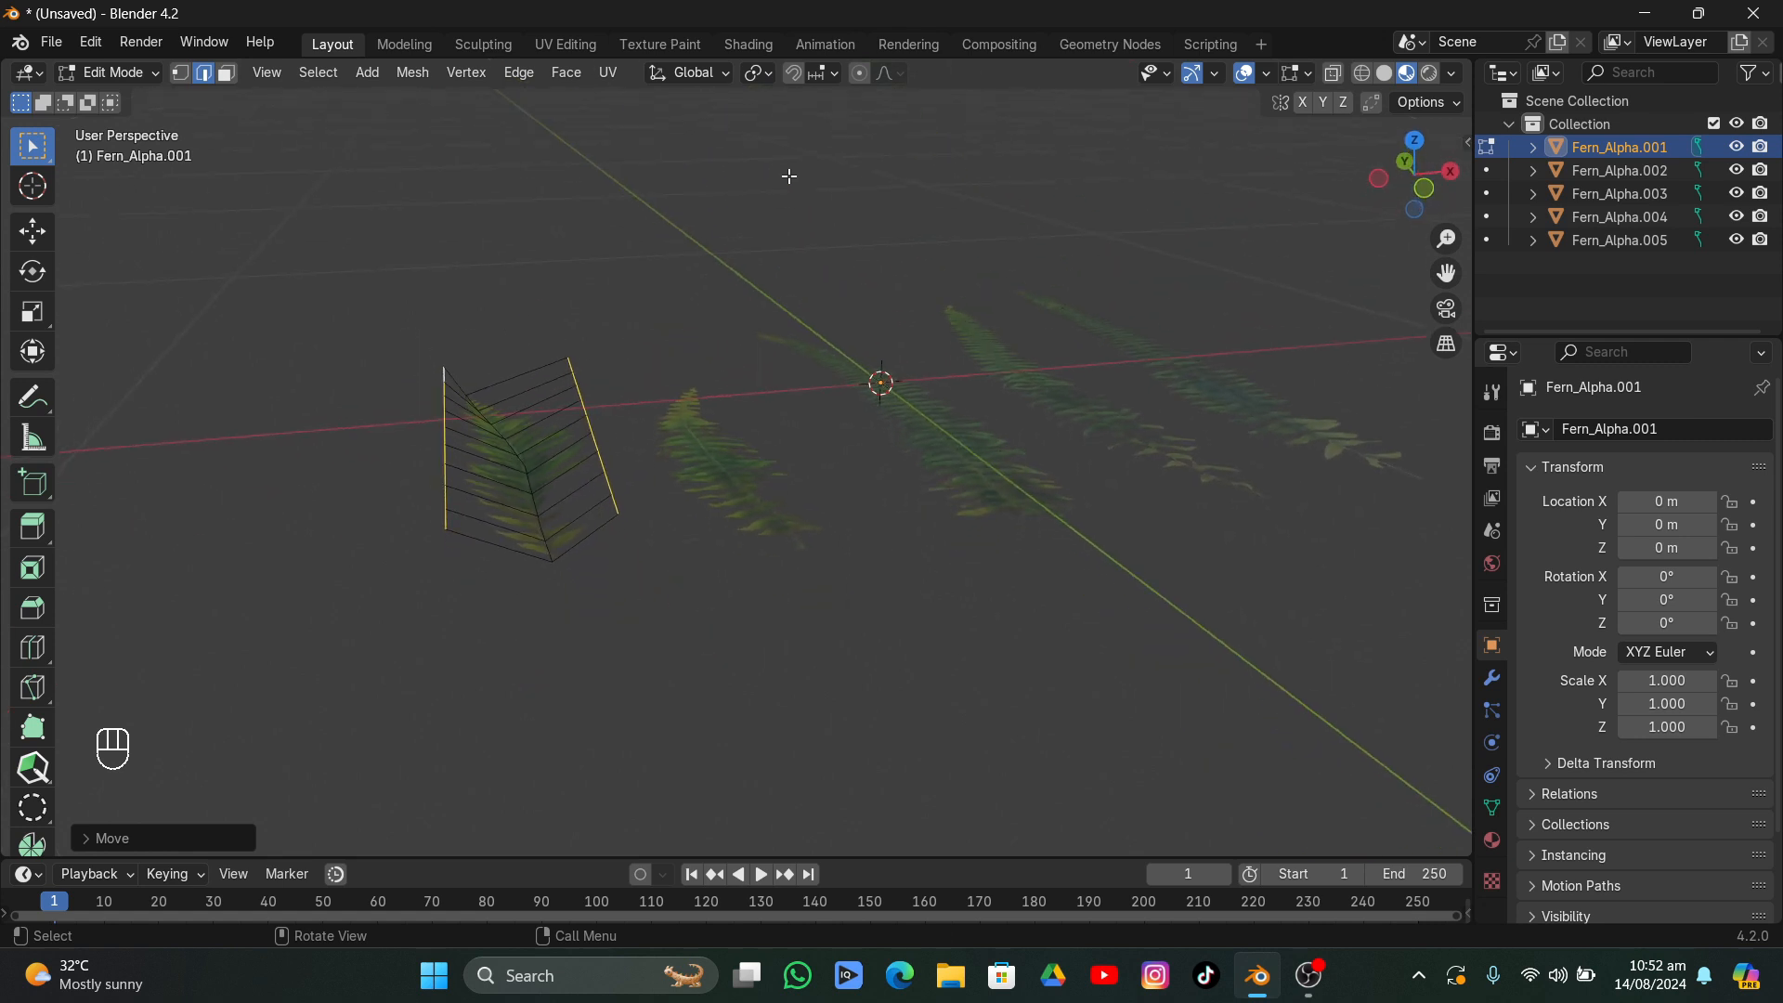
{"action": "key", "text": "ctrl+r"}
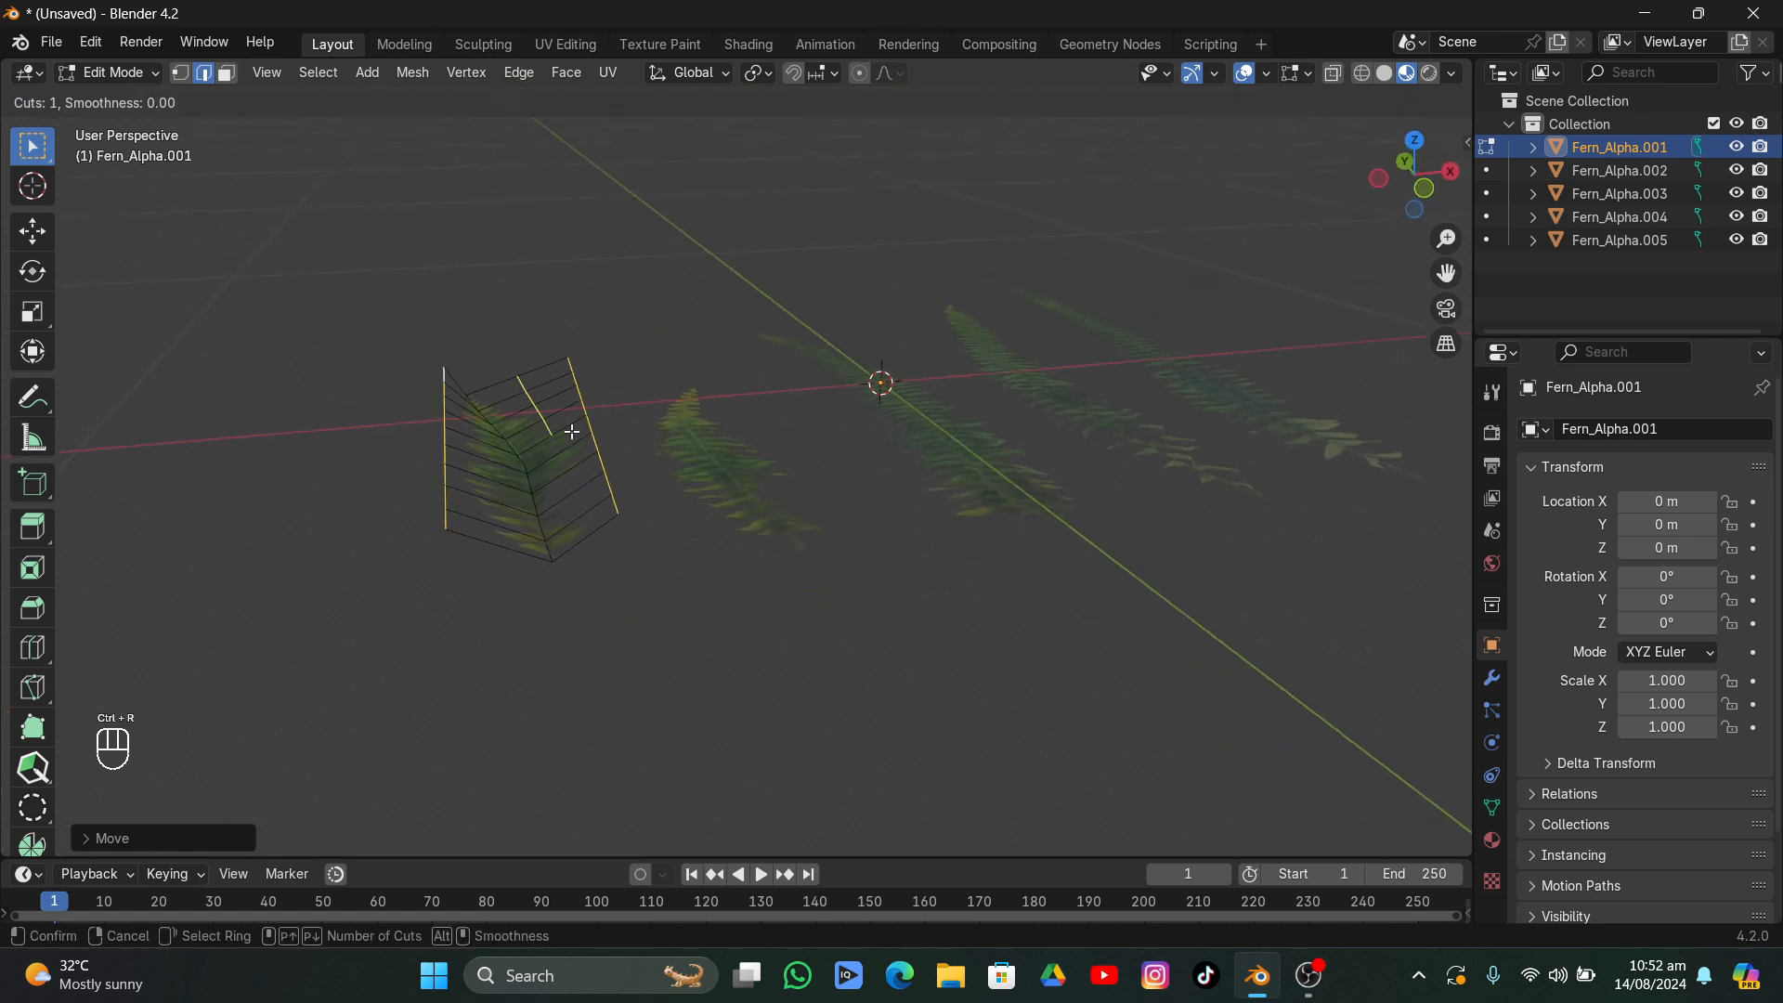
{"action": "left_click", "coordinate": [572, 432]}
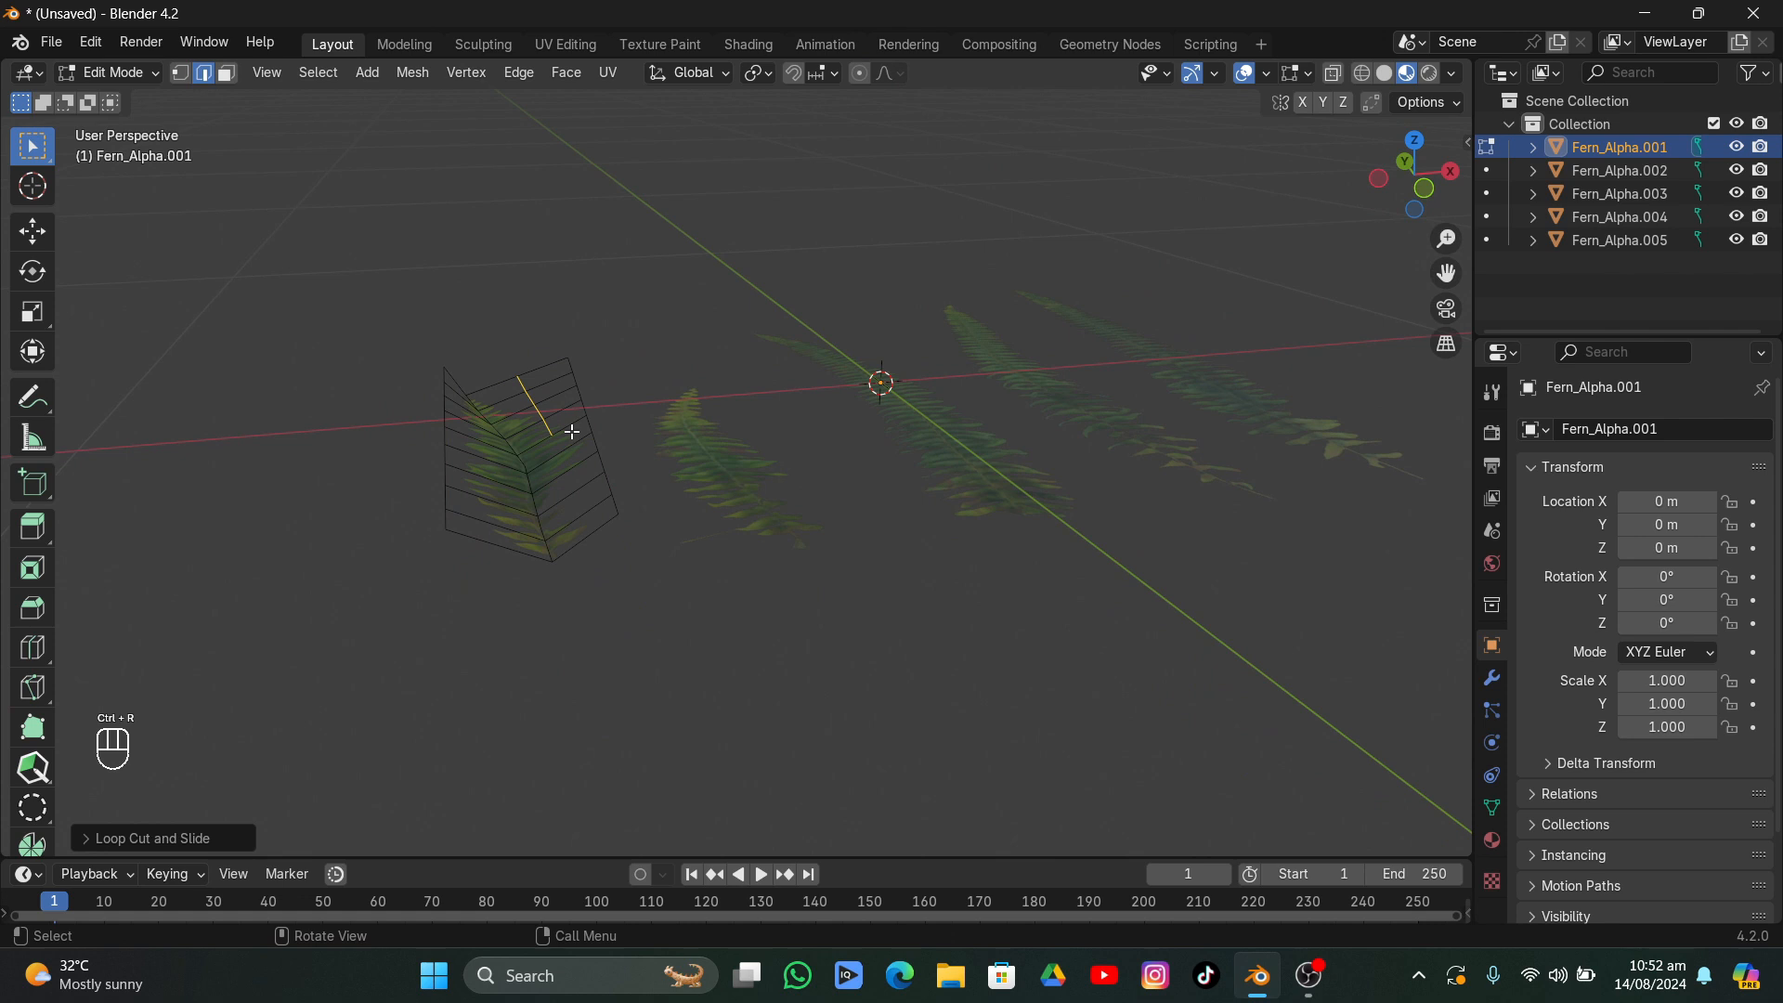
{"action": "left_click", "coordinate": [1414, 140]}
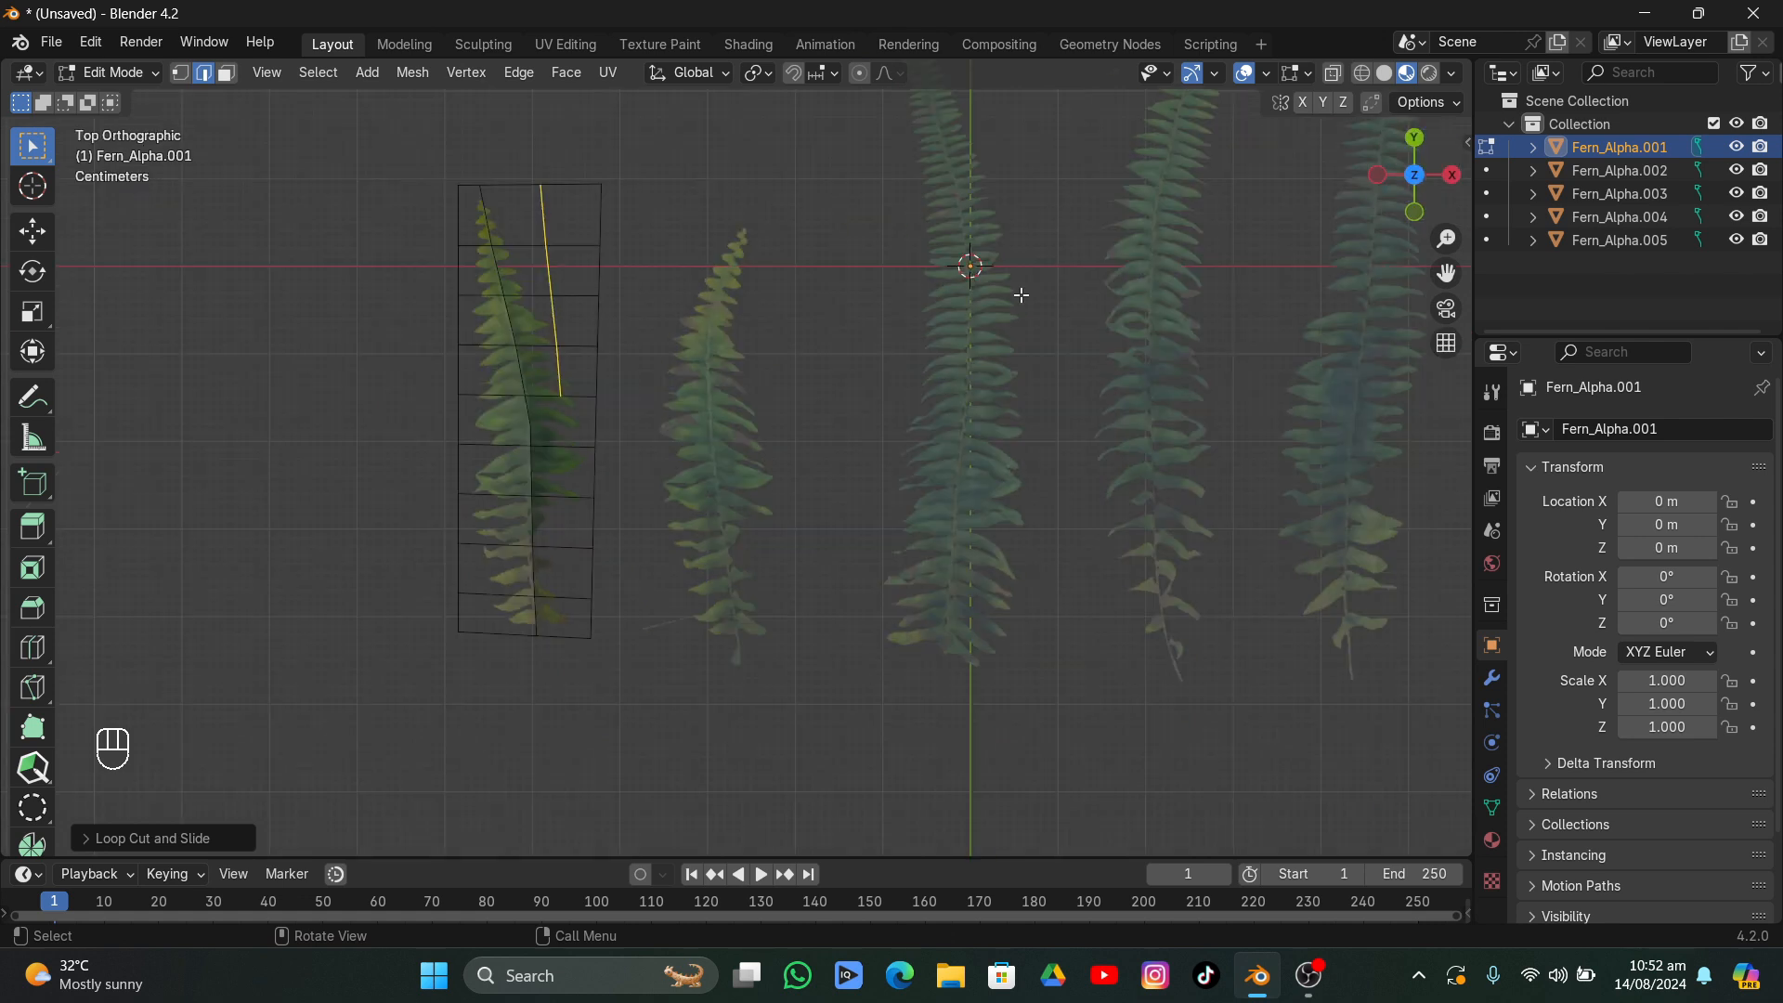
{"action": "key", "text": "g"}
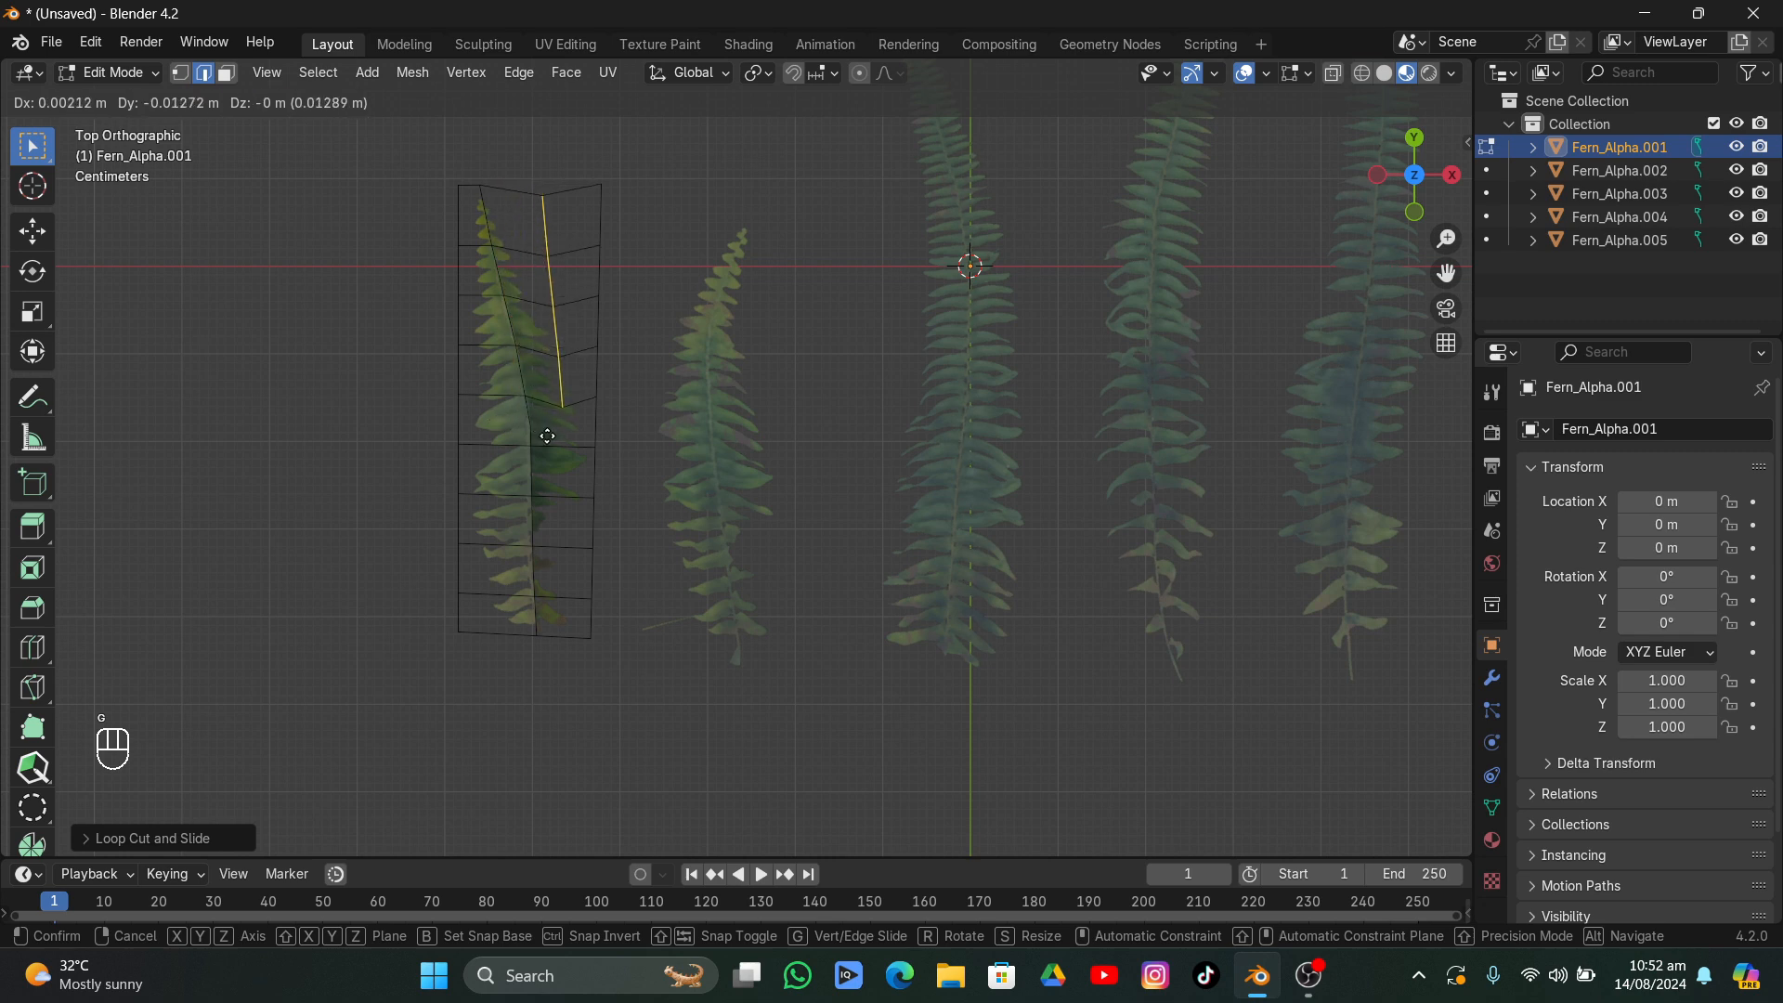
{"action": "key", "text": "g"}
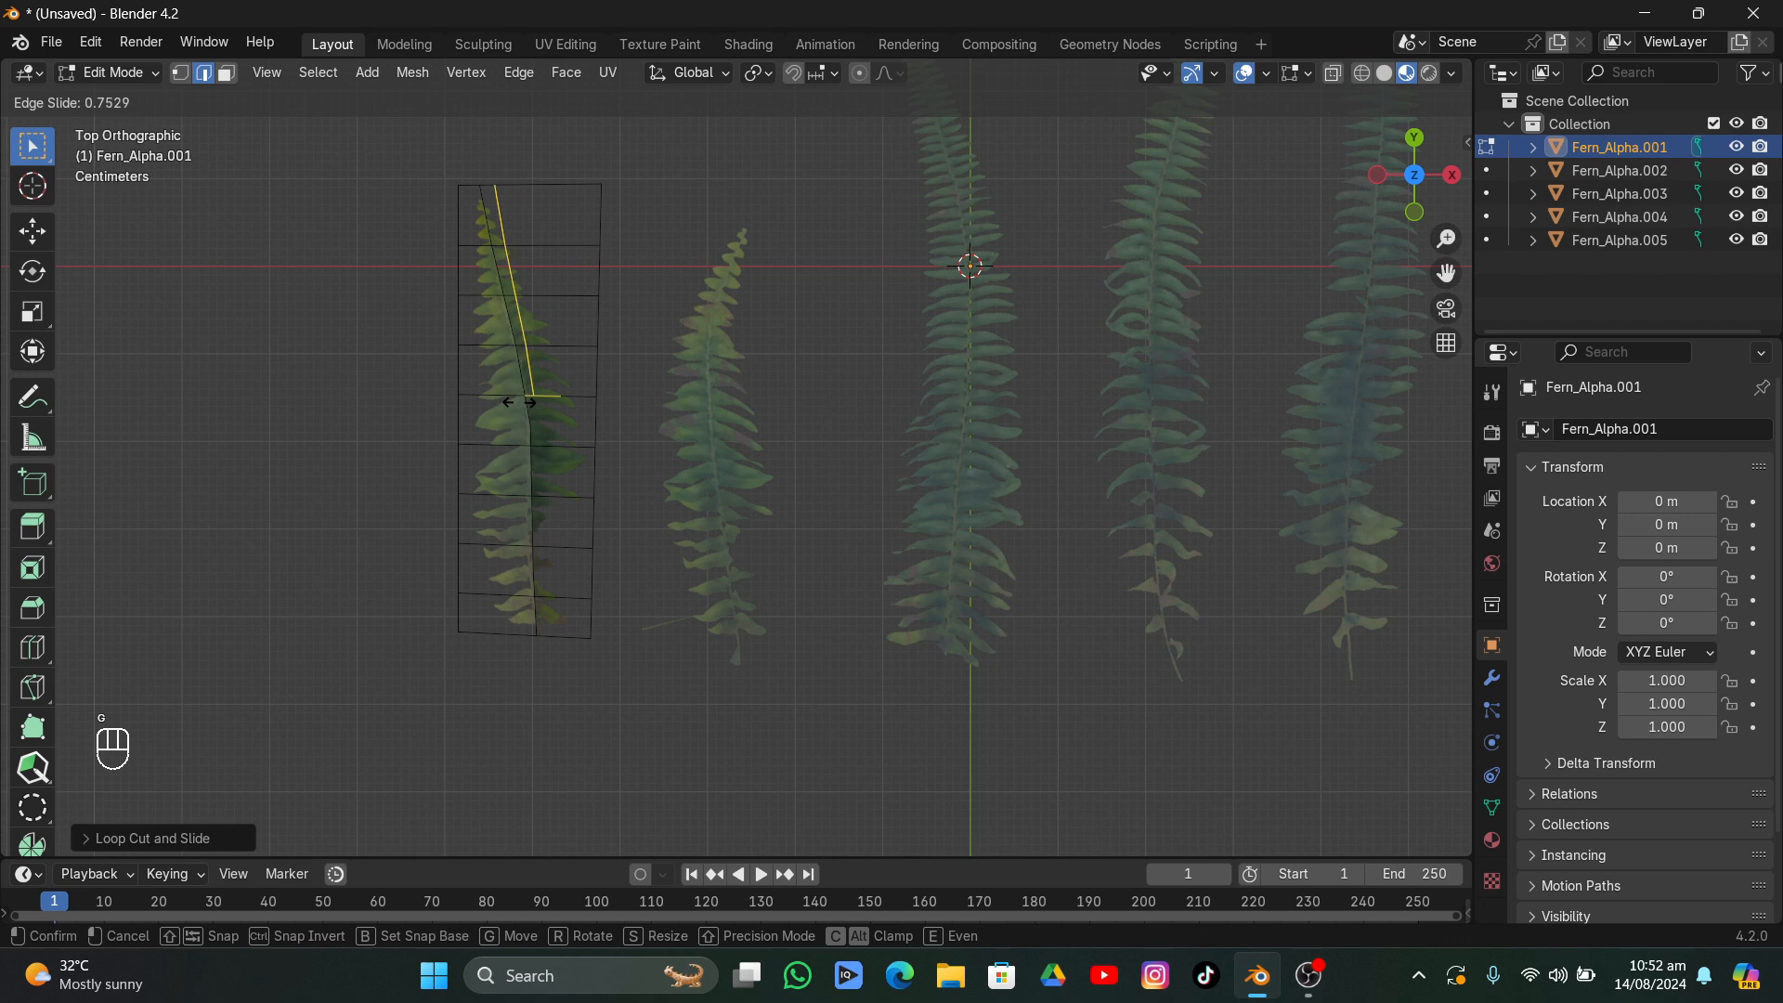
{"action": "left_click", "coordinate": [535, 395]}
{"action": "key", "text": "k"}
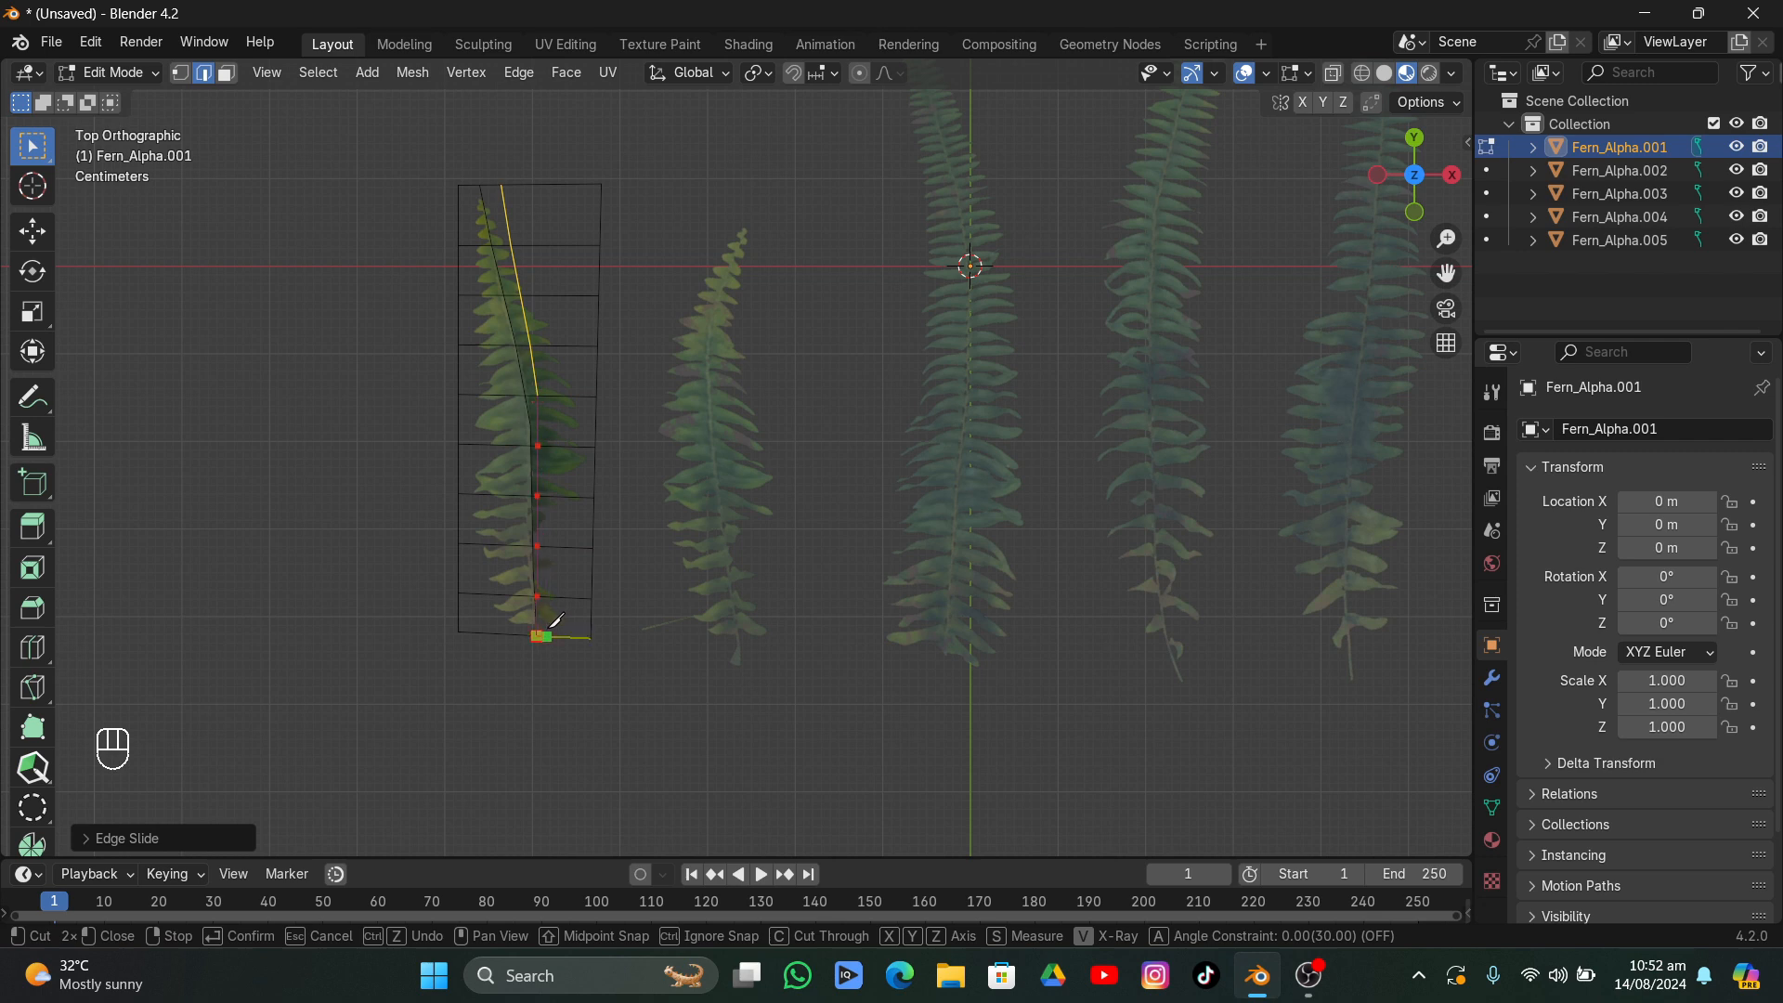
{"action": "key", "text": "Return"}
{"action": "key", "text": "ctrl+z"}
- Knife-cut from the lower end of the slid edge down to the frond's base, right of the central stem
{"action": "key", "text": "k"}
{"action": "key", "text": "j"}
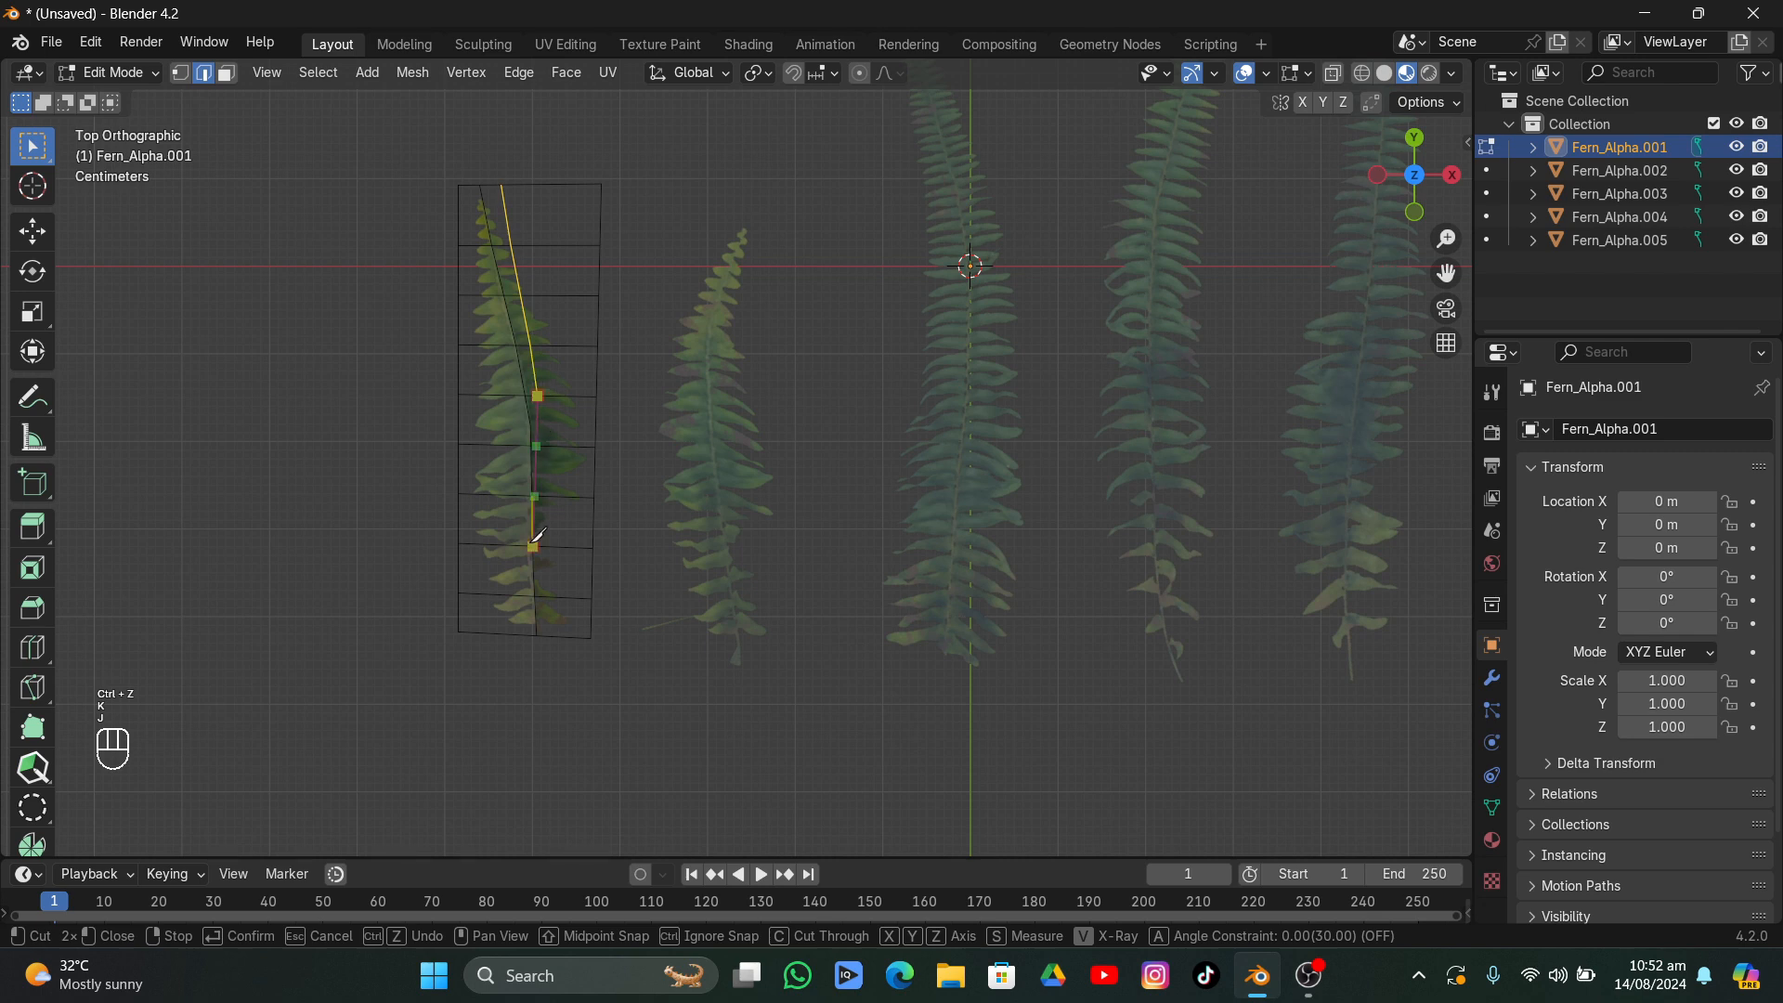
{"action": "left_click", "coordinate": [548, 635]}
{"action": "key", "text": "ctrl+z"}
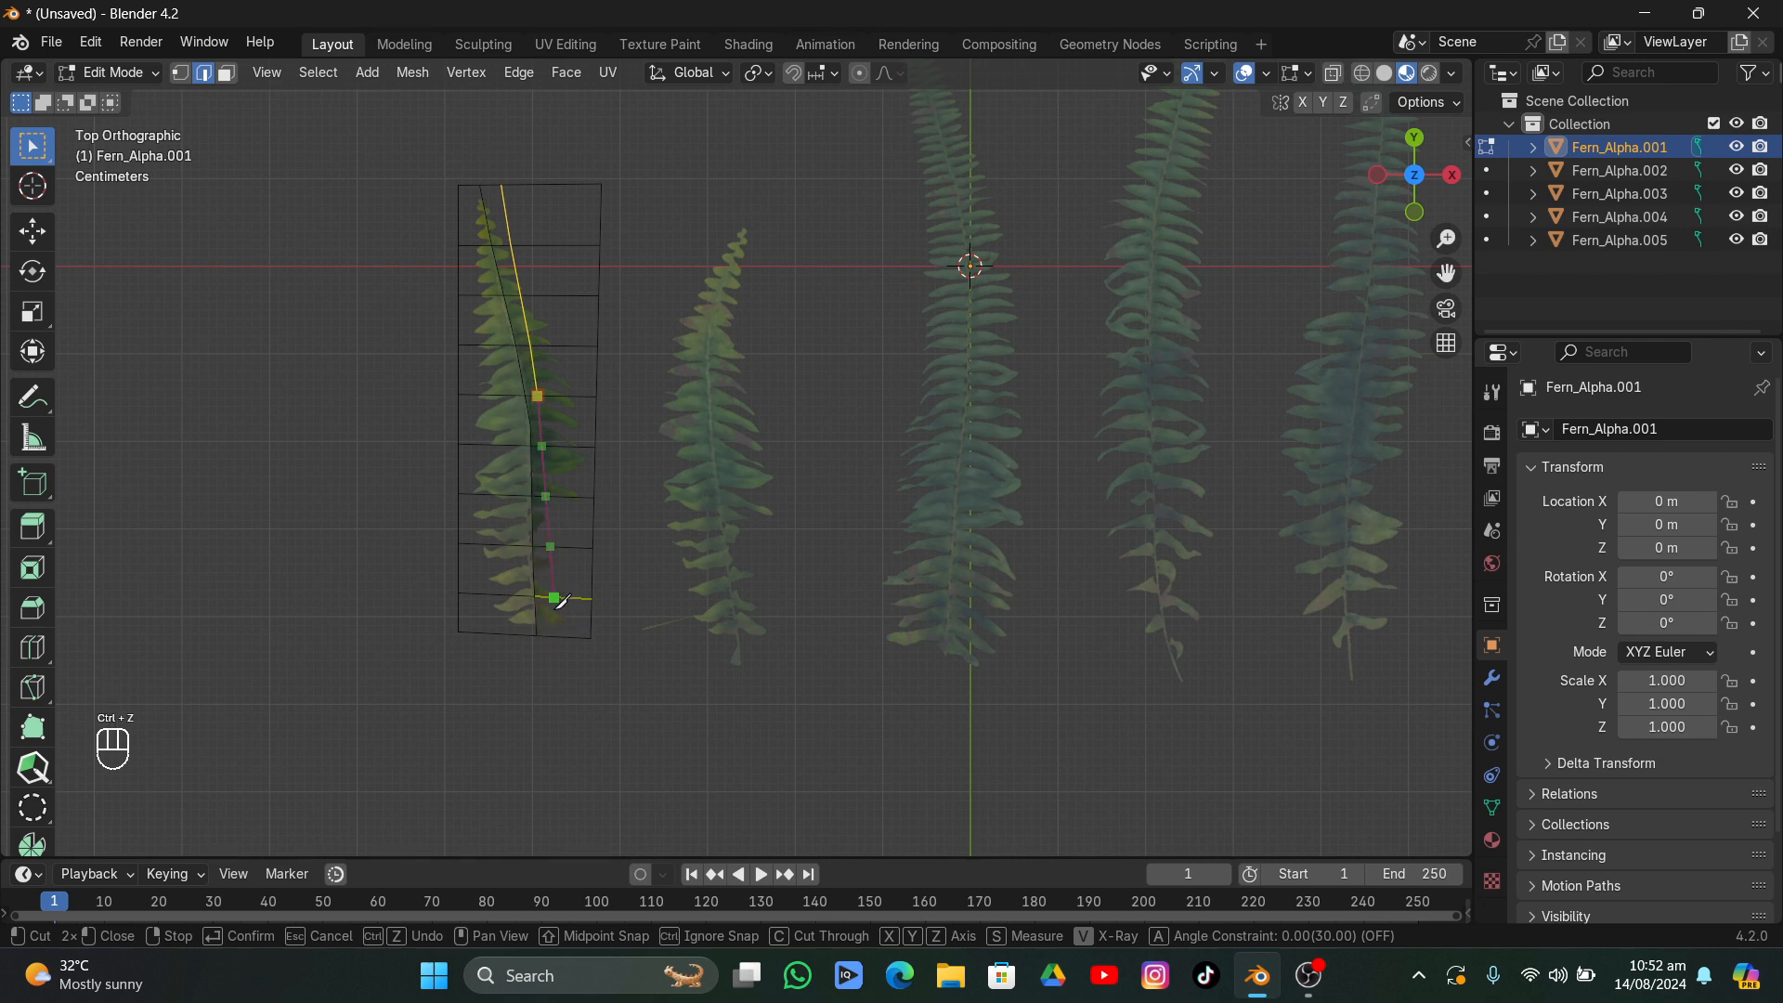
{"action": "key", "text": "Return"}
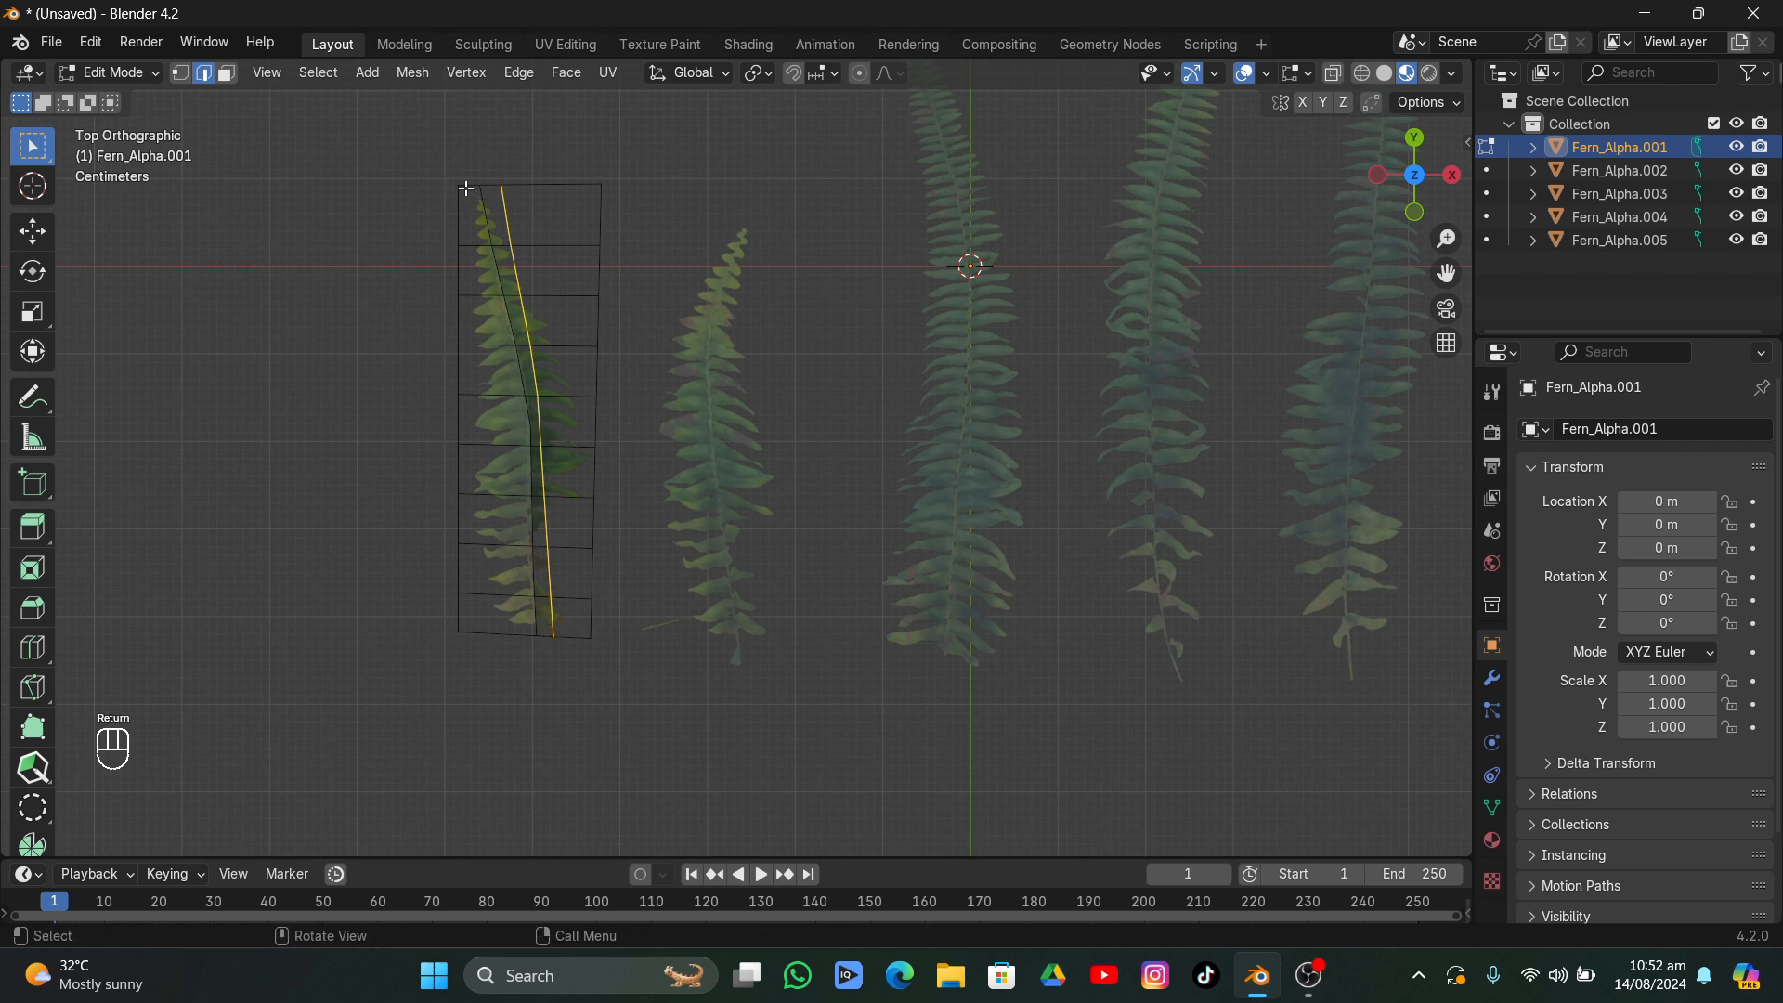
- Knife-cut a matching lengthwise line left of the central stem, from the frond's top edge to its bottom edge
{"action": "key", "text": "k"}
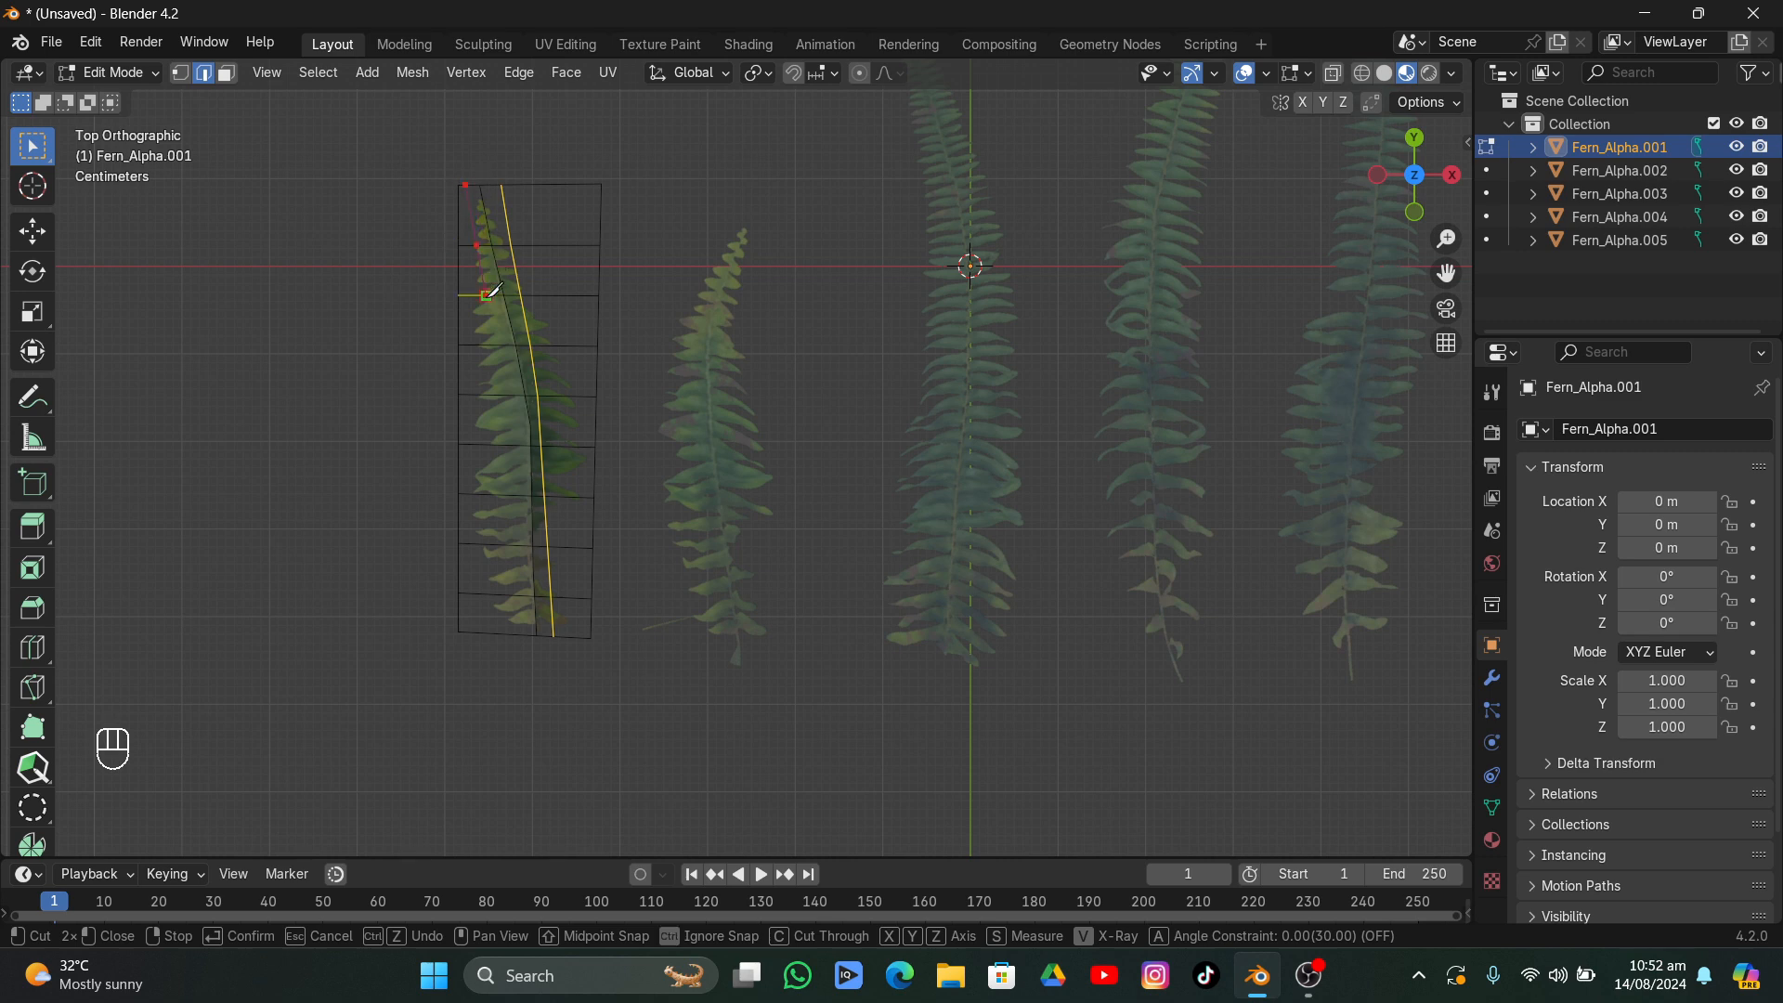
{"action": "left_click", "coordinate": [487, 295]}
{"action": "key", "text": "Return"}
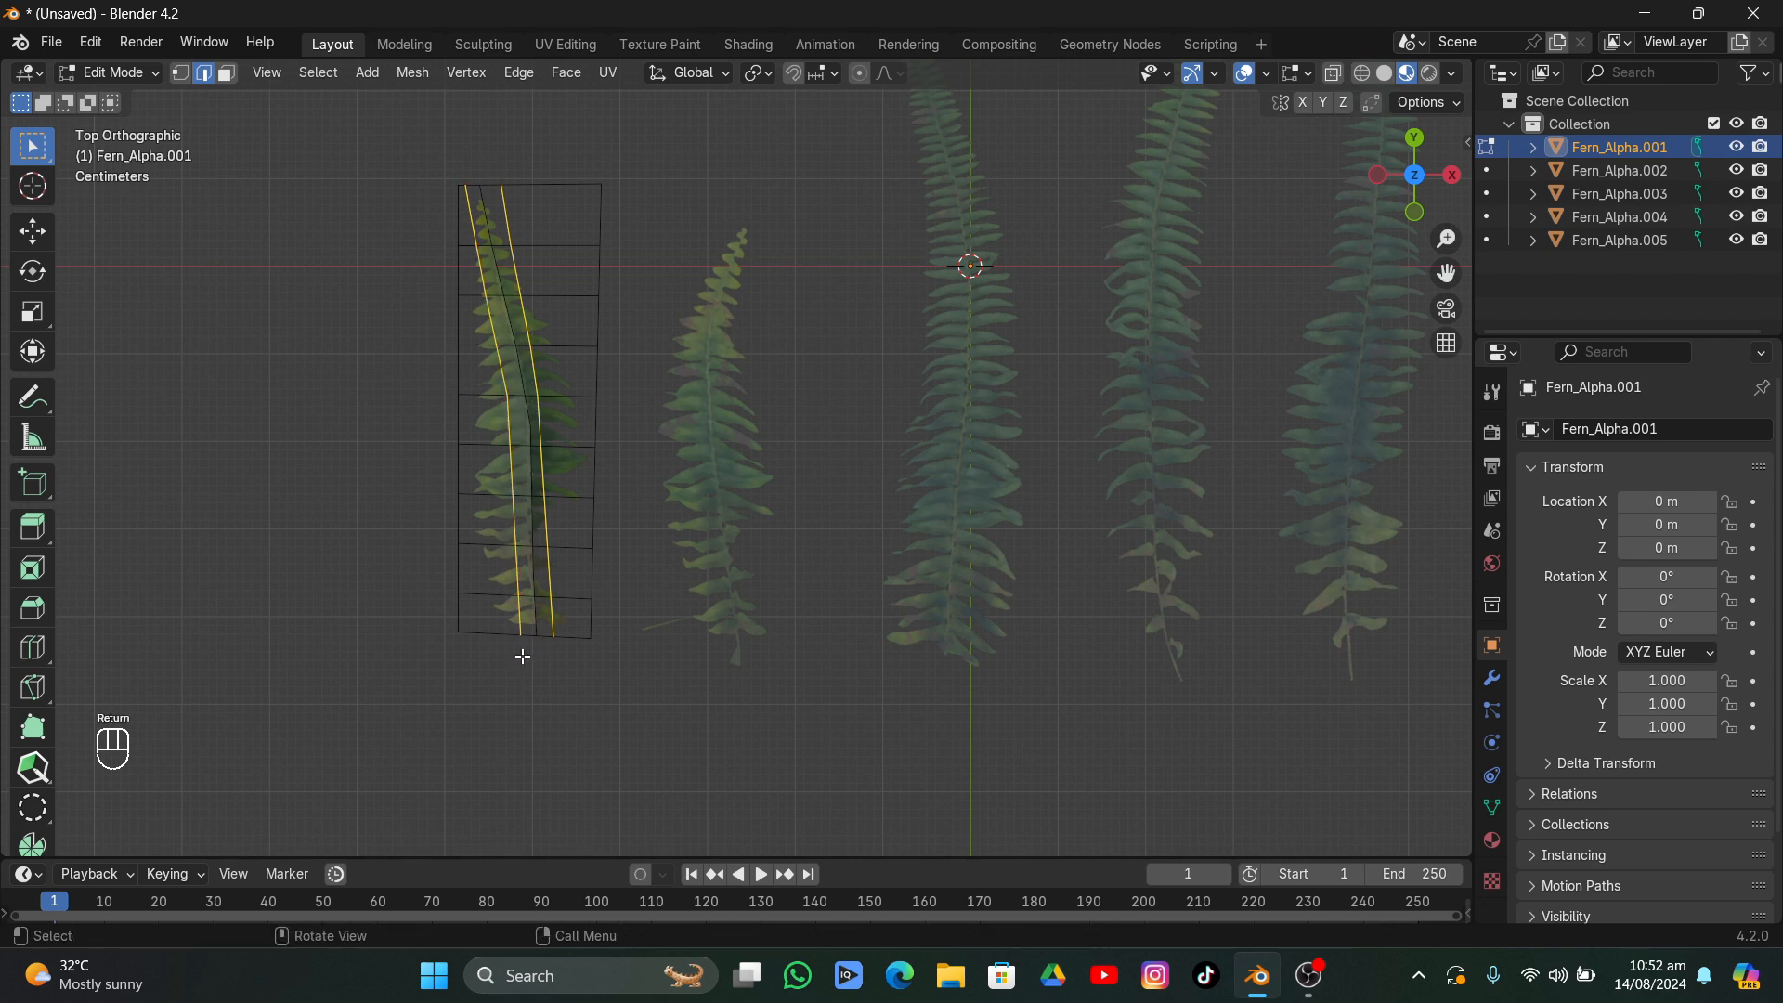
- Raise the two lengthwise cuts beside the central stem about 0.02 m along Z
{"action": "scroll", "coordinate": [522, 656], "scroll_direction": "down", "scroll_amount": 10}
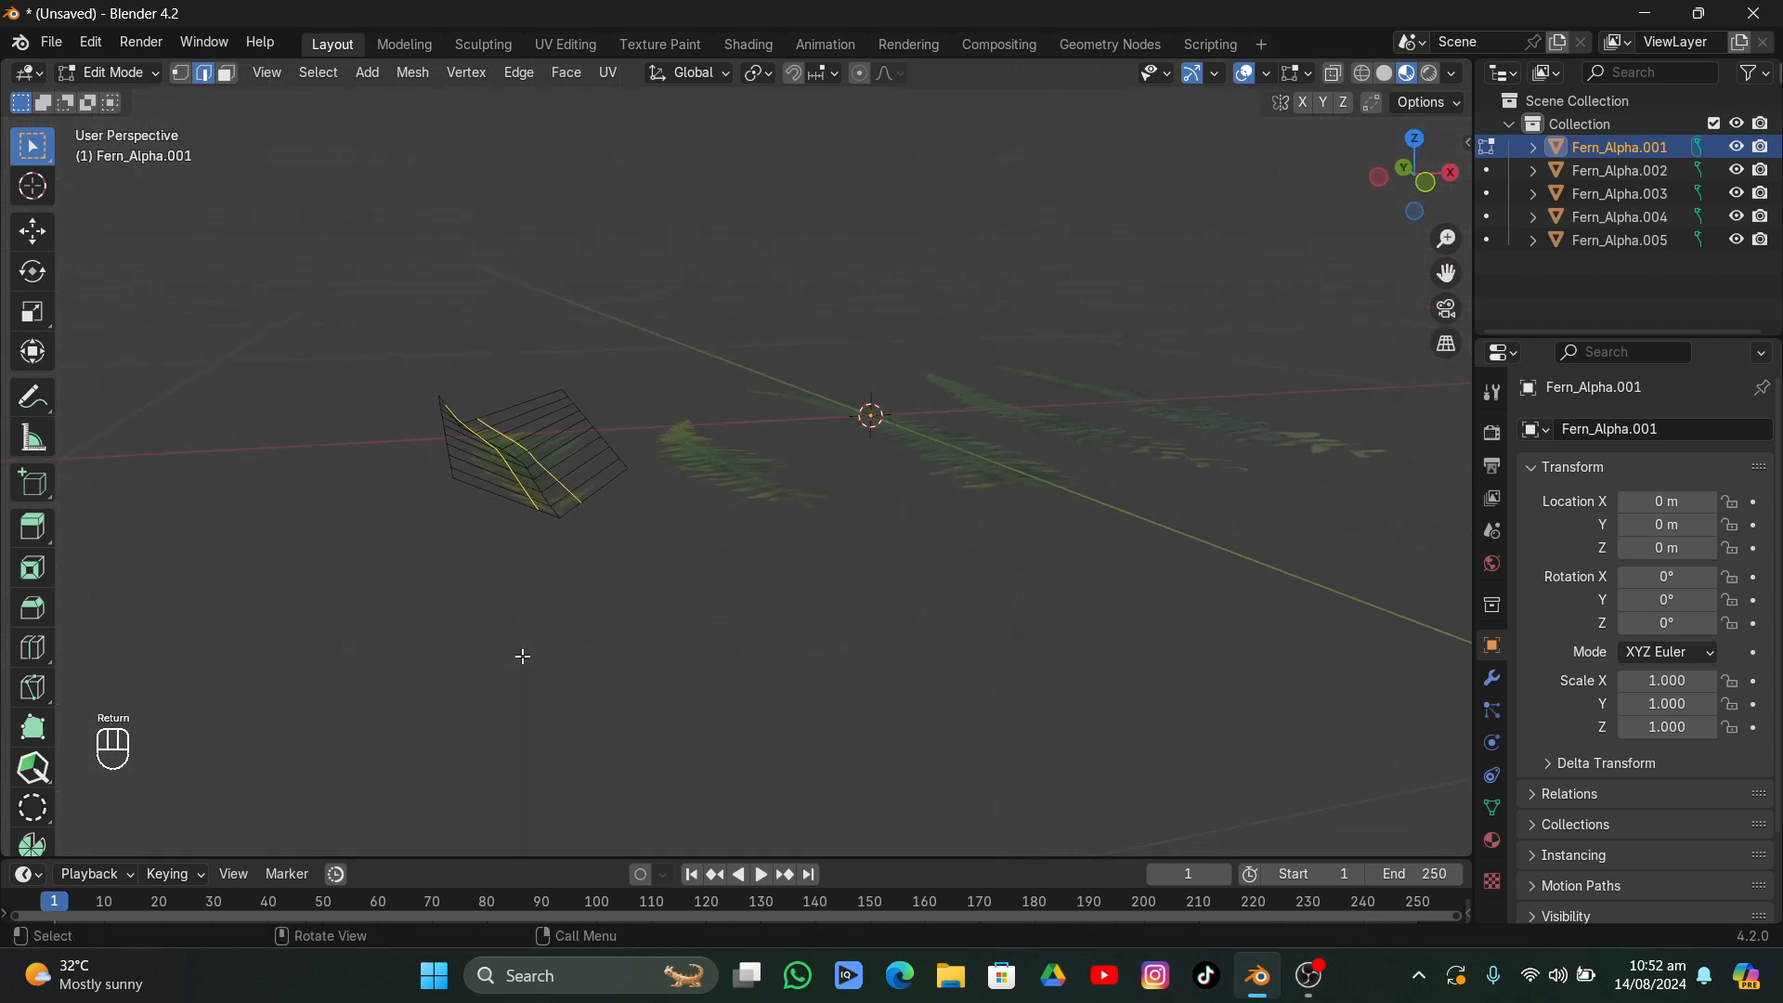
{"action": "key", "text": "g"}
{"action": "key", "text": "z"}
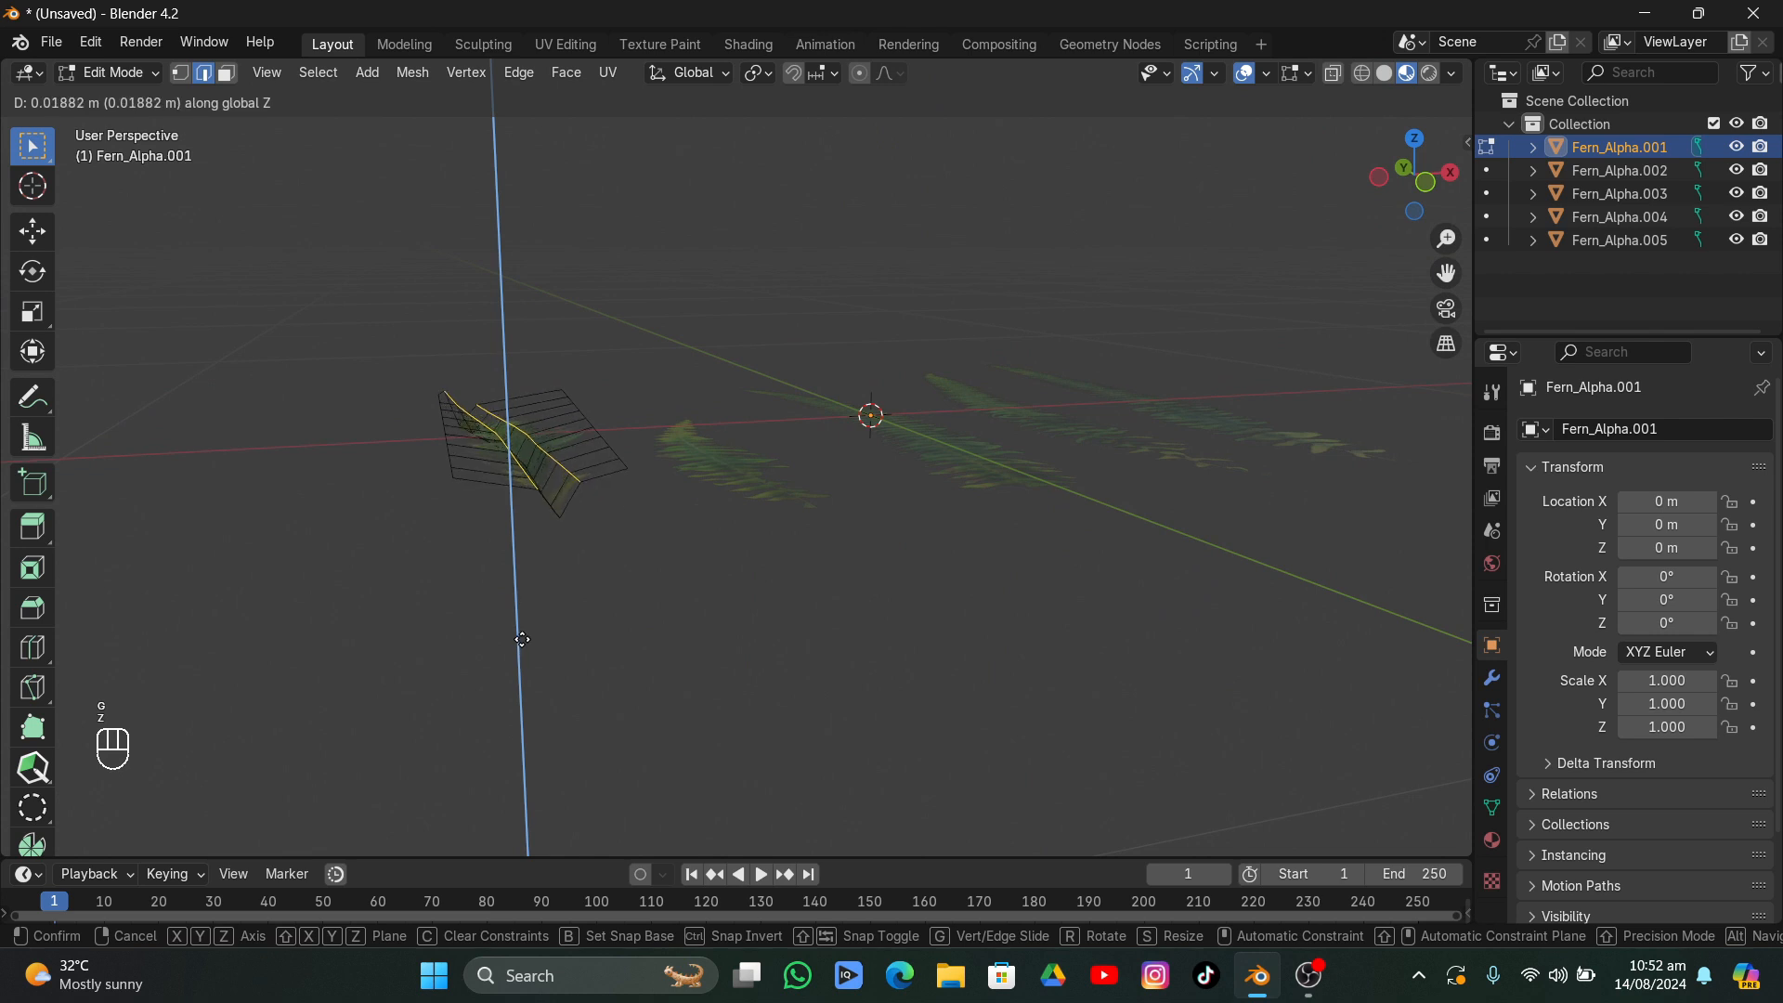
{"action": "left_click", "coordinate": [520, 643]}
- Bevel the two raised lengthwise edges with 4 segments and about 0.01 m offset, and return to Object Mode
{"action": "key", "text": "ctrl+b"}
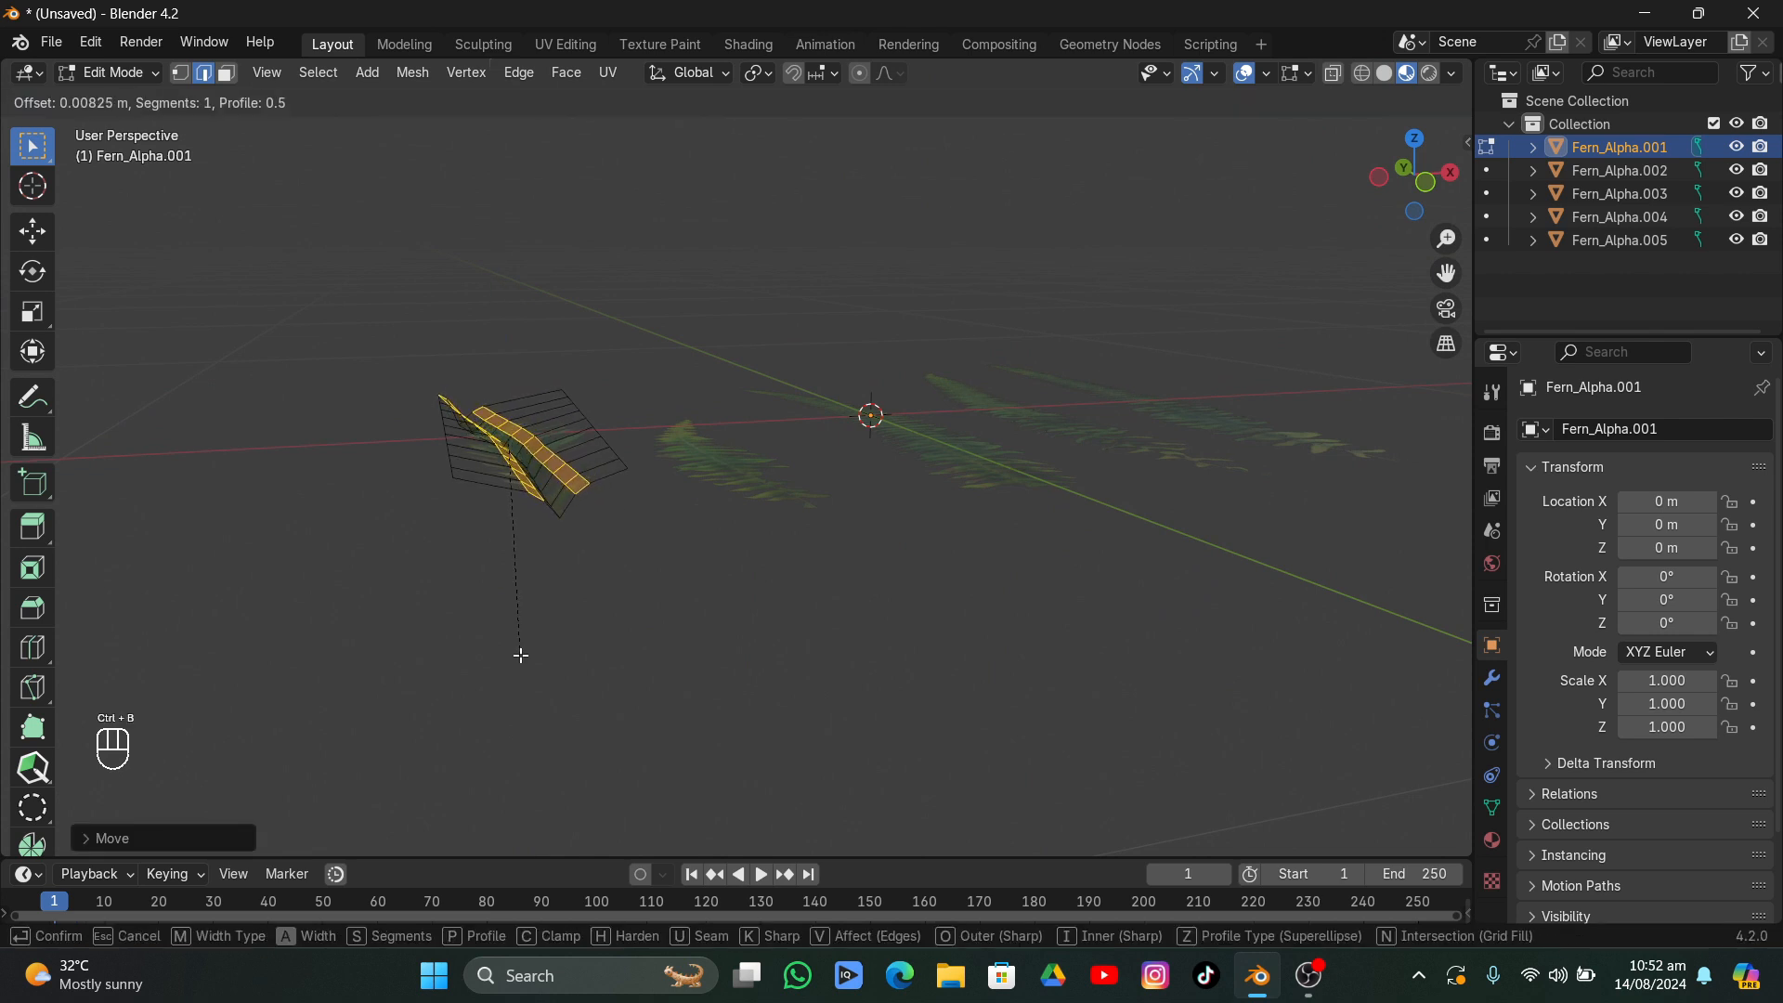
{"action": "scroll", "coordinate": [520, 655], "scroll_direction": "up", "scroll_amount": 3}
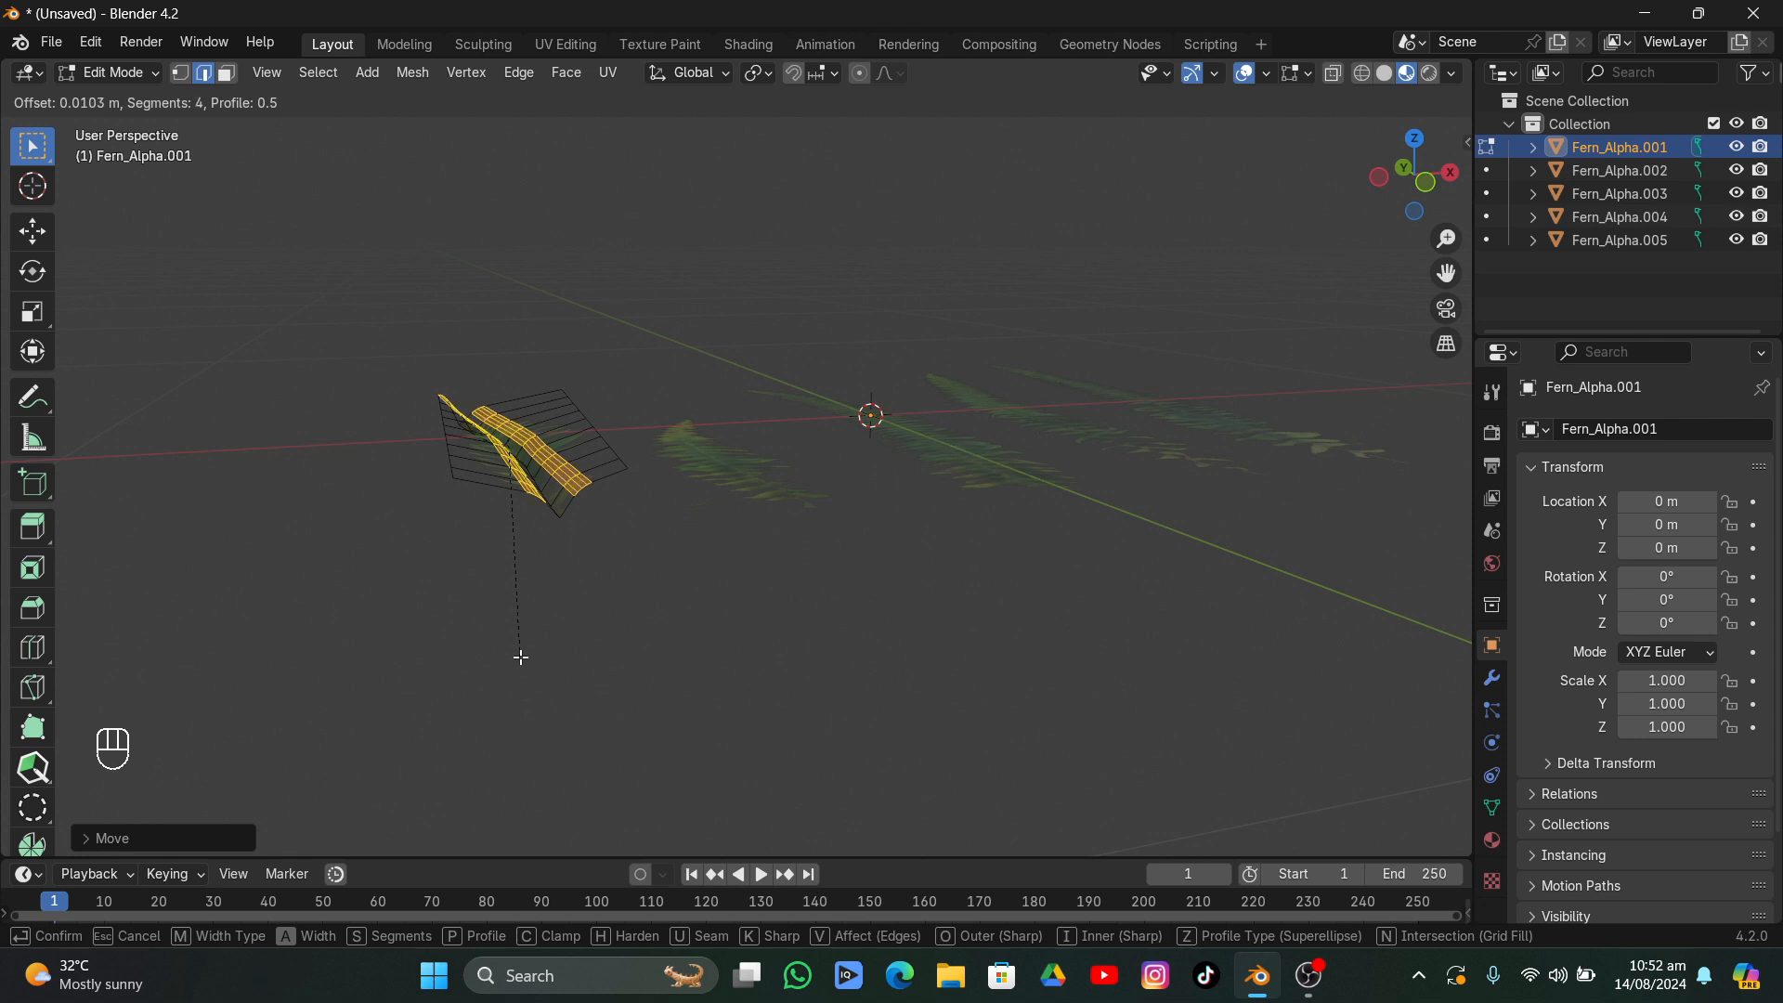
{"action": "left_click", "coordinate": [521, 656]}
{"action": "key", "text": "Tab"}
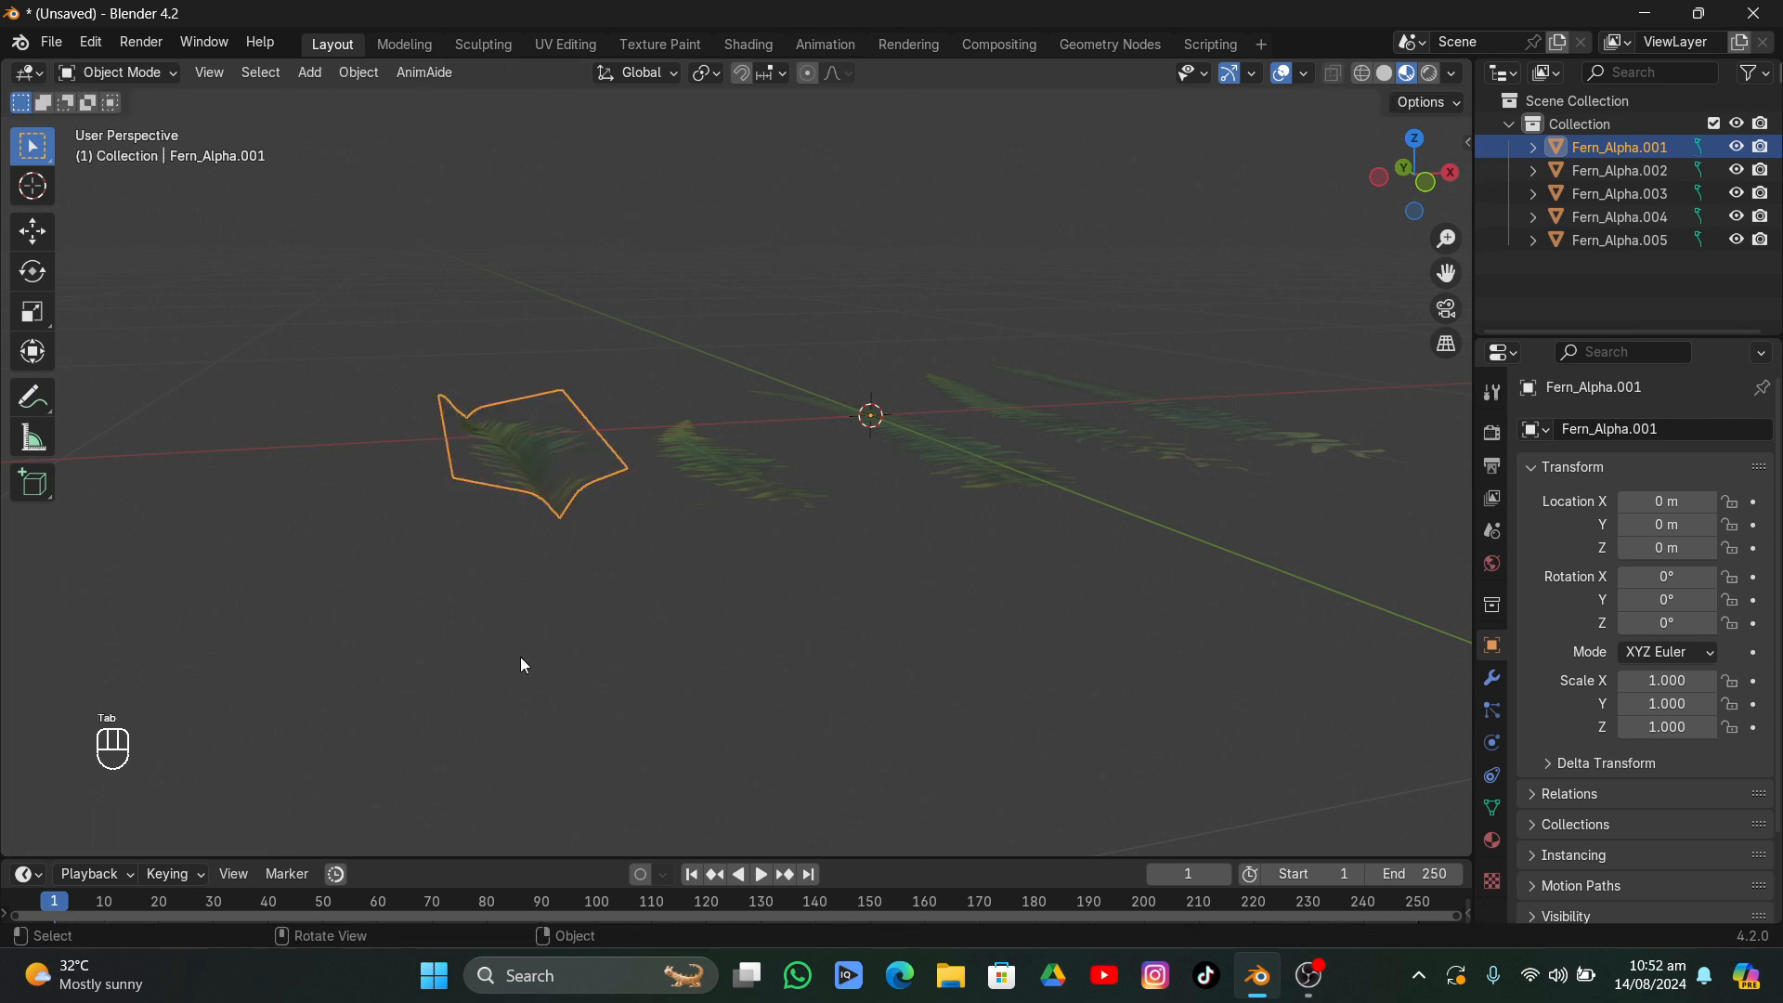
- Reopen the already beveled frond in Edit Mode and select the full lengthwise edge path along its central stem
{"action": "middle_click_drag", "start_coordinate": [521, 657], "coordinate": [425, 710]}
{"action": "left_click", "coordinate": [521, 657]}
{"action": "mouse_move", "coordinate": [521, 658]}
{"action": "middle_mouse_down"}
{"action": "mouse_move", "coordinate": [650, 605]}
{"action": "mouse_move", "coordinate": [806, 603]}
{"action": "mouse_move", "coordinate": [521, 657]}
{"action": "middle_mouse_up"}
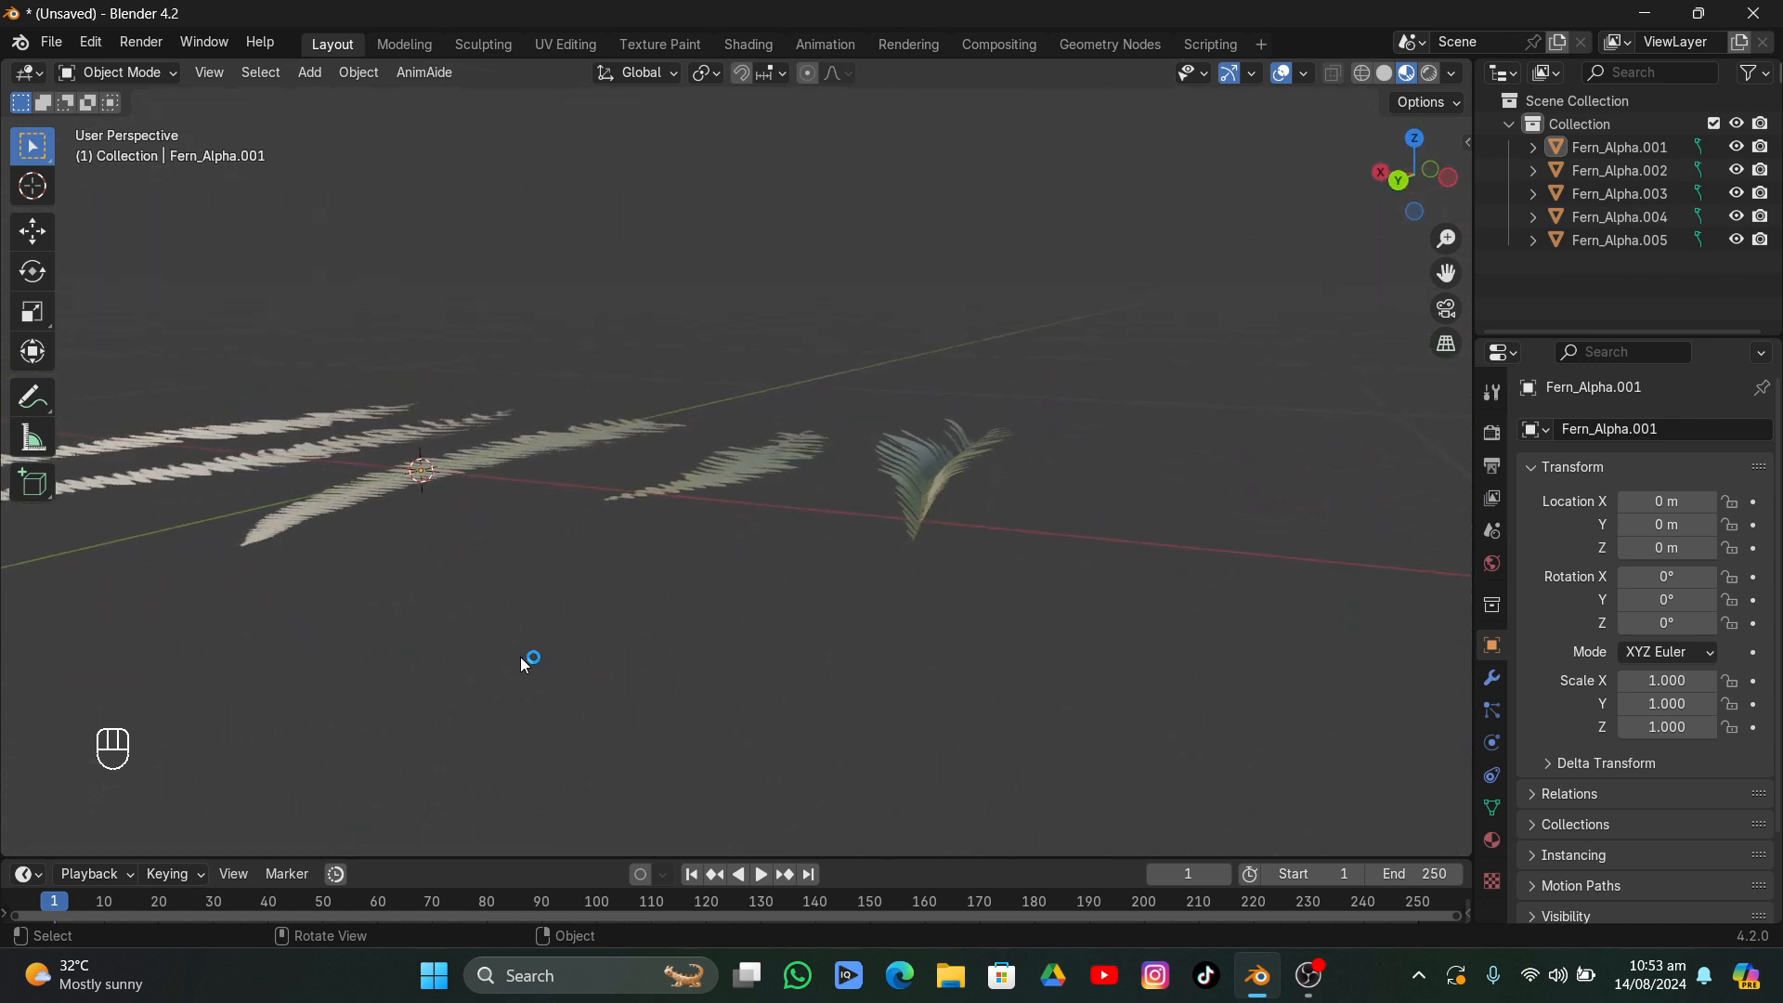
{"action": "middle_click_drag", "start_coordinate": [962, 376], "coordinate": [956, 486]}
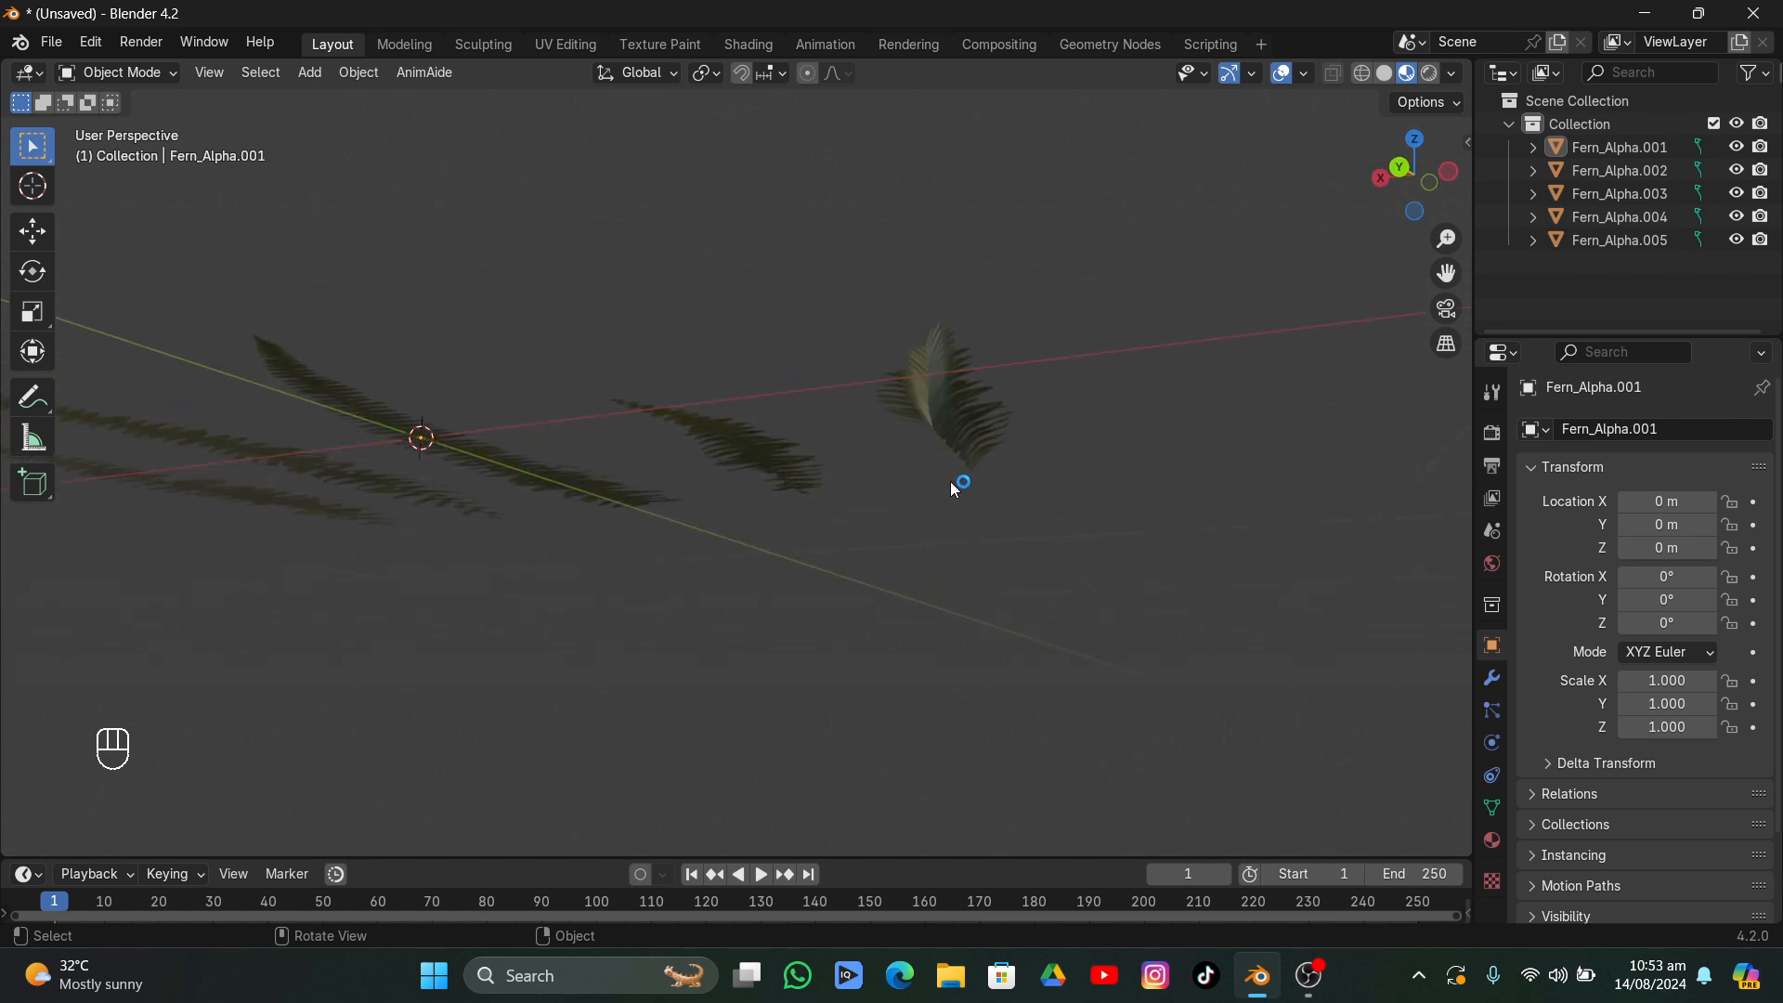
{"action": "left_click", "coordinate": [947, 435]}
{"action": "left_click", "coordinate": [70, 81]}
{"action": "left_click", "coordinate": [112, 122]}
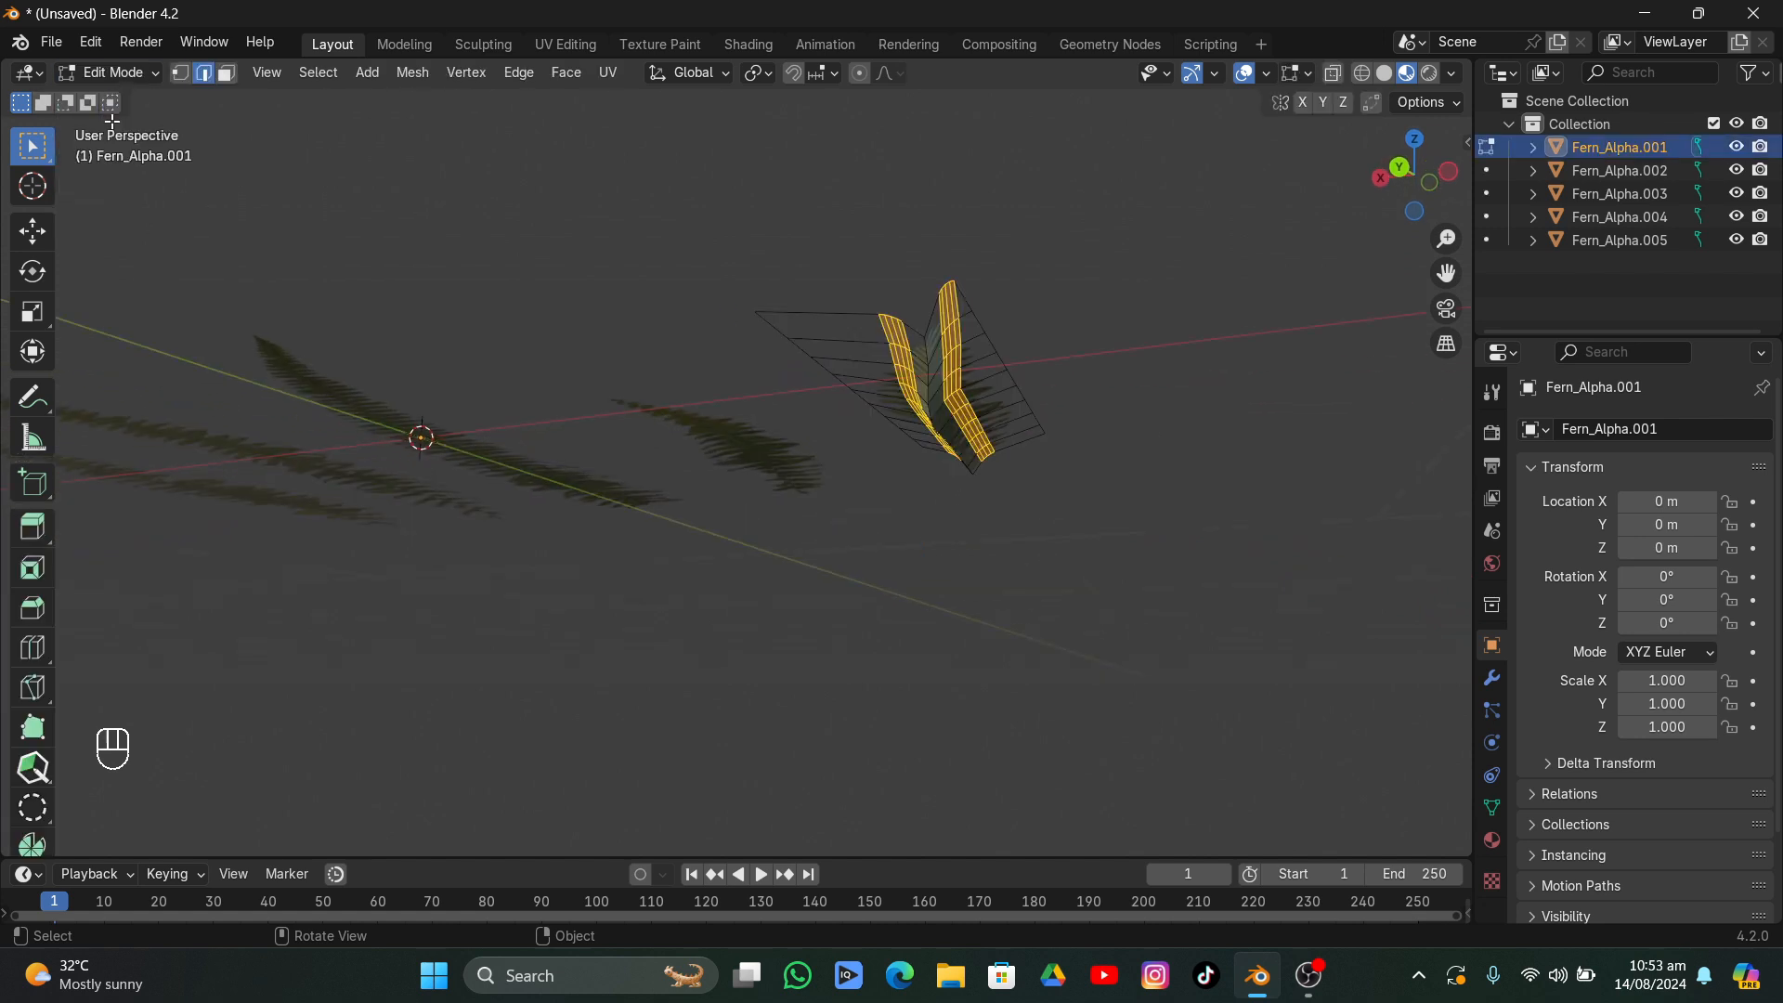
{"action": "middle_click_drag", "start_coordinate": [654, 344], "coordinate": [655, 344]}
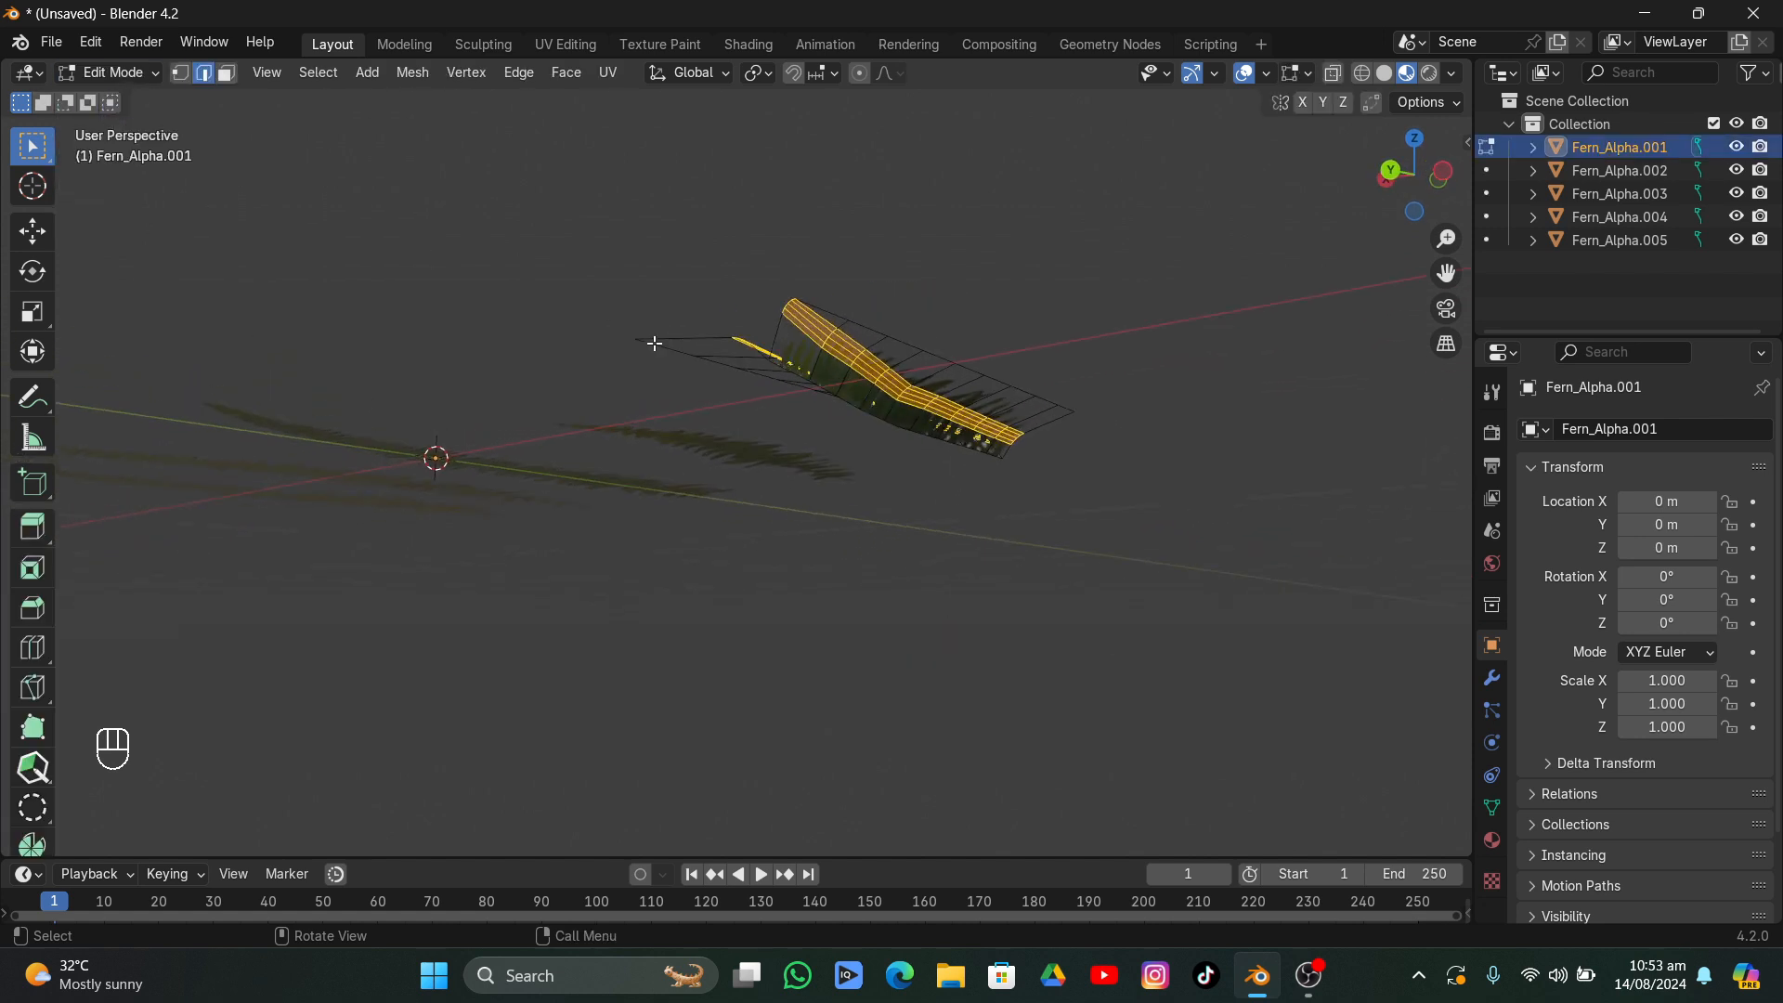
{"action": "middle_click_drag", "start_coordinate": [656, 282], "coordinate": [637, 269]}
{"action": "left_click", "coordinate": [637, 270], "text": "alt"}
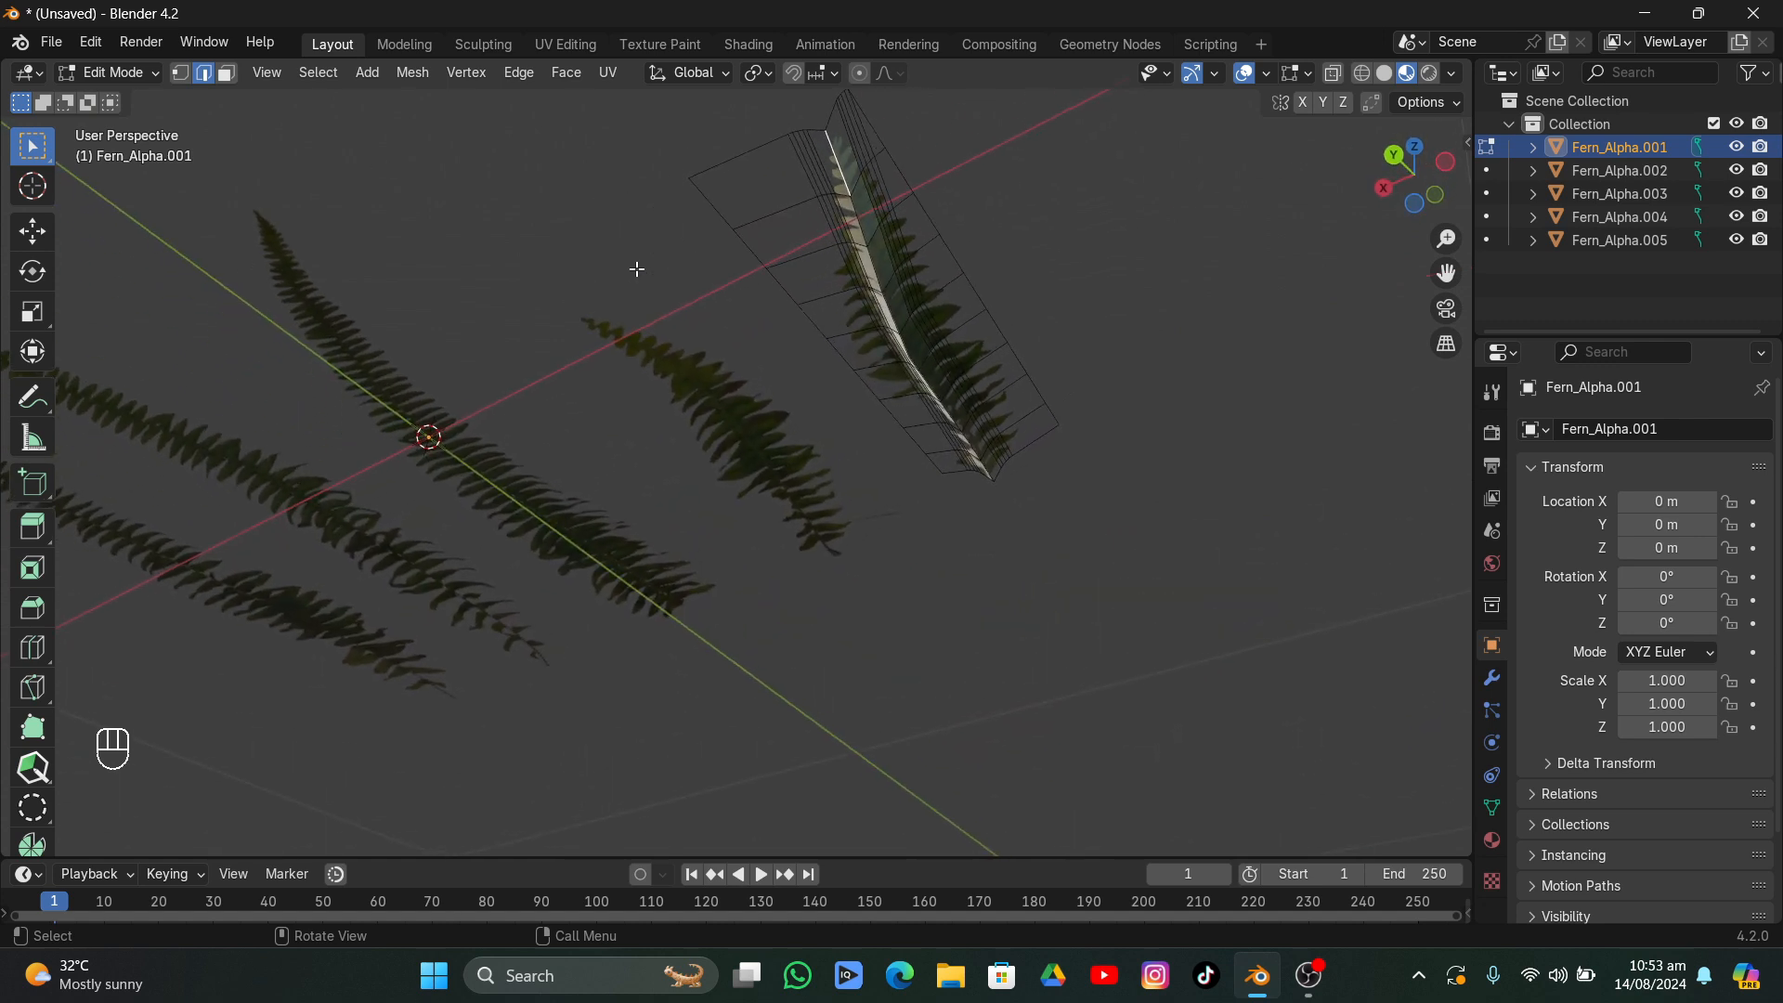
{"action": "left_click", "coordinate": [990, 472], "text": "ctrl"}
{"action": "middle_click_drag", "start_coordinate": [988, 469], "coordinate": [905, 527]}
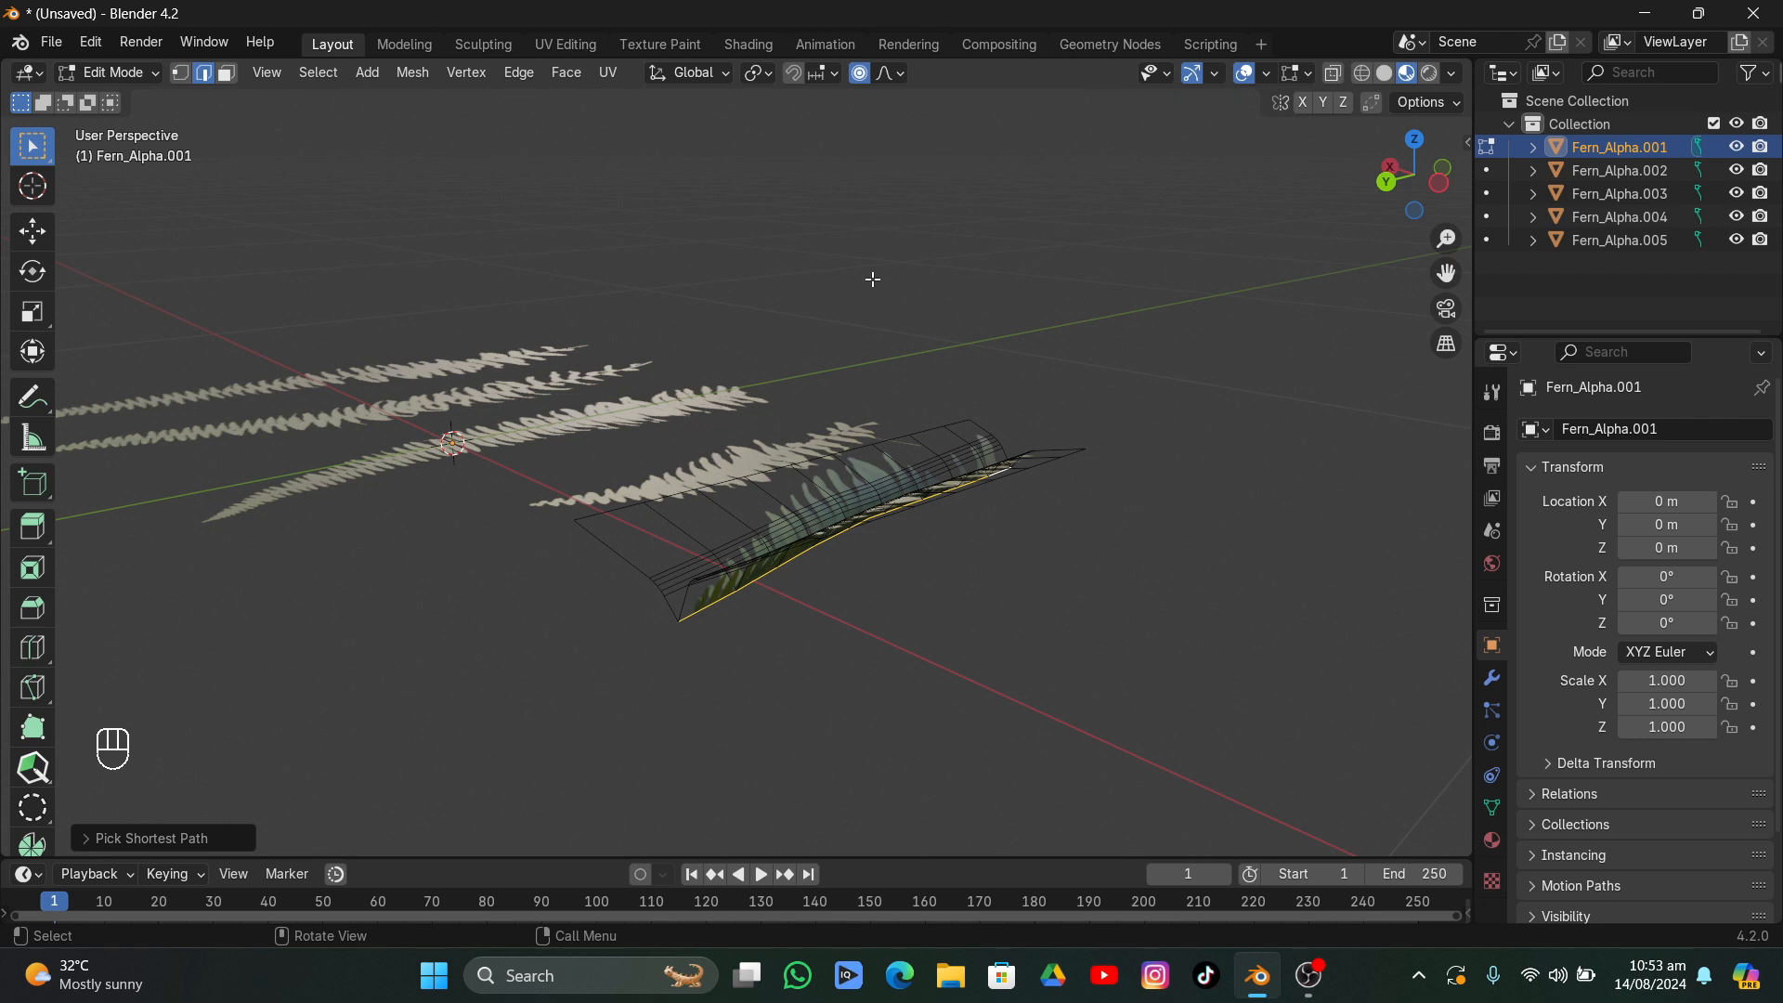
- Raise the central stem edges about 0.03 m along Z using proportional editing with an influence size of about 0.047 m
{"action": "key", "text": "g"}
{"action": "key", "text": "z"}
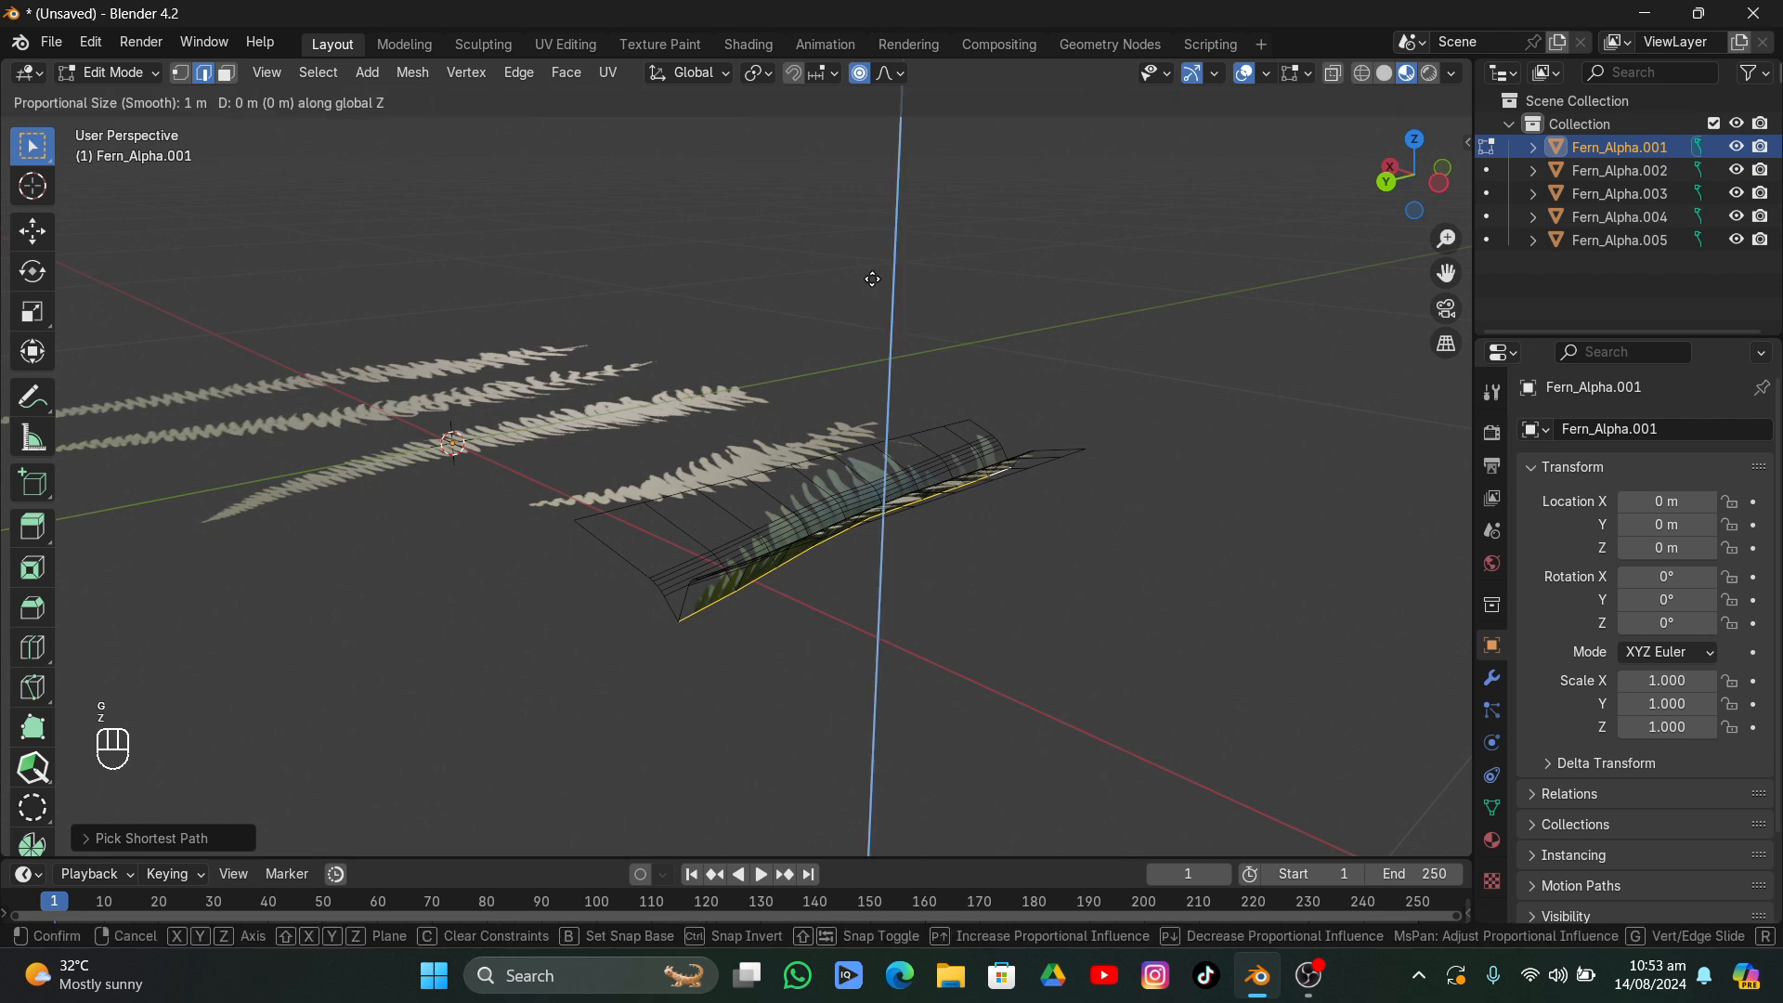
{"action": "scroll", "coordinate": [875, 272], "scroll_direction": "up", "scroll_amount": 20}
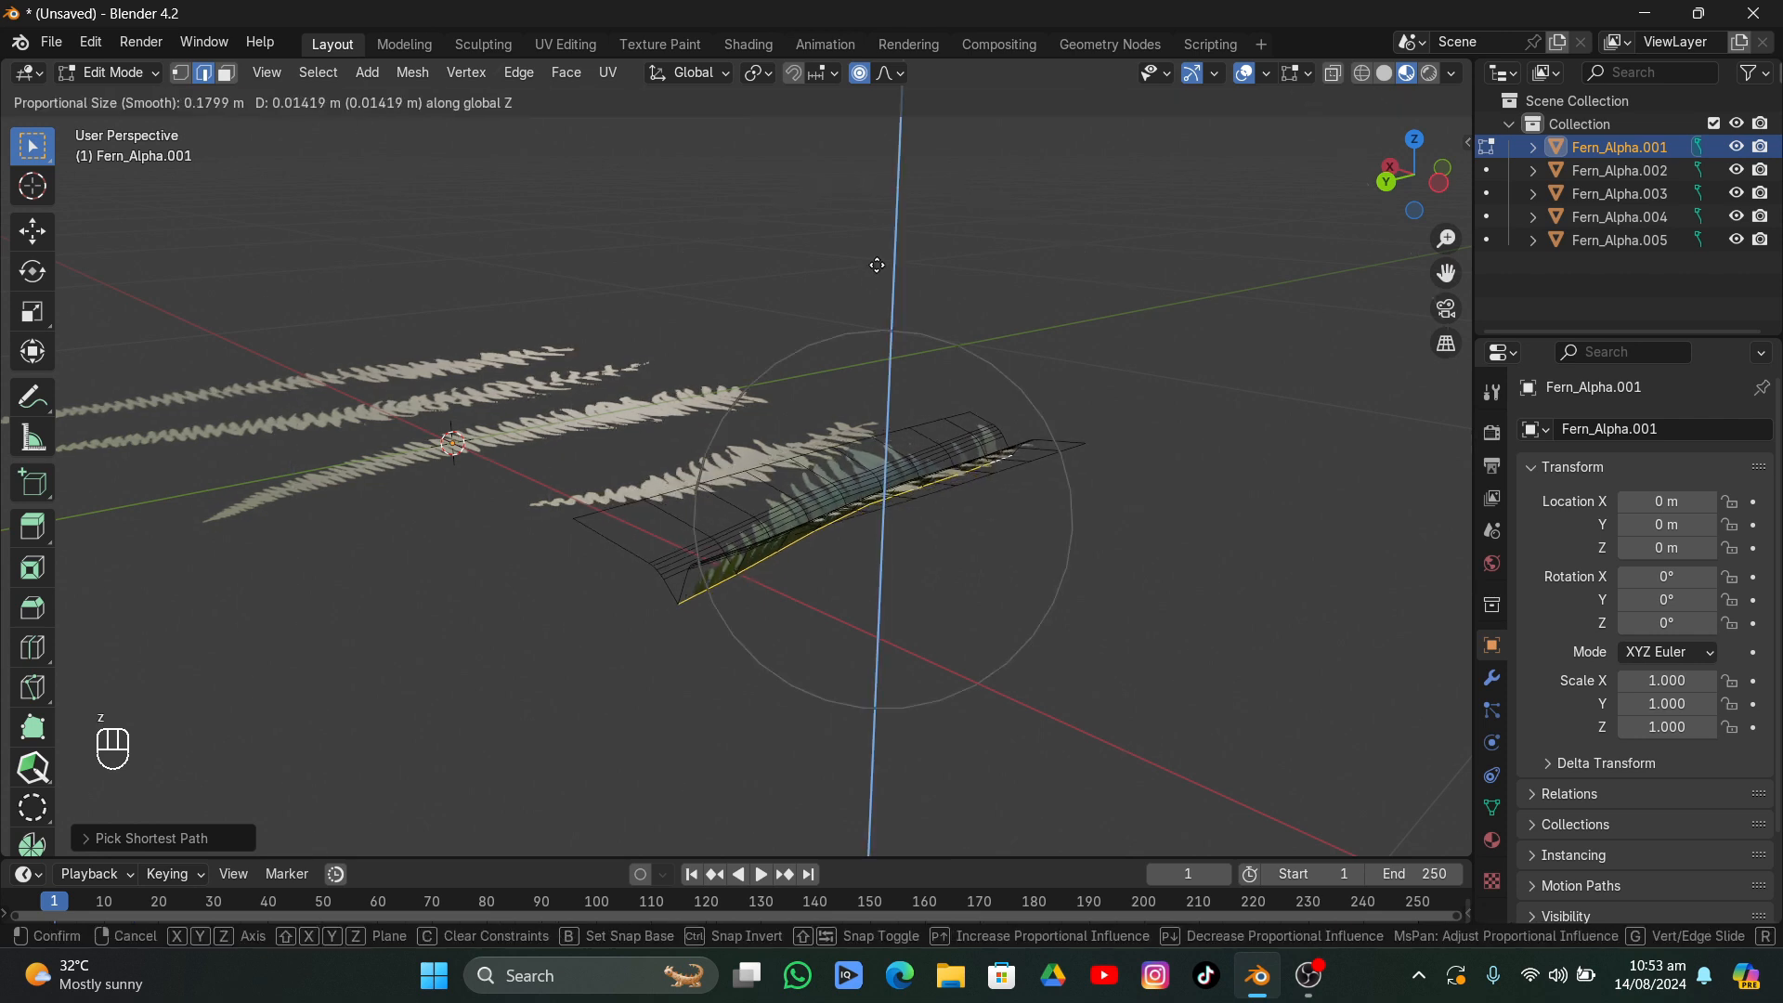
{"action": "scroll", "coordinate": [878, 260], "scroll_direction": "up", "scroll_amount": 7}
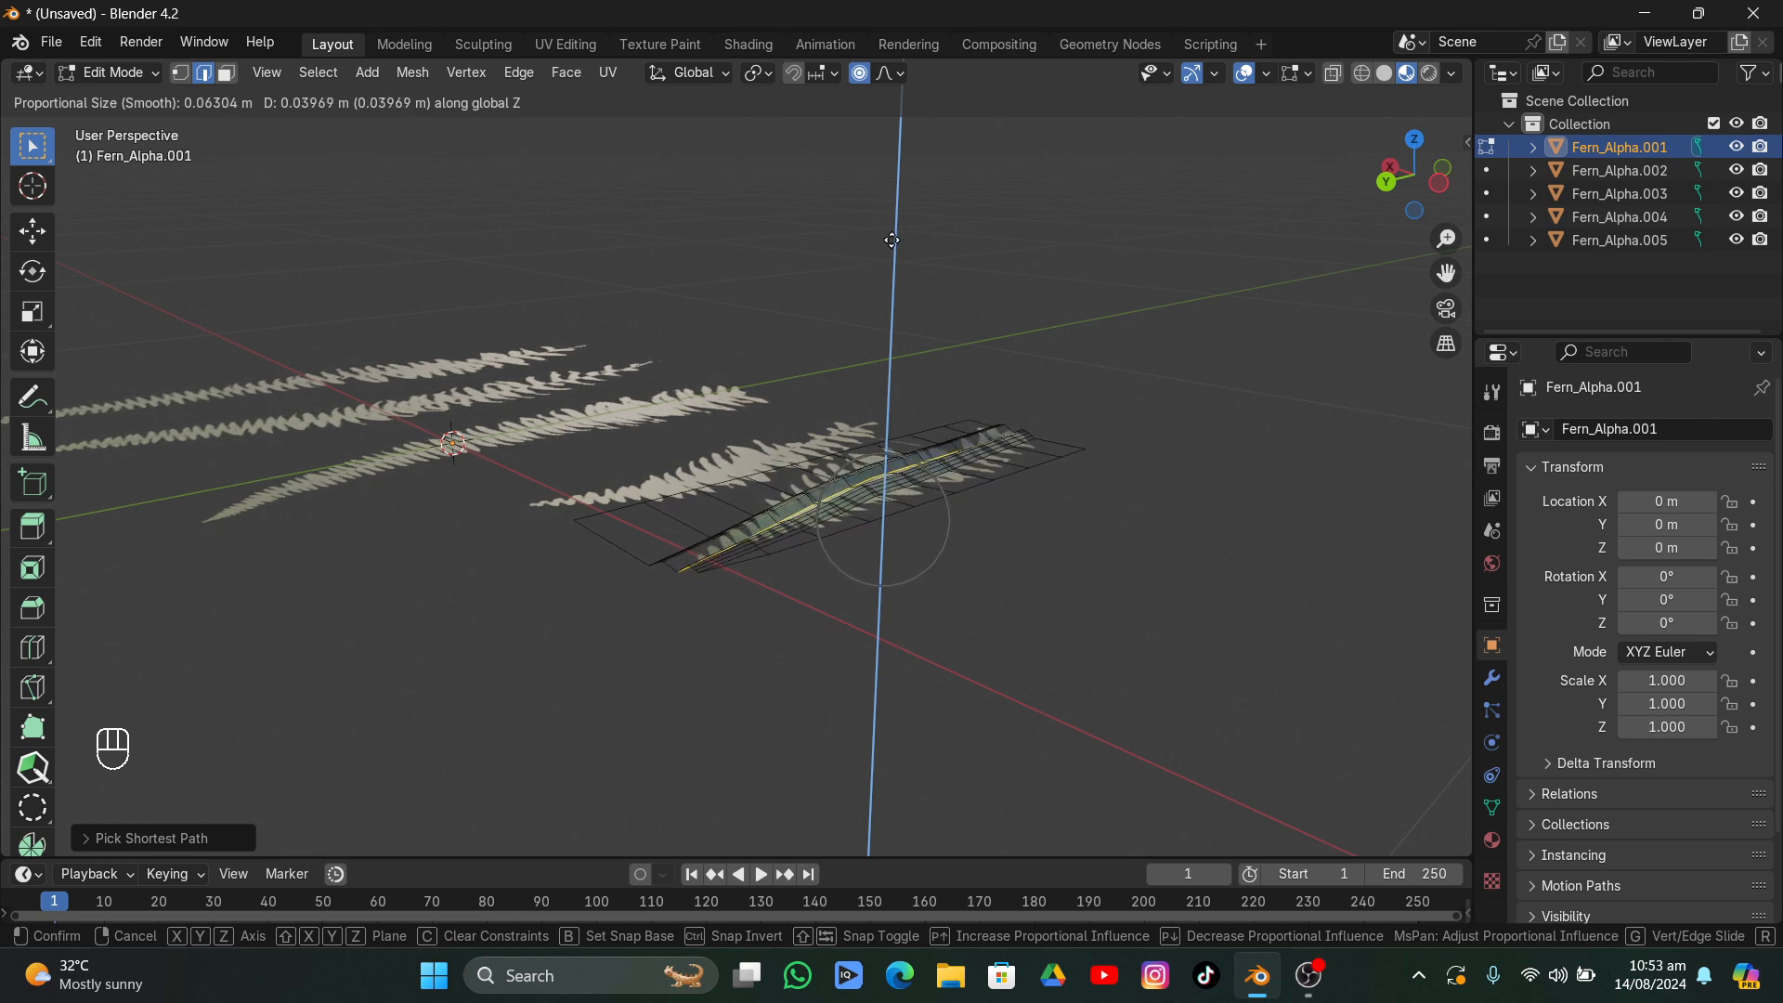
{"action": "scroll", "coordinate": [892, 242], "scroll_direction": "up", "scroll_amount": 3}
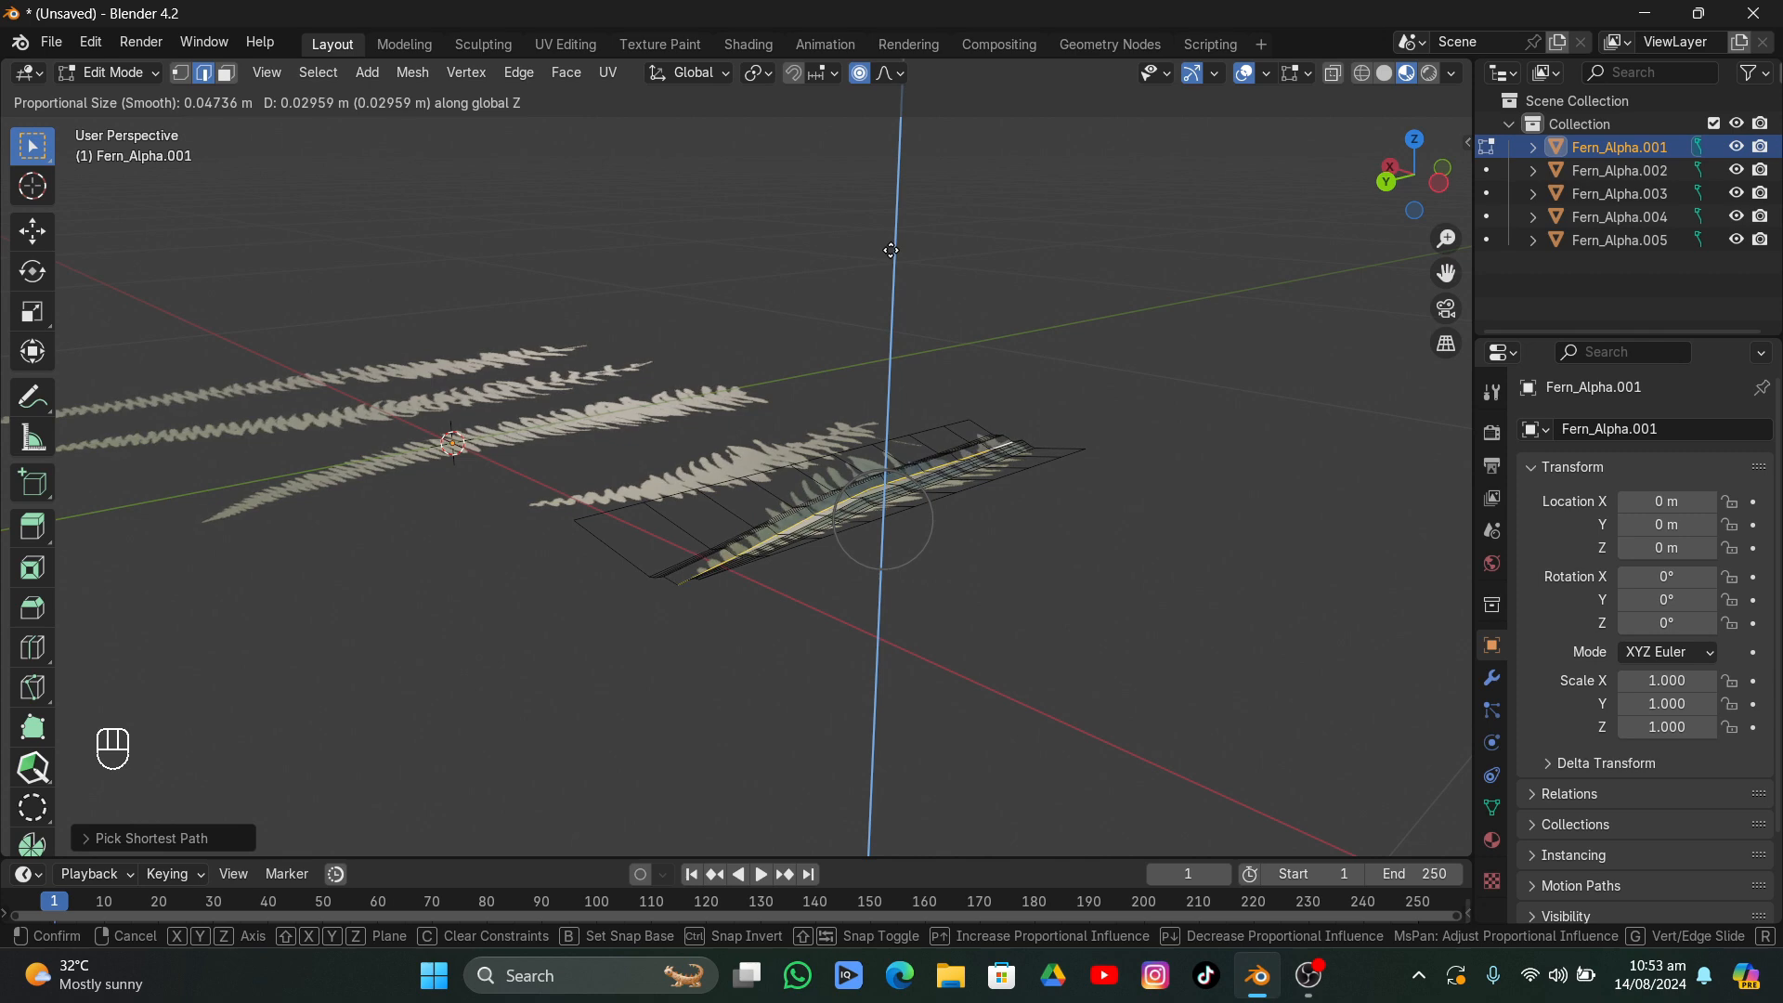
{"action": "left_click", "coordinate": [891, 251]}
{"action": "middle_click_drag", "start_coordinate": [891, 251], "coordinate": [1096, 123]}
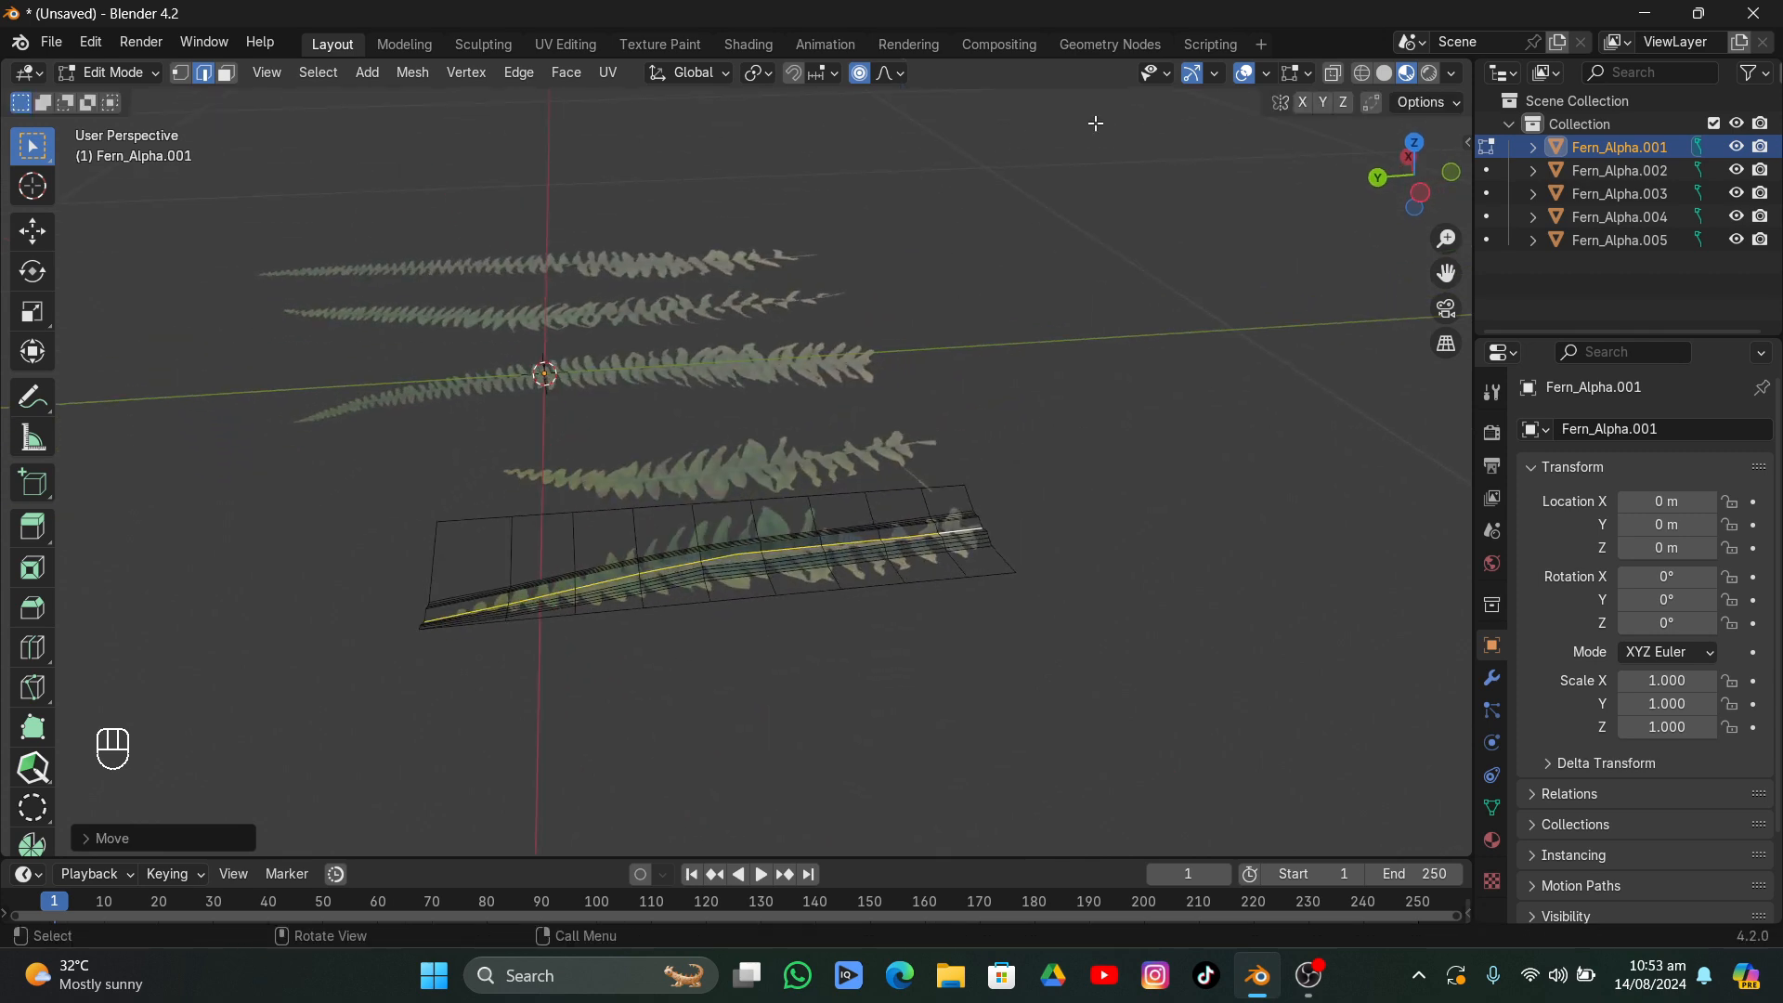
- Set the last move's proportional size to 0.127, checking the frond with viewport overlays hidden, and show the overlays again
{"action": "left_click", "coordinate": [1246, 73]}
{"action": "middle_click_drag", "start_coordinate": [762, 243], "coordinate": [1167, 316]}
{"action": "left_click", "coordinate": [116, 837]}
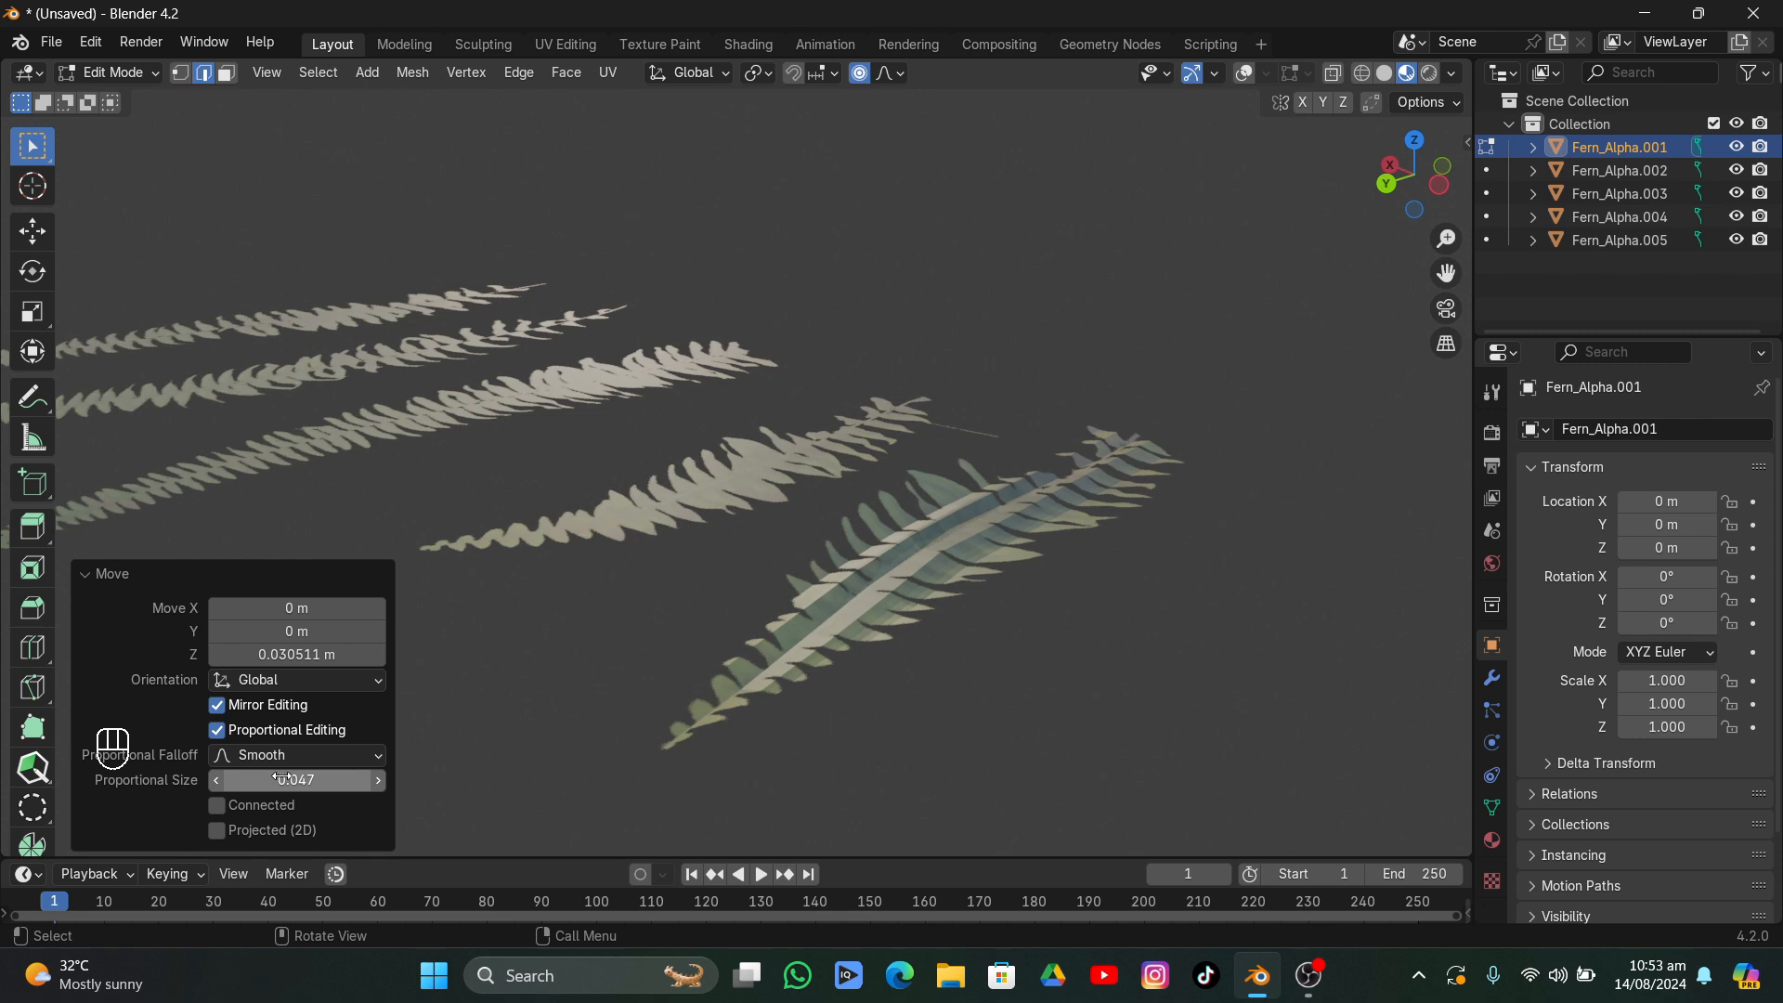
{"action": "mouse_move", "coordinate": [282, 777]}
{"action": "left_mouse_down"}
{"action": "mouse_move", "coordinate": [311, 778]}
{"action": "mouse_move", "coordinate": [283, 777]}
{"action": "left_mouse_up"}
{"action": "middle_click_drag", "start_coordinate": [1062, 633], "coordinate": [855, 609]}
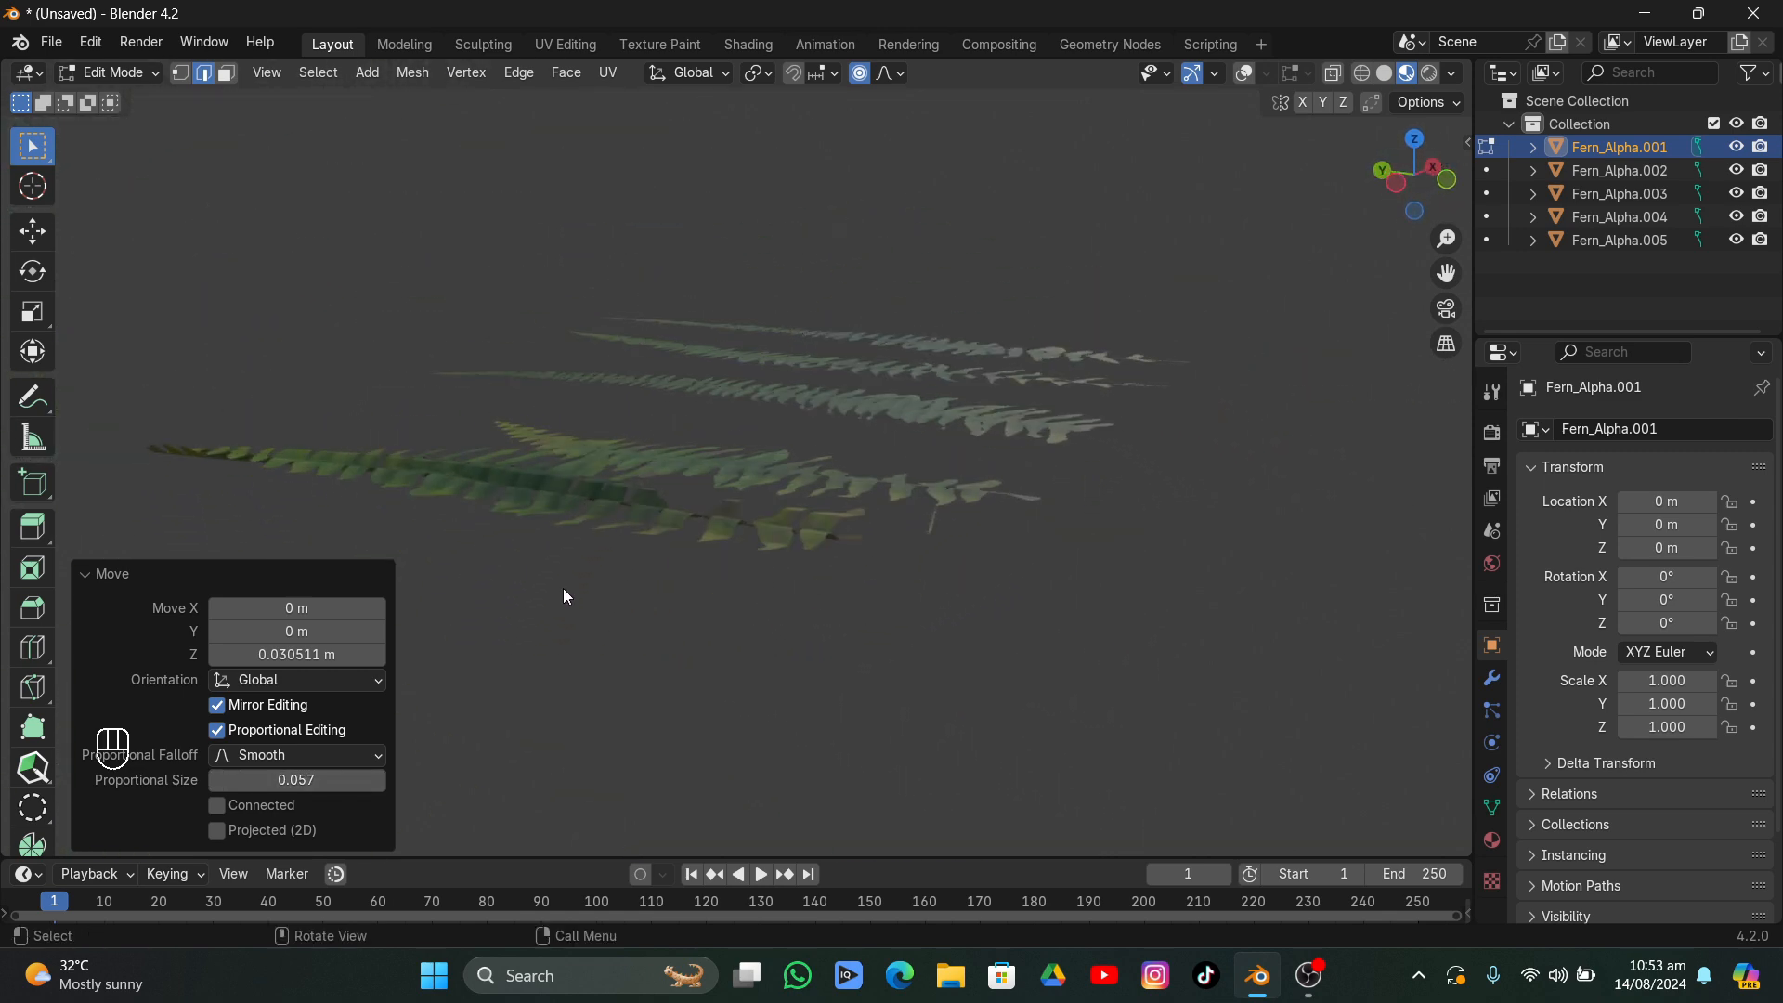
{"action": "mouse_move", "coordinate": [331, 791]}
{"action": "left_mouse_down"}
{"action": "mouse_move", "coordinate": [385, 776]}
{"action": "mouse_move", "coordinate": [251, 778]}
{"action": "mouse_move", "coordinate": [300, 779]}
{"action": "left_mouse_up"}
{"action": "middle_click_drag", "start_coordinate": [951, 518], "coordinate": [899, 525]}
{"action": "left_click", "coordinate": [378, 781]}
{"action": "left_click", "coordinate": [378, 781]}
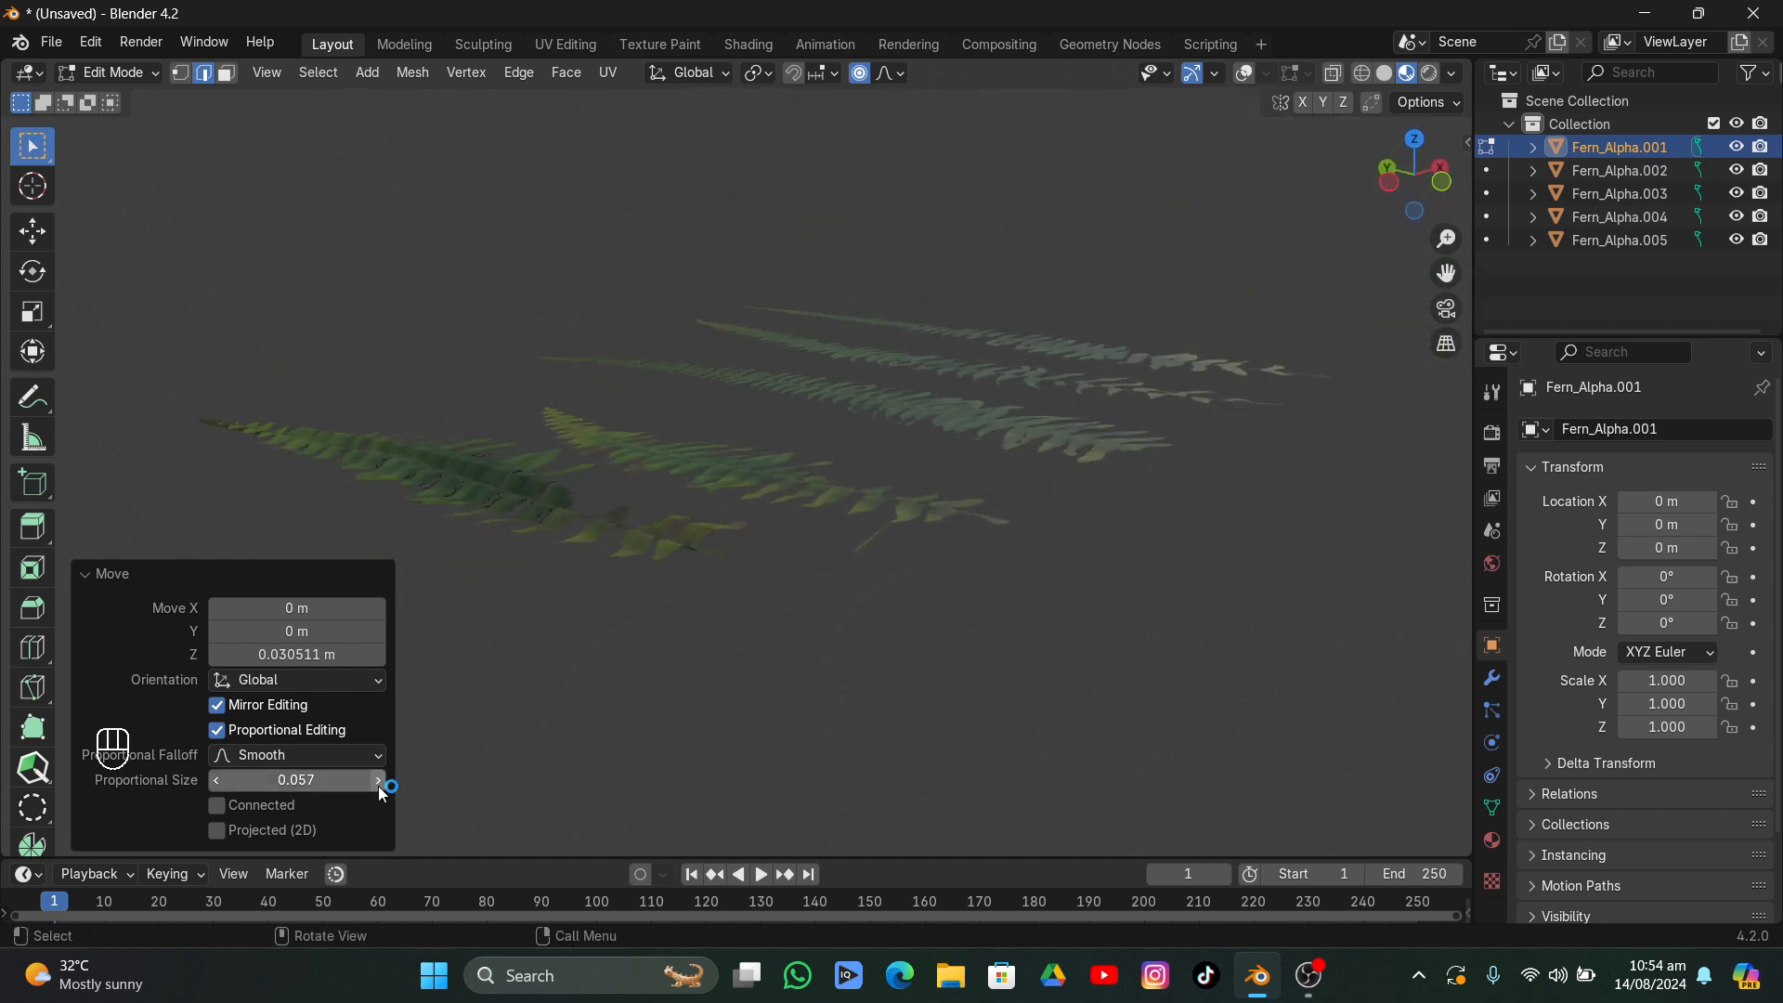
{"action": "left_click", "coordinate": [378, 784]}
{"action": "left_click", "coordinate": [378, 783]}
{"action": "left_click", "coordinate": [378, 784]}
{"action": "left_click", "coordinate": [378, 784]}
{"action": "left_click", "coordinate": [378, 784]}
{"action": "left_click", "coordinate": [378, 783]}
{"action": "left_click", "coordinate": [378, 784]}
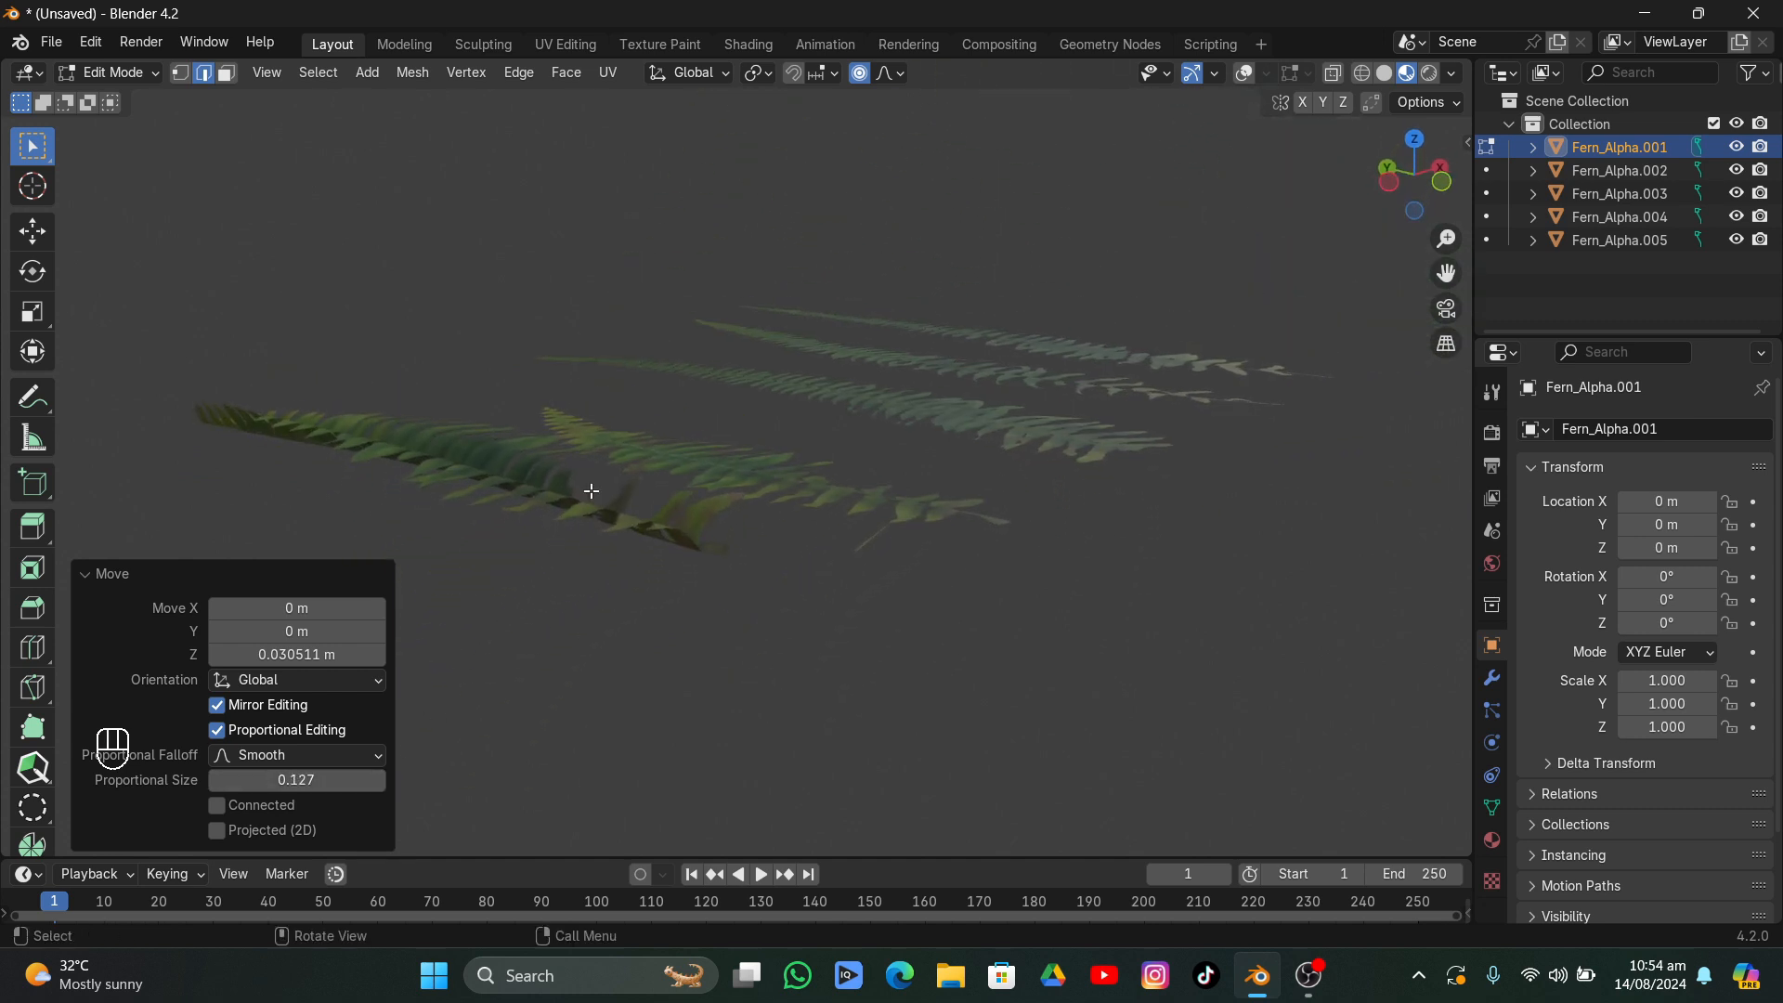
{"action": "middle_click_drag", "start_coordinate": [591, 491], "coordinate": [655, 504]}
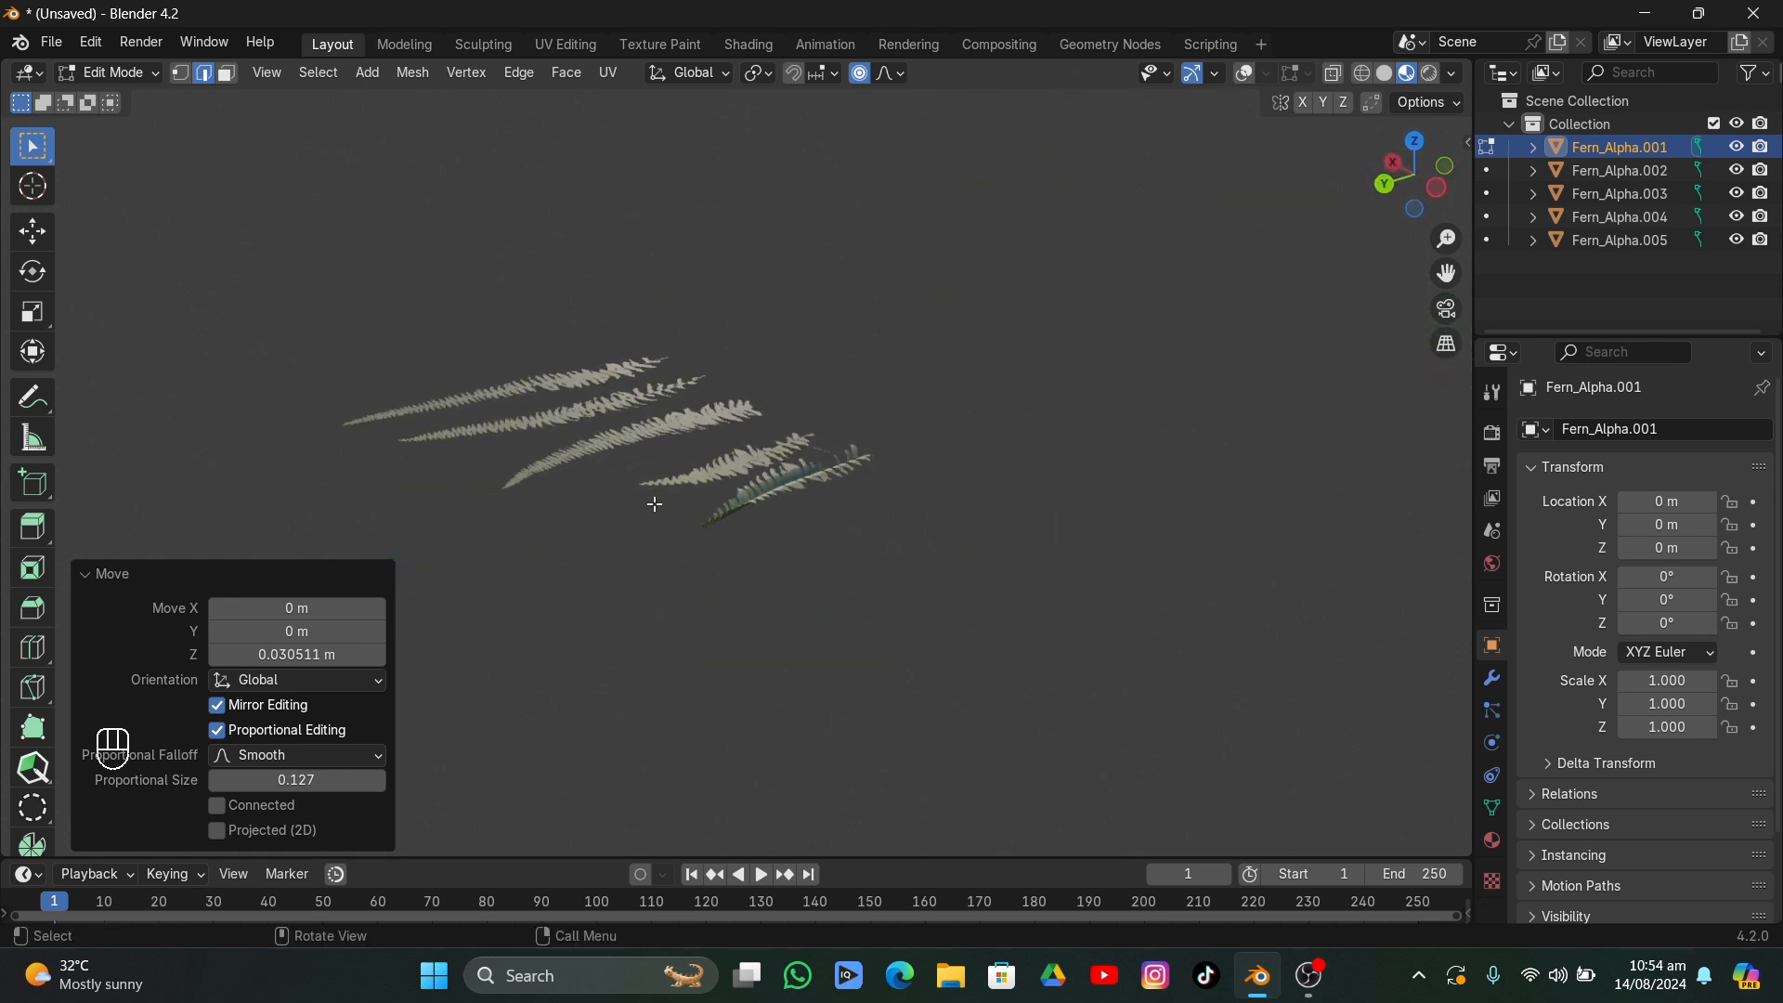
{"action": "left_click", "coordinate": [124, 571]}
{"action": "left_click", "coordinate": [1244, 70]}
{"action": "scroll", "coordinate": [863, 440], "scroll_direction": "up", "scroll_amount": 5}
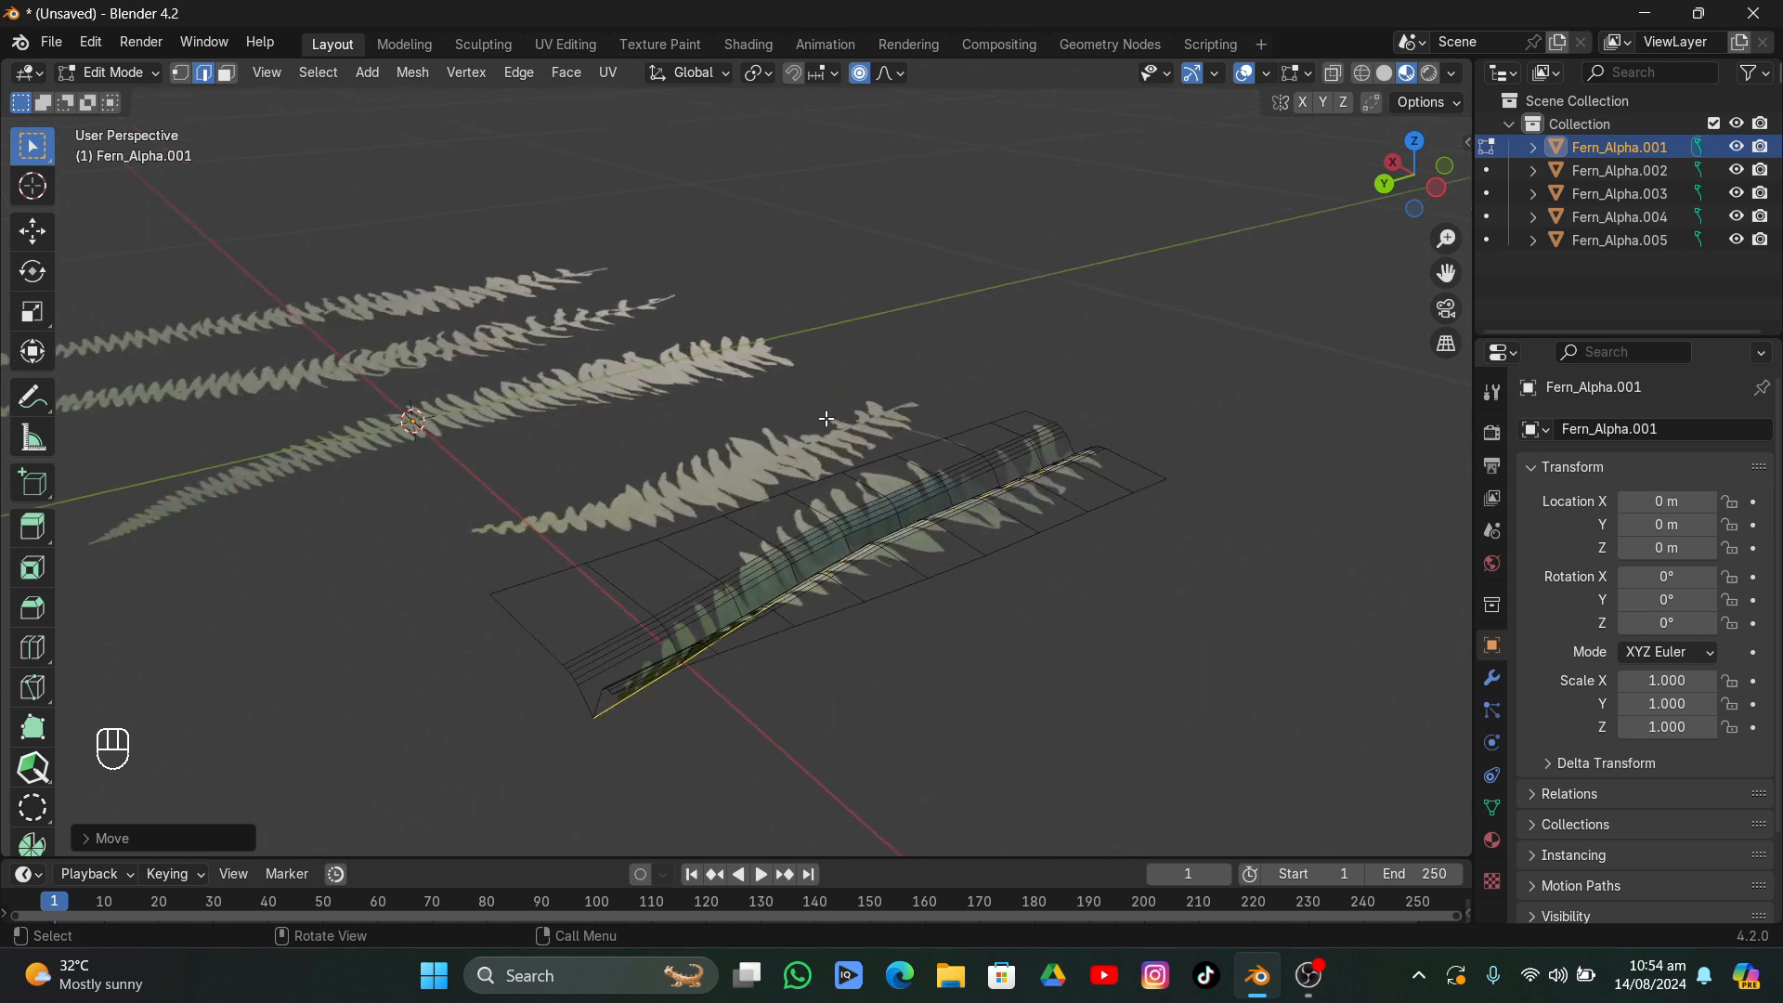
- Select the crosswise edge loop at the frond's tip and lower it about 0.08 m in side view with a proportional size of about 0.4 m
{"action": "middle_click_drag", "start_coordinate": [863, 439], "coordinate": [1001, 585]}
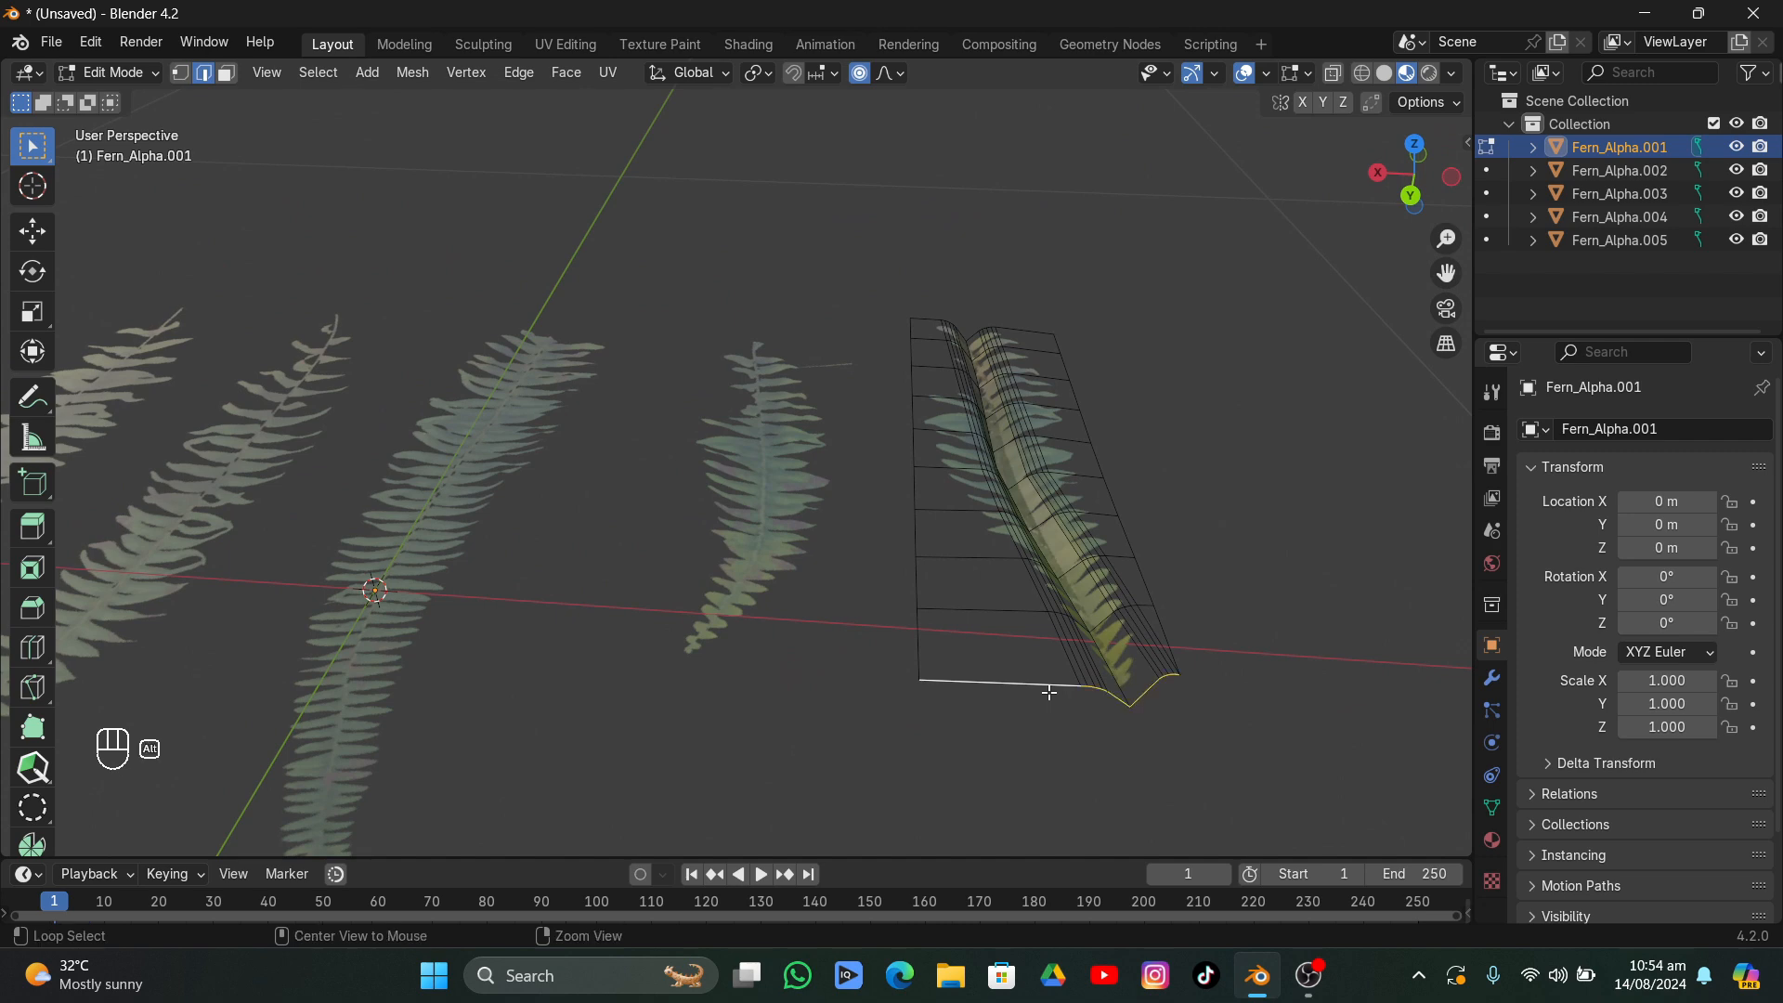
{"action": "middle_click_drag", "start_coordinate": [1050, 693], "coordinate": [1326, 167]}
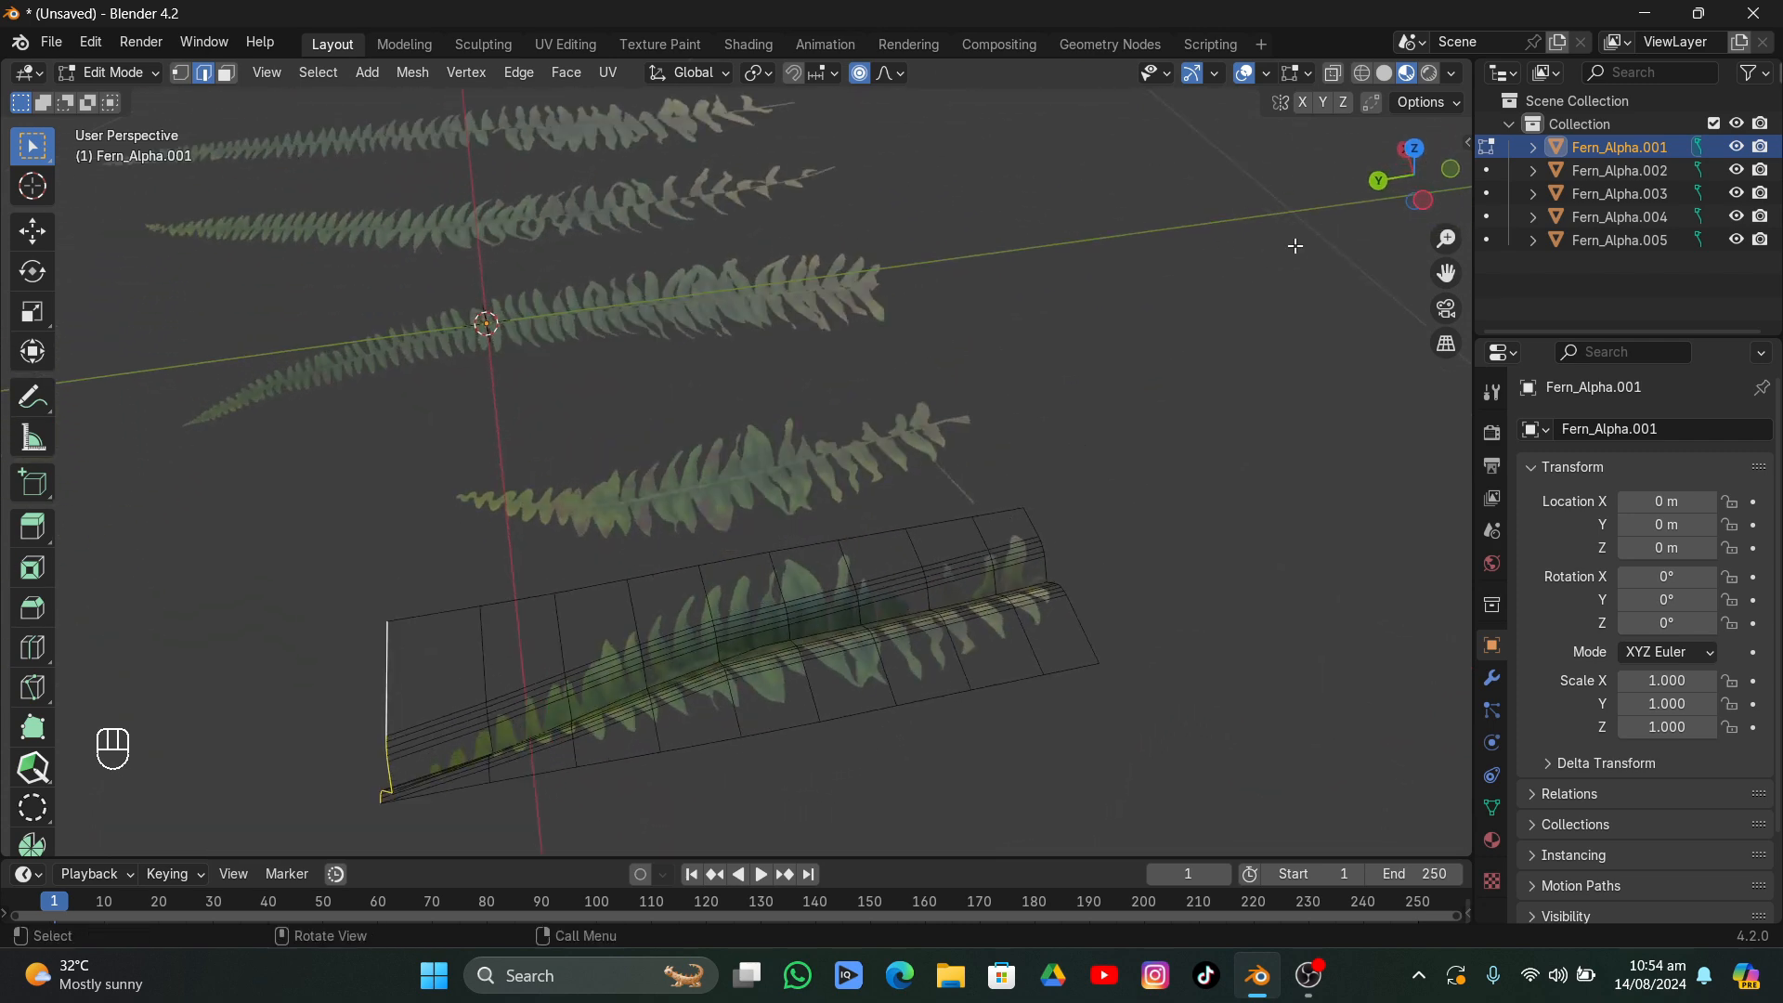
{"action": "left_click", "coordinate": [1420, 200]}
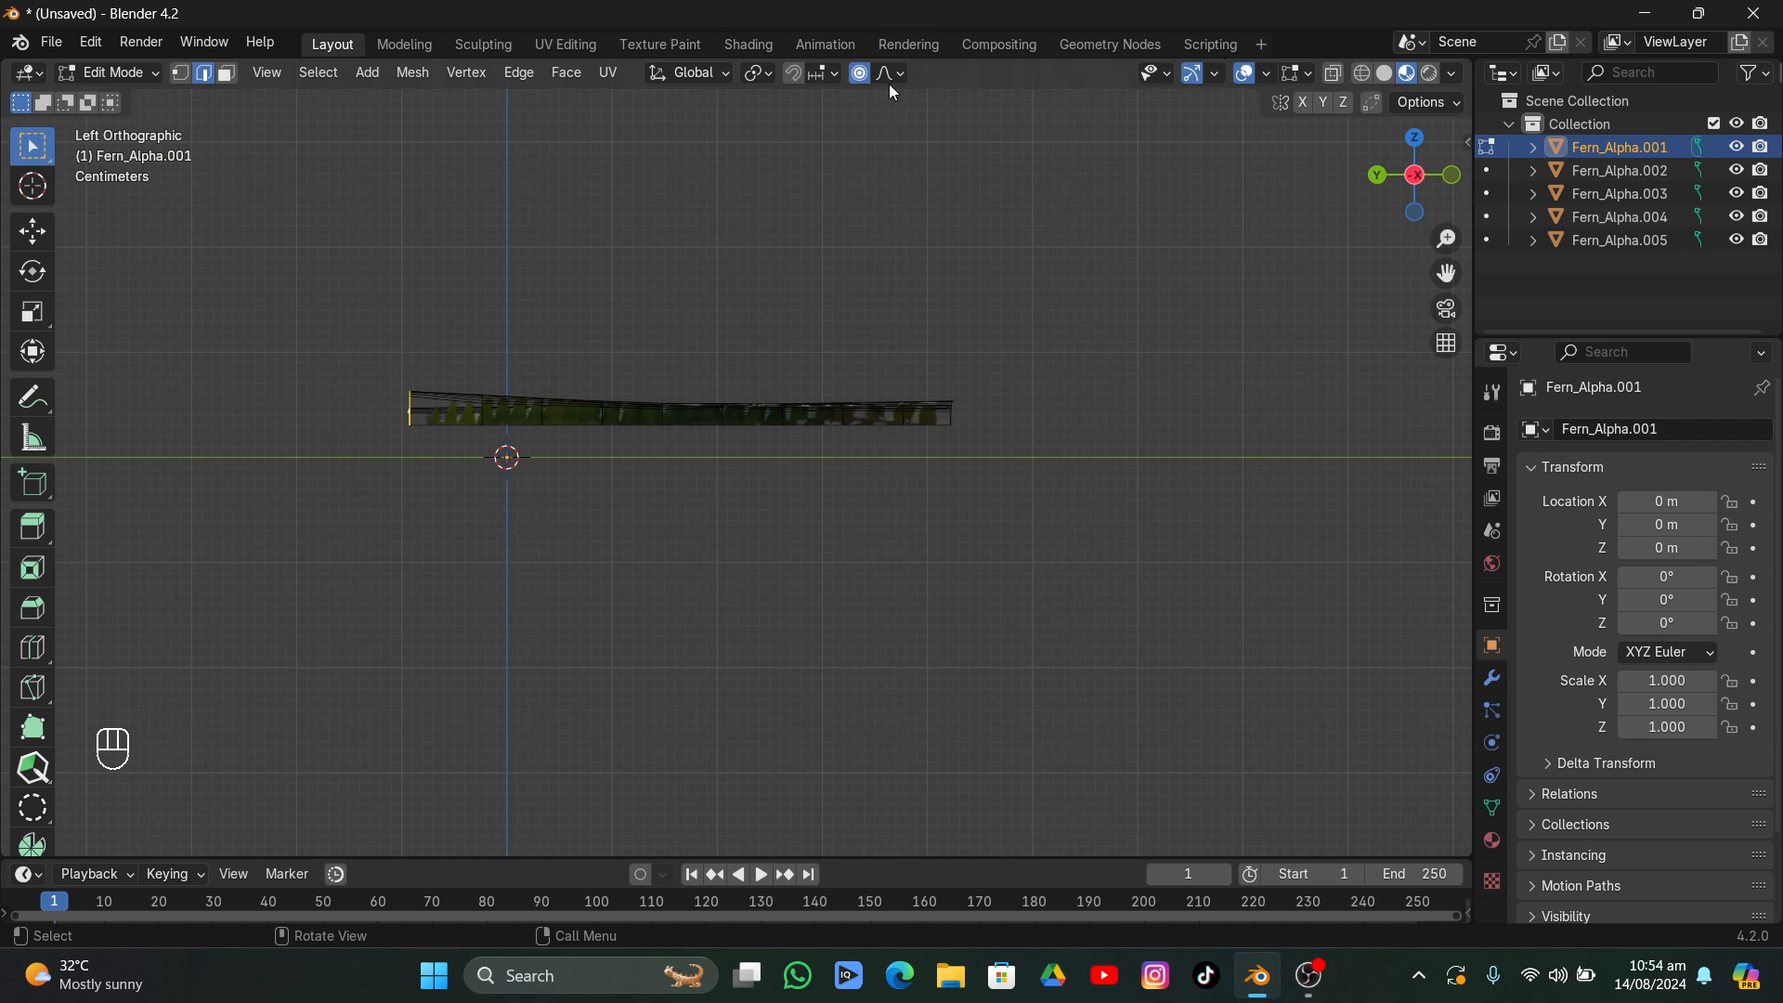
{"action": "key", "text": "g"}
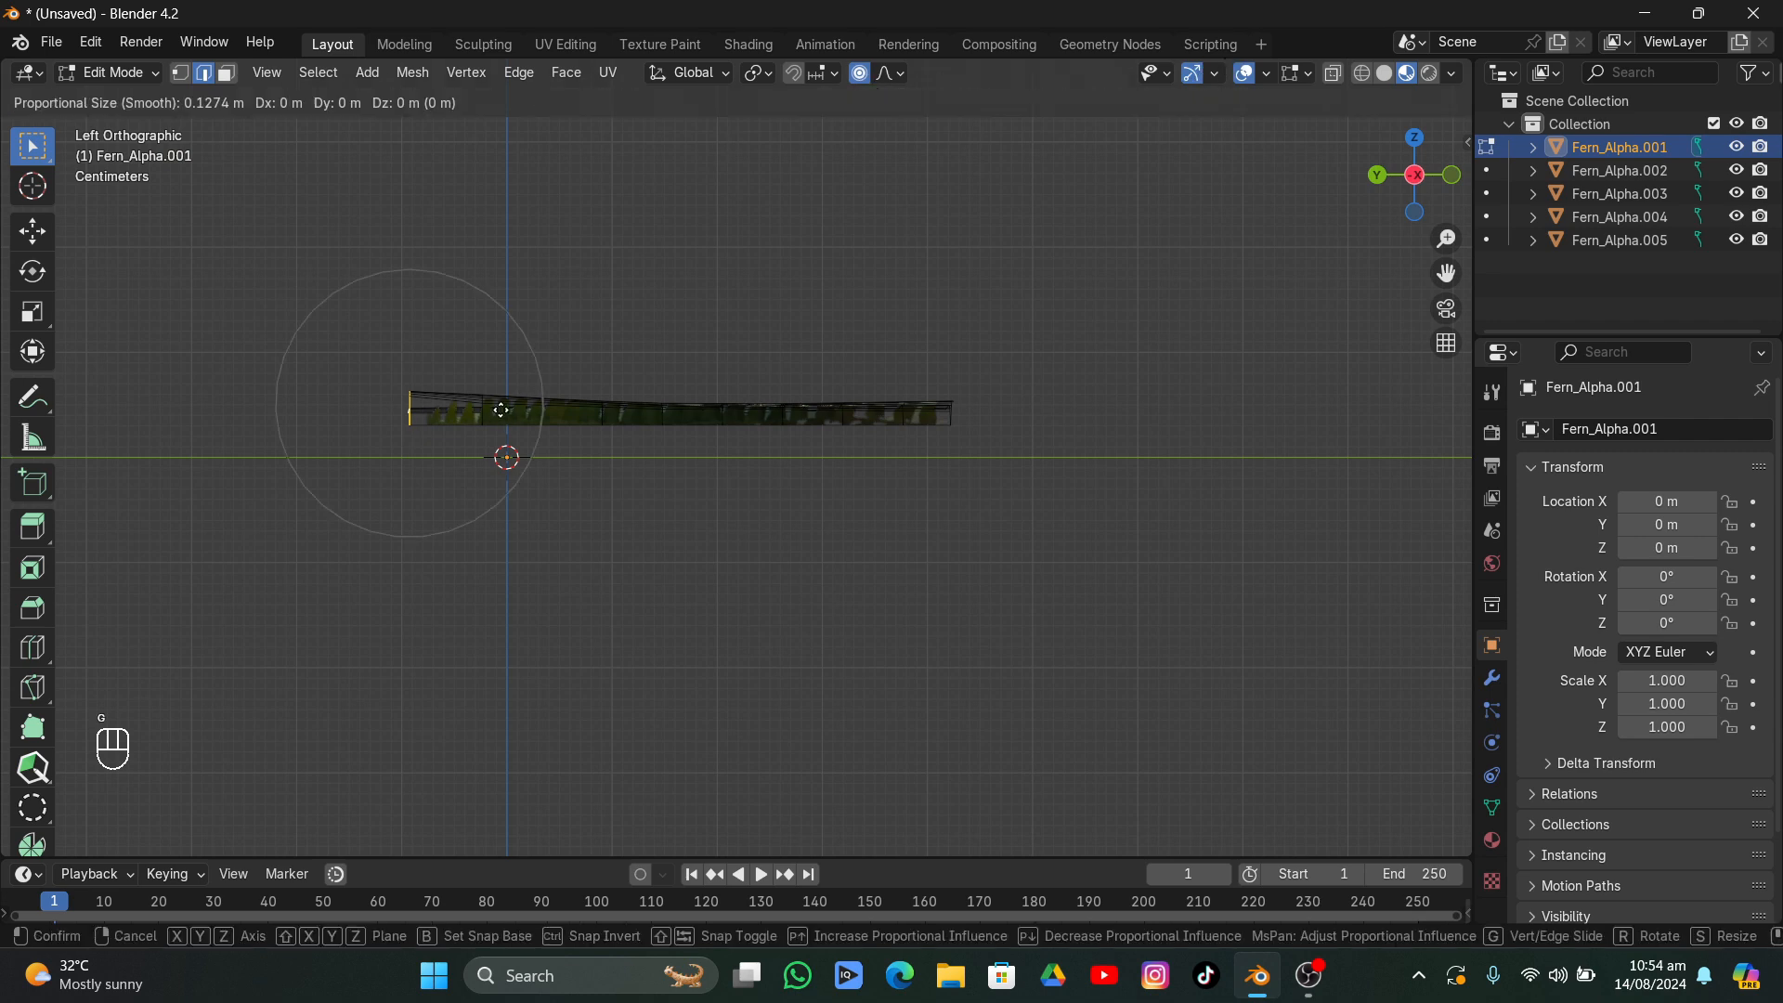
{"action": "scroll", "coordinate": [500, 410], "scroll_direction": "up", "scroll_amount": 7}
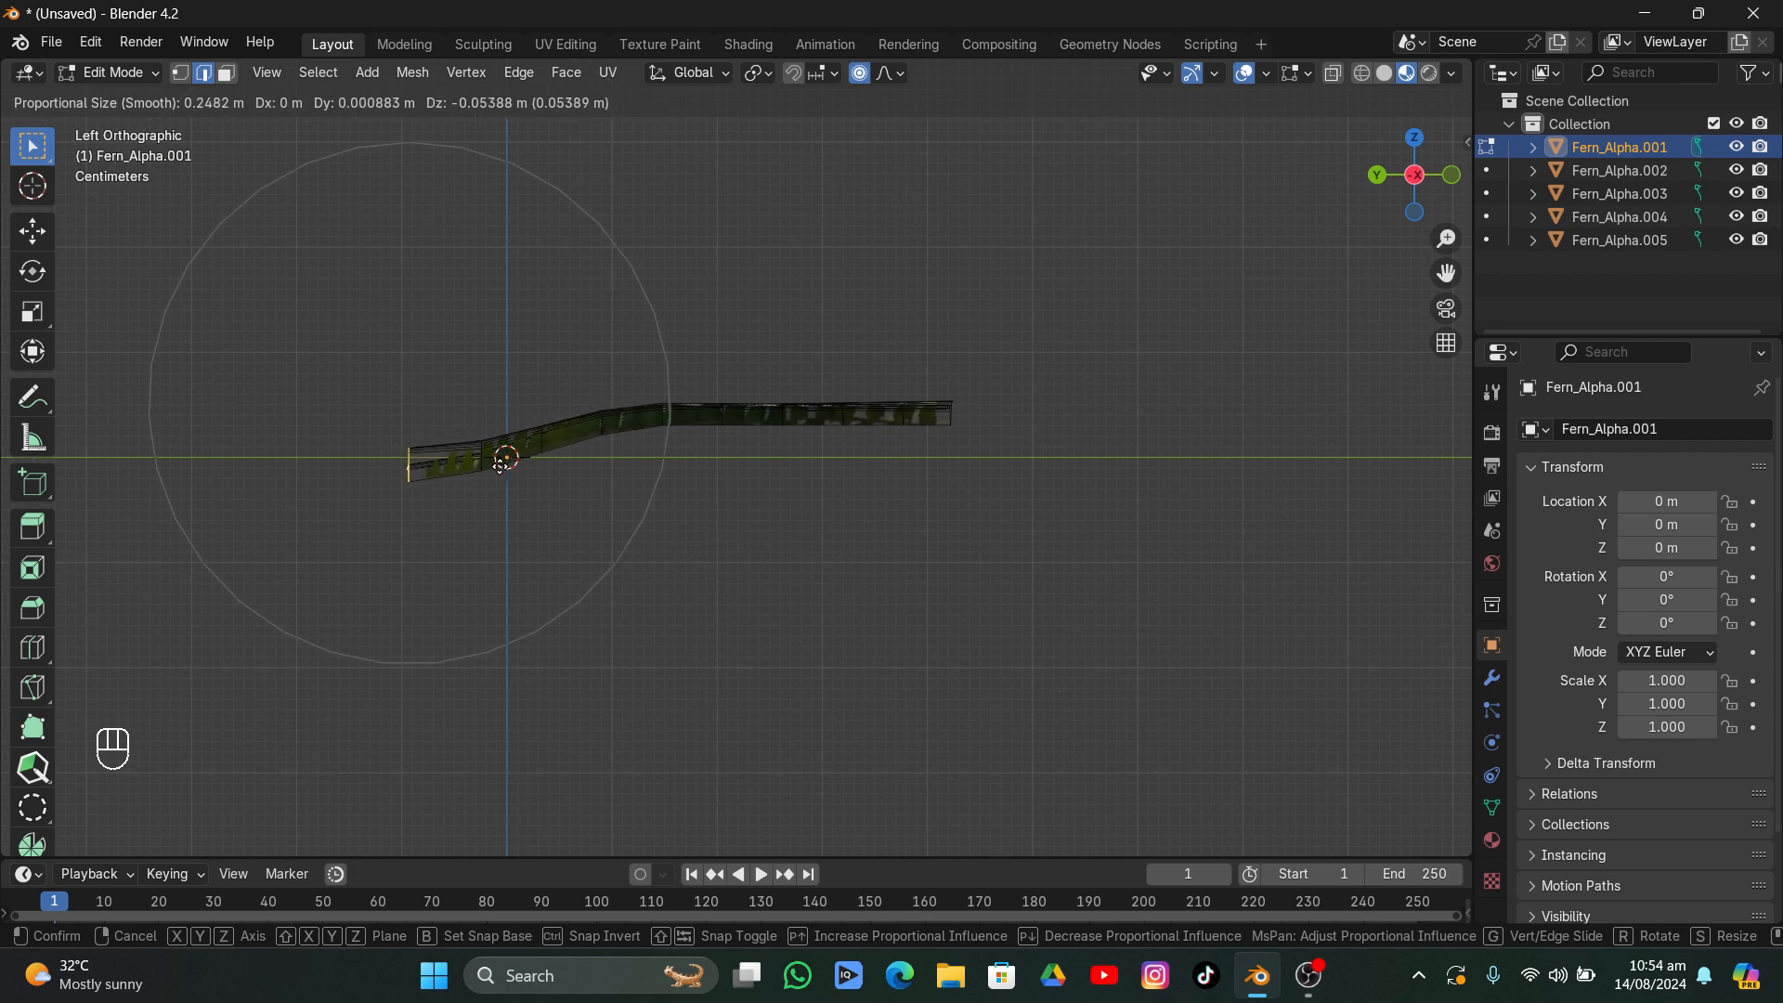
{"action": "scroll", "coordinate": [499, 471], "scroll_direction": "down", "scroll_amount": 2}
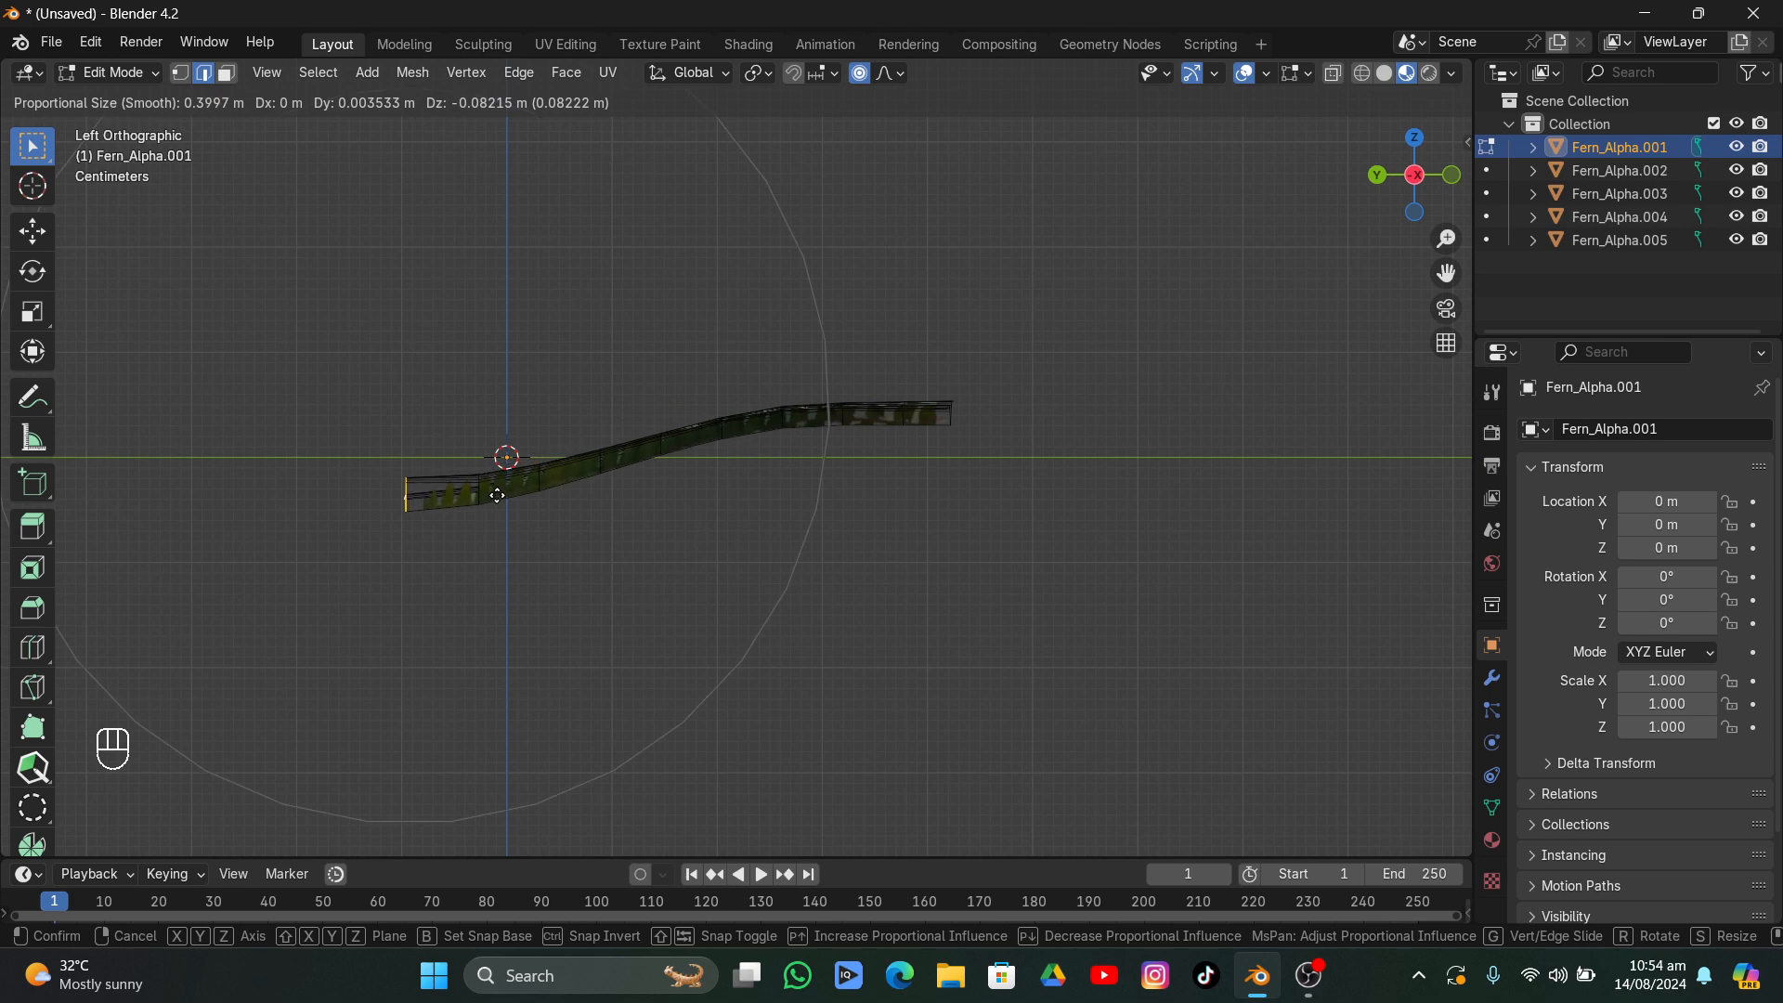
{"action": "left_click", "coordinate": [500, 484]}
- Curve the frond's tip downward by rotating its end loop, moving it about 0.11 m down and slightly inward, and rotating it again
{"action": "key", "text": "r"}
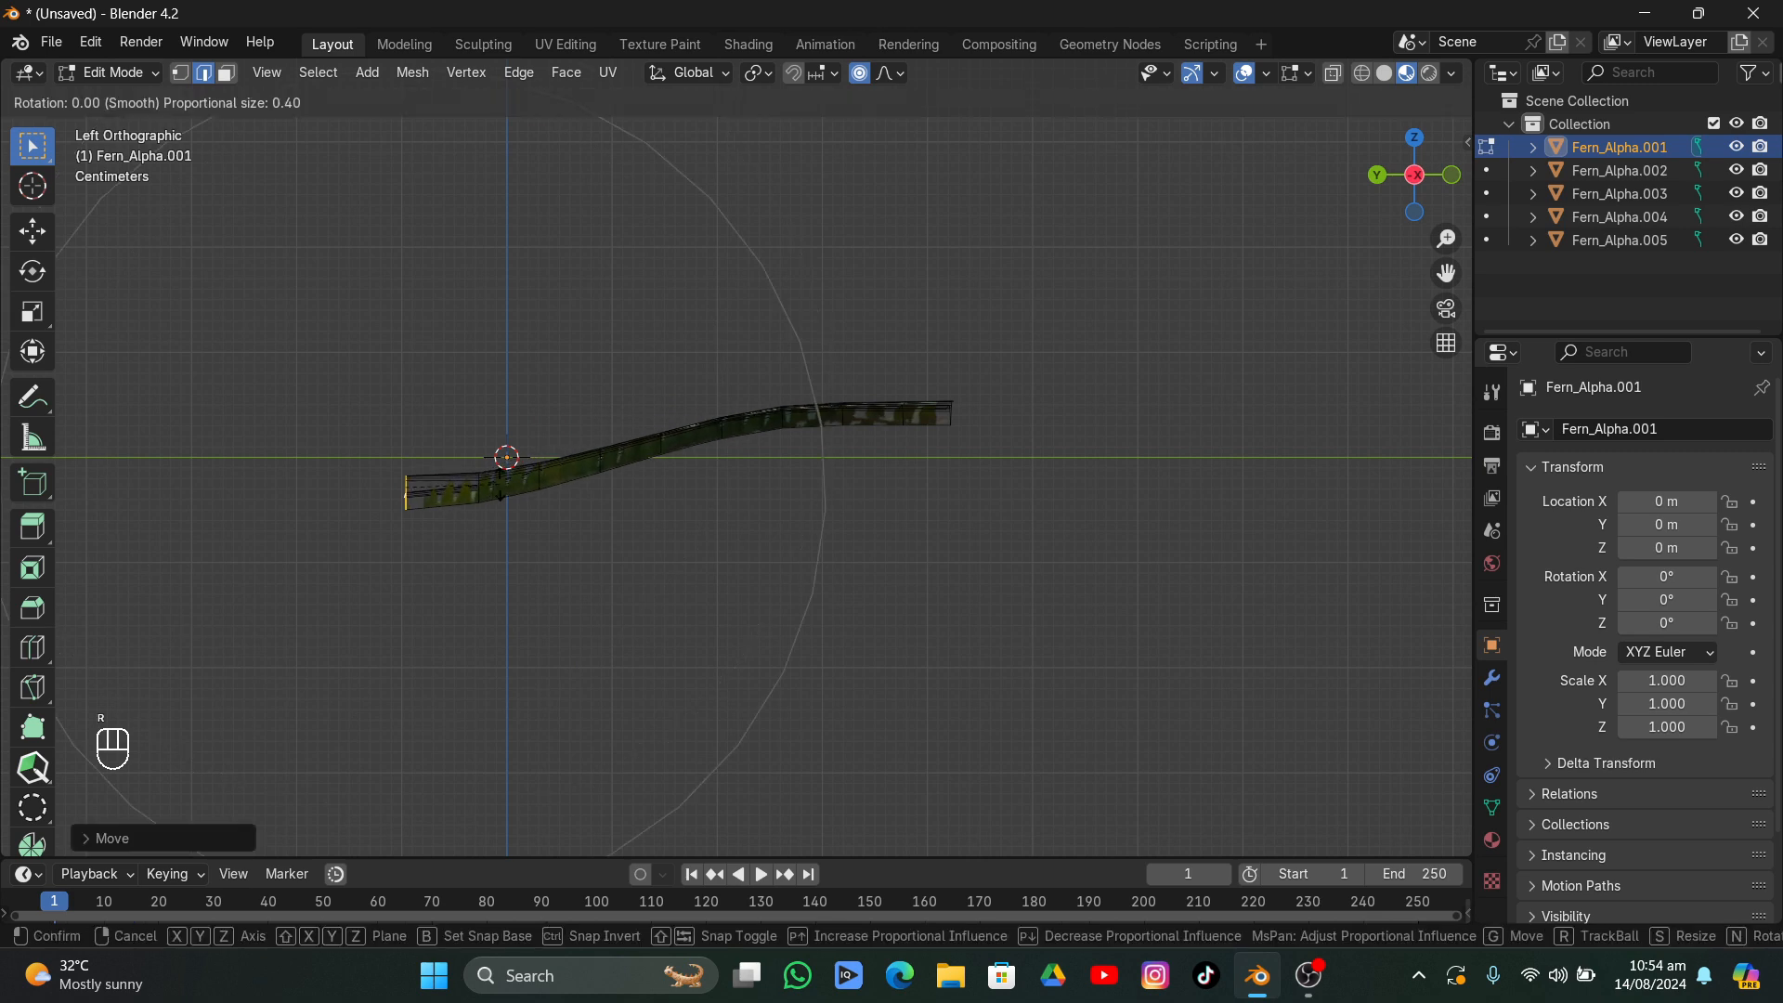
{"action": "left_click", "coordinate": [495, 416]}
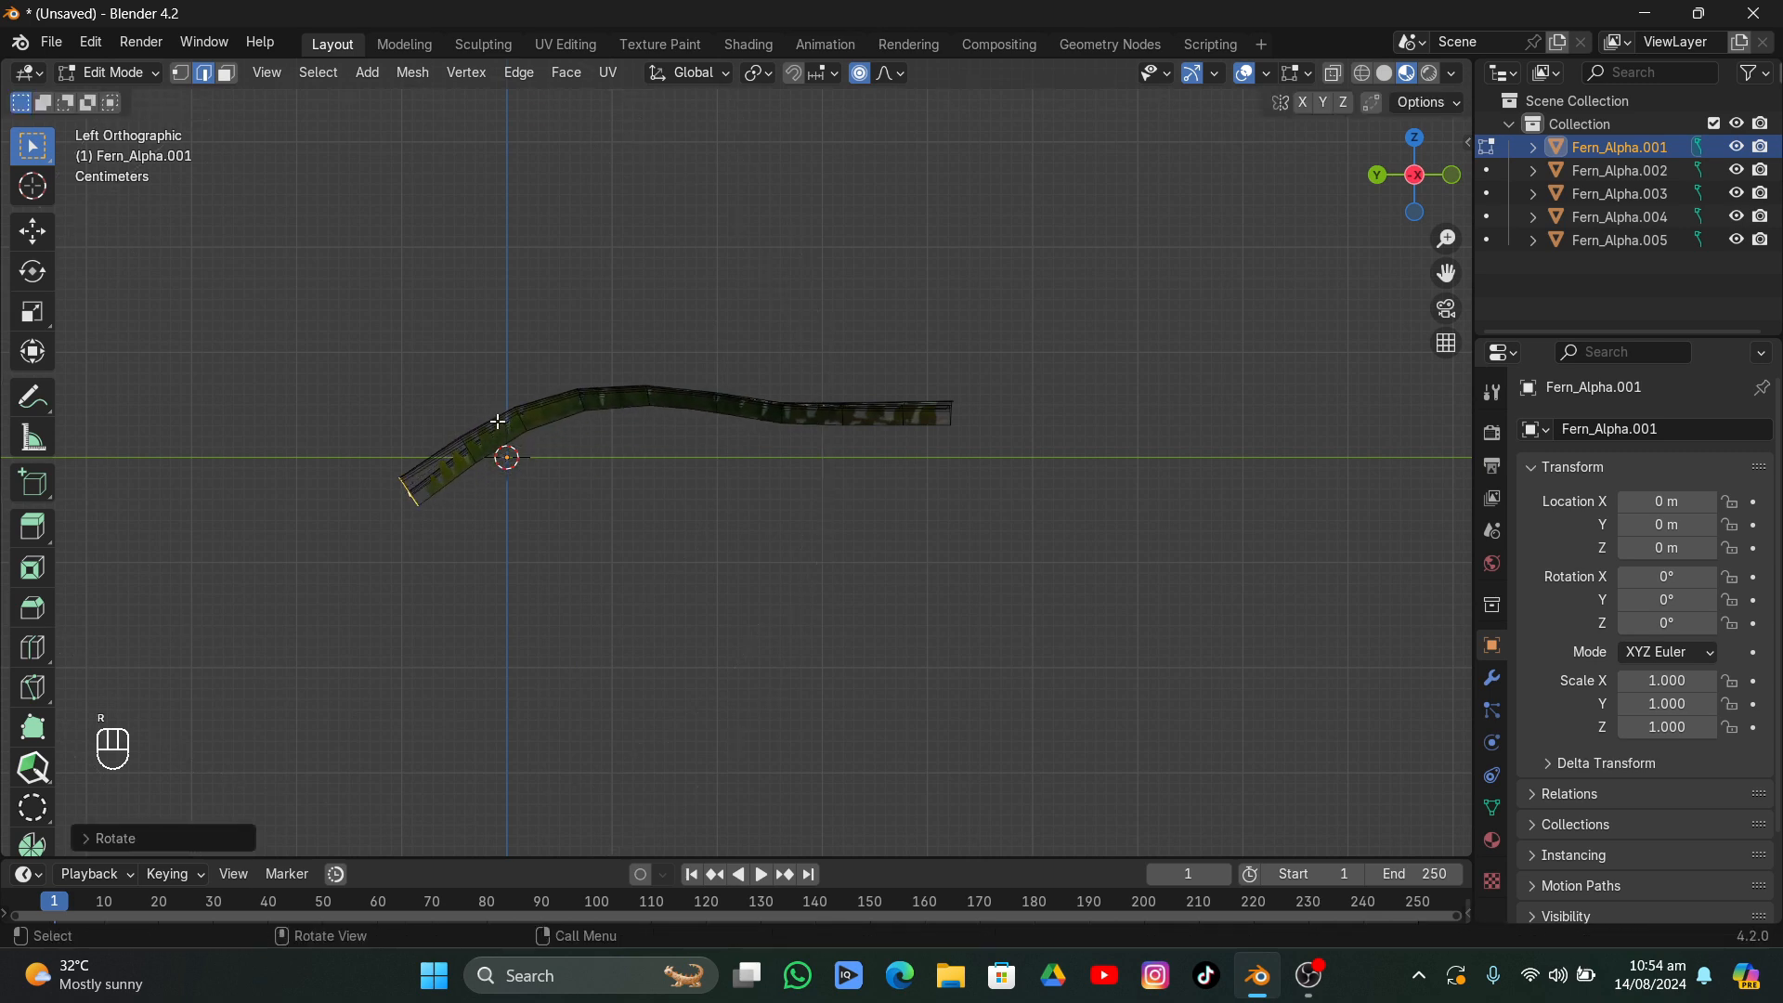
{"action": "key", "text": "g"}
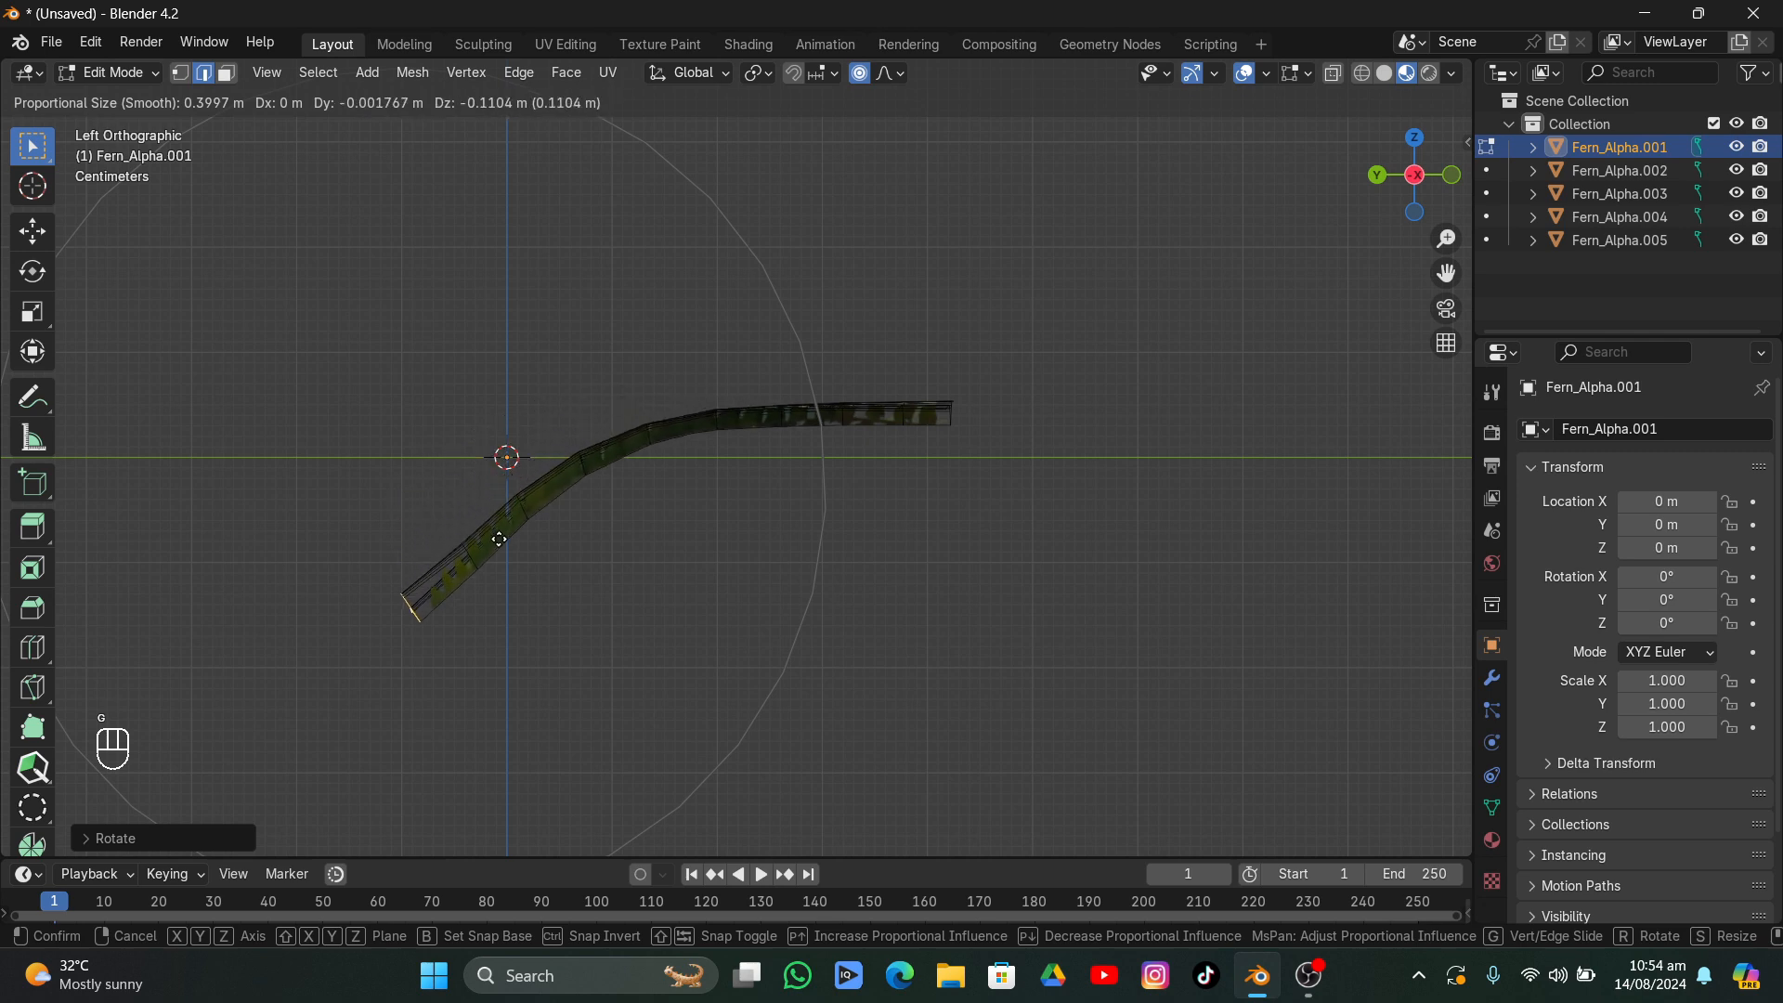
{"action": "left_click", "coordinate": [564, 542]}
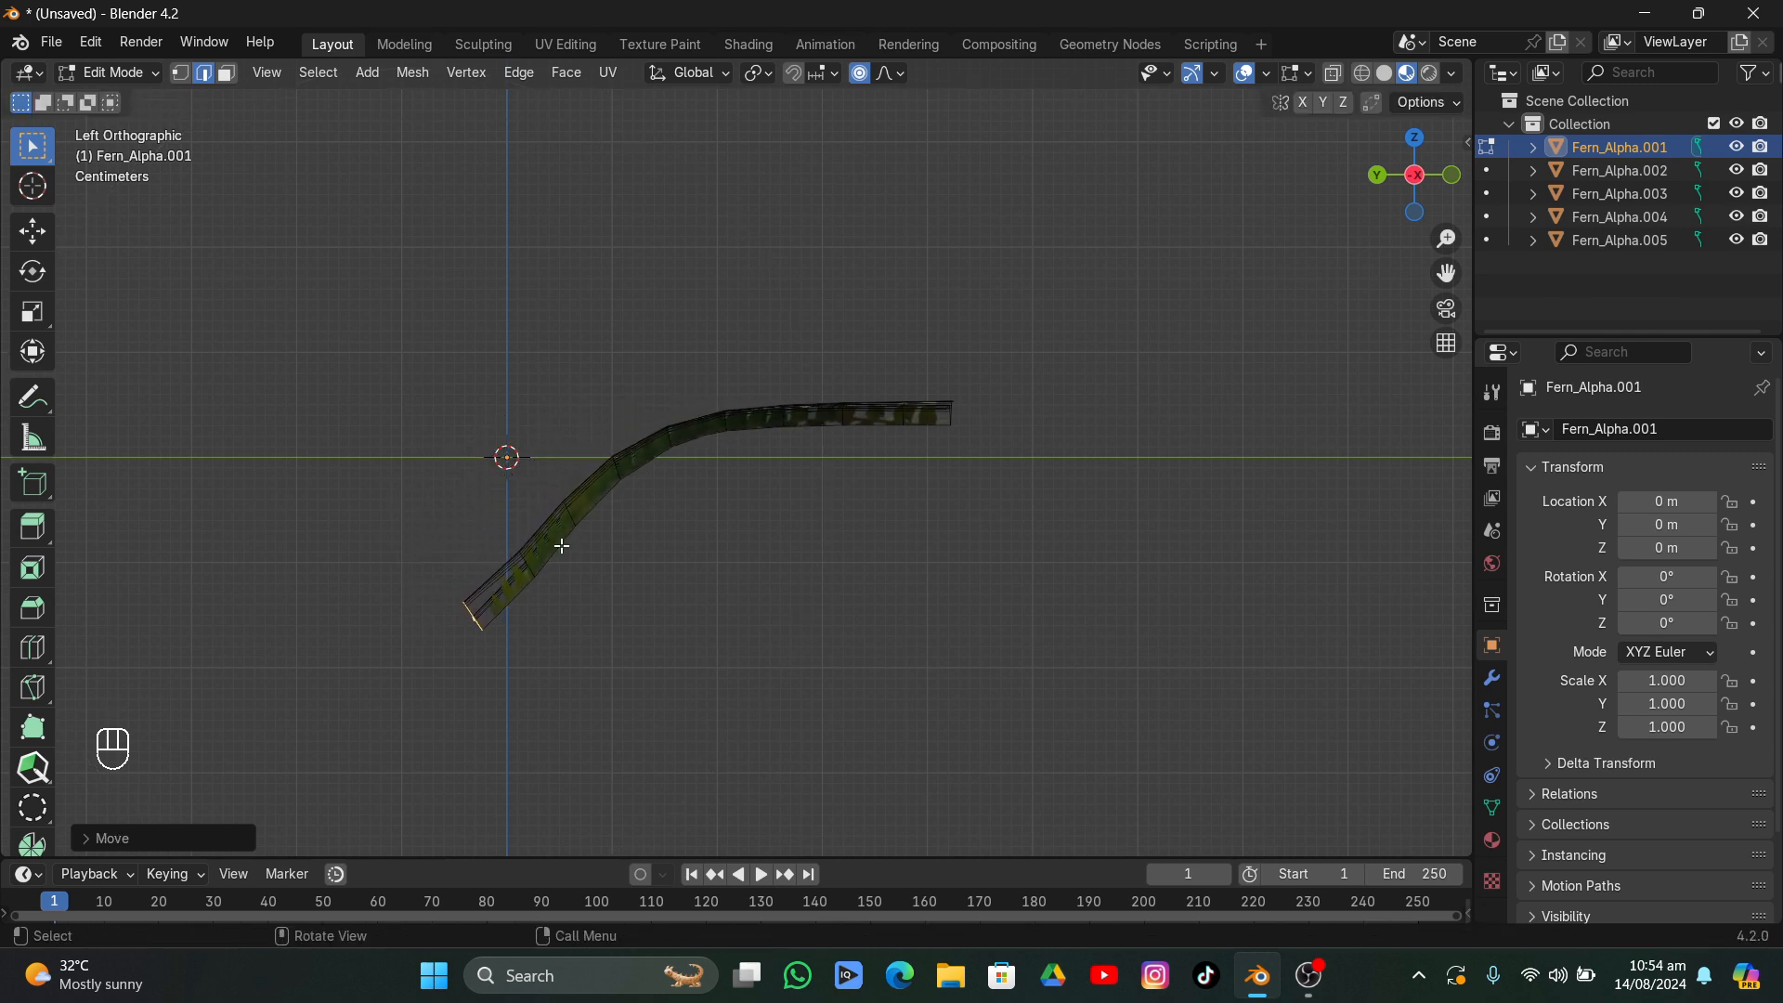
{"action": "key", "text": "r"}
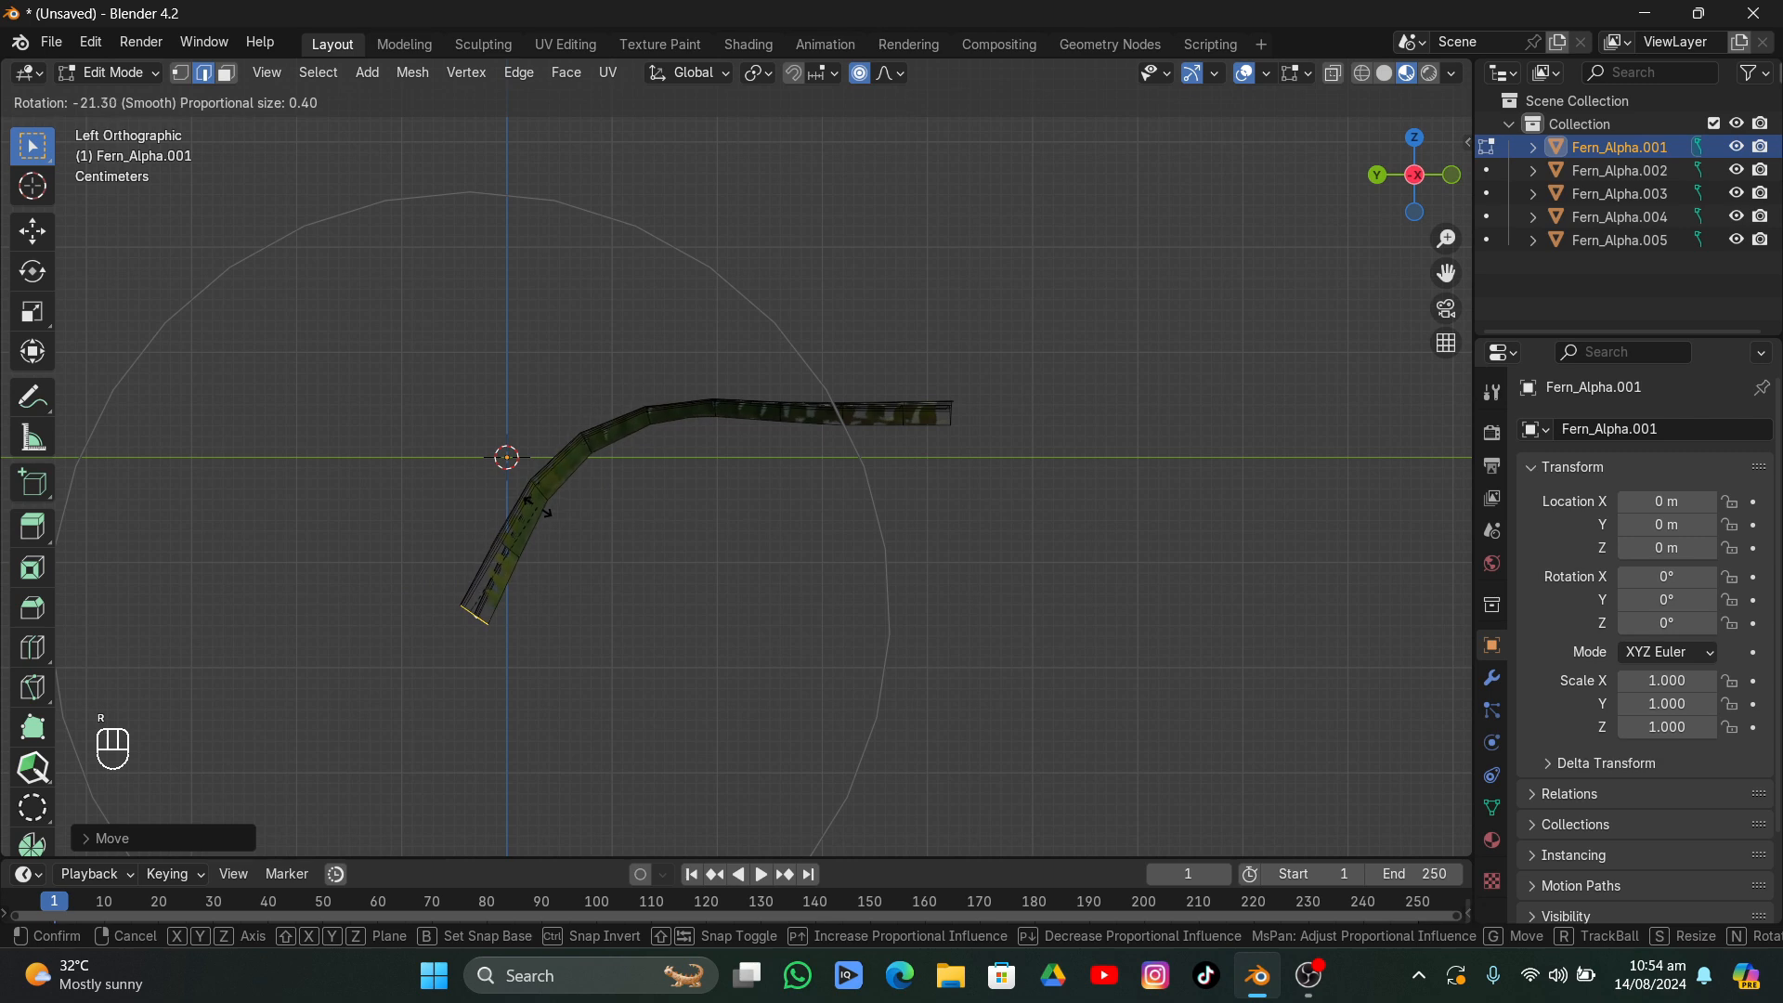
{"action": "left_click", "coordinate": [546, 524]}
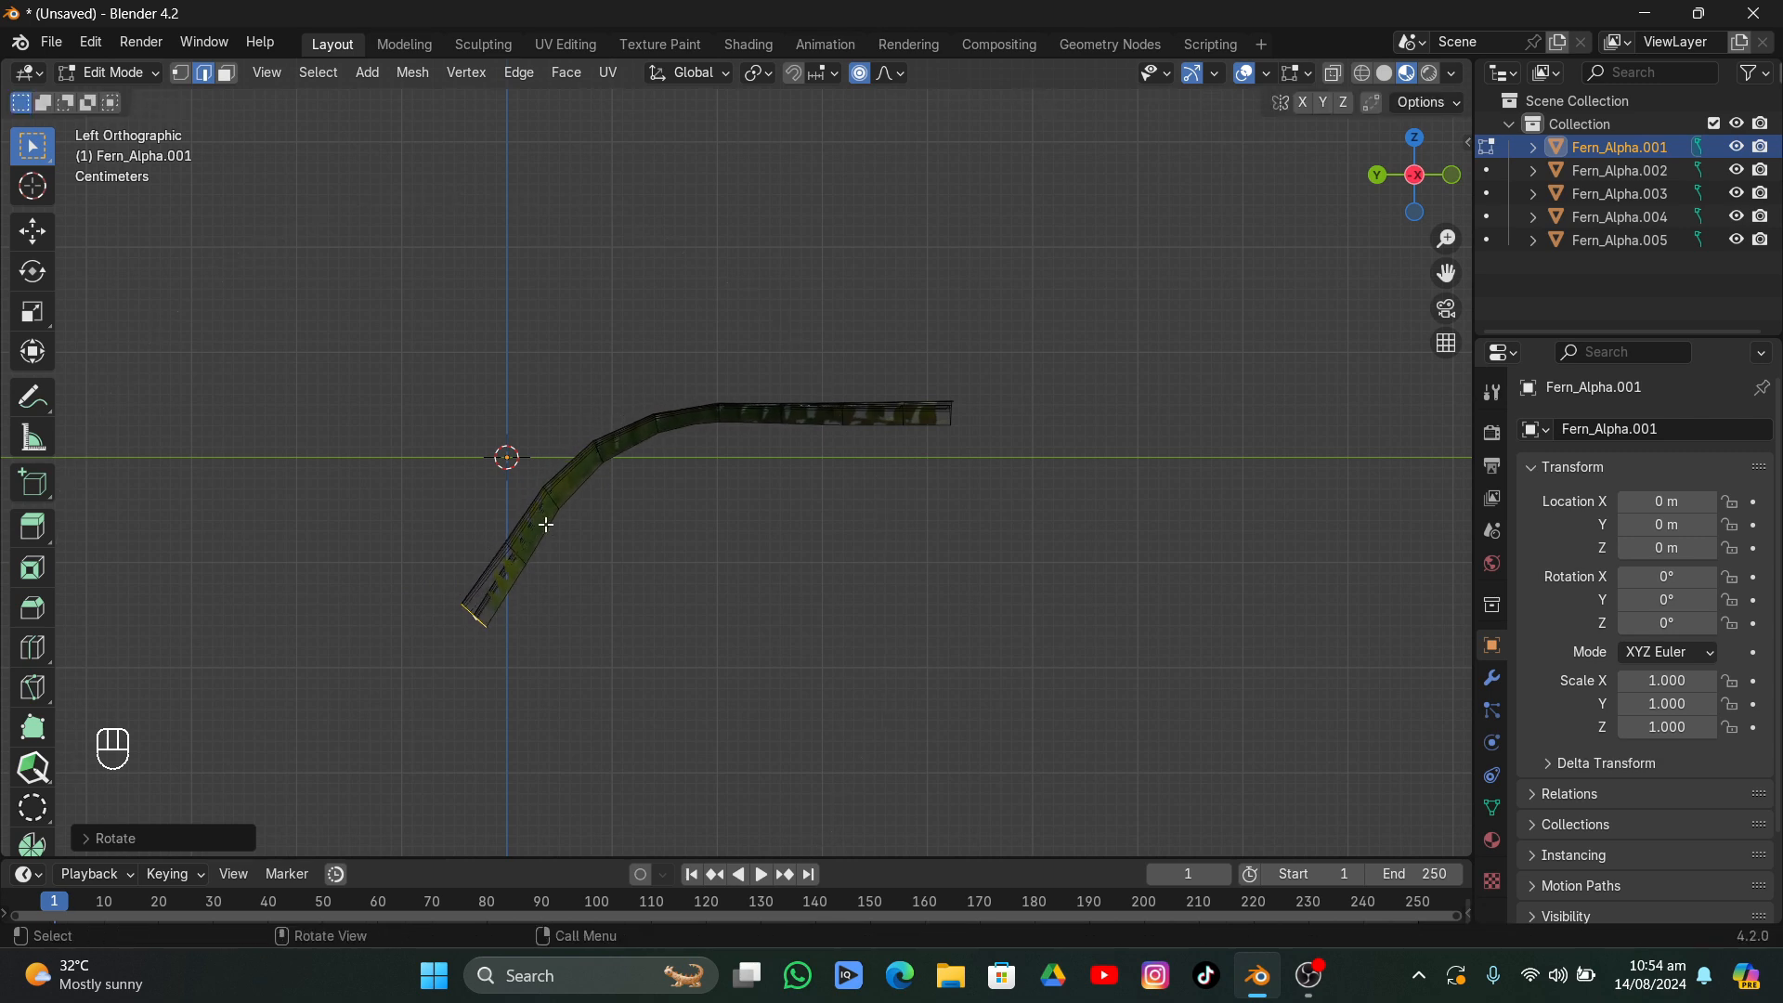
- Switch to vertex selection and snap the 3D cursor to the stem vertex at the frond's base, opposite the curved tip
{"action": "middle_click_drag", "start_coordinate": [576, 518], "coordinate": [595, 554]}
{"action": "key", "text": "Tab"}
{"action": "key", "text": "Tab"}
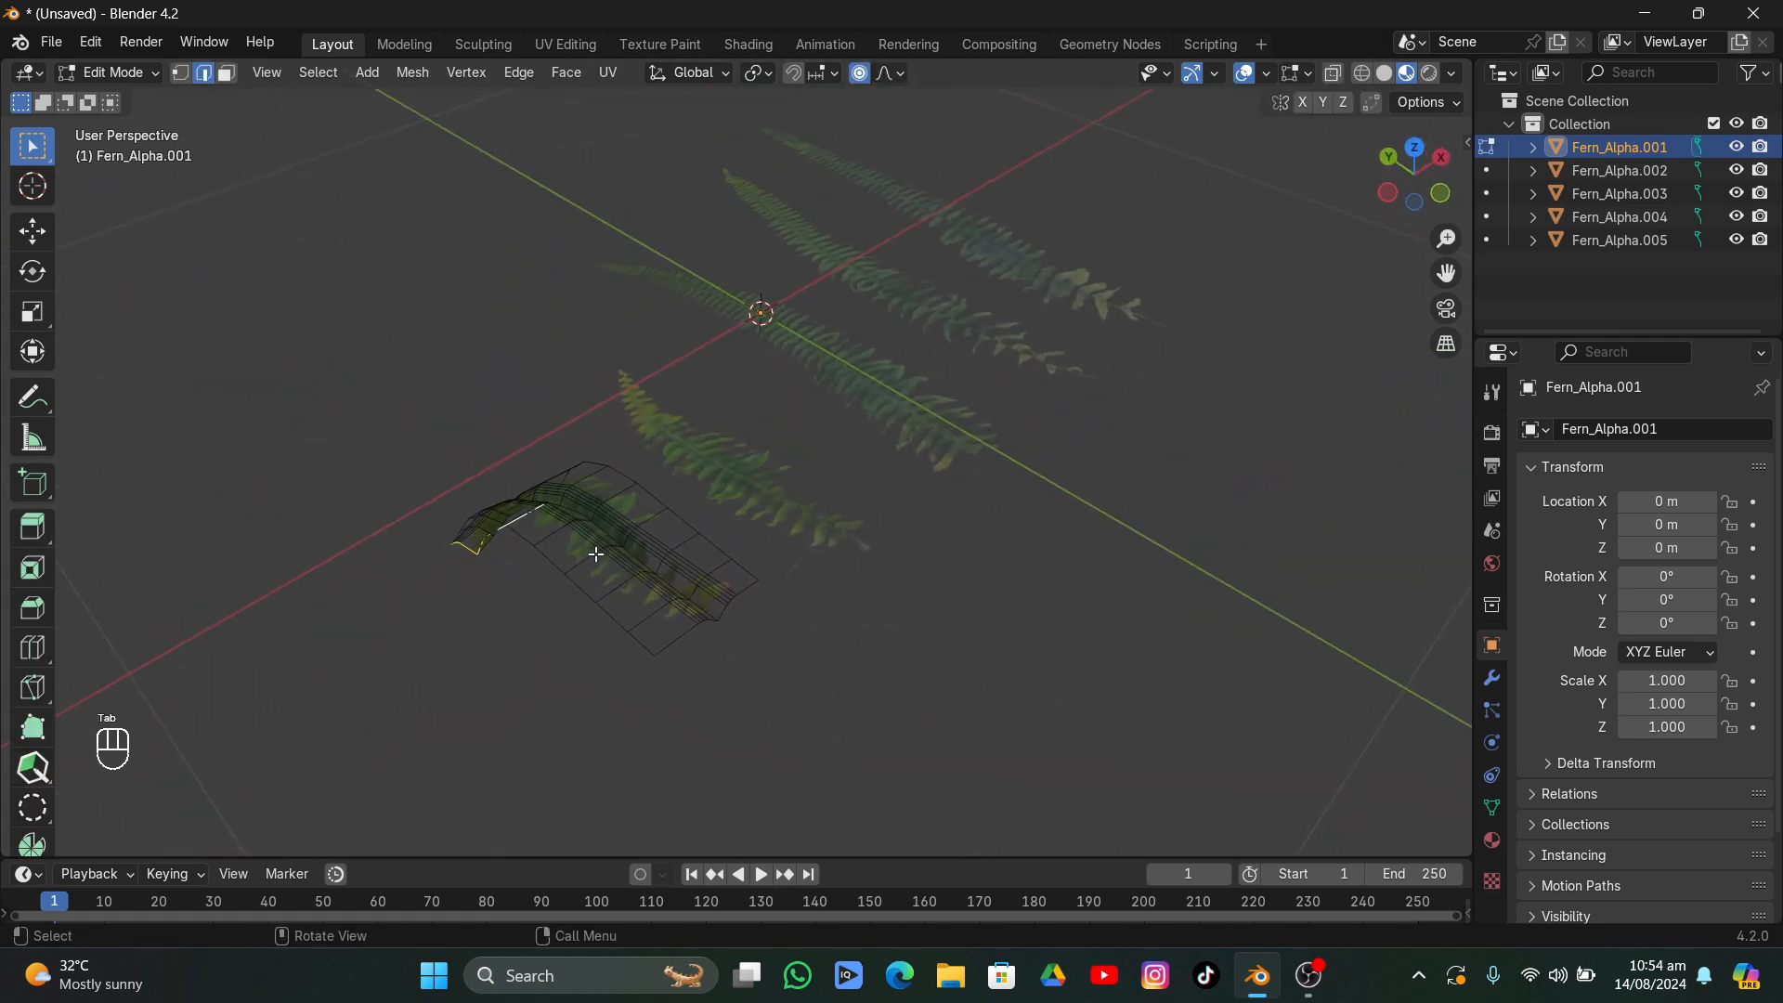
{"action": "left_click", "coordinate": [186, 72]}
{"action": "key", "text": "shift+s"}
{"action": "left_click", "coordinate": [724, 679]}
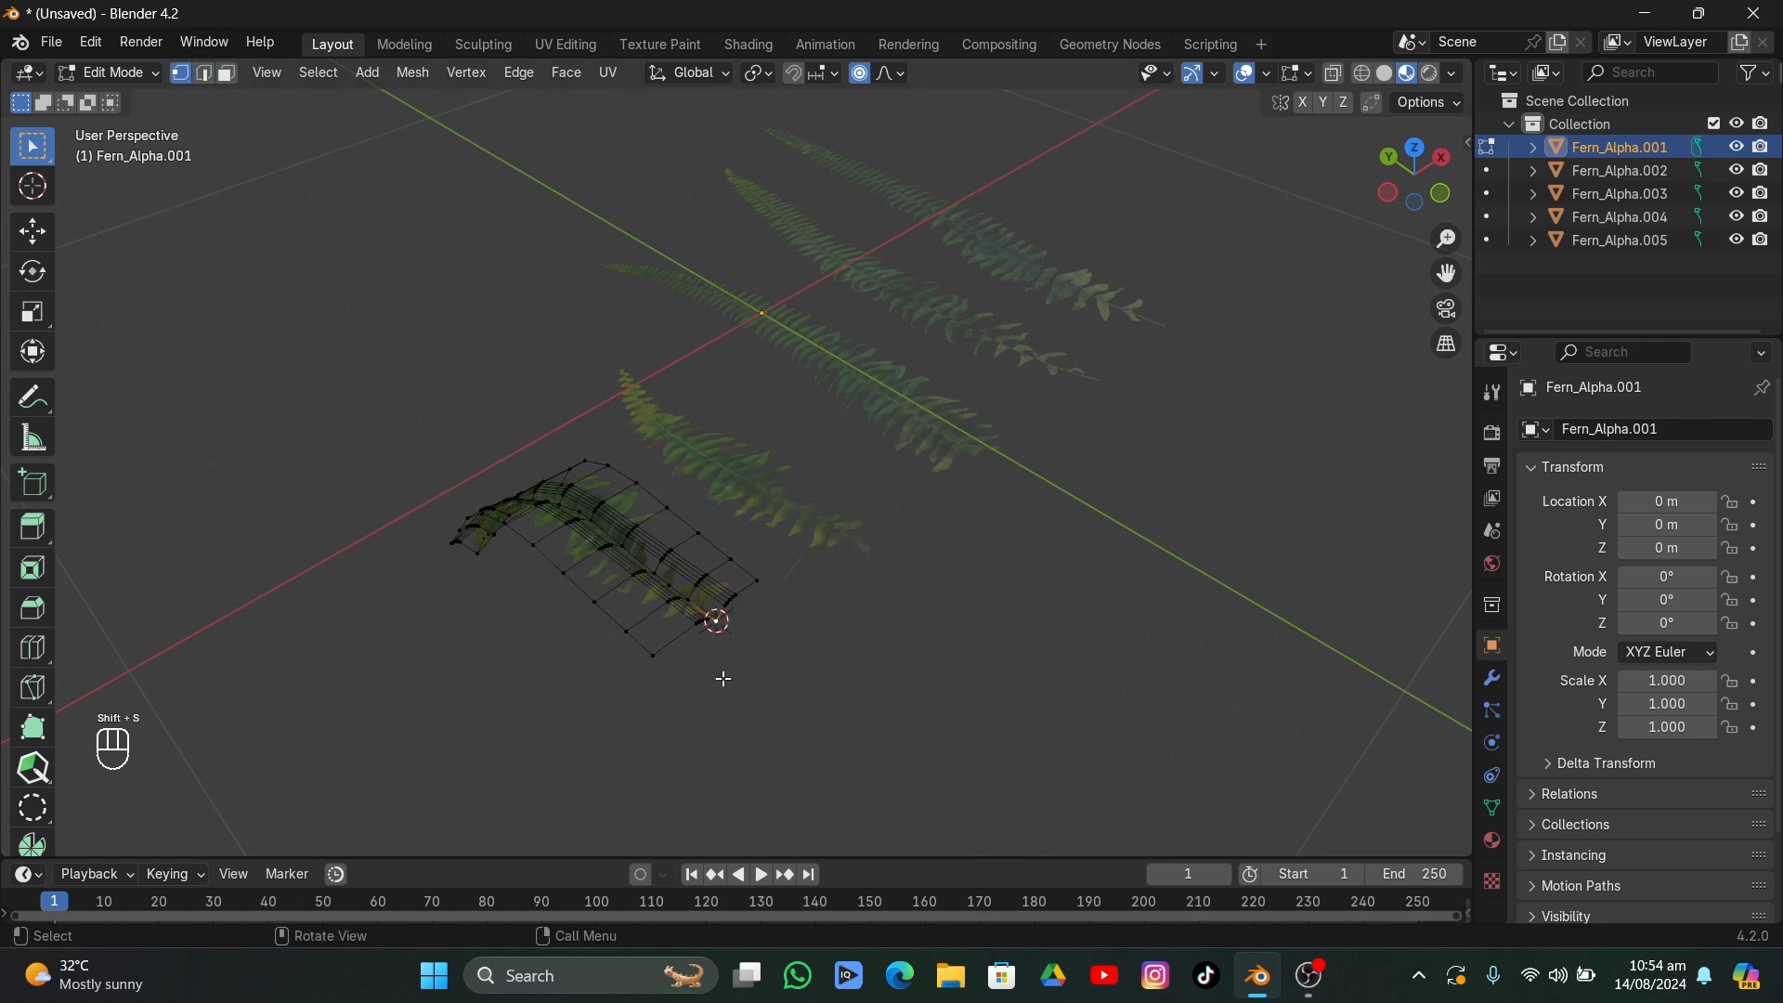
- Return to Object Mode and set the curved frond's origin to the 3D cursor
{"action": "left_click", "coordinate": [125, 75]}
{"action": "left_click", "coordinate": [126, 95]}
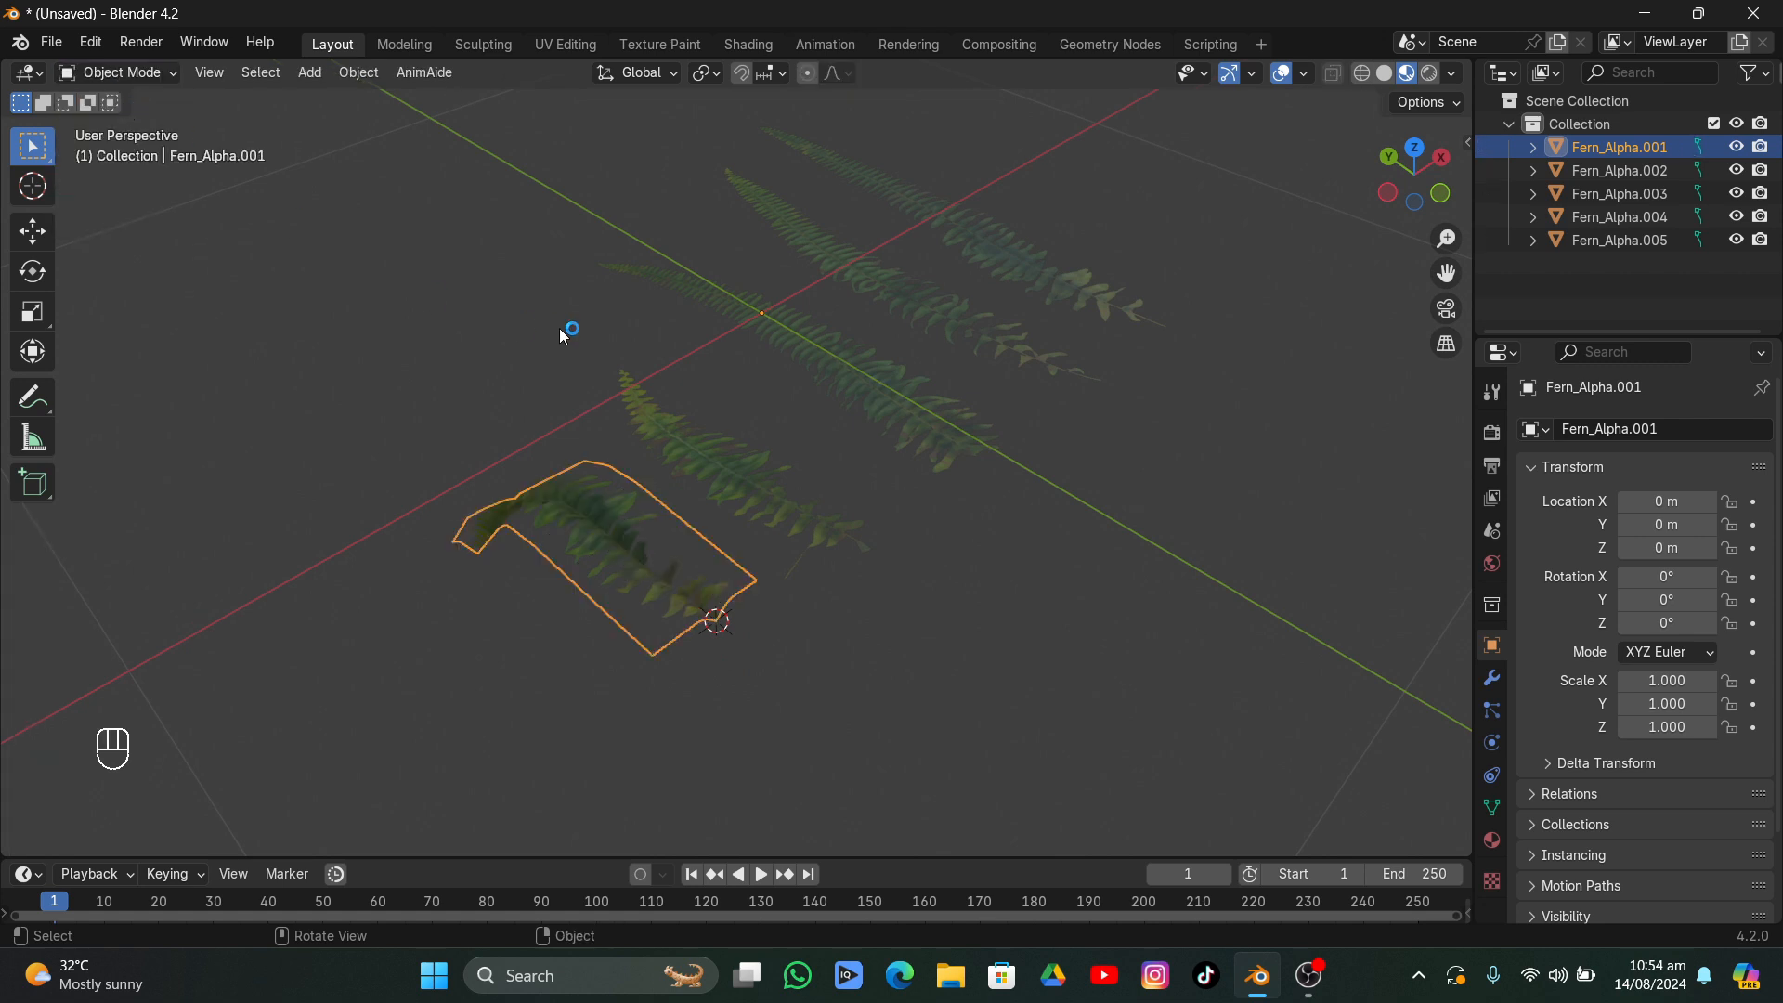
{"action": "right_click", "coordinate": [559, 327]}
{"action": "mouse_move", "coordinate": [482, 423]}
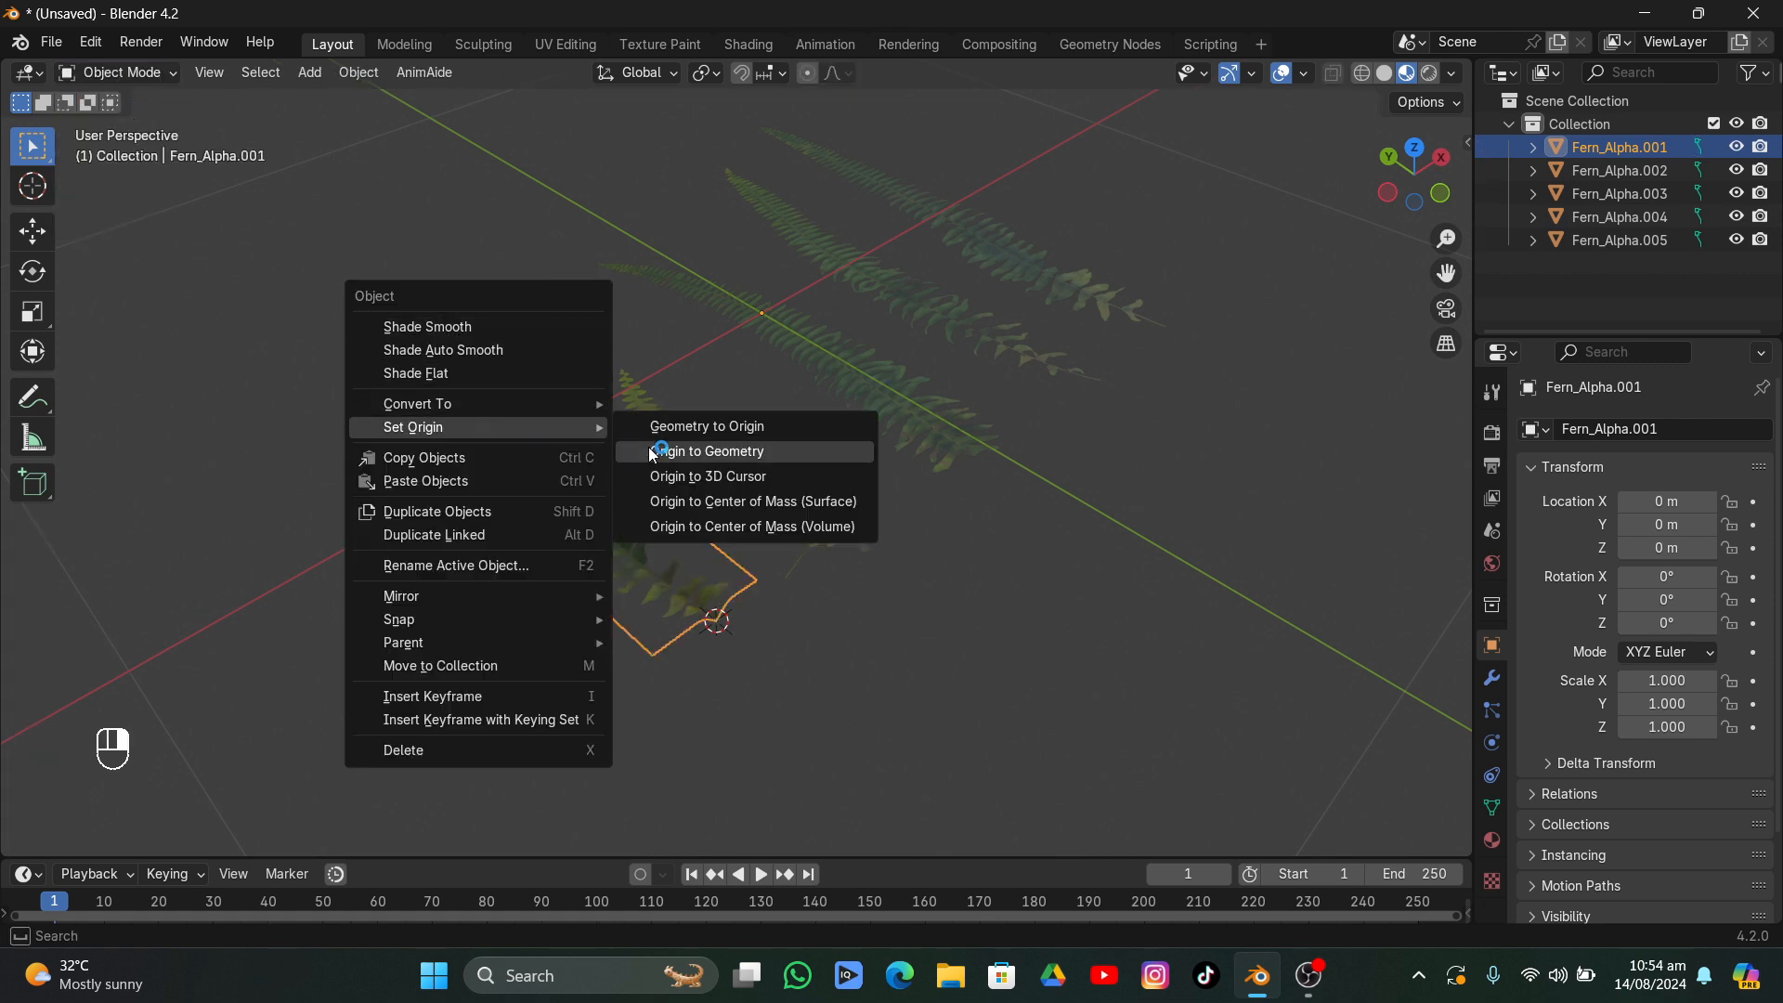
{"action": "left_click", "coordinate": [698, 476]}
- Rotate the curved frond about 71° around the global X axis so it stands up from its base
{"action": "middle_click_drag", "start_coordinate": [686, 548], "coordinate": [685, 548]}
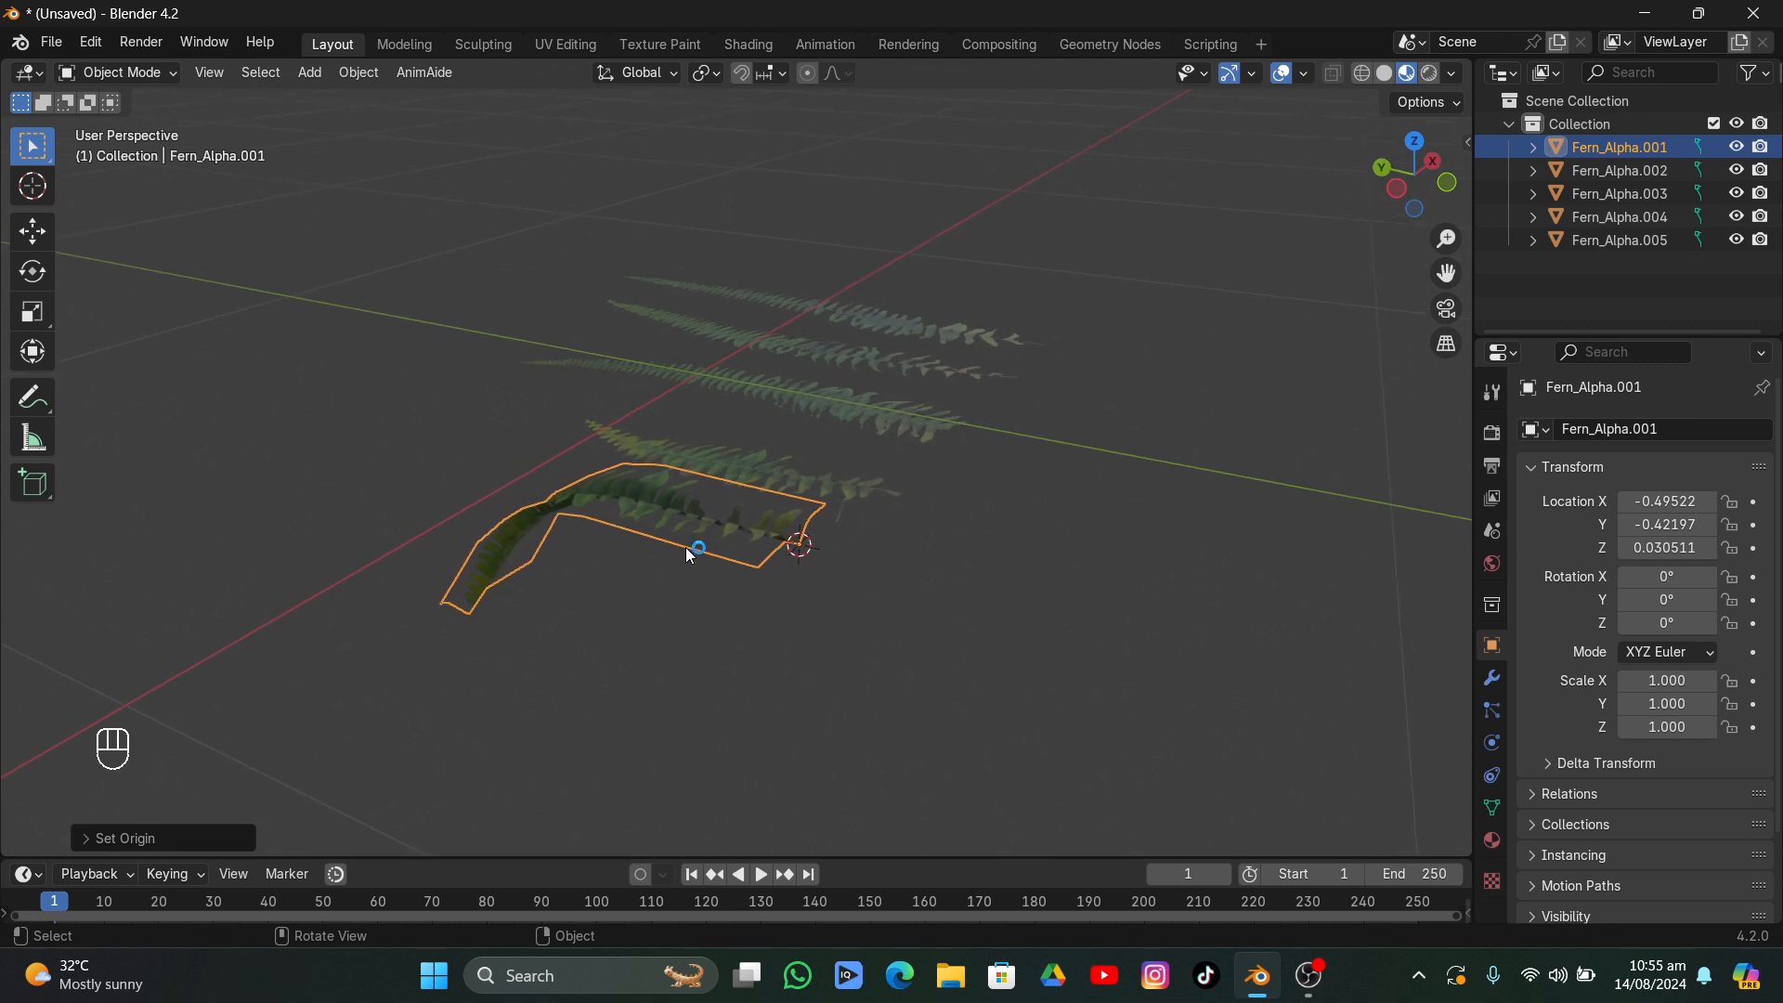
{"action": "key", "text": "r"}
{"action": "key", "text": "x"}
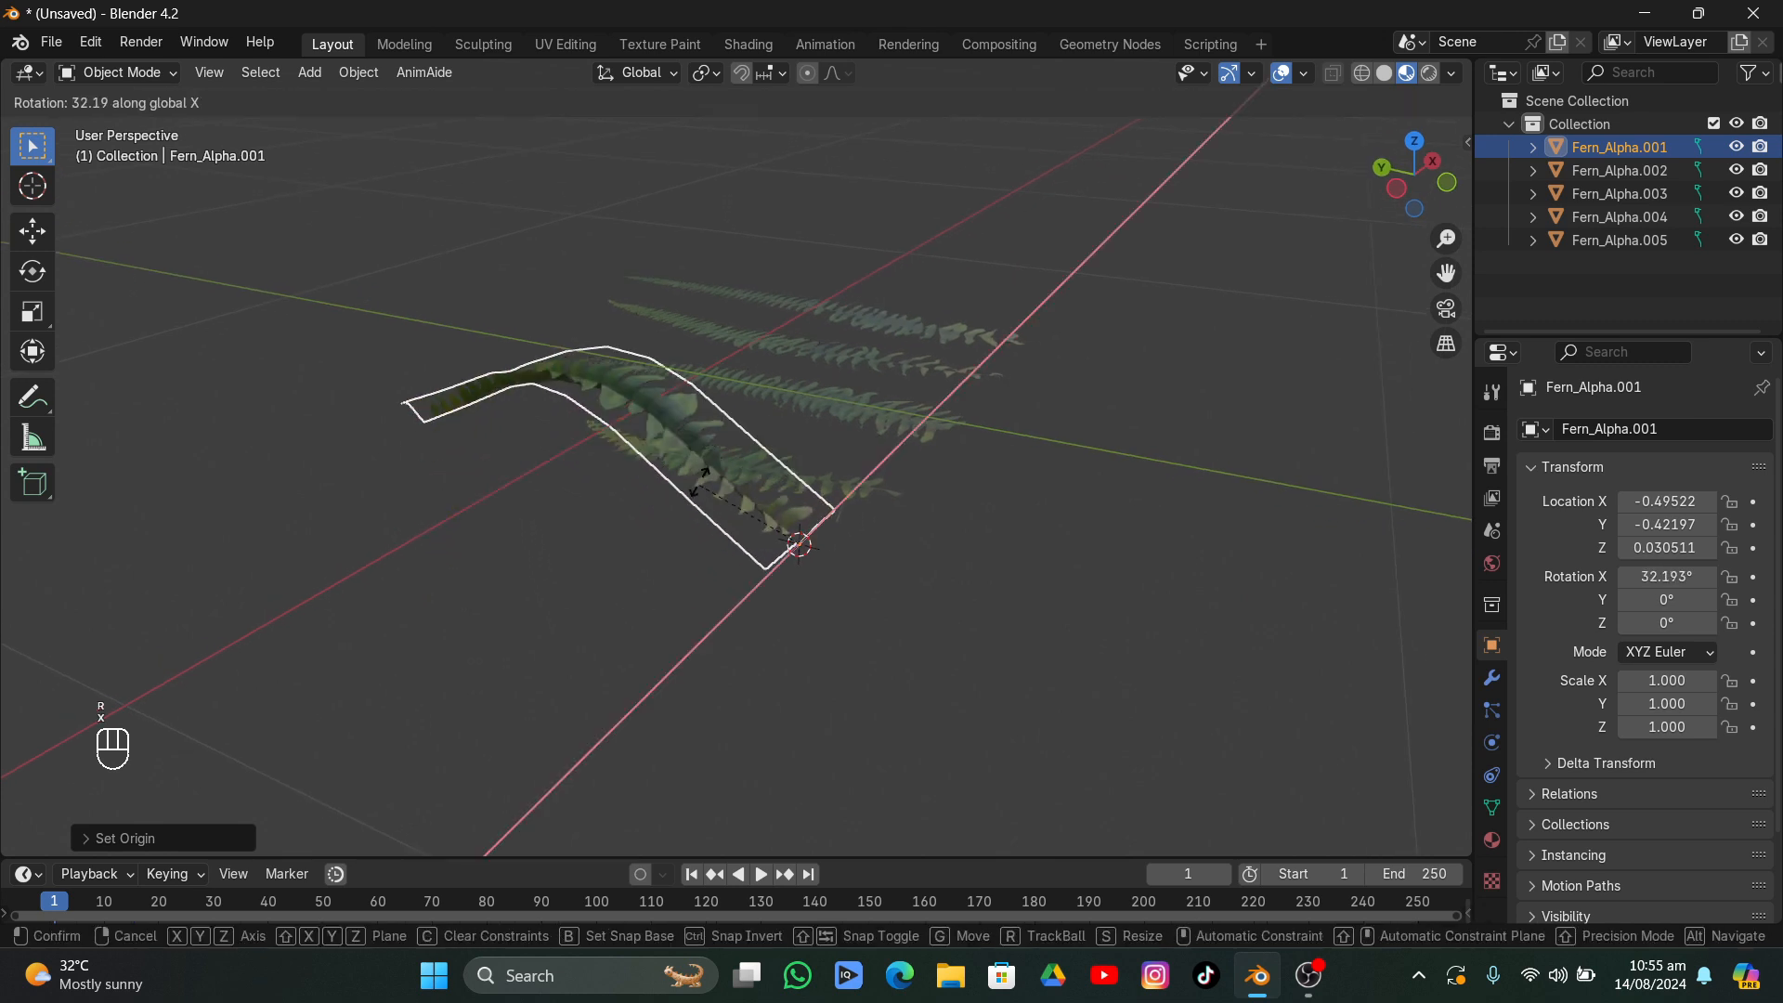
{"action": "left_click", "coordinate": [760, 443]}
{"action": "middle_click_drag", "start_coordinate": [761, 441], "coordinate": [761, 441]}
{"action": "left_click", "coordinate": [707, 279]}
{"action": "middle_click_drag", "start_coordinate": [708, 277], "coordinate": [705, 275]}
- Reselect the upright curved frond and apply smooth shading to it
{"action": "left_click", "coordinate": [727, 512]}
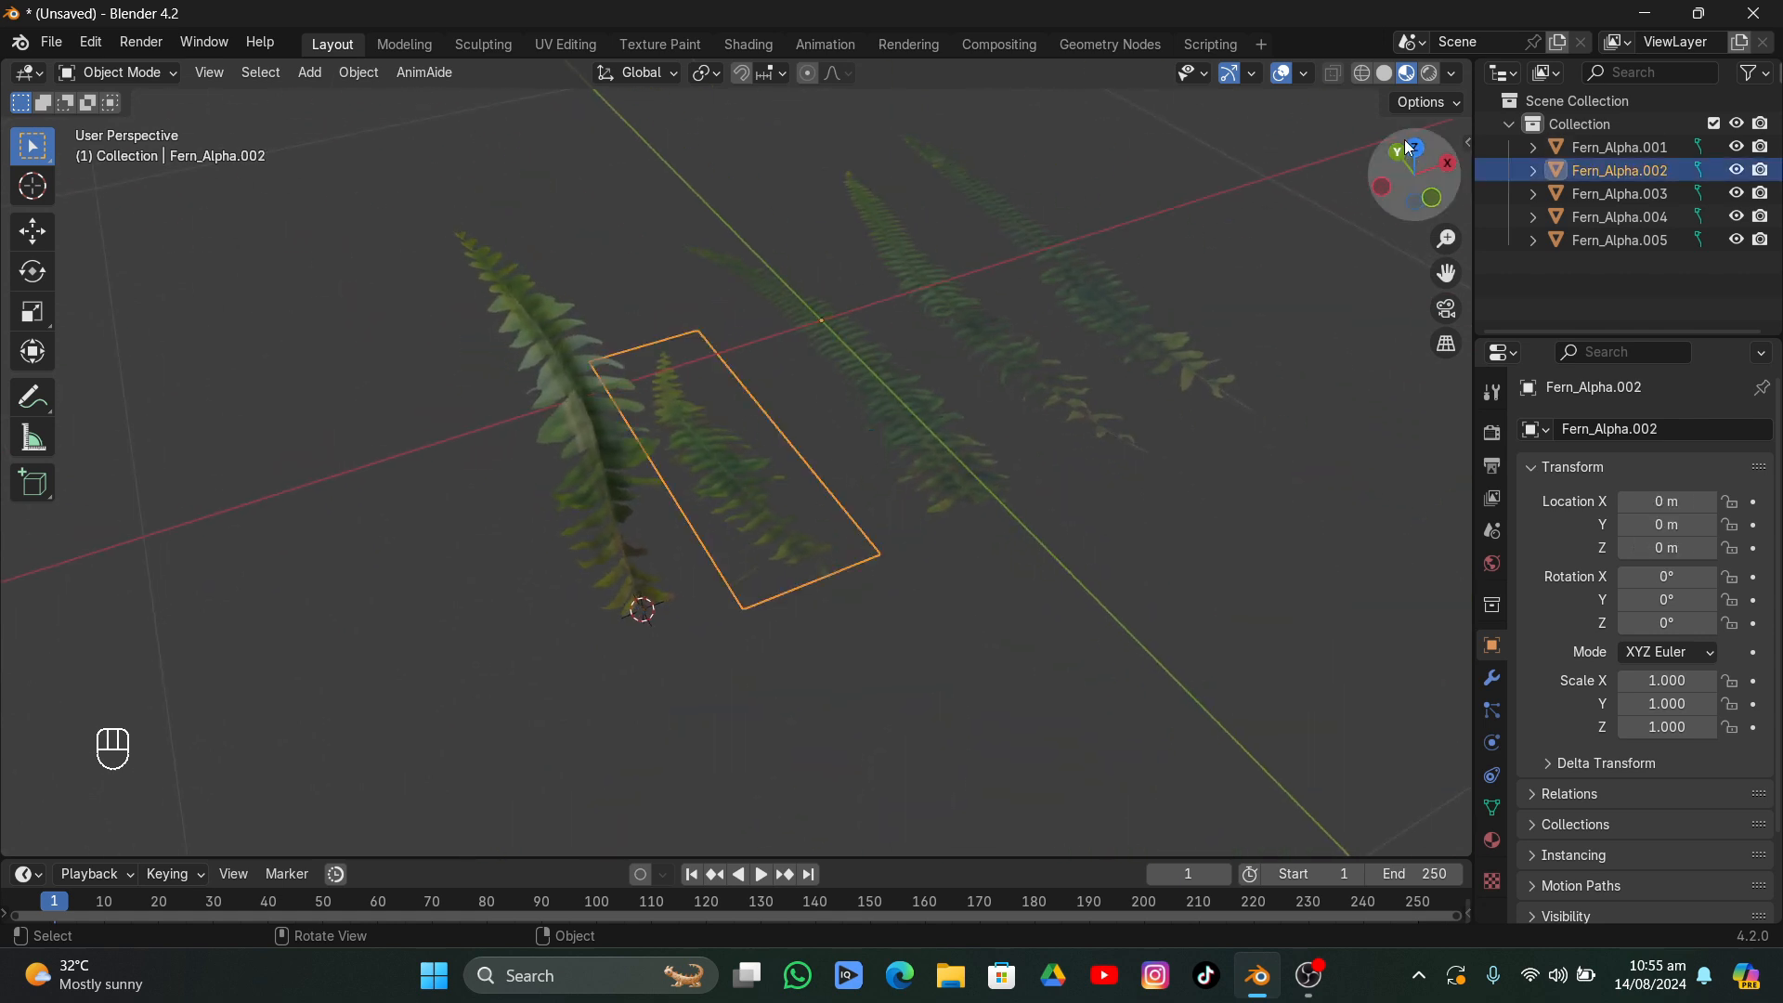
{"action": "left_click", "coordinate": [573, 362]}
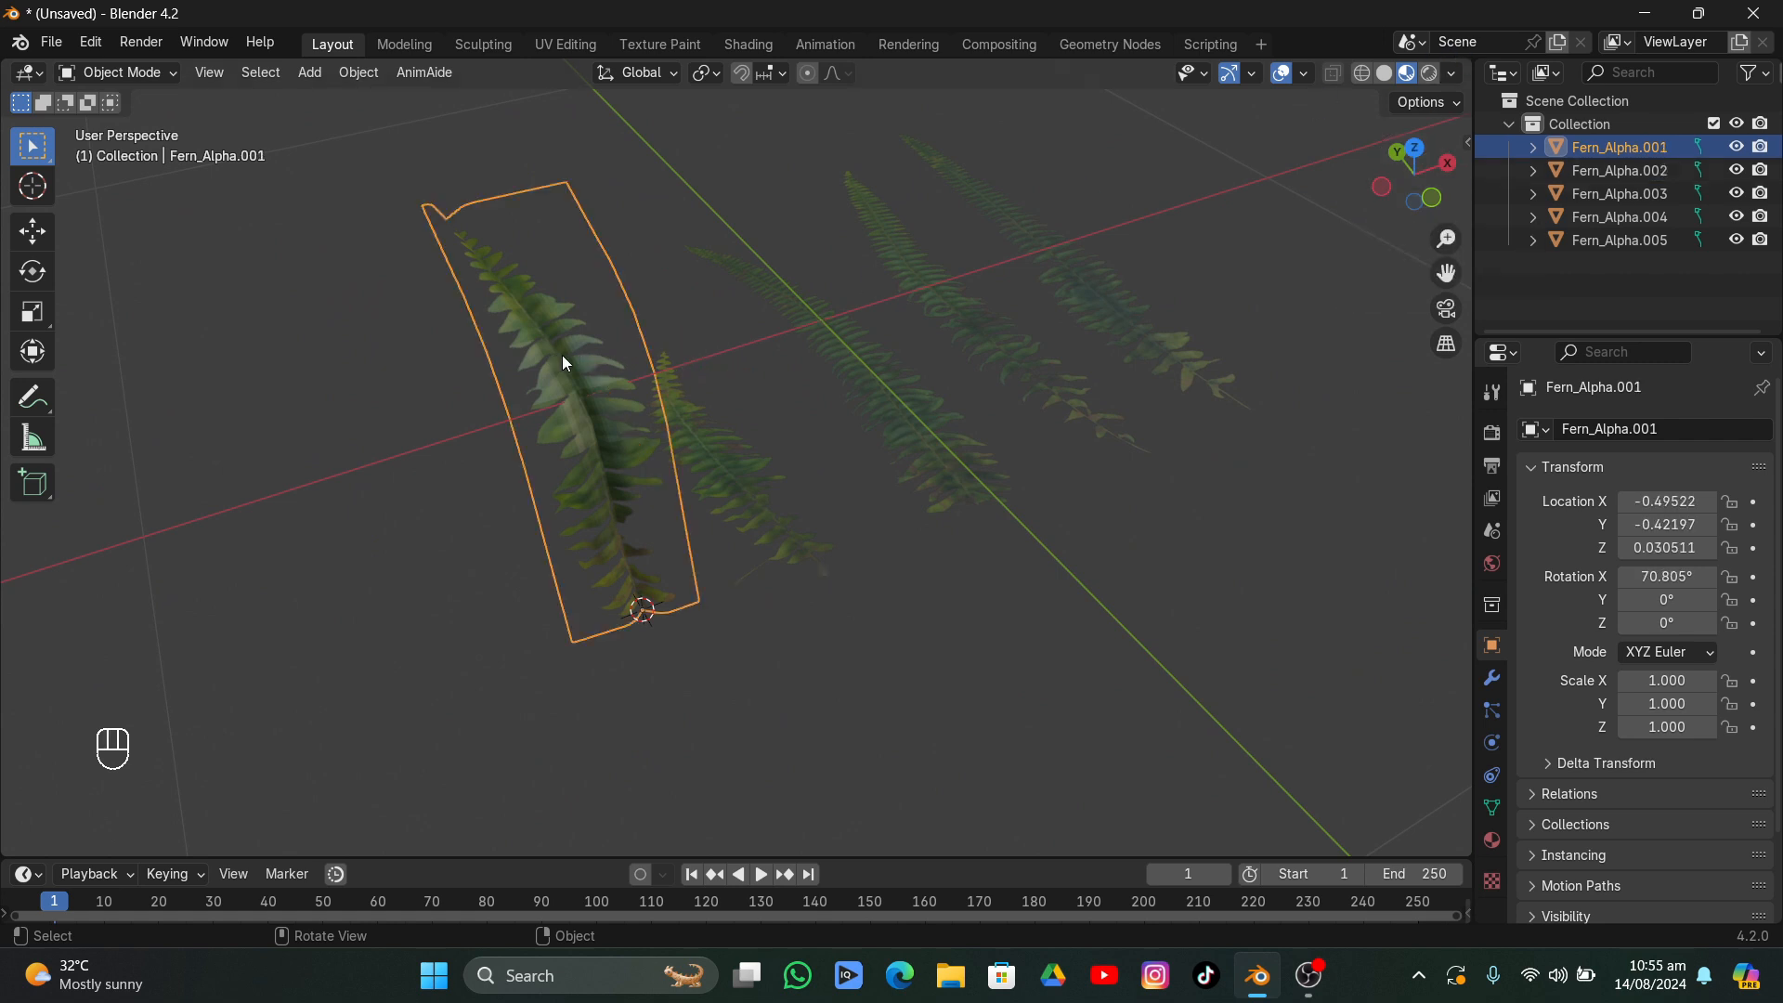
{"action": "middle_click_drag", "start_coordinate": [565, 359], "coordinate": [688, 345]}
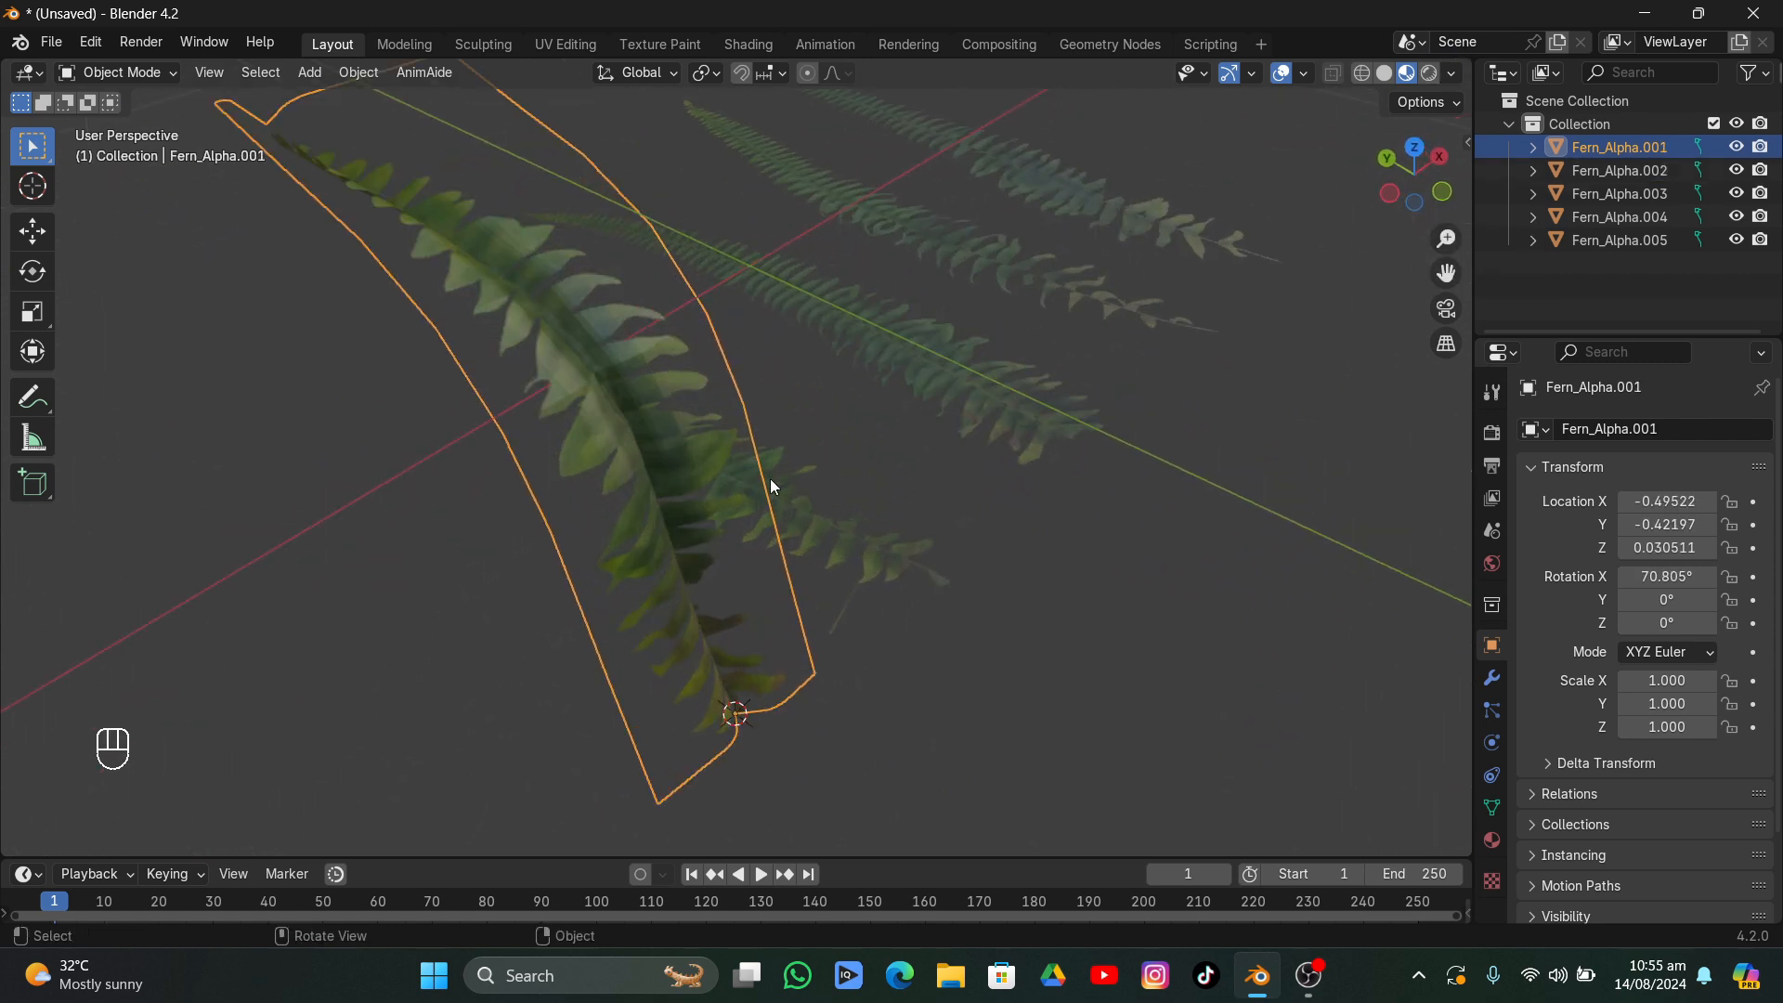
{"action": "left_click", "coordinate": [891, 451]}
{"action": "left_click", "coordinate": [966, 367]}
{"action": "left_click", "coordinate": [603, 362]}
{"action": "right_click", "coordinate": [602, 276]}
{"action": "left_click", "coordinate": [552, 181]}
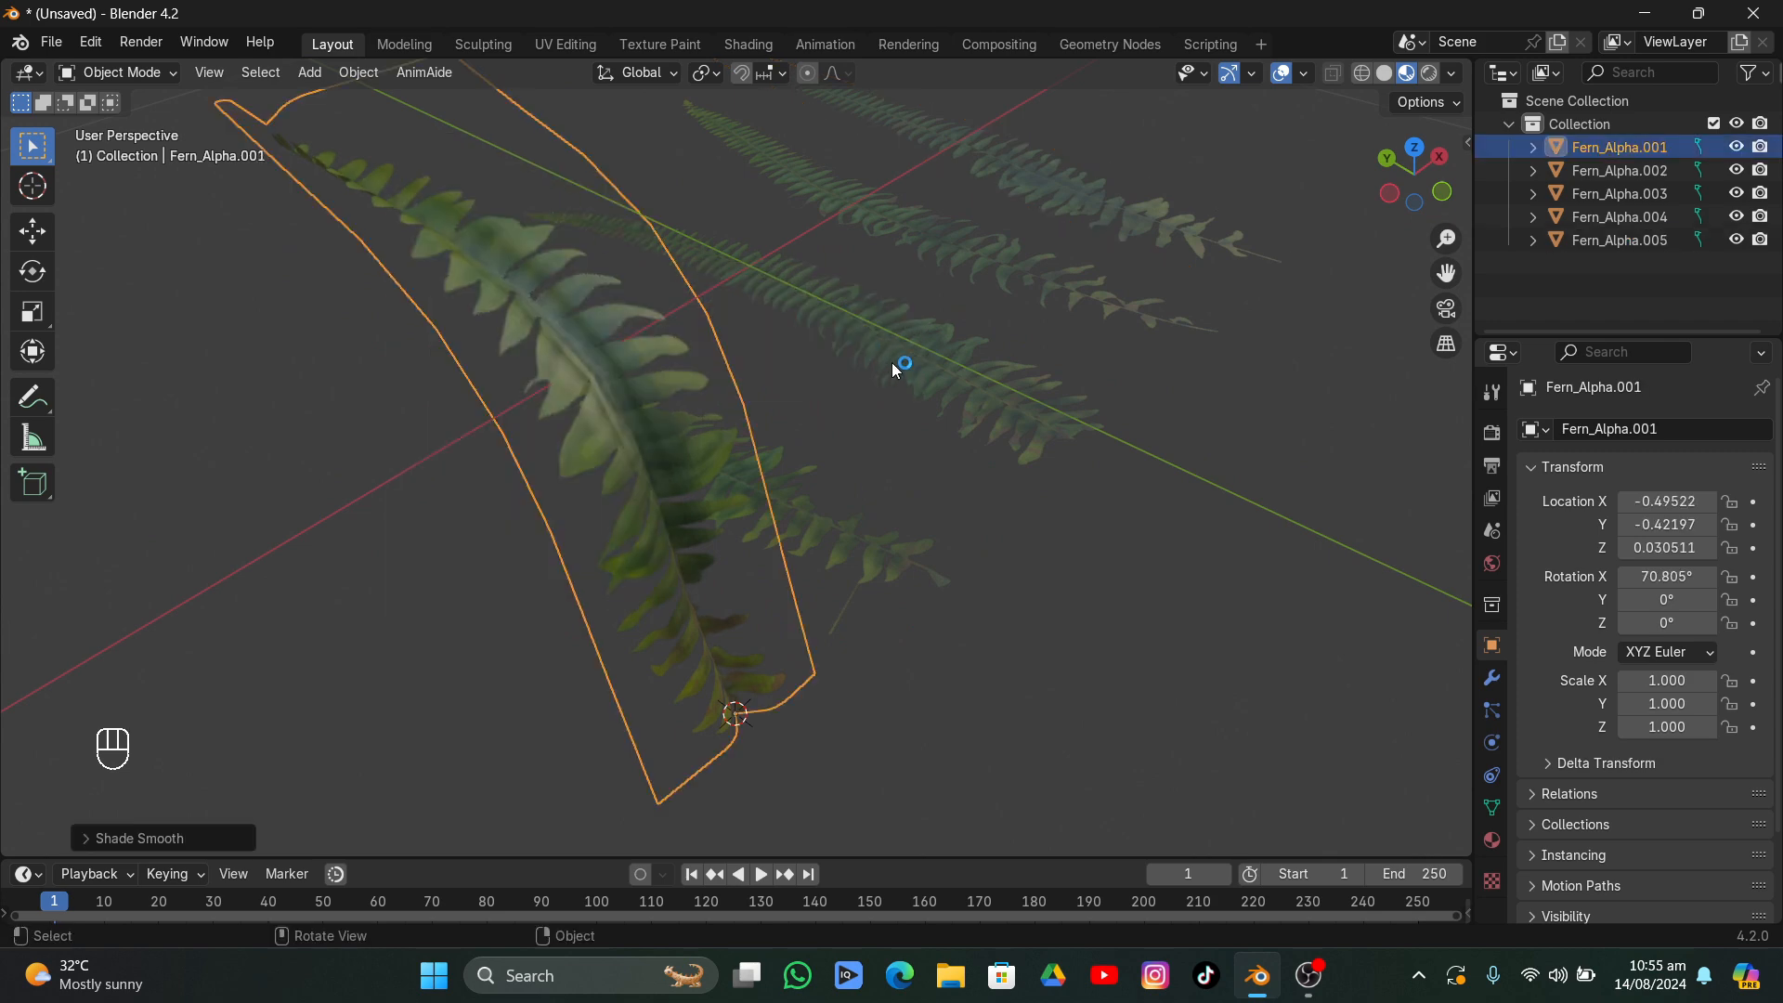
- Split the 3D viewport into two side-by-side areas
{"action": "middle_click_drag", "start_coordinate": [899, 366], "coordinate": [836, 307]}
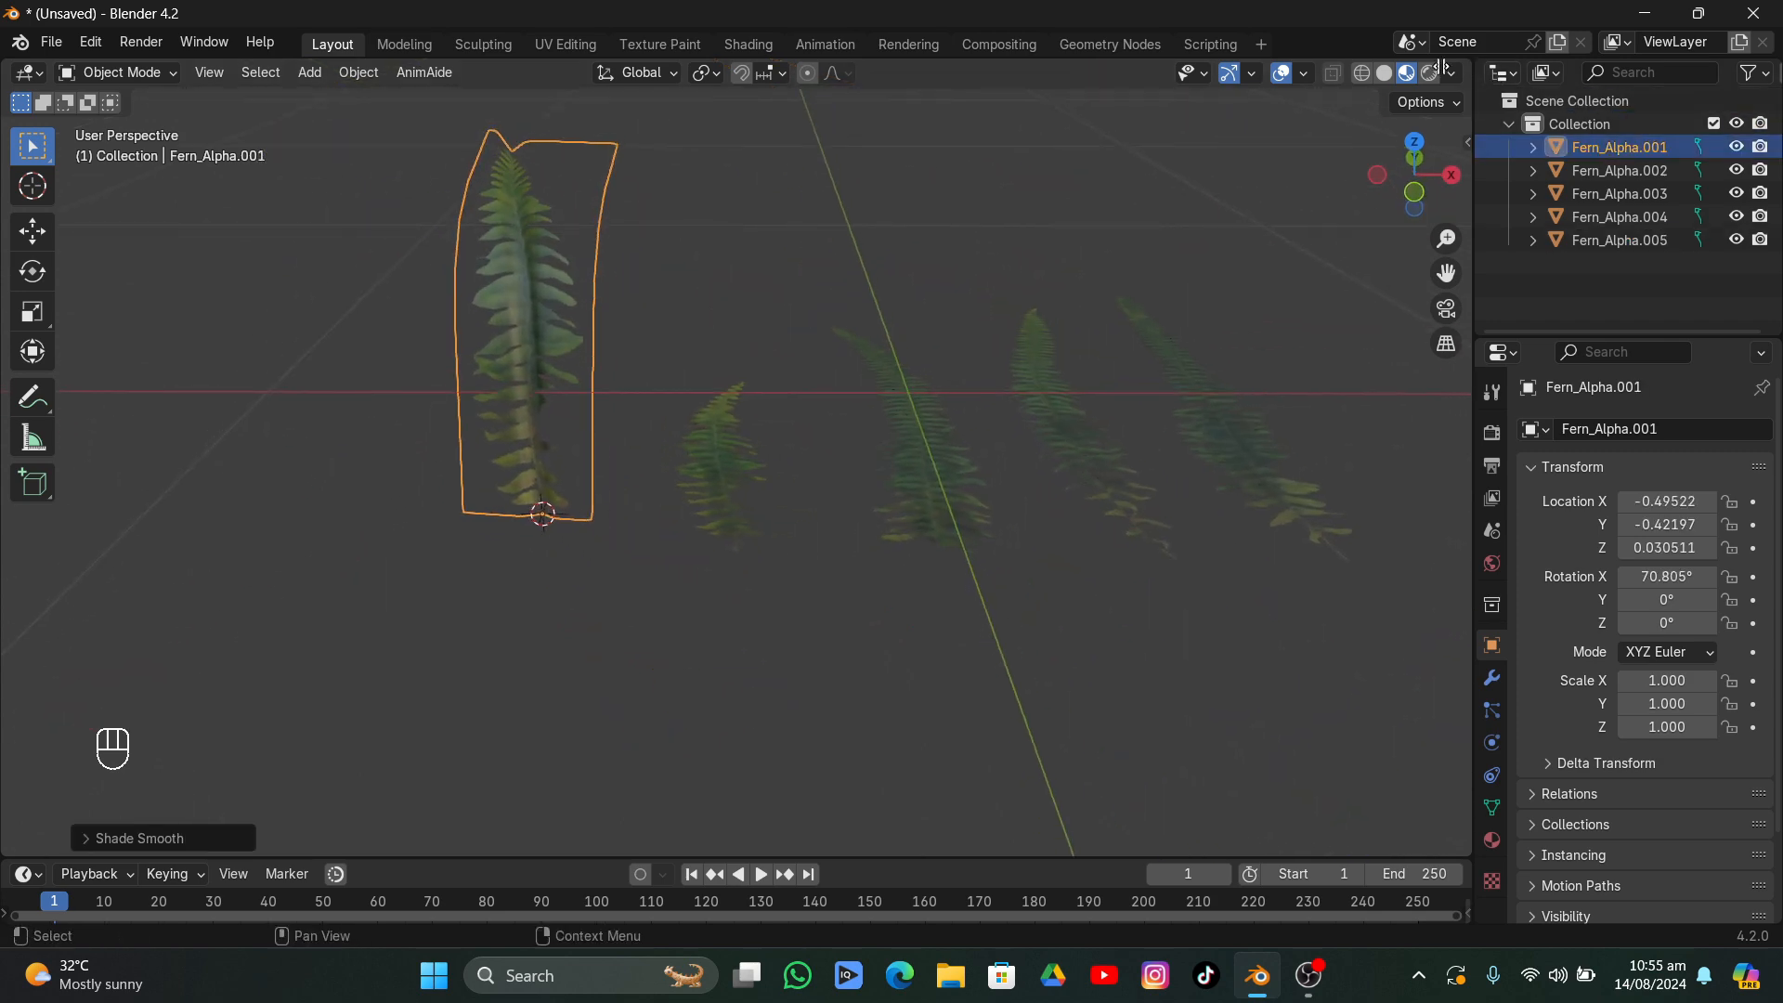
{"action": "left_click_drag", "start_coordinate": [1468, 62], "coordinate": [871, 185]}
- Save the project as "fern" in the tutorial\Natural\Fern folder
{"action": "left_click", "coordinate": [41, 47]}
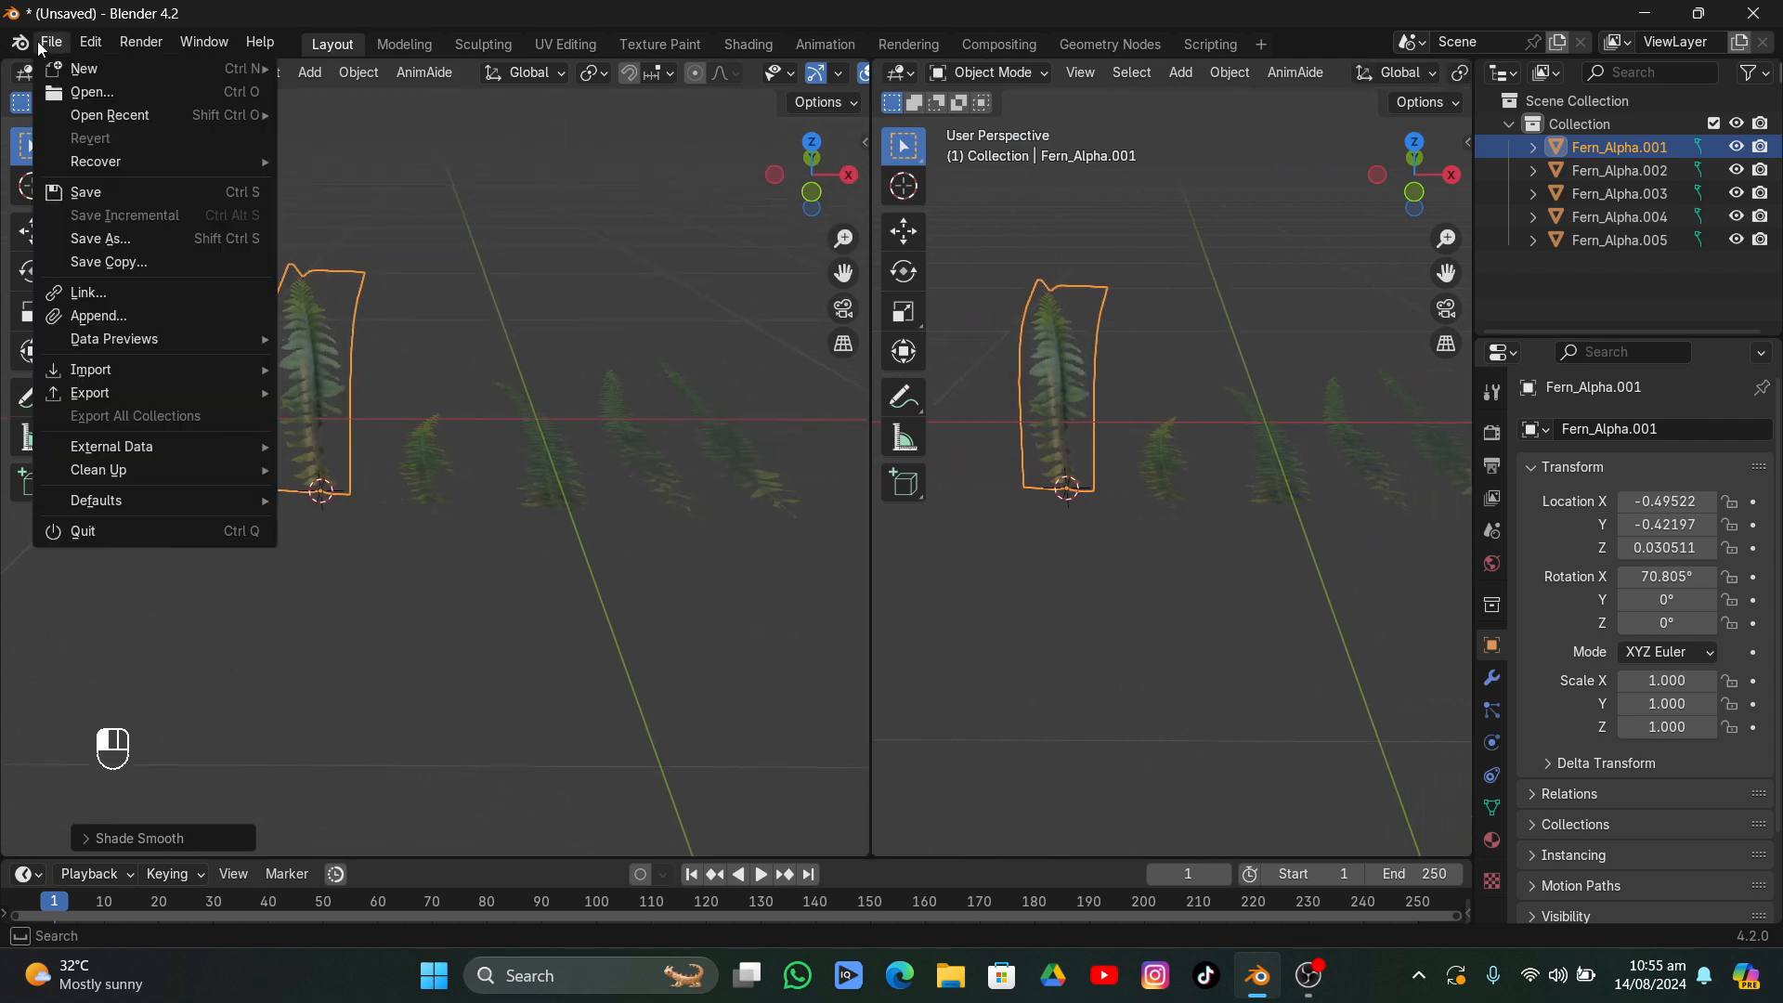
{"action": "left_click", "coordinate": [85, 191]}
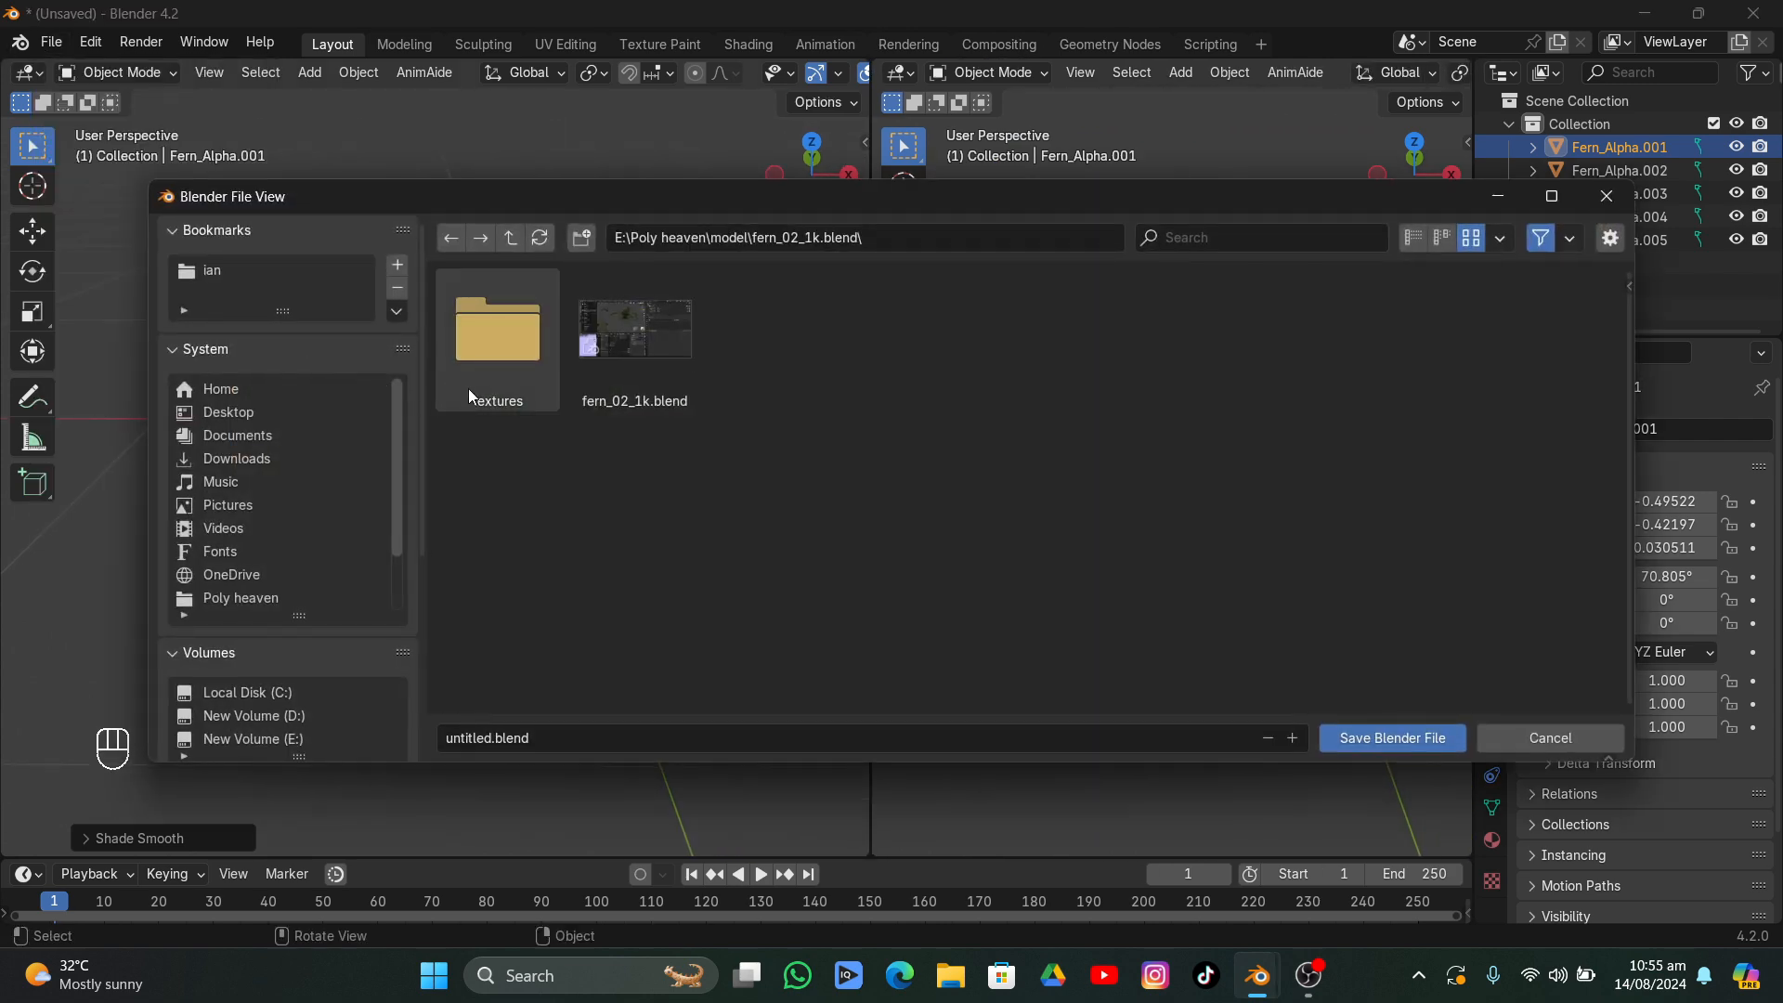
{"action": "scroll", "coordinate": [269, 530], "scroll_direction": "down", "scroll_amount": 3}
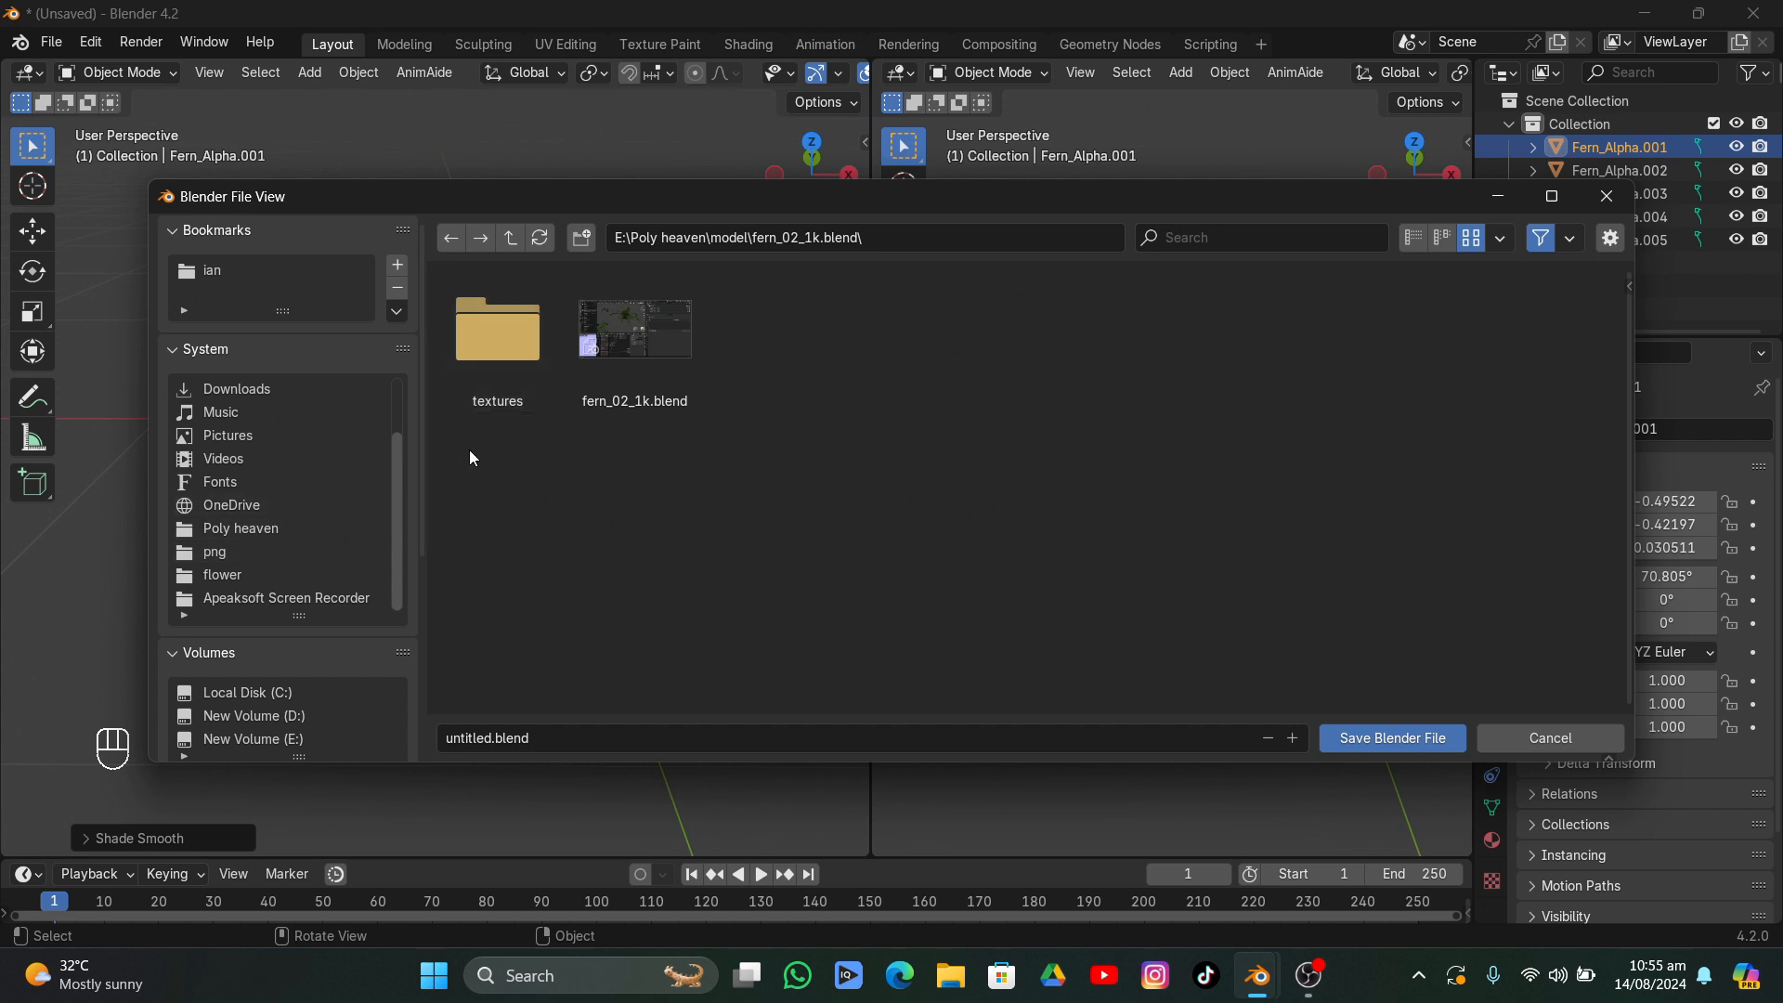
{"action": "left_click", "coordinate": [203, 483]}
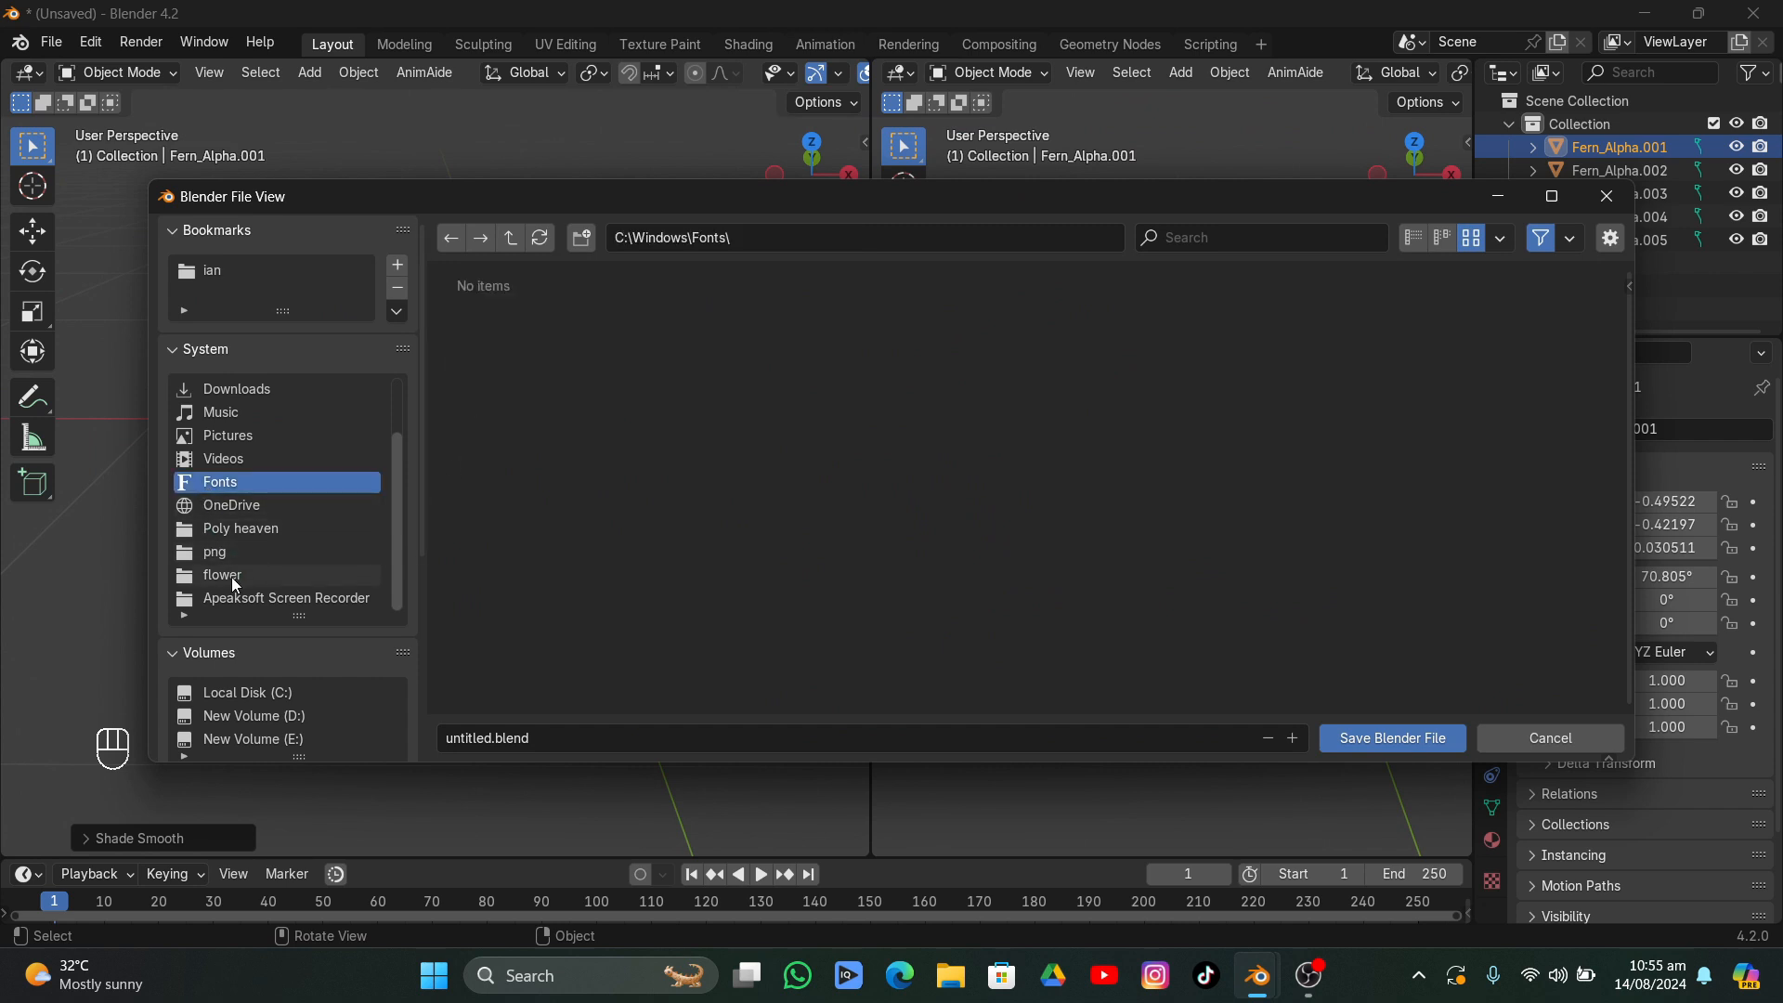
{"action": "left_click", "coordinate": [234, 528]}
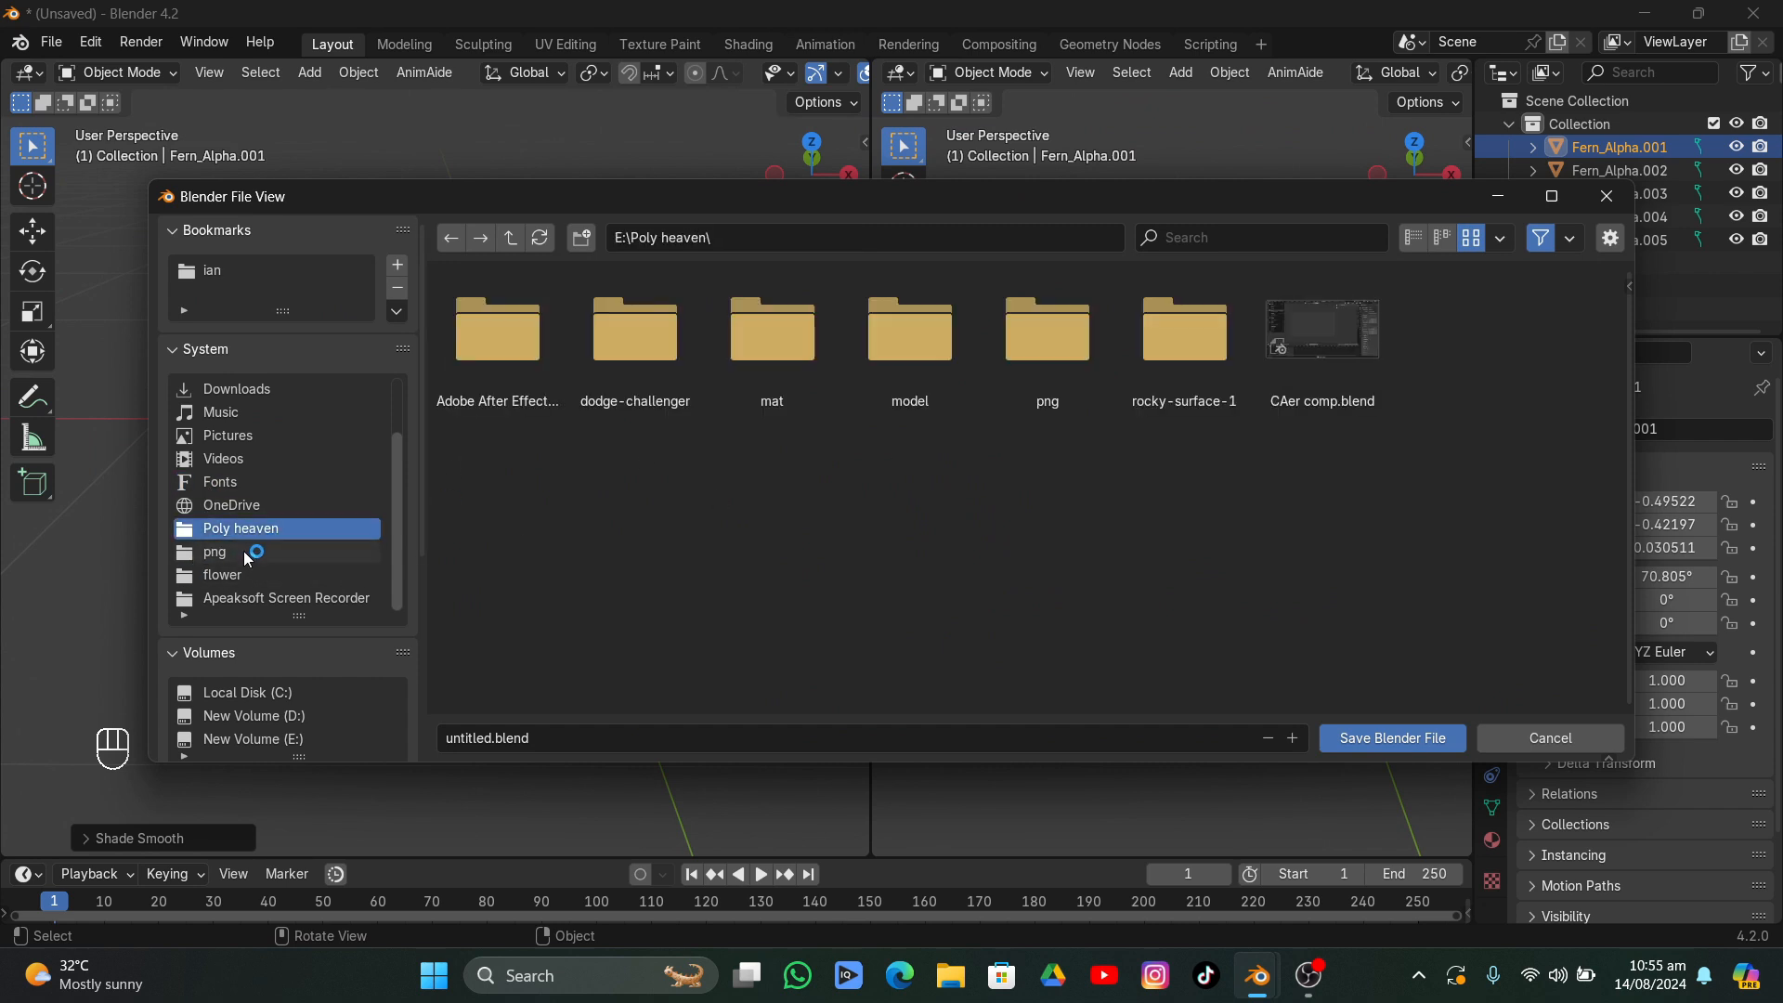
{"action": "left_click", "coordinate": [223, 575]}
{"action": "left_click", "coordinate": [510, 238]}
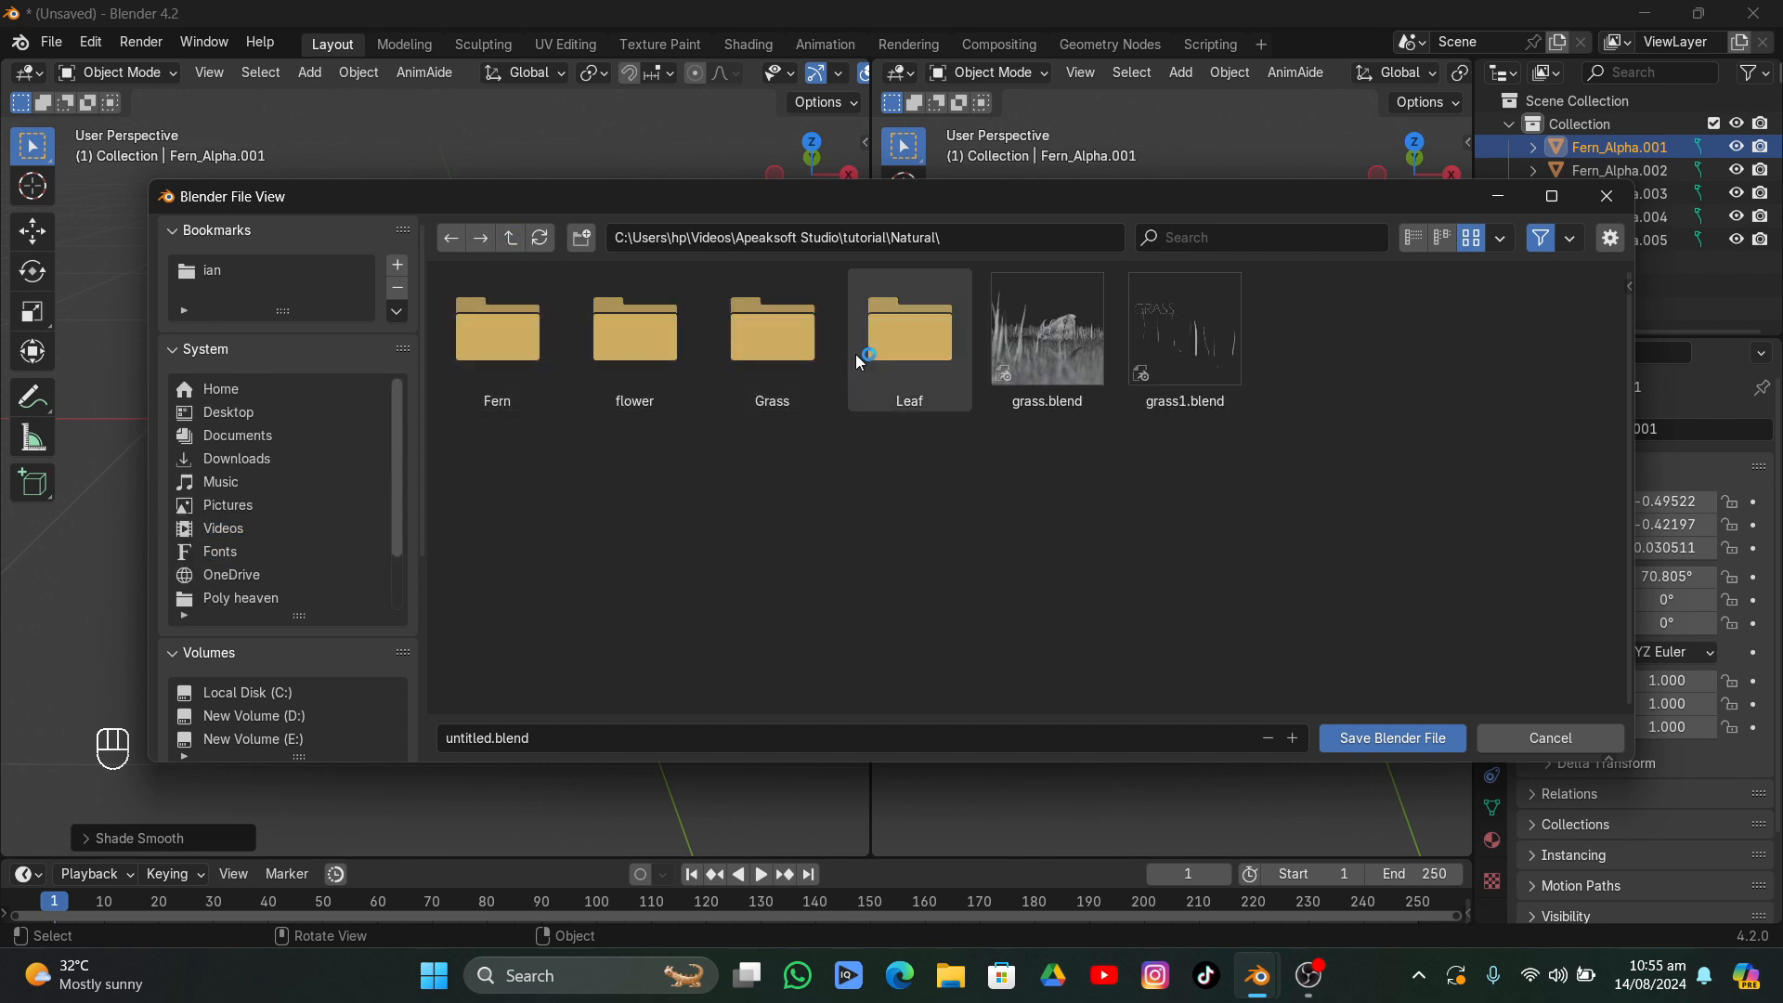
{"action": "left_click", "coordinate": [508, 374]}
{"action": "left_click", "coordinate": [543, 738]}
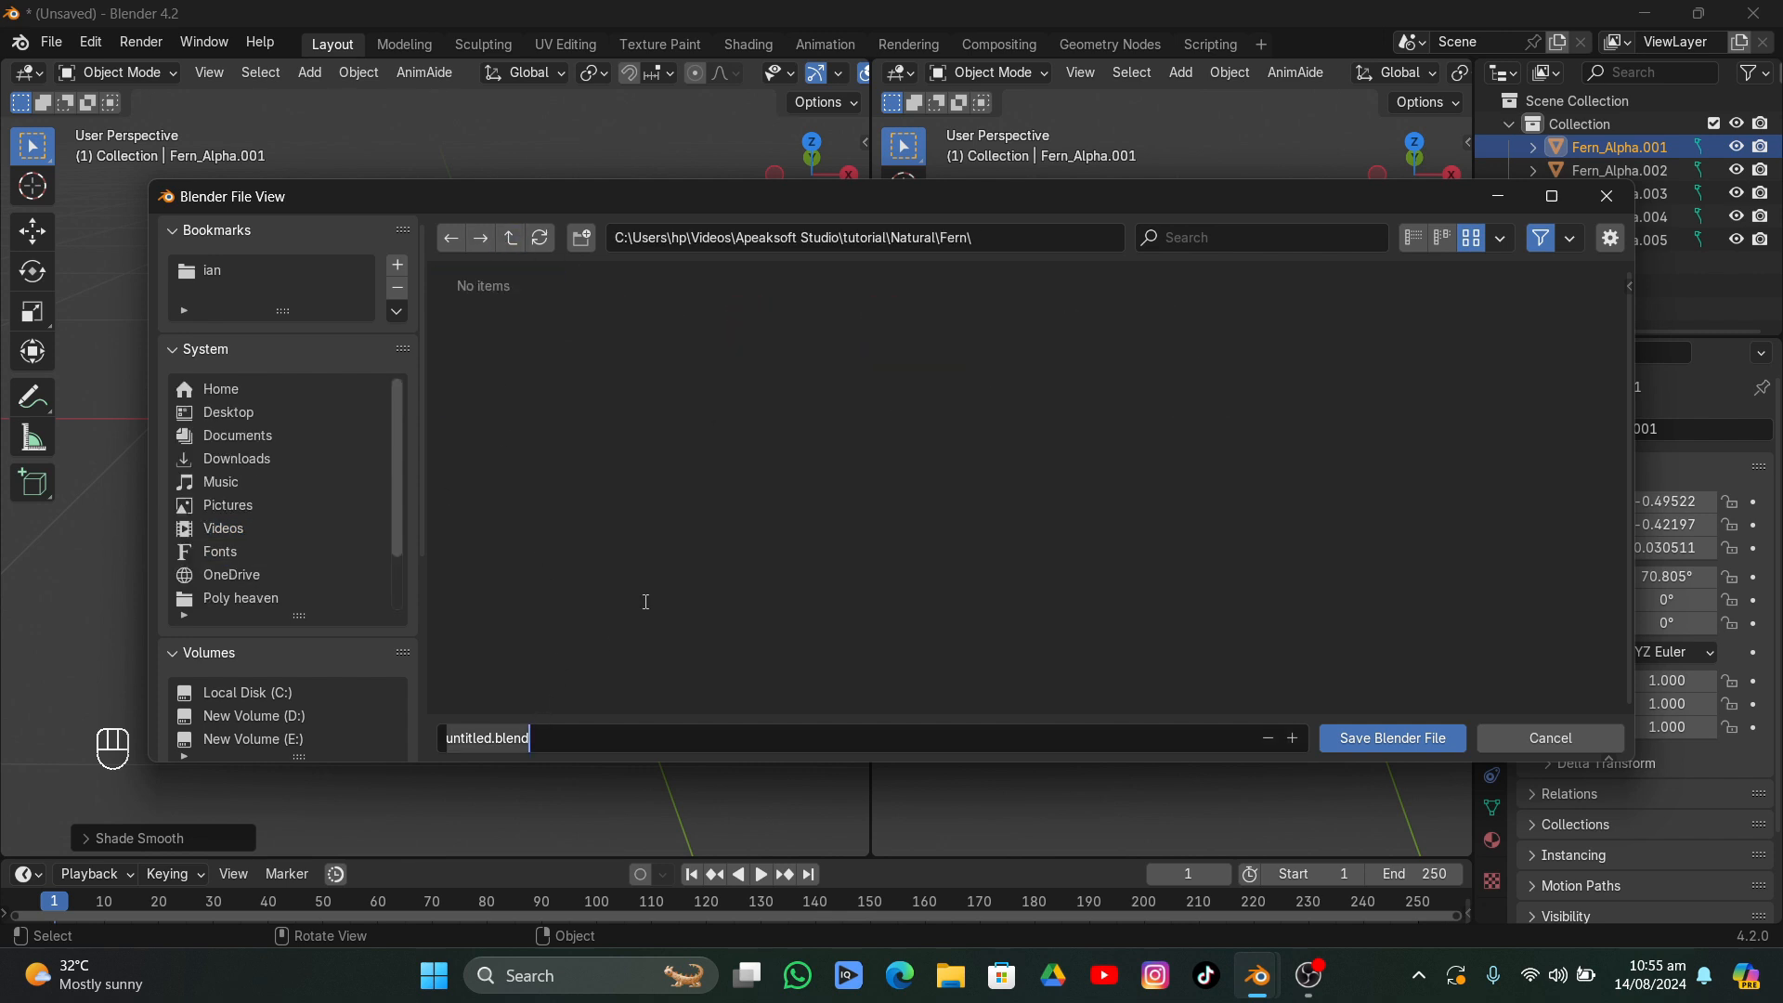
{"action": "type", "text": "fer"}
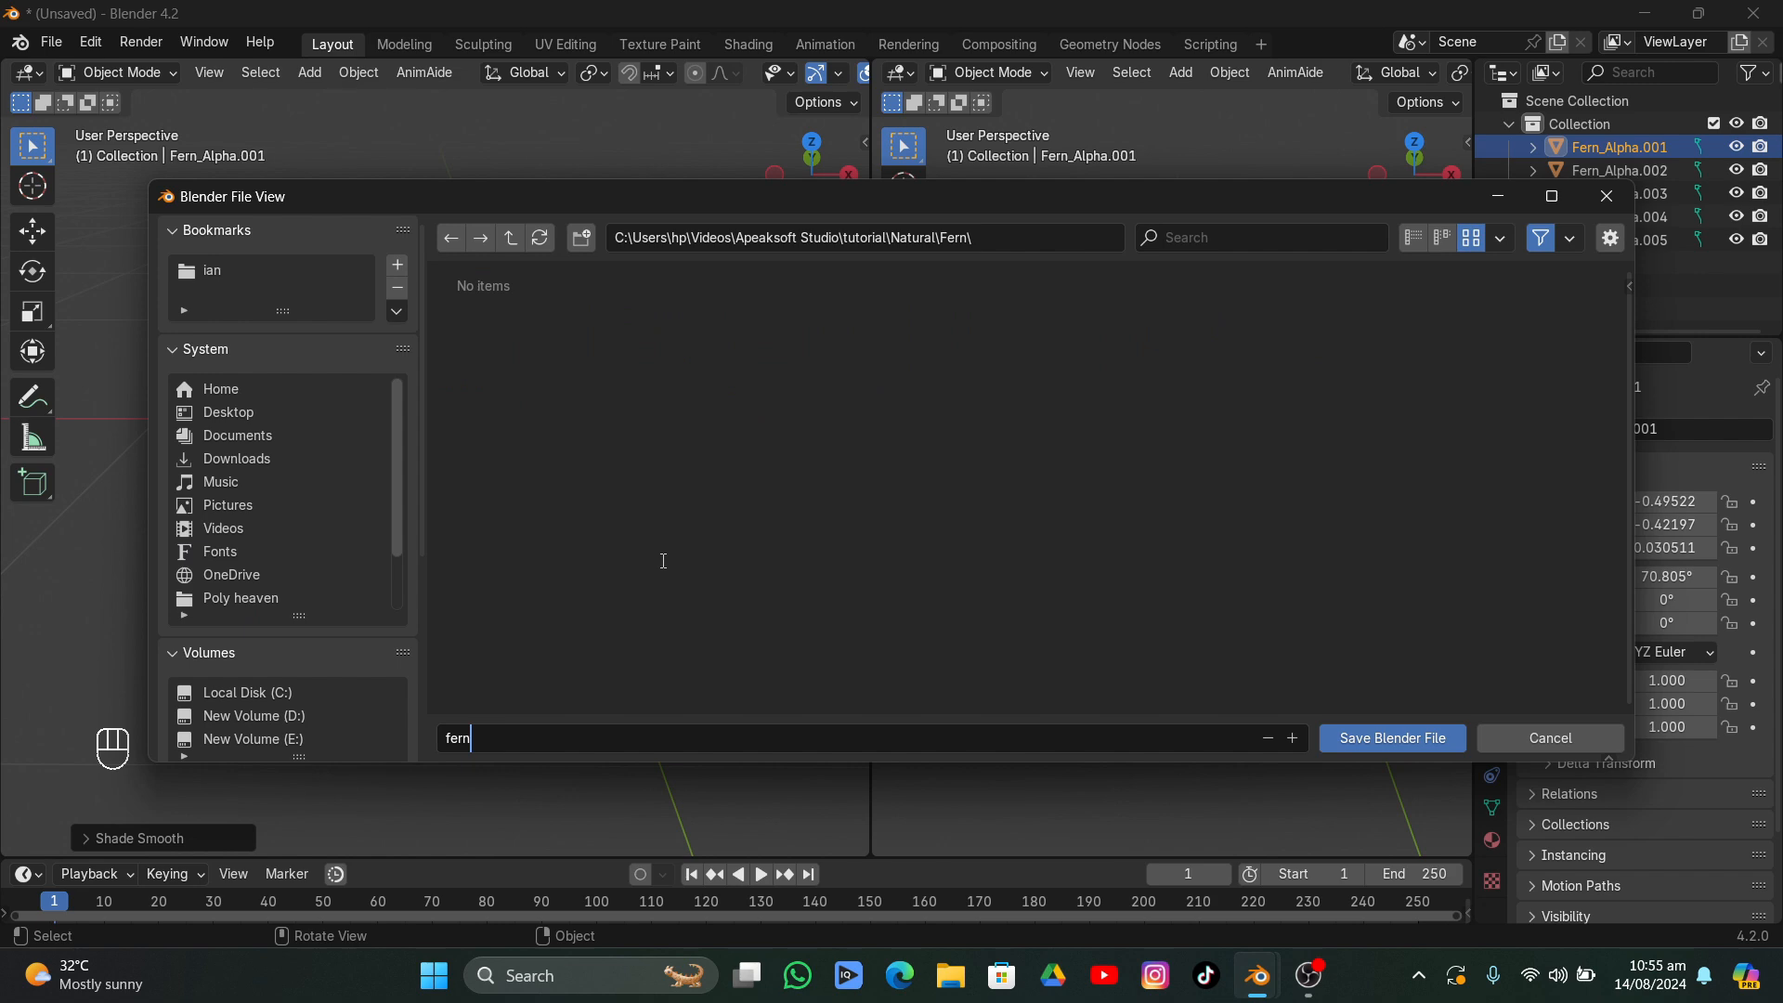
{"action": "left_click", "coordinate": [1392, 737]}
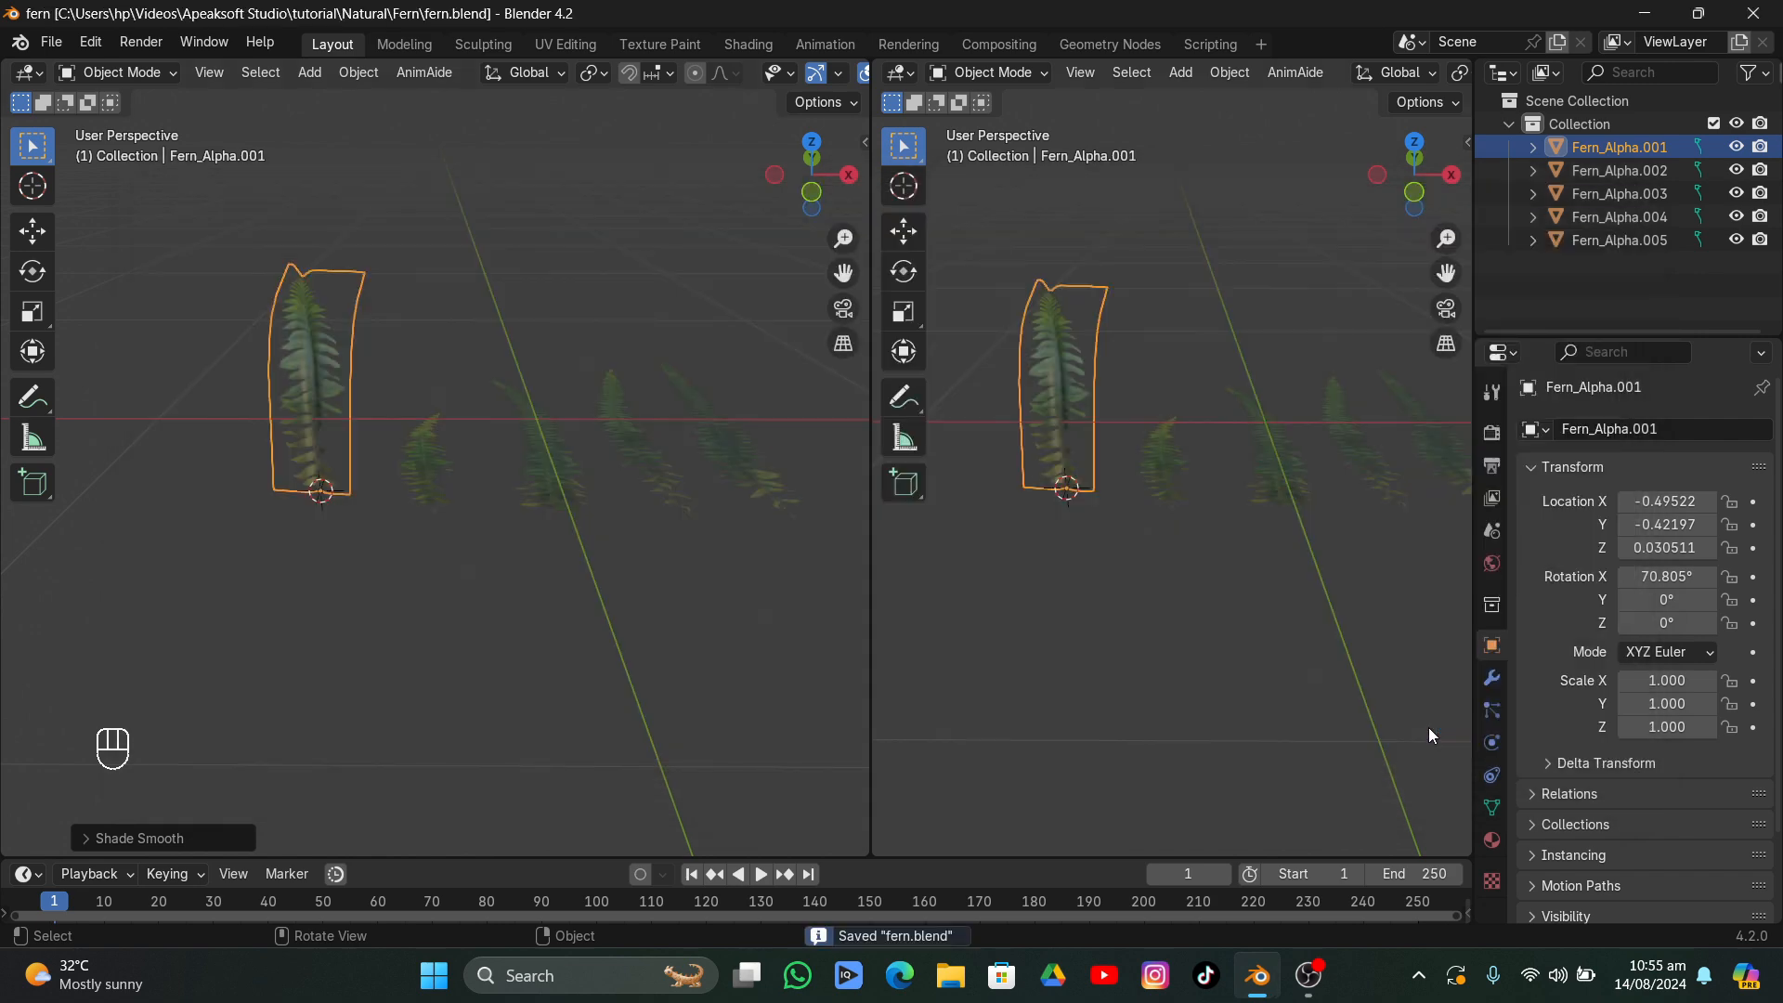
- Change the newly split area to a Shader Editor and set the remaining 3D viewport to rendered shading
{"action": "middle_click_drag", "start_coordinate": [406, 494], "coordinate": [513, 533]}
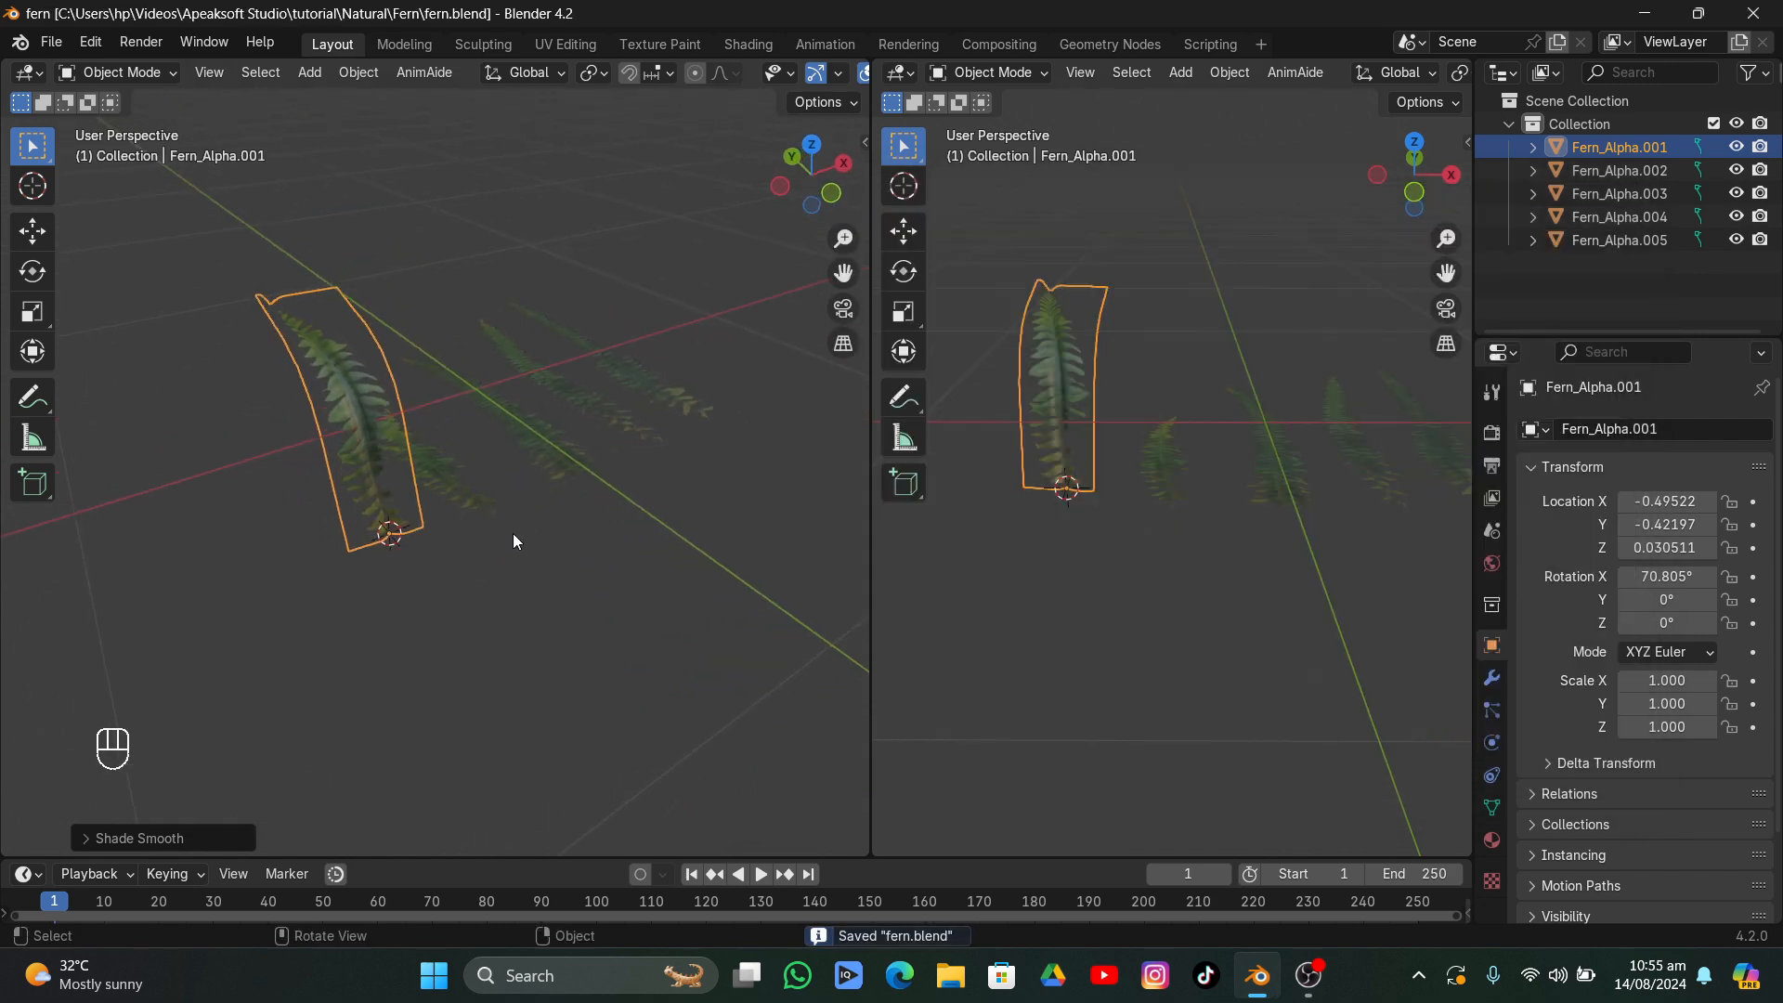
{"action": "left_click", "coordinate": [903, 74]}
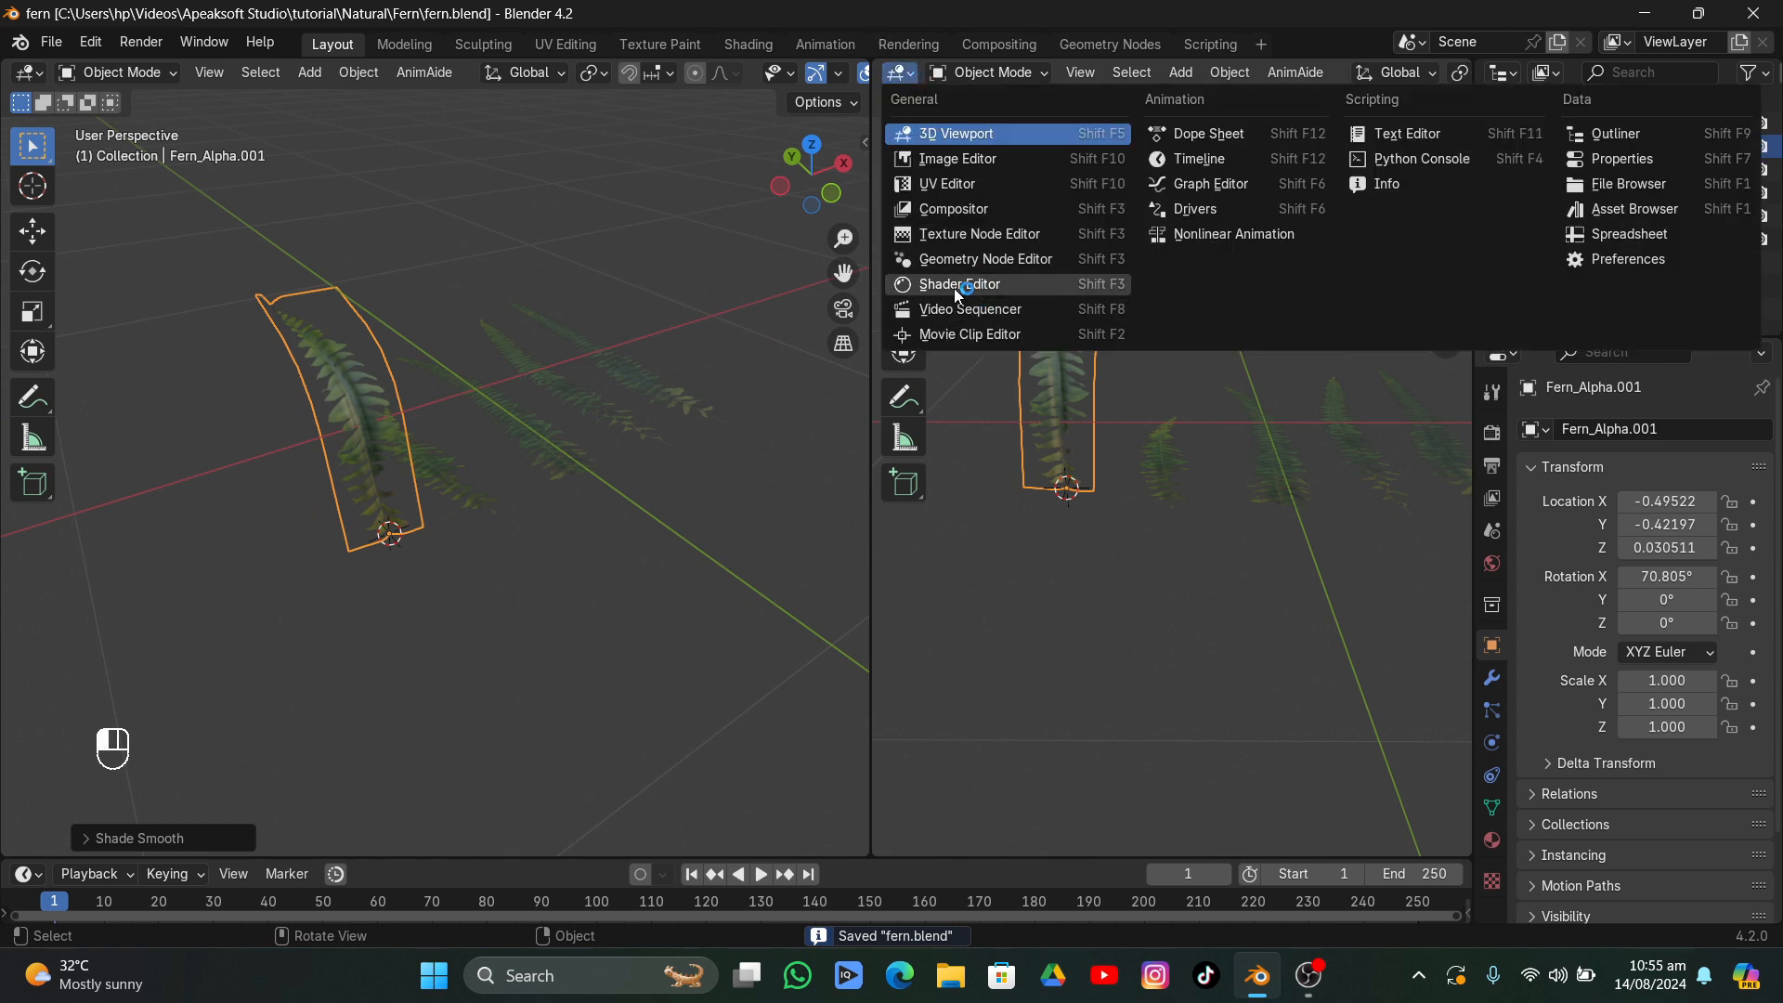
{"action": "left_click", "coordinate": [954, 288]}
{"action": "left_click", "coordinate": [826, 73]}
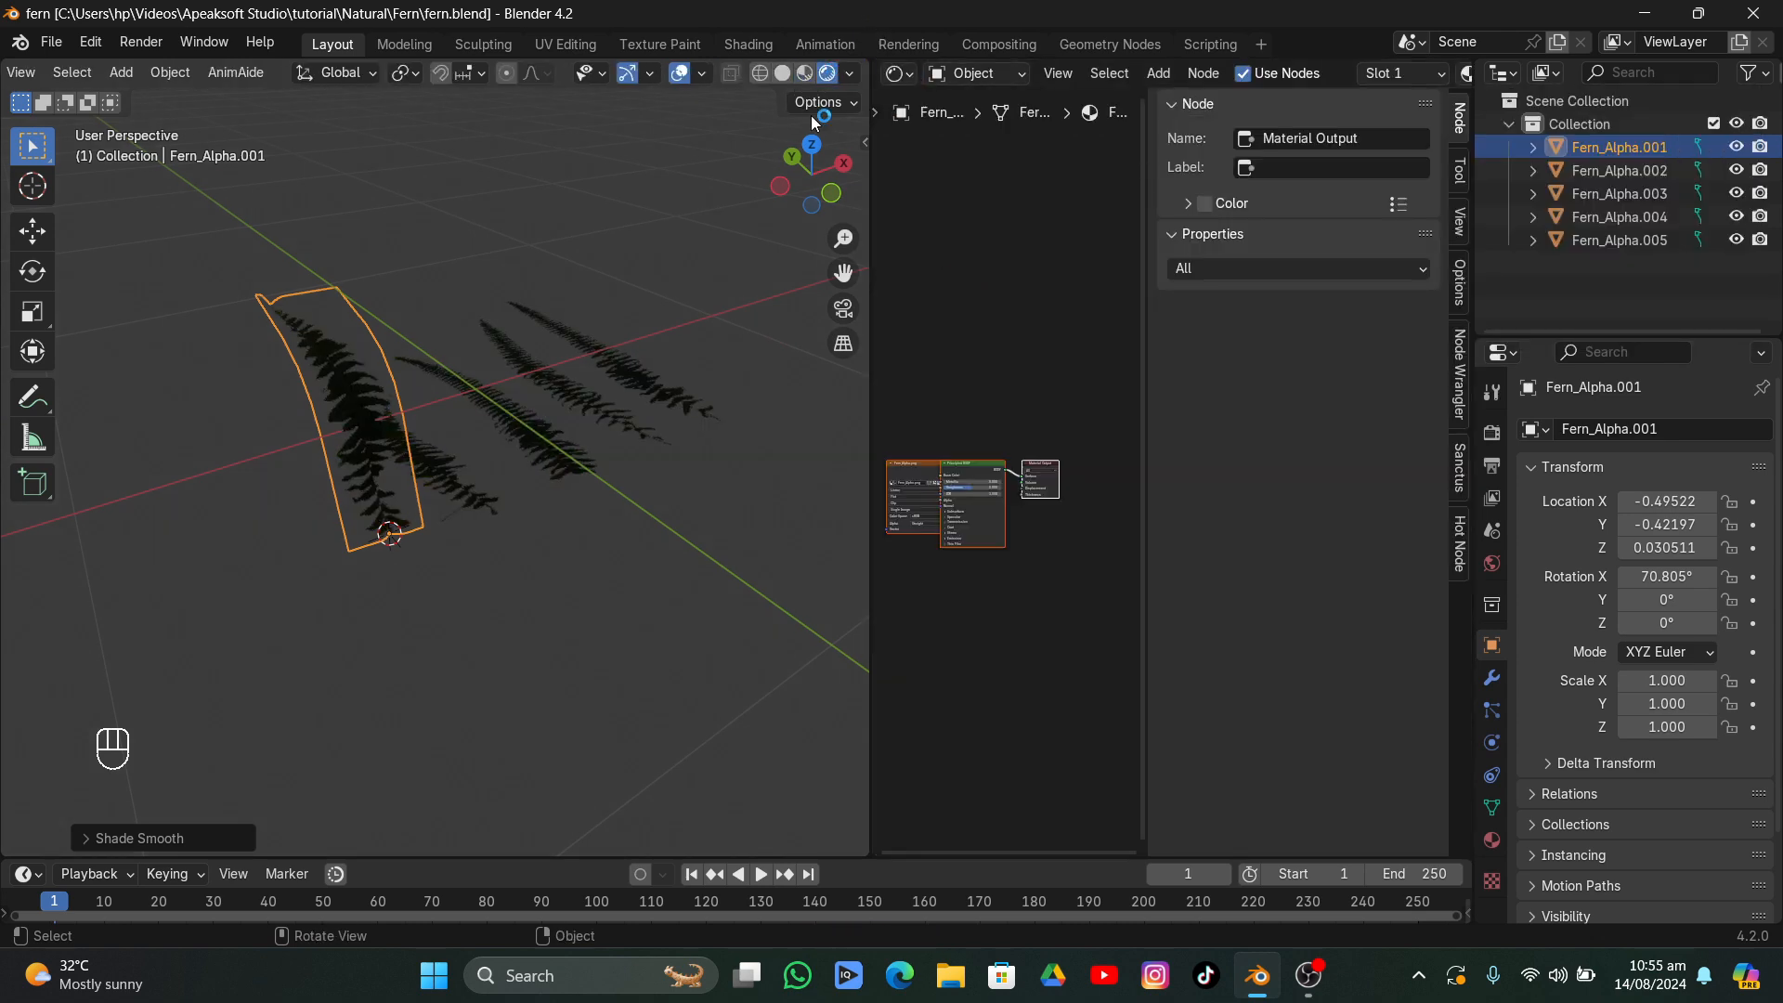
{"action": "mouse_move", "coordinate": [557, 269]}
{"action": "middle_mouse_down"}
{"action": "mouse_move", "coordinate": [444, 329]}
{"action": "mouse_move", "coordinate": [576, 371]}
{"action": "middle_mouse_up"}
- Set the render engine to Cycles with GPU Compute and enable viewport denoising
{"action": "left_click", "coordinate": [1491, 433]}
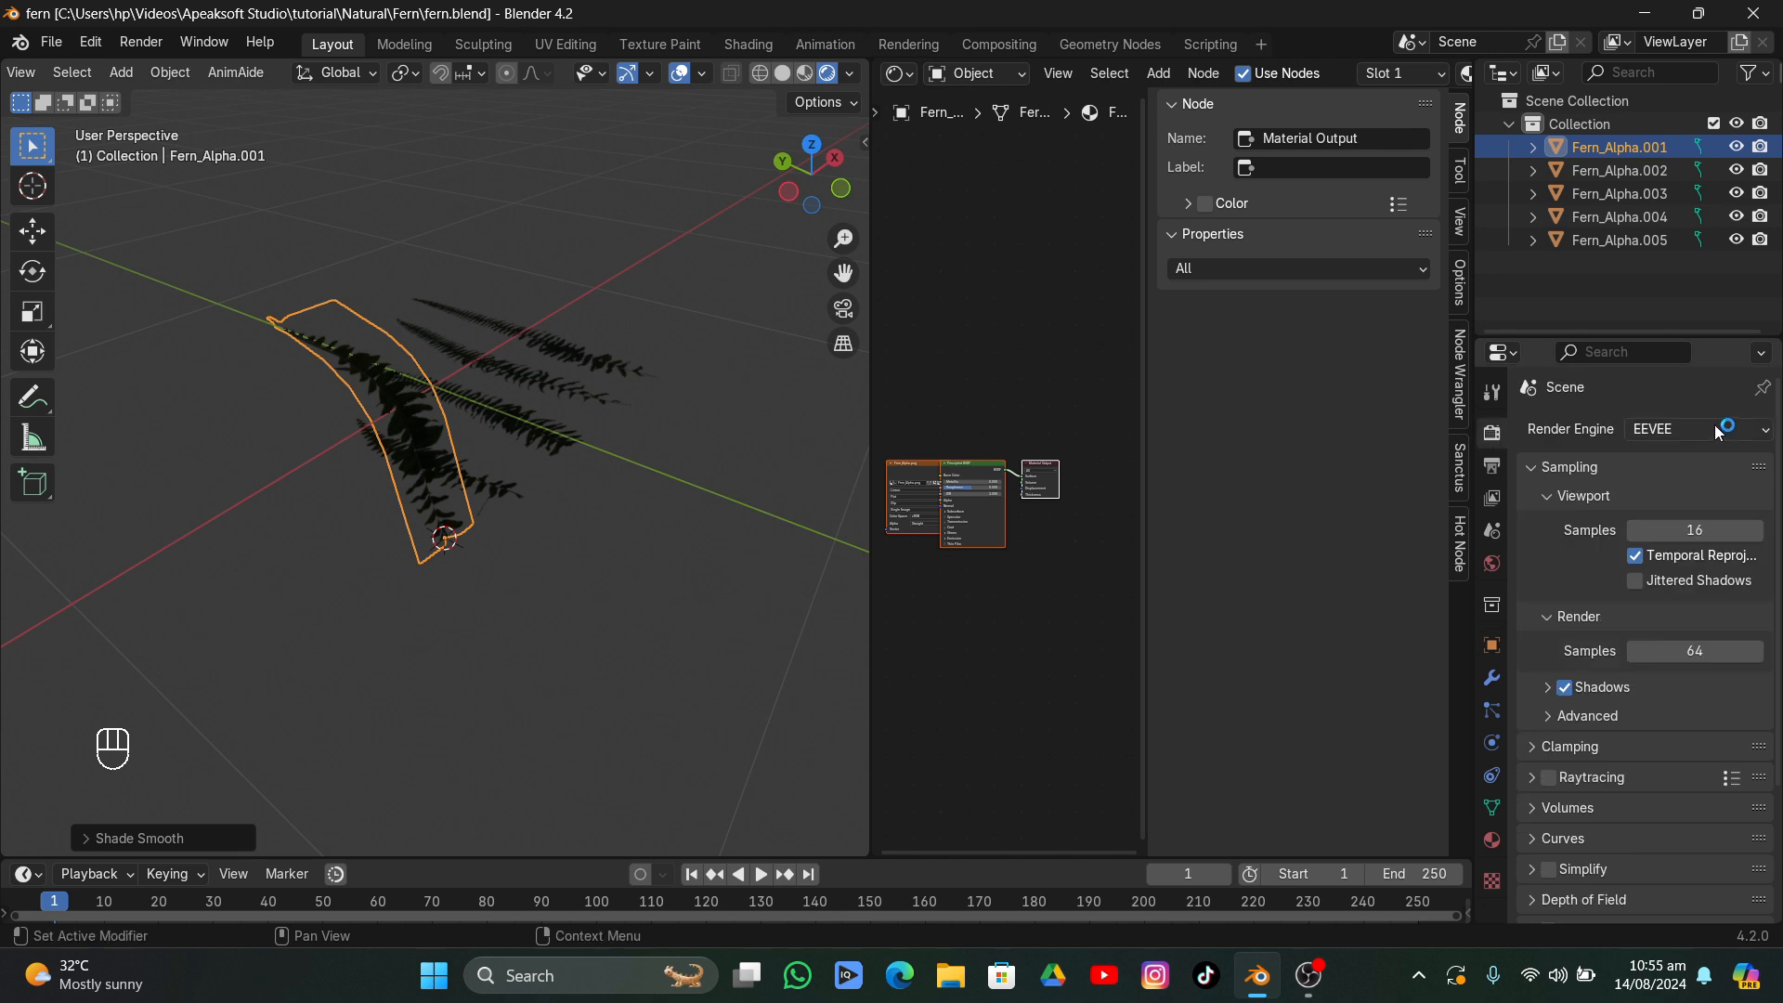
{"action": "left_click", "coordinate": [1714, 425]}
{"action": "left_click", "coordinate": [1625, 503]}
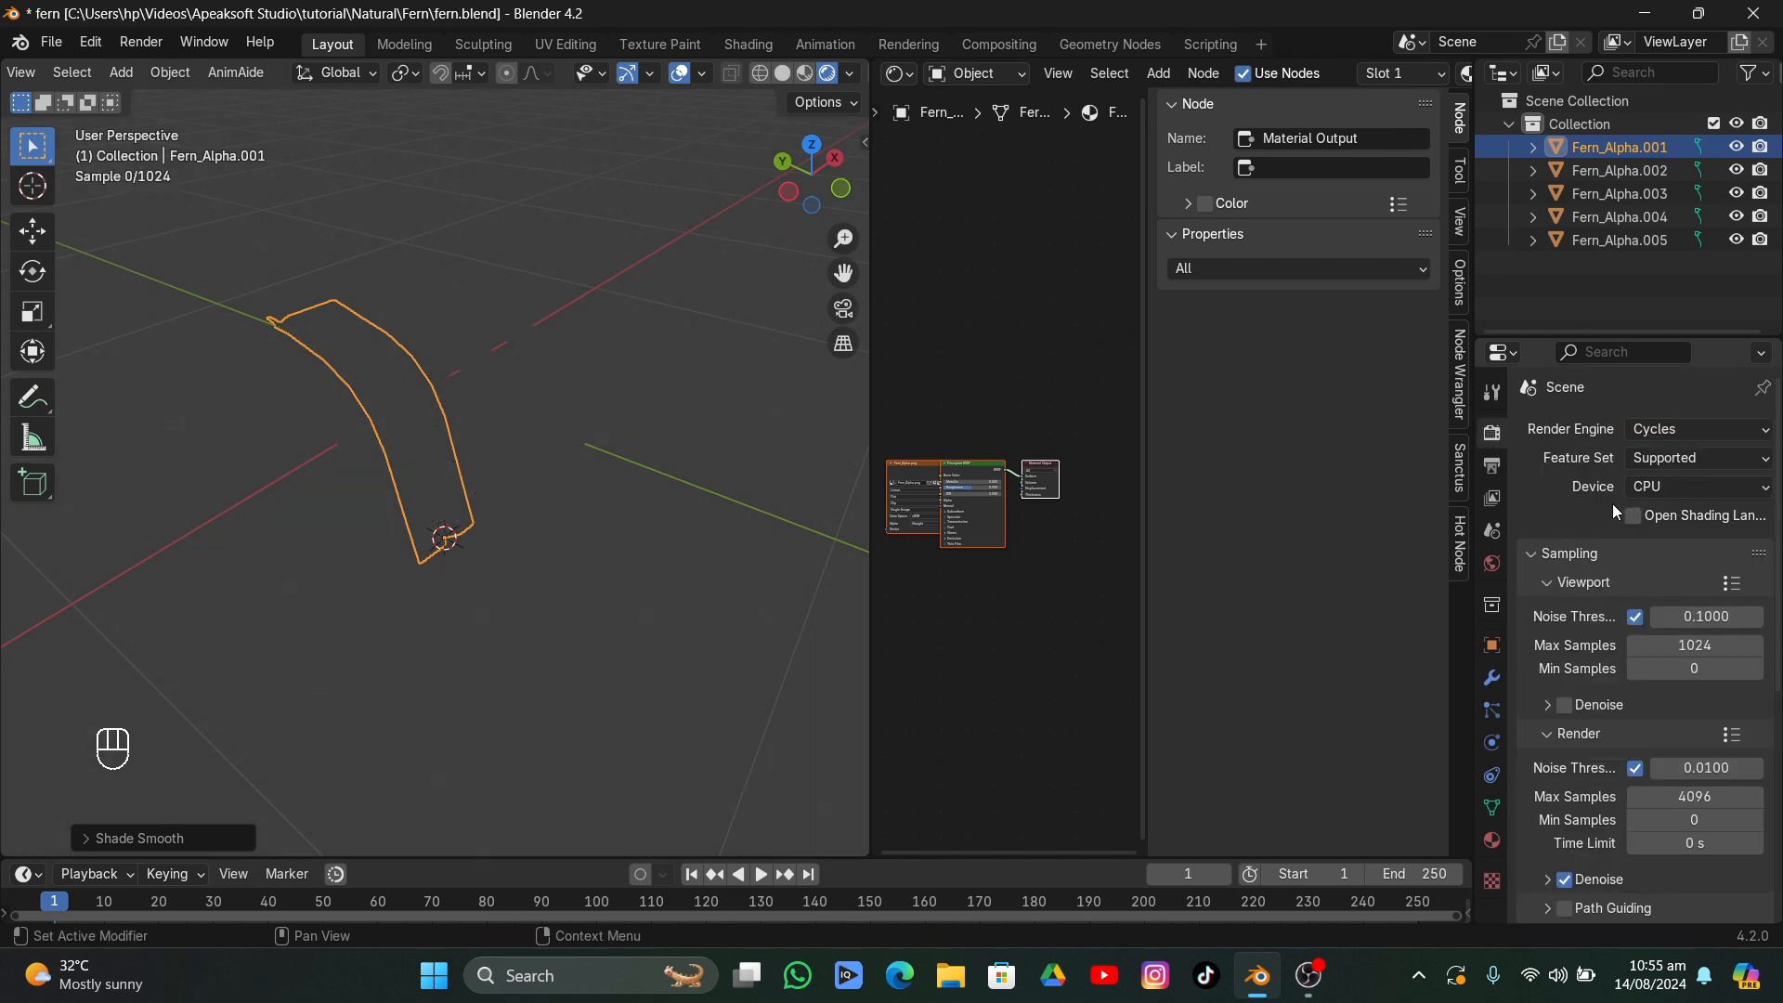
{"action": "left_click", "coordinate": [1677, 487]}
{"action": "left_click", "coordinate": [1681, 537]}
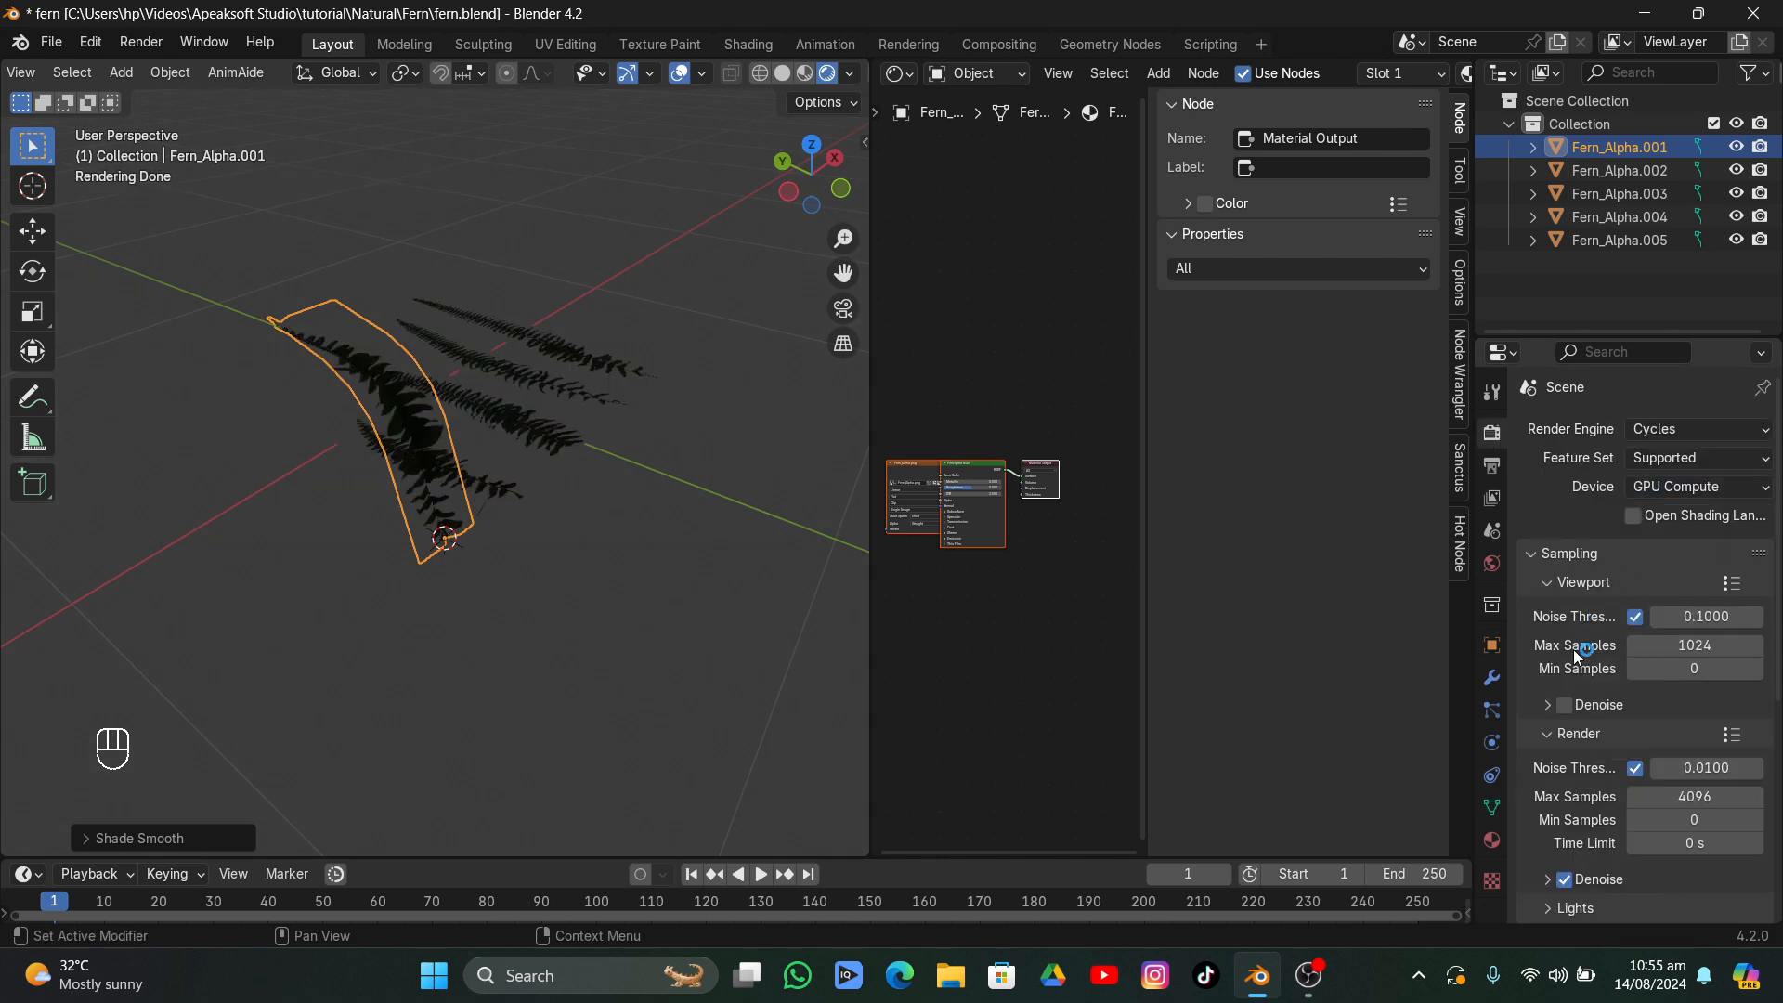
{"action": "left_click", "coordinate": [1566, 706]}
- Use an Environment Texture as the world color and load the shanghai_river image from the hdri folder in E:\assets\a asset
{"action": "left_click", "coordinate": [1491, 567]}
{"action": "left_click", "coordinate": [1627, 573]}
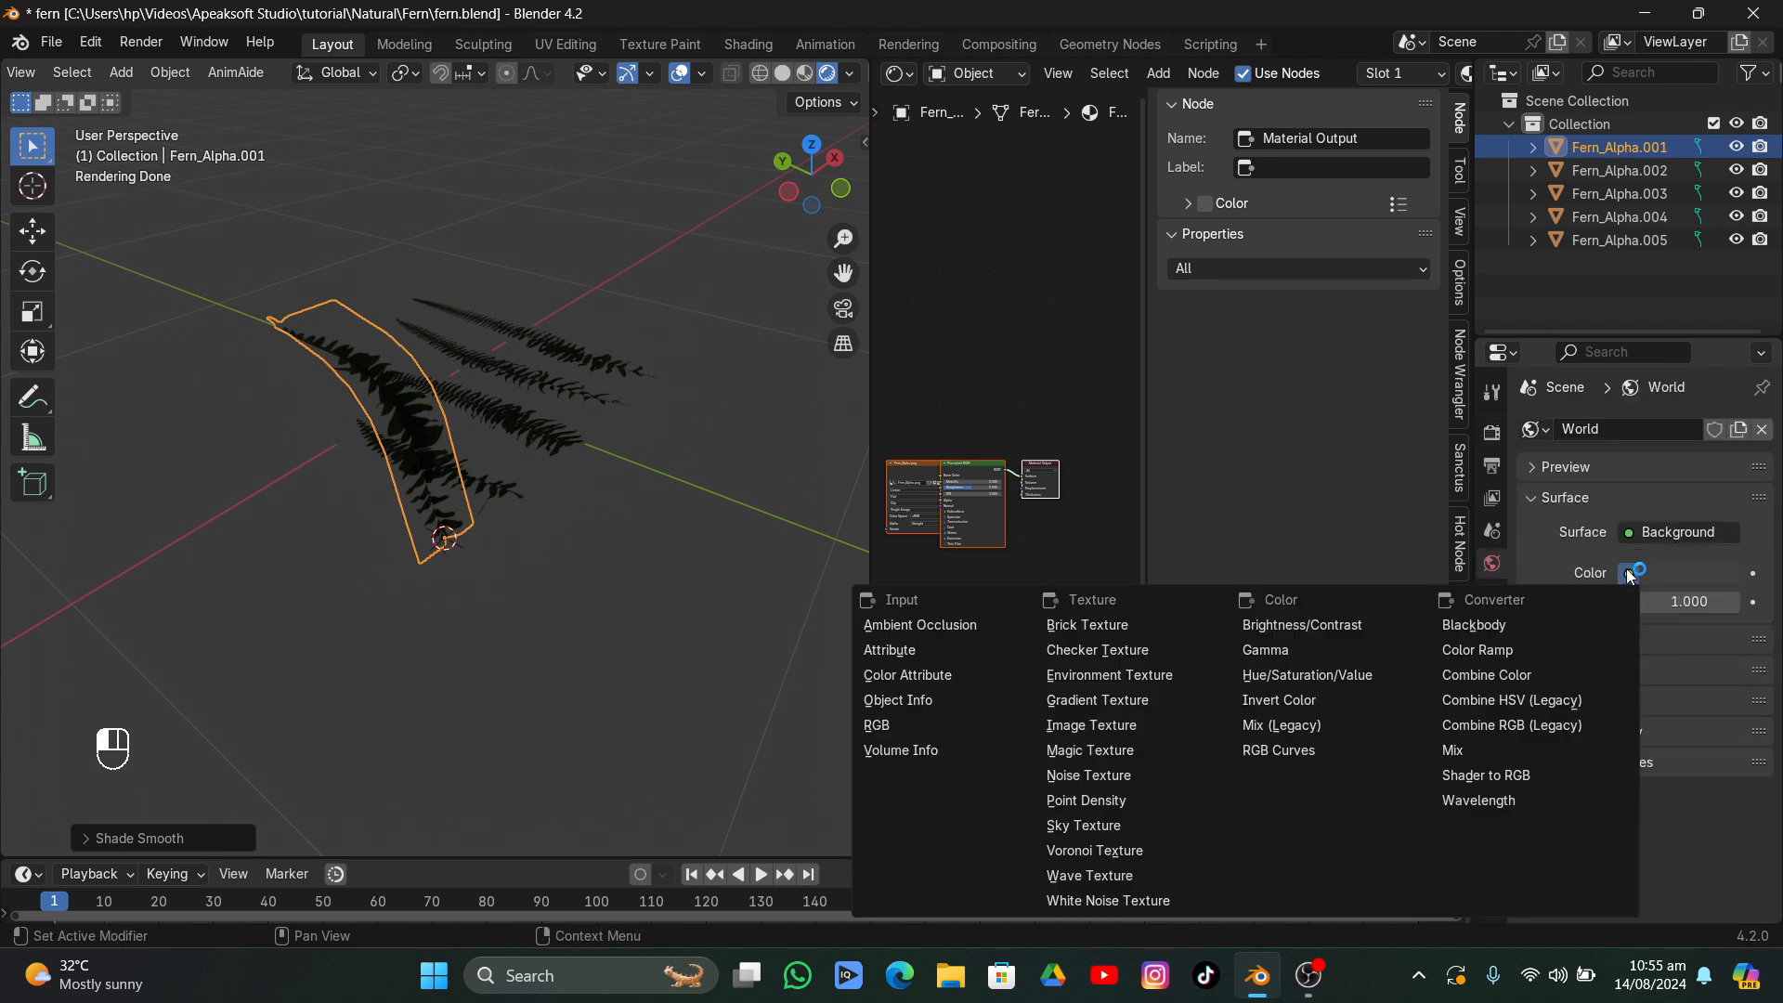
{"action": "left_click", "coordinate": [1151, 671]}
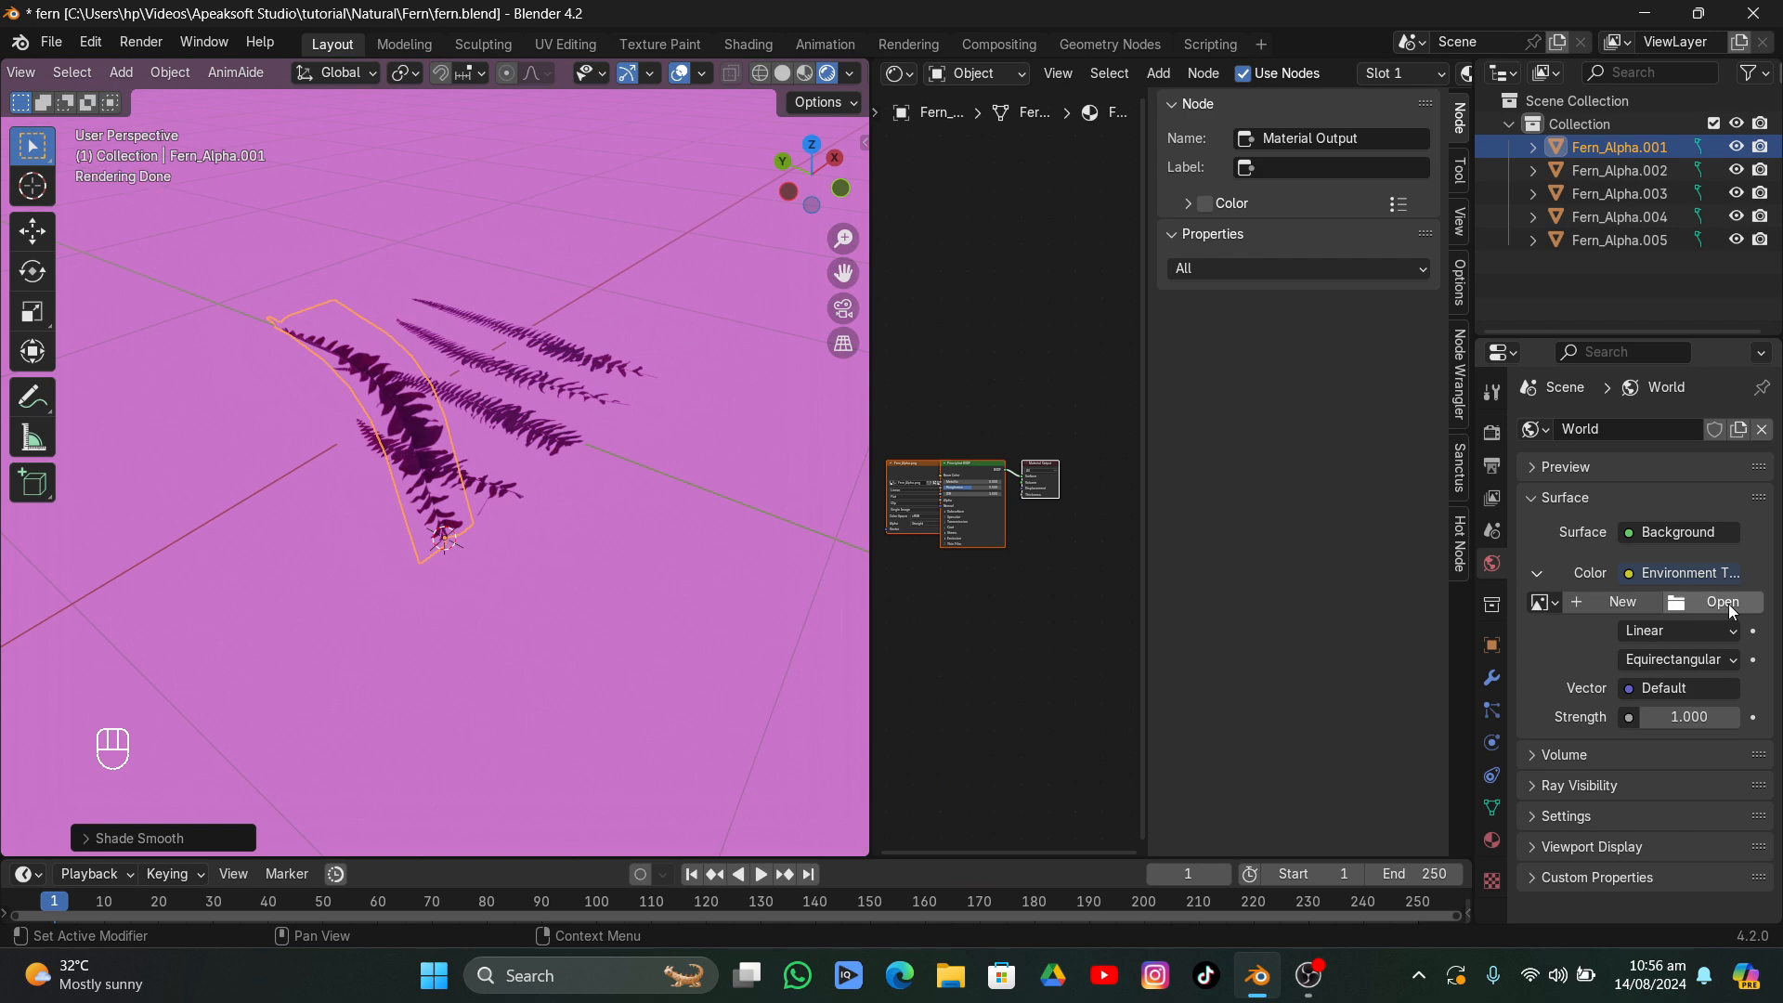
{"action": "left_click", "coordinate": [1722, 602]}
{"action": "scroll", "coordinate": [260, 595], "scroll_direction": "down", "scroll_amount": 1}
{"action": "left_click", "coordinate": [279, 739]}
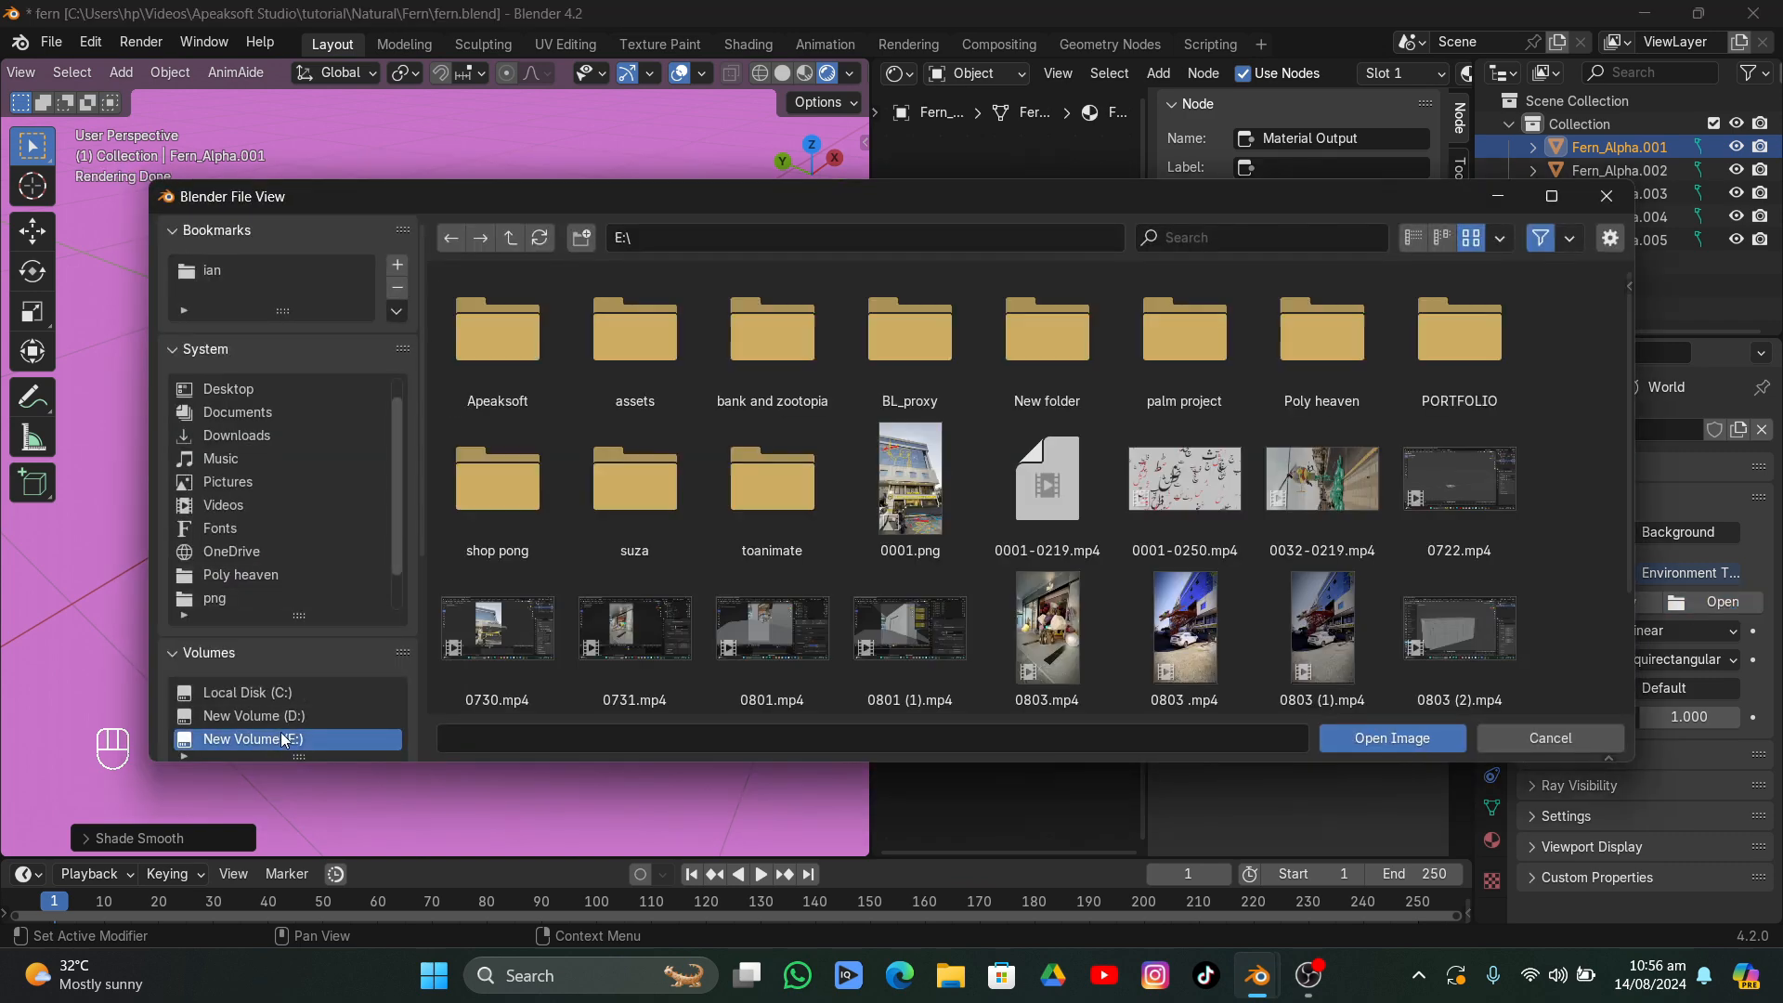
{"action": "double_click", "coordinate": [594, 346]}
{"action": "double_click", "coordinate": [505, 332]}
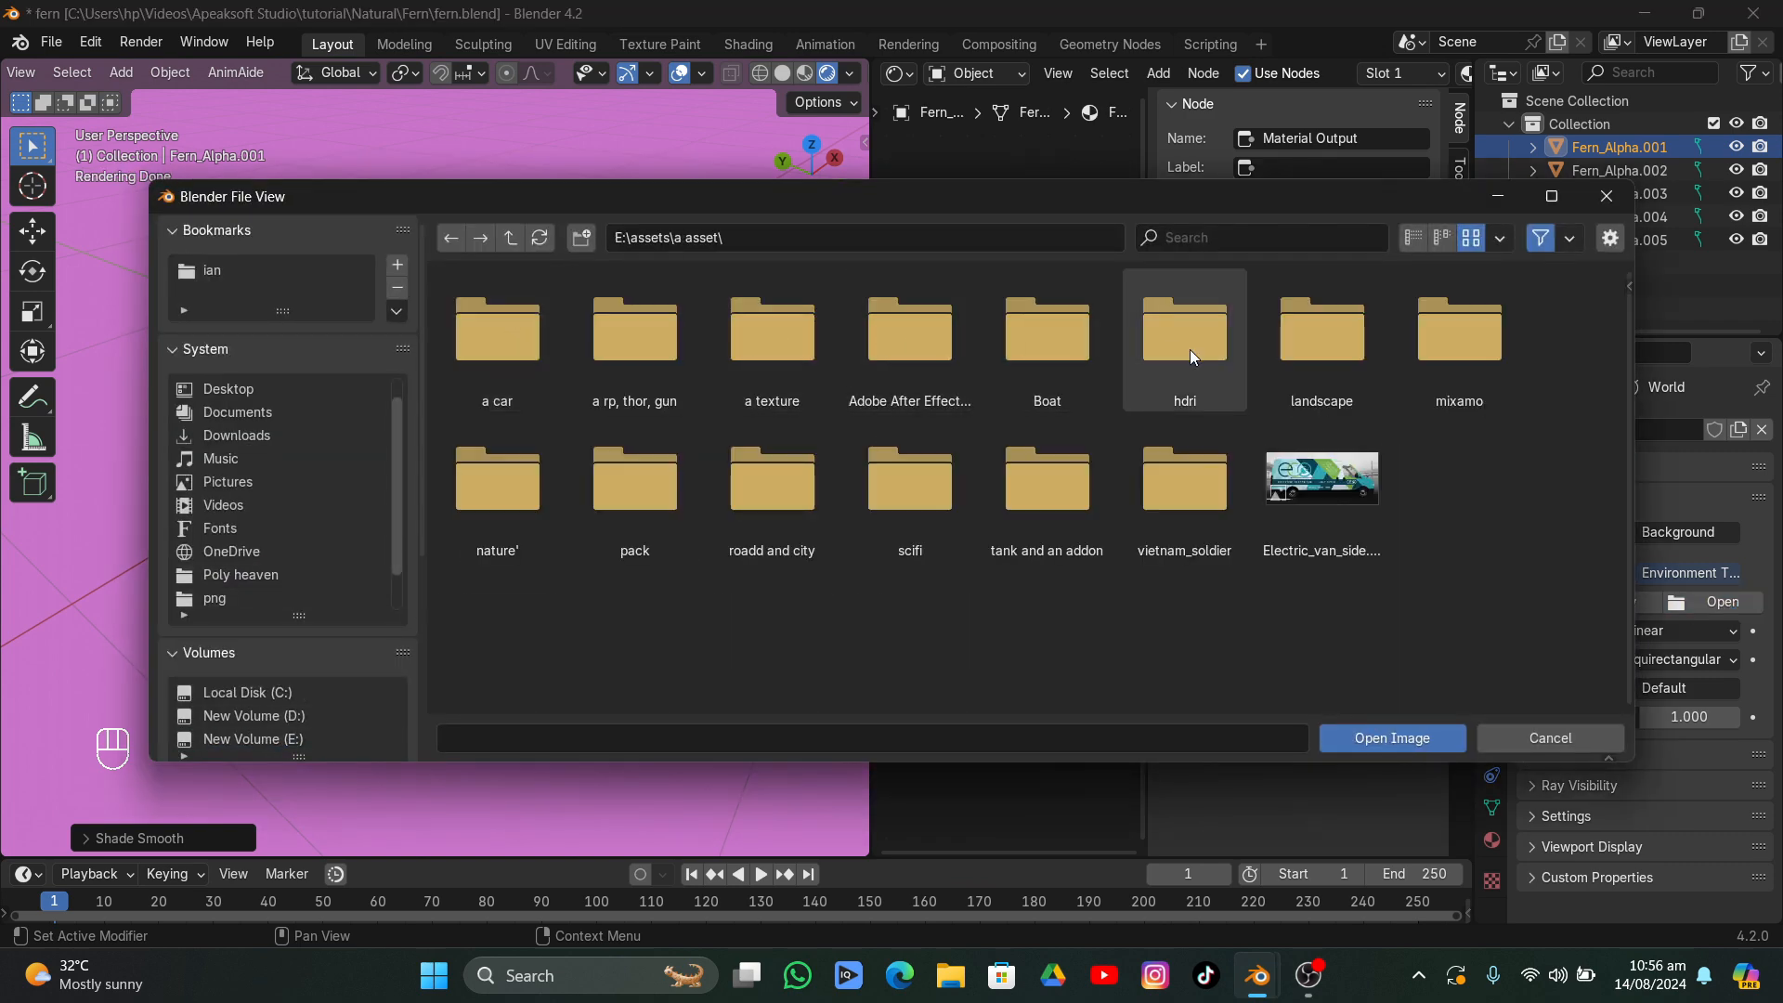
{"action": "double_click", "coordinate": [1189, 349]}
{"action": "double_click", "coordinate": [464, 347]}
{"action": "double_click", "coordinate": [1031, 464]}
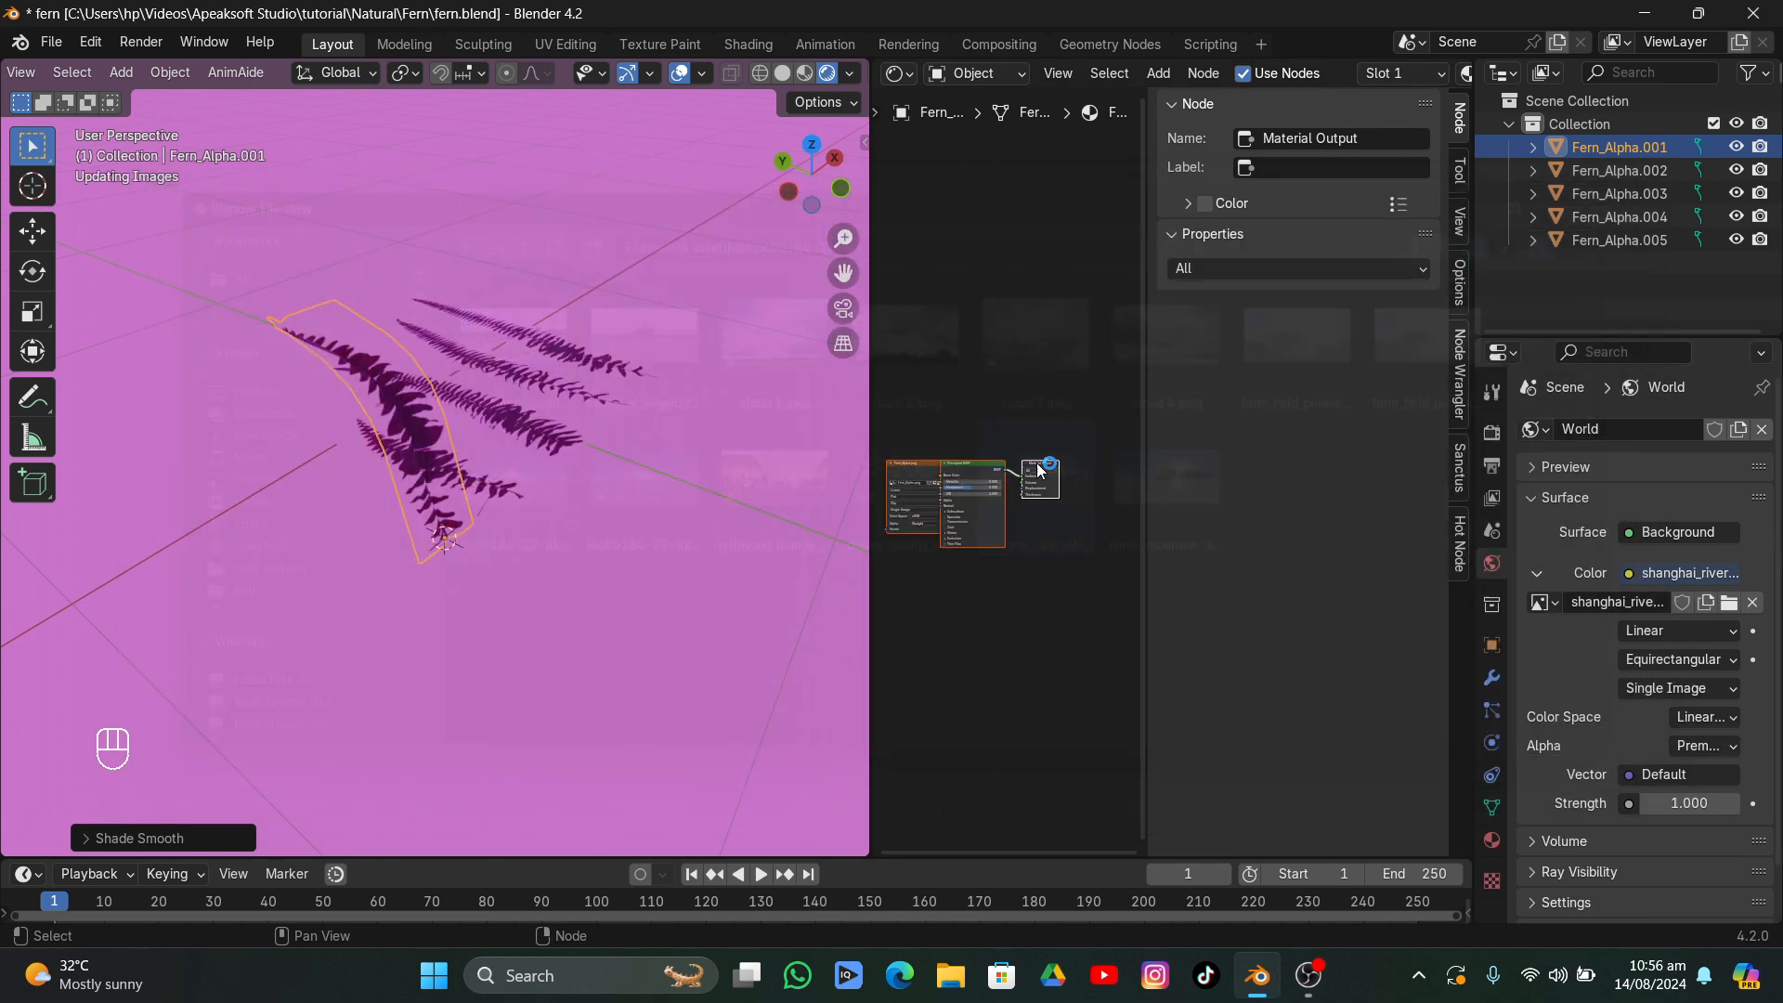
{"action": "middle_click_drag", "start_coordinate": [474, 351], "coordinate": [379, 336]}
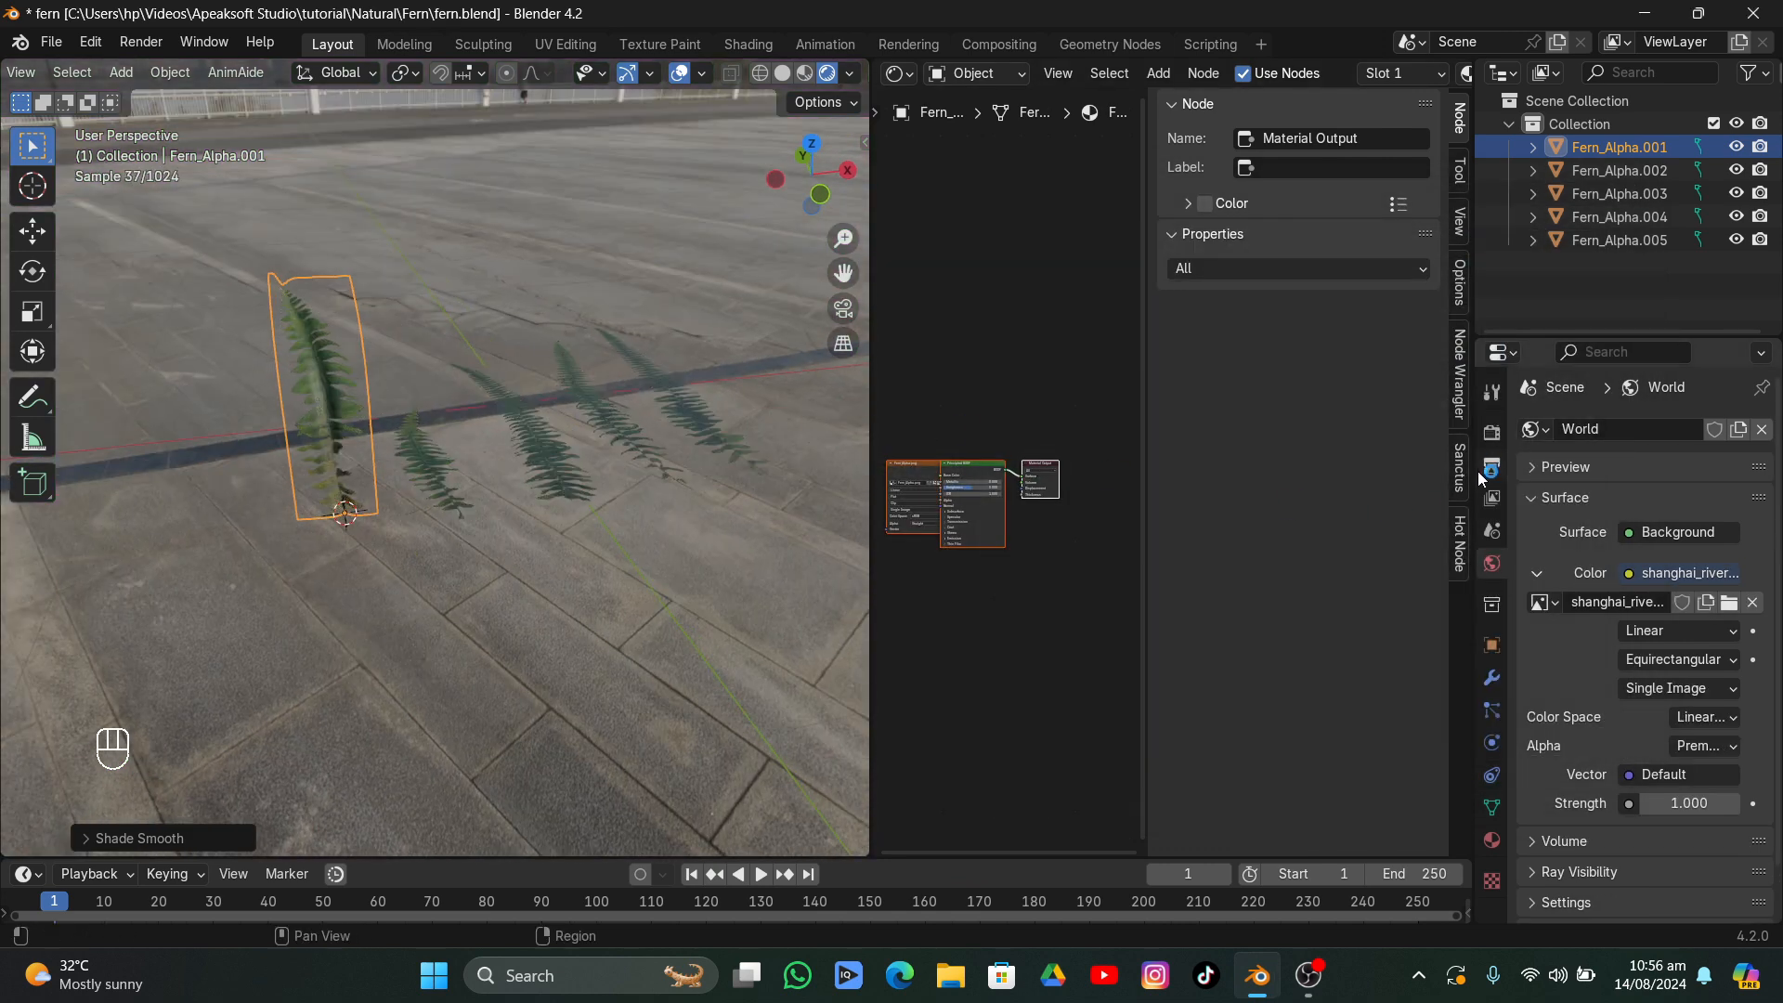
- Enable the transparent film option in the render settings to hide the HDRI background
{"action": "left_click", "coordinate": [1491, 432]}
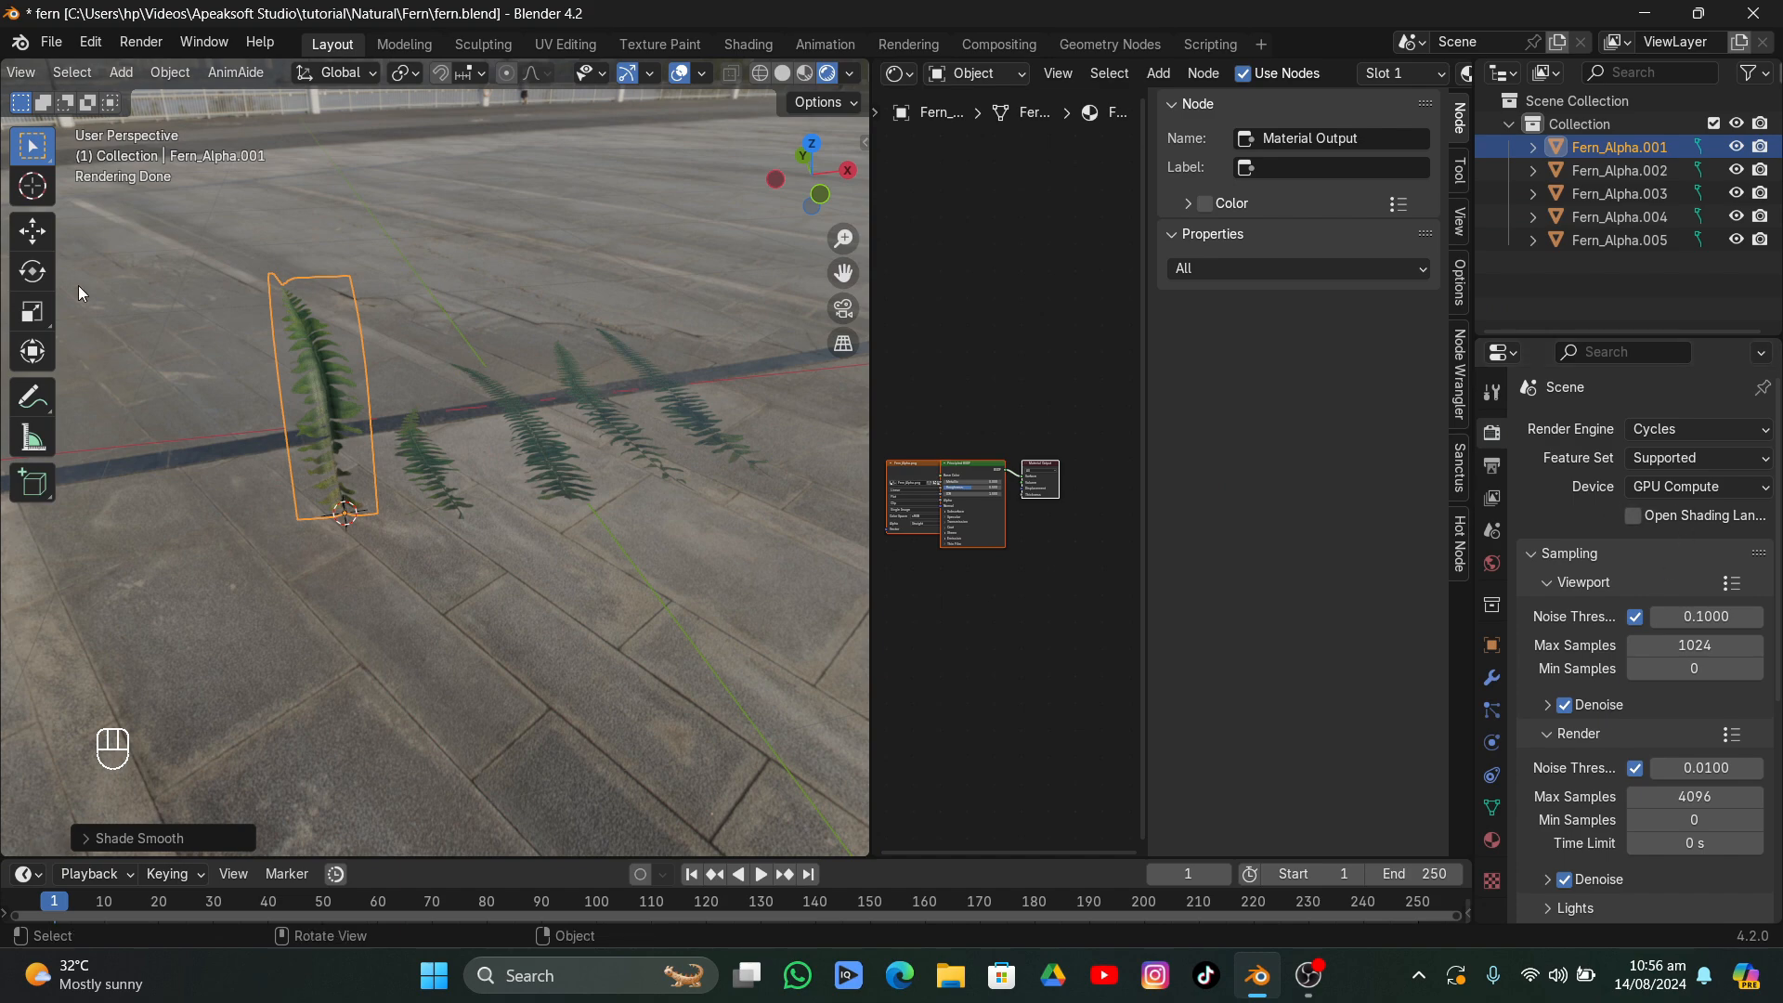
{"action": "scroll", "coordinate": [1653, 650], "scroll_direction": "down", "scroll_amount": 8}
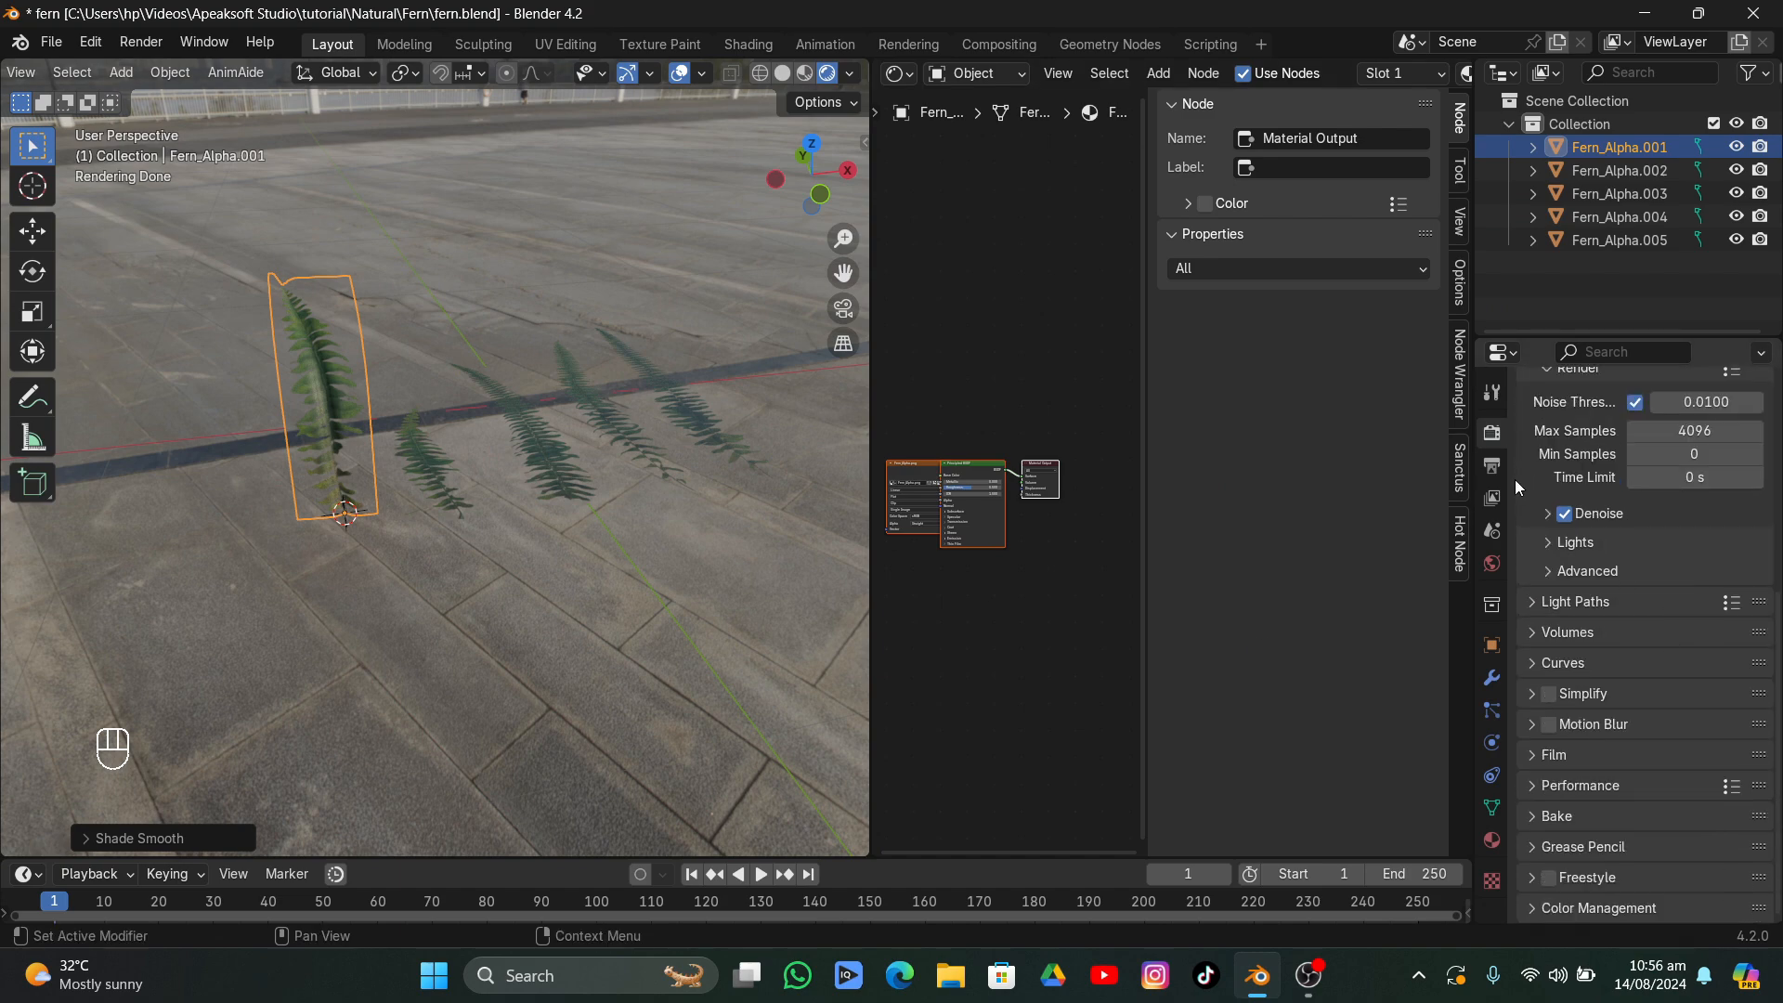
{"action": "left_click", "coordinate": [1564, 754]}
{"action": "scroll", "coordinate": [1579, 733], "scroll_direction": "down", "scroll_amount": 4}
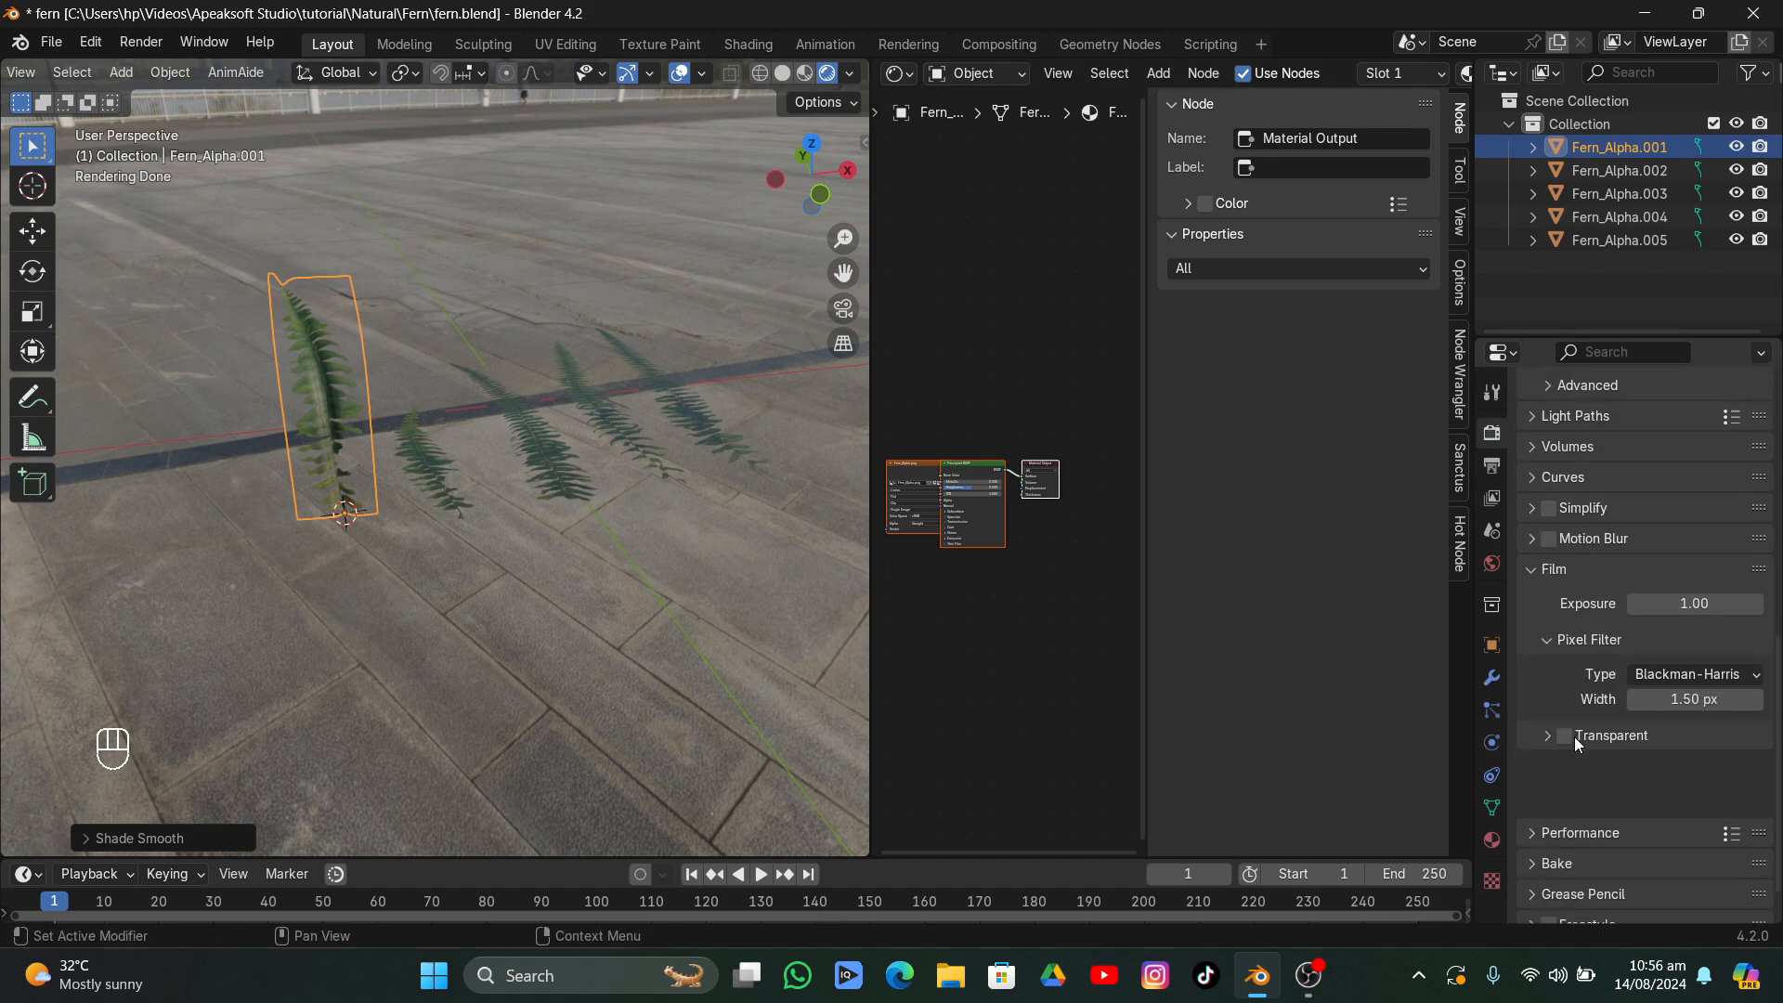
{"action": "left_click", "coordinate": [1563, 753]}
- Widen the node canvas and spread the Fern_Alpha image texture and Principled BSDF nodes apart
{"action": "middle_click_drag", "start_coordinate": [404, 543], "coordinate": [286, 477]}
{"action": "scroll", "coordinate": [589, 557], "scroll_direction": "up", "scroll_amount": 4}
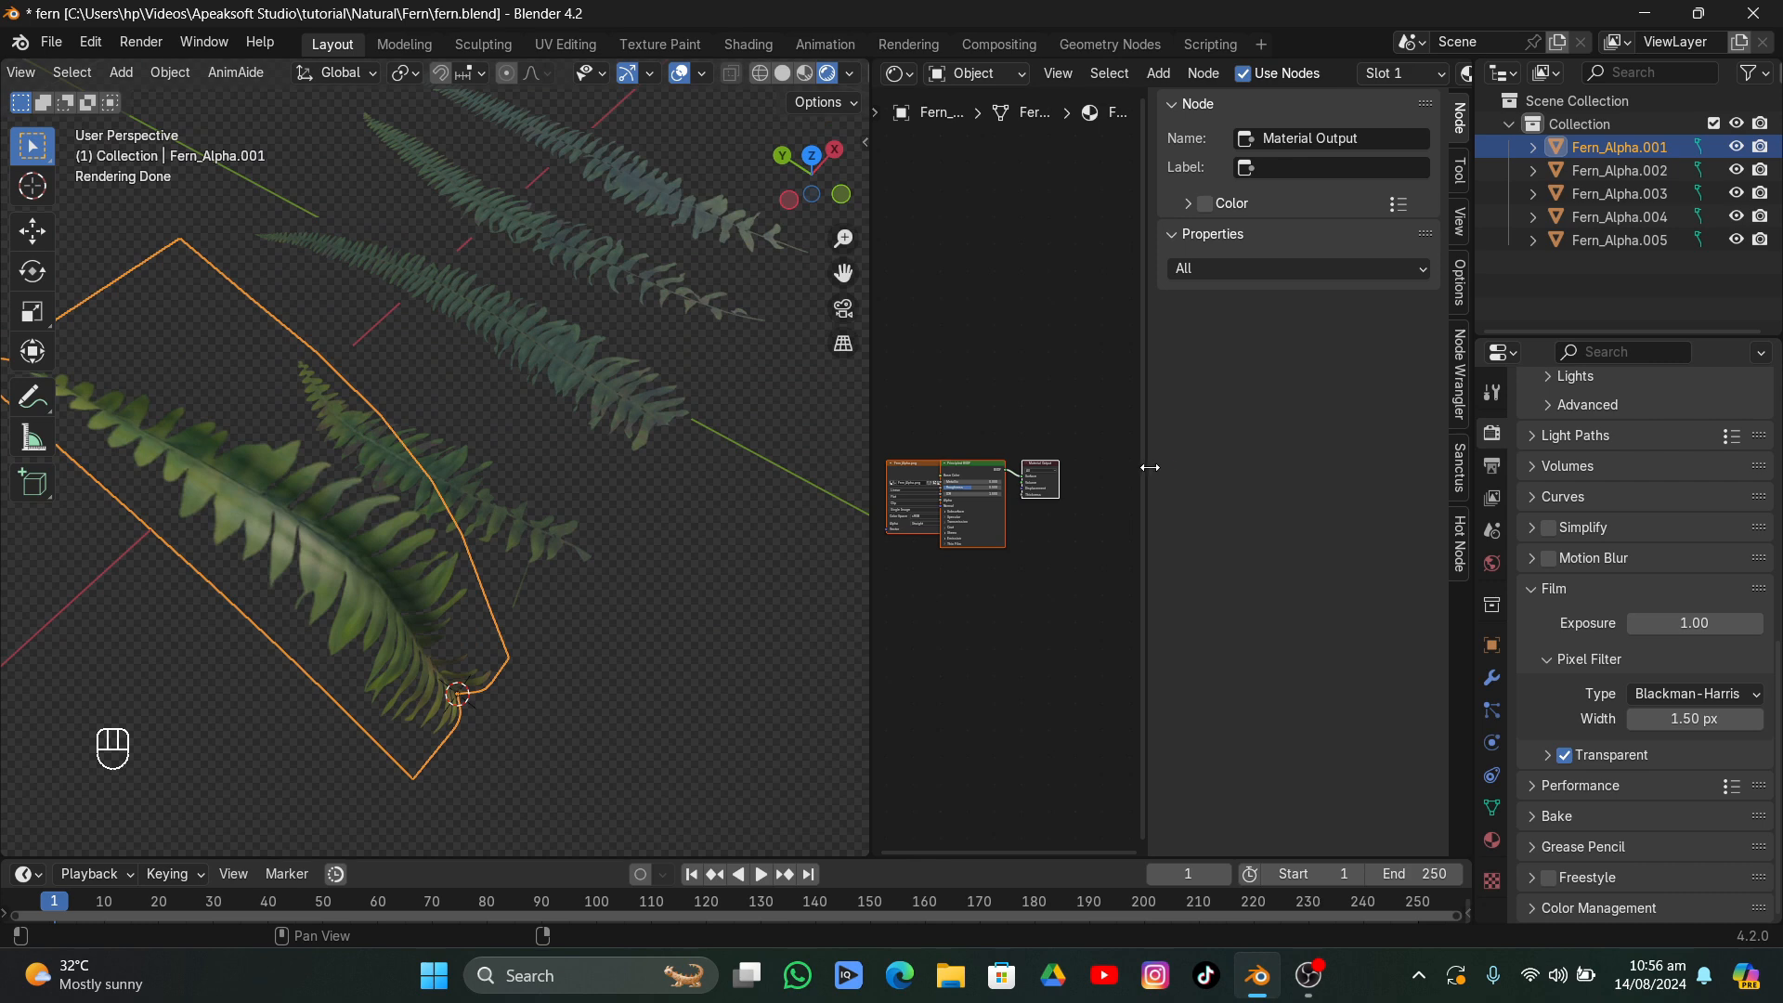
{"action": "left_click_drag", "start_coordinate": [1146, 470], "coordinate": [1286, 489]}
{"action": "scroll", "coordinate": [938, 553], "scroll_direction": "up", "scroll_amount": 3}
{"action": "scroll", "coordinate": [1062, 516], "scroll_direction": "up", "scroll_amount": 2}
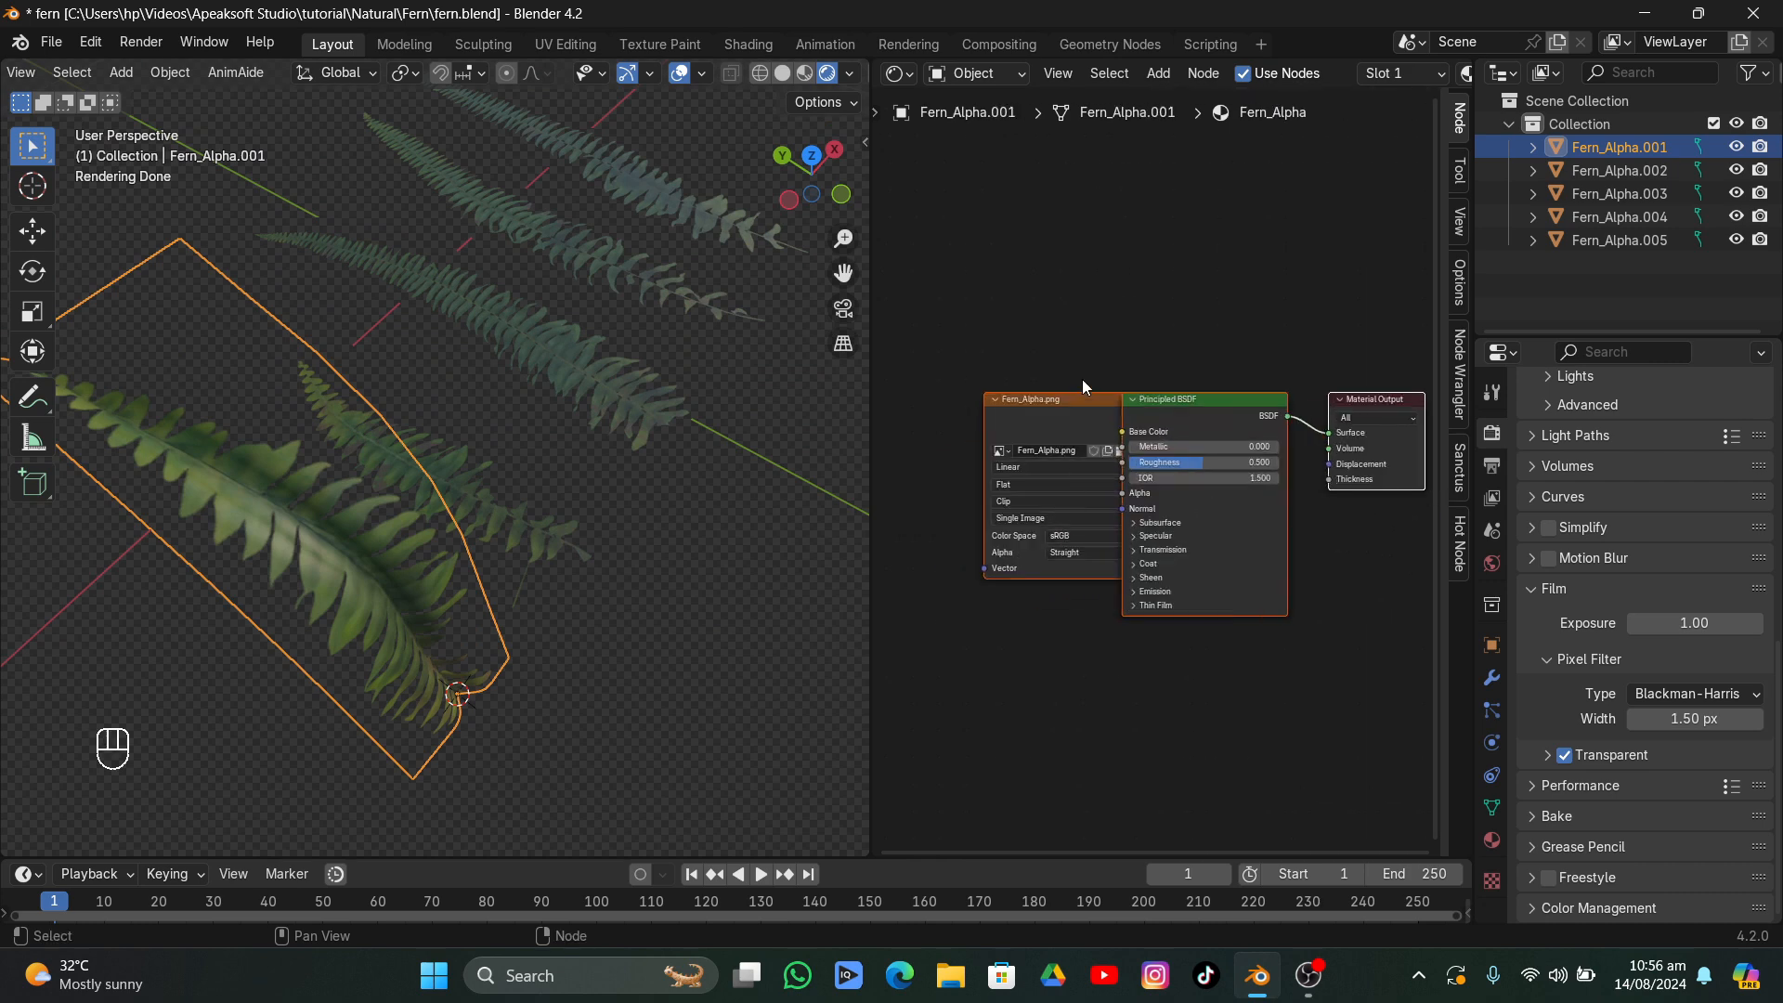
{"action": "left_click_drag", "start_coordinate": [1072, 425], "coordinate": [926, 420]}
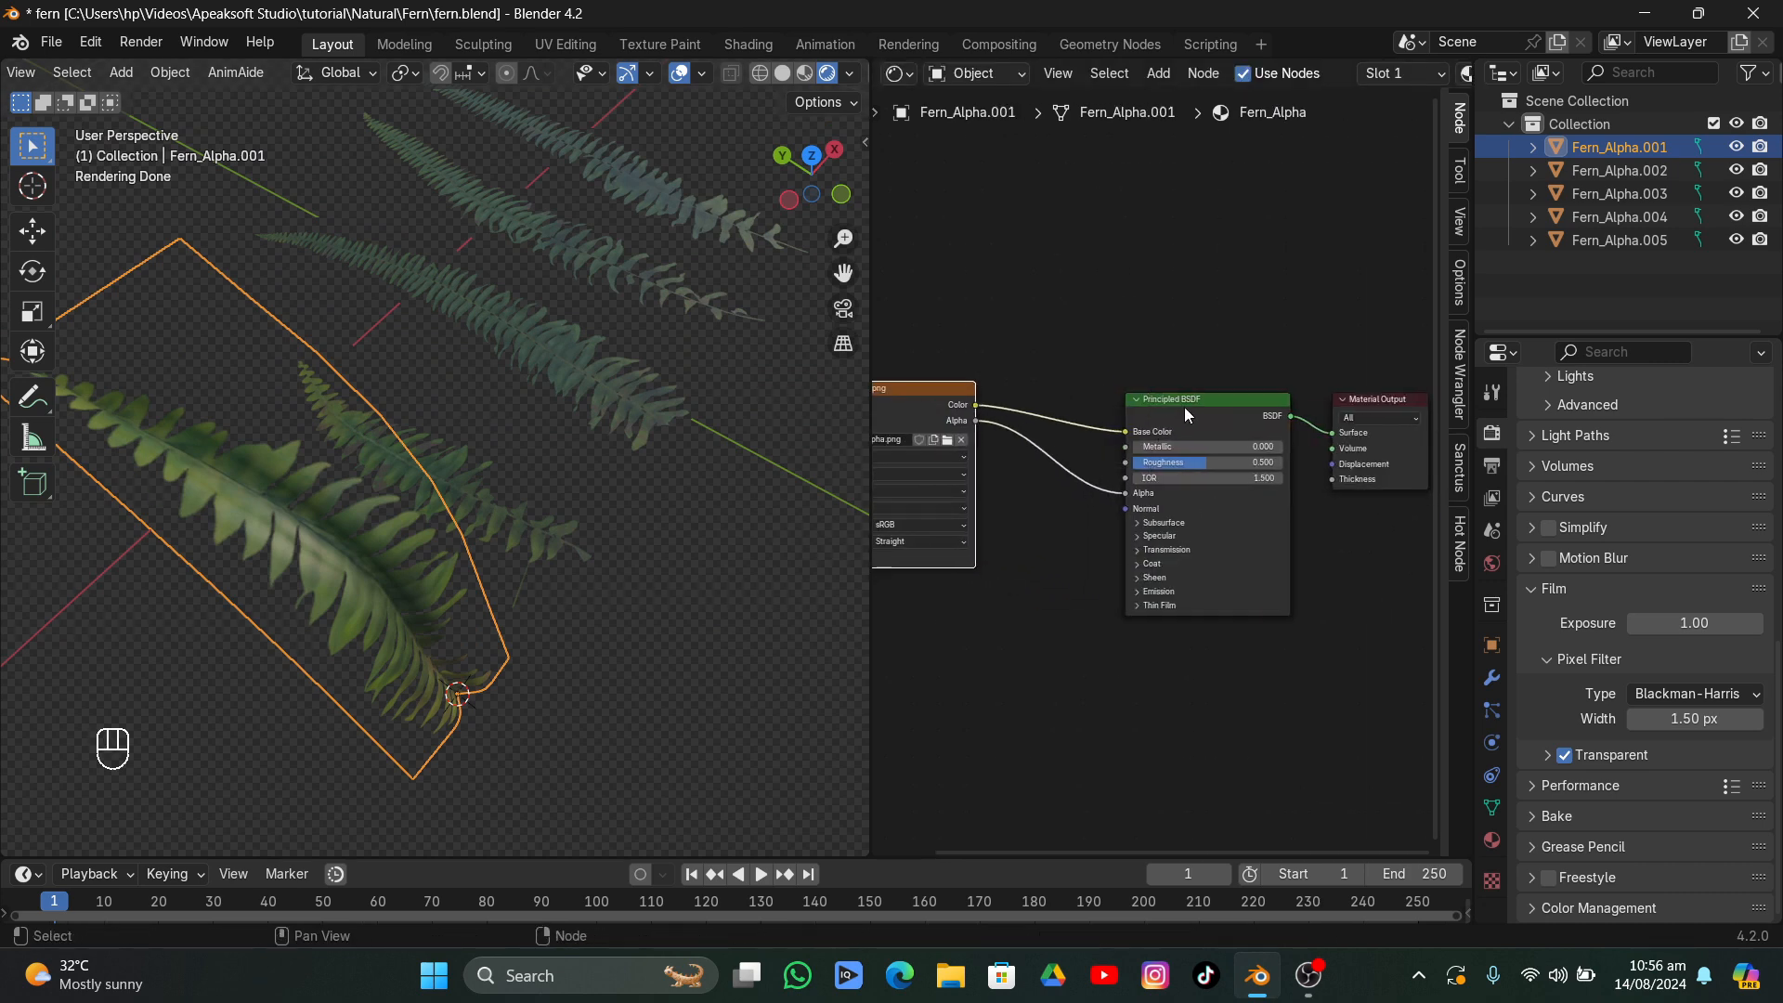
{"action": "left_click_drag", "start_coordinate": [1189, 413], "coordinate": [1160, 409]}
- Insert an Add Shader node between the Principled BSDF and the Material Output
{"action": "left_click", "coordinate": [1158, 73]}
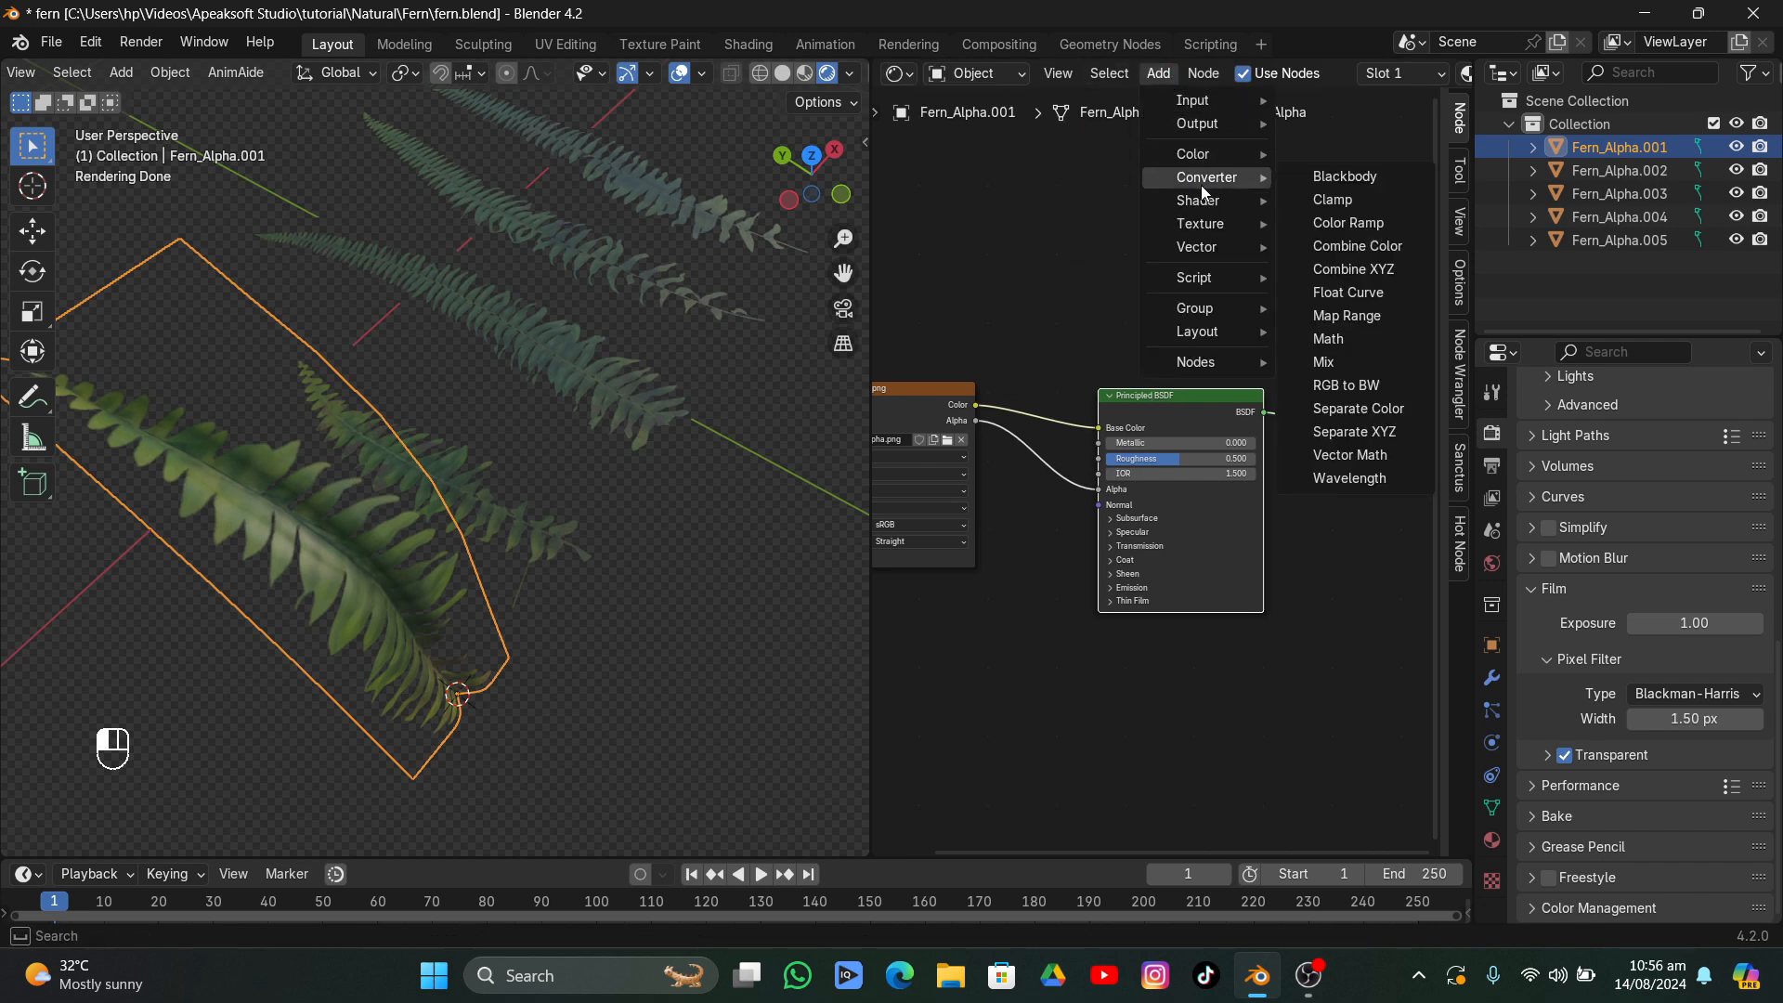
{"action": "mouse_move", "coordinate": [1198, 200]}
{"action": "left_click", "coordinate": [1346, 199]}
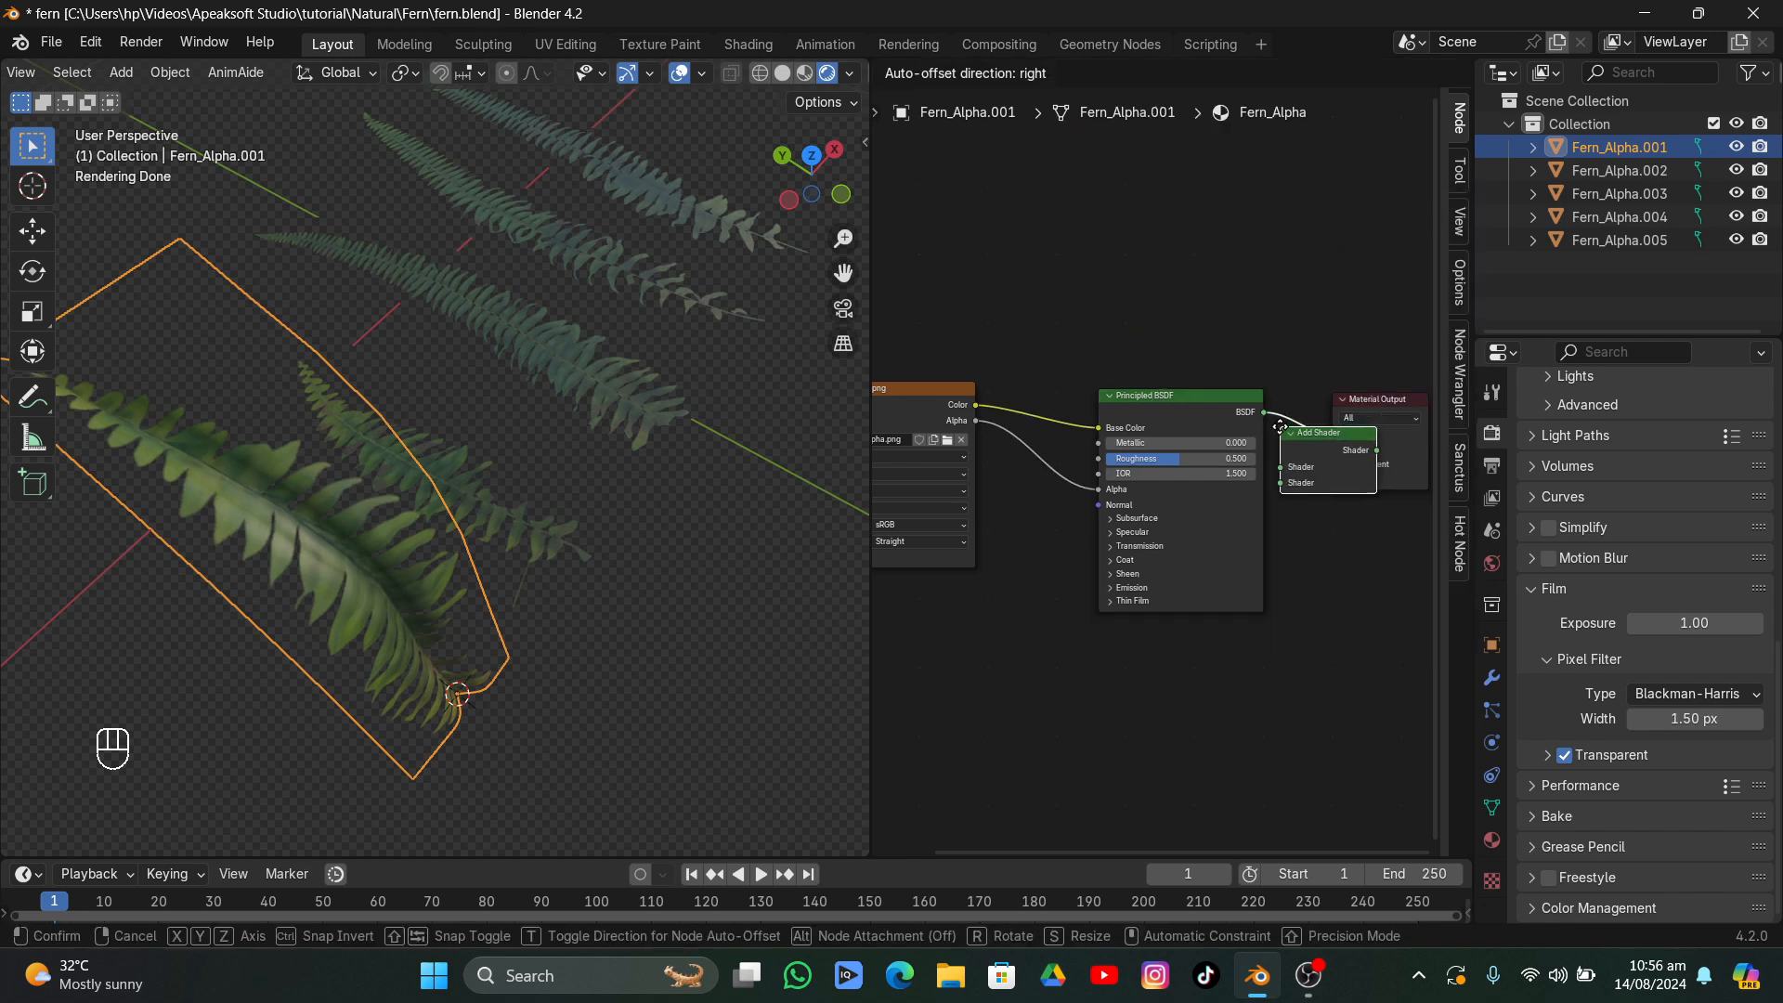
{"action": "left_click", "coordinate": [1337, 435]}
- Add a Translucent BSDF below the Principled BSDF and connect it to the Add Shader's second shader input
{"action": "left_click", "coordinate": [1157, 75]}
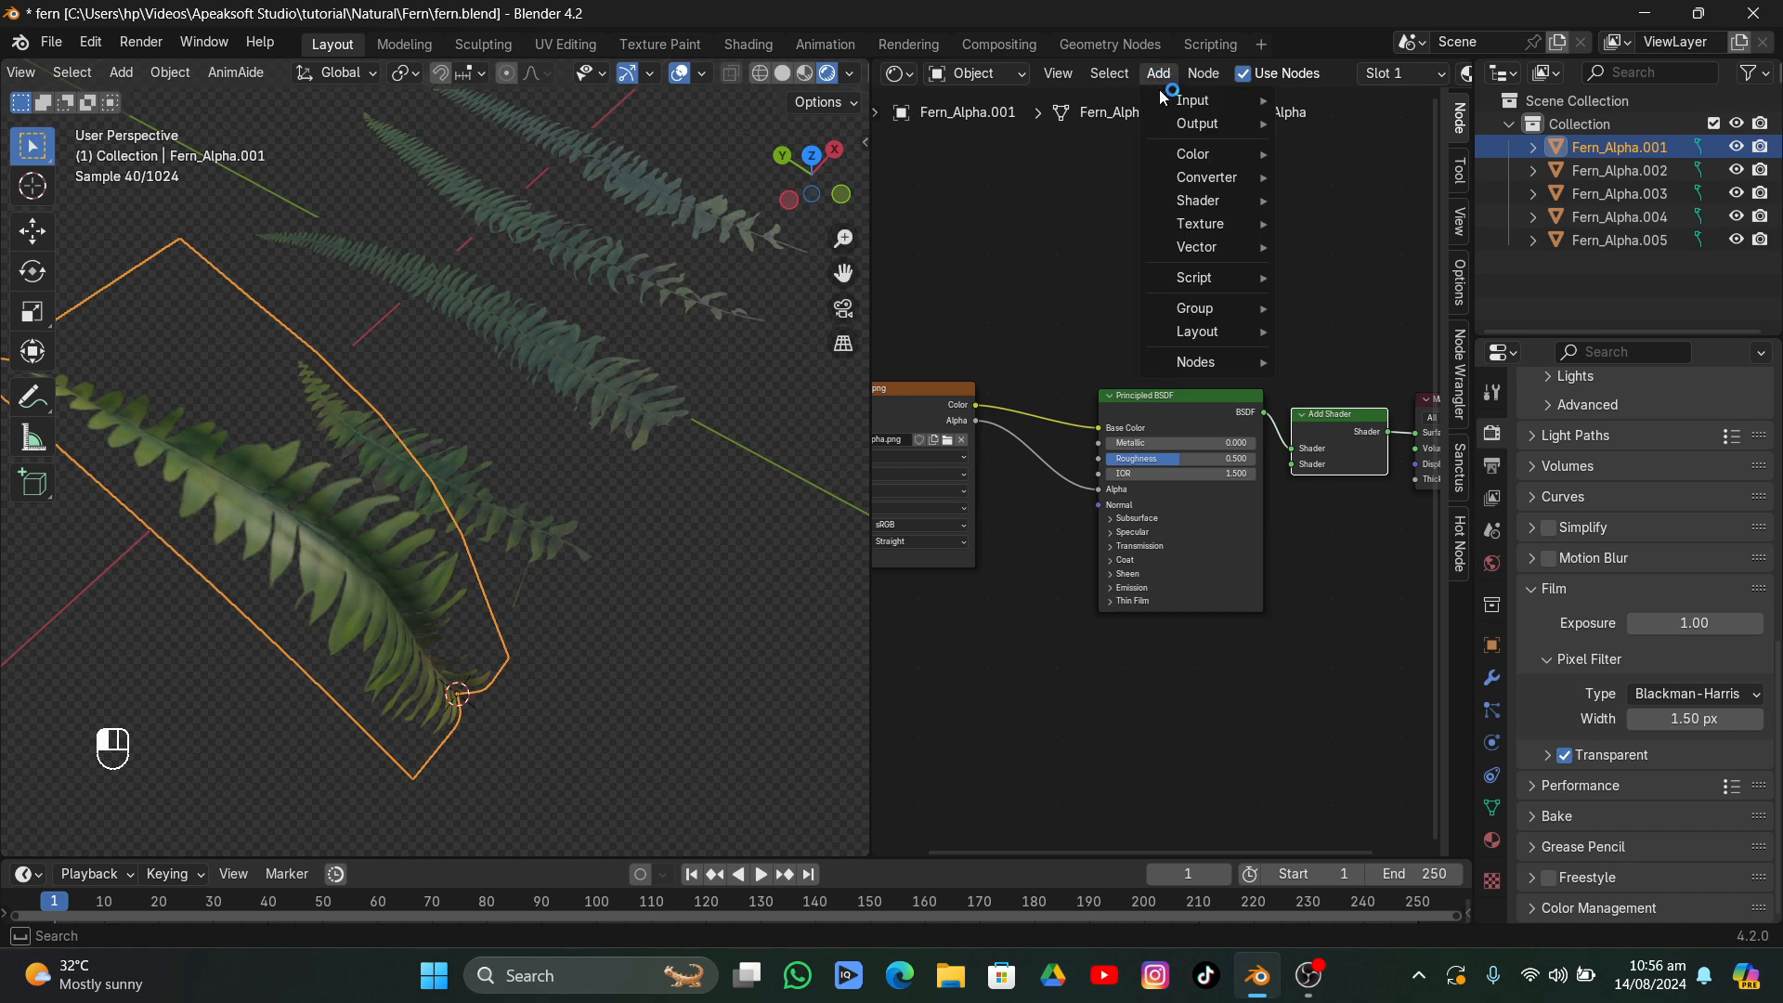
{"action": "mouse_move", "coordinate": [1198, 201]}
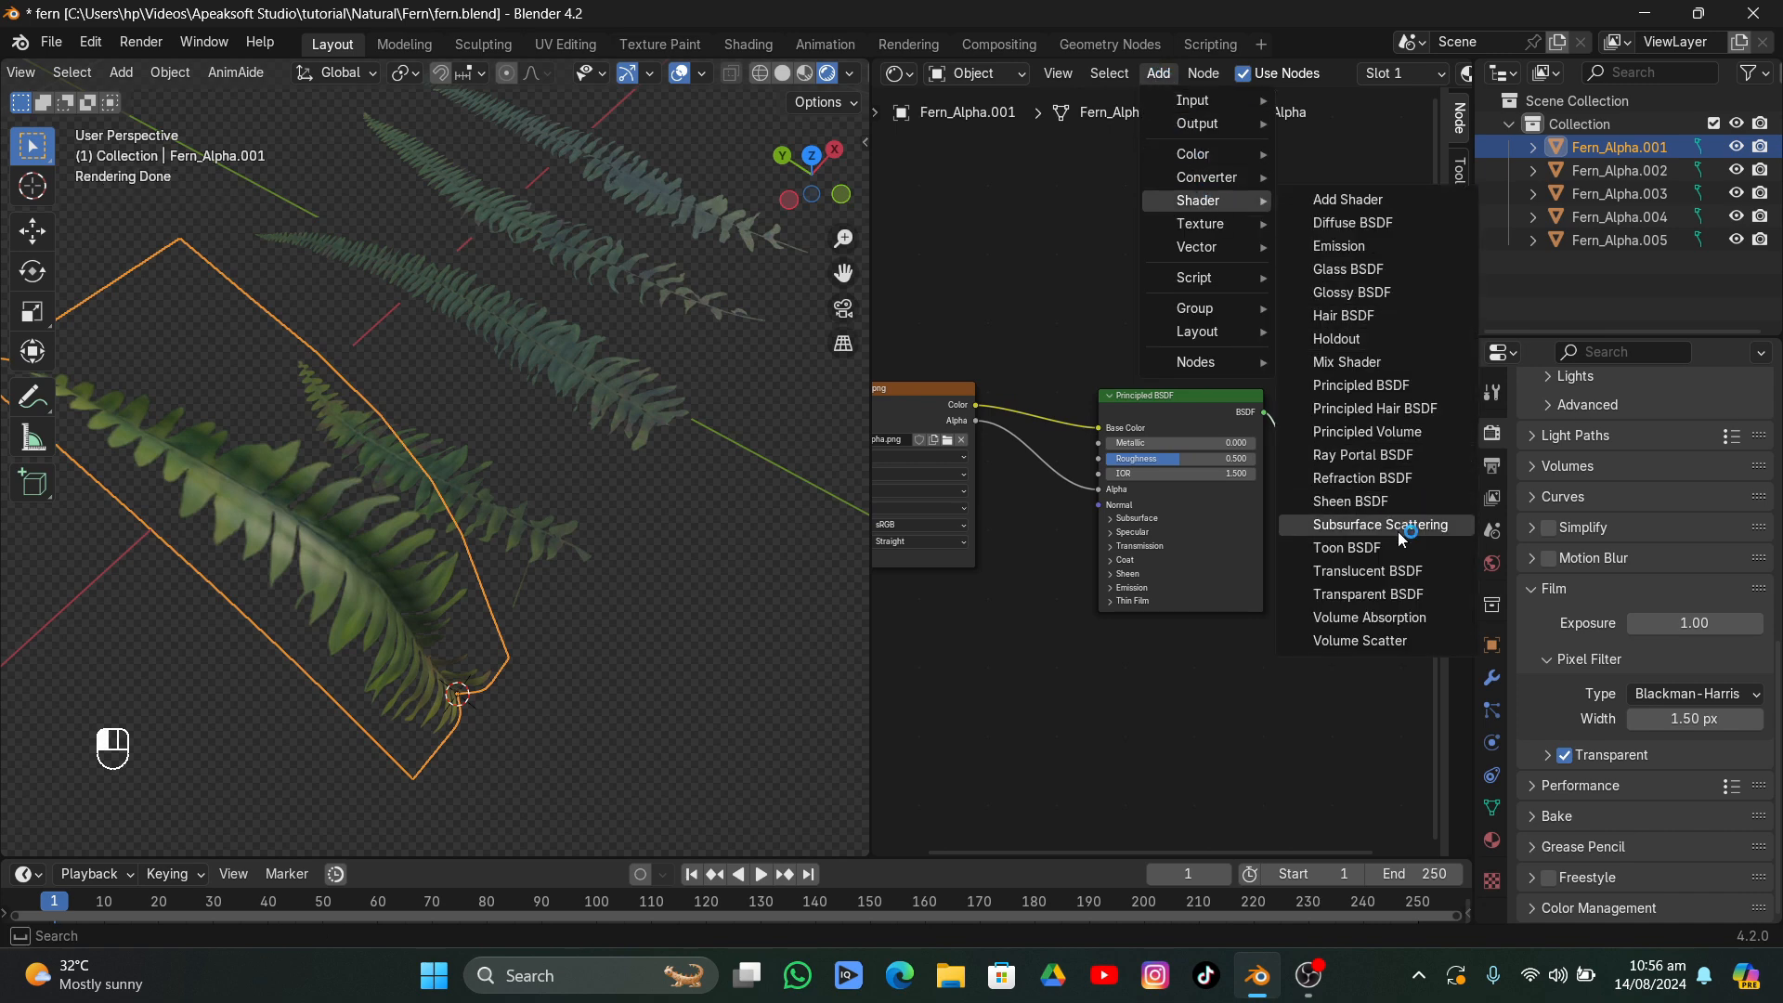
{"action": "left_click", "coordinate": [1367, 570]}
{"action": "left_click", "coordinate": [1114, 653]}
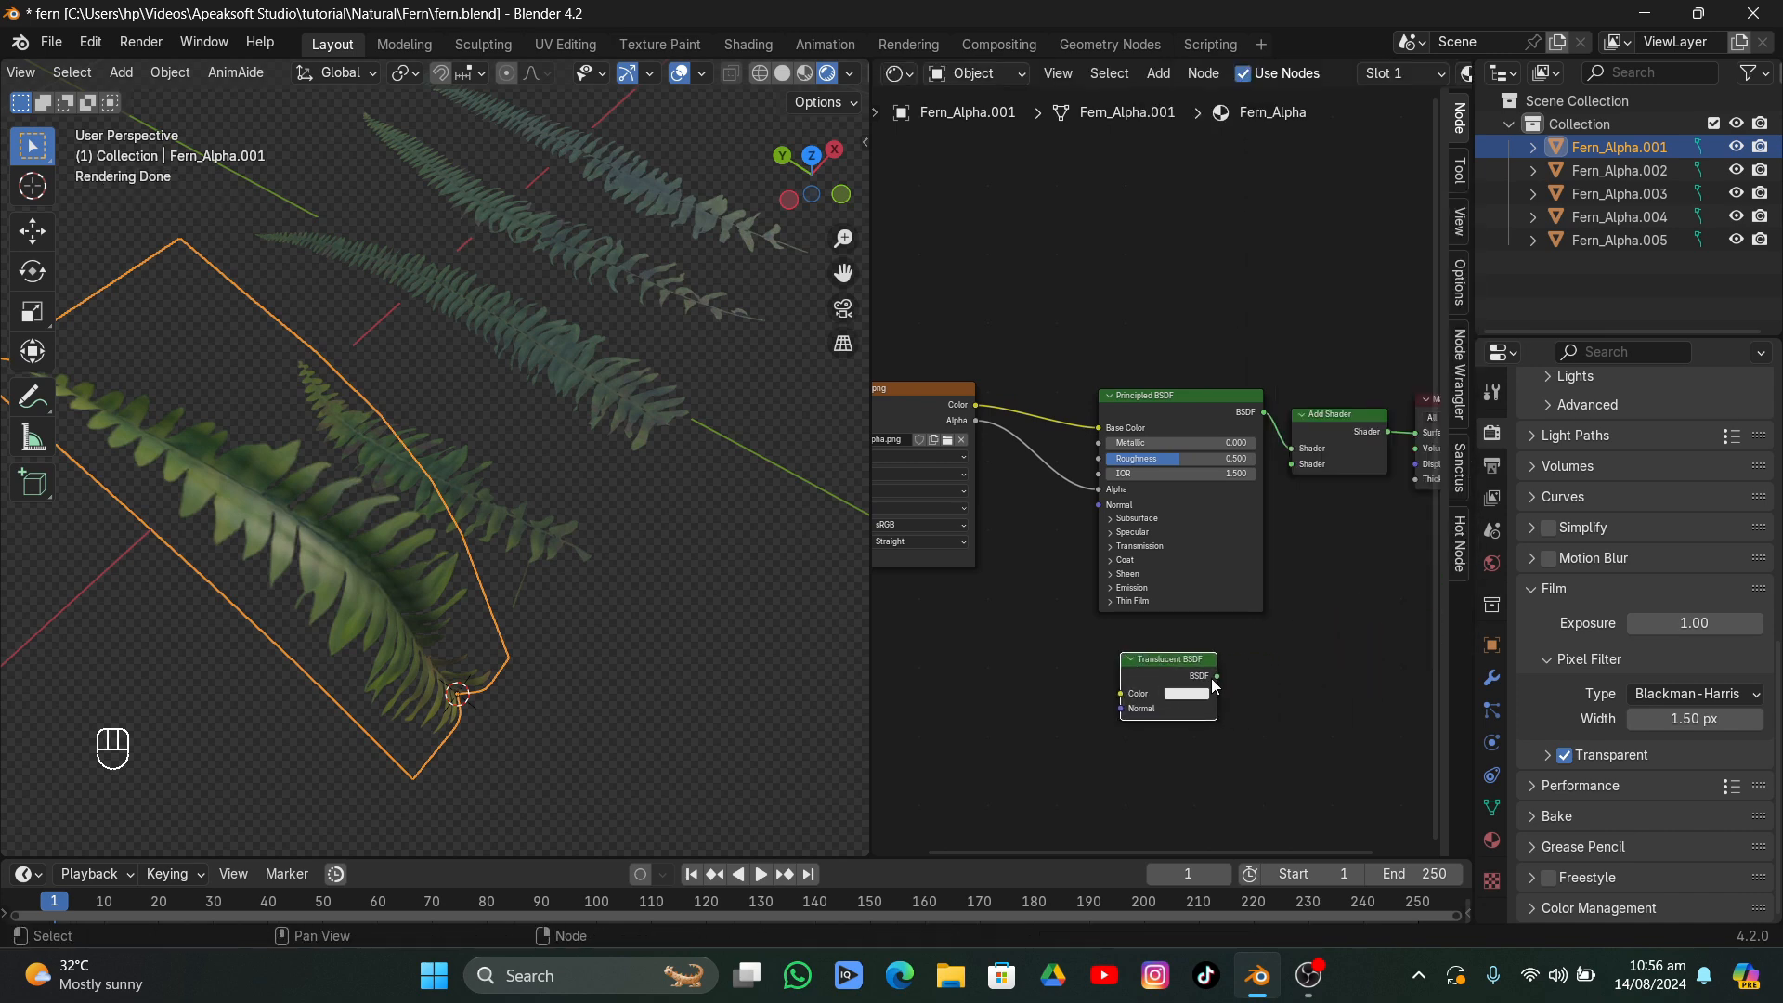
{"action": "left_click_drag", "start_coordinate": [1217, 676], "coordinate": [1304, 461]}
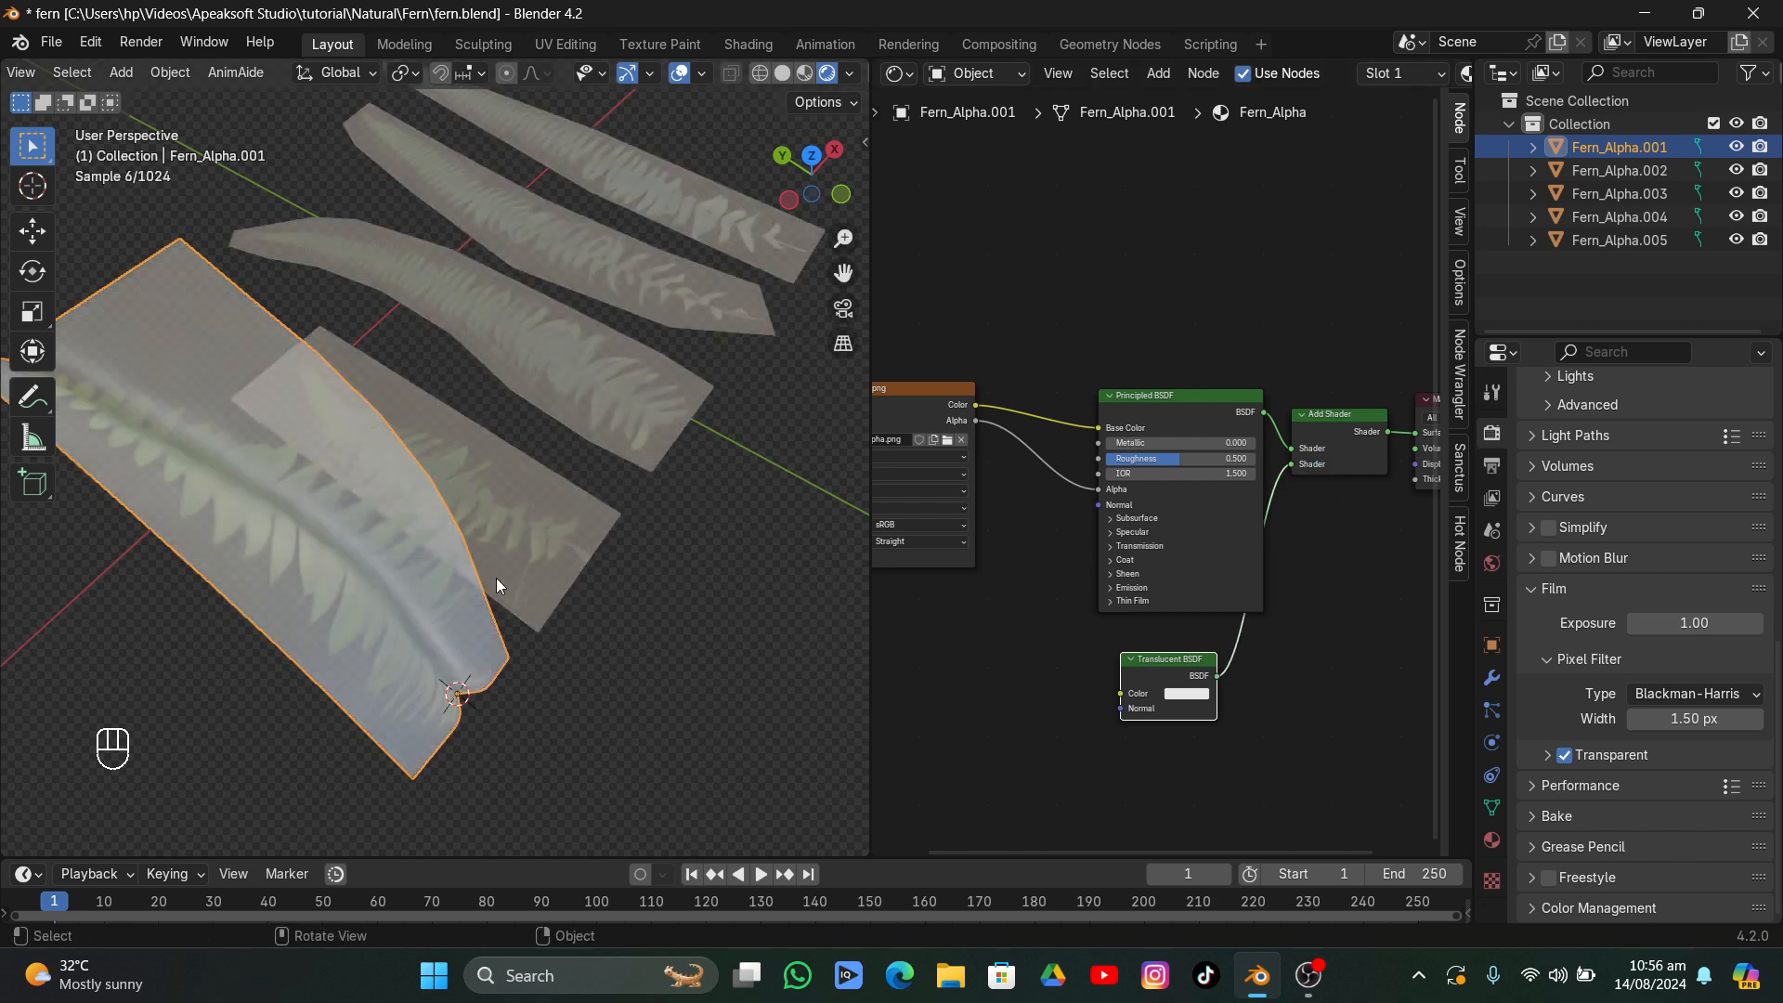
{"action": "middle_click_drag", "start_coordinate": [496, 578], "coordinate": [433, 464]}
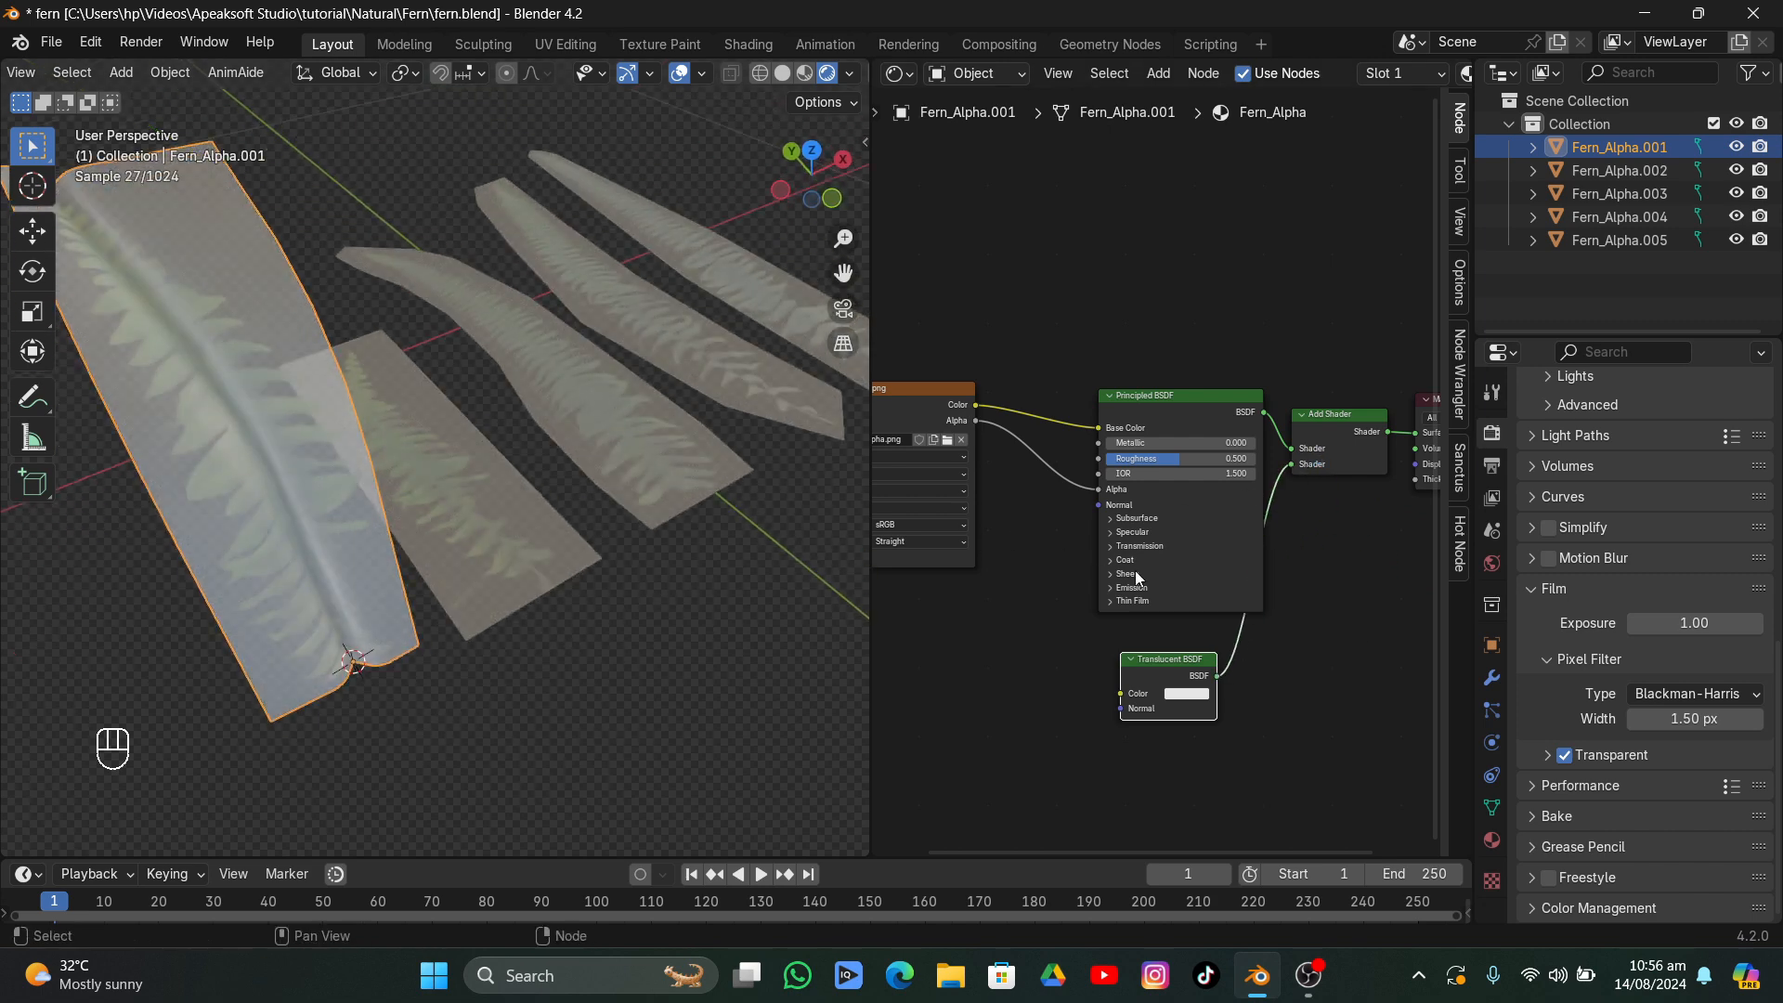
- Connect the Fern_Alpha image texture's color output to the Translucent BSDF's color input
{"action": "middle_click_drag", "start_coordinate": [1134, 570], "coordinate": [1222, 520]}
{"action": "left_click_drag", "start_coordinate": [1068, 375], "coordinate": [1211, 663]}
{"action": "middle_click_drag", "start_coordinate": [407, 486], "coordinate": [835, 486]}
- Set the light path maximum bounces to 26 for transmission and 15 for transparent
{"action": "scroll", "coordinate": [1606, 473], "scroll_direction": "up", "scroll_amount": 3}
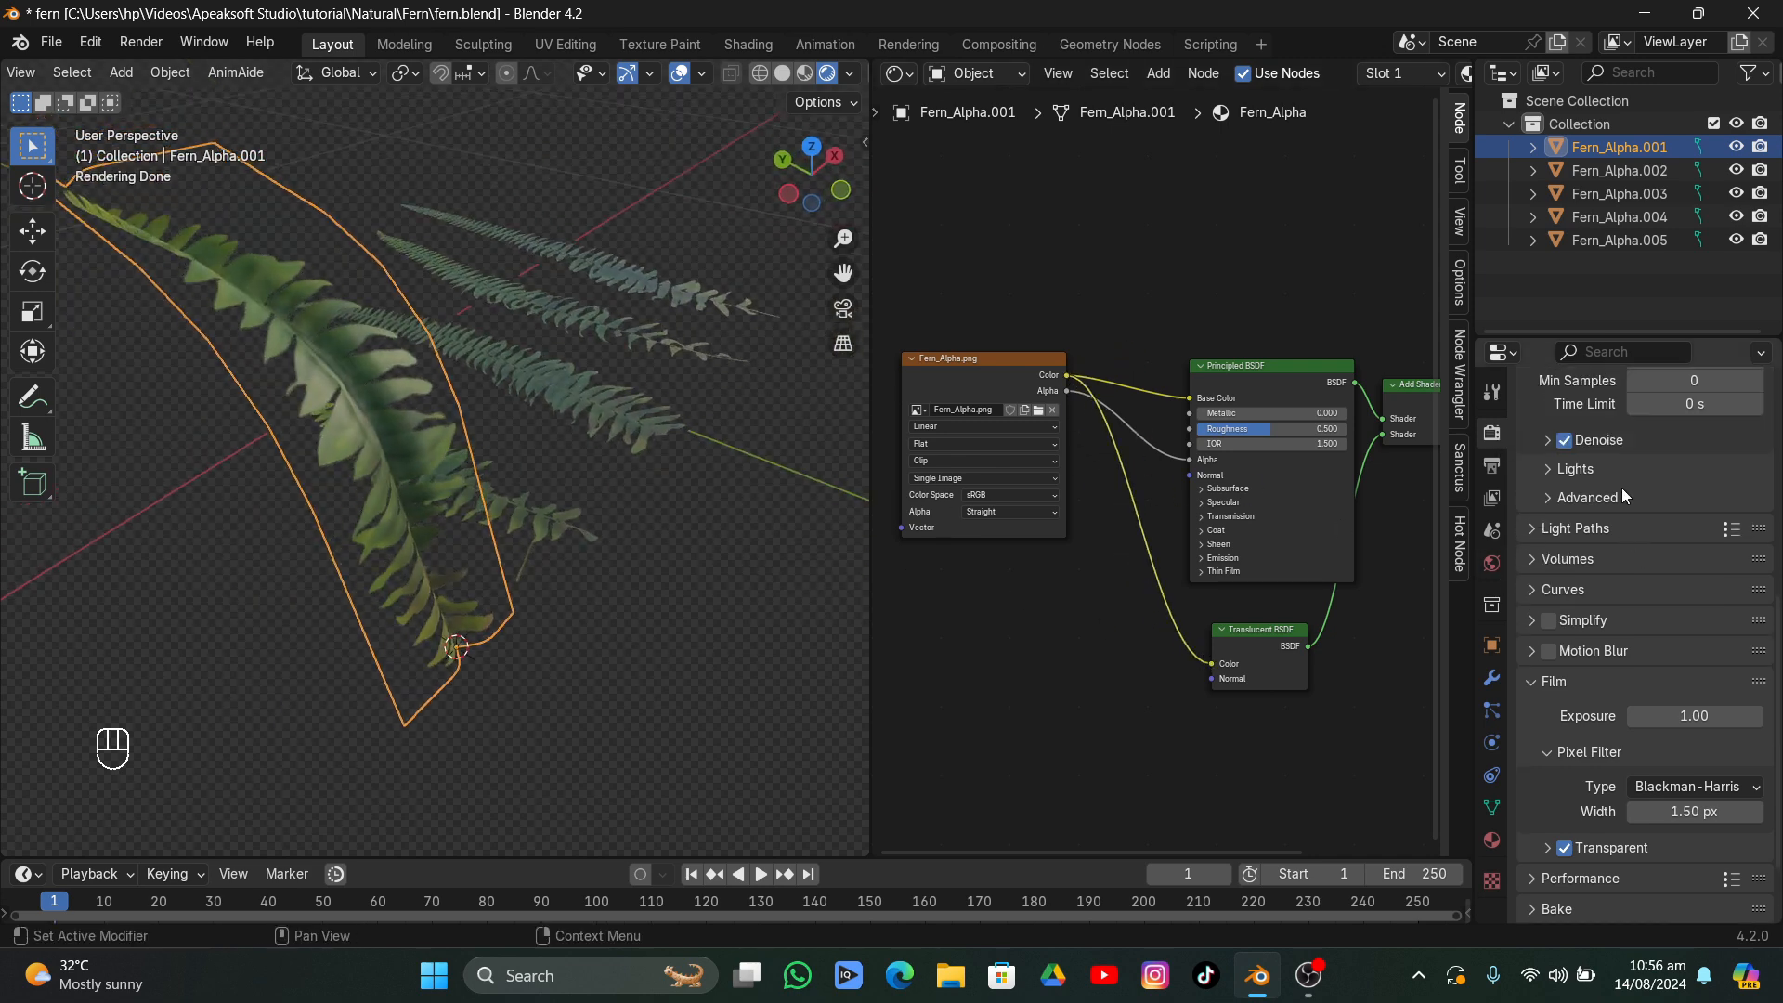
{"action": "left_click", "coordinate": [1578, 527]}
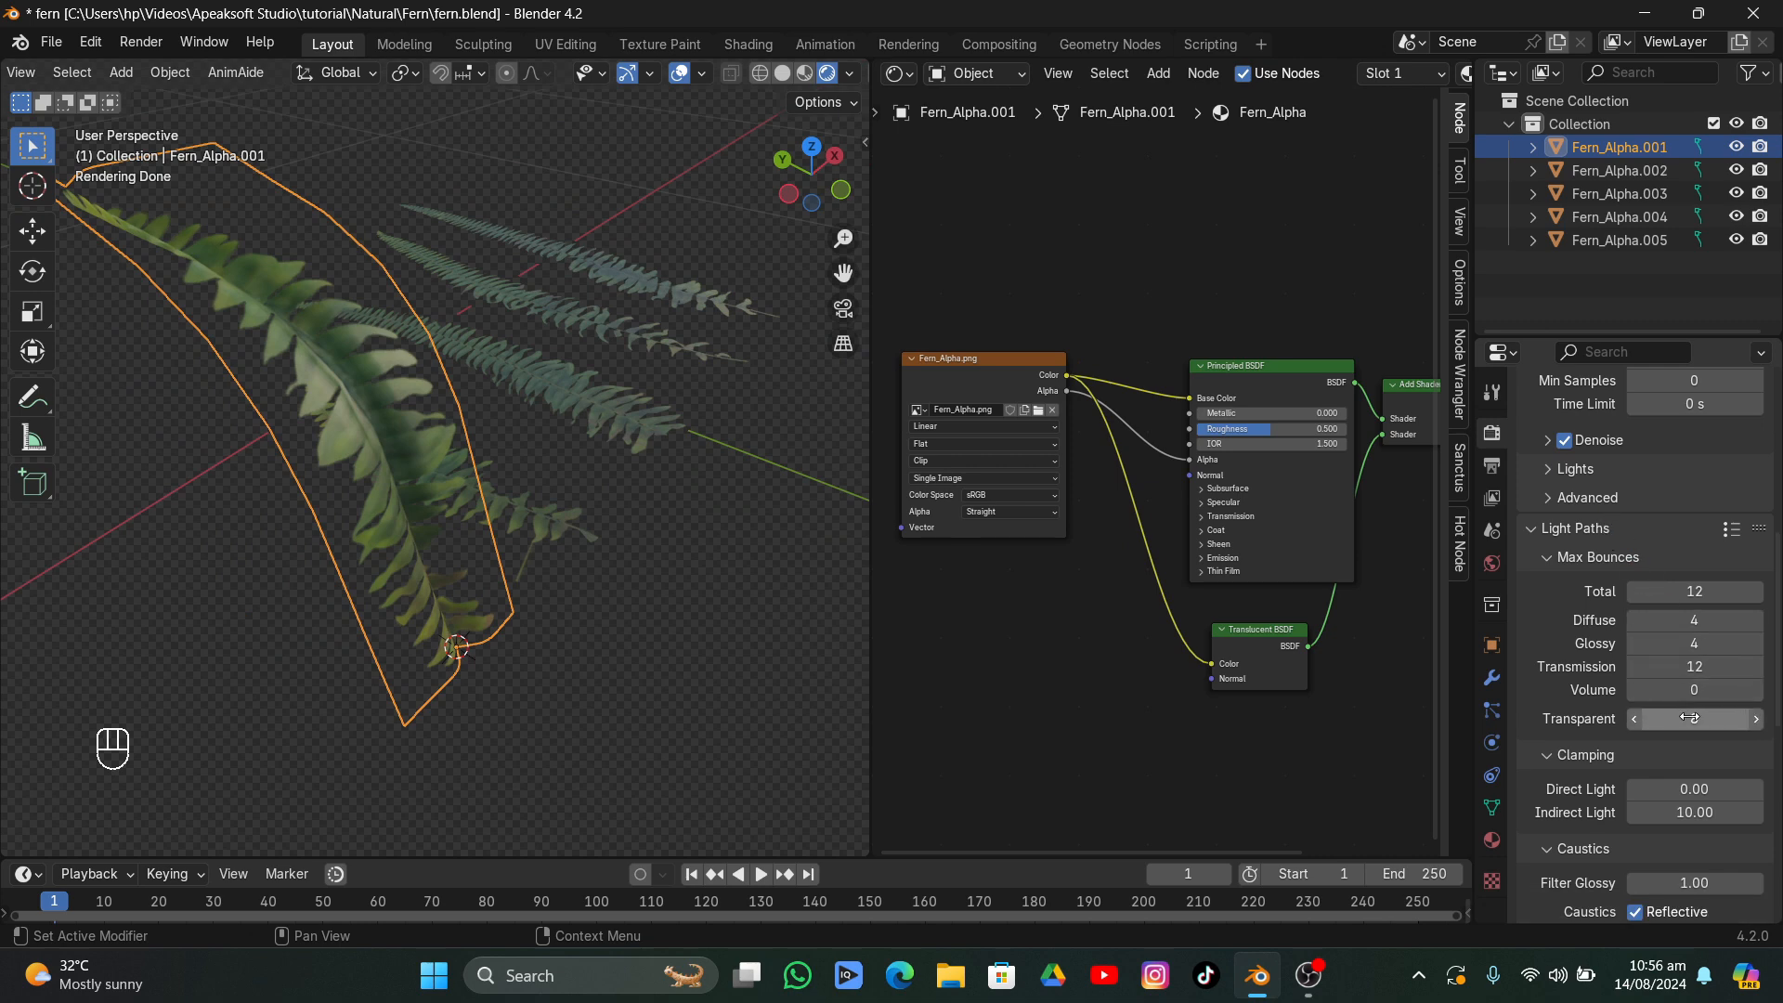
{"action": "left_click_drag", "start_coordinate": [1695, 713], "coordinate": [1723, 667]}
{"action": "scroll", "coordinate": [722, 728], "scroll_direction": "up", "scroll_amount": 2}
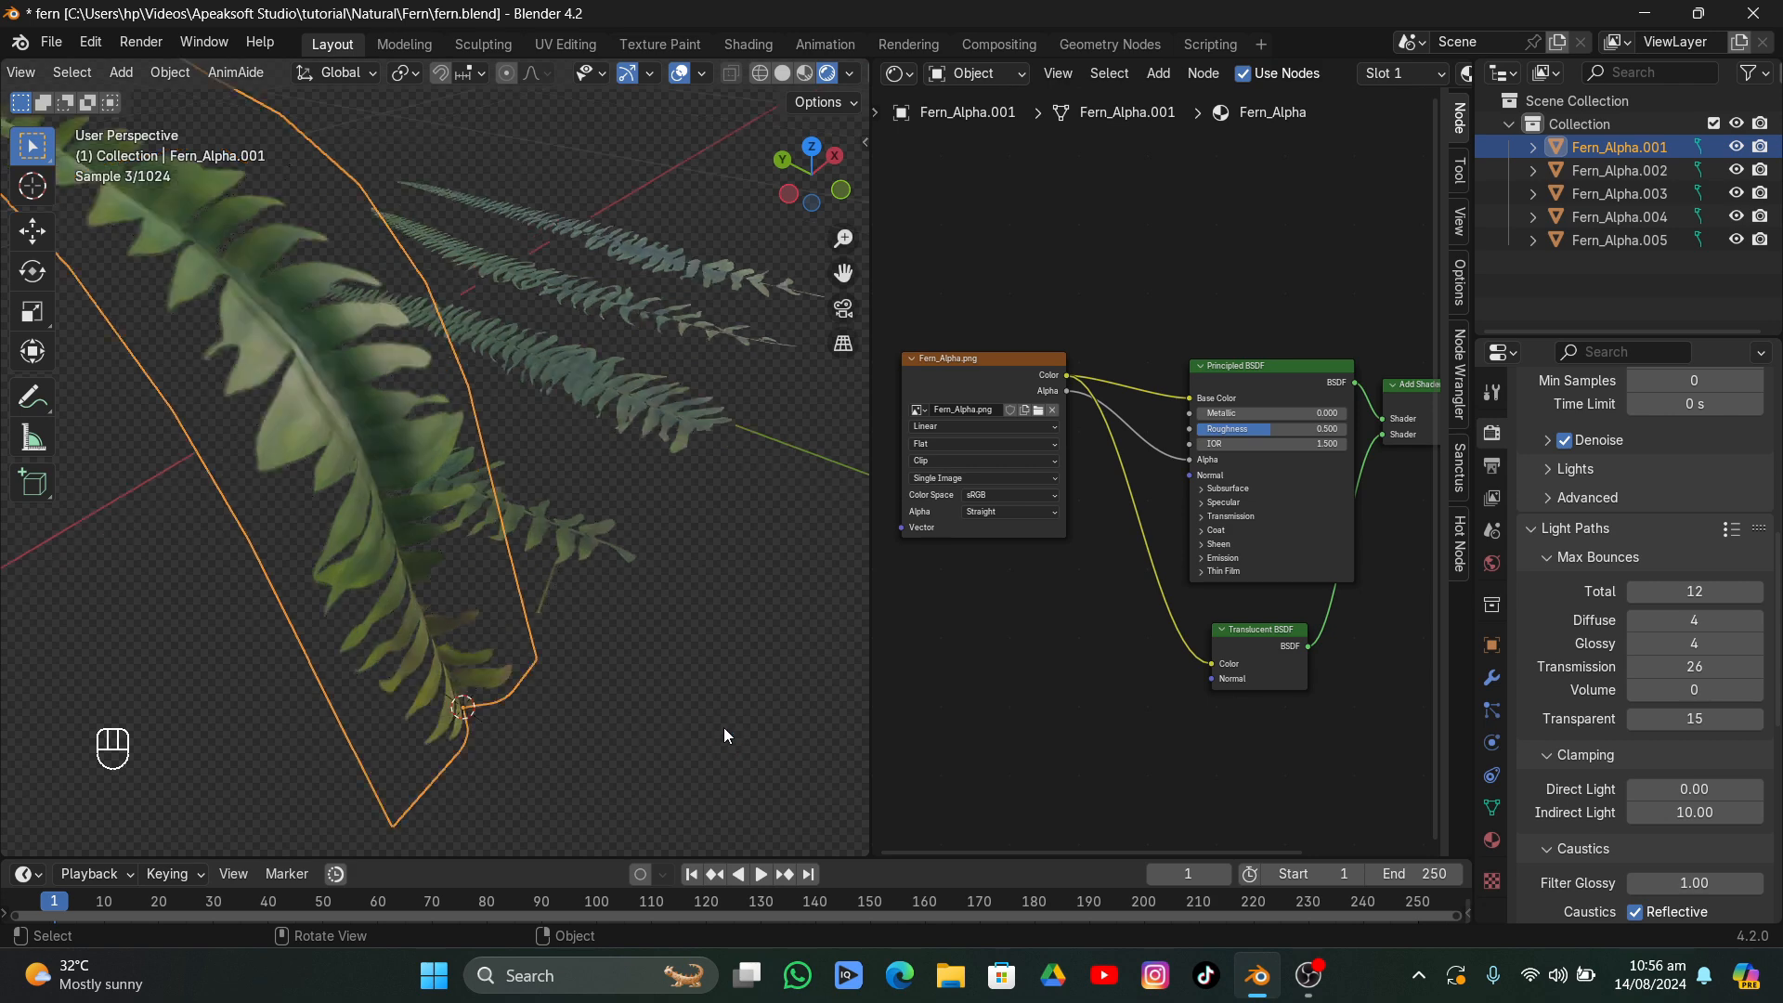
- Deselect the upright frond and examine its translucent shading from several angles
{"action": "left_click", "coordinate": [720, 722]}
{"action": "scroll", "coordinate": [576, 669], "scroll_direction": "down", "scroll_amount": 5}
{"action": "middle_click_drag", "start_coordinate": [553, 663], "coordinate": [832, 533]}
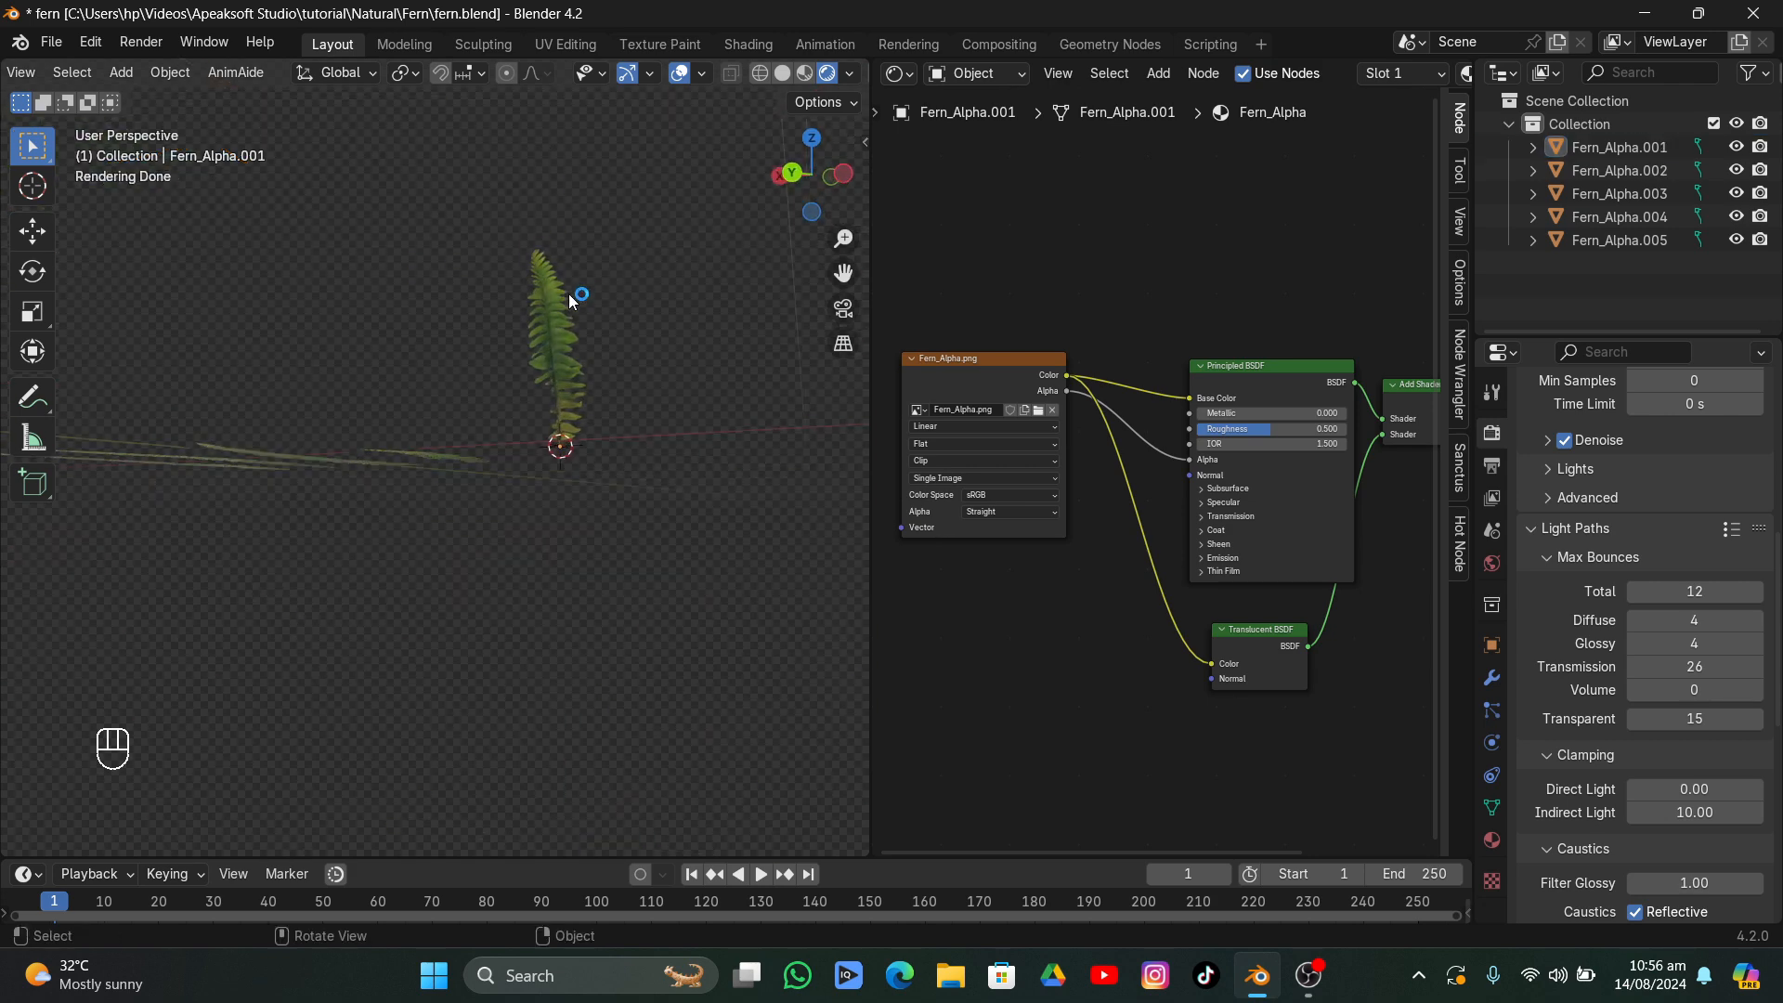
{"action": "middle_click_drag", "start_coordinate": [569, 293], "coordinate": [598, 335]}
{"action": "middle_click_drag", "start_coordinate": [860, 288], "coordinate": [372, 463]}
{"action": "scroll", "coordinate": [387, 498], "scroll_direction": "up", "scroll_amount": 5}
- Move the Add Shader and Material Output nodes farther away from the Principled and Translucent BSDF nodes
{"action": "middle_click_drag", "start_coordinate": [1312, 399], "coordinate": [1057, 399]}
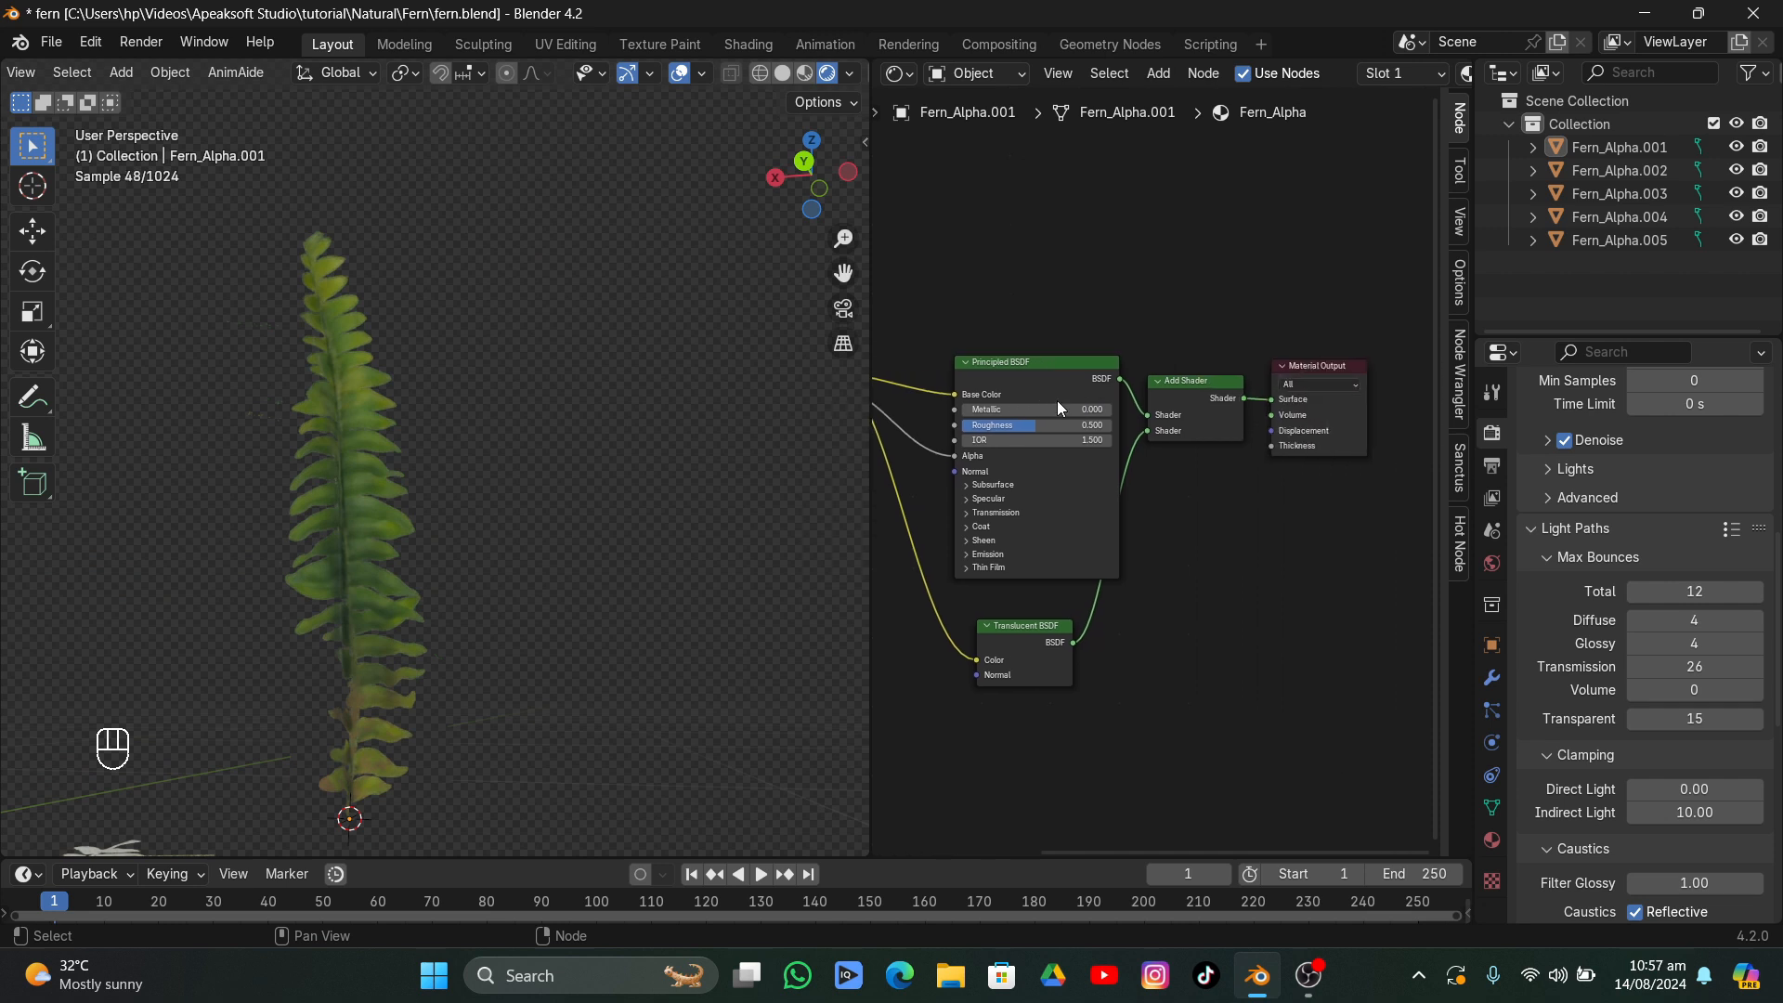
{"action": "left_click_drag", "start_coordinate": [1111, 382], "coordinate": [1432, 435]}
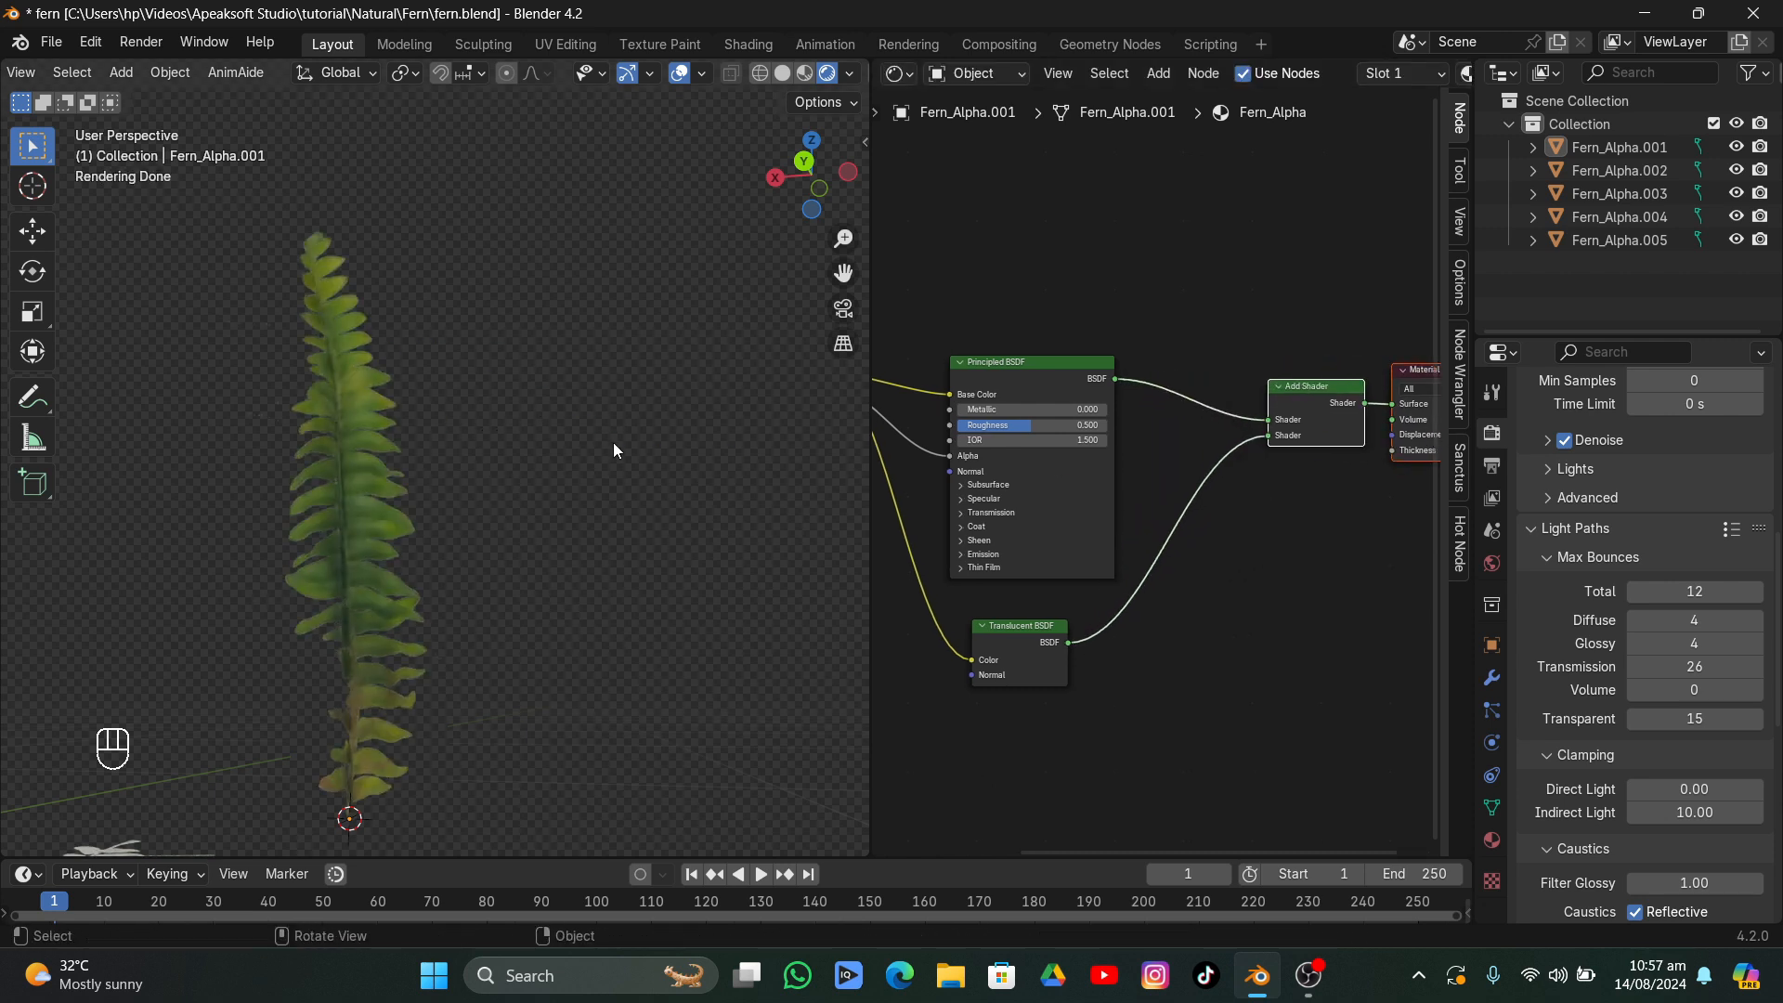
{"action": "middle_click_drag", "start_coordinate": [613, 445], "coordinate": [821, 537]}
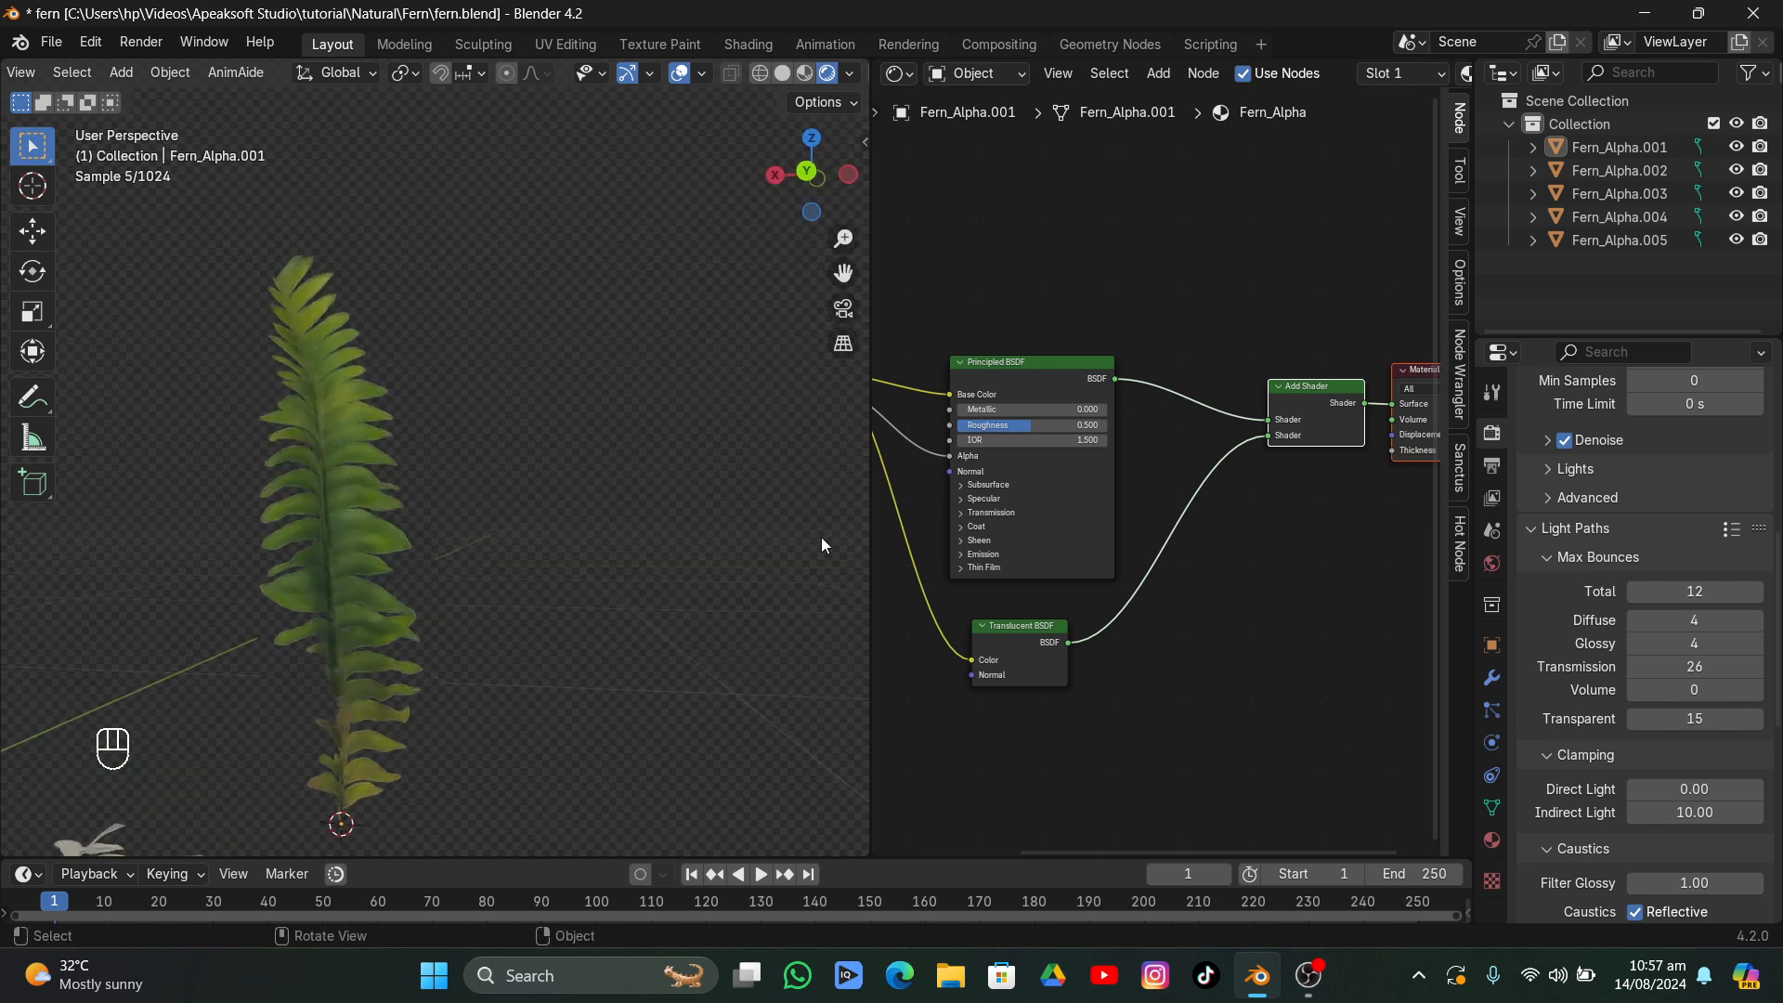
- Expand the Principled BSDF's subsurface settings, move the node higher and set the subsurface weight to 0.582
{"action": "left_click", "coordinate": [1010, 487]}
{"action": "left_click_drag", "start_coordinate": [1014, 396], "coordinate": [1015, 194]}
{"action": "left_click_drag", "start_coordinate": [1010, 358], "coordinate": [1099, 359]}
{"action": "middle_click_drag", "start_coordinate": [353, 423], "coordinate": [206, 244]}
- Save the fern.blend file
{"action": "left_click", "coordinate": [38, 44]}
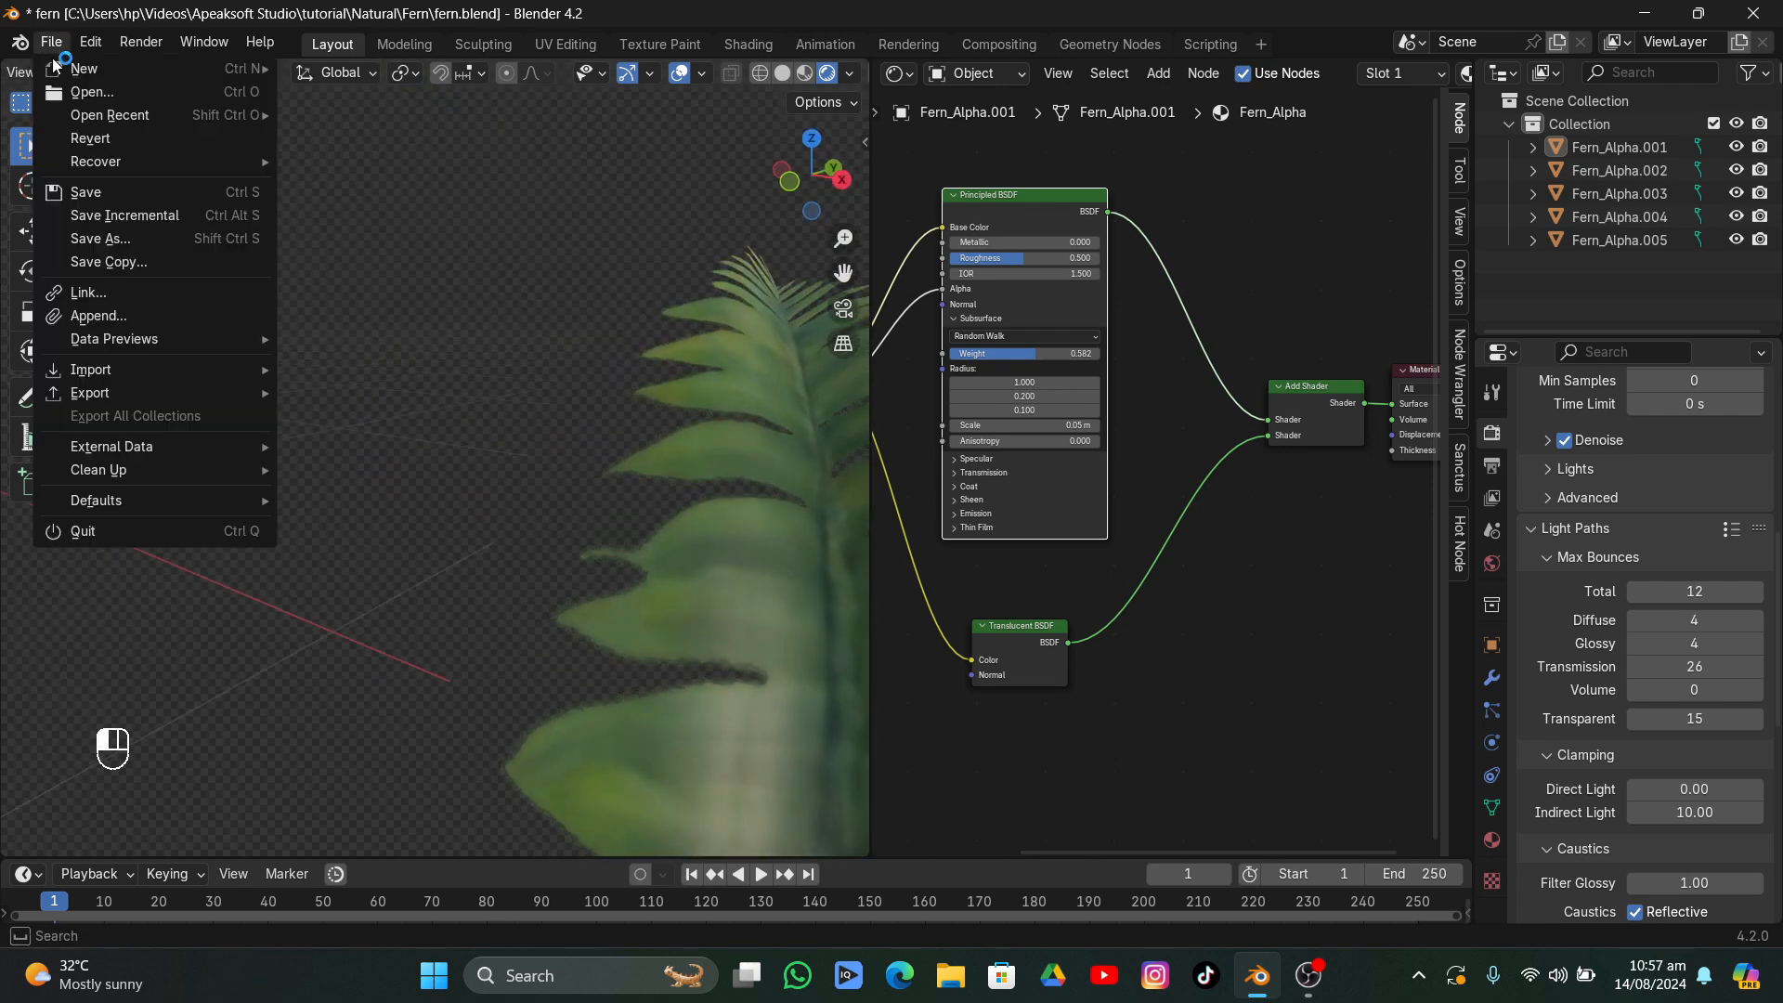
{"action": "left_click", "coordinate": [74, 186]}
{"action": "middle_click_drag", "start_coordinate": [618, 500], "coordinate": [694, 462]}
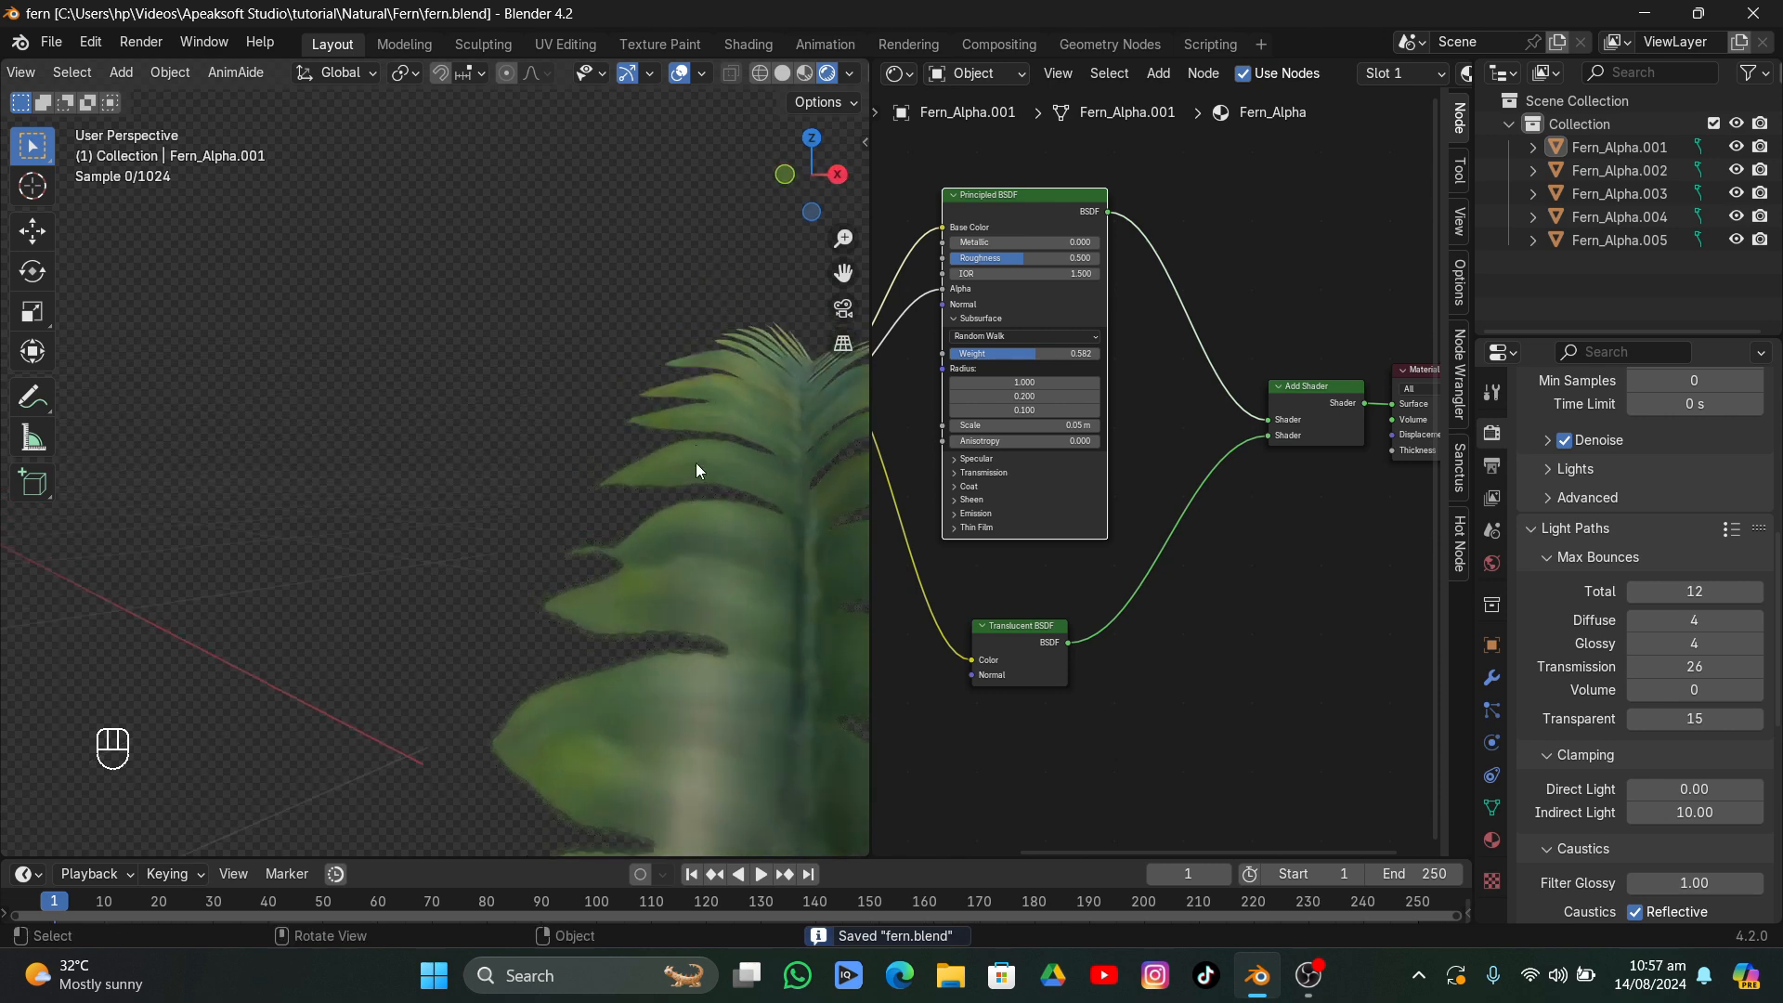
- Collapse the subsurface settings and add a Bump node with its height driven by the image texture's color
{"action": "middle_click_drag", "start_coordinate": [871, 317], "coordinate": [1204, 325]}
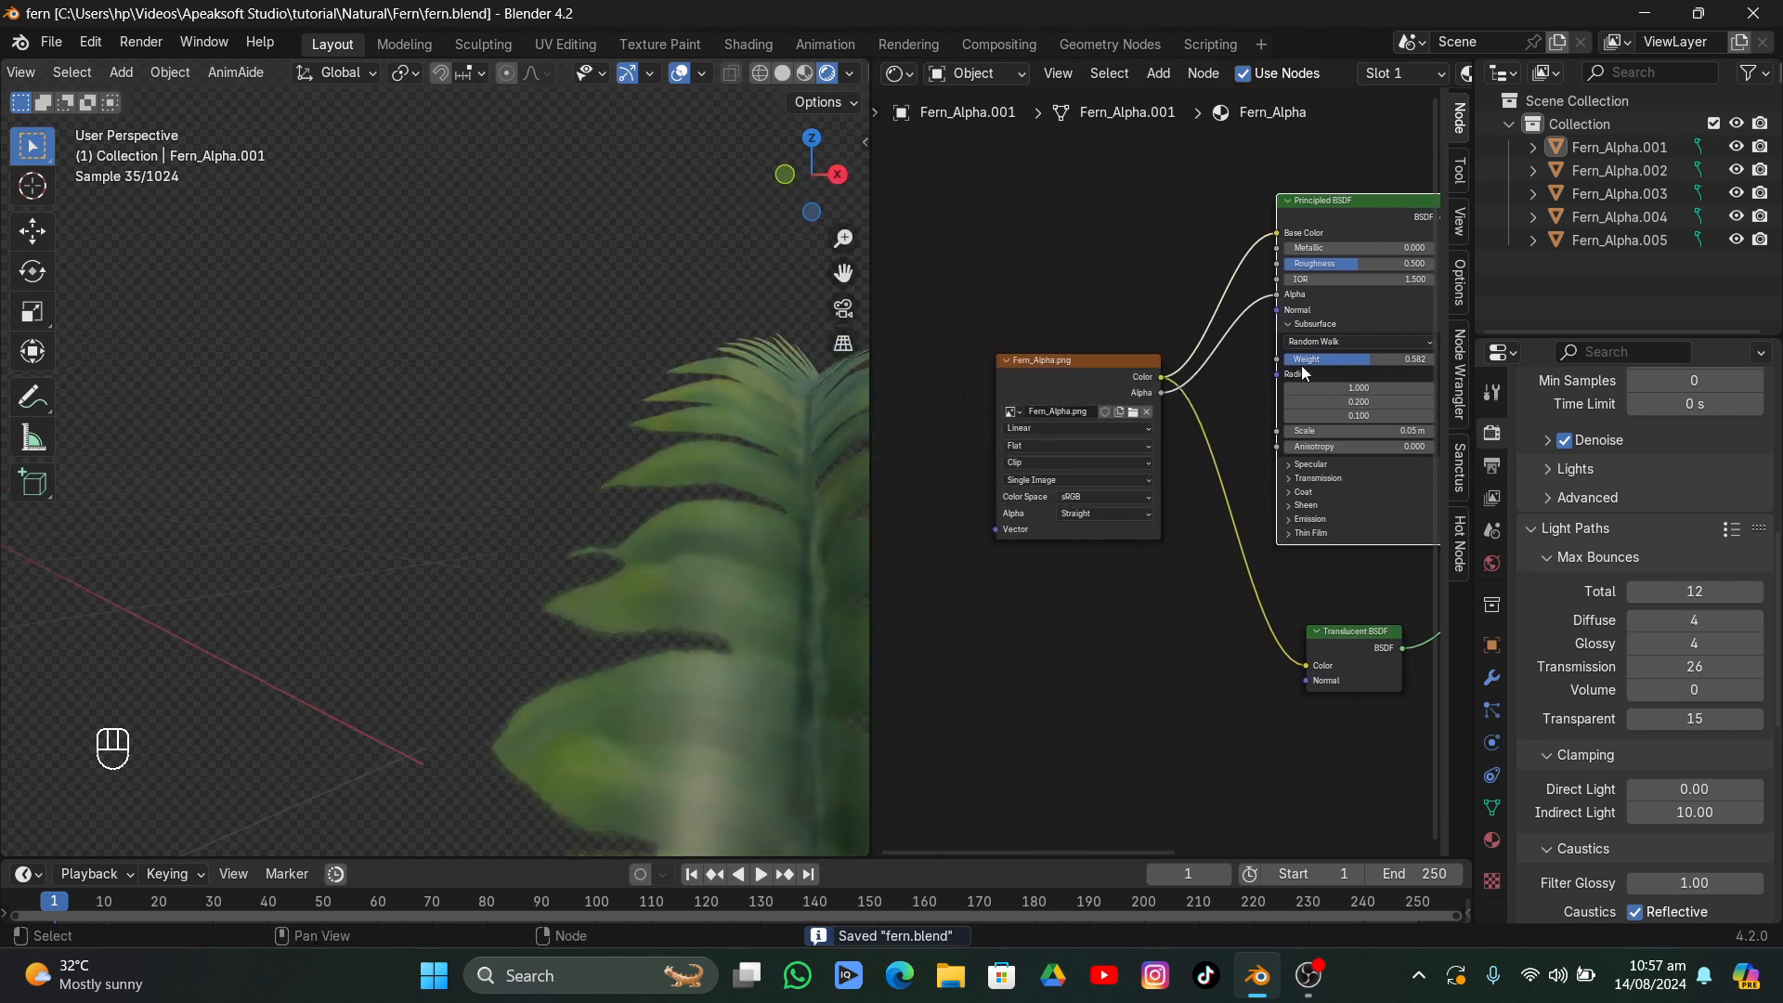
{"action": "left_click", "coordinate": [1298, 325]}
{"action": "left_click_drag", "start_coordinate": [1107, 383], "coordinate": [1205, 410]}
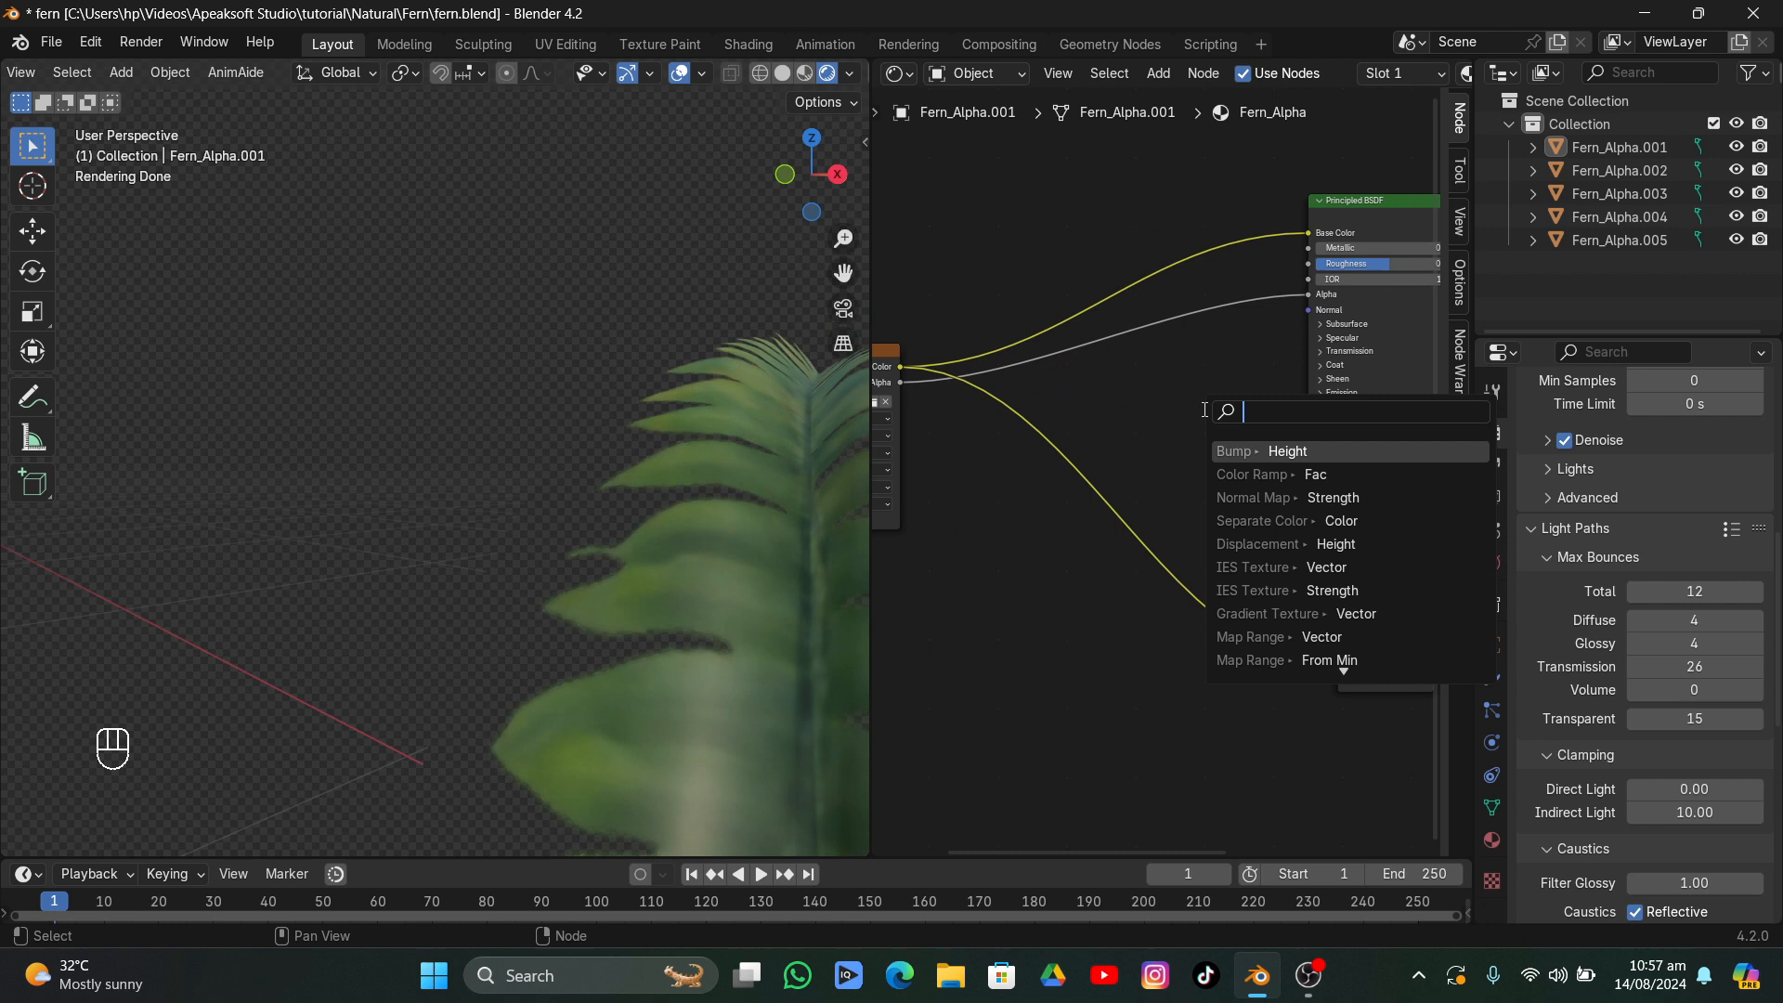
{"action": "left_click", "coordinate": [1282, 451]}
{"action": "left_click", "coordinate": [1217, 408]}
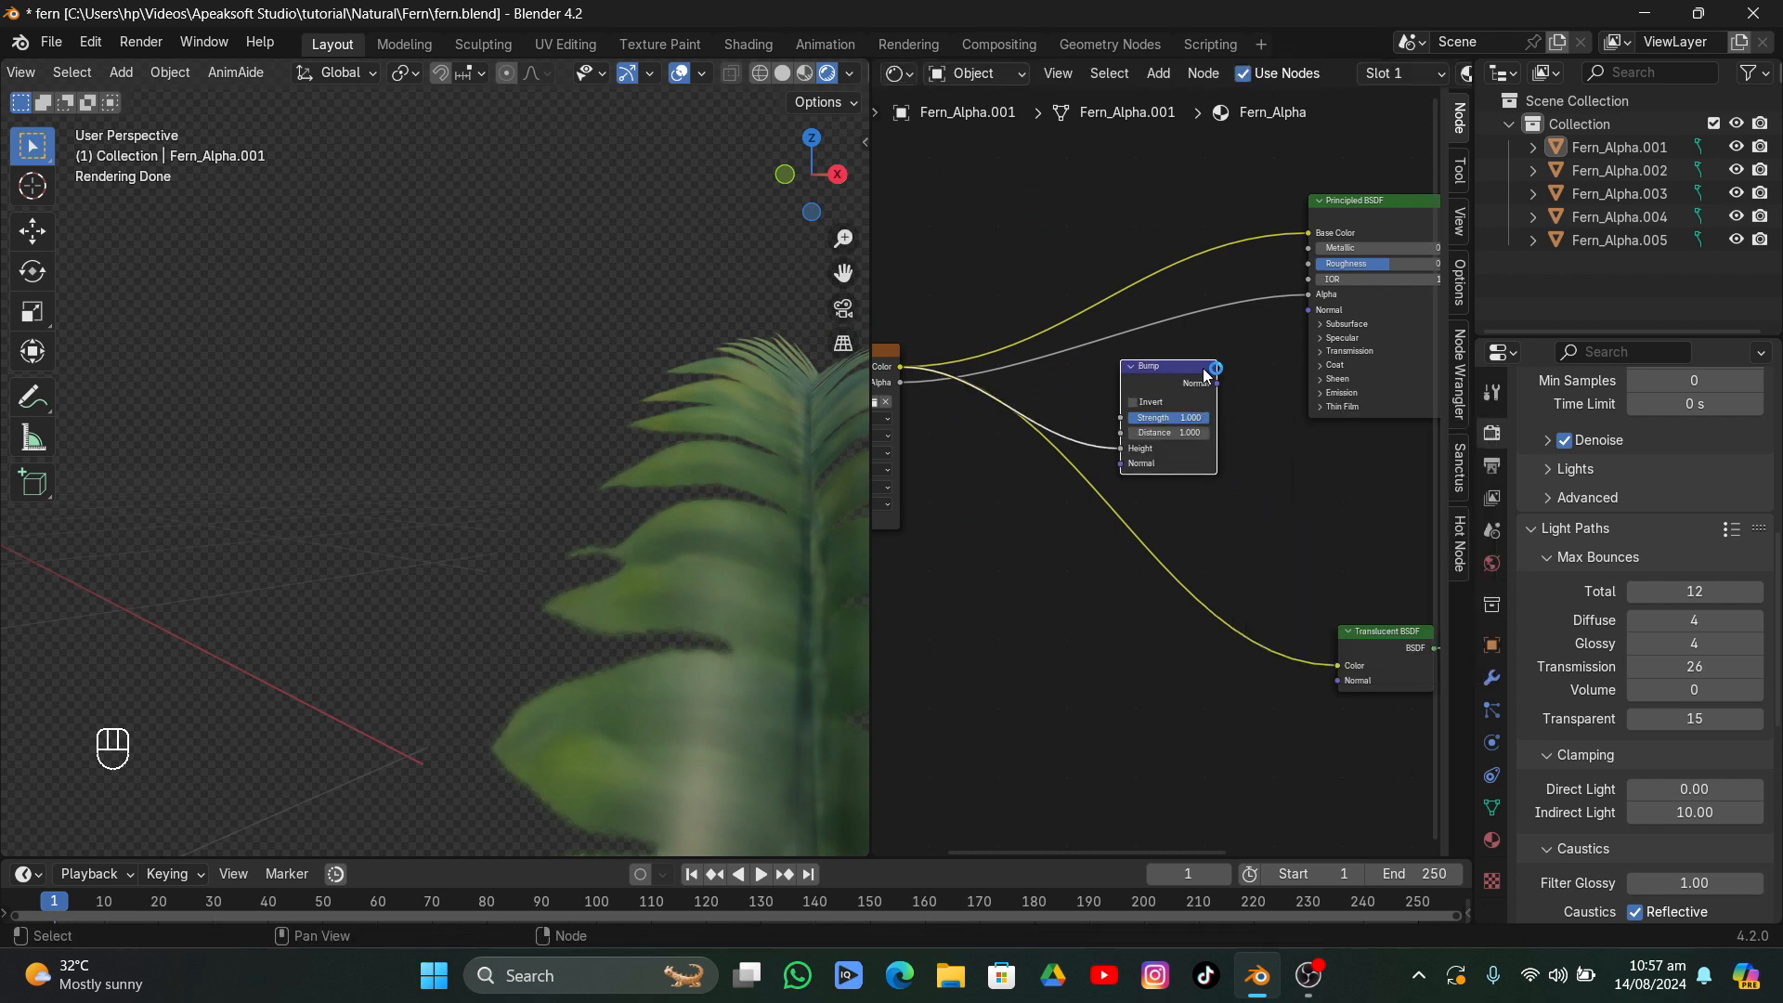
- Connect the Bump node's normal output to the normal inputs of the Principled BSDF and the Translucent BSDF
{"action": "left_click_drag", "start_coordinate": [1205, 375], "coordinate": [1308, 310]}
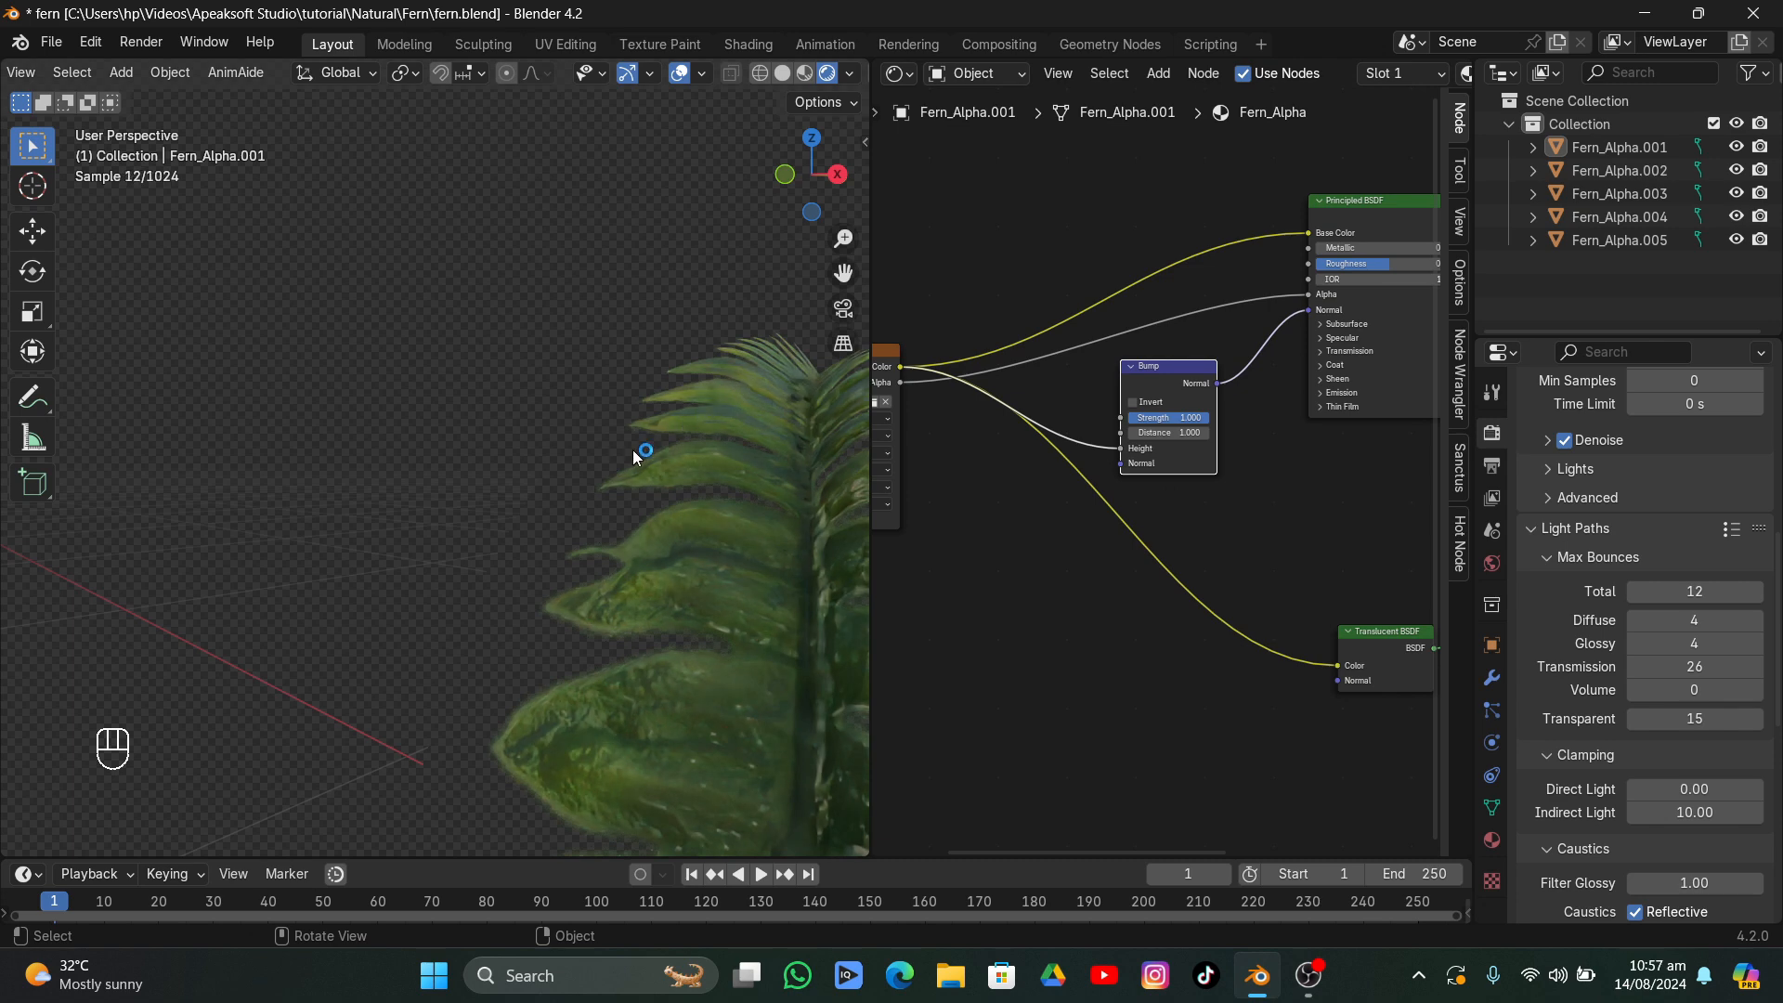
{"action": "middle_click_drag", "start_coordinate": [633, 449], "coordinate": [710, 493]}
{"action": "left_click_drag", "start_coordinate": [1218, 383], "coordinate": [1337, 680]}
{"action": "middle_click_drag", "start_coordinate": [733, 530], "coordinate": [757, 494]}
- Try a Bump strength of 0.020, set it to 0.060 and check the leaf surface up close
{"action": "scroll", "coordinate": [1156, 466], "scroll_direction": "up", "scroll_amount": 3}
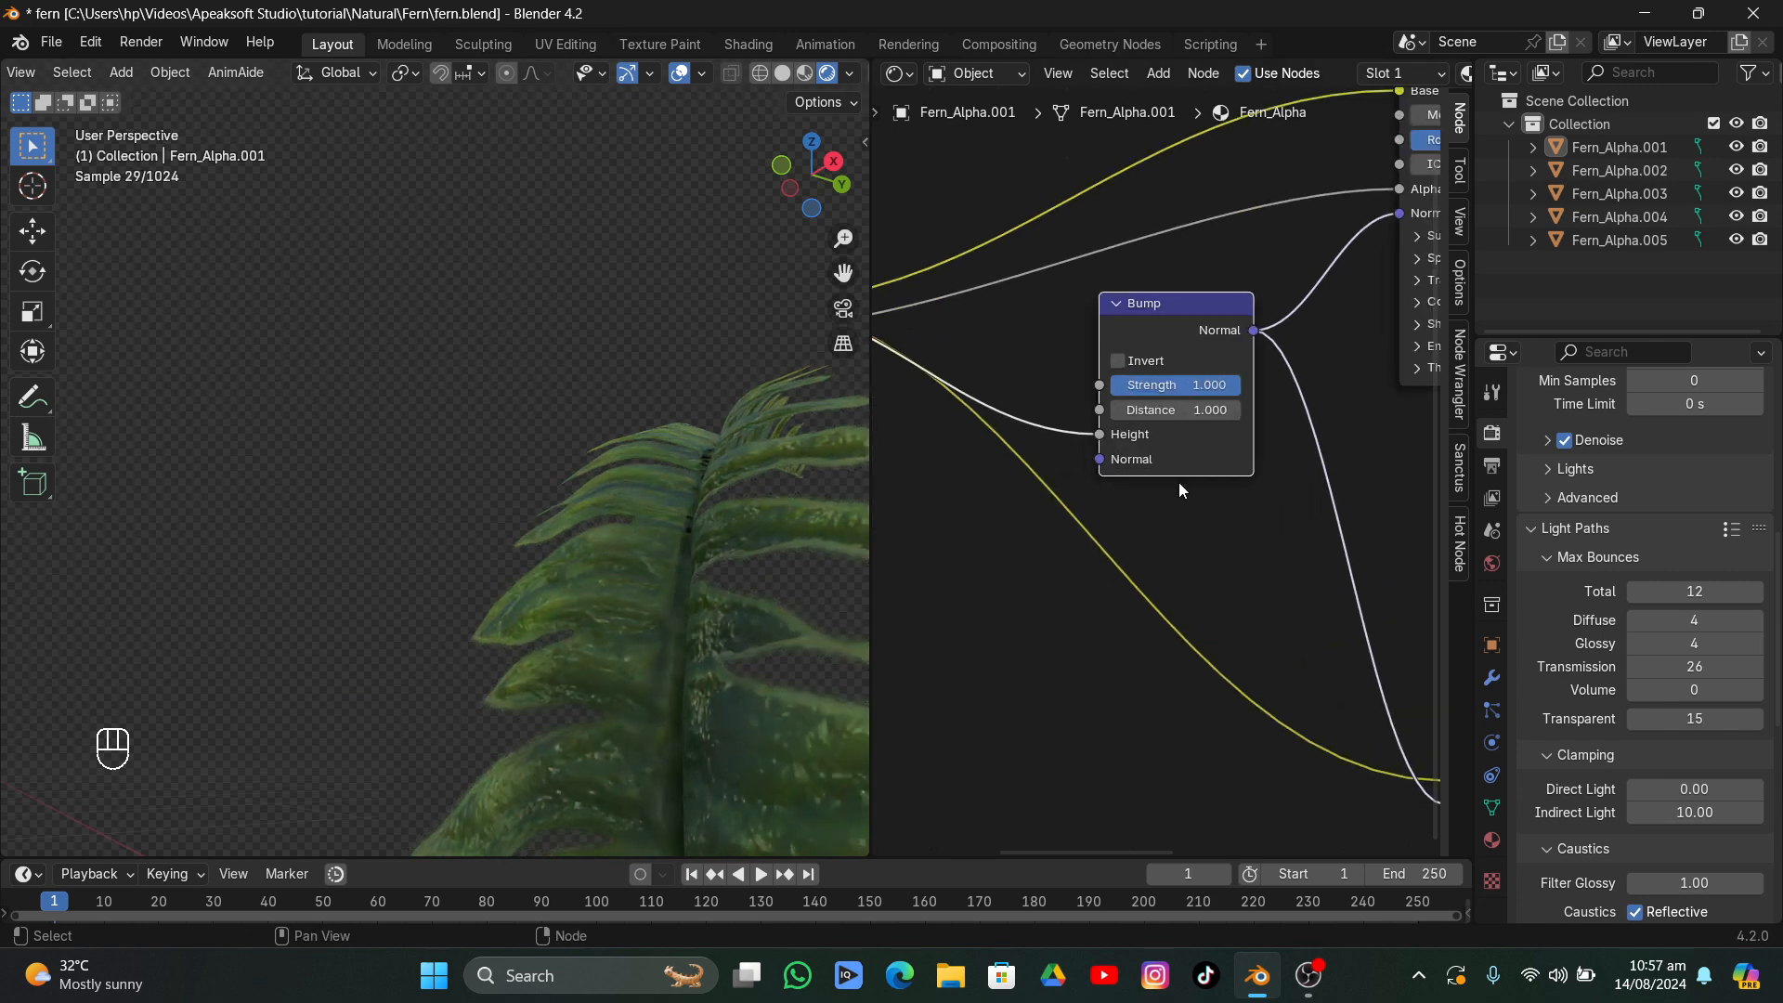
{"action": "left_click", "coordinate": [1203, 383]}
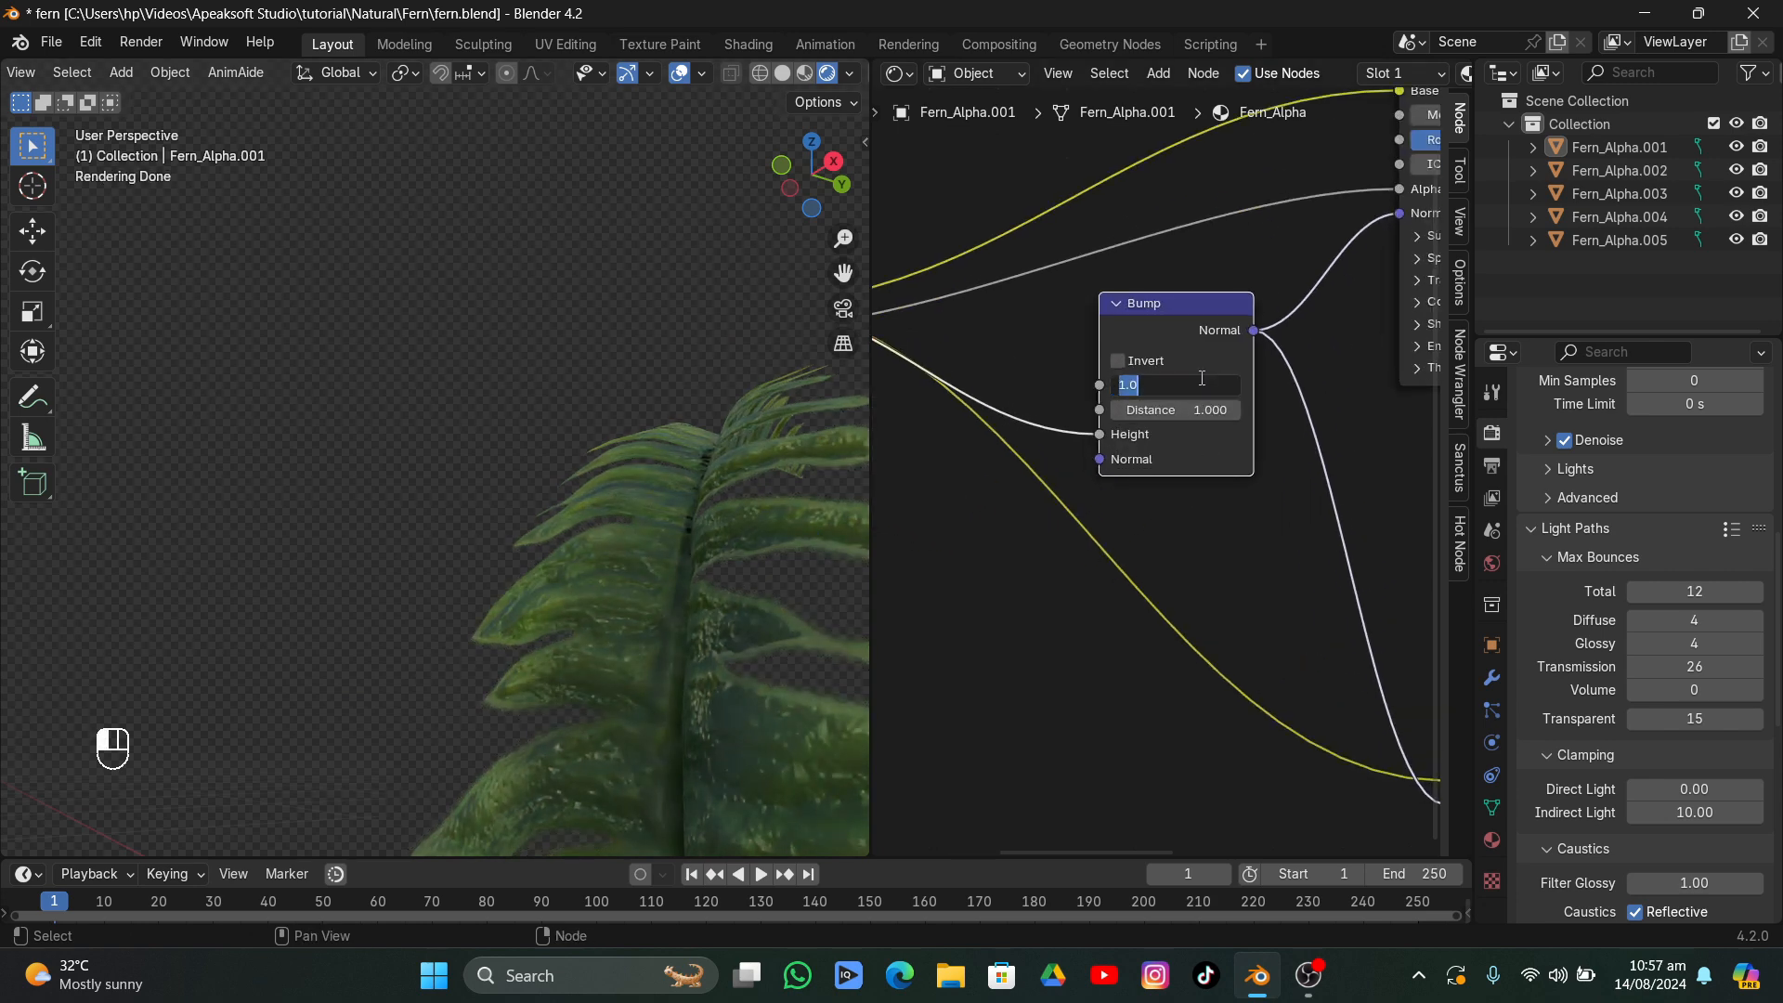
{"action": "type", "text": "0.020"}
{"action": "key", "text": "Return"}
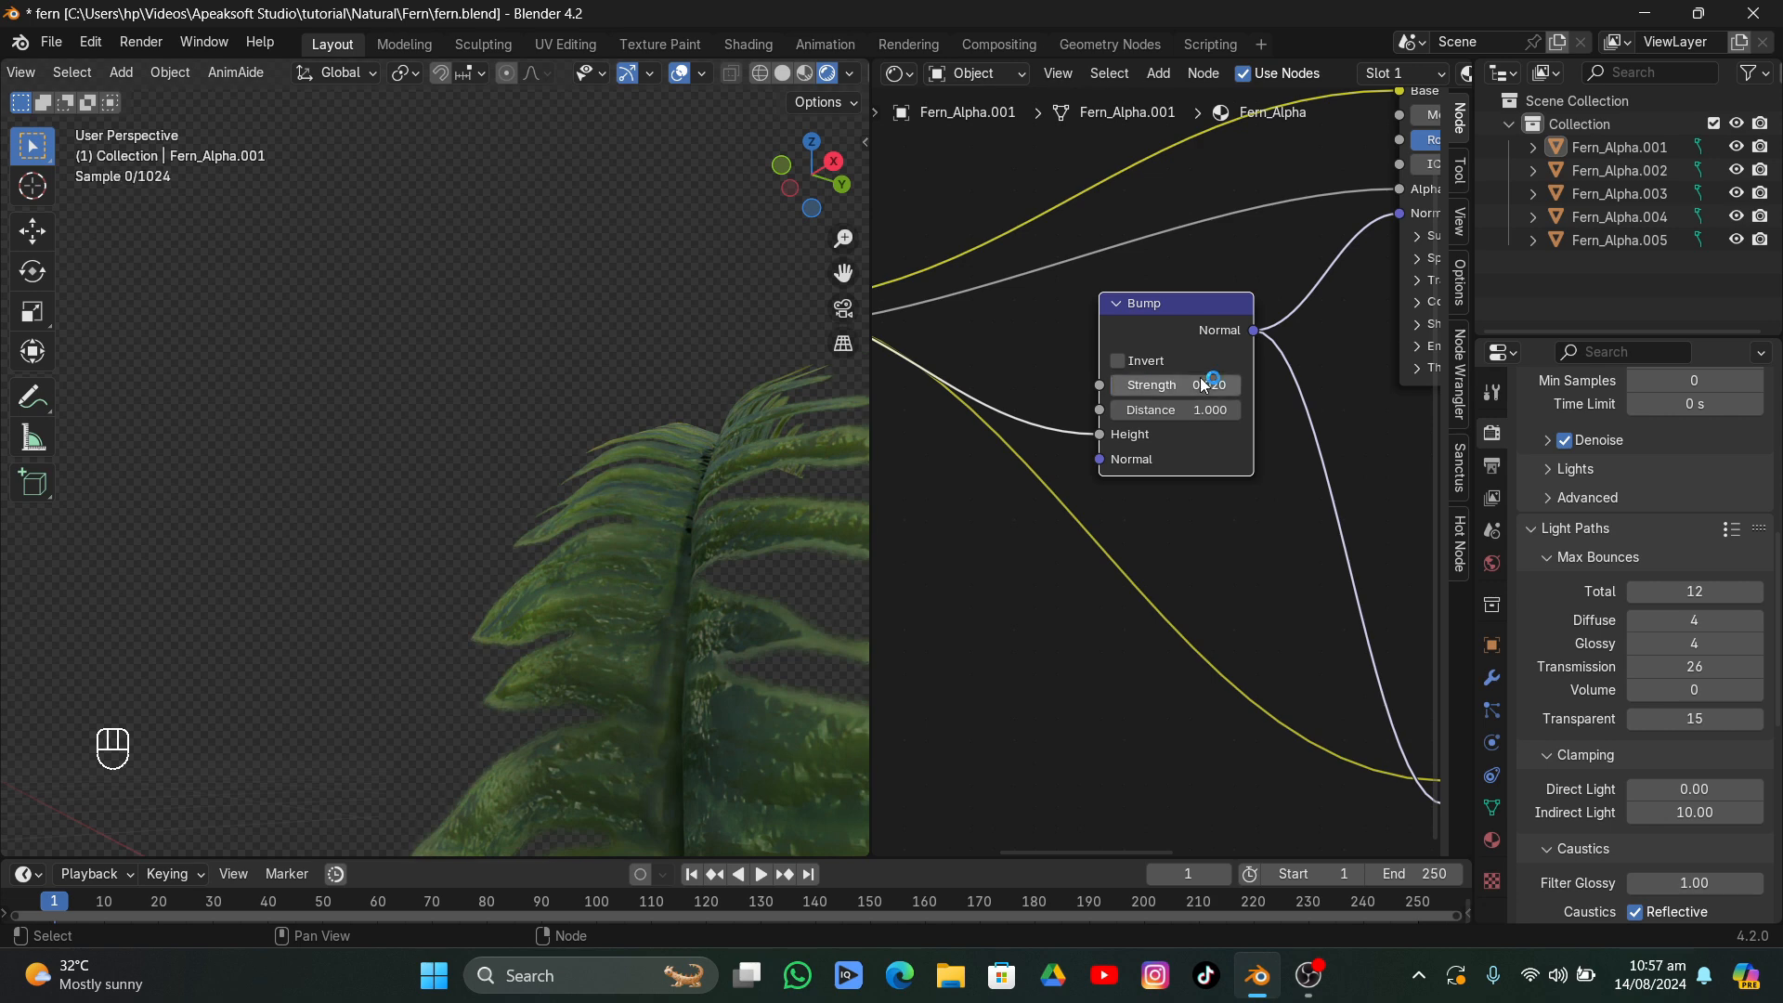
{"action": "double_click", "coordinate": [1204, 384]}
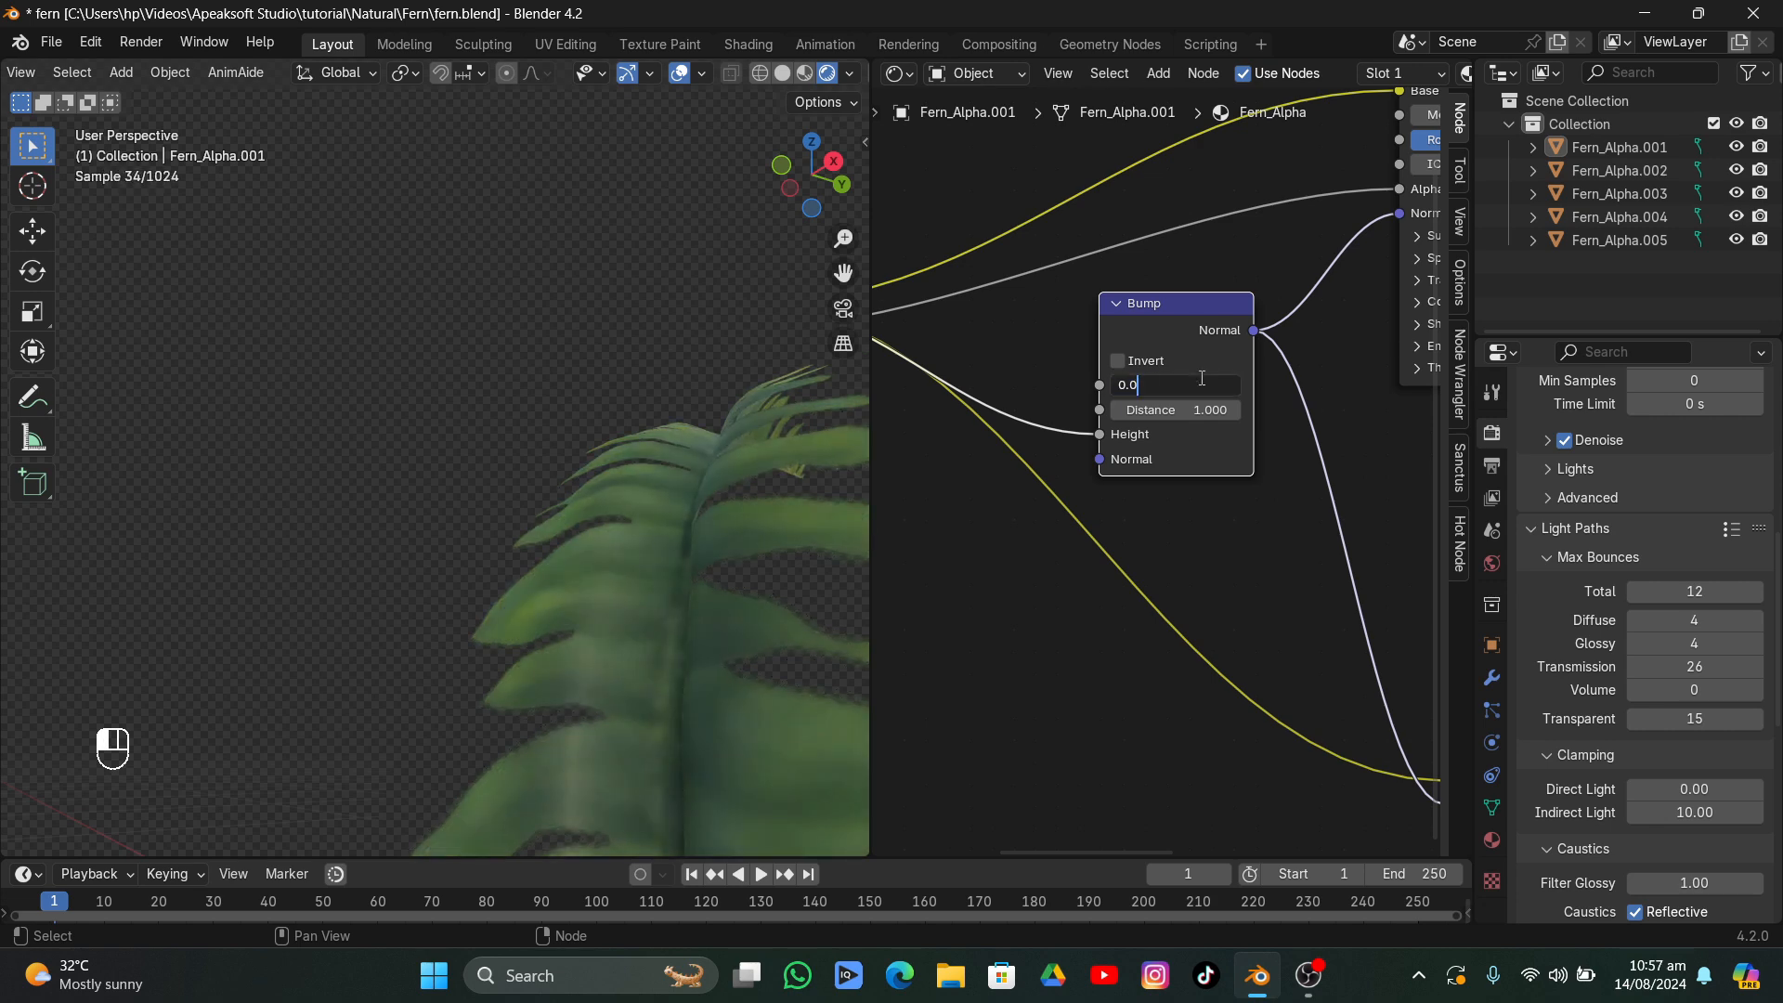
{"action": "key", "text": "Return"}
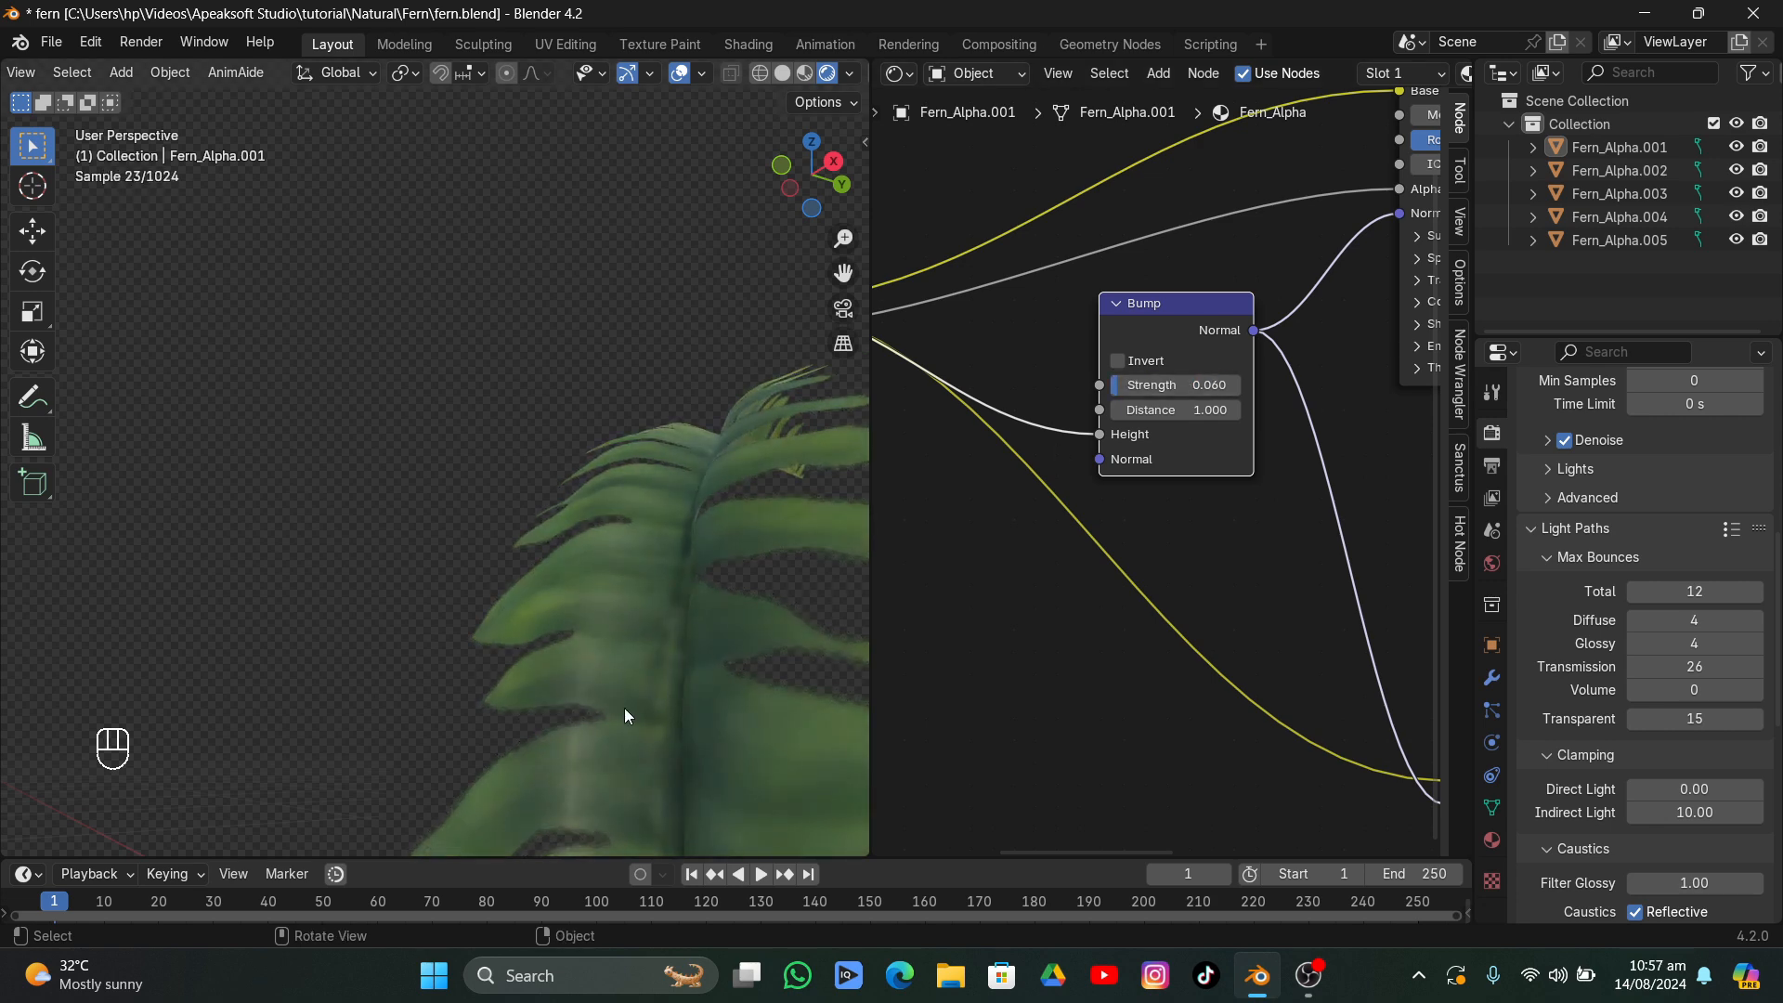
{"action": "scroll", "coordinate": [625, 716], "scroll_direction": "up", "scroll_amount": 5}
{"action": "scroll", "coordinate": [624, 708], "scroll_direction": "down", "scroll_amount": 5}
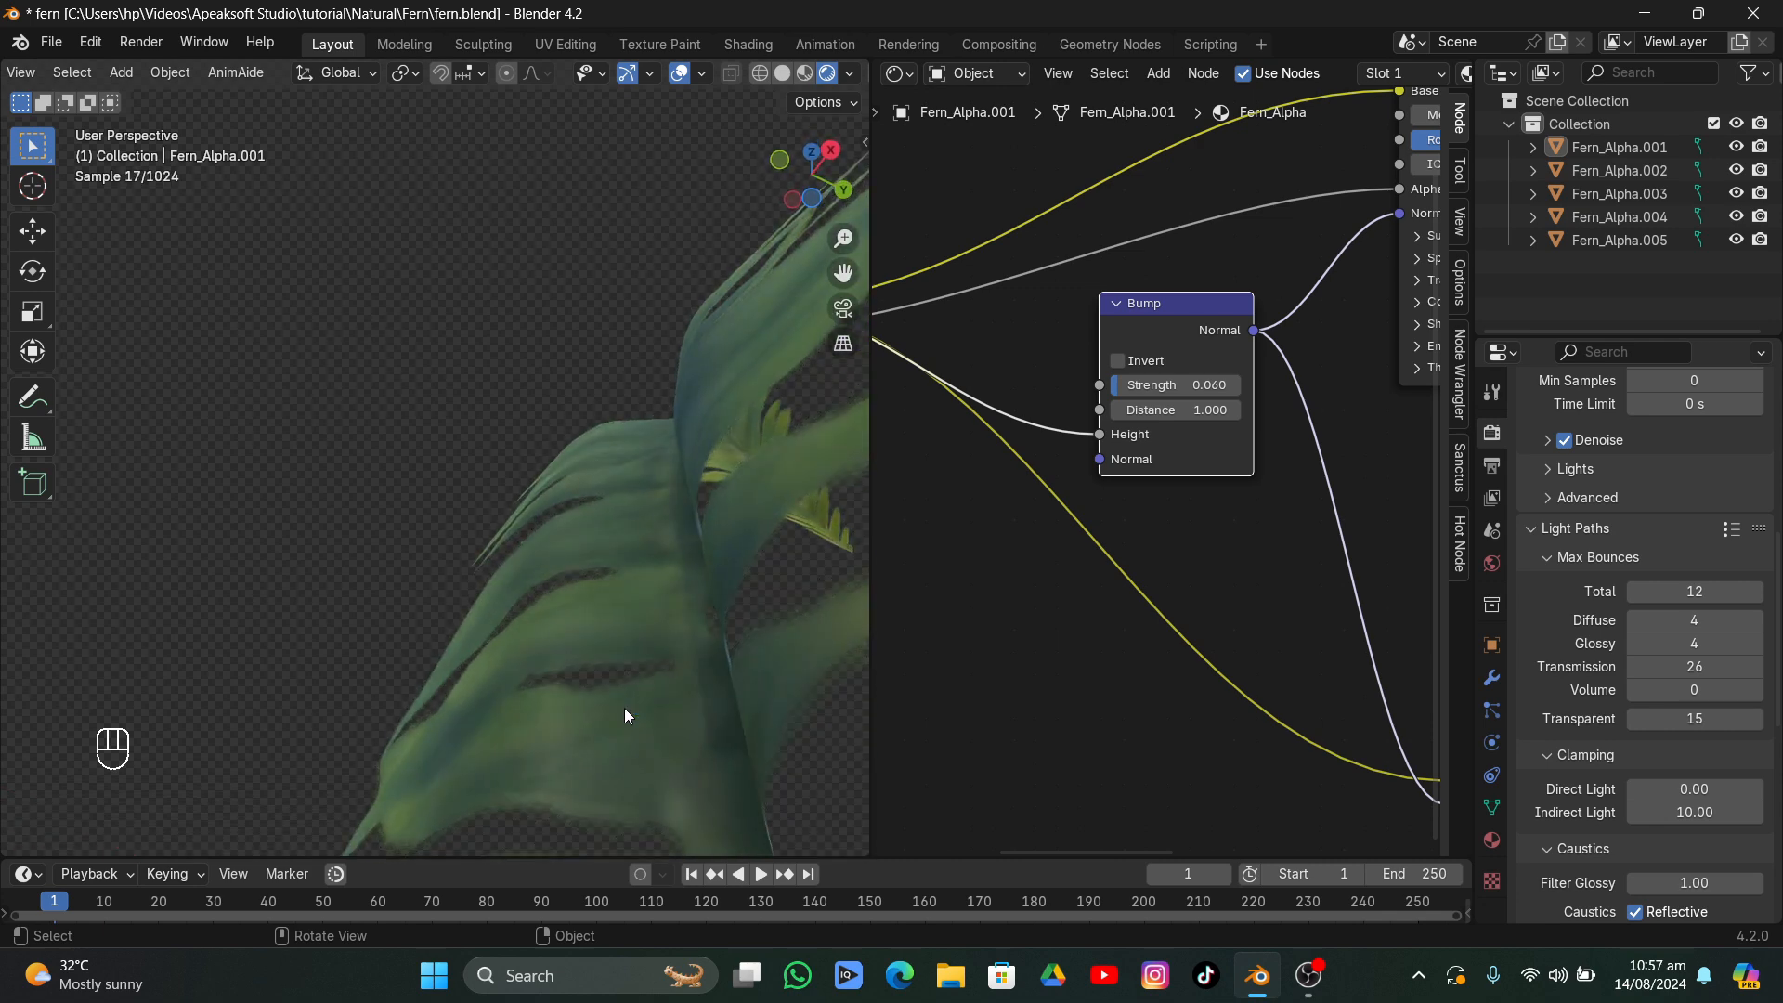
{"action": "scroll", "coordinate": [624, 707], "scroll_direction": "right", "scroll_amount": 5}
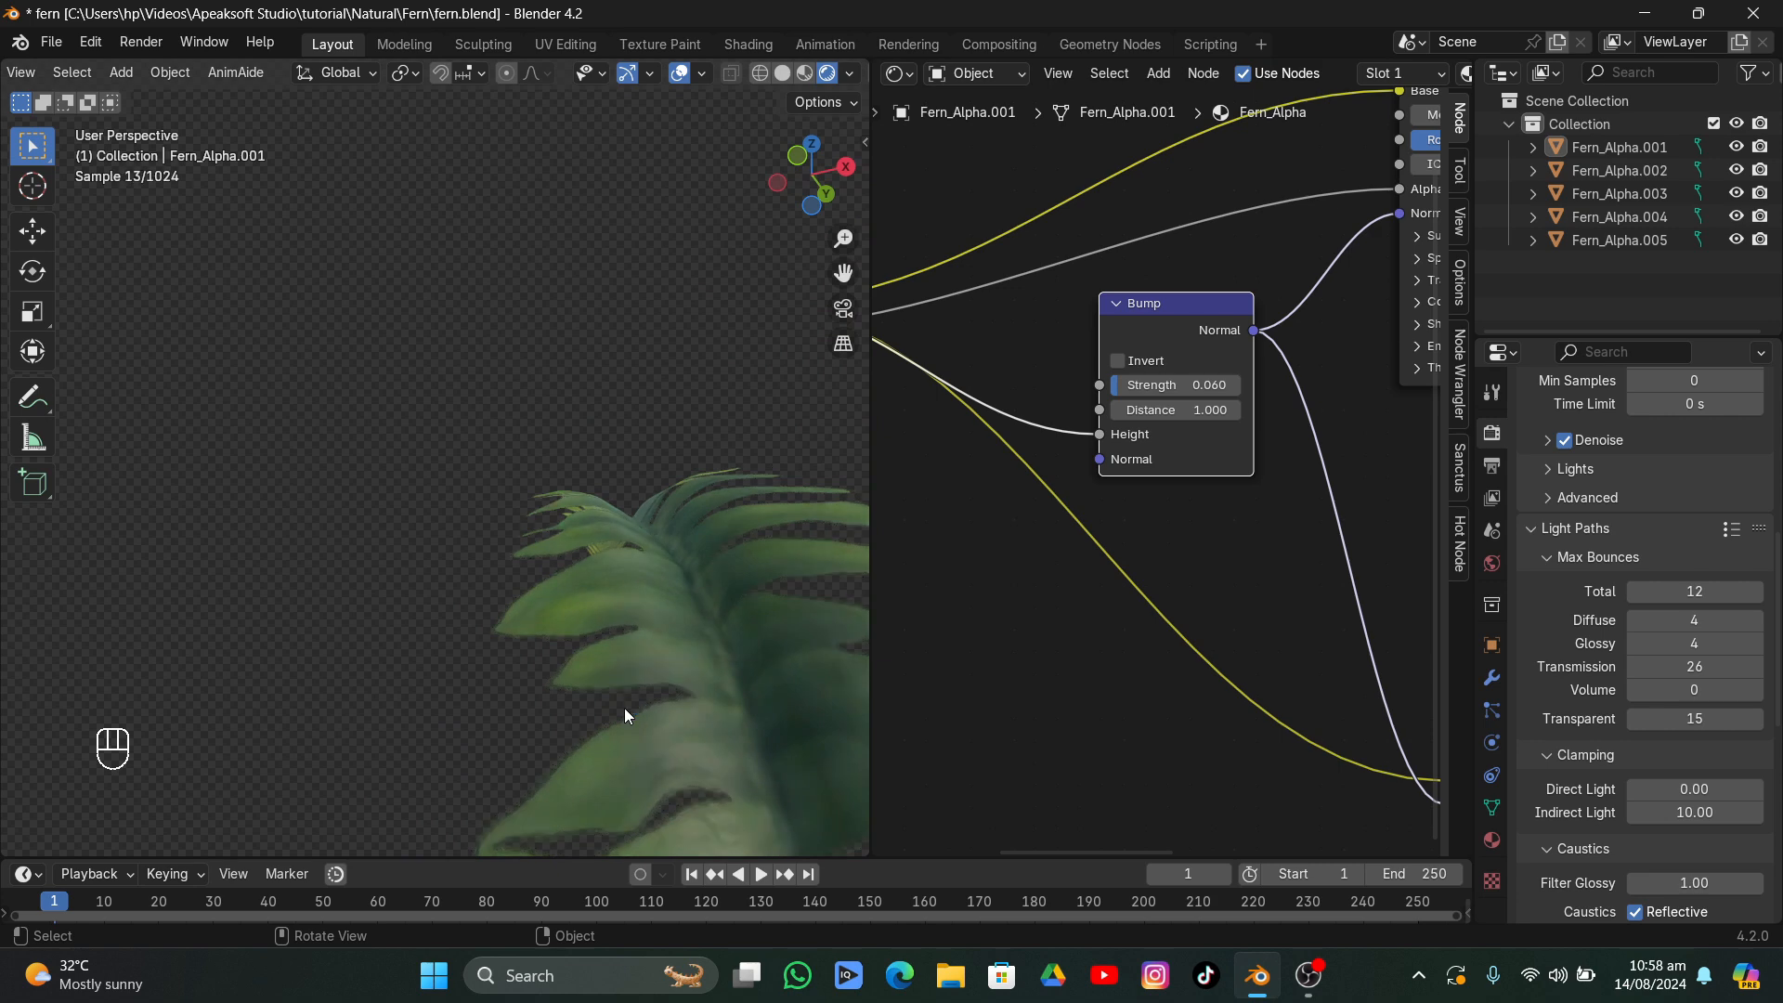
- Connect the image texture's color to the Principled BSDF's roughness and check the reflections on the frond
{"action": "scroll", "coordinate": [1173, 415], "scroll_direction": "down", "scroll_amount": 3}
{"action": "middle_click_drag", "start_coordinate": [1174, 415], "coordinate": [1255, 501]}
{"action": "left_click_drag", "start_coordinate": [1001, 486], "coordinate": [1252, 386]}
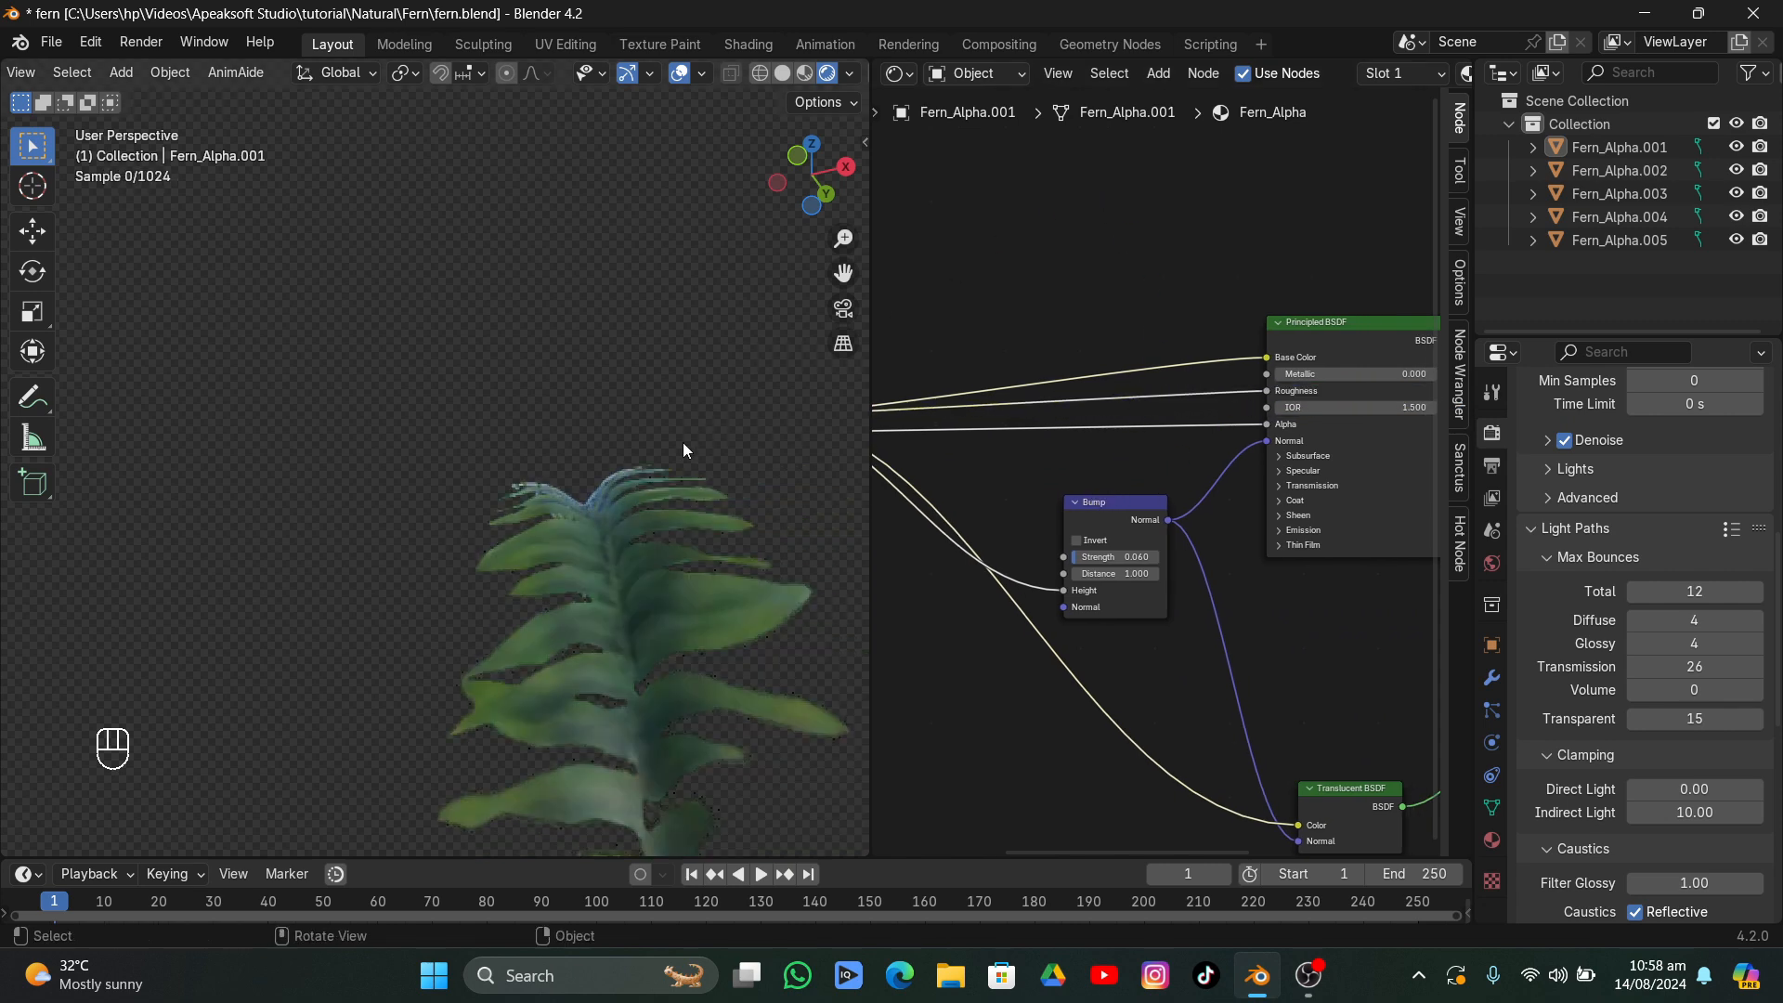
{"action": "middle_click_drag", "start_coordinate": [683, 442], "coordinate": [785, 580]}
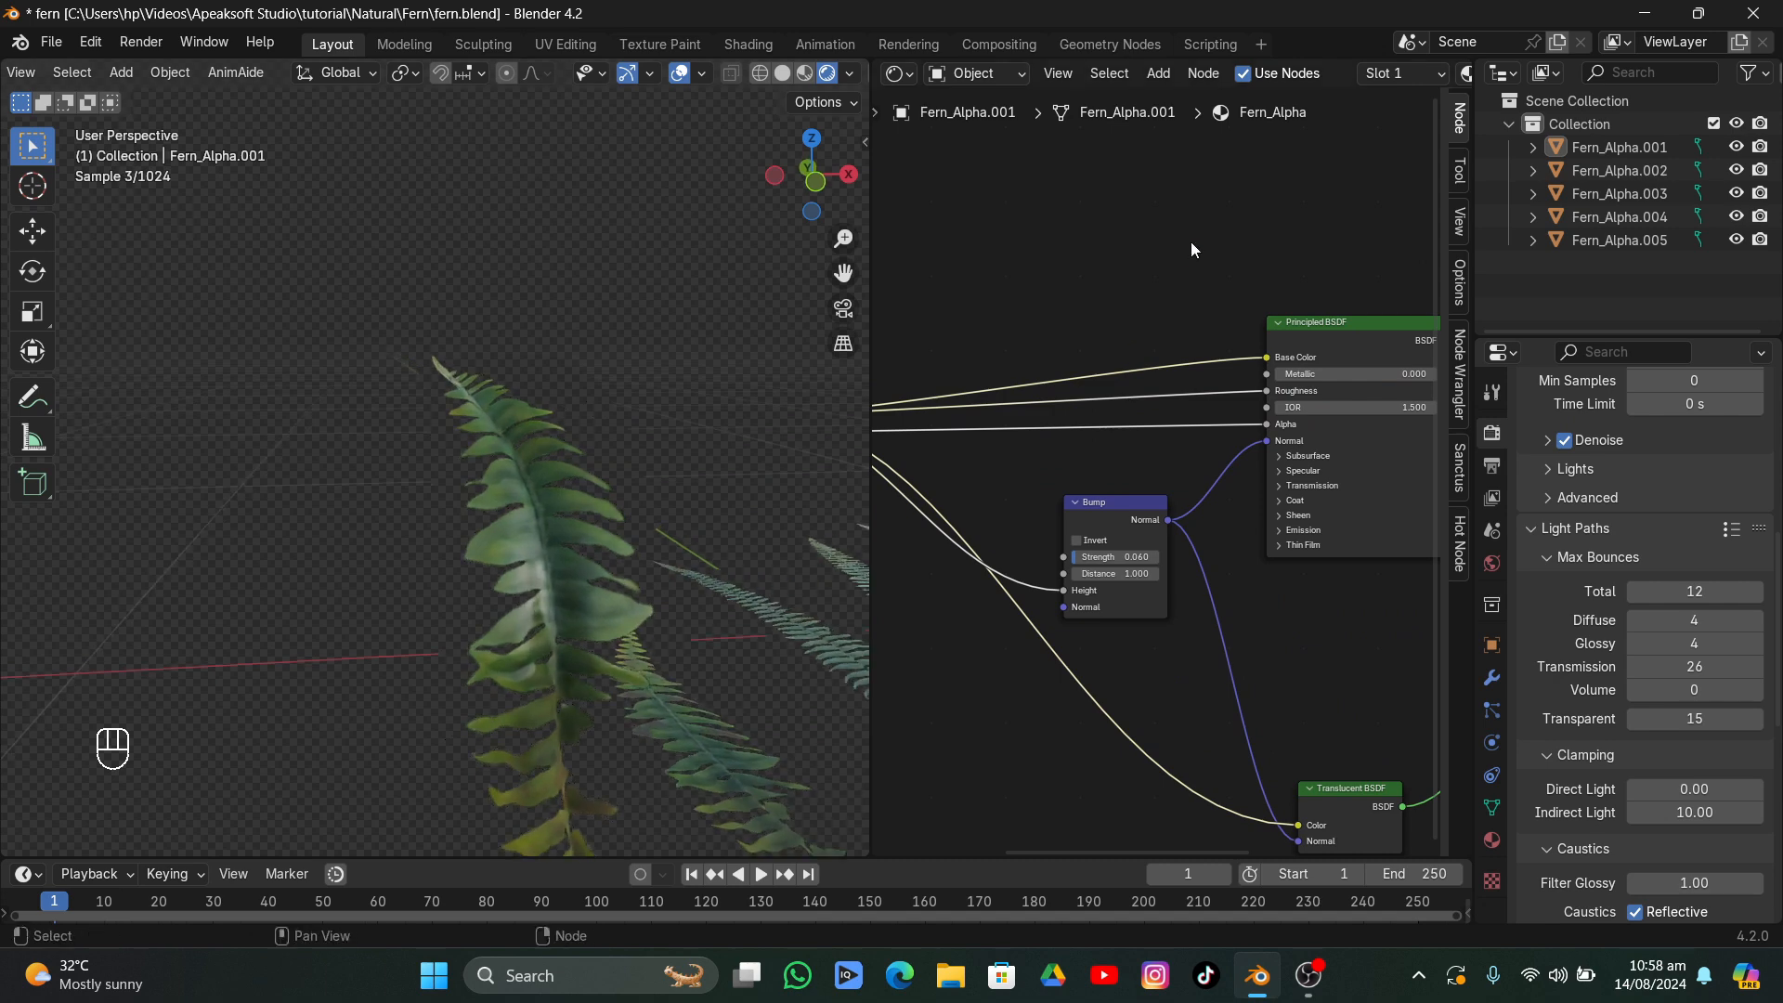
- Insert a Color Ramp node on the link between the image texture's color and the Principled BSDF's roughness
{"action": "left_click", "coordinate": [1158, 72]}
{"action": "mouse_move", "coordinate": [1213, 176]}
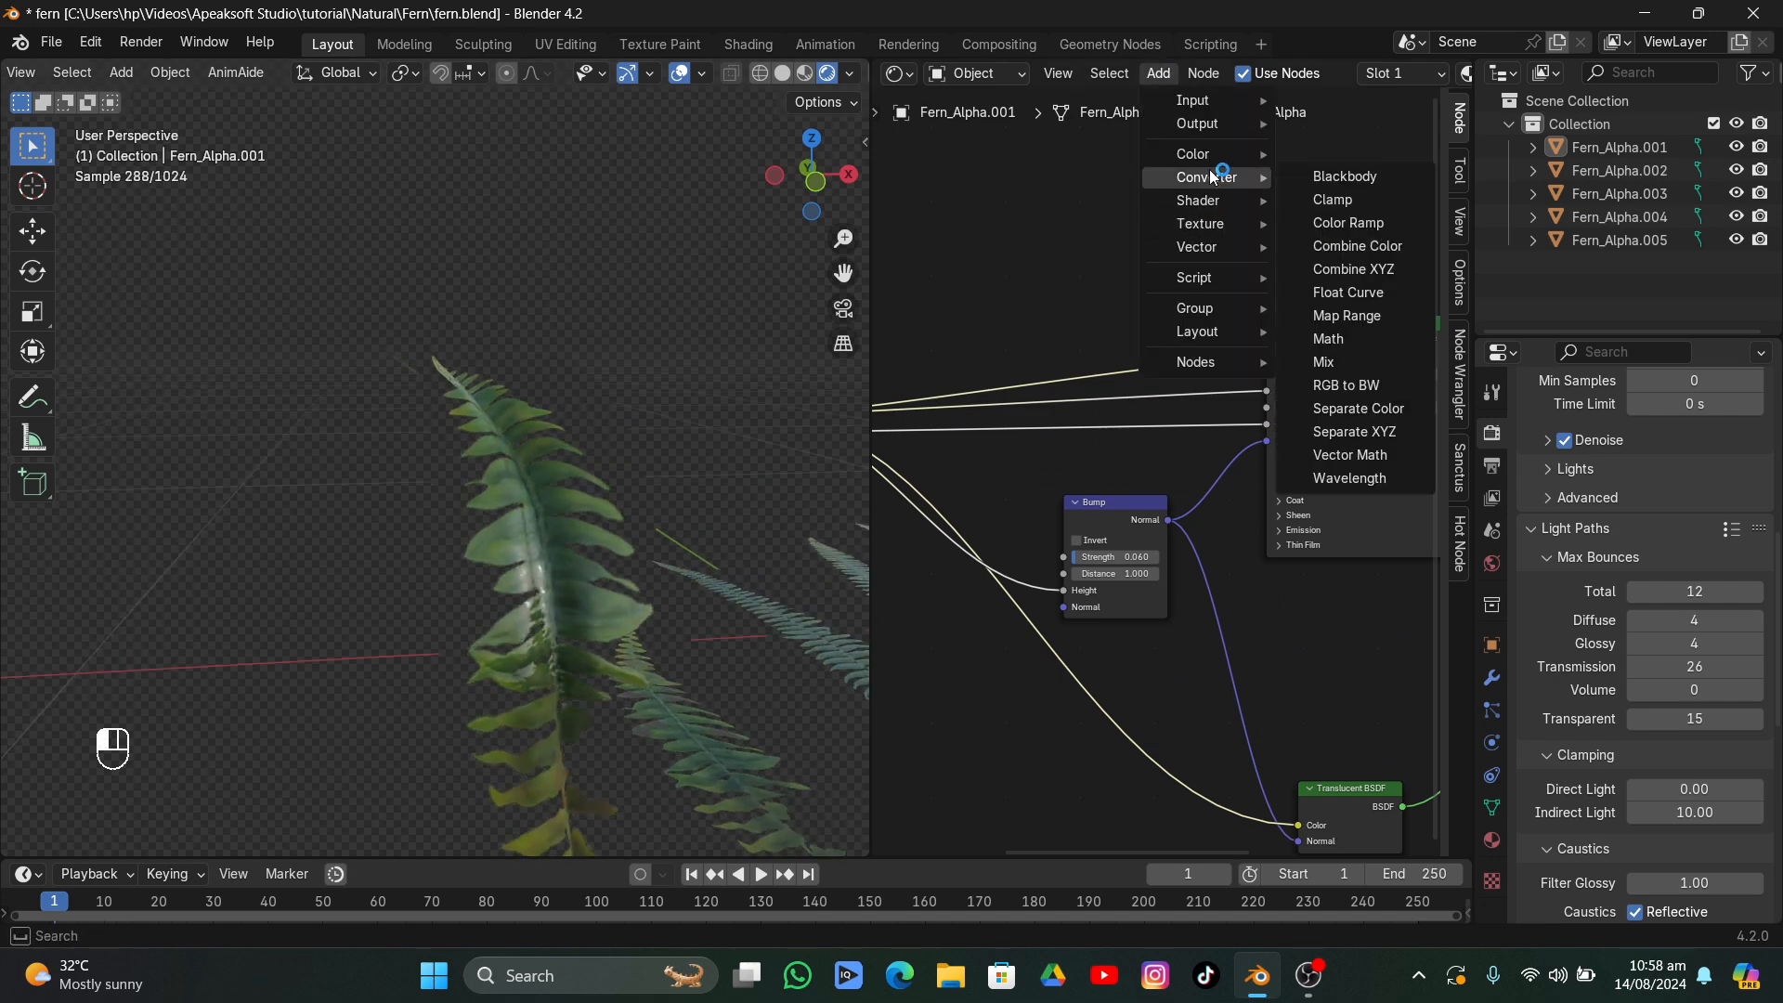
{"action": "left_click", "coordinate": [1340, 220]}
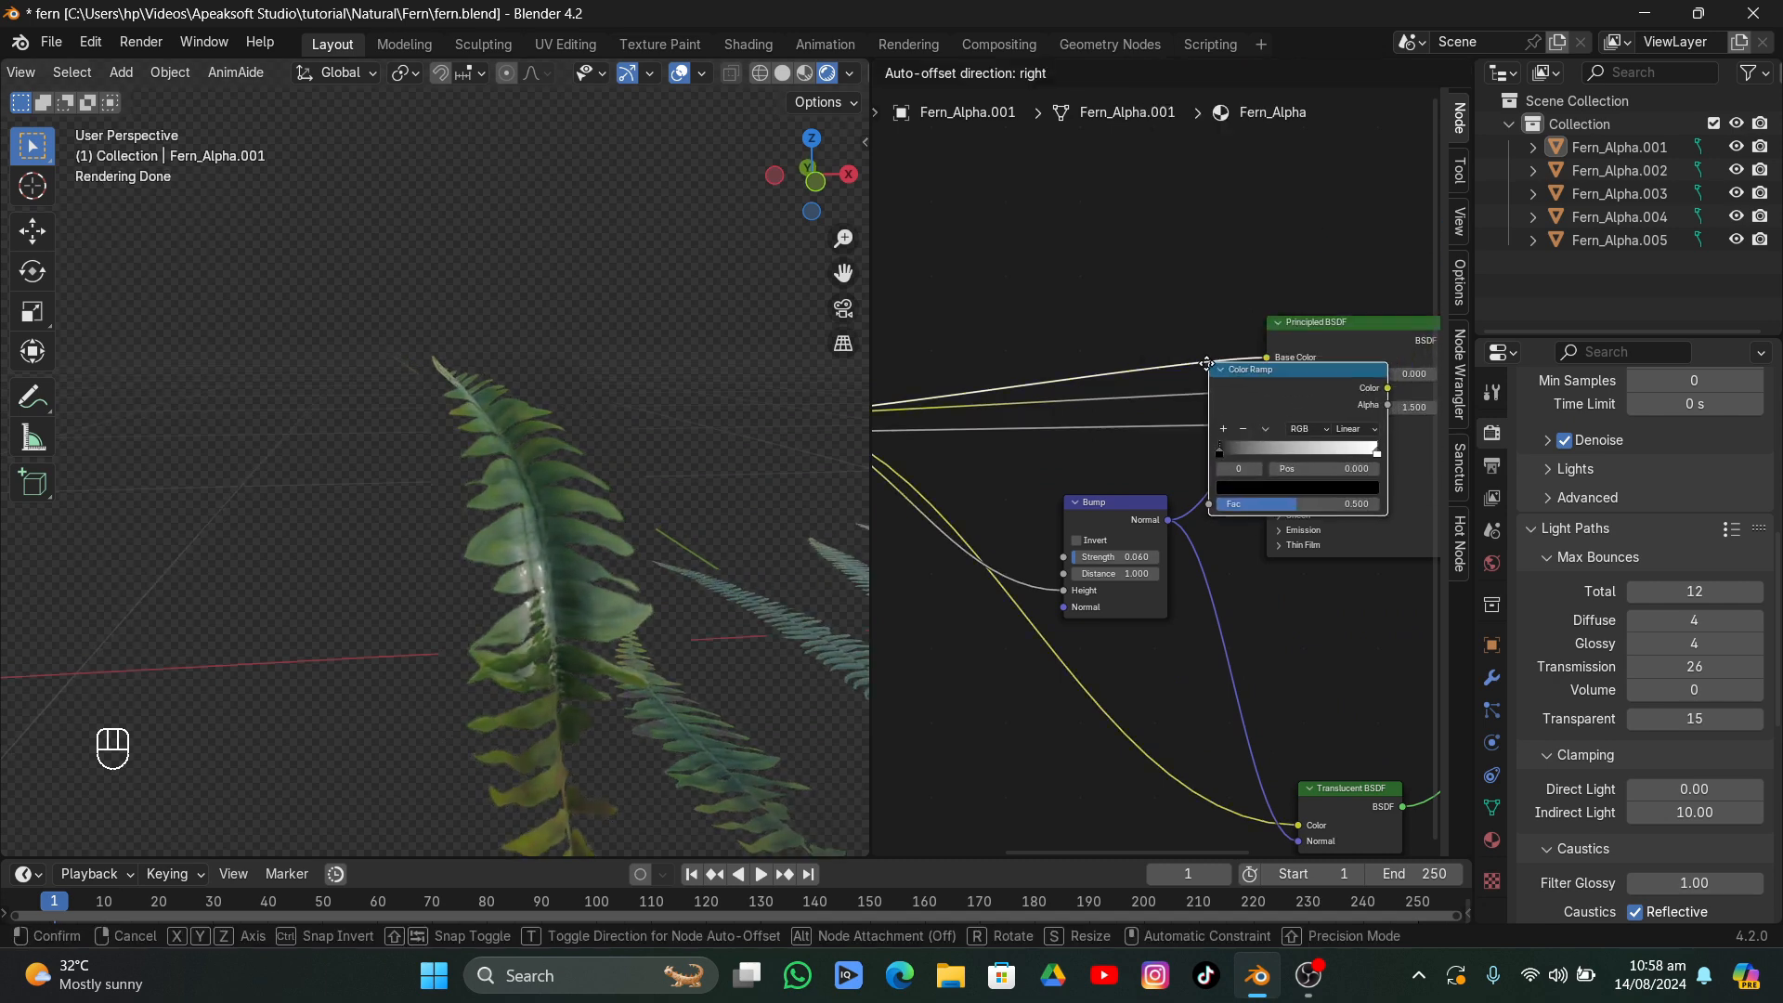
{"action": "left_click", "coordinate": [1207, 381]}
{"action": "left_click_drag", "start_coordinate": [1191, 404], "coordinate": [1135, 387]}
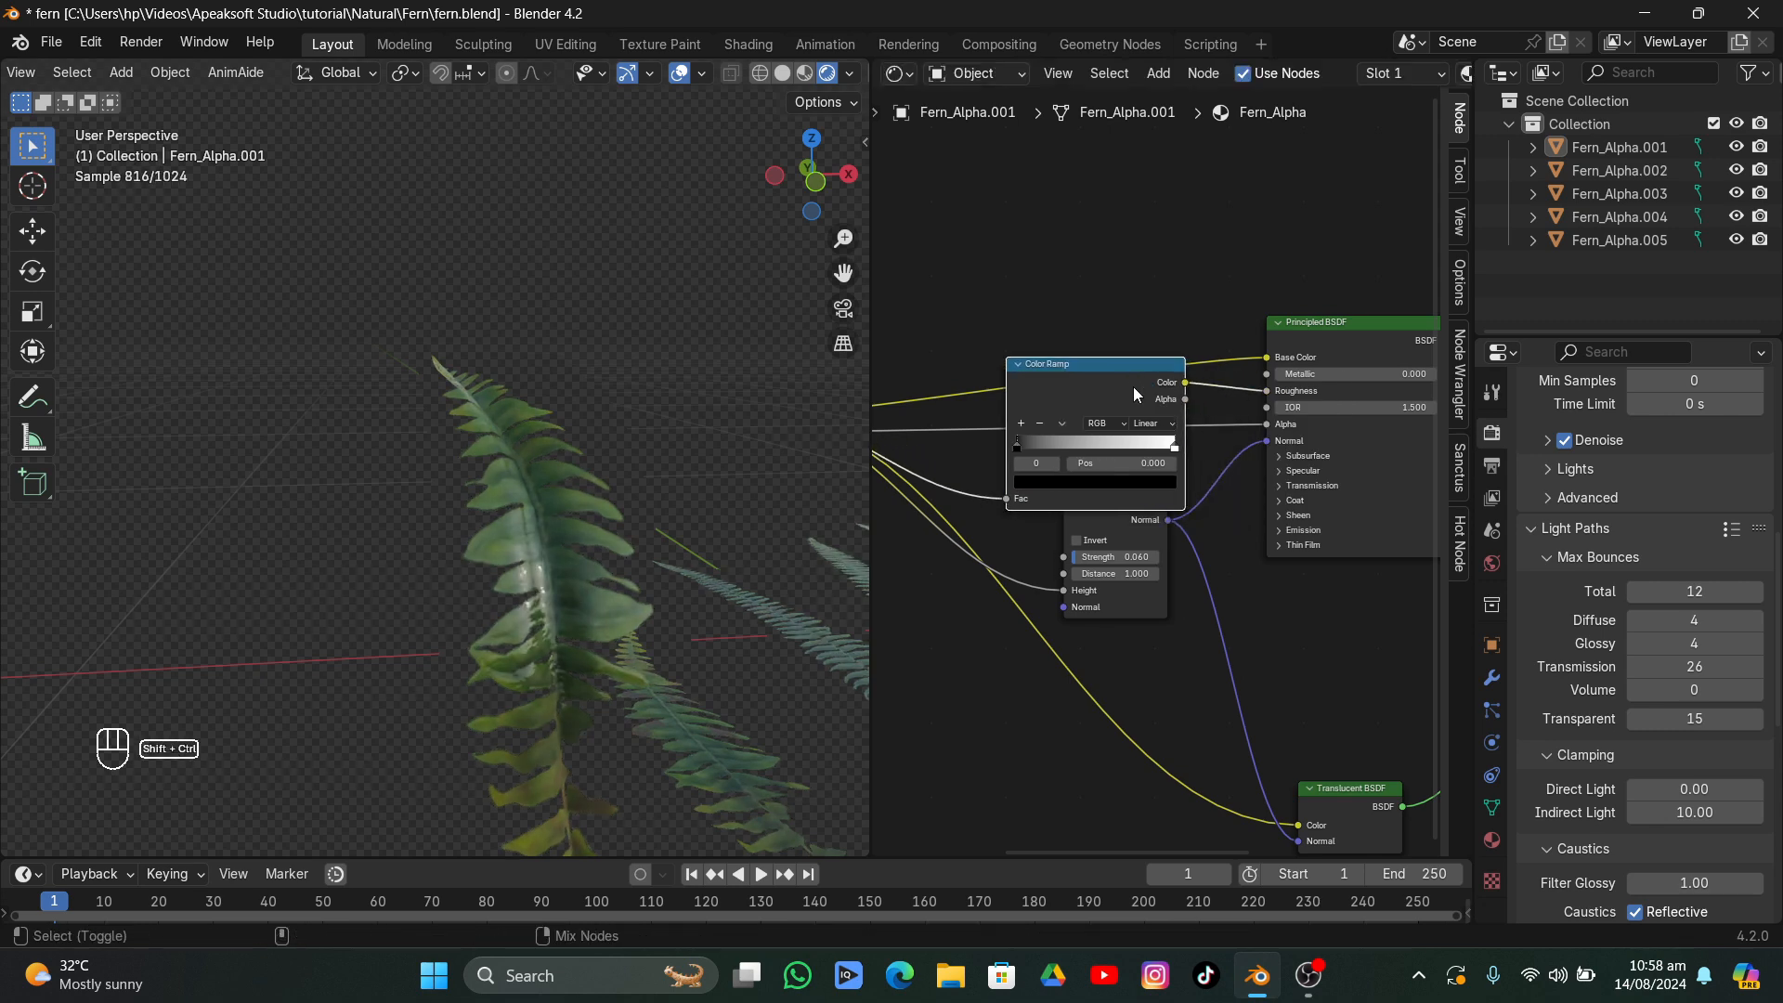
- Preview the Color Ramp output on the fern, move its white stop to 0.244 and restore the full material through the Add Shader
{"action": "left_click", "coordinate": [1133, 386], "text": "ctrl+shift"}
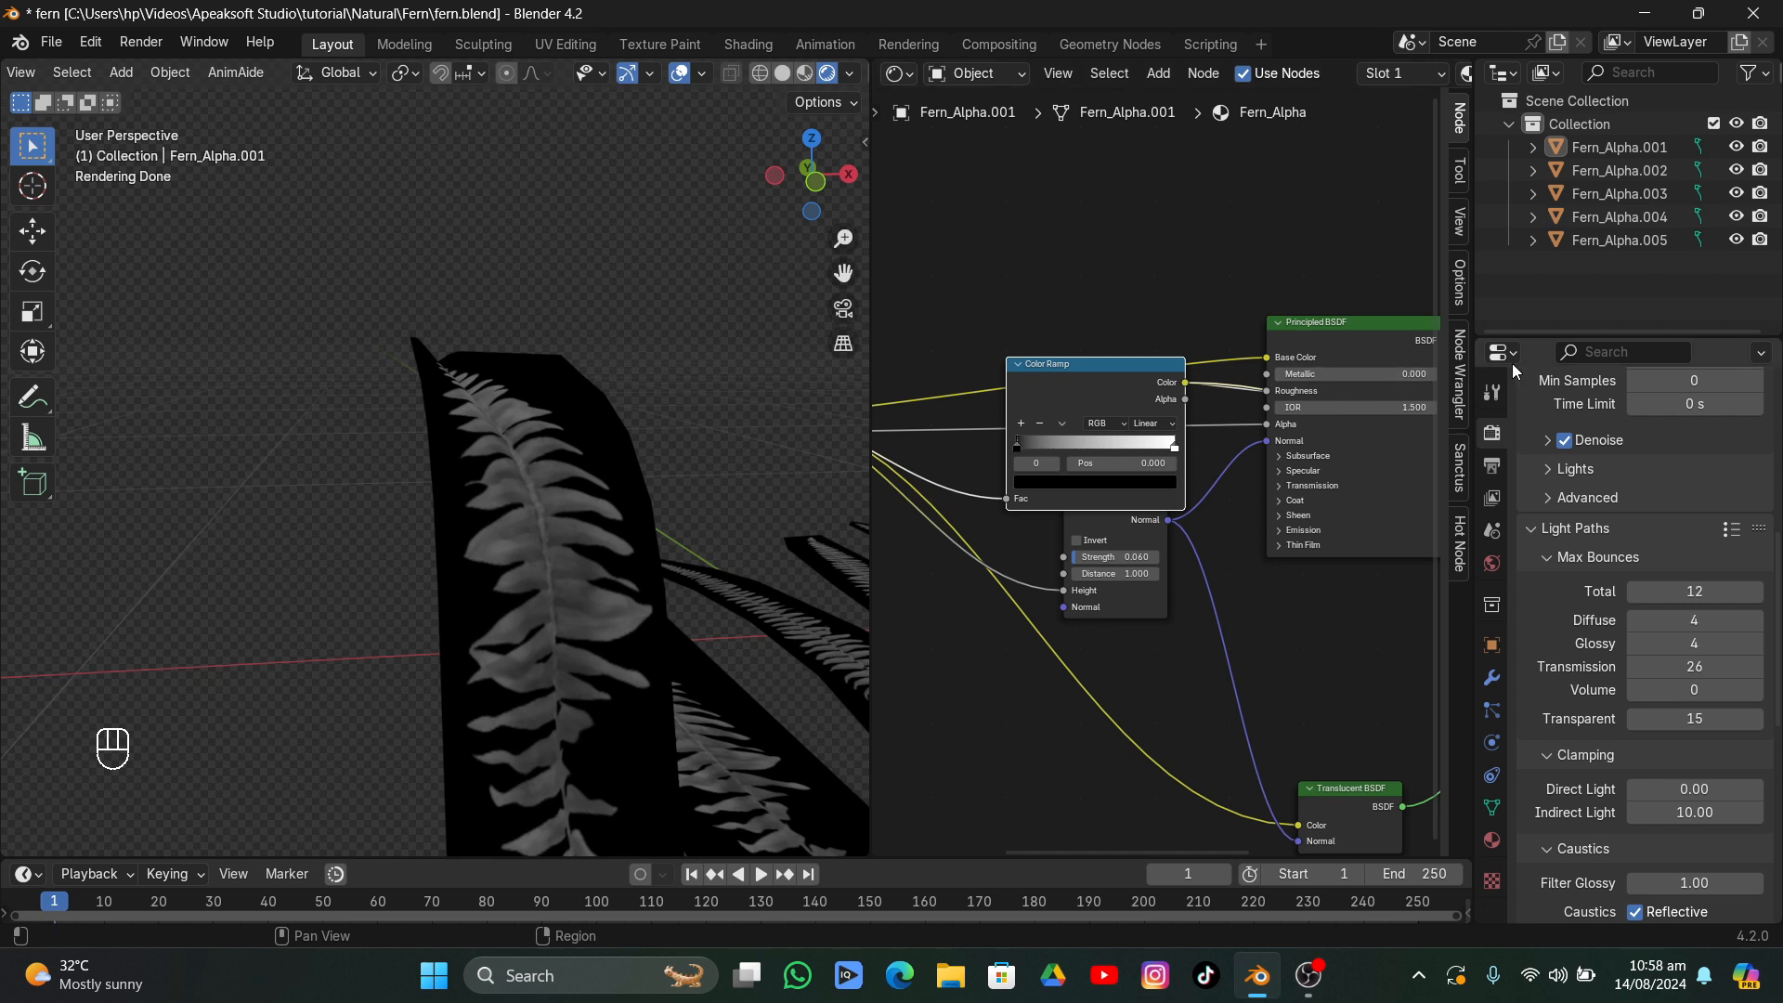
{"action": "middle_click_drag", "start_coordinate": [1337, 375], "coordinate": [1185, 403]}
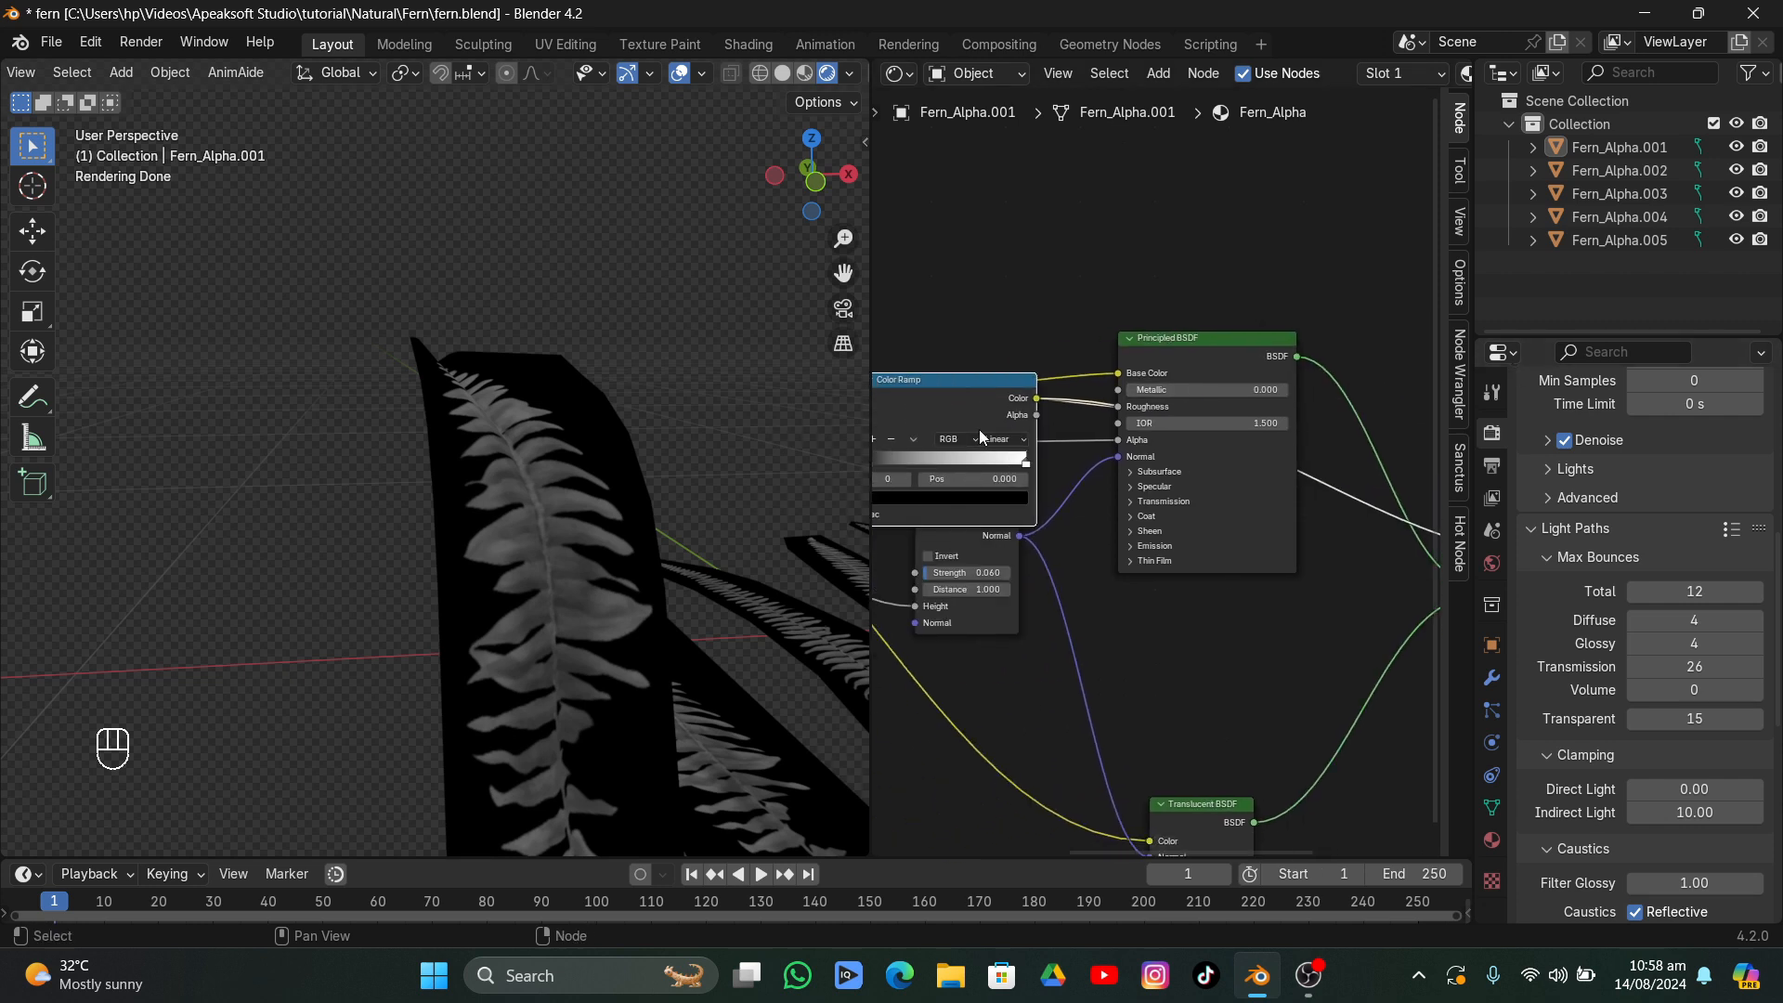
{"action": "middle_click_drag", "start_coordinate": [873, 452], "coordinate": [927, 437]}
{"action": "left_click_drag", "start_coordinate": [926, 446], "coordinate": [855, 479]}
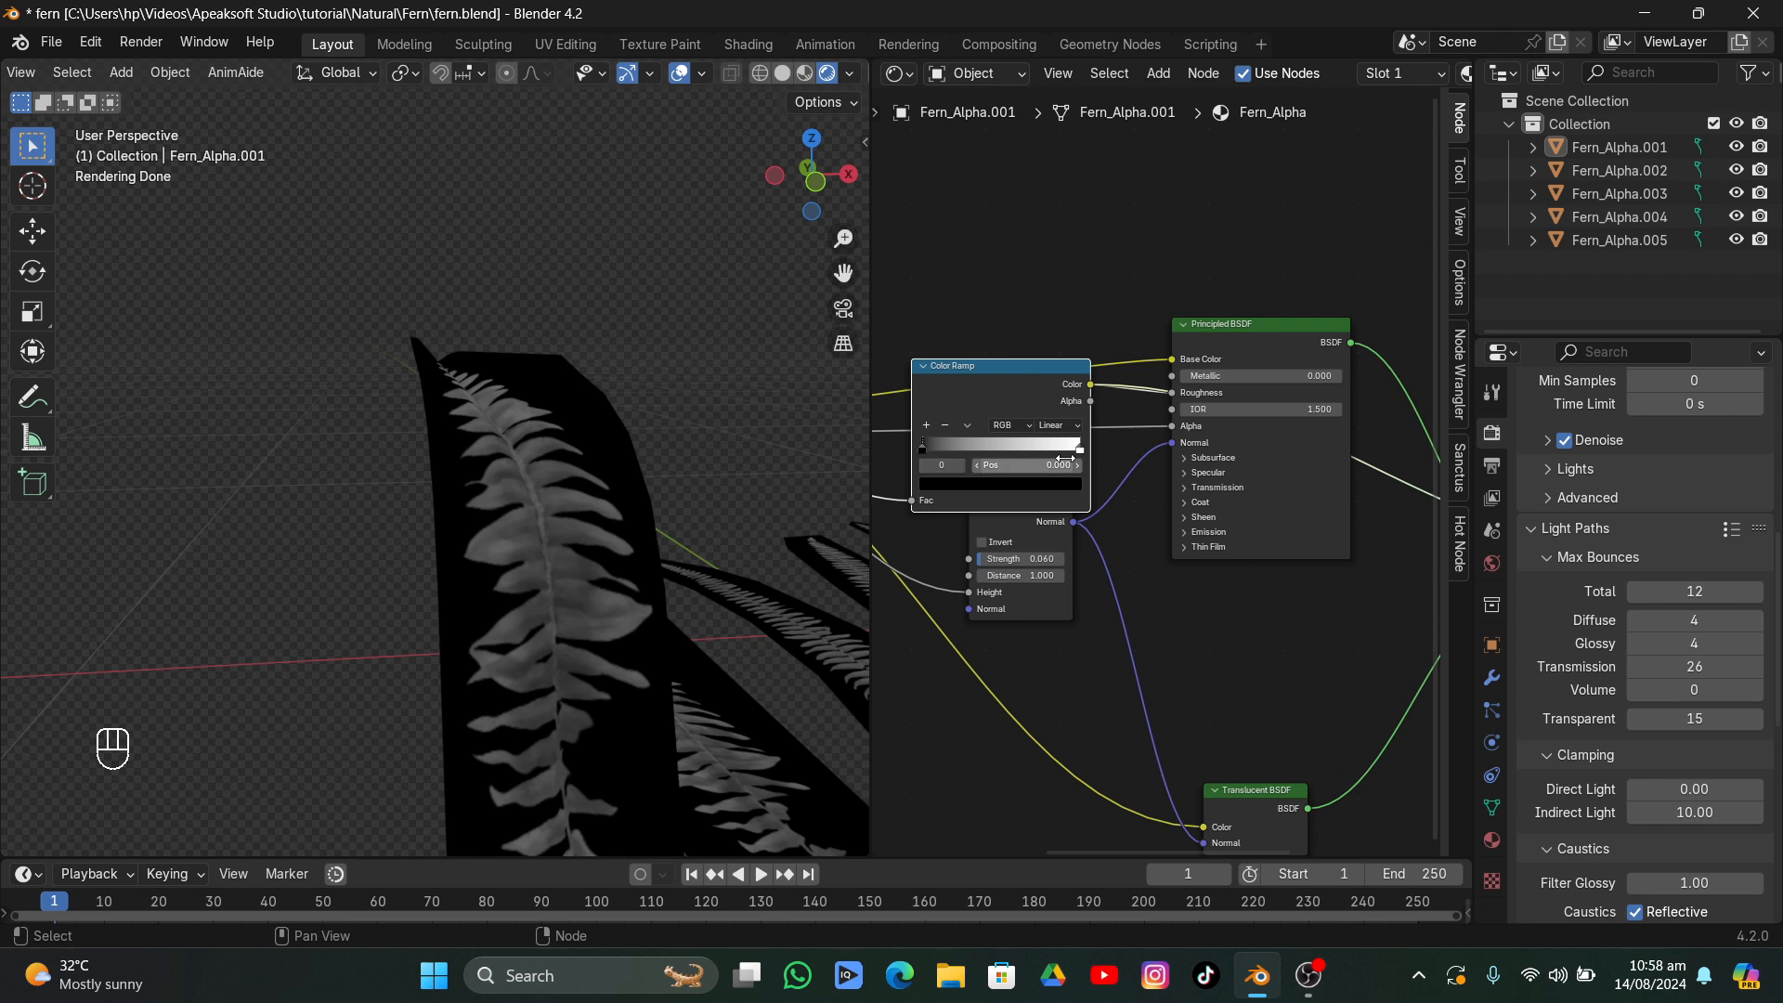
{"action": "left_click_drag", "start_coordinate": [1079, 446], "coordinate": [958, 461]}
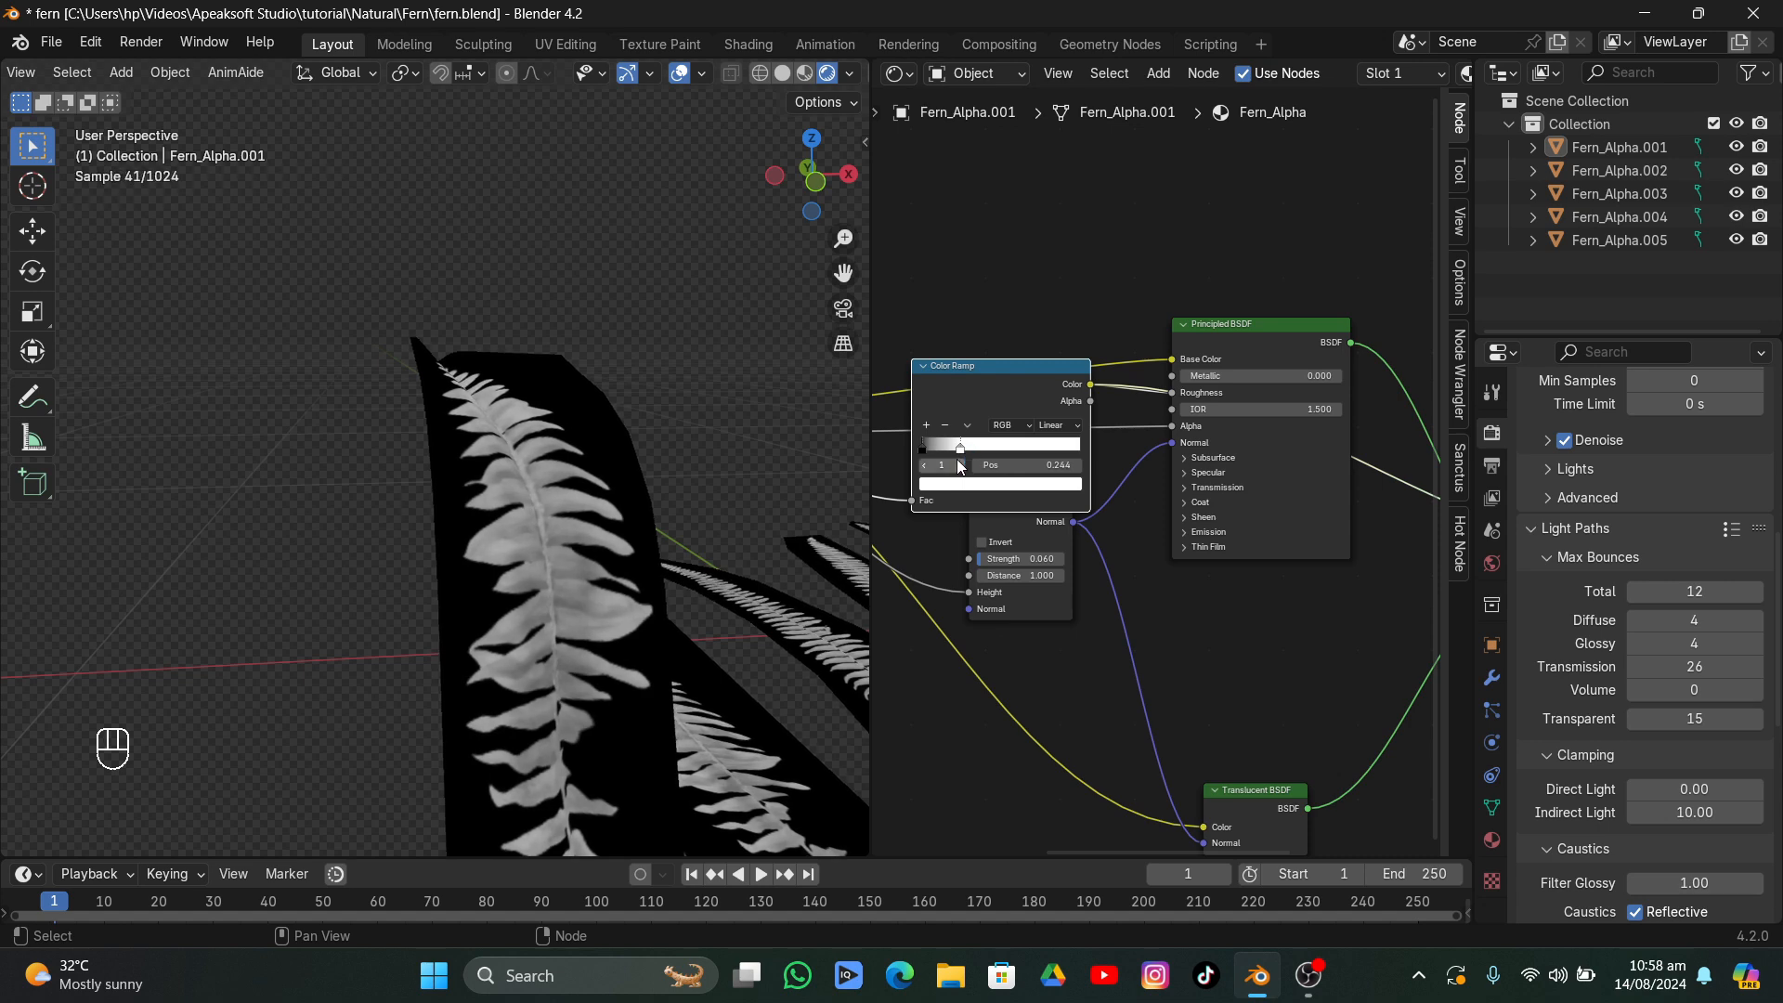
{"action": "scroll", "coordinate": [1344, 355], "scroll_direction": "right", "scroll_amount": 8}
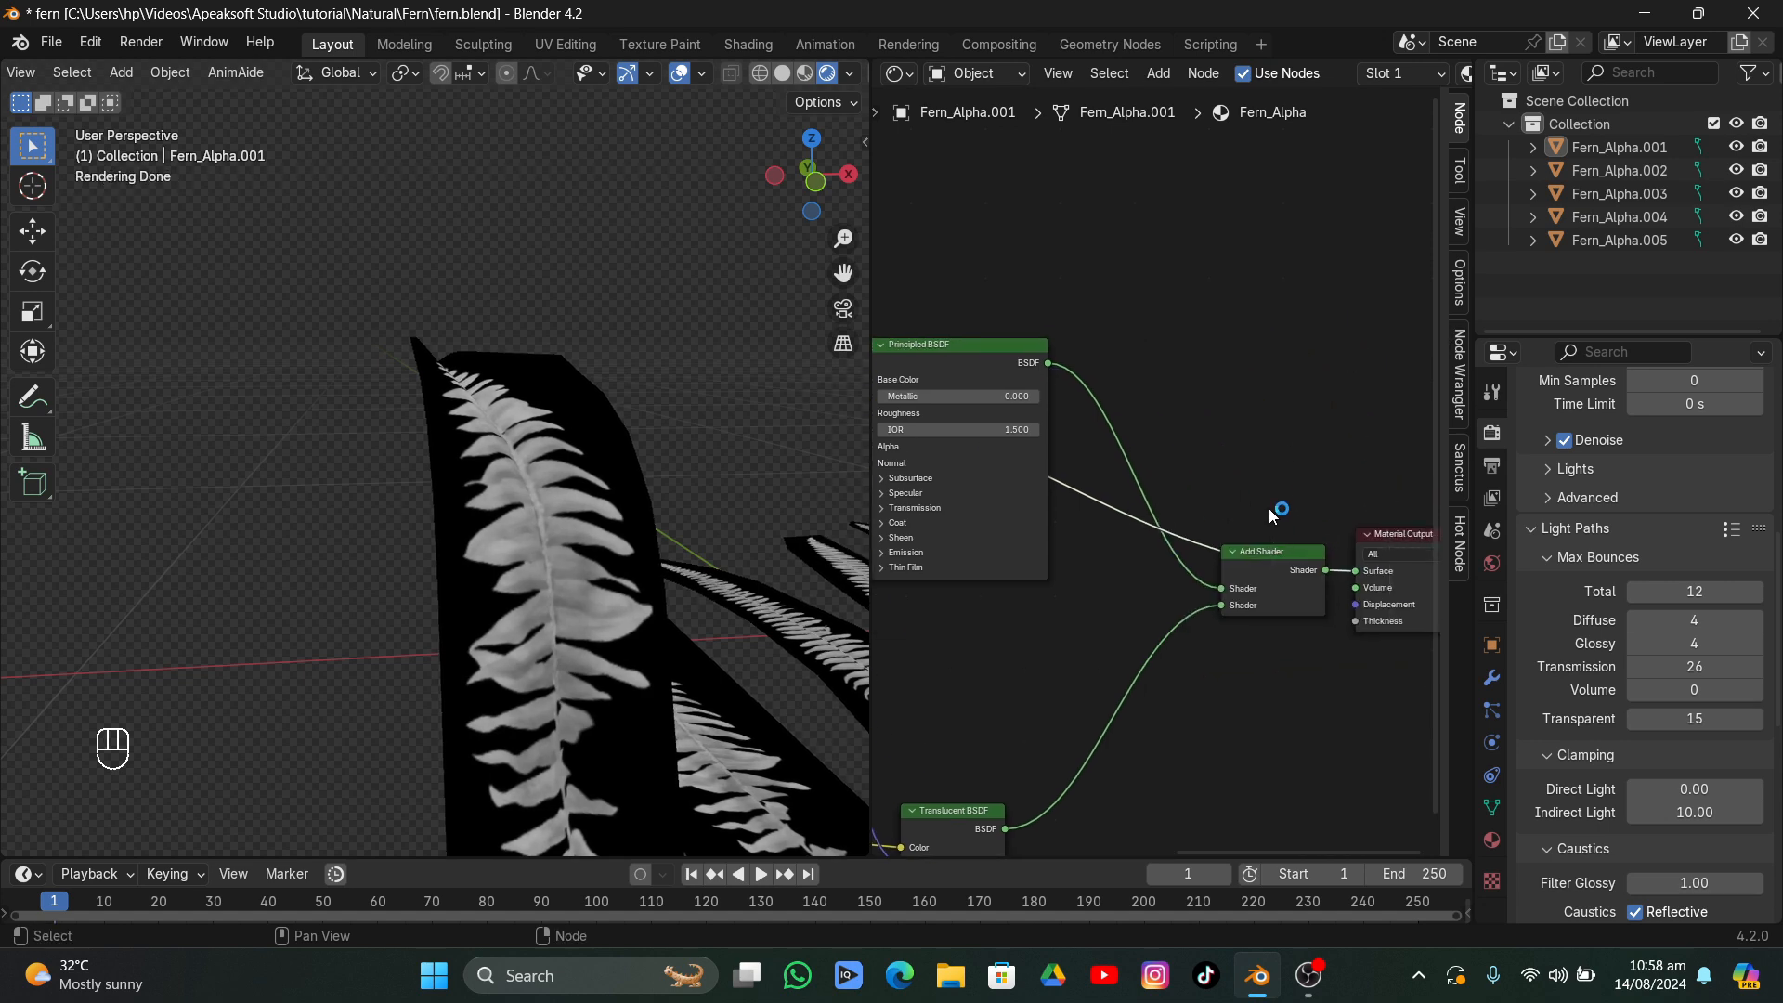
{"action": "left_click", "coordinate": [1272, 557]}
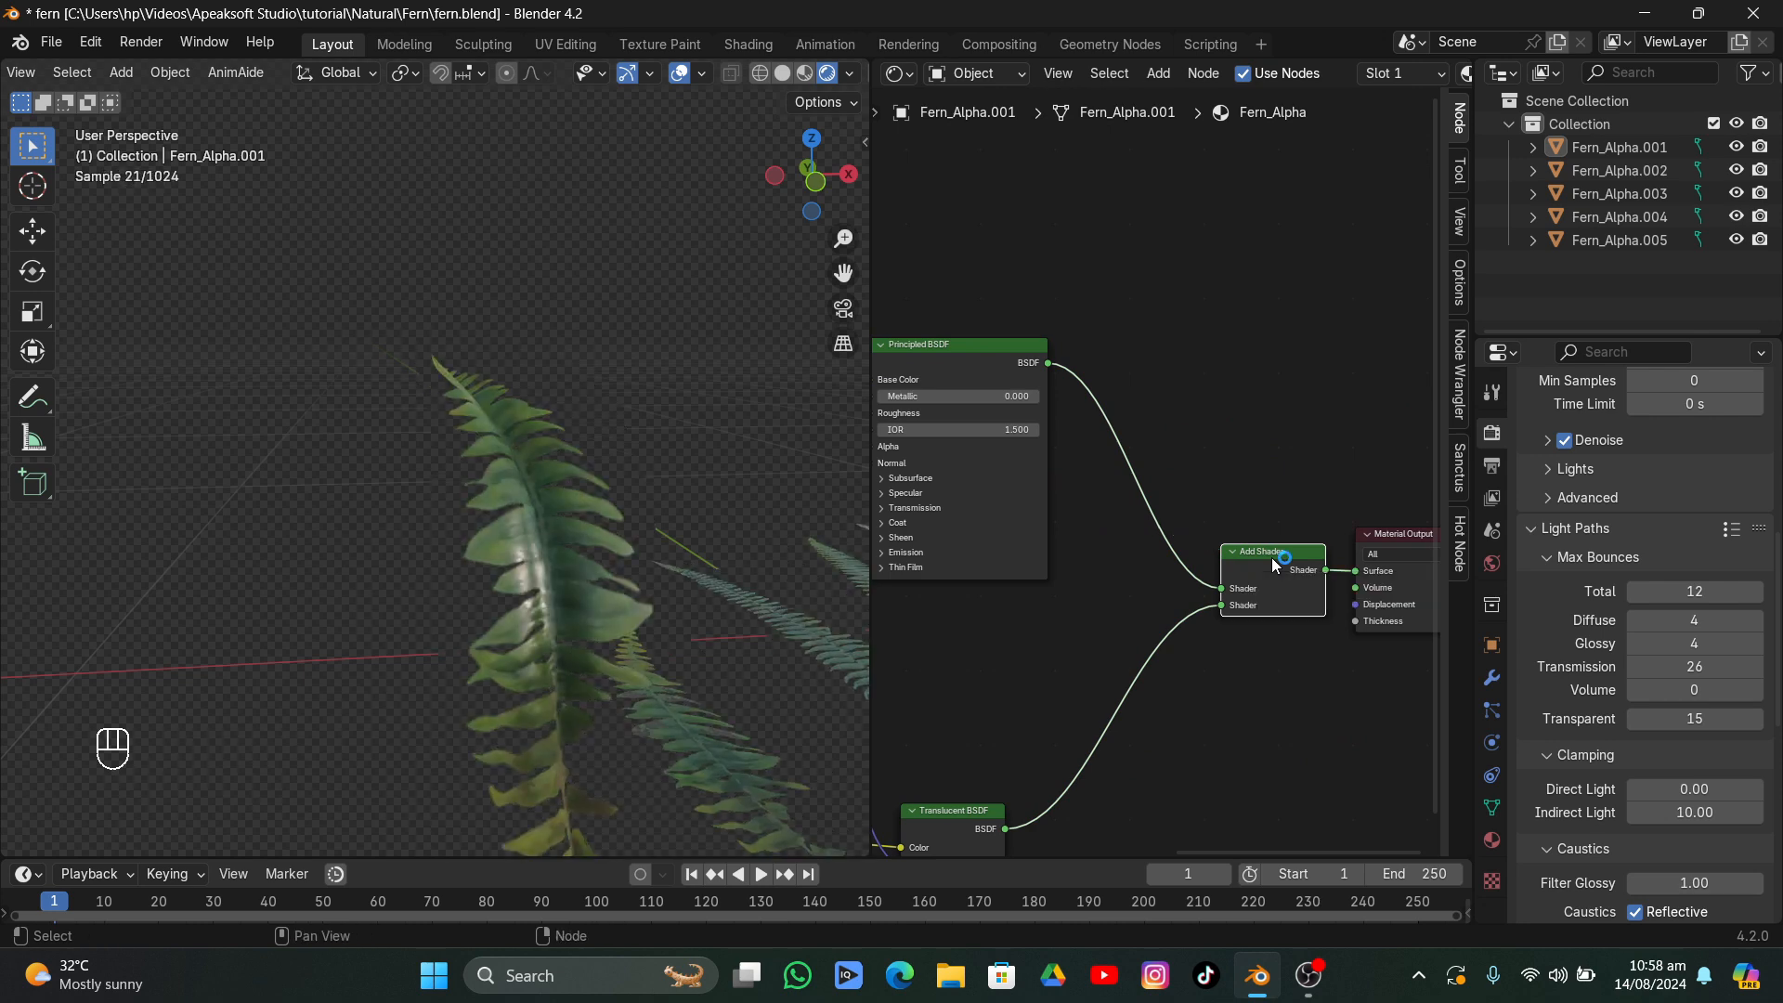
- Flip the Color Ramp and try new positions for its white and black stops while watching the frond's roughness
{"action": "scroll", "coordinate": [1031, 524], "scroll_direction": "left", "scroll_amount": 3}
{"action": "scroll", "coordinate": [935, 509], "scroll_direction": "left", "scroll_amount": 3}
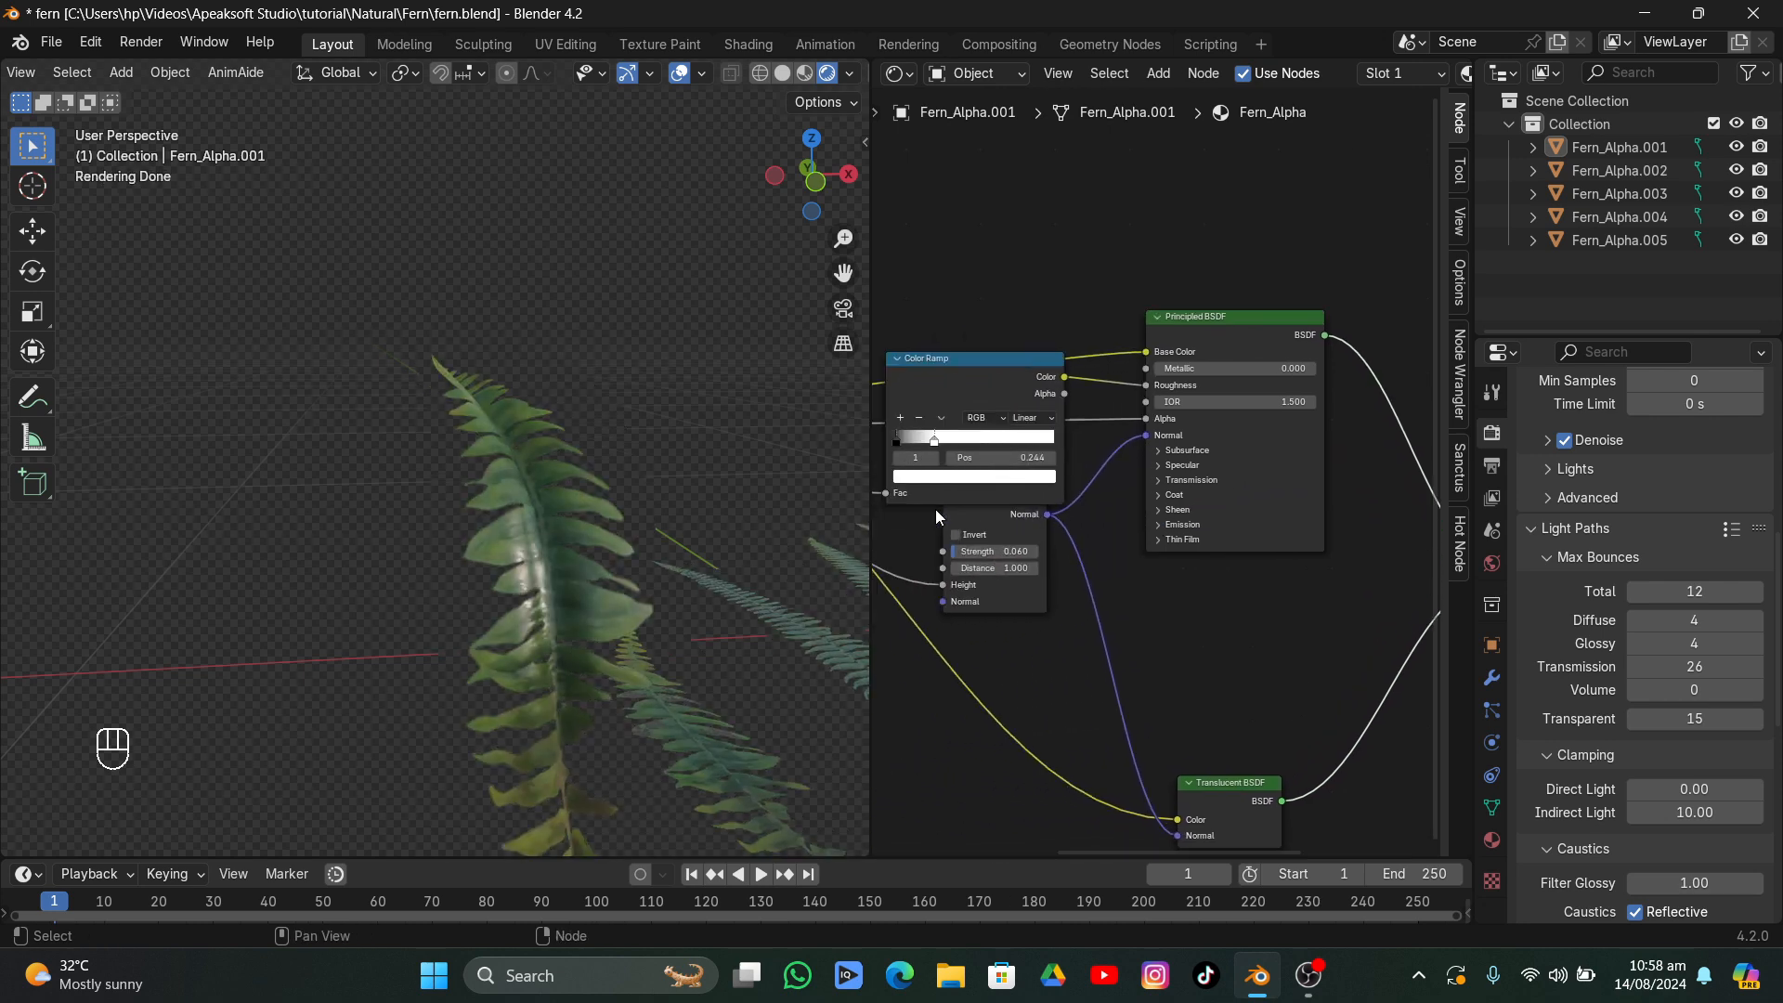
{"action": "scroll", "coordinate": [935, 509], "scroll_direction": "left", "scroll_amount": 3}
{"action": "left_click", "coordinate": [999, 454]}
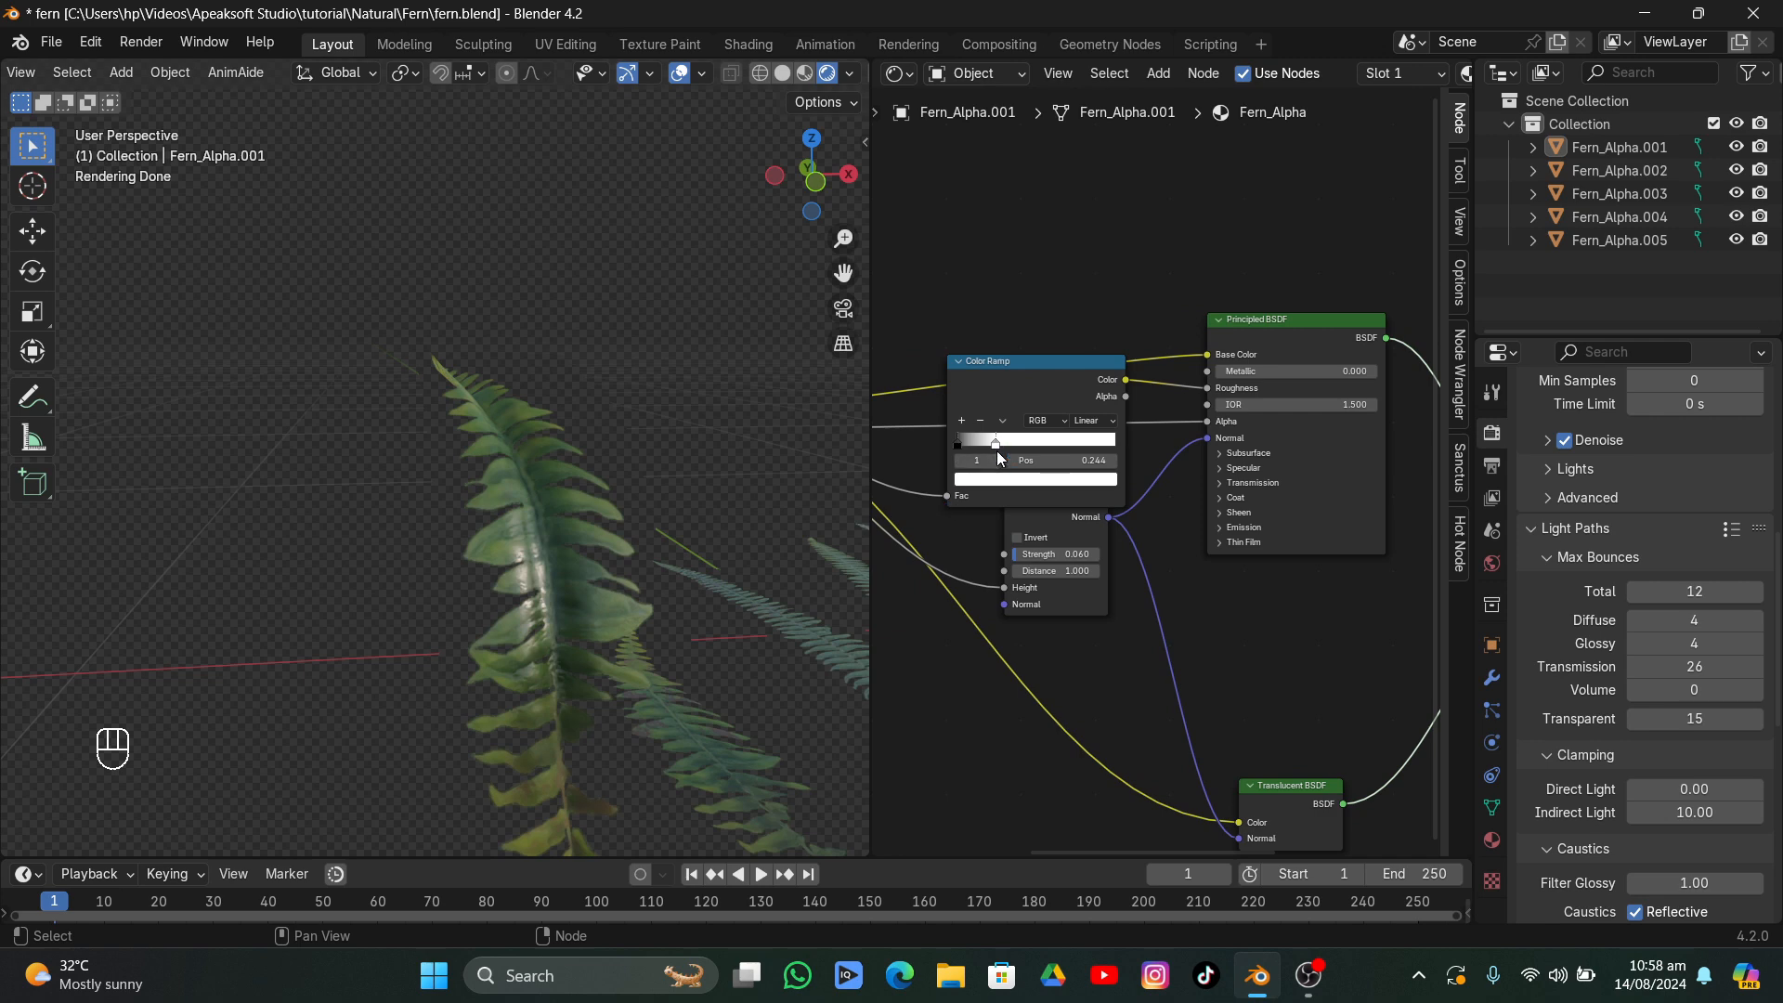
{"action": "left_click", "coordinate": [1002, 420]}
{"action": "left_click", "coordinate": [1003, 420]}
{"action": "left_click", "coordinate": [1003, 419]}
{"action": "left_click", "coordinate": [1025, 436]}
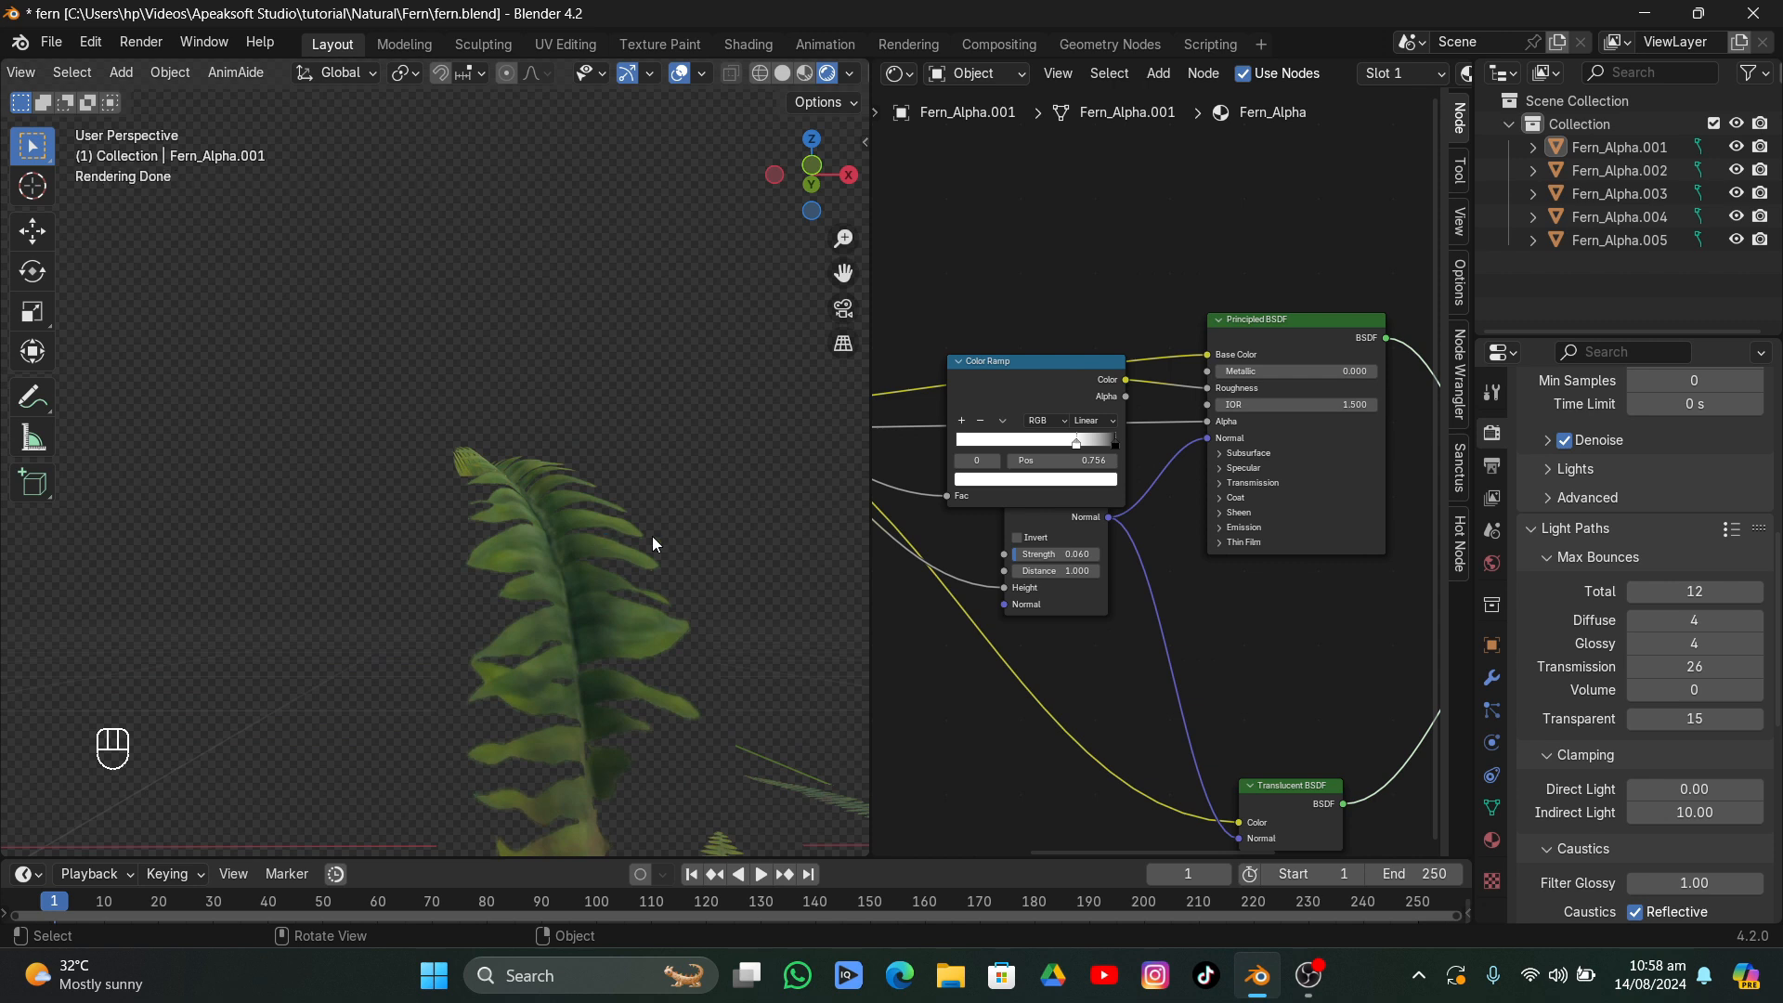
{"action": "left_click_drag", "start_coordinate": [1078, 442], "coordinate": [922, 481]}
{"action": "left_click_drag", "start_coordinate": [1117, 443], "coordinate": [1096, 445]}
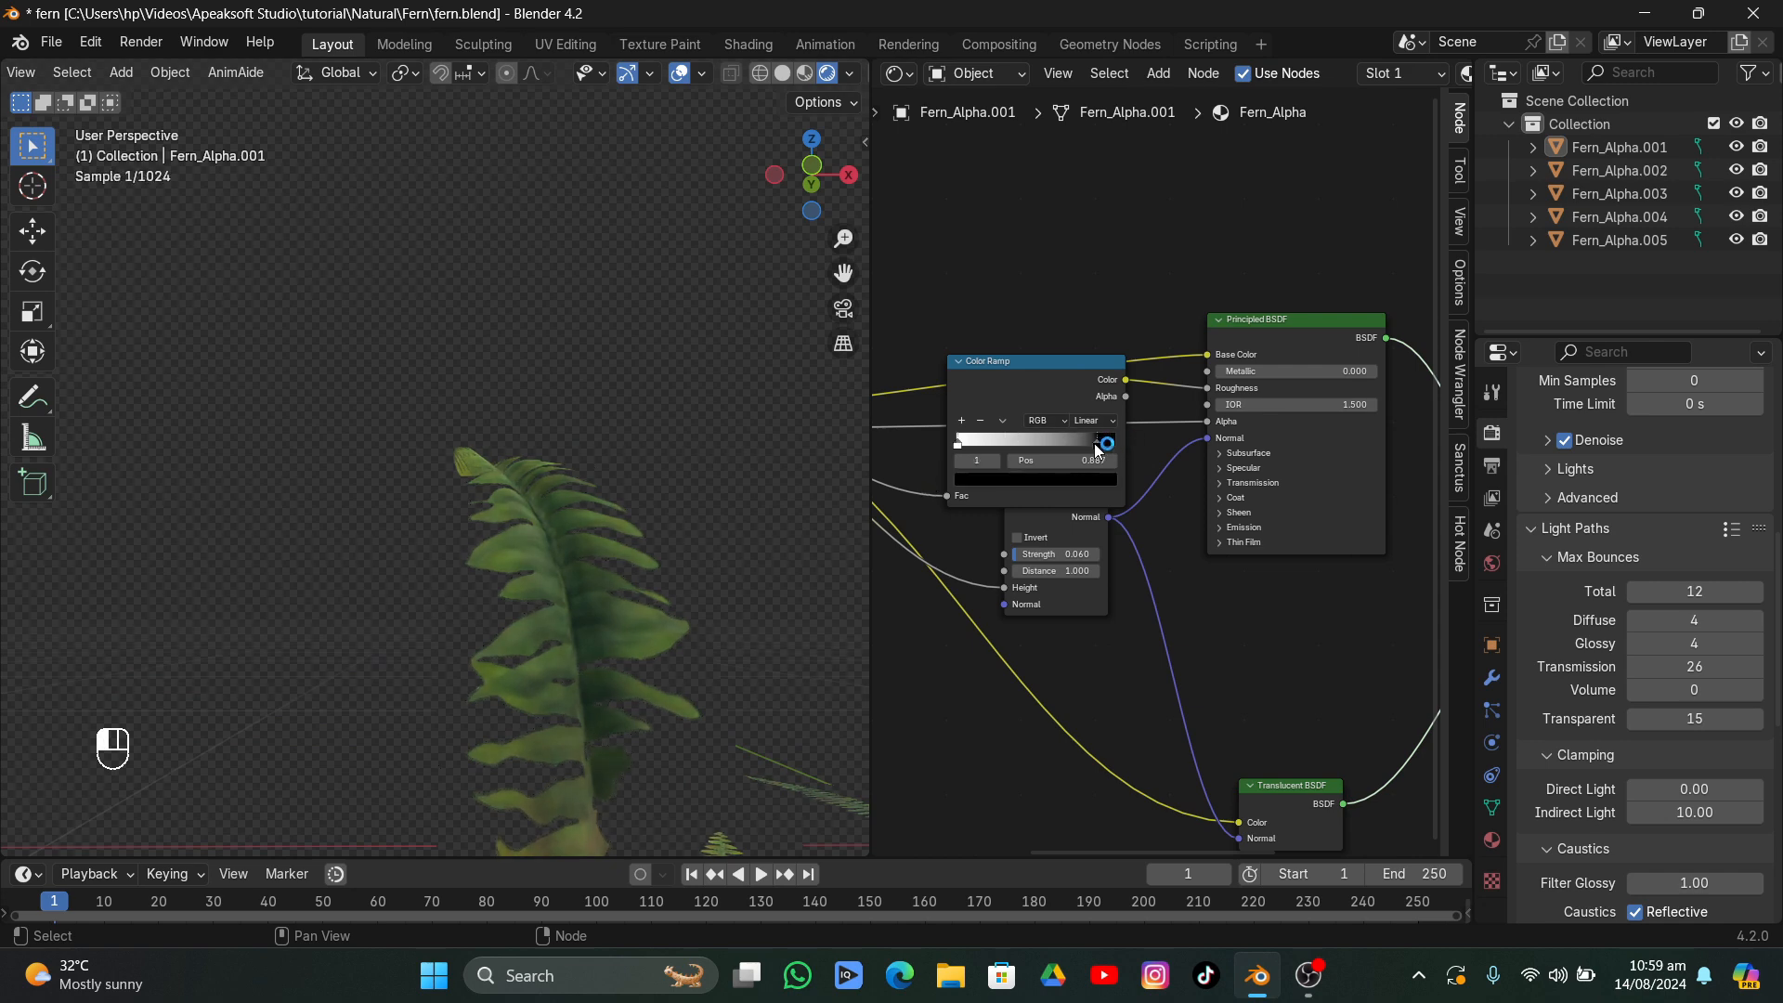
- Try a sharp roughness transition with the Color Ramp's black stop at 0.556 beside the white stop, and inspect the leaflets from the side
{"action": "left_click_drag", "start_coordinate": [905, 488], "coordinate": [1085, 431]}
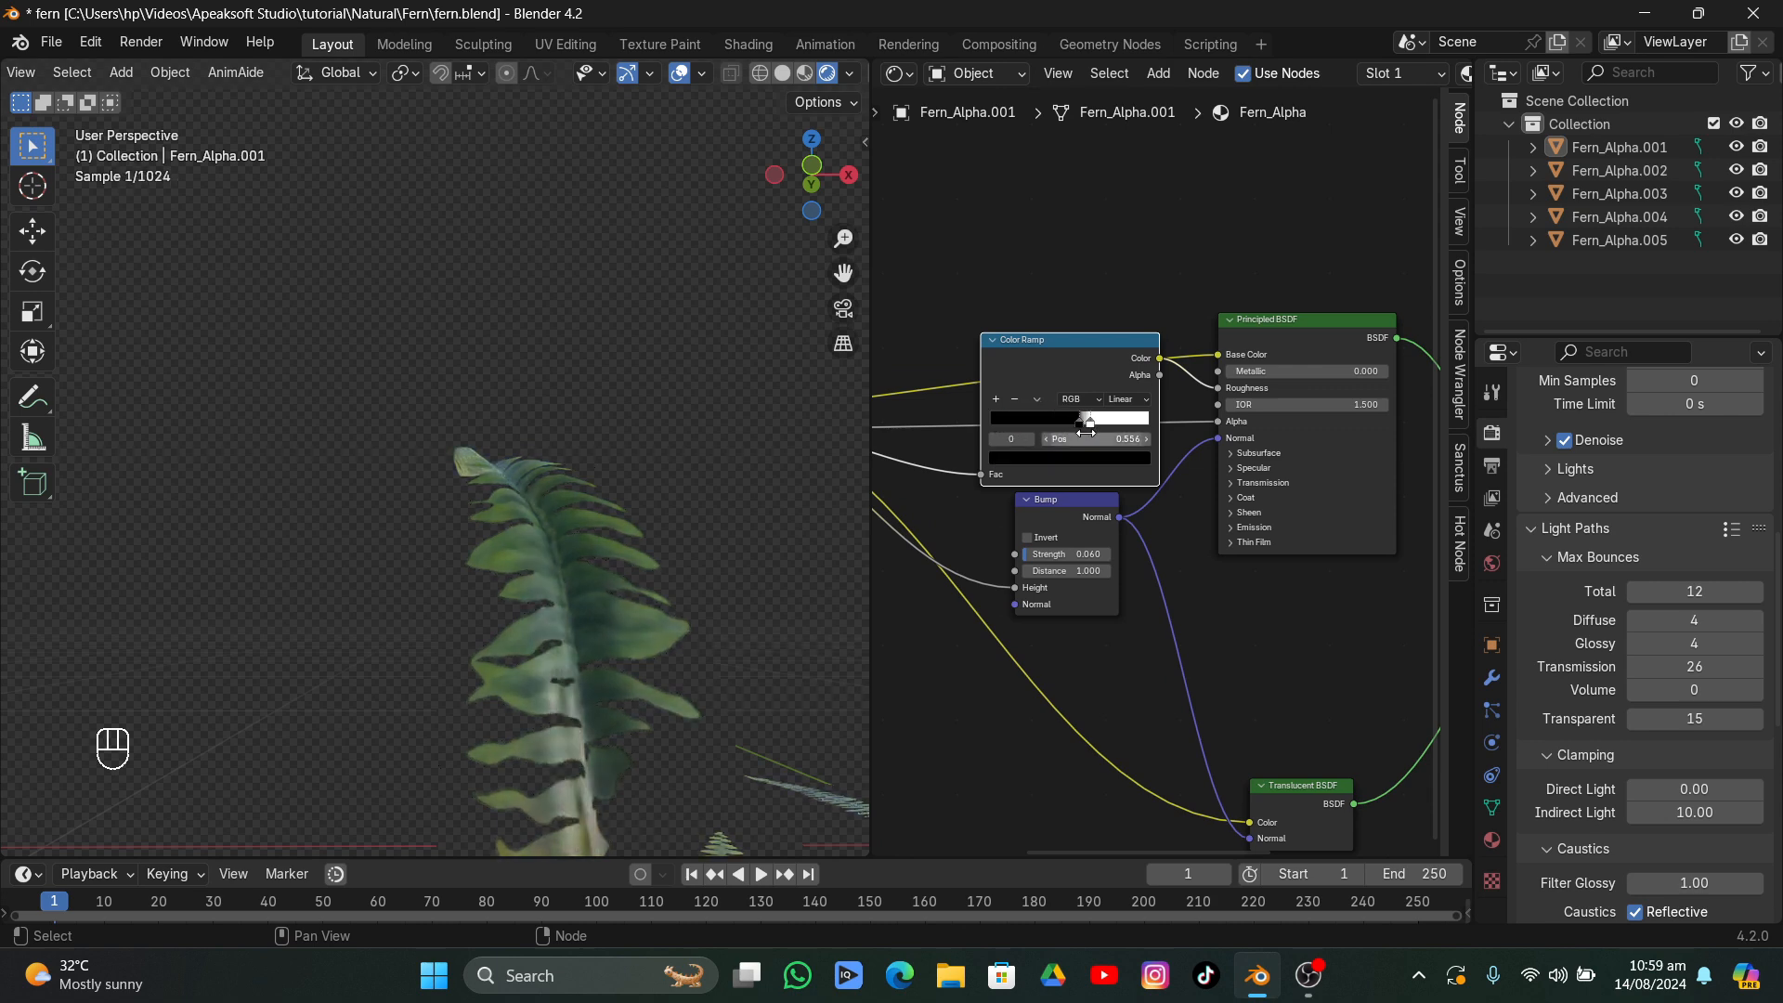
{"action": "middle_click_drag", "start_coordinate": [527, 489], "coordinate": [642, 488]}
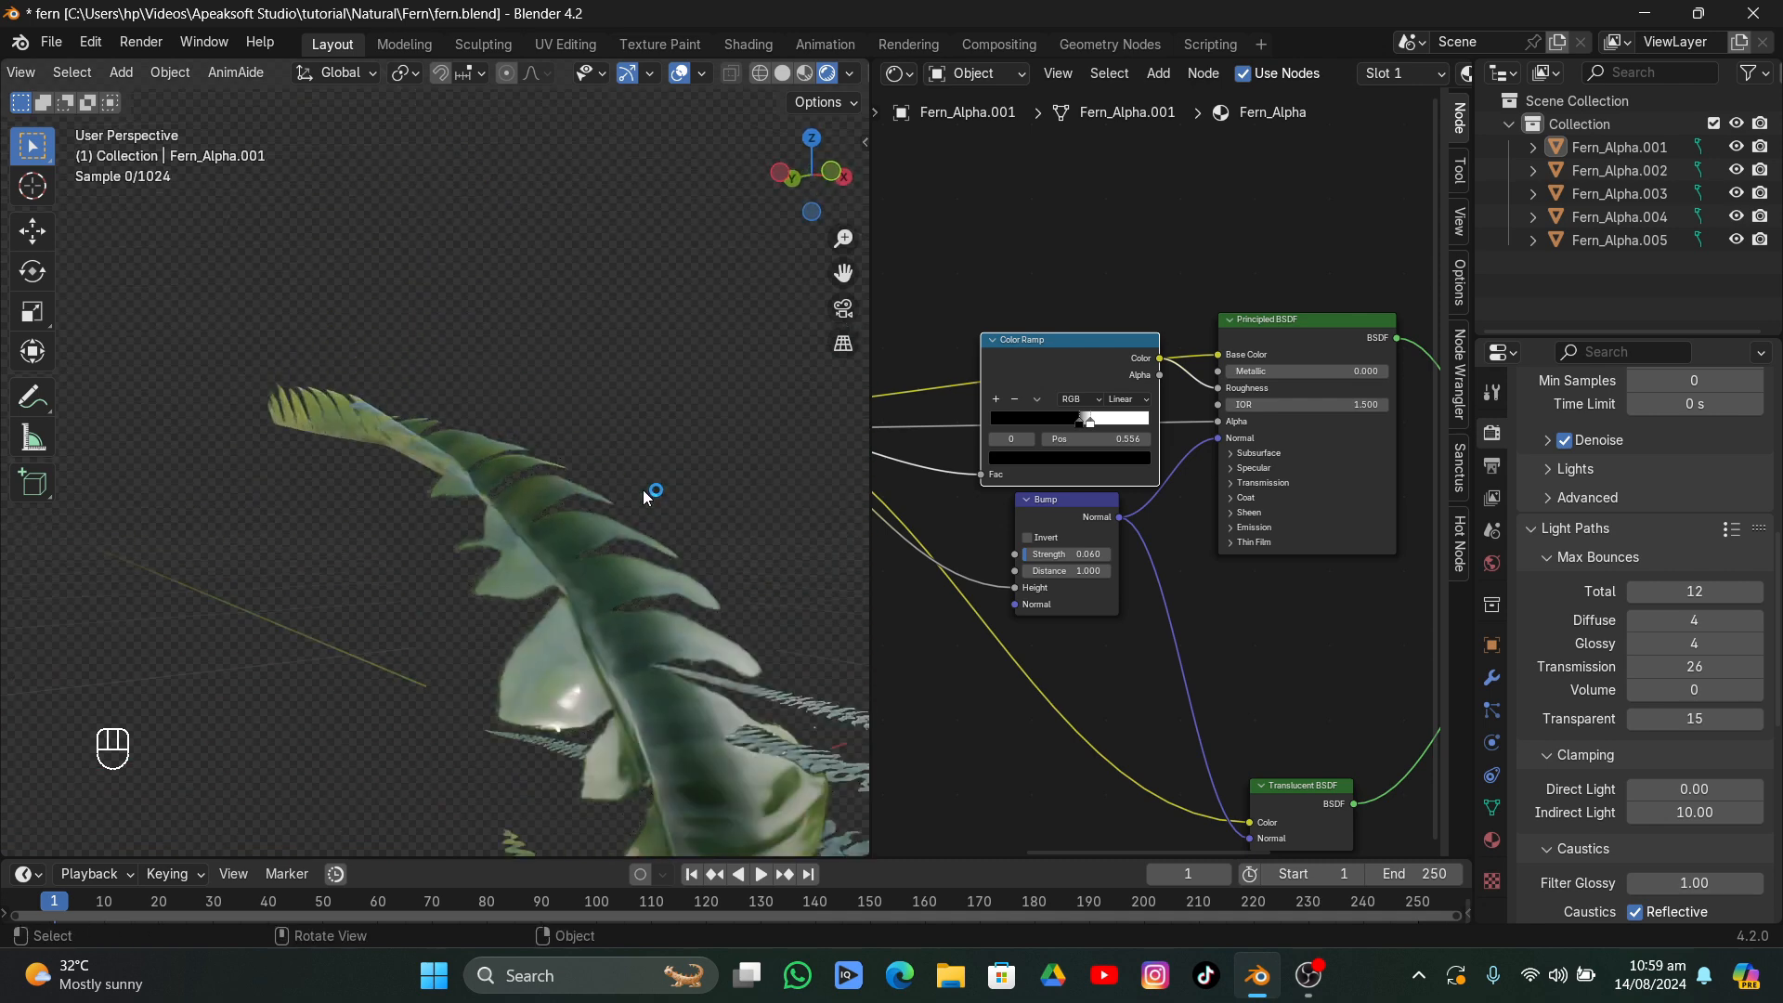
{"action": "left_click_drag", "start_coordinate": [845, 271], "coordinate": [604, 564]}
{"action": "mouse_move", "coordinate": [604, 558]}
{"action": "middle_mouse_down"}
{"action": "mouse_move", "coordinate": [574, 581]}
{"action": "mouse_move", "coordinate": [620, 542]}
{"action": "middle_mouse_up"}
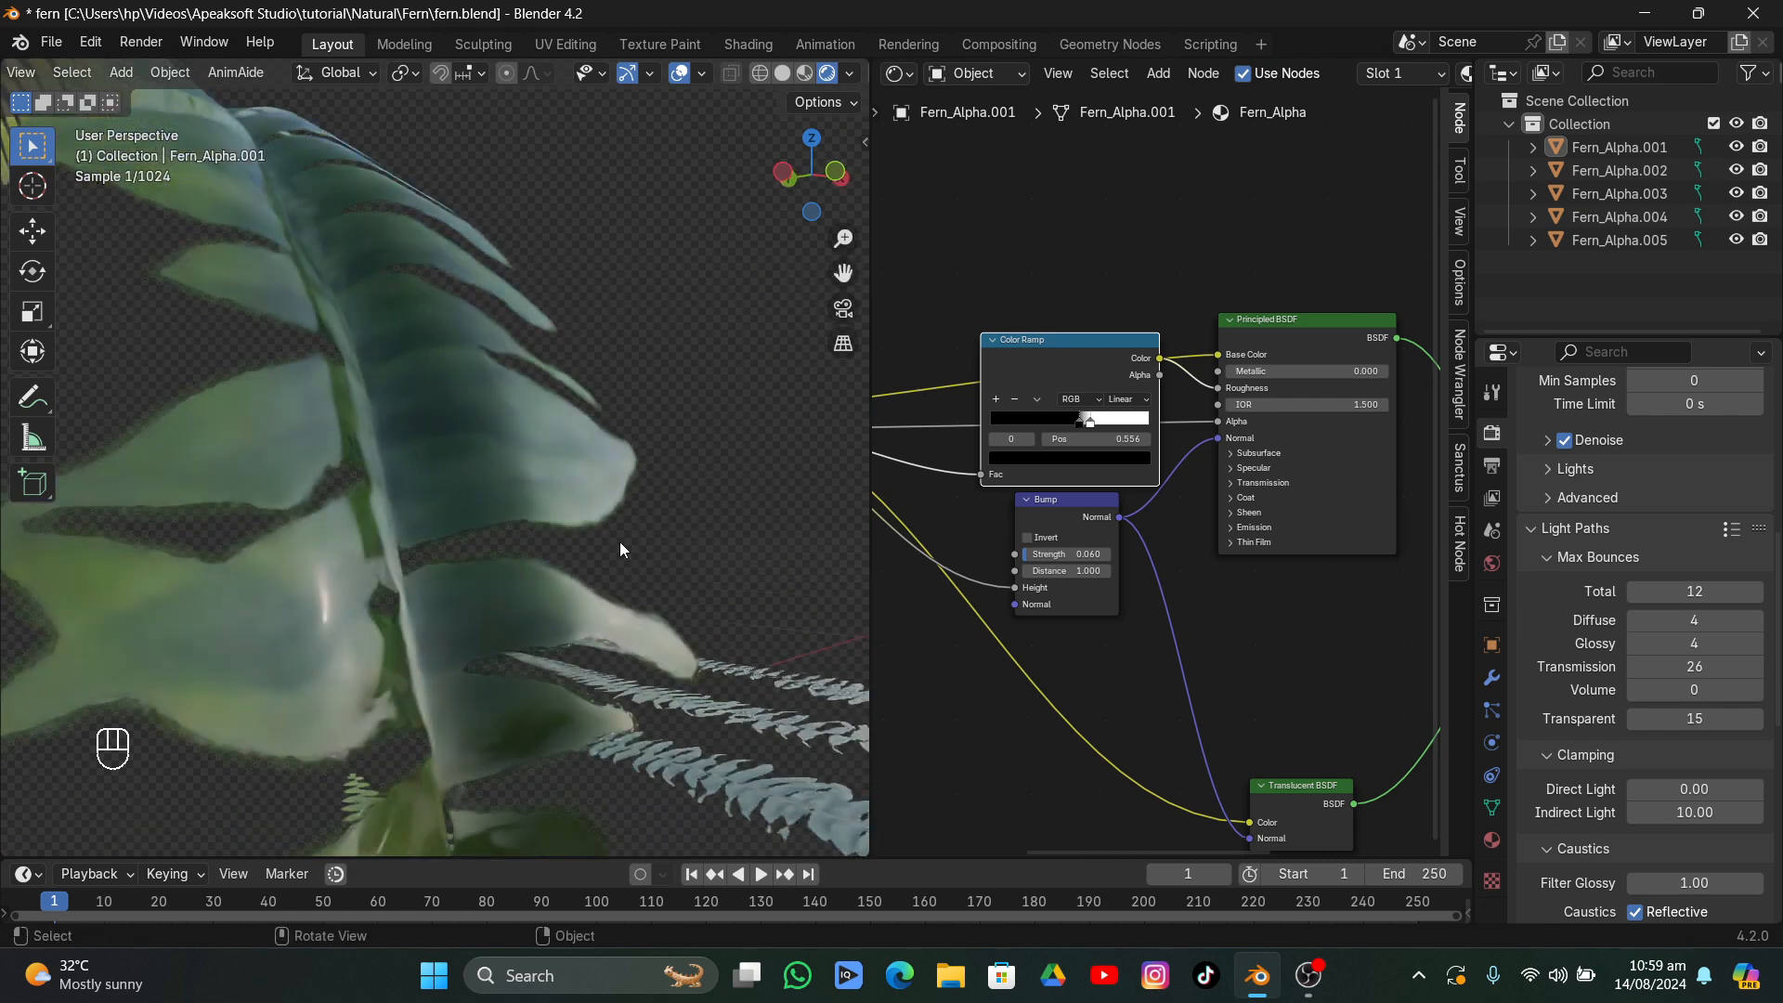
{"action": "scroll", "coordinate": [1268, 544], "scroll_direction": "up", "scroll_amount": 2}
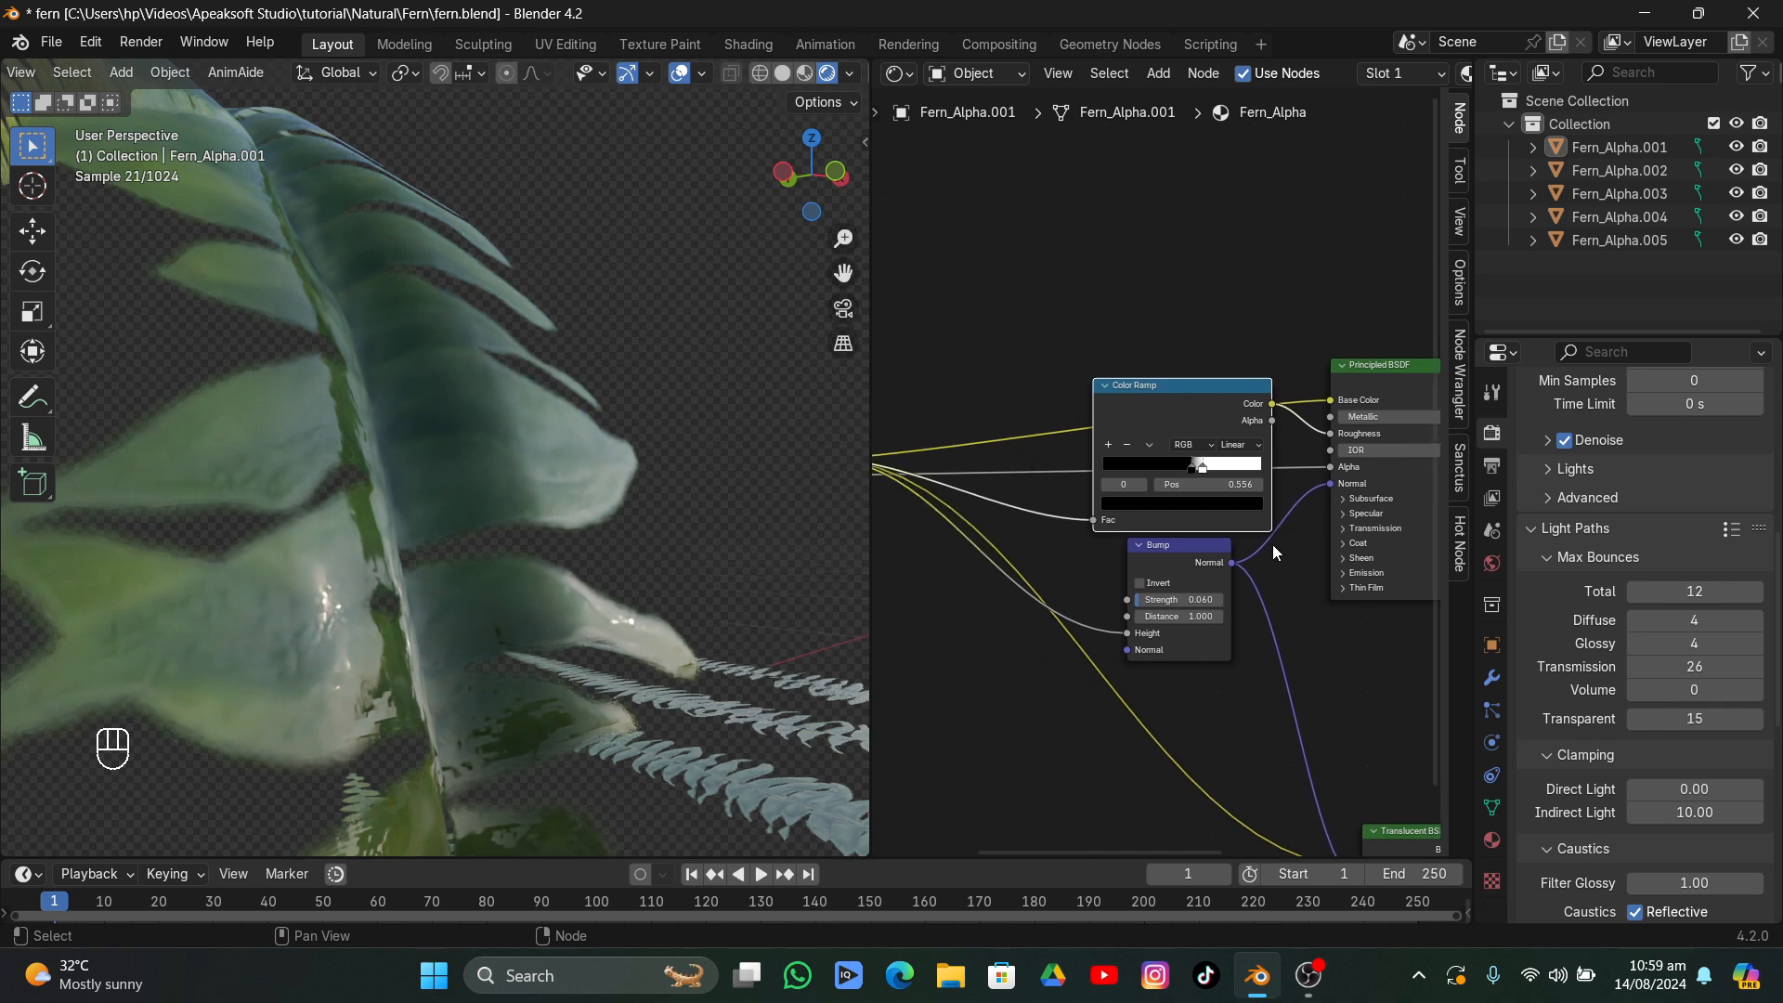
- Move the Color Ramp's black stop to the start and its white stop to 0.145, and check the frond's highlights
{"action": "left_click", "coordinate": [1266, 461]}
{"action": "left_click_drag", "start_coordinate": [1264, 460], "coordinate": [1328, 464]}
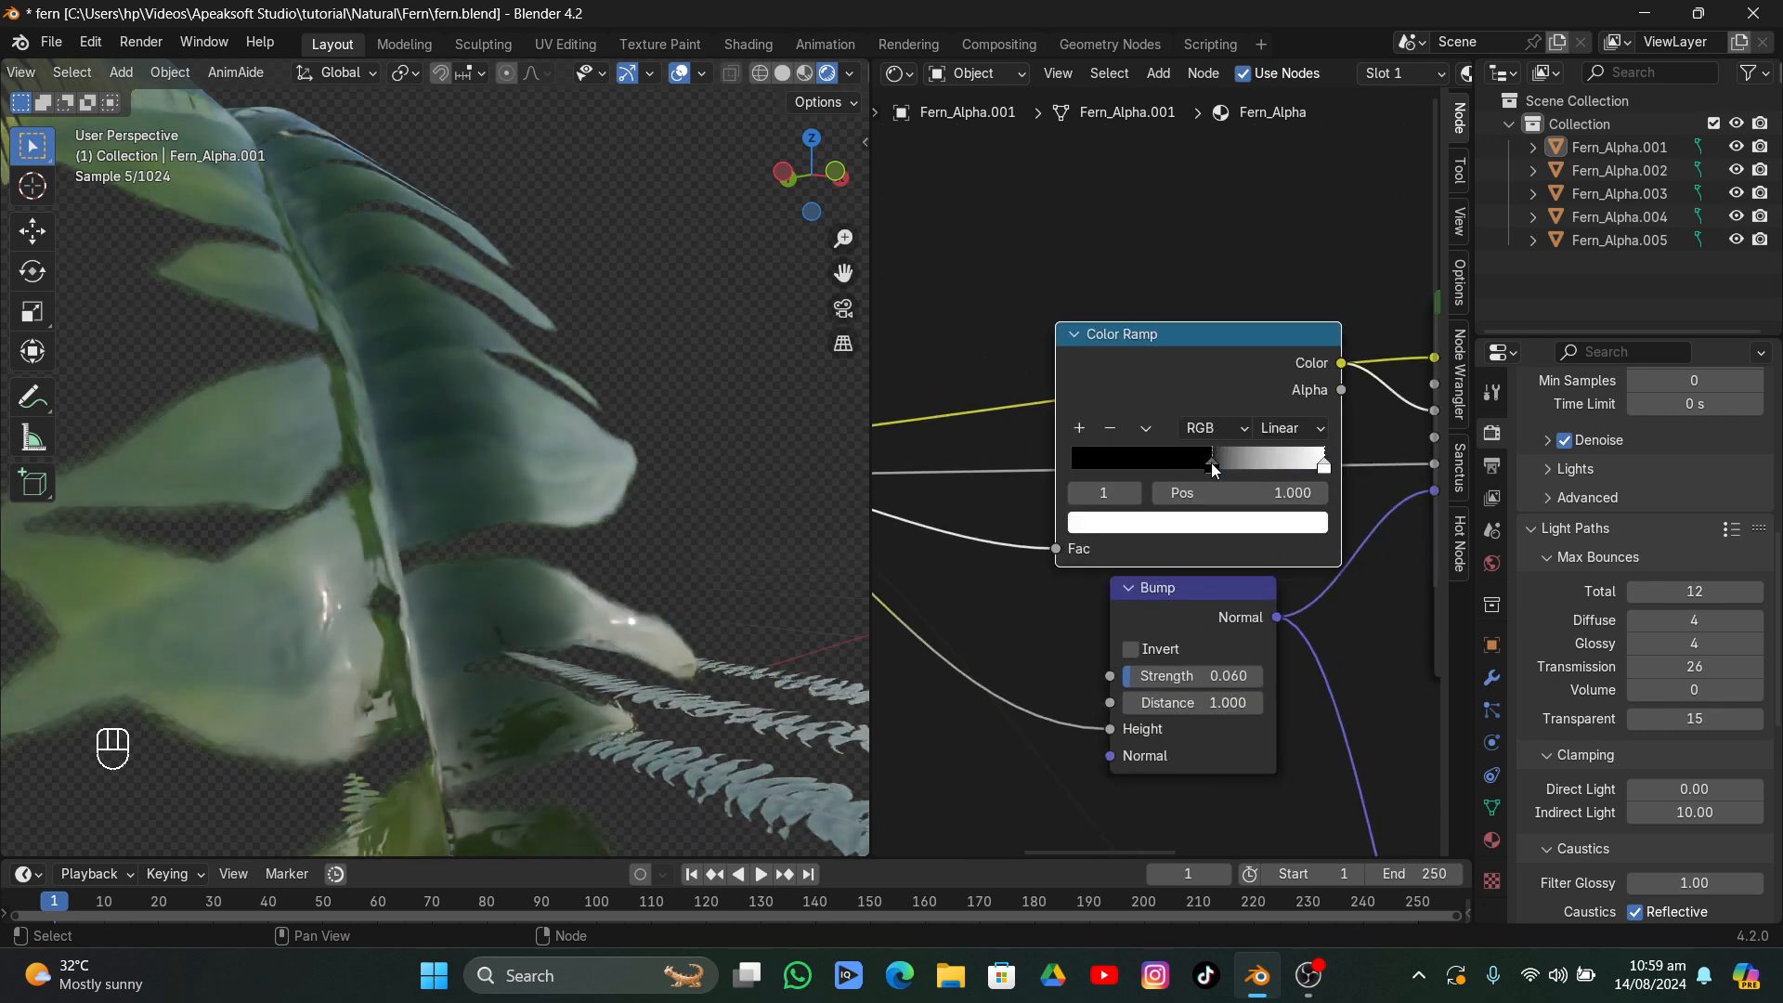
{"action": "left_click_drag", "start_coordinate": [1215, 467], "coordinate": [1072, 464]}
{"action": "left_click_drag", "start_coordinate": [1322, 457], "coordinate": [1093, 477]}
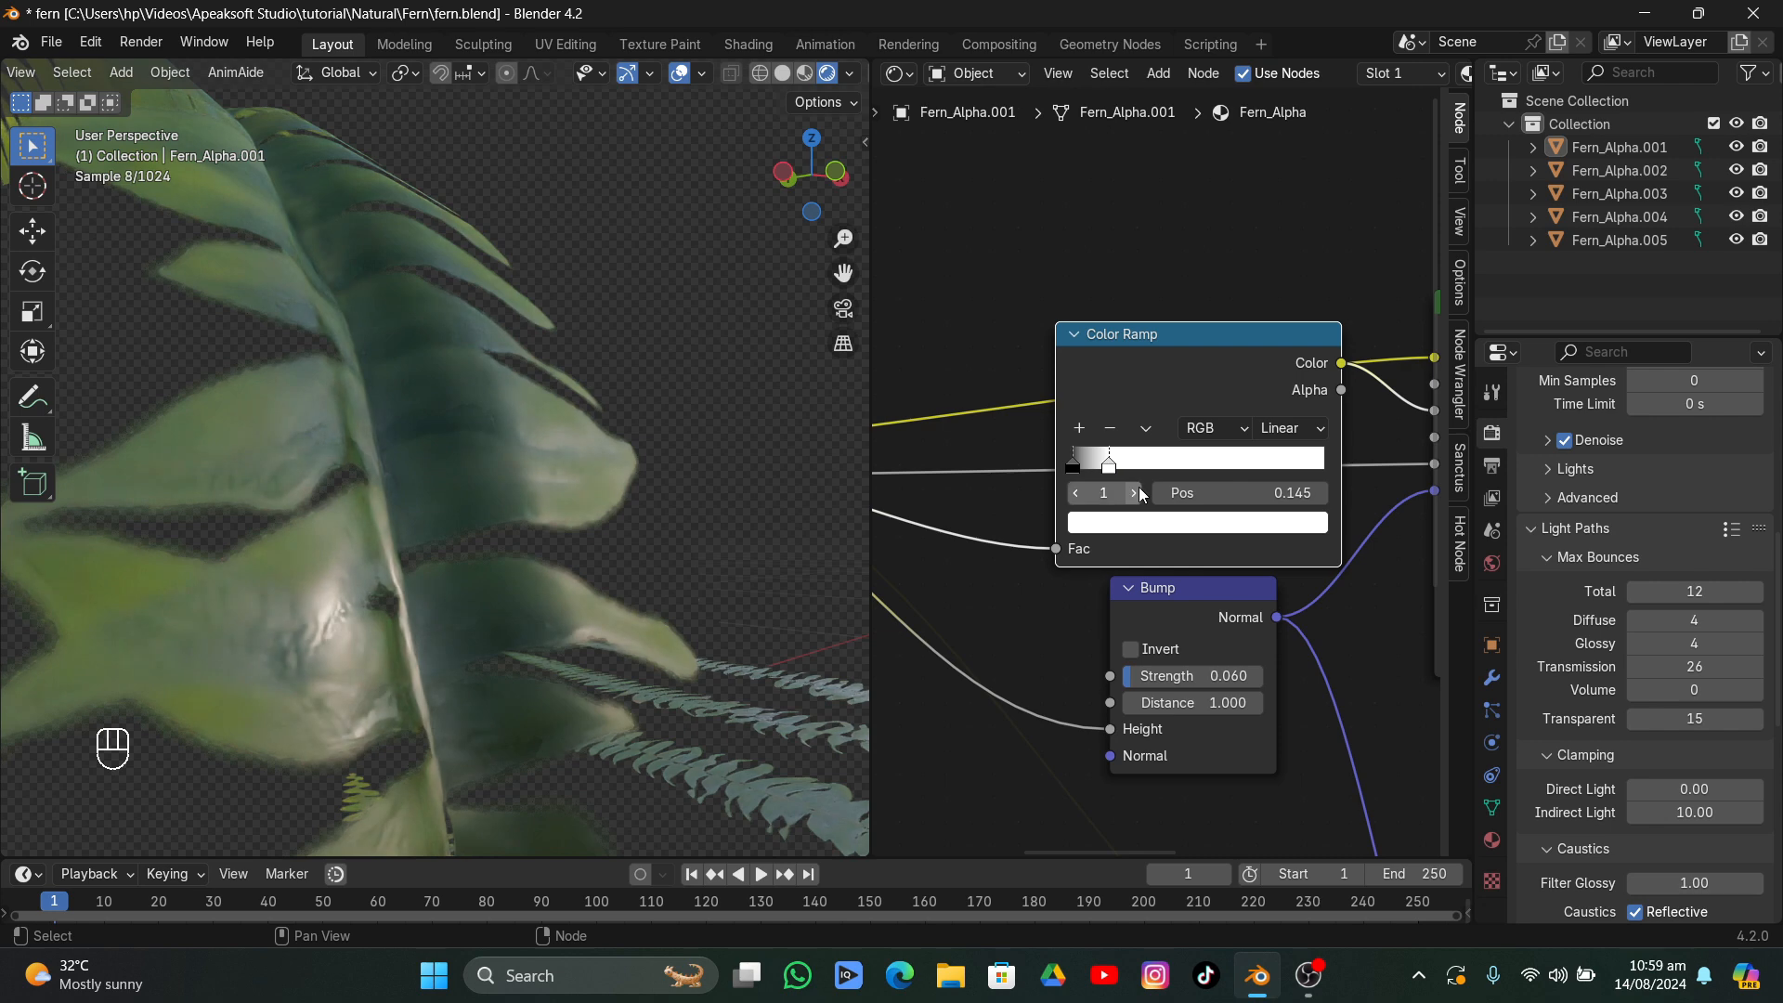
{"action": "middle_click_drag", "start_coordinate": [544, 435], "coordinate": [455, 453]}
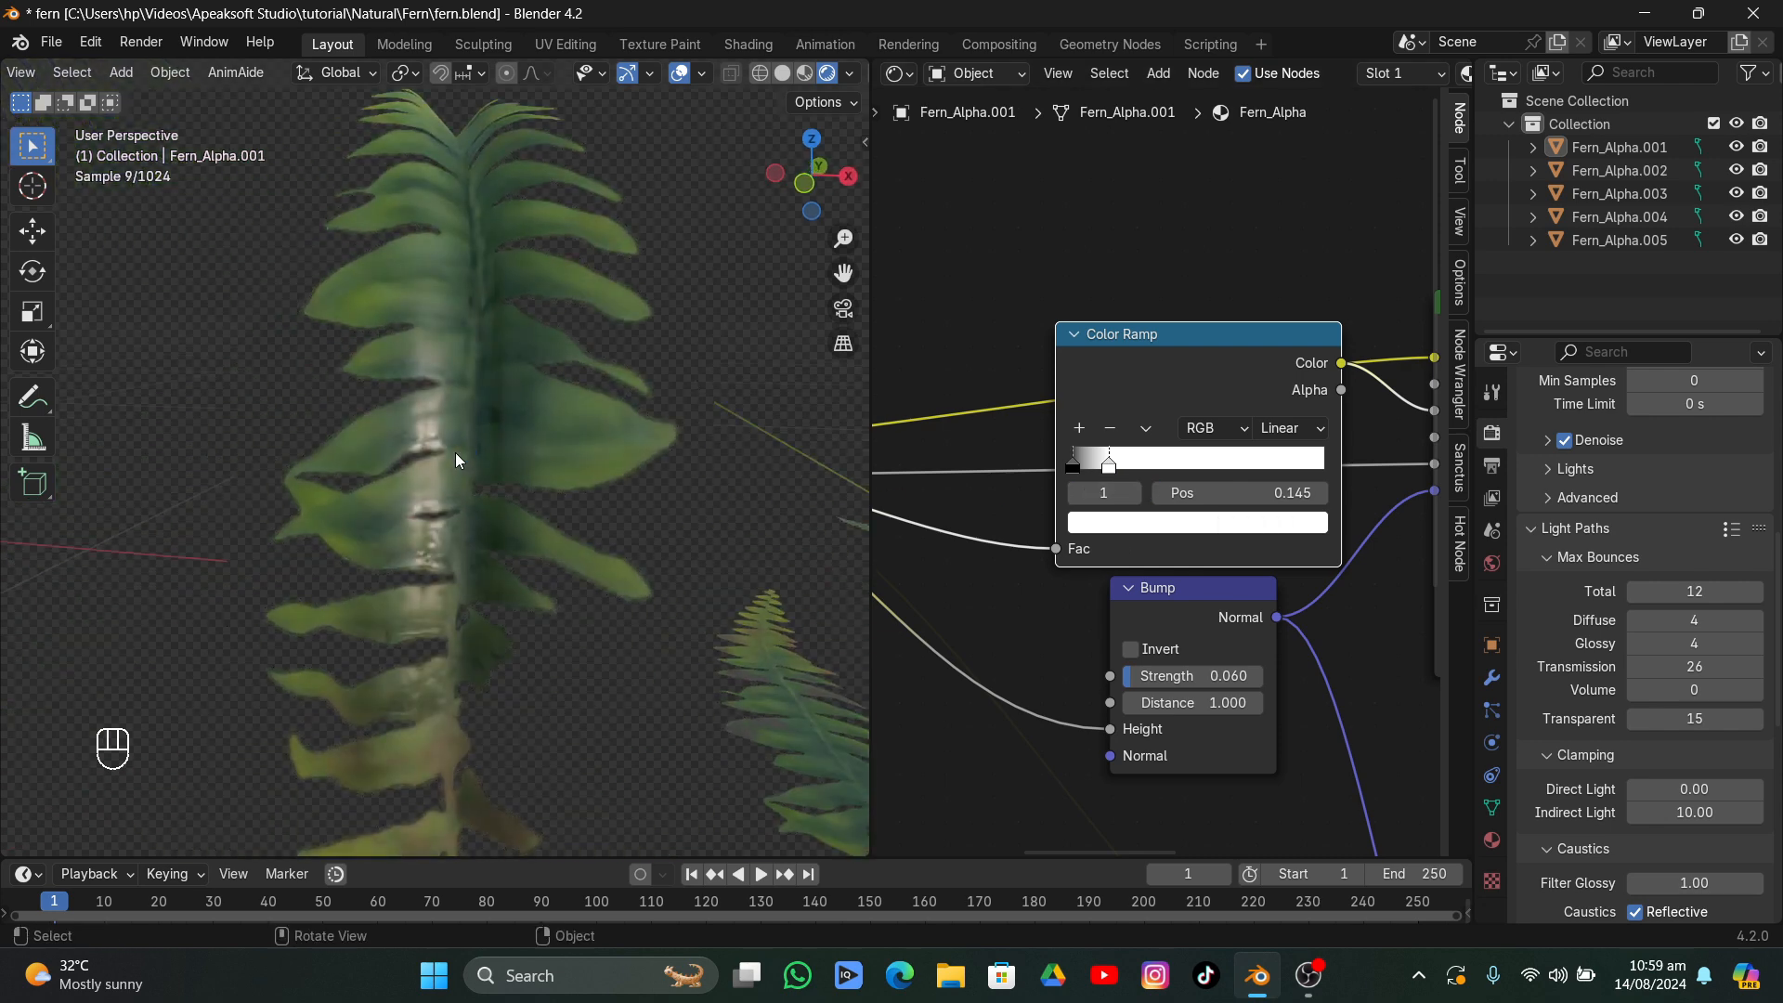
- Try the Color Ramp's white stop at 0.069 and slightly higher, and test the brightness of its color
{"action": "left_click_drag", "start_coordinate": [1108, 465], "coordinate": [1083, 466]}
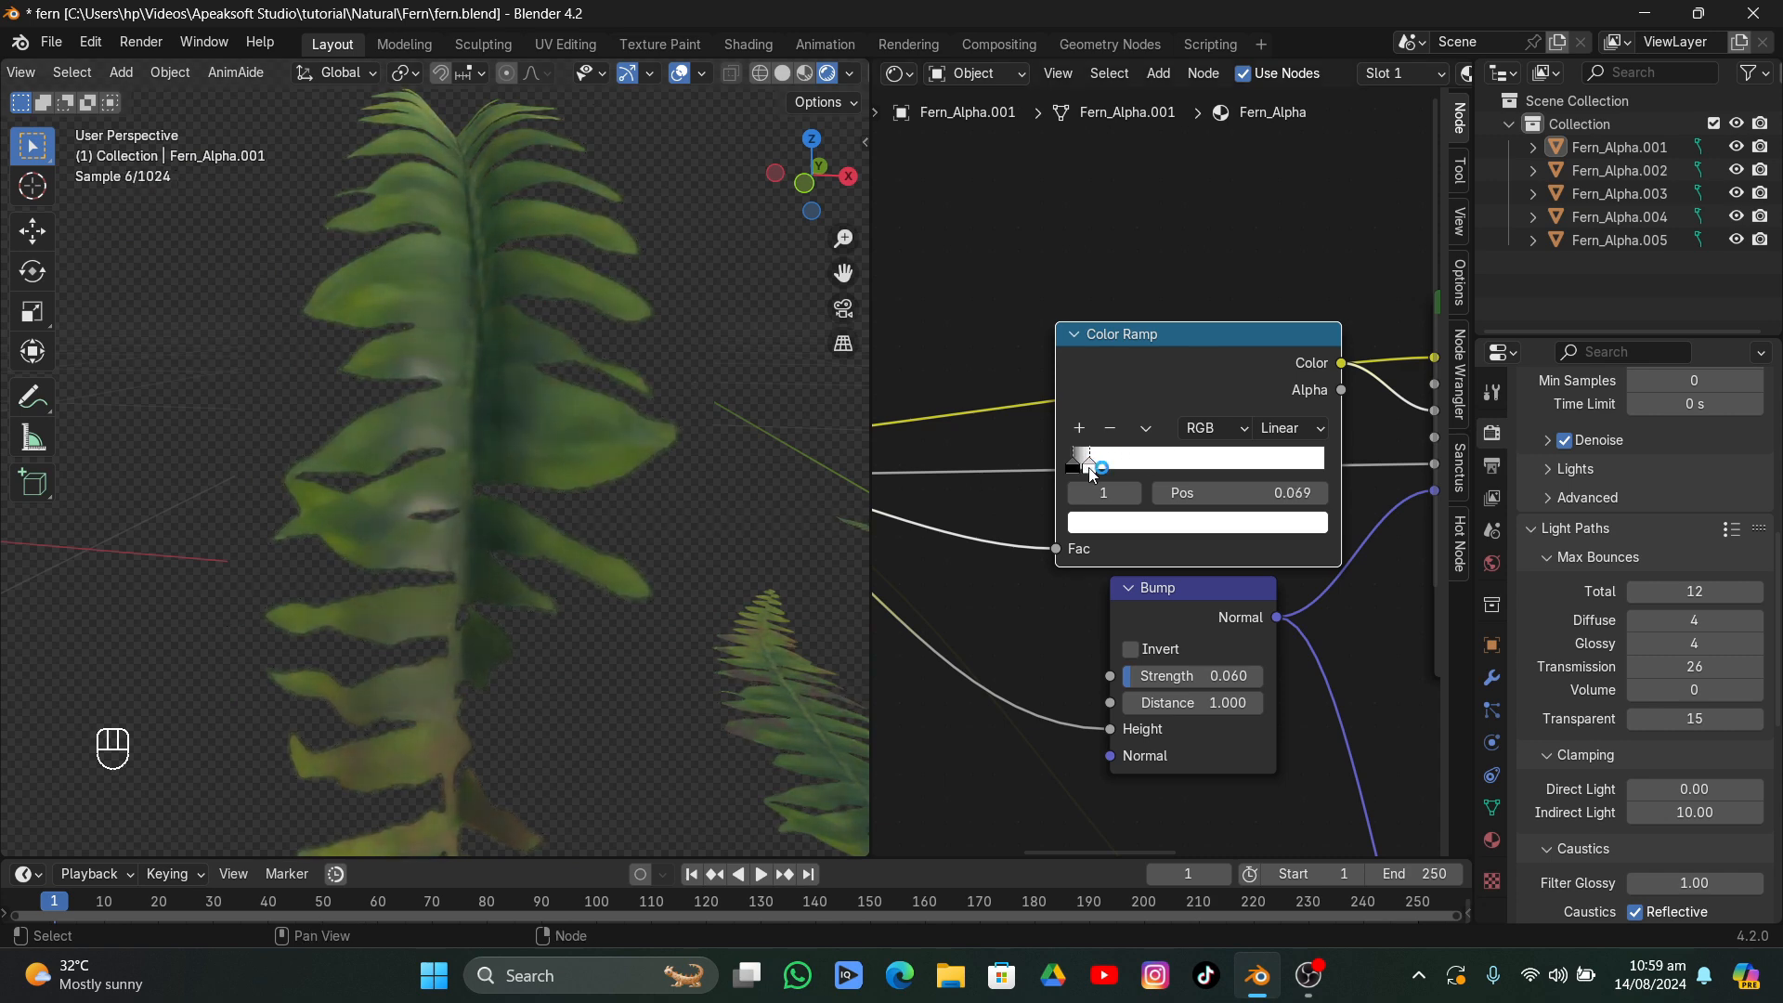
{"action": "middle_click_drag", "start_coordinate": [410, 560], "coordinate": [505, 549]}
{"action": "scroll", "coordinate": [504, 549], "scroll_direction": "up", "scroll_amount": 2}
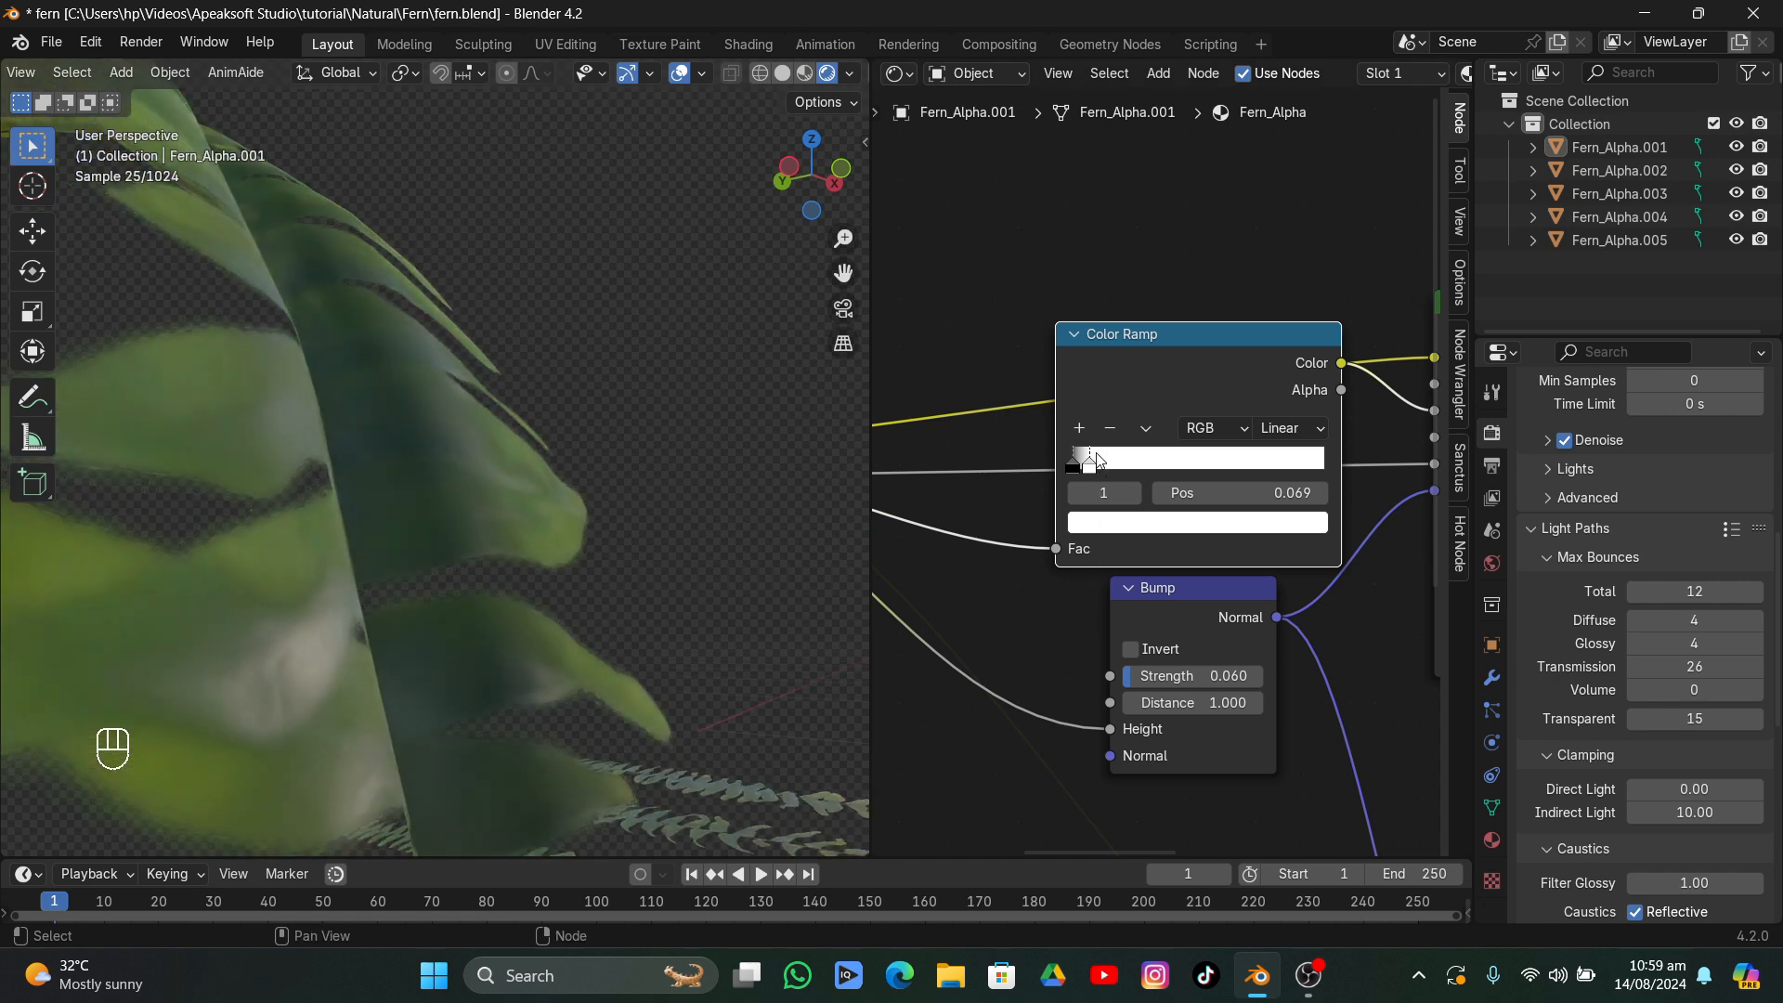
{"action": "left_click_drag", "start_coordinate": [1096, 458], "coordinate": [1113, 471]}
{"action": "left_click", "coordinate": [1147, 522]}
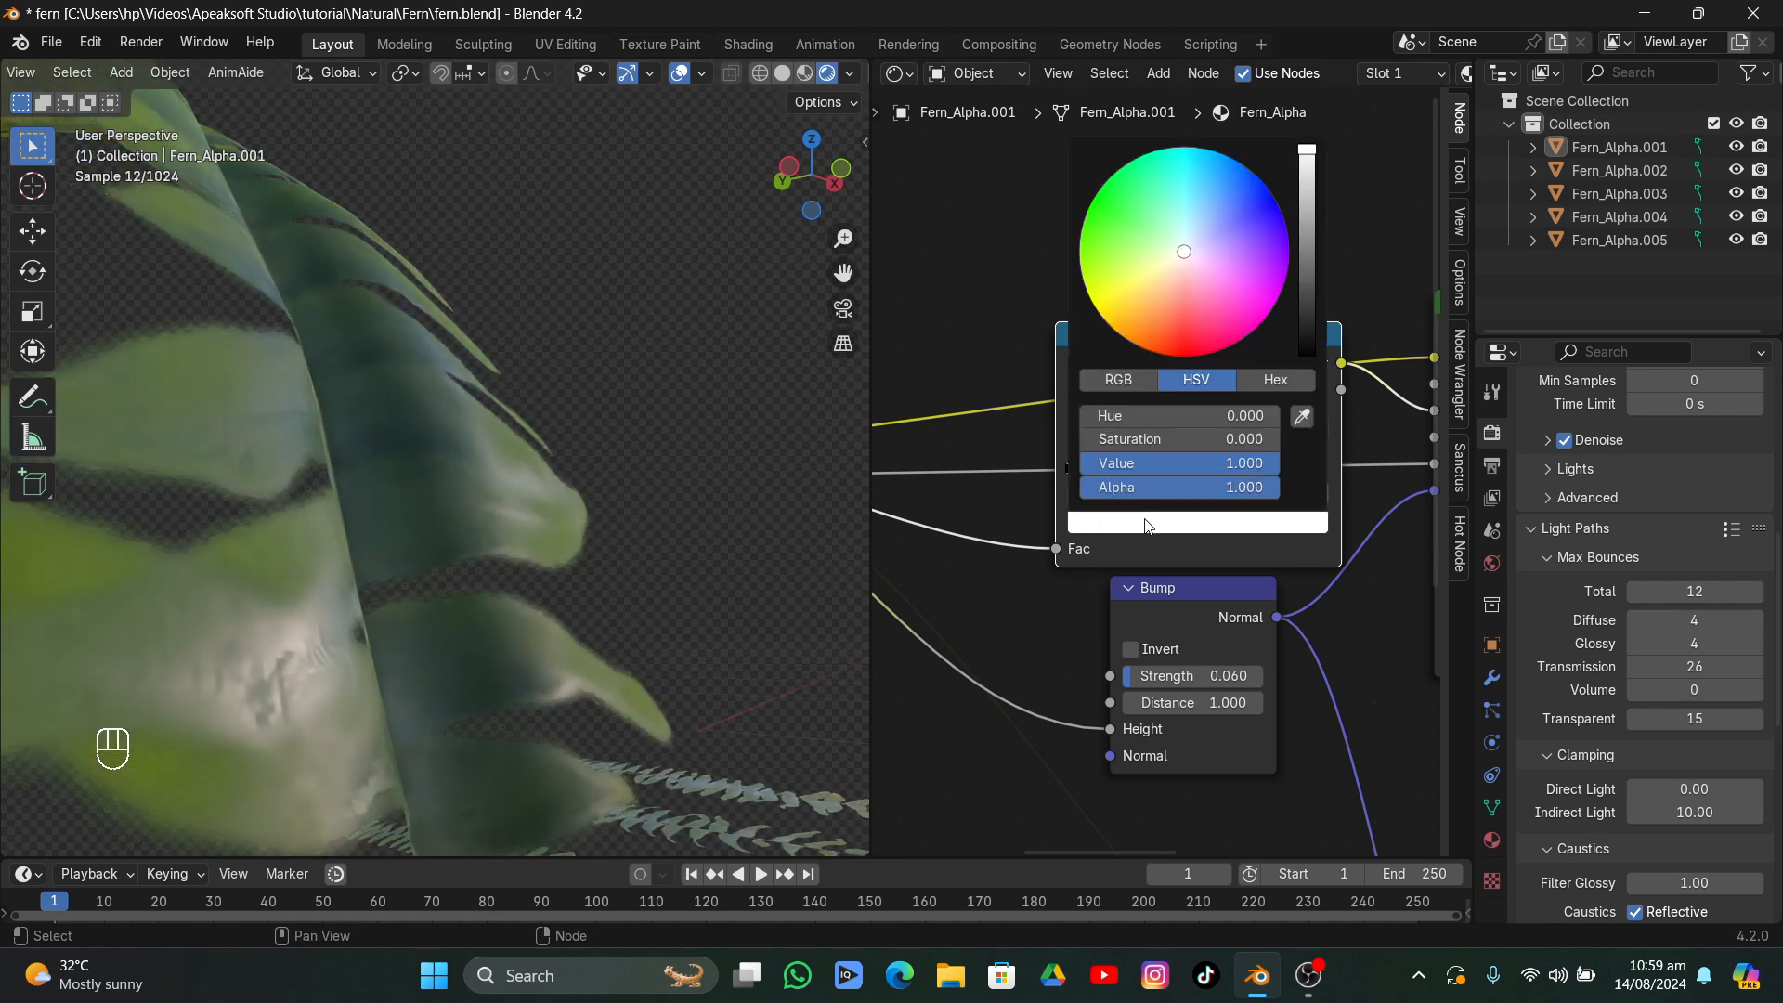
{"action": "left_click_drag", "start_coordinate": [1305, 234], "coordinate": [1307, 141]}
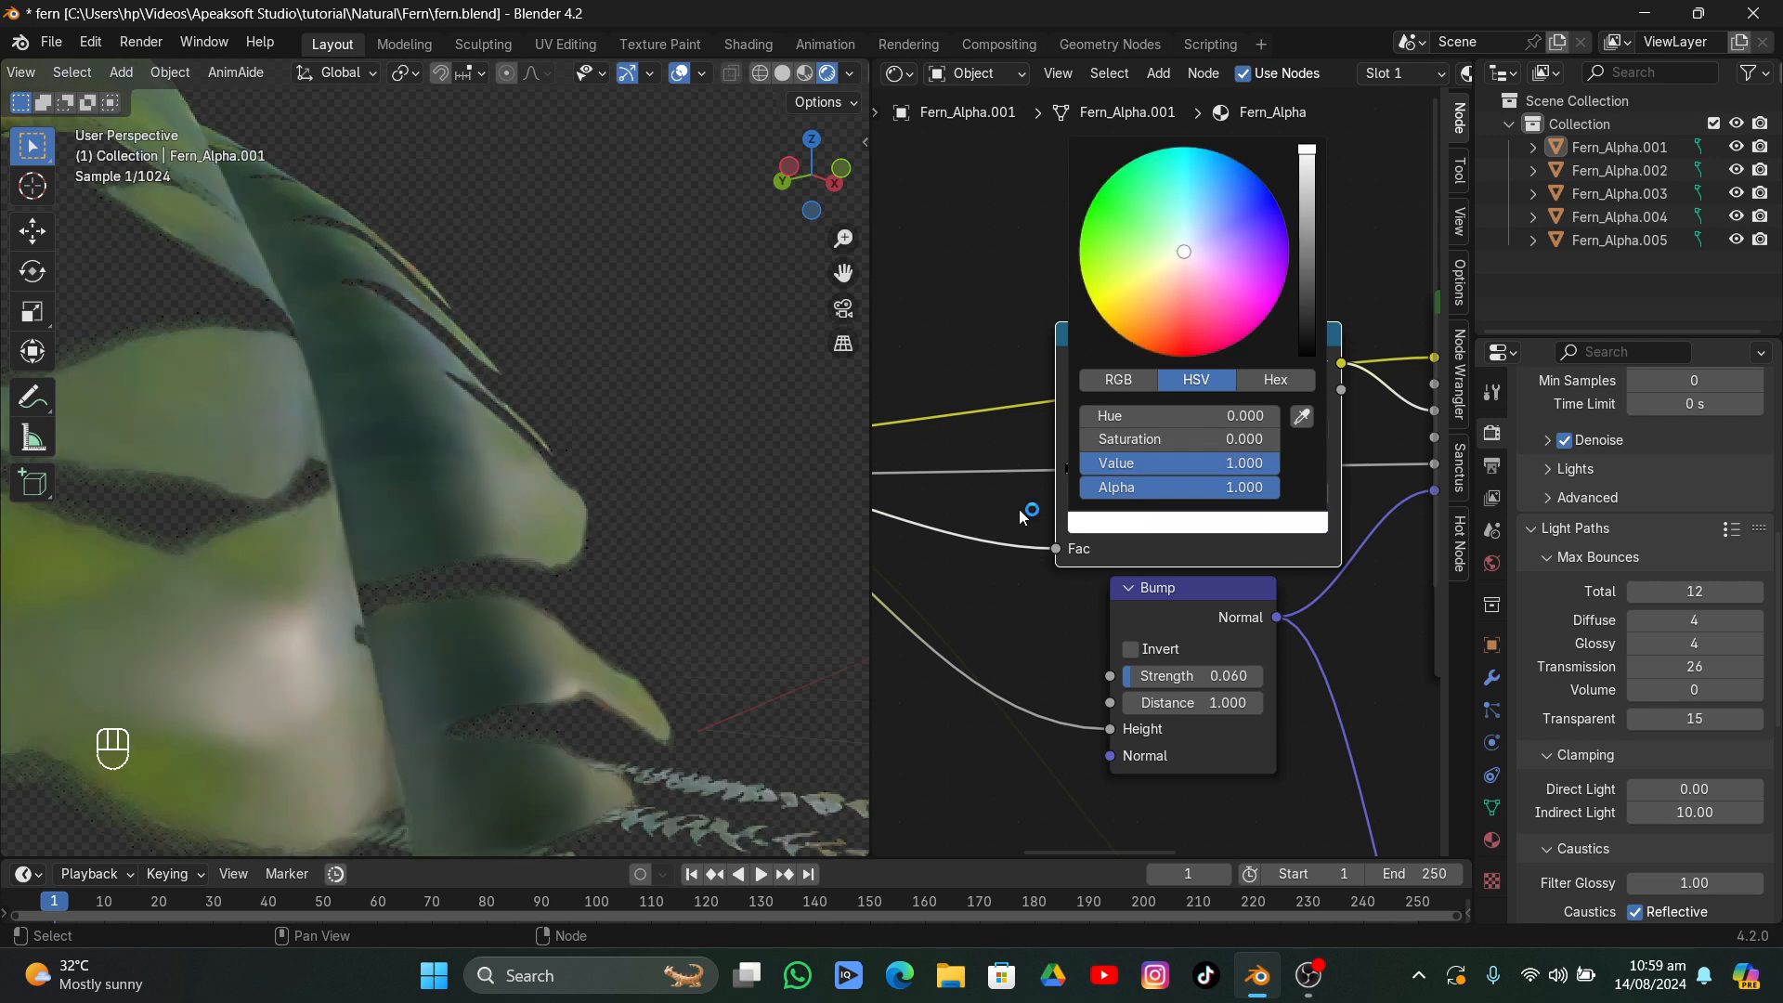
- Change the Color Ramp's black stop to light grey, place it at 0.222 and set the white stop just after it
{"action": "left_click", "coordinate": [1073, 461]}
{"action": "left_click", "coordinate": [1106, 526]}
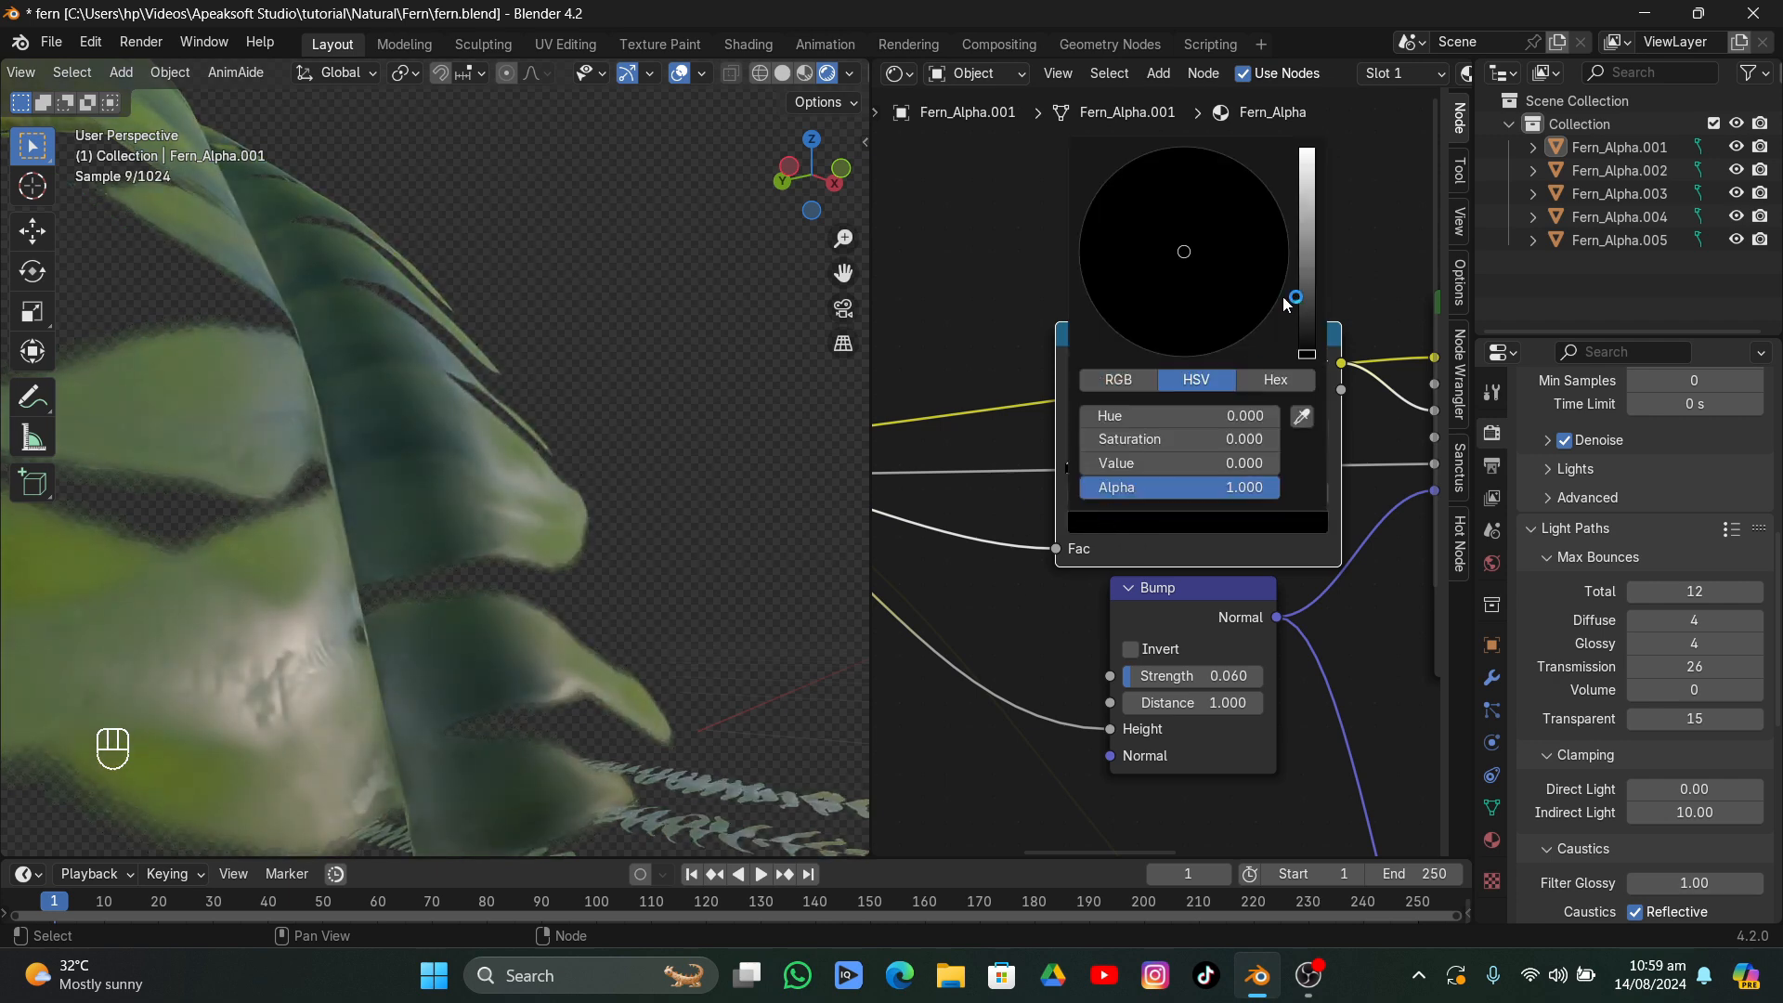
{"action": "left_click_drag", "start_coordinate": [1307, 252], "coordinate": [1306, 228]}
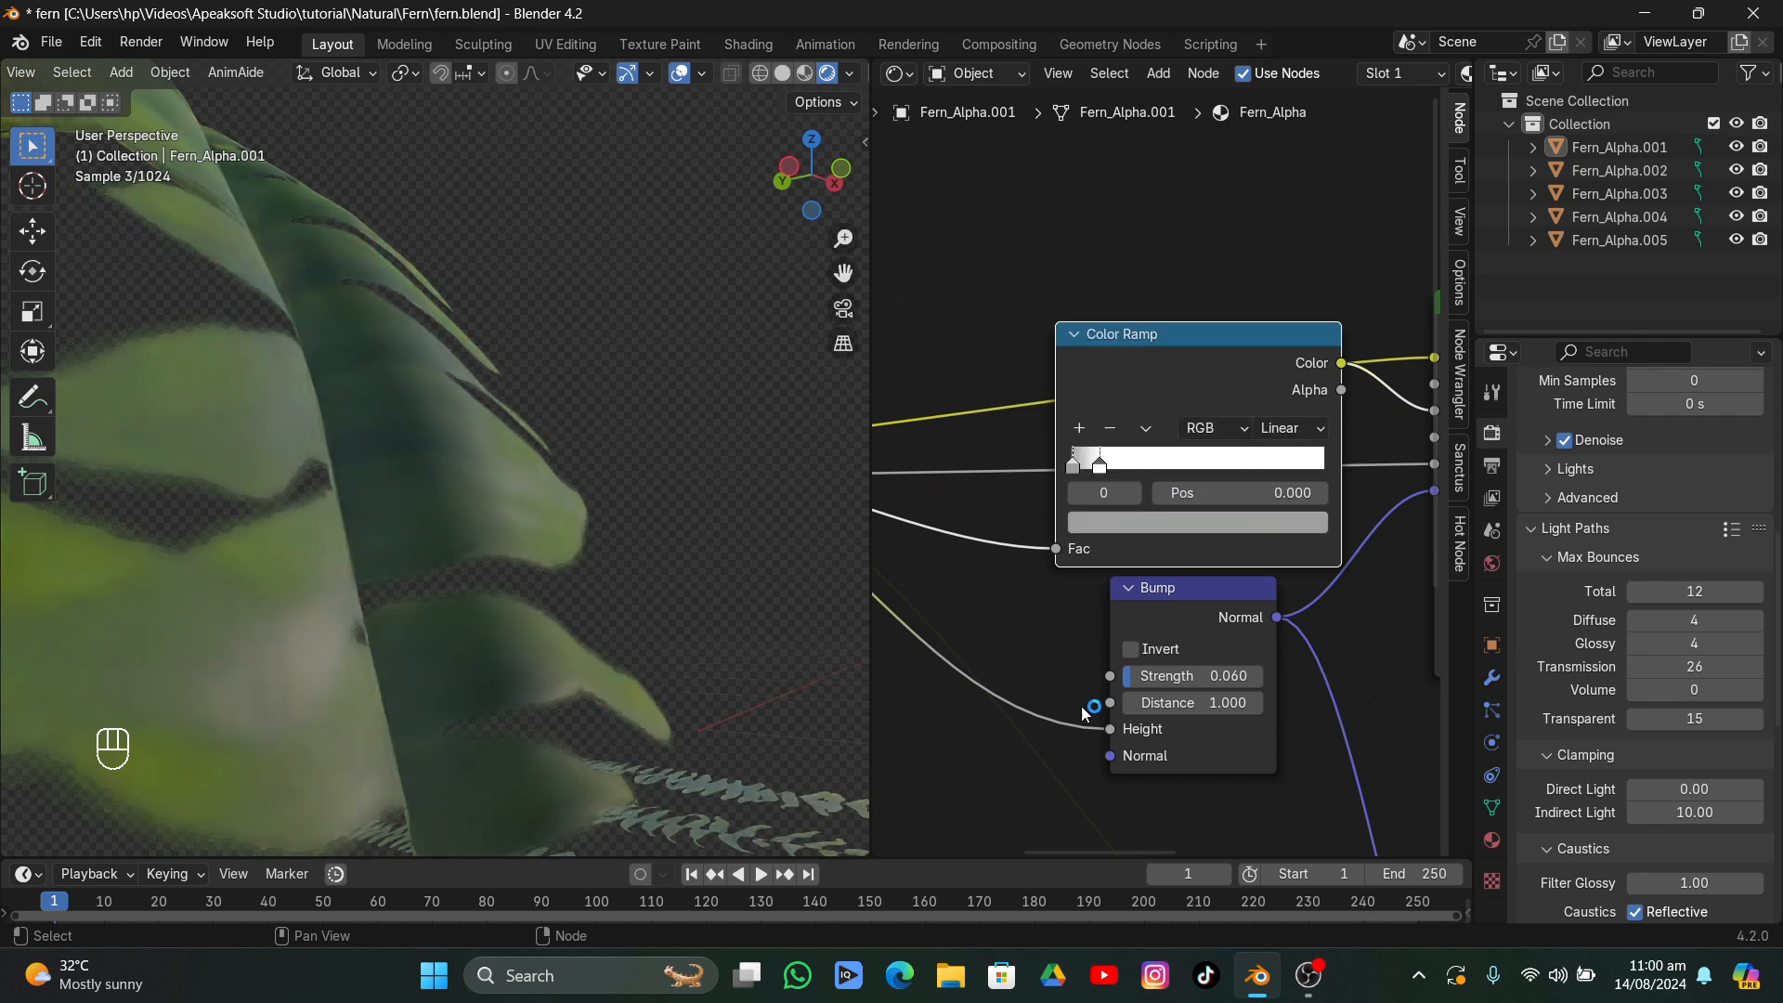
{"action": "left_click_drag", "start_coordinate": [1098, 464], "coordinate": [1145, 457]}
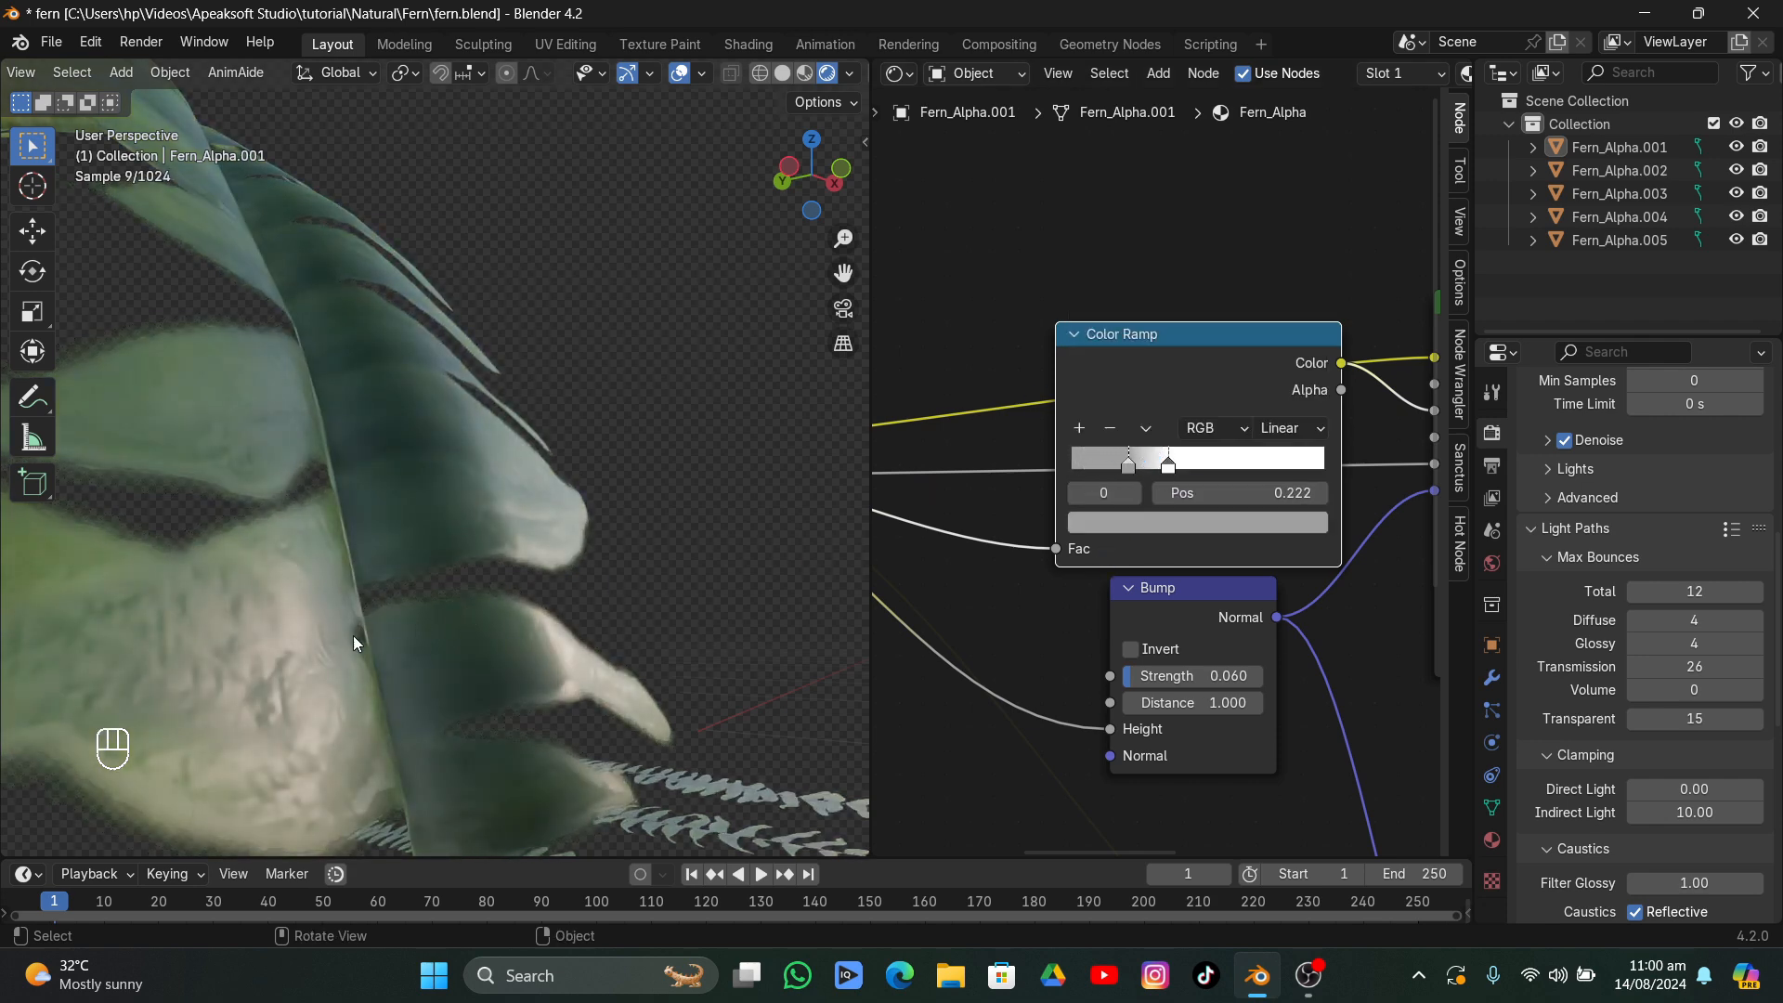
- Set the Bump node's strength to 0.020 and check the frond up close and from several angles
{"action": "left_click", "coordinate": [1191, 678]}
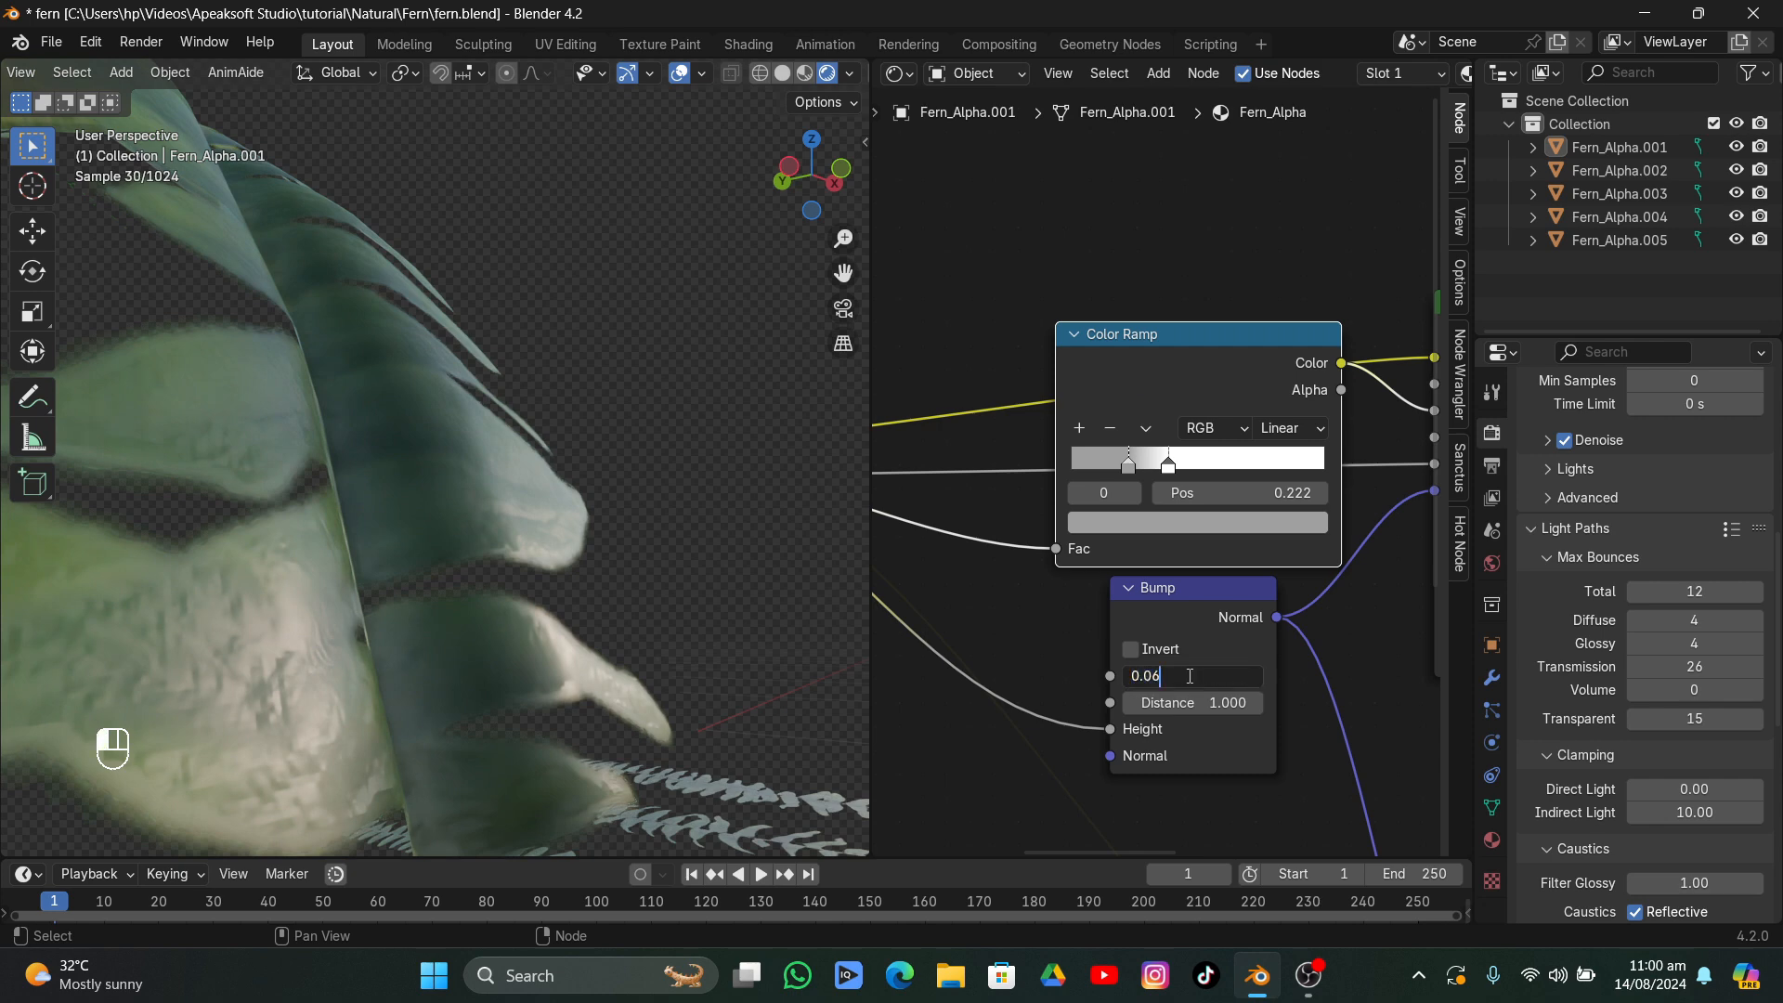
{"action": "key", "text": "Return"}
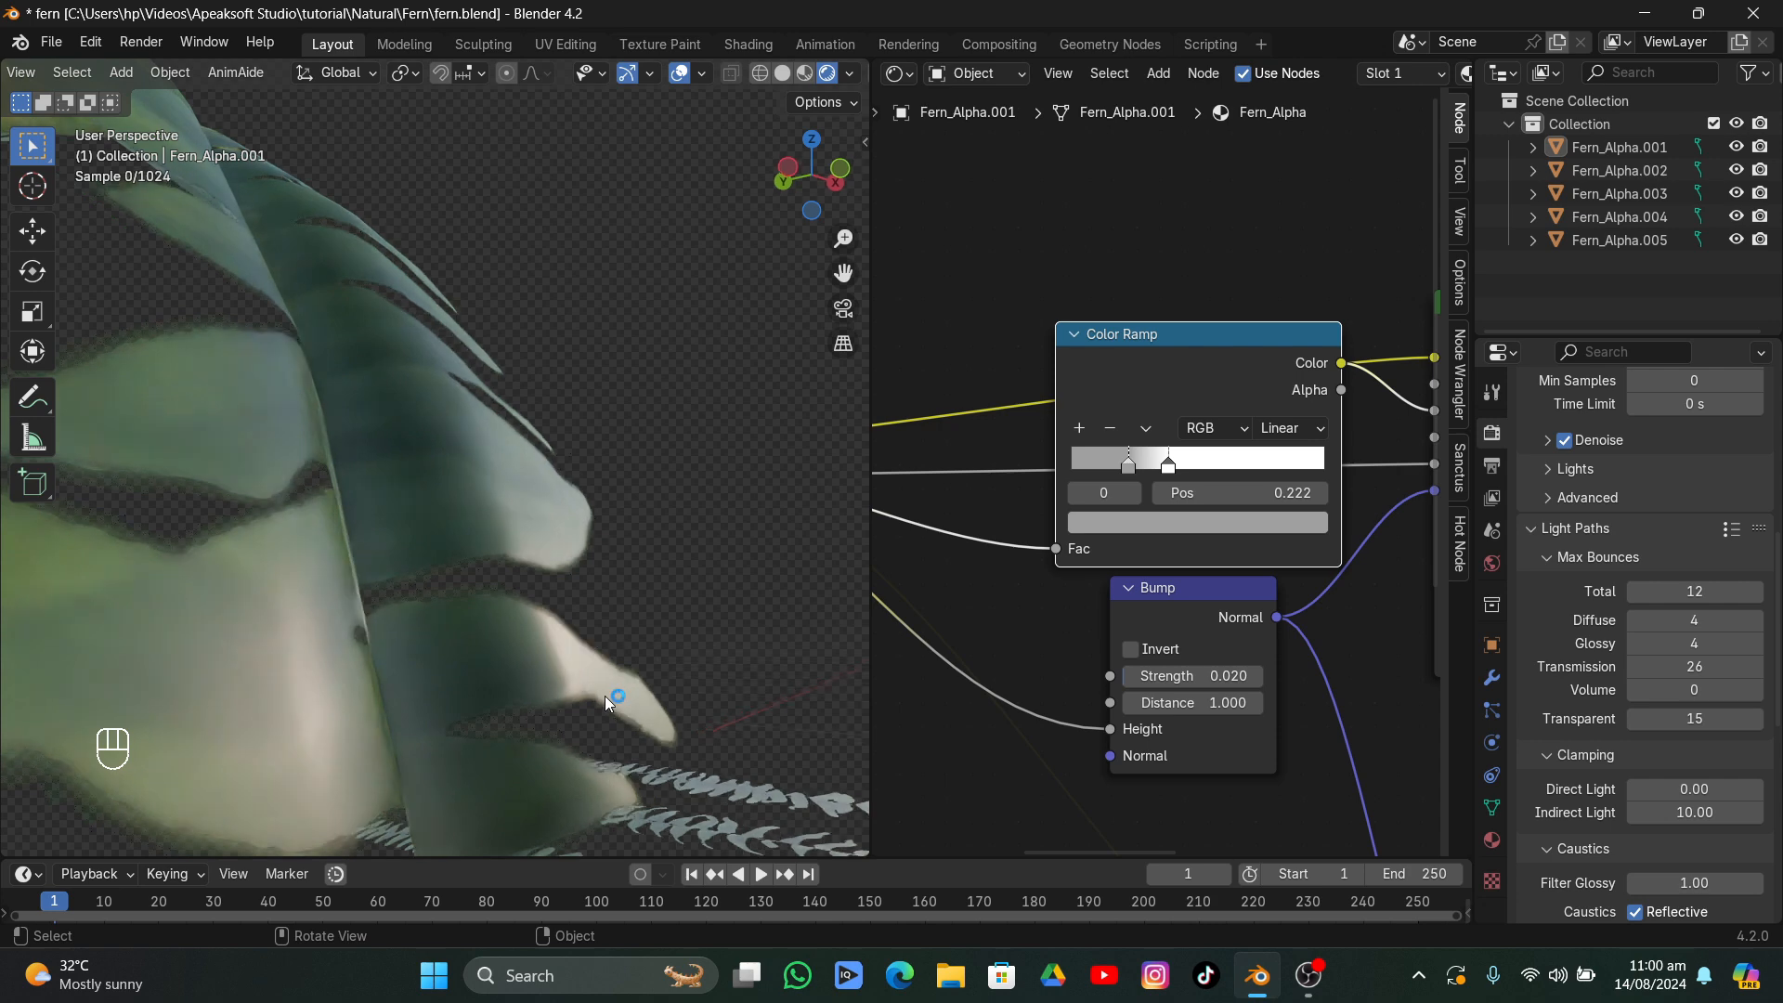
{"action": "middle_click_drag", "start_coordinate": [605, 695], "coordinate": [604, 695]}
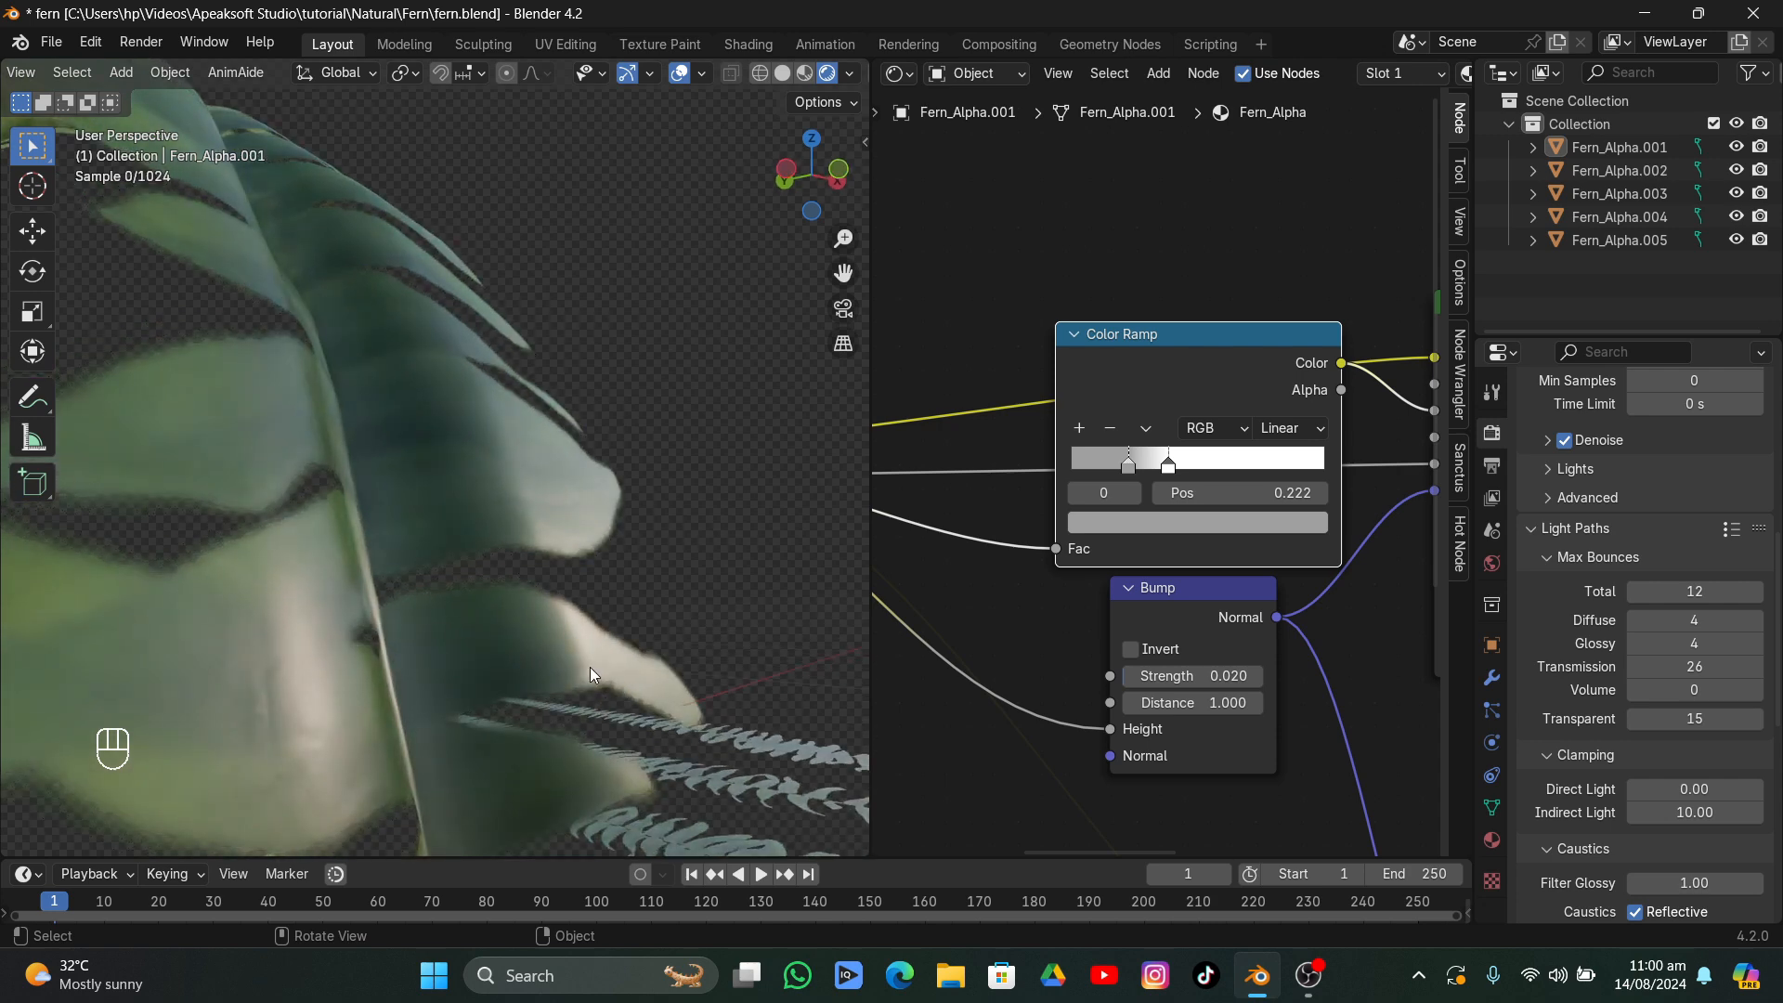
{"action": "scroll", "coordinate": [589, 669], "scroll_direction": "down", "scroll_amount": 6}
{"action": "middle_click_drag", "start_coordinate": [609, 574], "coordinate": [449, 656]}
{"action": "scroll", "coordinate": [375, 642], "scroll_direction": "down", "scroll_amount": 3}
{"action": "scroll", "coordinate": [325, 591], "scroll_direction": "down", "scroll_amount": 3}
{"action": "mouse_move", "coordinate": [319, 595]}
{"action": "middle_mouse_down"}
{"action": "mouse_move", "coordinate": [383, 581]}
{"action": "mouse_move", "coordinate": [475, 602]}
{"action": "mouse_move", "coordinate": [382, 629]}
{"action": "mouse_move", "coordinate": [493, 604]}
{"action": "mouse_move", "coordinate": [340, 616]}
{"action": "middle_mouse_up"}
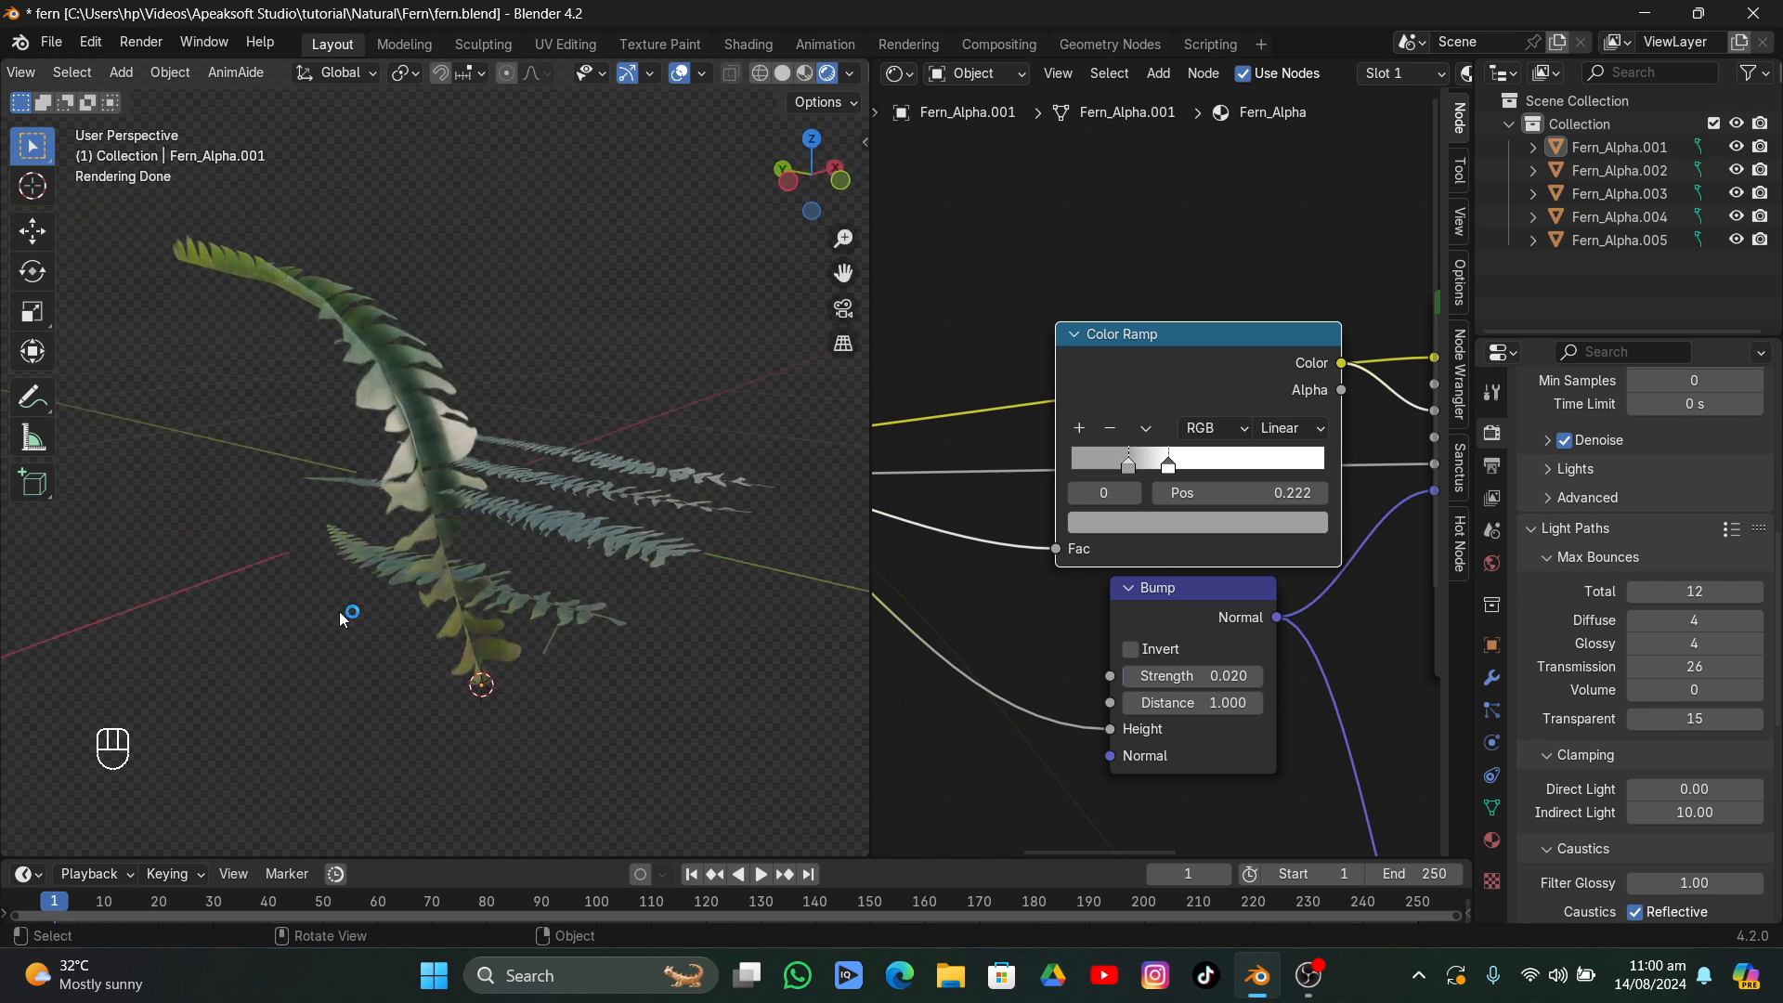
{"action": "scroll", "coordinate": [340, 617], "scroll_direction": "right", "scroll_amount": 5}
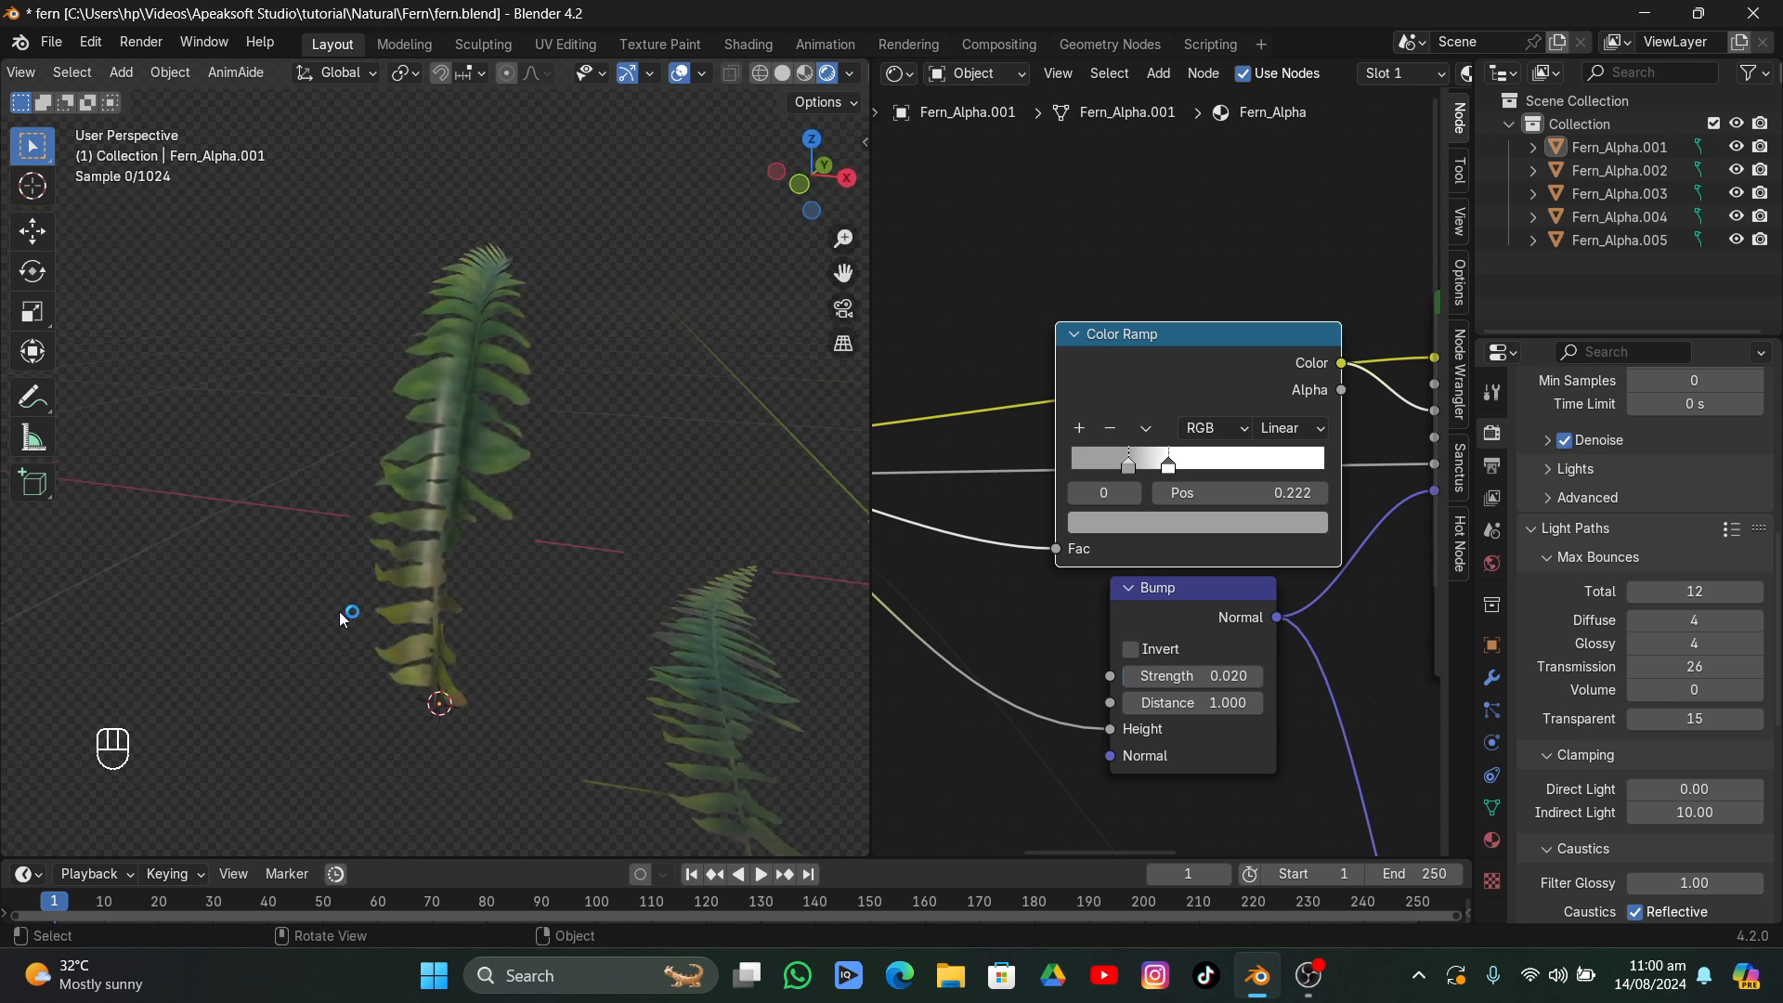
{"action": "scroll", "coordinate": [340, 617], "scroll_direction": "up", "scroll_amount": 5}
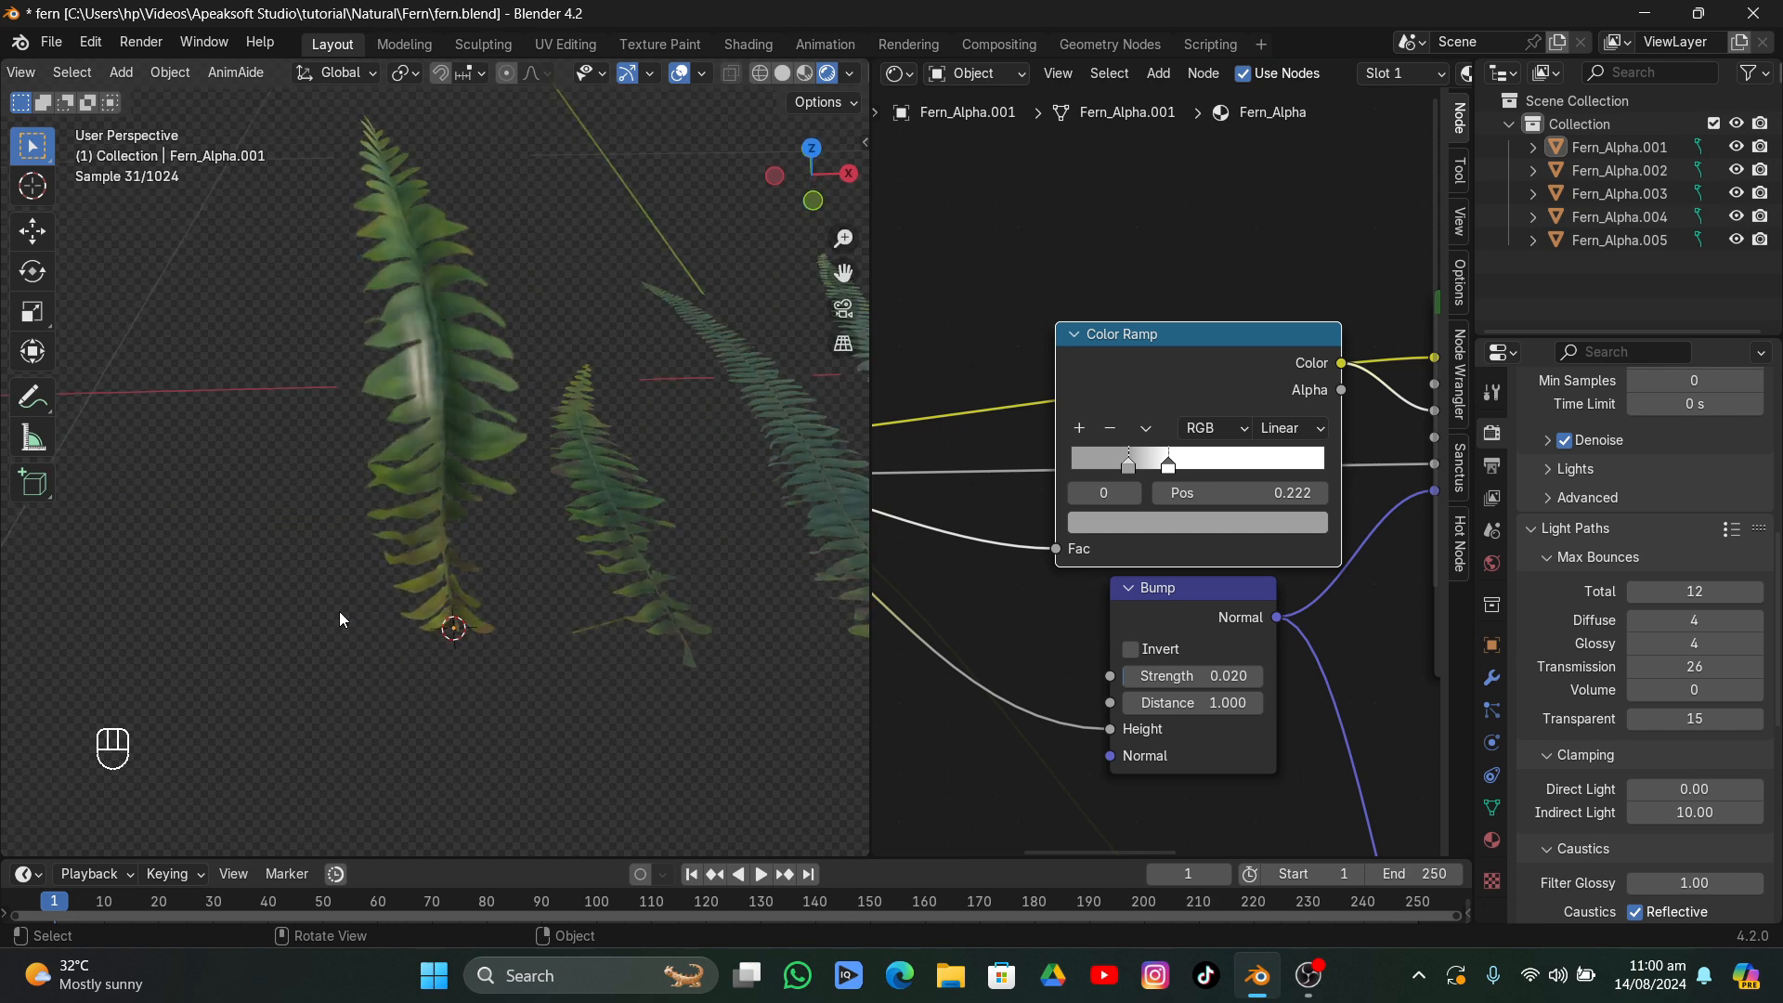
- Compare the bent first frond with the flat second frond by selecting them in turn
{"action": "left_click", "coordinate": [433, 339]}
{"action": "left_click", "coordinate": [576, 499]}
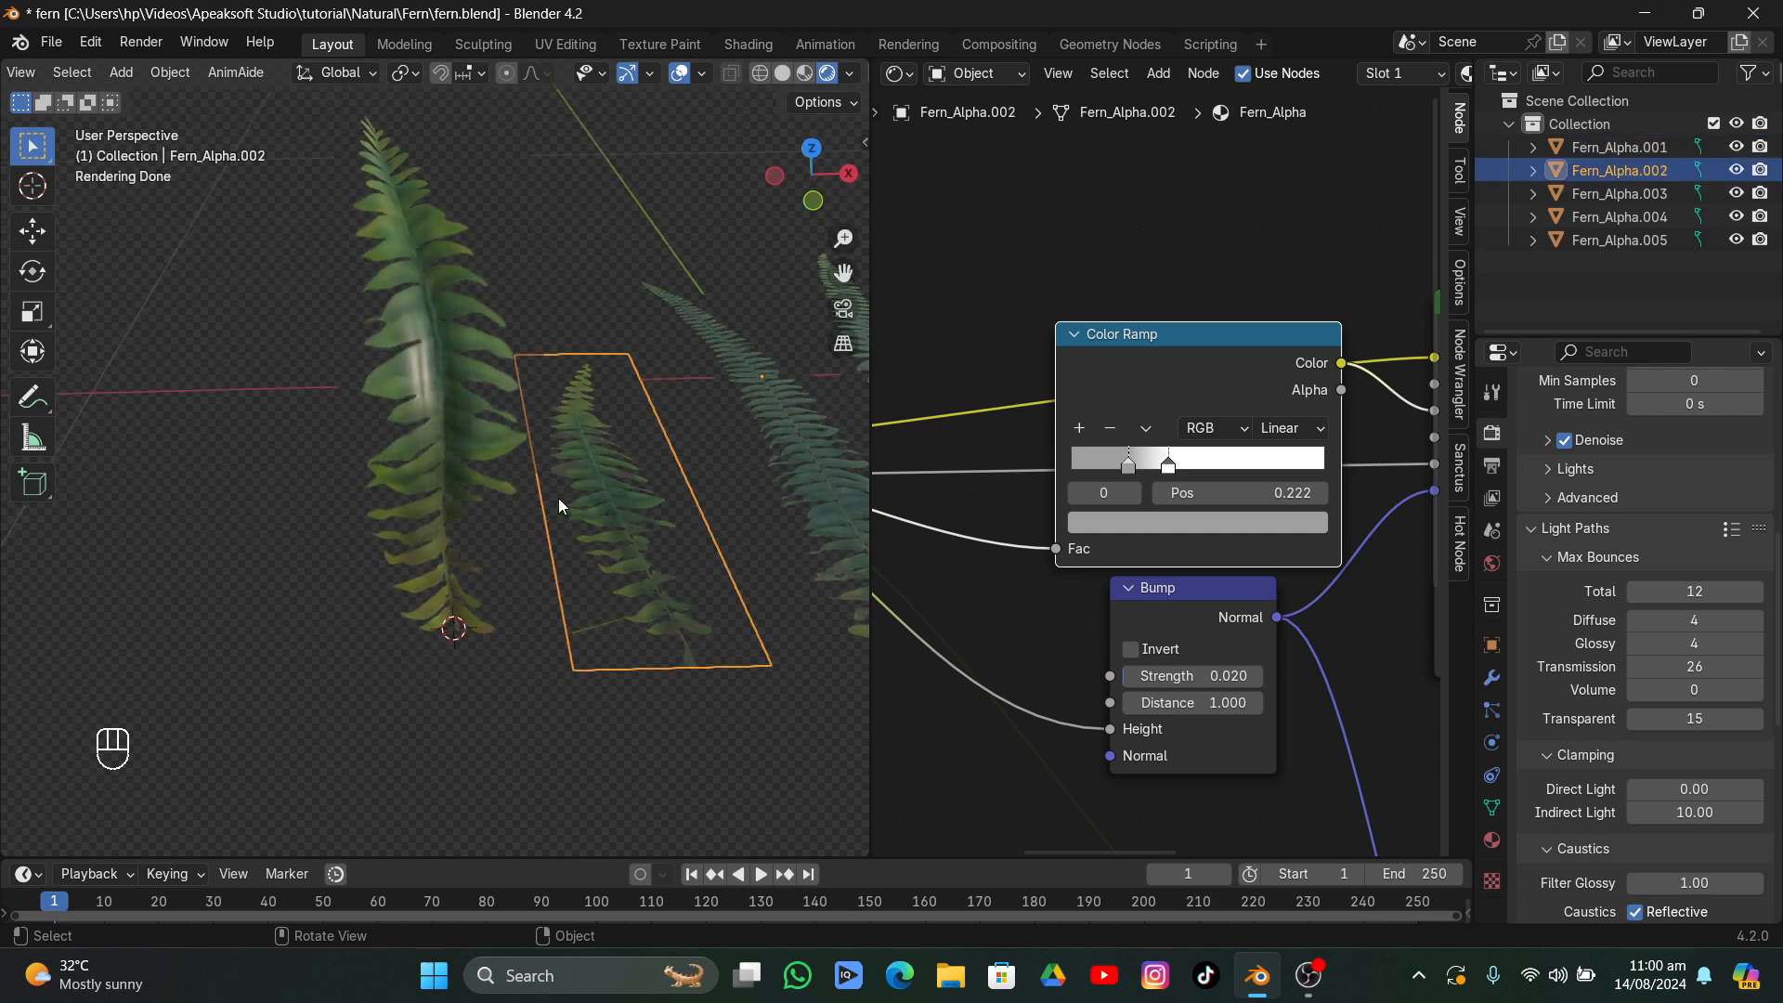
{"action": "left_click", "coordinate": [492, 475]}
{"action": "left_click", "coordinate": [602, 489]}
{"action": "left_click", "coordinate": [487, 472]}
{"action": "left_click", "coordinate": [604, 503]}
{"action": "left_click", "coordinate": [455, 457]}
{"action": "left_click", "coordinate": [584, 485]}
{"action": "left_click", "coordinate": [504, 479]}
{"action": "scroll", "coordinate": [667, 592], "scroll_direction": "down", "scroll_amount": 2}
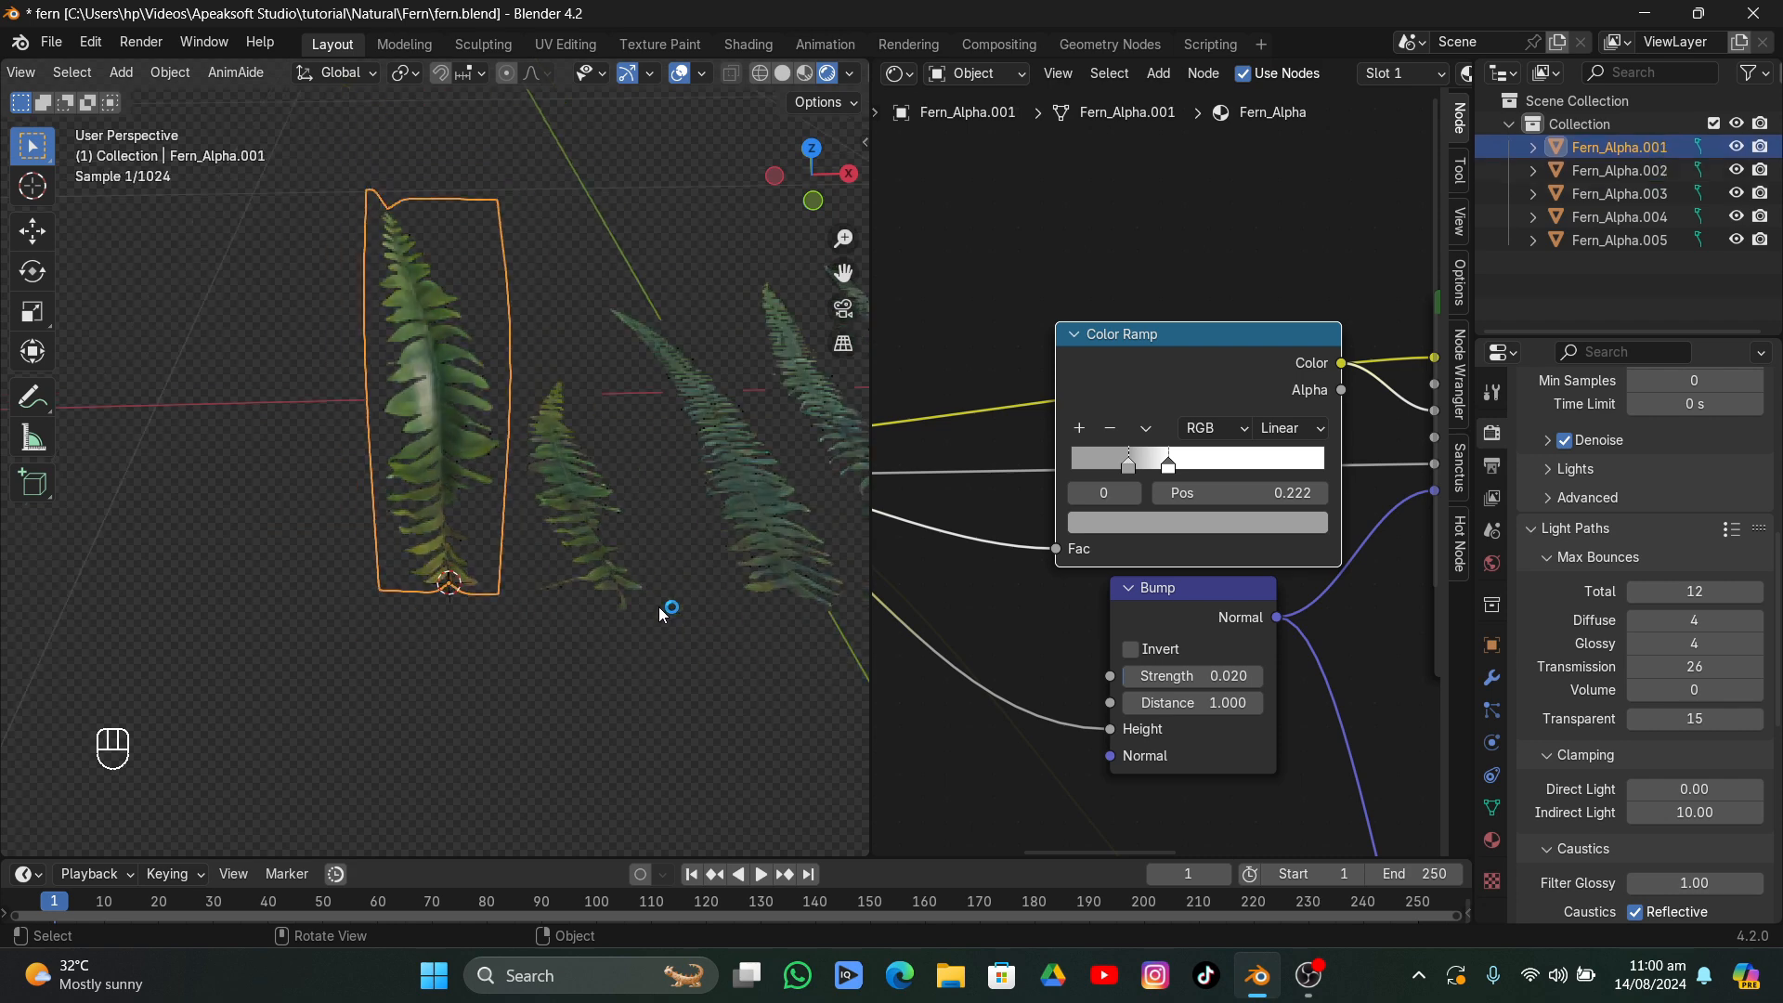
- Save the fern file and select the flat second frond in the top view
{"action": "left_click", "coordinate": [51, 42]}
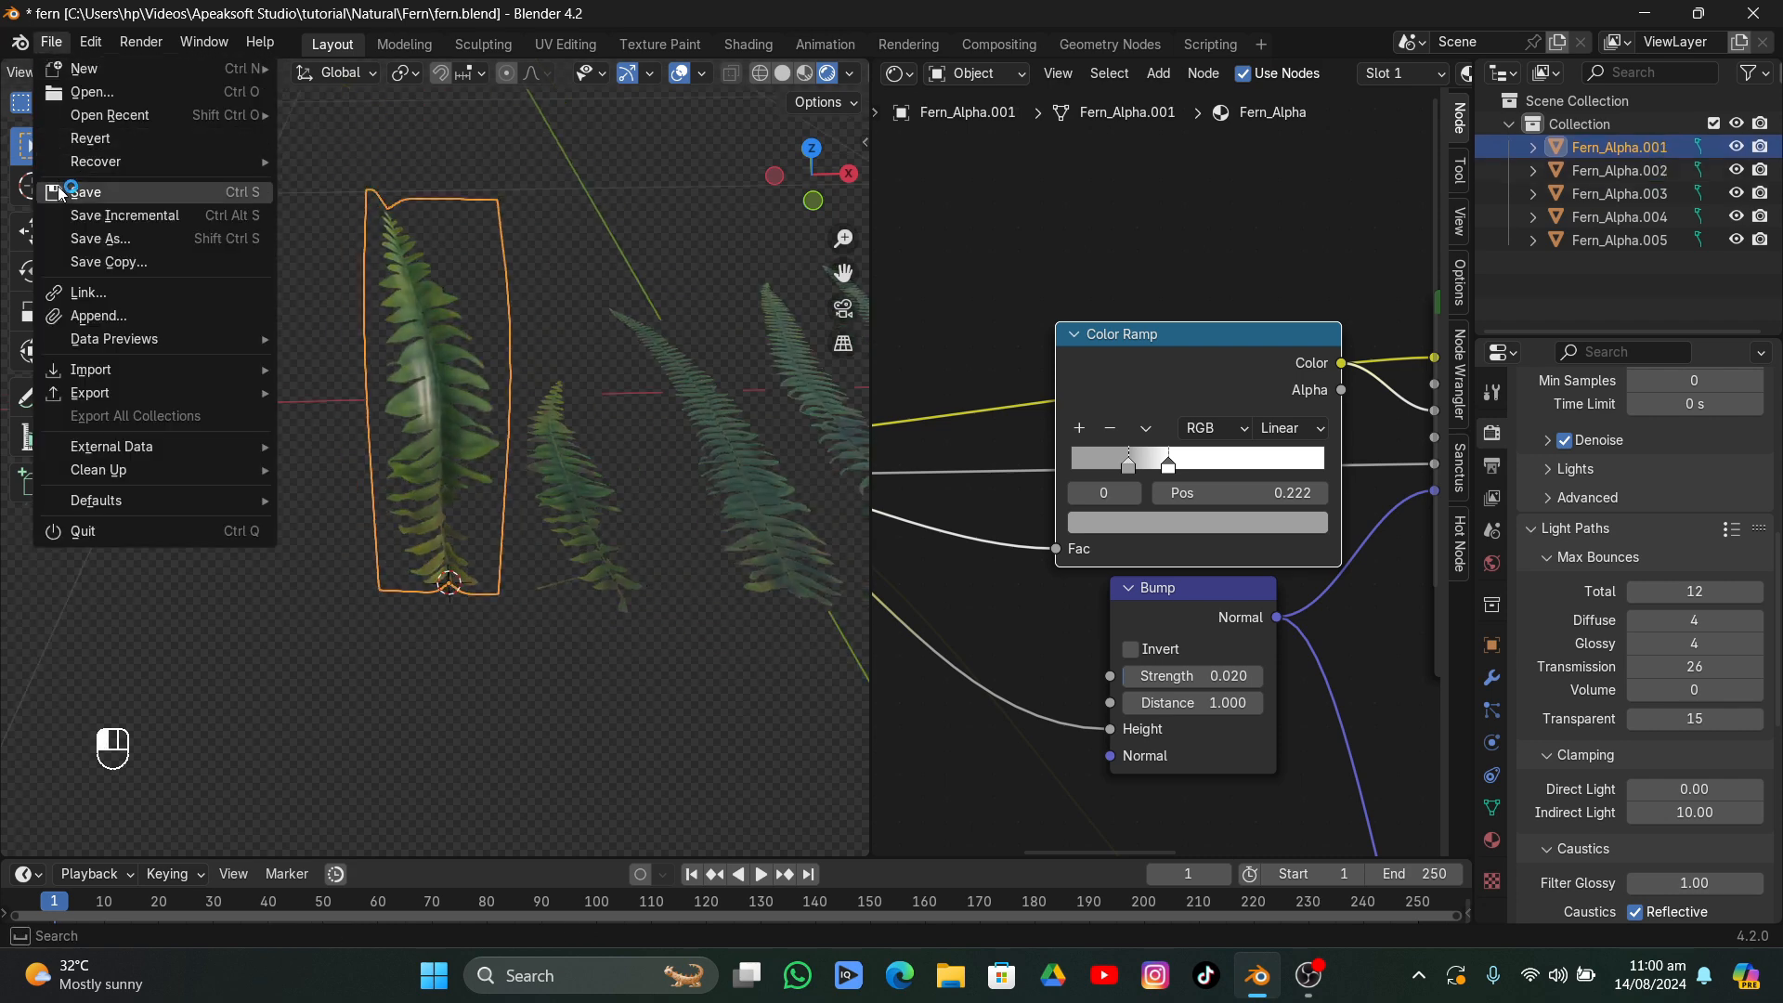
{"action": "left_click", "coordinate": [85, 192]}
{"action": "left_click", "coordinate": [810, 147]}
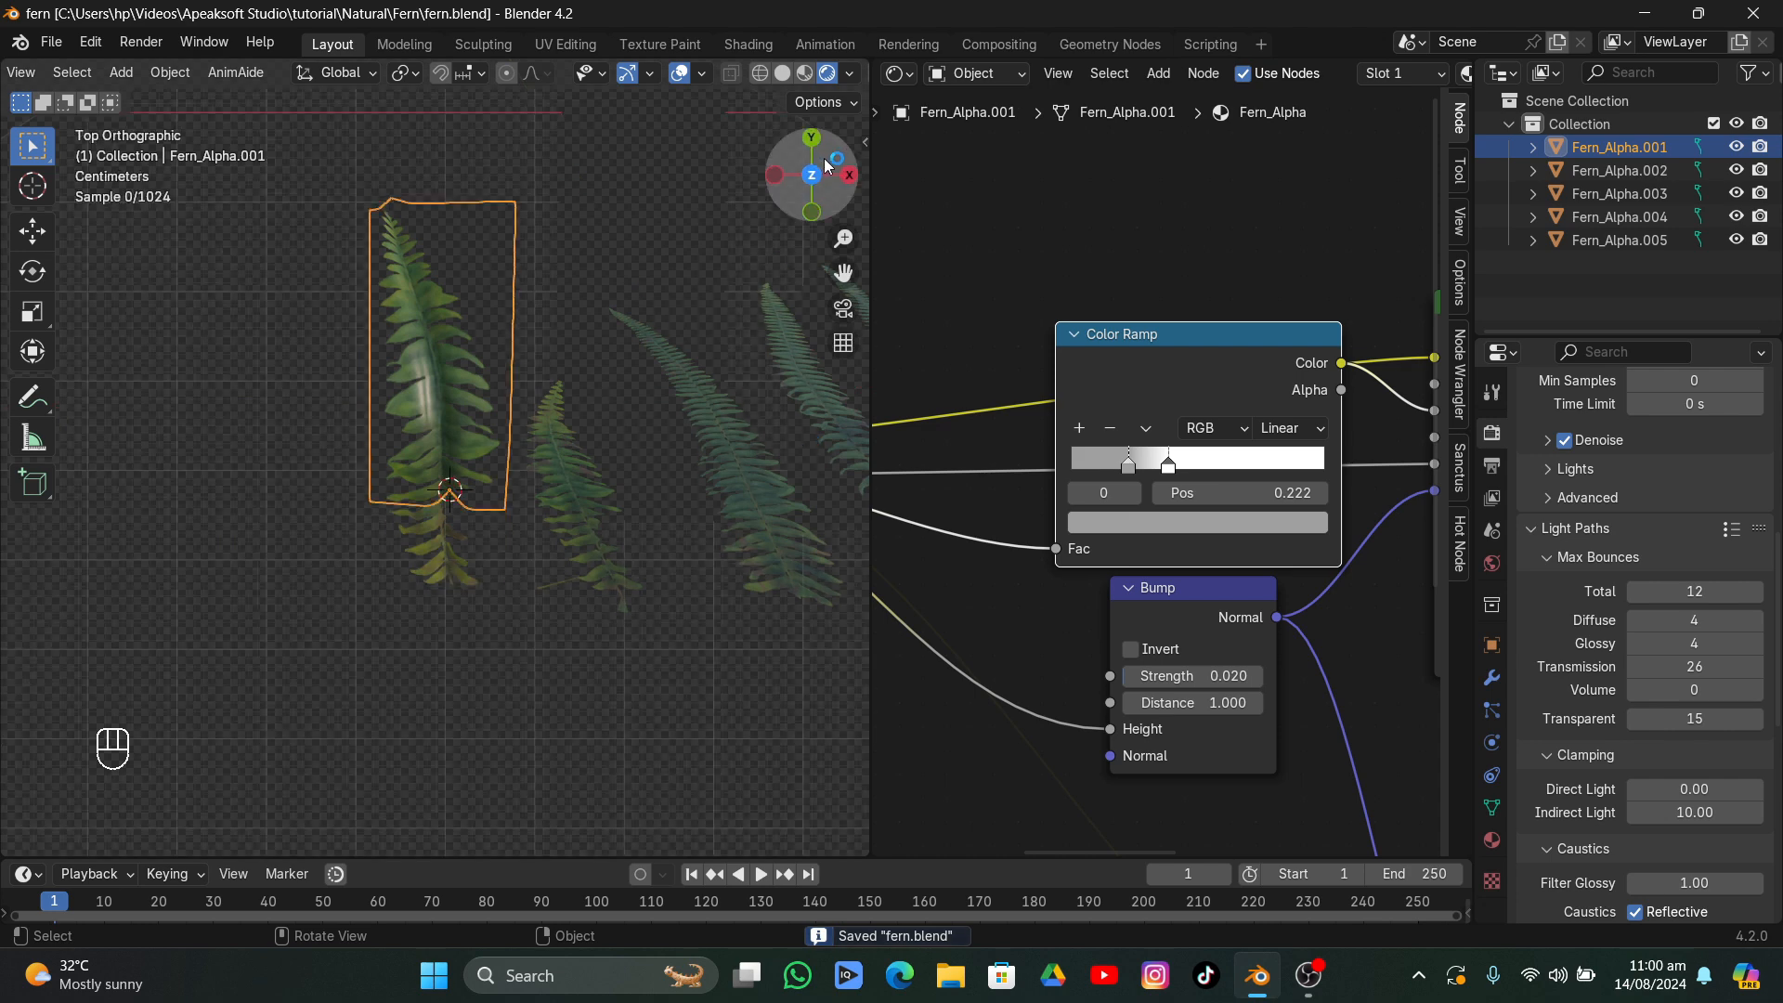
{"action": "left_click_drag", "start_coordinate": [842, 272], "coordinate": [635, 413]}
{"action": "left_click", "coordinate": [483, 390]}
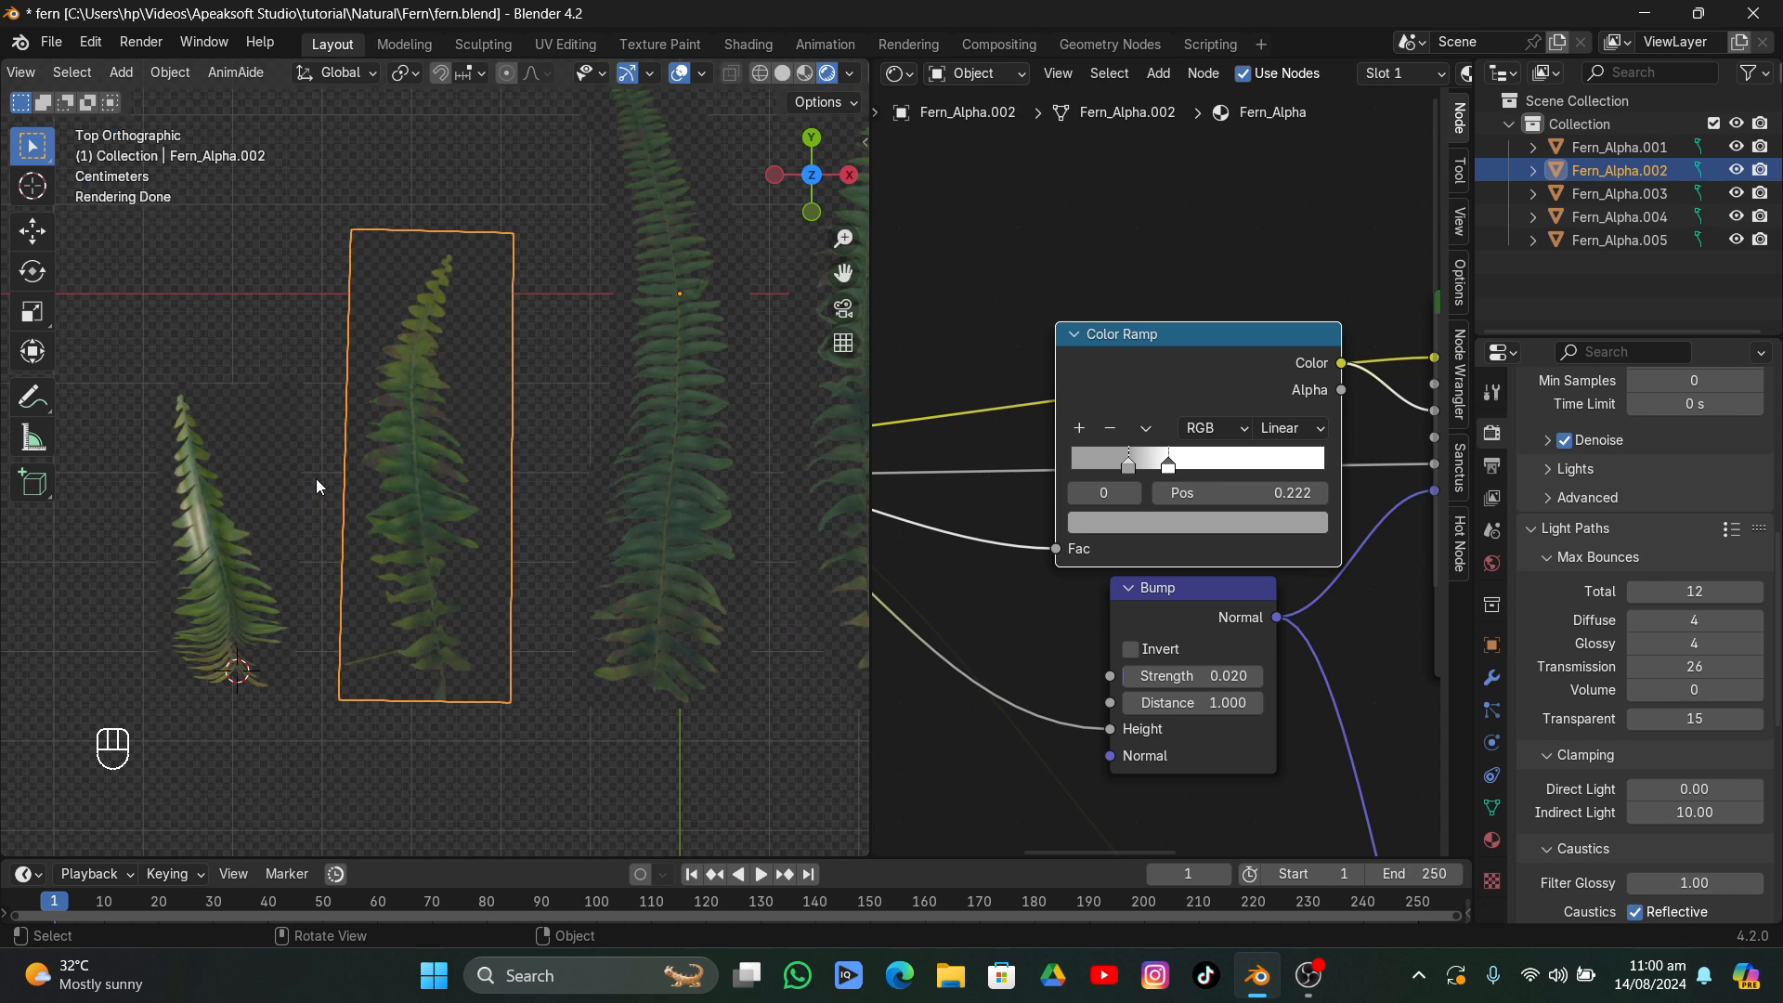
- Select the bottom edge of the second frond's plane and snap the 3D cursor to it
{"action": "scroll", "coordinate": [43, 70], "scroll_direction": "up", "scroll_amount": 5}
{"action": "left_click", "coordinate": [126, 71]}
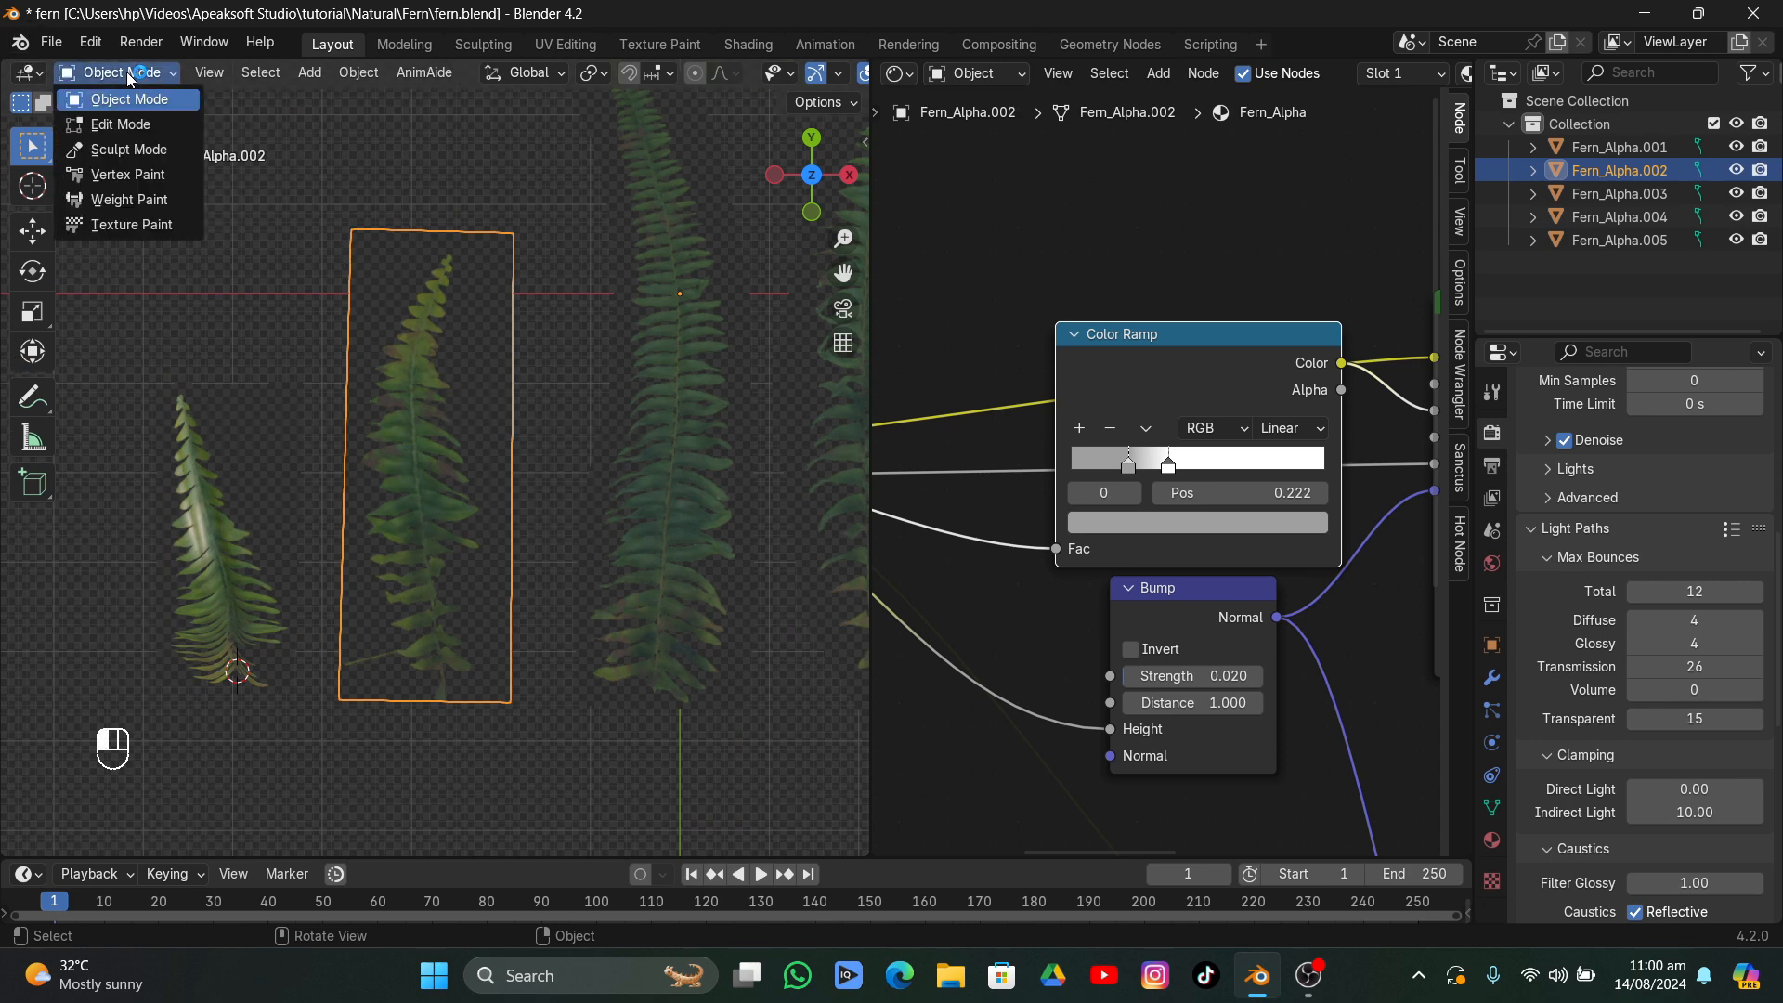
{"action": "left_click", "coordinate": [129, 124]}
{"action": "left_click", "coordinate": [466, 708]}
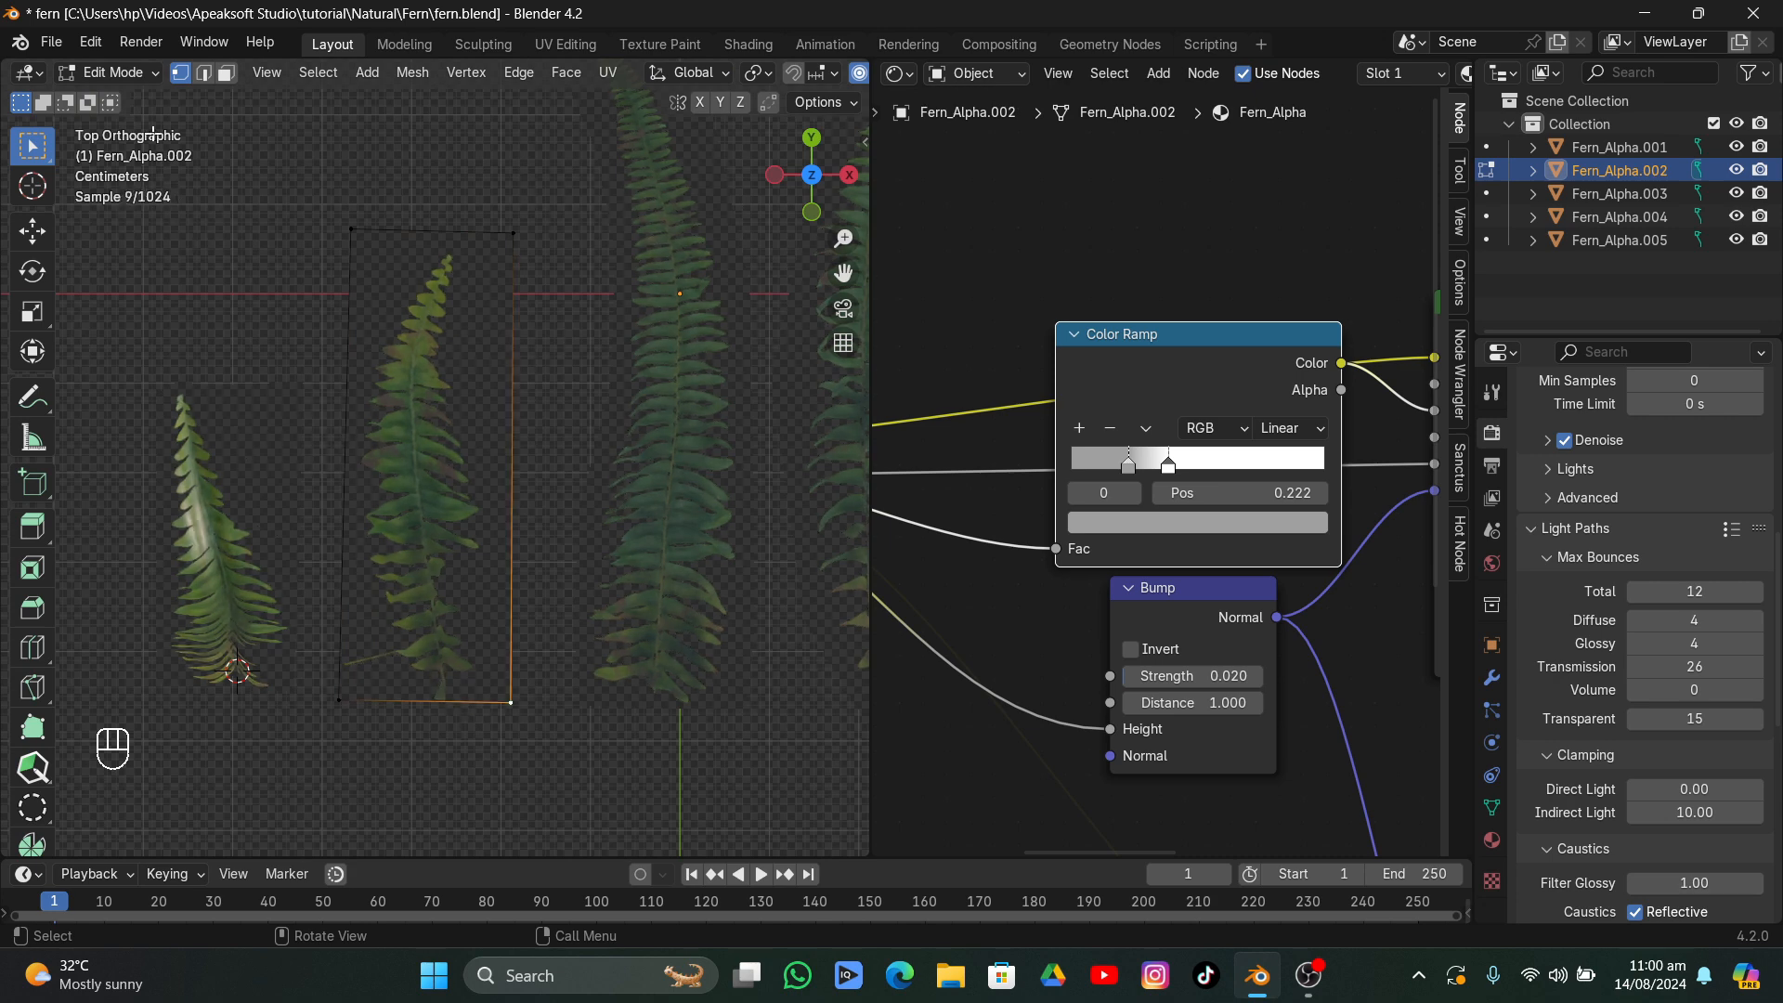
{"action": "left_click", "coordinate": [203, 73]}
{"action": "left_click", "coordinate": [449, 628]}
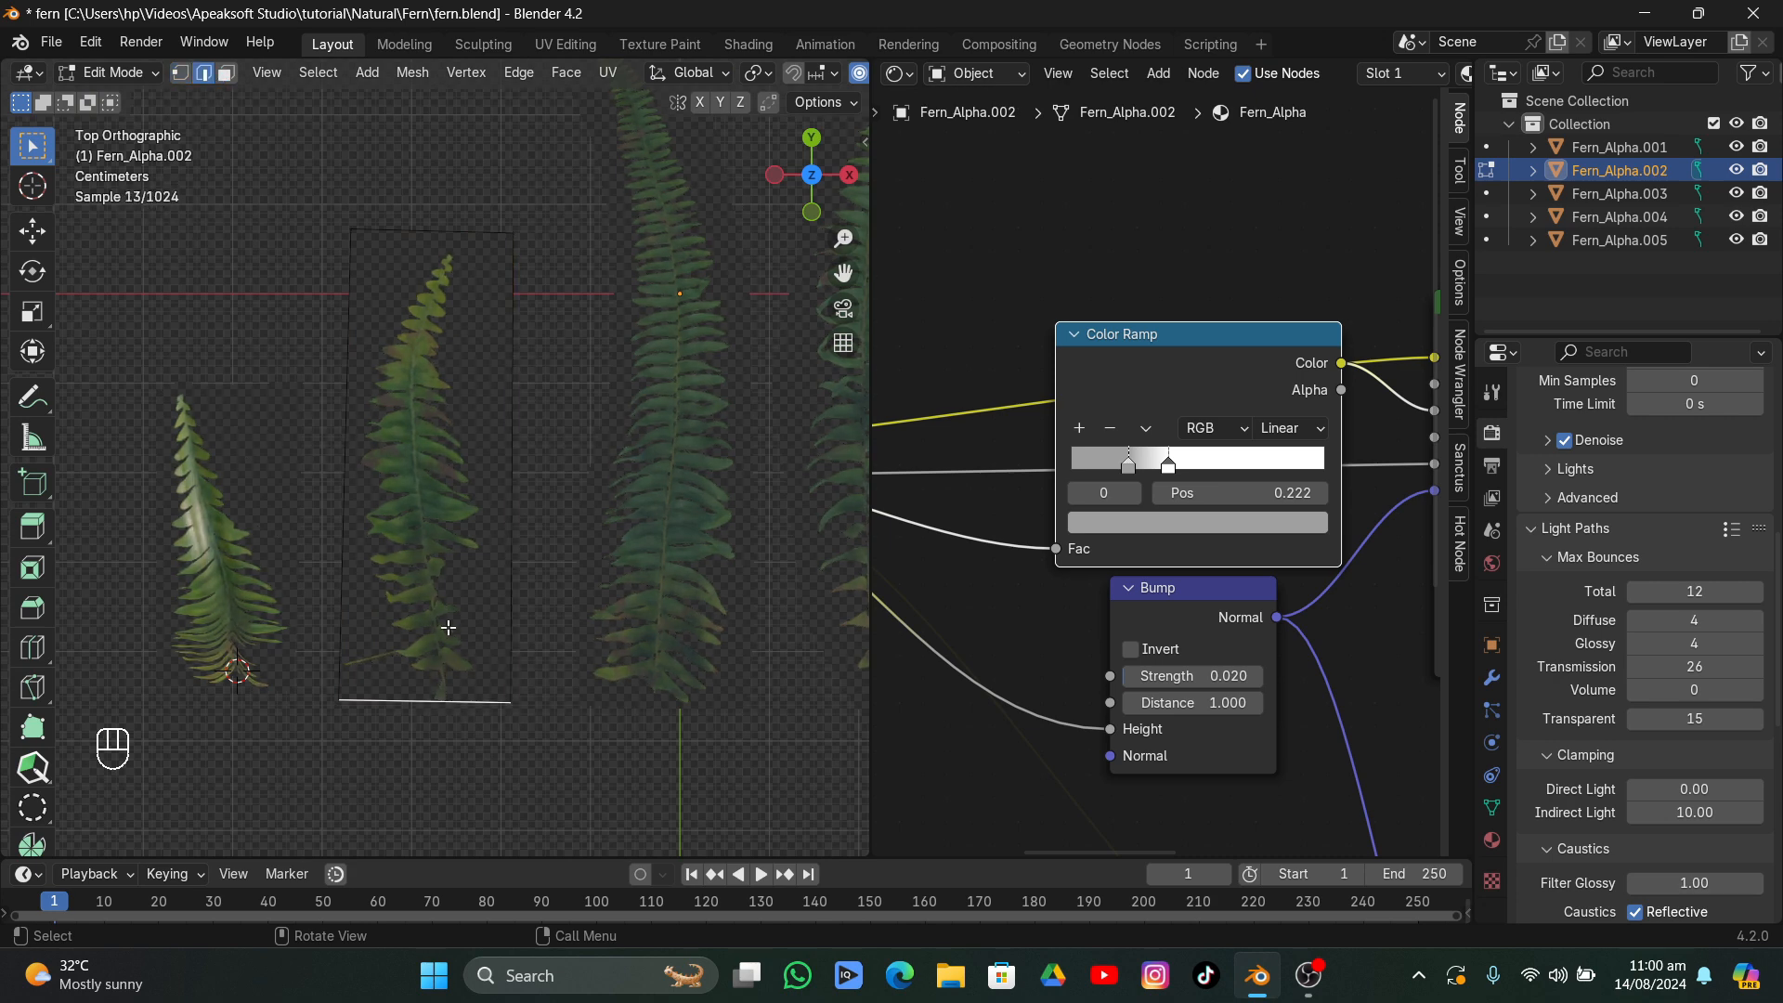
{"action": "key", "text": "shift+s"}
{"action": "left_click", "coordinate": [452, 710]}
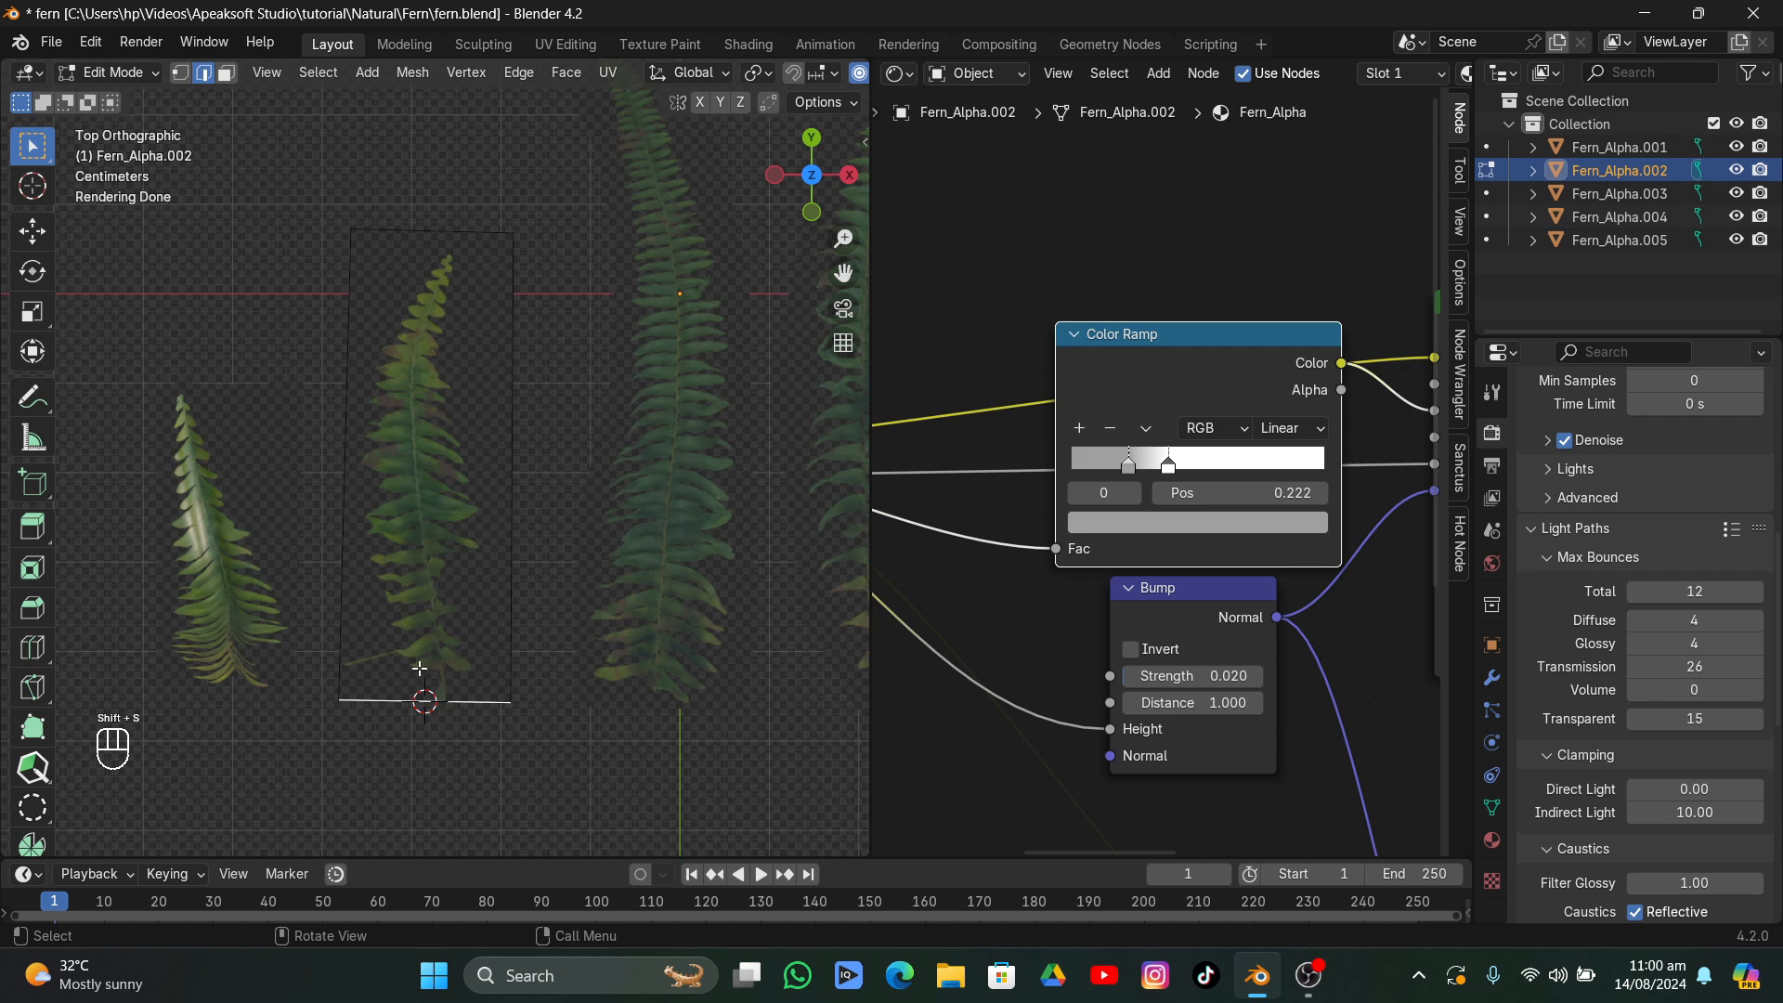
- Return to Object Mode and set the second frond's origin to the 3D cursor
{"action": "key", "text": "Tab"}
{"action": "right_click", "coordinate": [372, 629]}
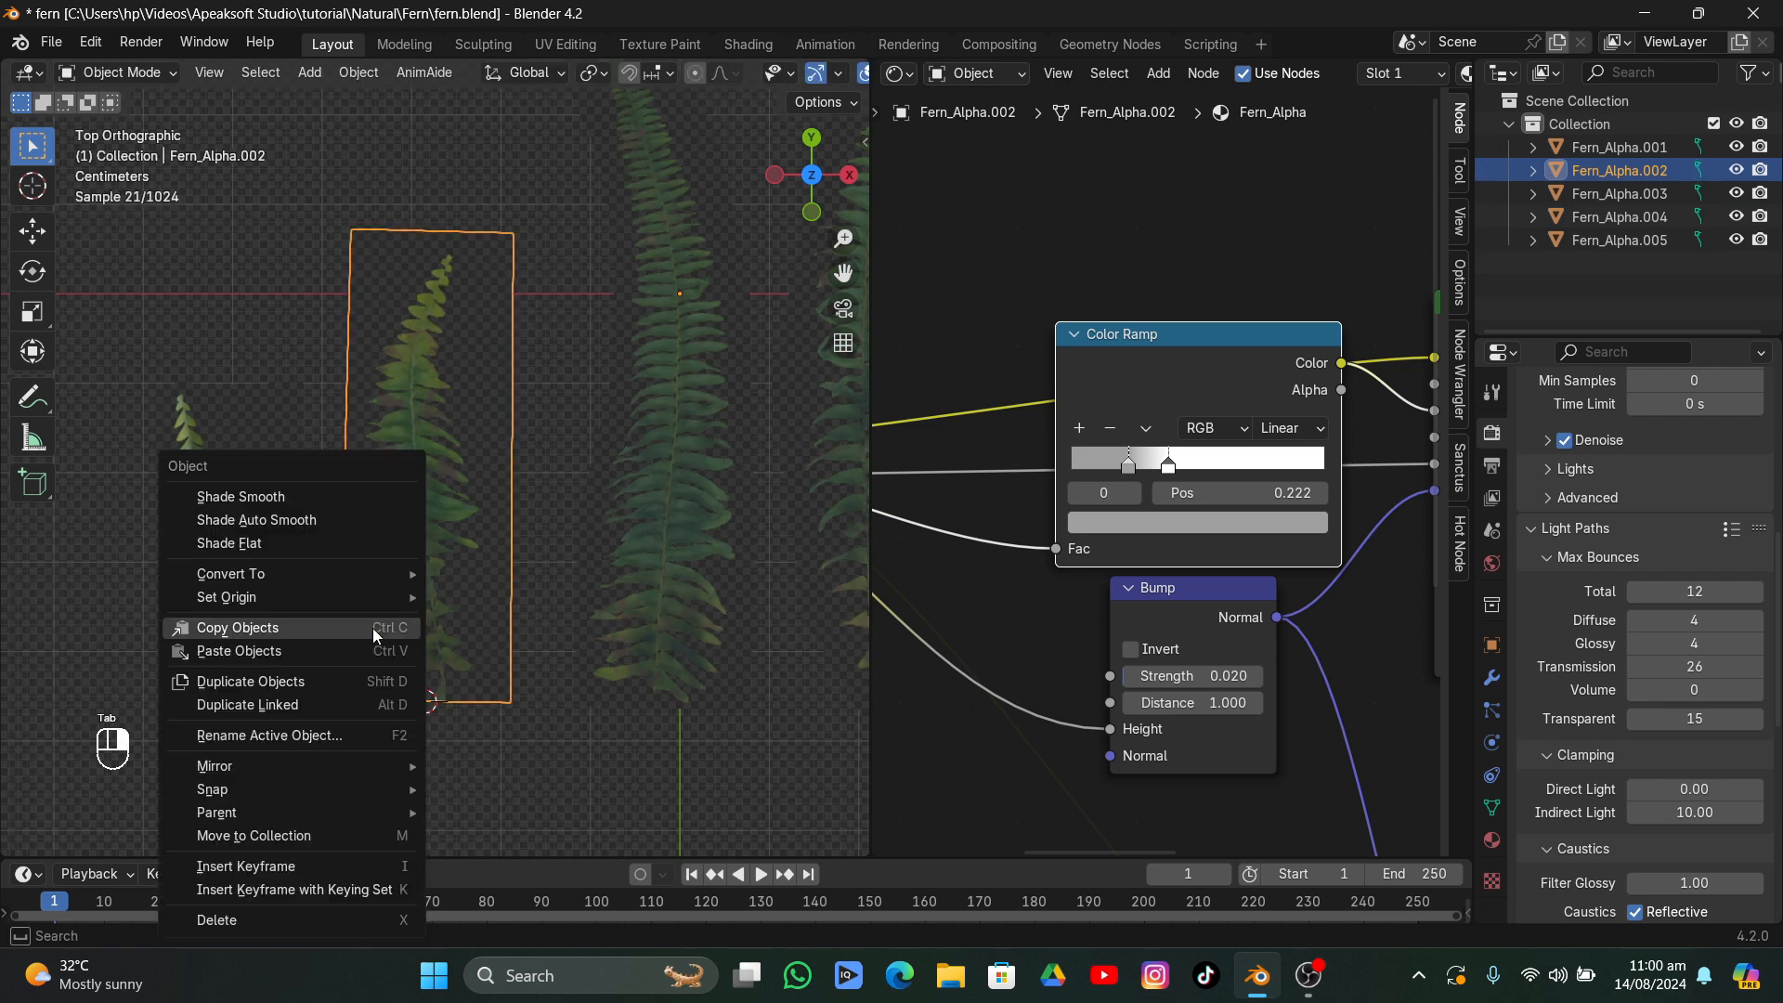
{"action": "mouse_move", "coordinate": [371, 597]}
{"action": "left_click", "coordinate": [543, 643]}
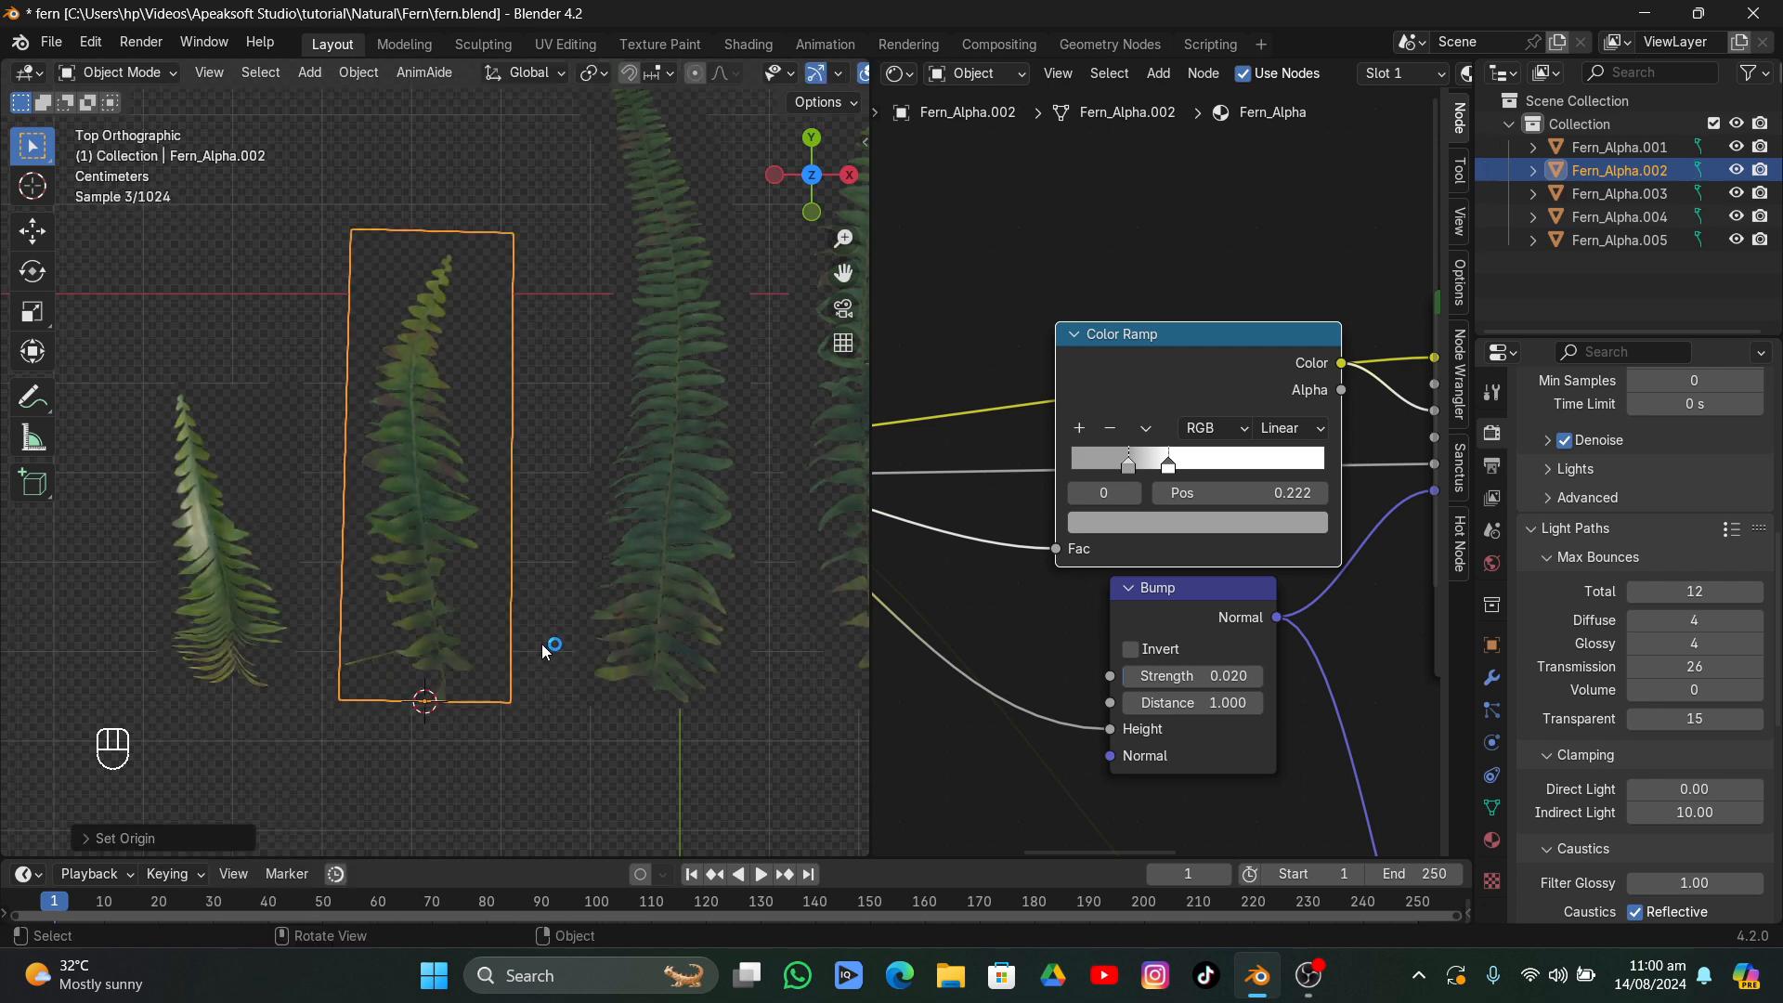
- Rotate the second frond upright by about 75° around the X axis and save the file
{"action": "mouse_move", "coordinate": [542, 643]}
{"action": "middle_mouse_down"}
{"action": "mouse_move", "coordinate": [520, 595]}
{"action": "mouse_move", "coordinate": [542, 637]}
{"action": "middle_mouse_up"}
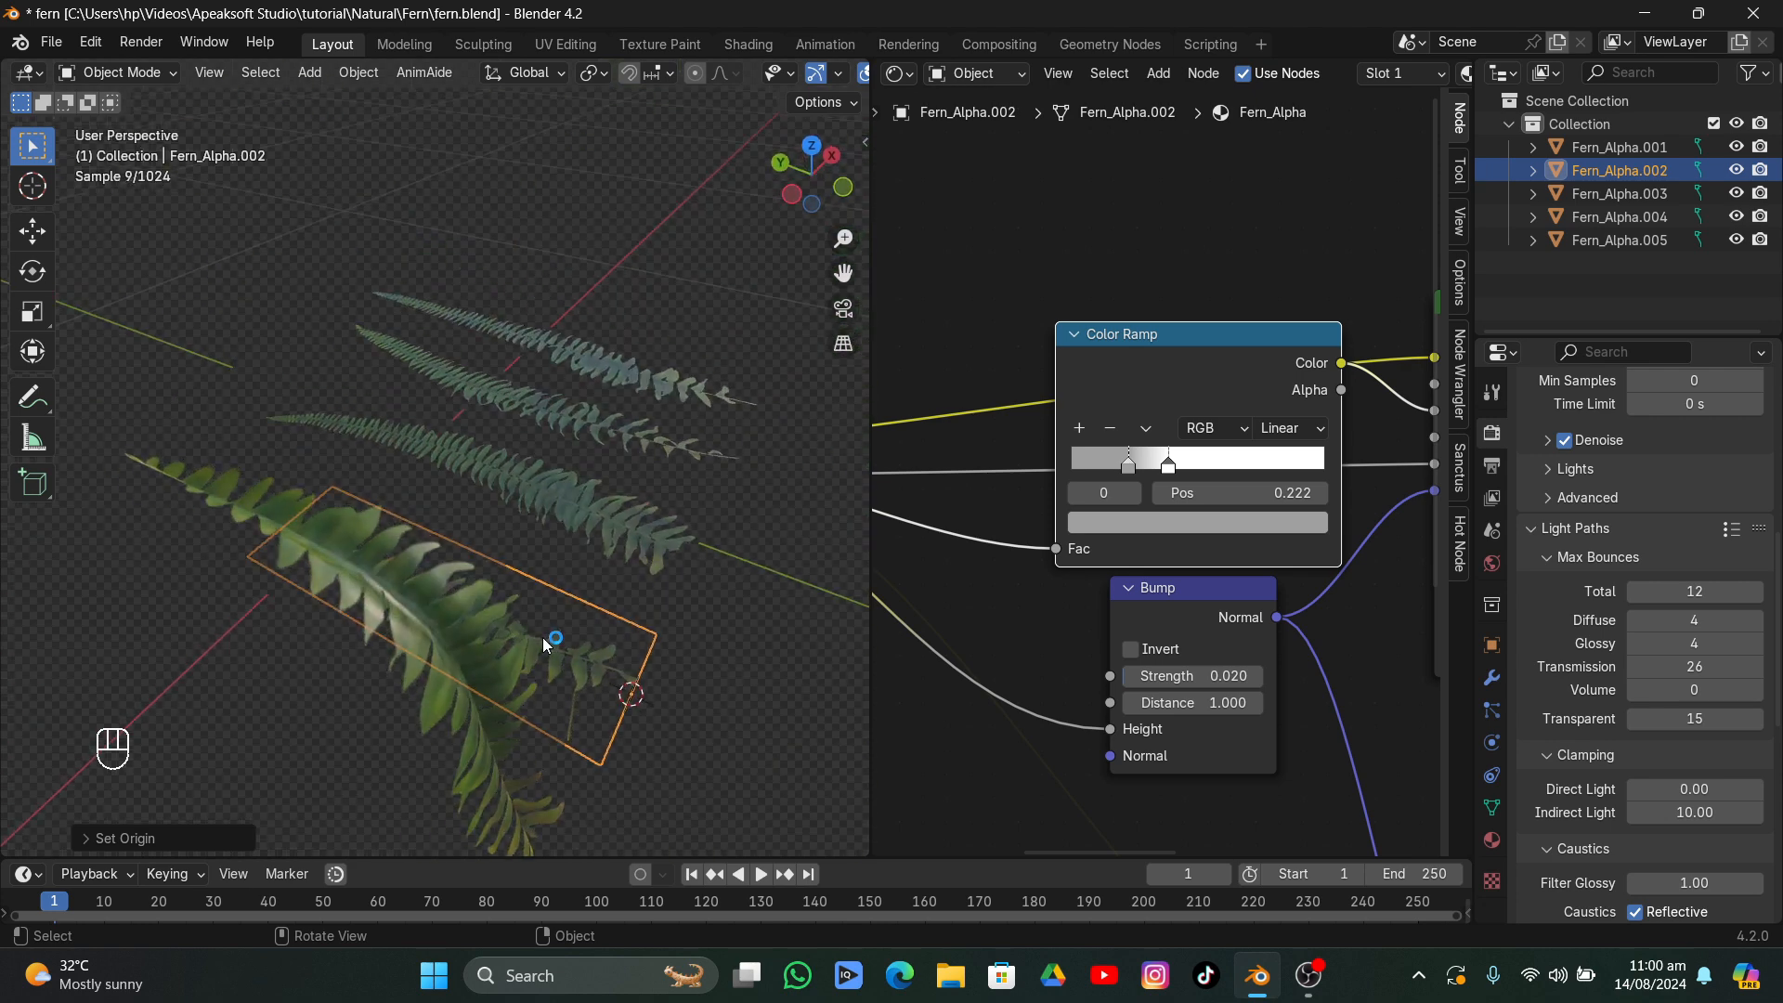
{"action": "key", "text": "r"}
{"action": "key", "text": "x"}
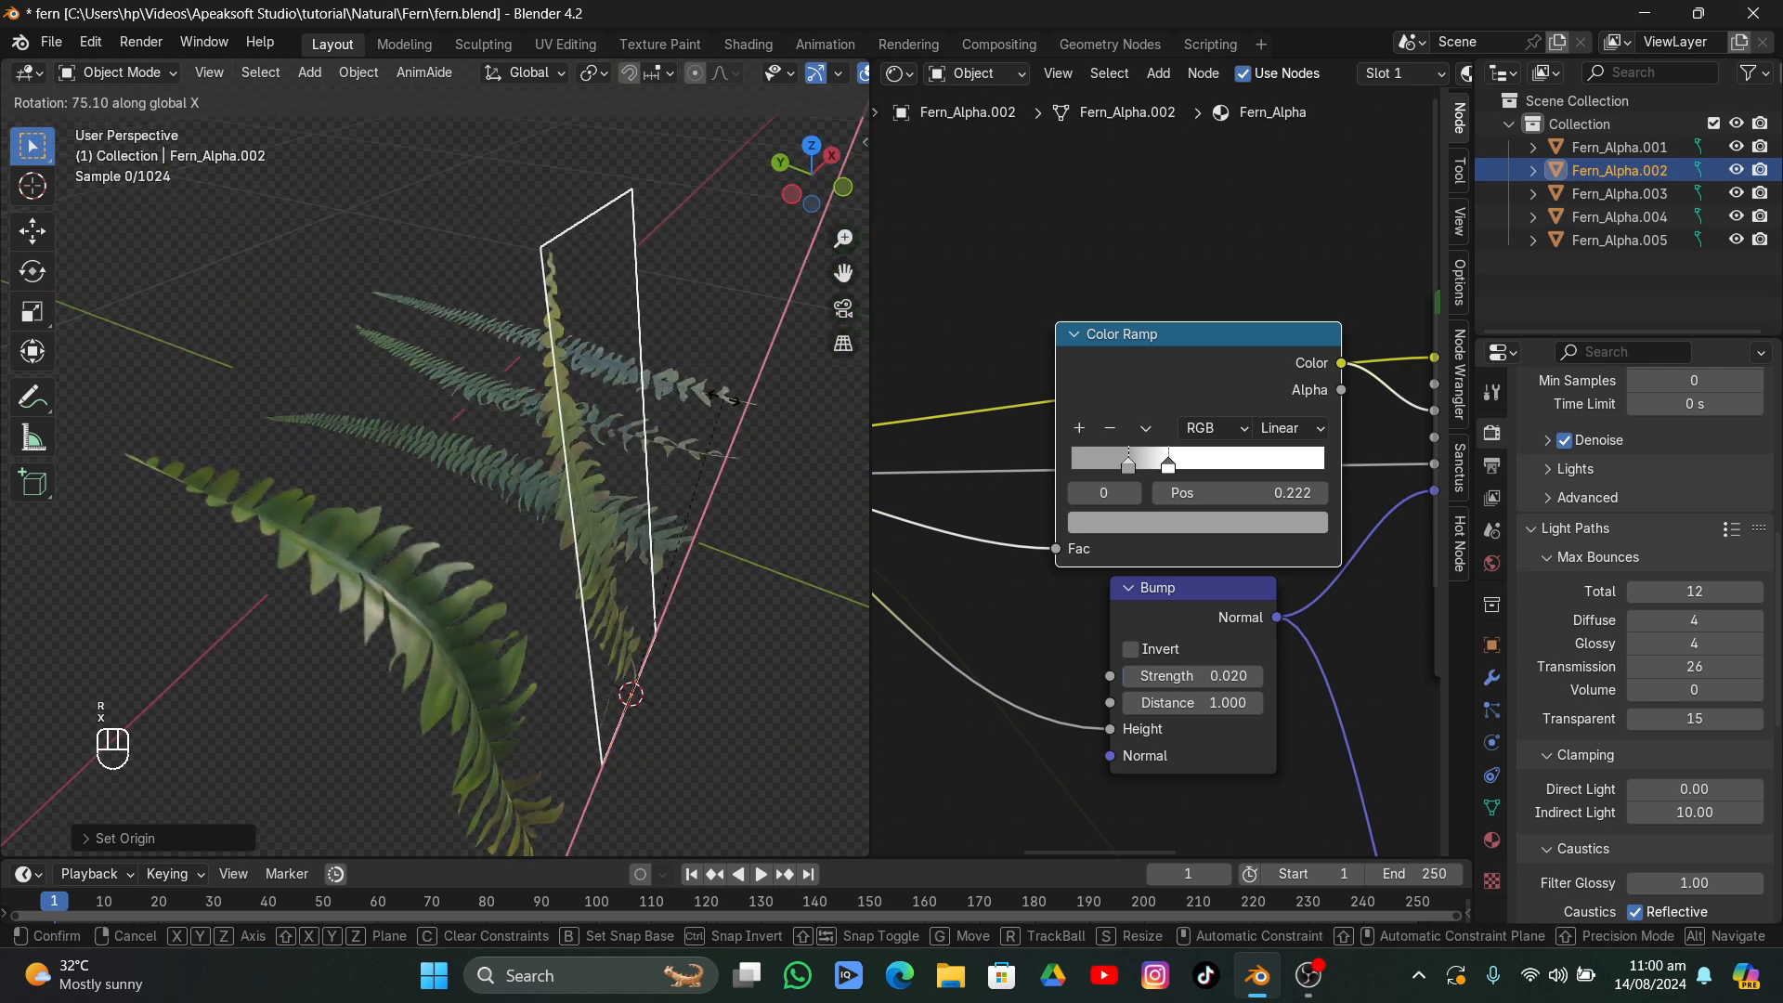
{"action": "left_click", "coordinate": [731, 406]}
{"action": "middle_click_drag", "start_coordinate": [731, 406], "coordinate": [676, 346]}
{"action": "key", "text": "ctrl+s"}
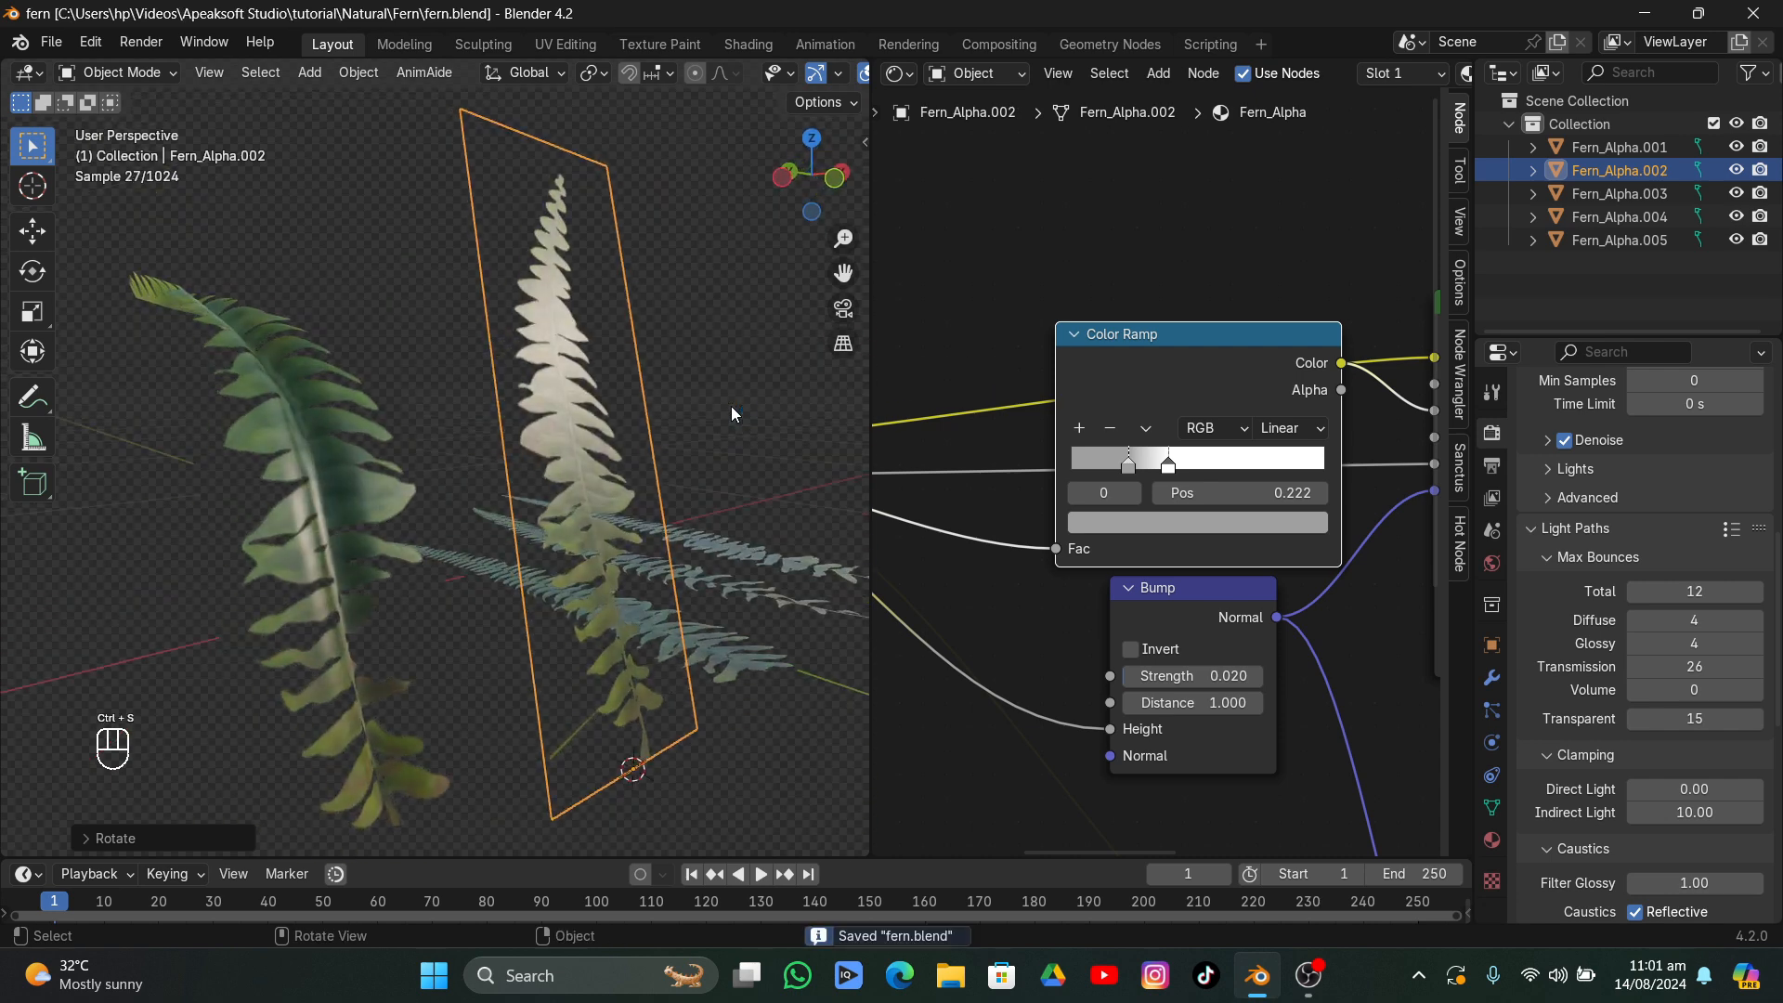
- Switch the viewport to Material Preview and add closely spaced, evenly distributed crosswise loop cuts along the second frond's full height
{"action": "scroll", "coordinate": [806, 79], "scroll_direction": "down", "scroll_amount": 5}
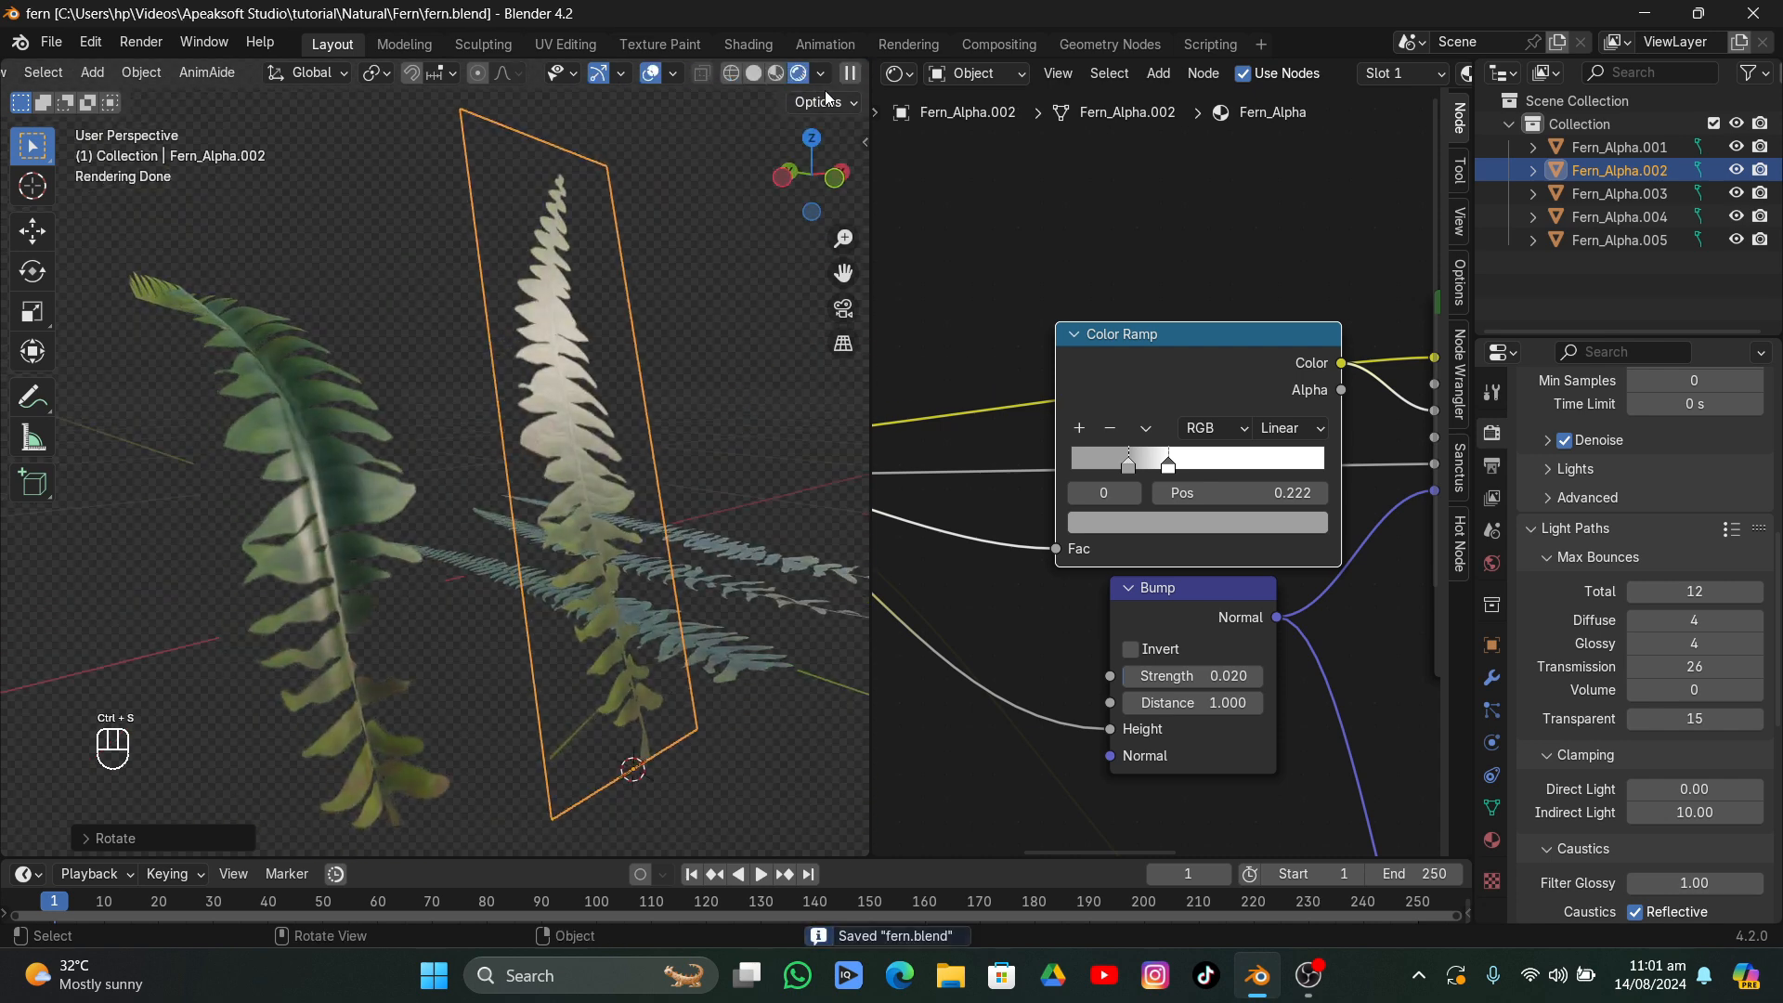
{"action": "left_click", "coordinate": [775, 74]}
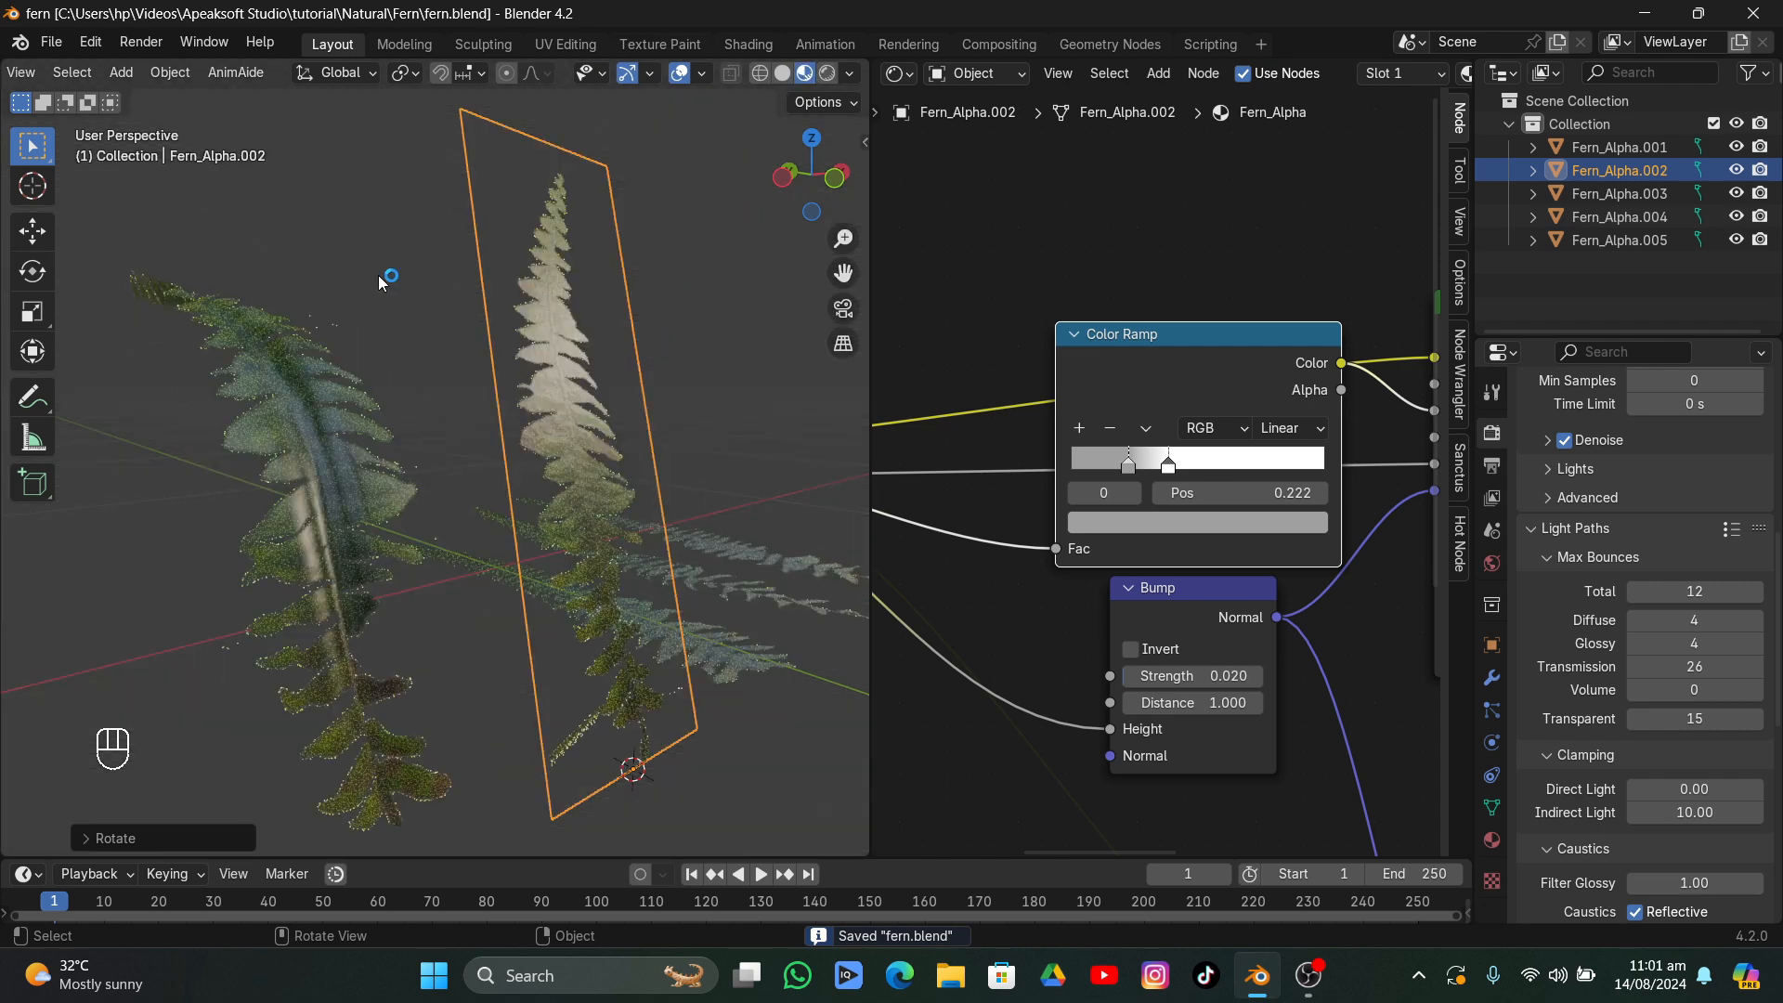
{"action": "scroll", "coordinate": [86, 79], "scroll_direction": "up", "scroll_amount": 5}
{"action": "left_click", "coordinate": [93, 73]}
{"action": "left_click", "coordinate": [120, 126]}
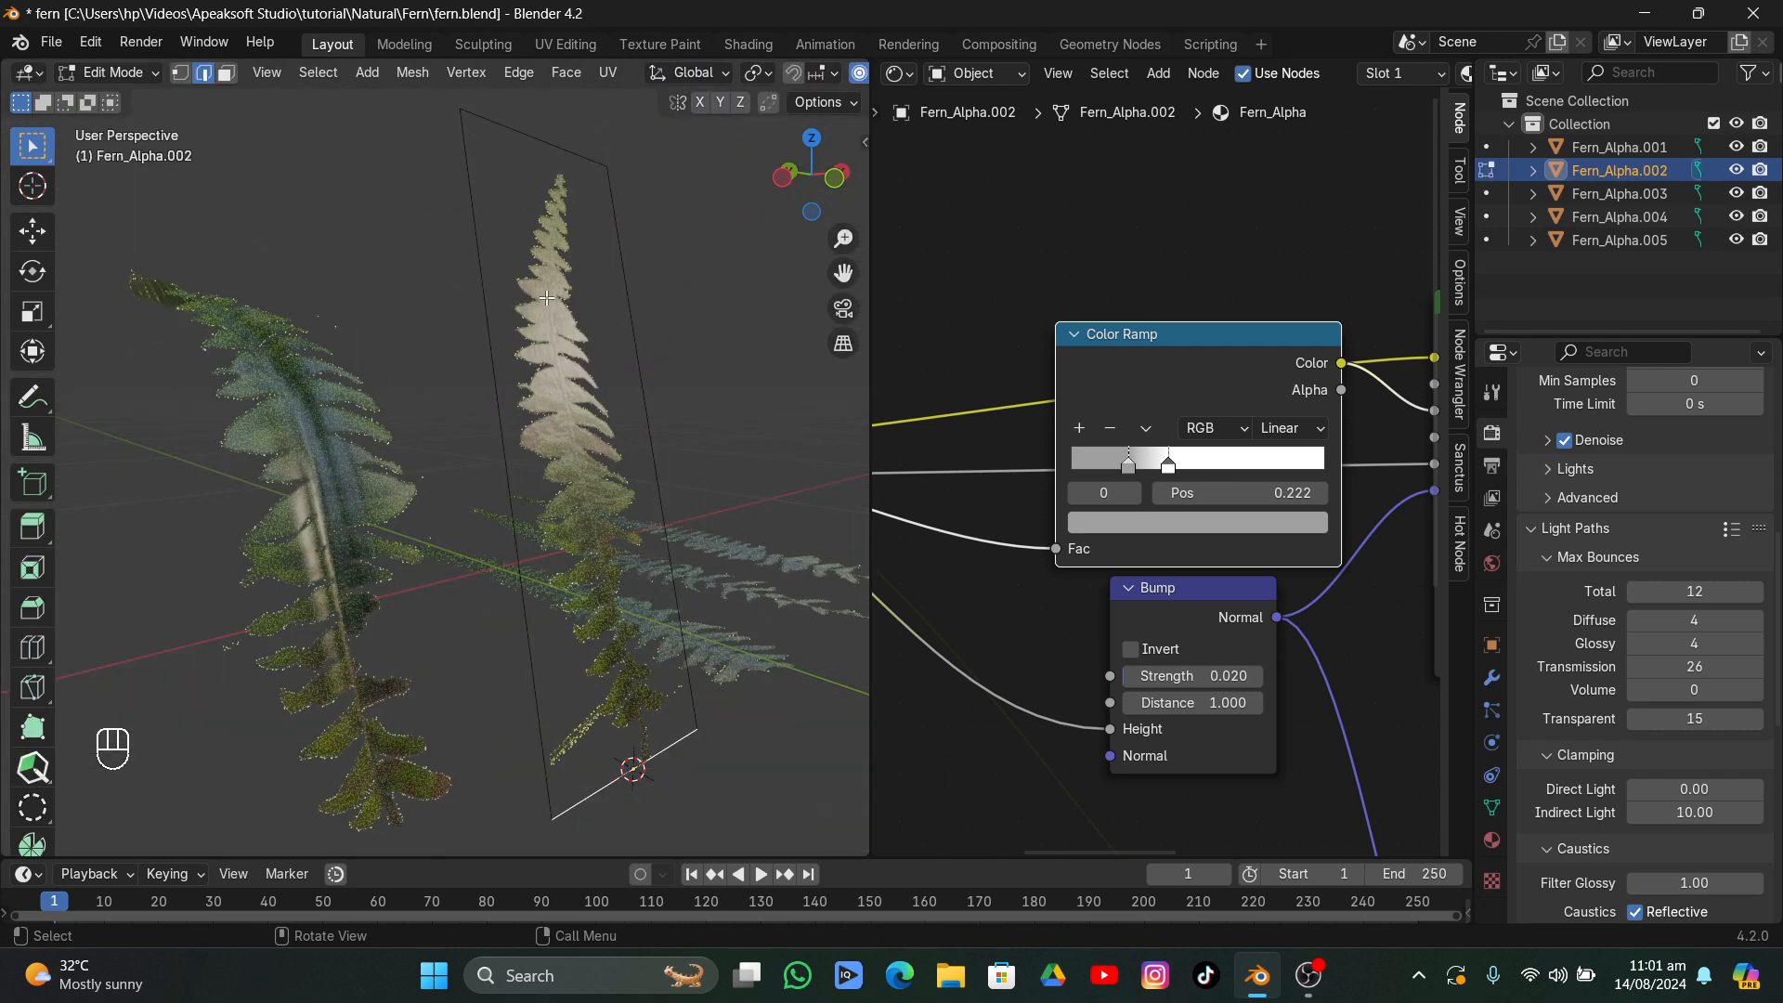
{"action": "key", "text": "ctrl+r"}
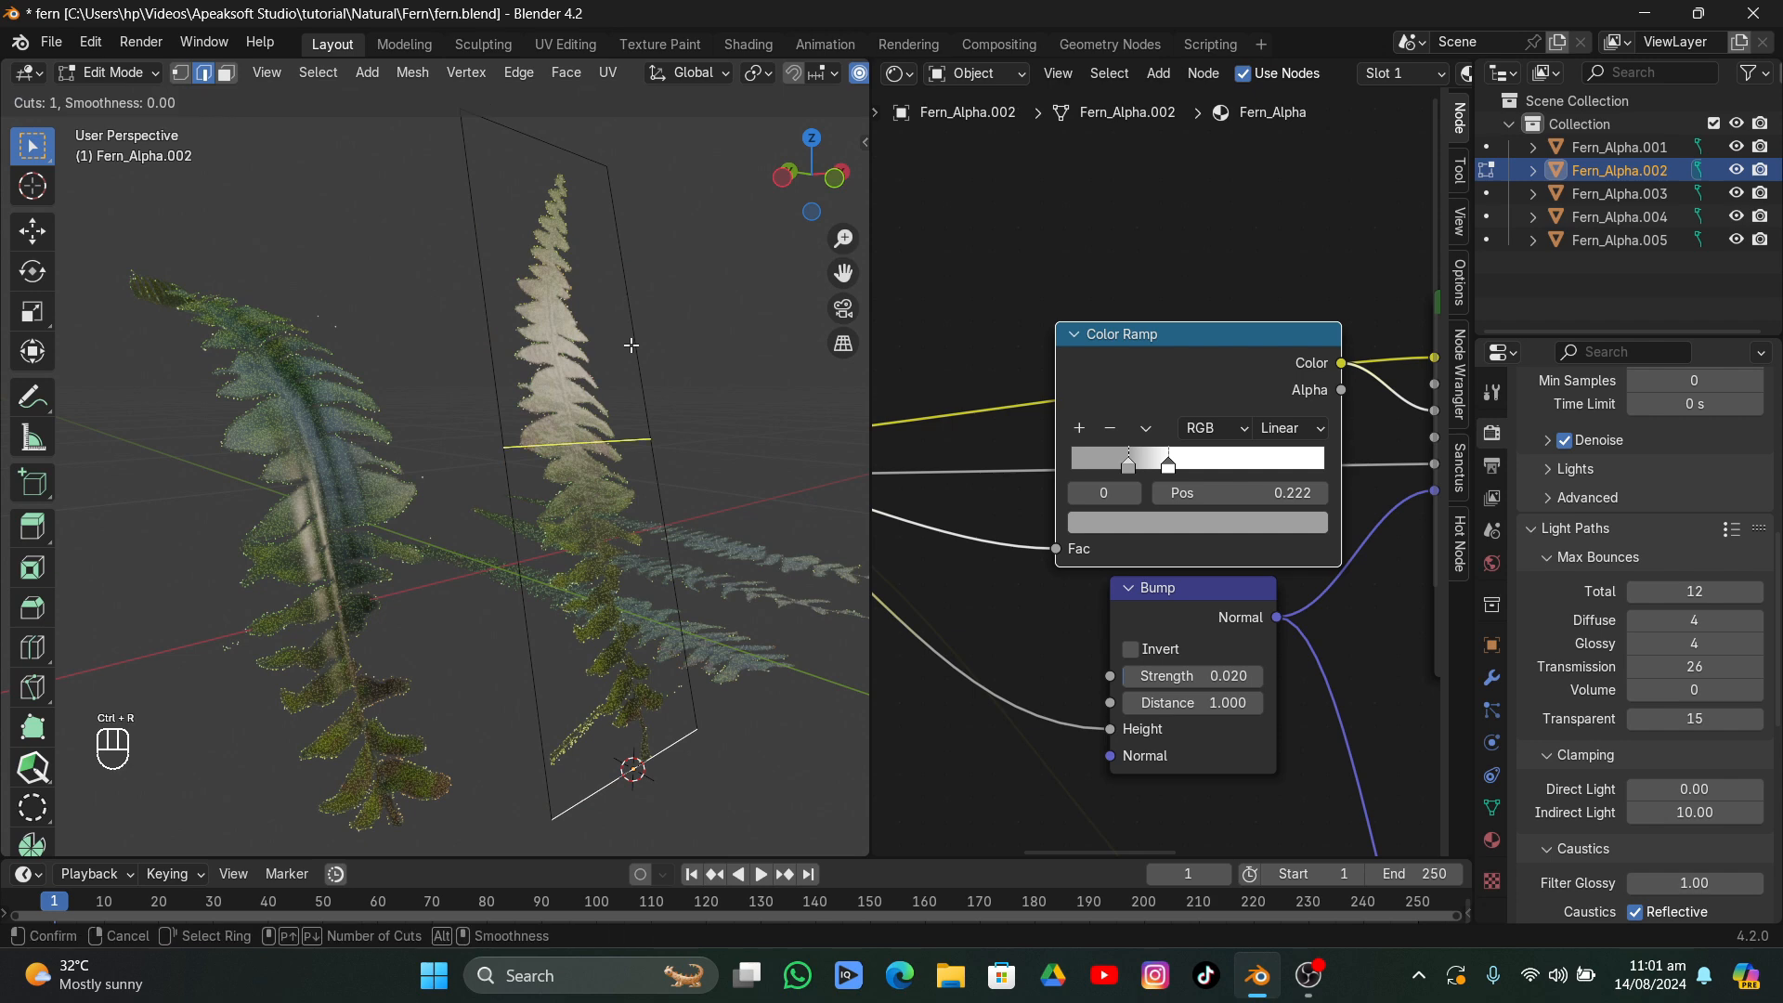
{"action": "scroll", "coordinate": [639, 395], "scroll_direction": "up", "scroll_amount": 18}
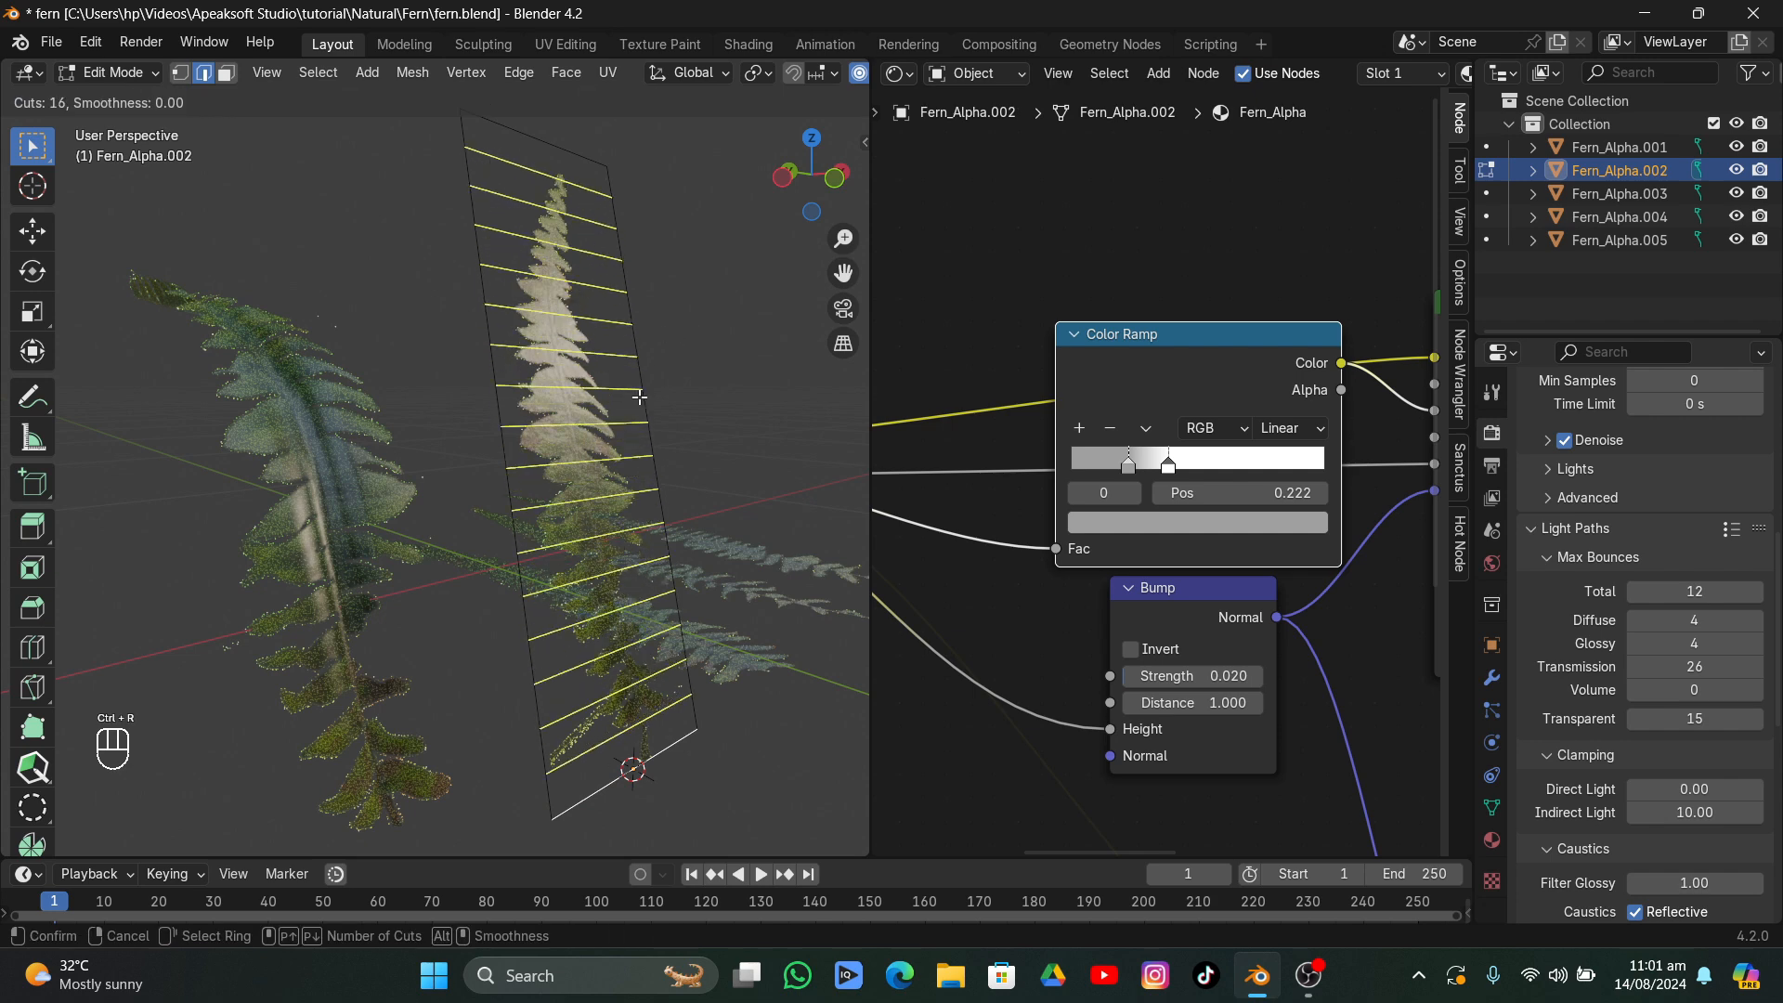
{"action": "left_click", "coordinate": [640, 395]}
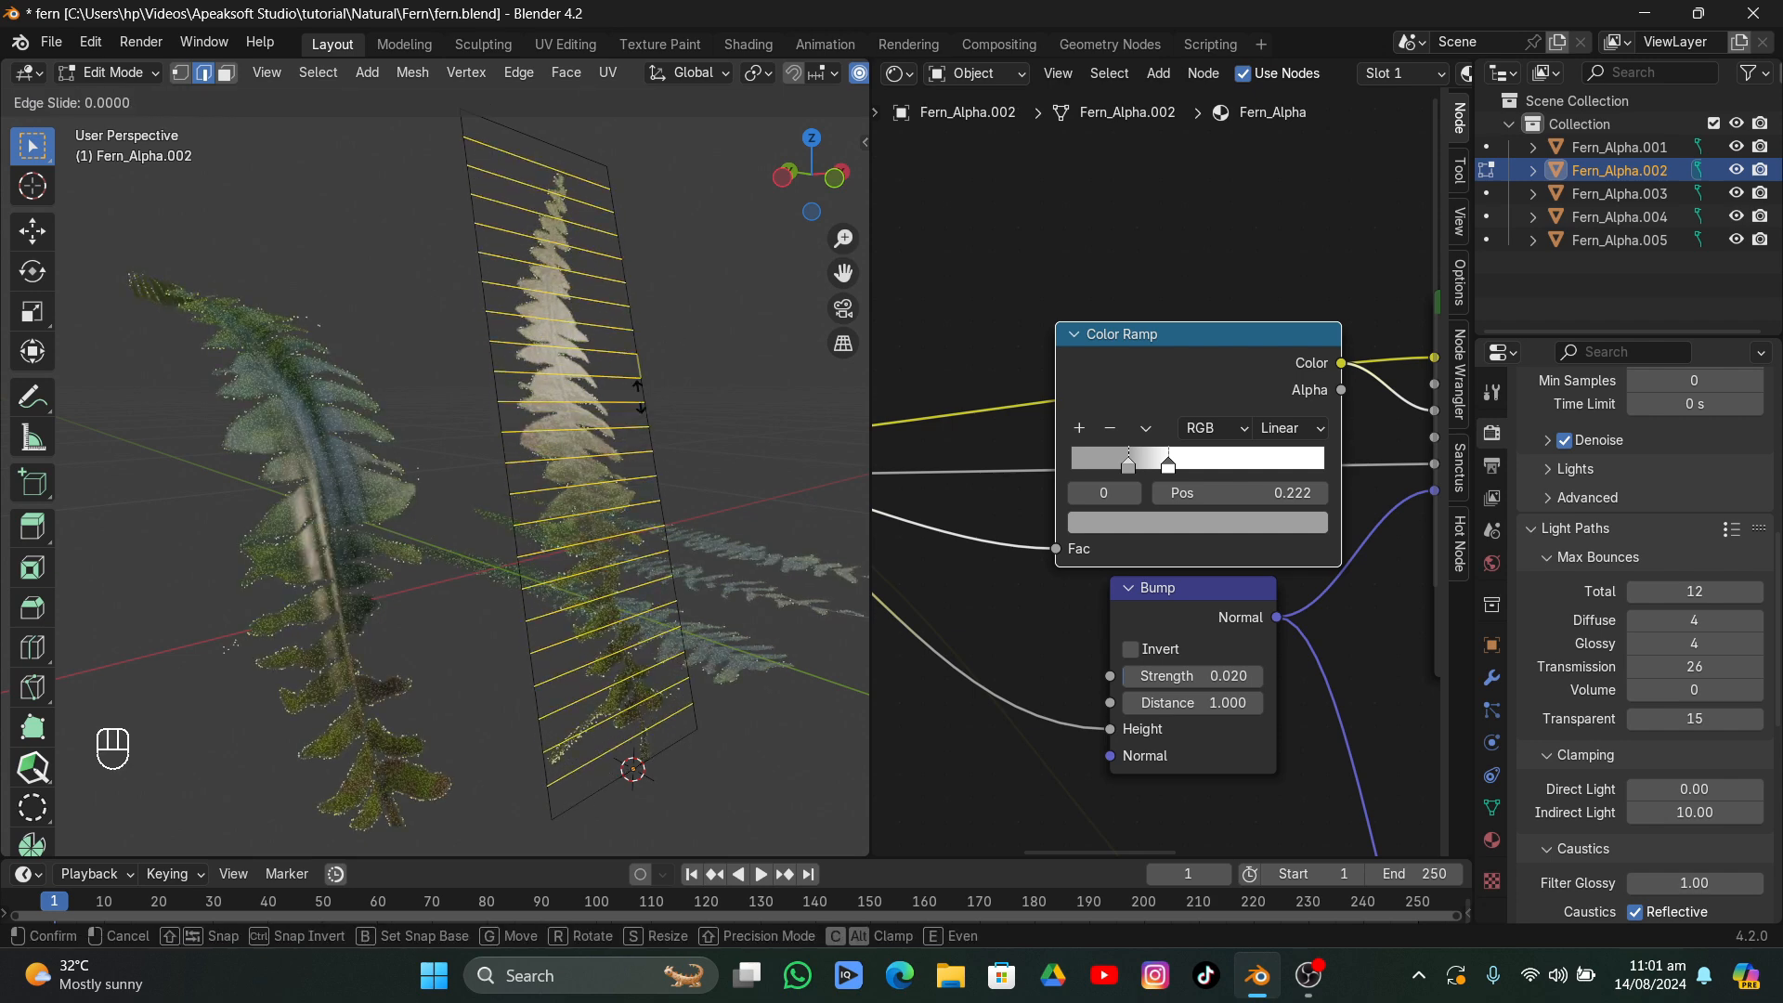
{"action": "right_click", "coordinate": [593, 258]}
- In the left view, move the frond's top edge about 0.20 m along Y and 0.21 m down, with a proportional size of about 0.40 m
{"action": "left_click", "coordinate": [534, 138]}
{"action": "middle_click_drag", "start_coordinate": [613, 183], "coordinate": [449, 223]}
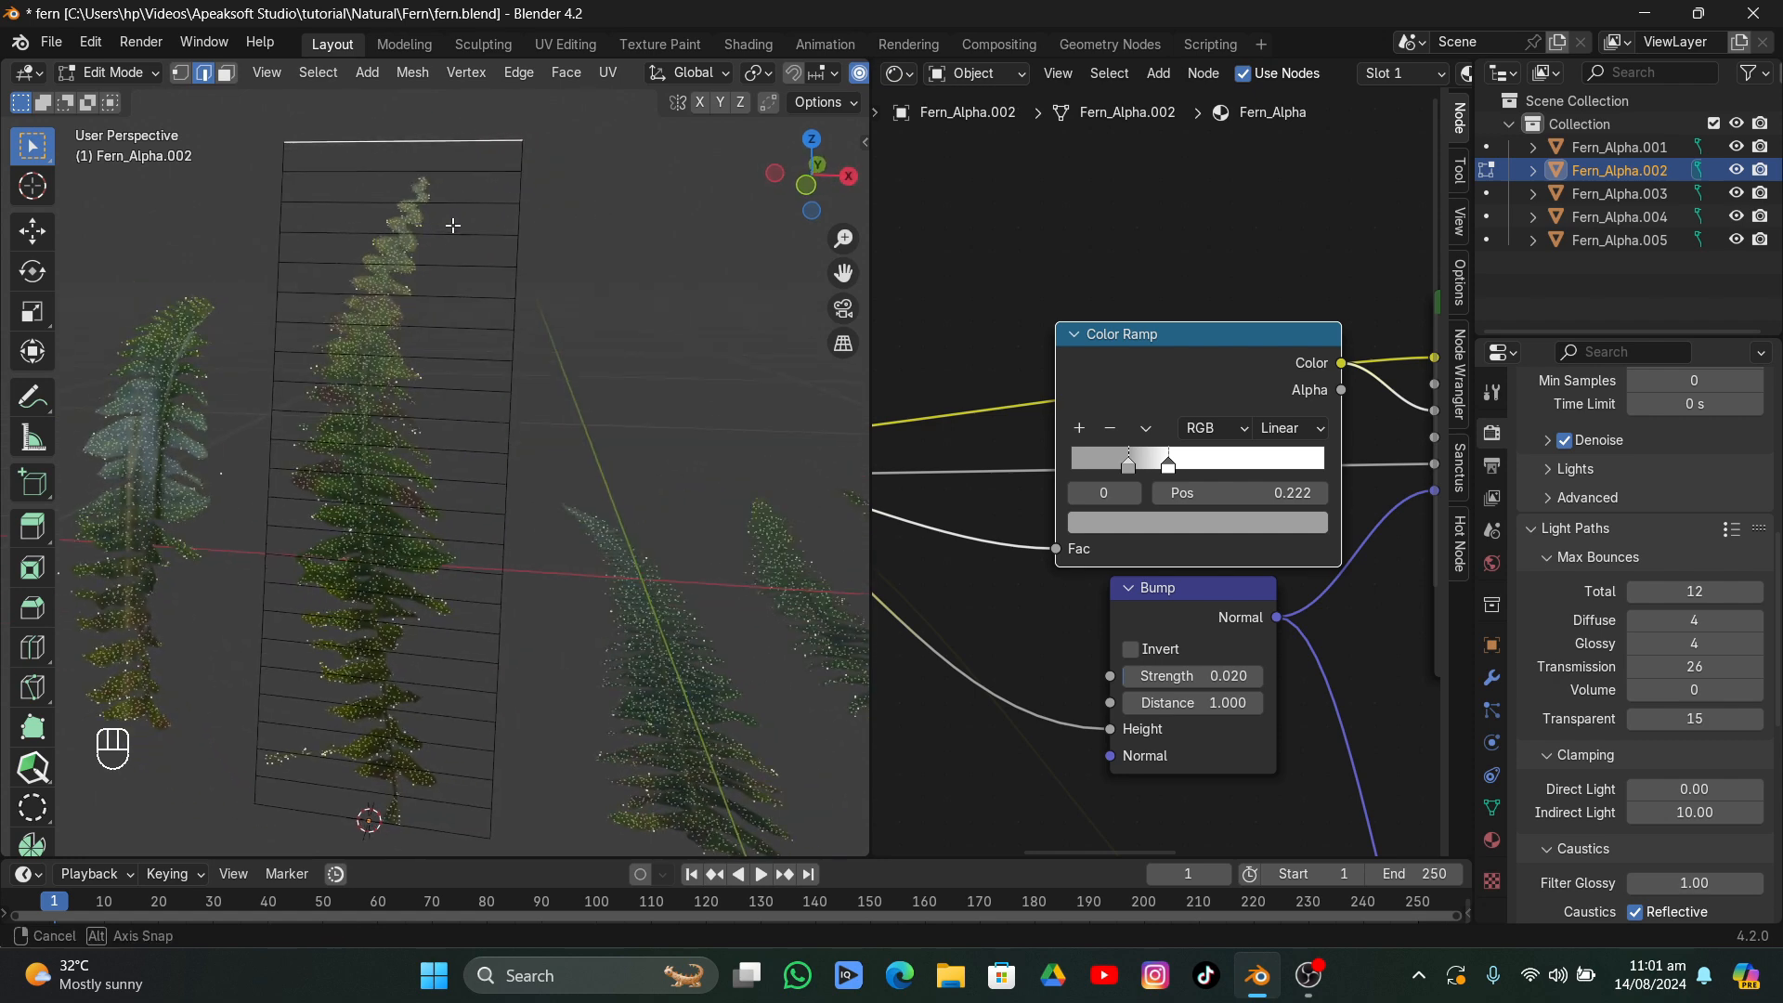
{"action": "left_click", "coordinate": [775, 173]}
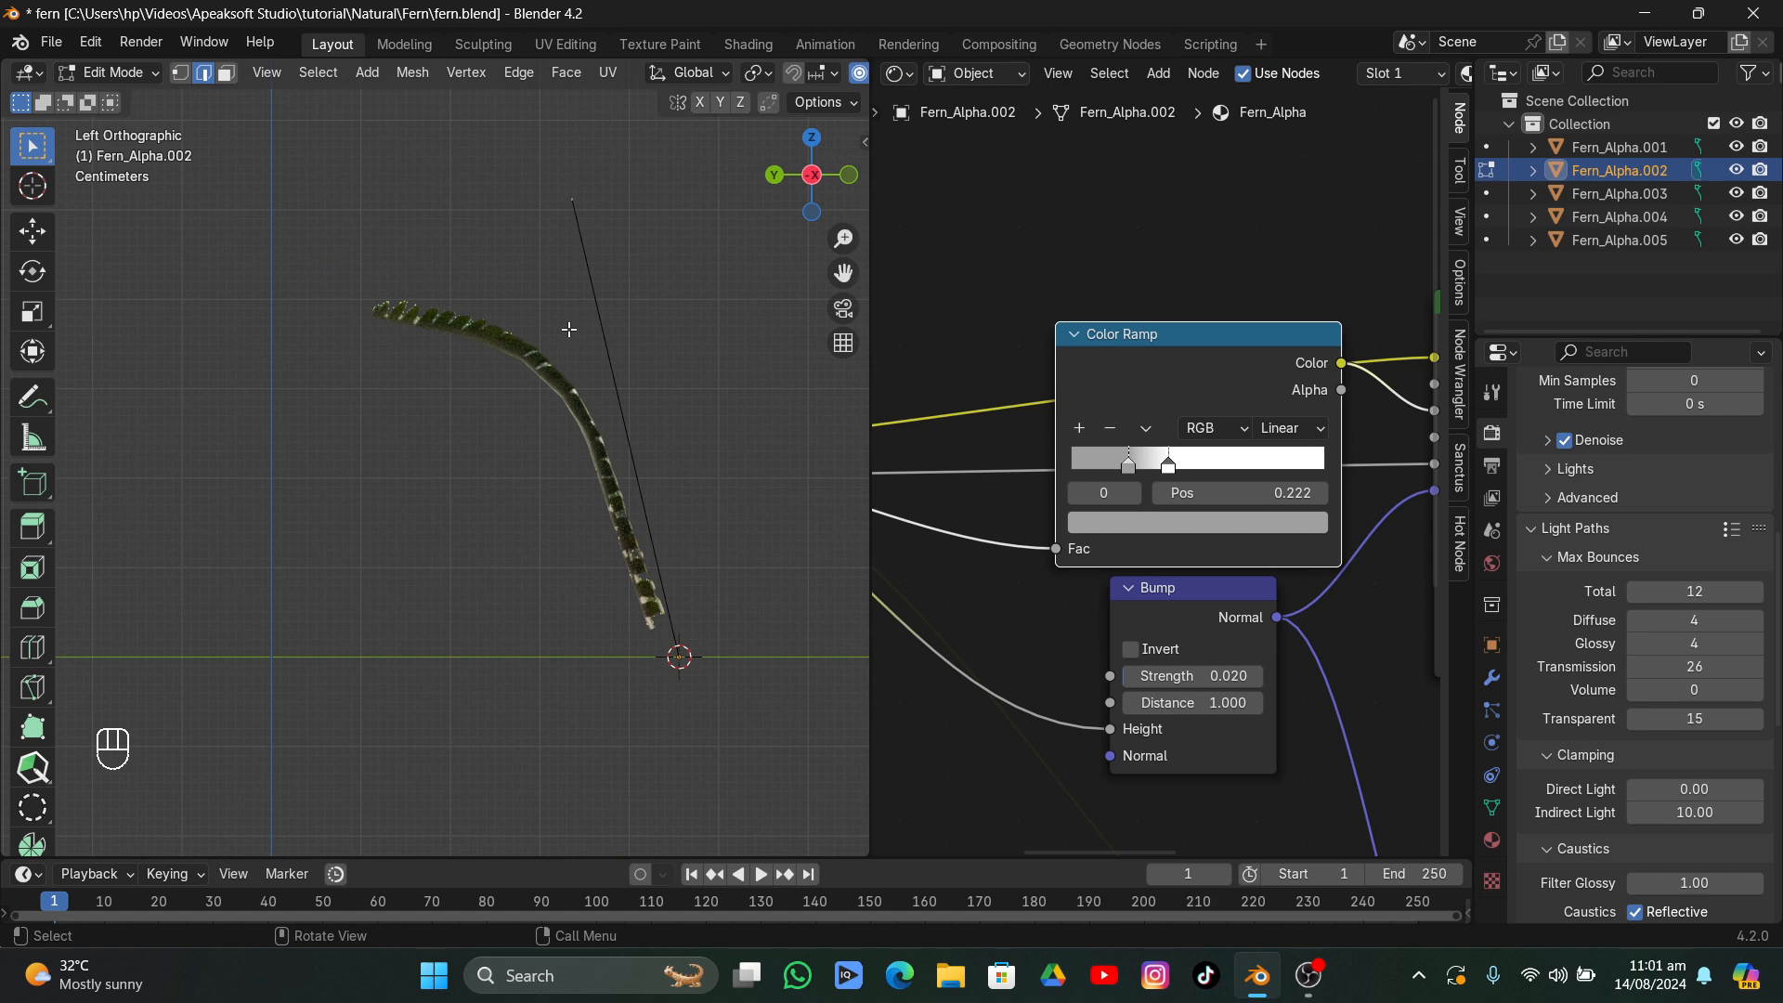
{"action": "key", "text": "g"}
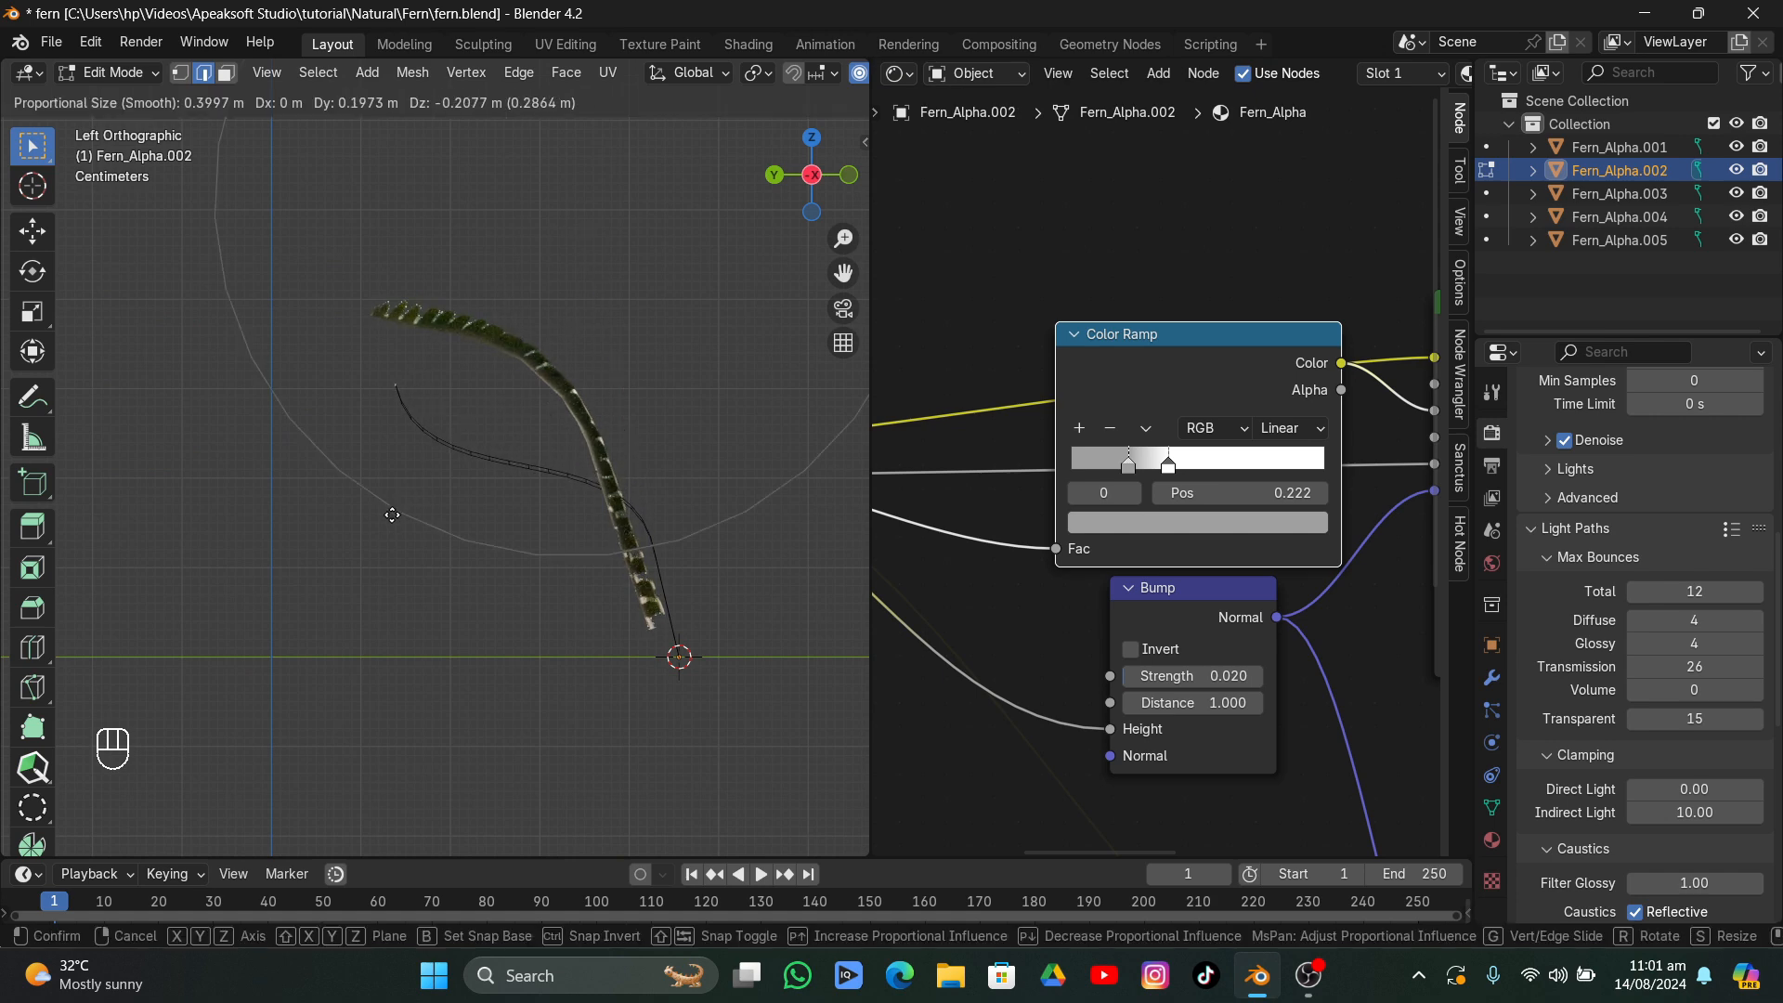
{"action": "left_click", "coordinate": [392, 514]}
- Rotate the tip edge proportionally to arch the second frond, then move the tip further outward and down
{"action": "key", "text": "r"}
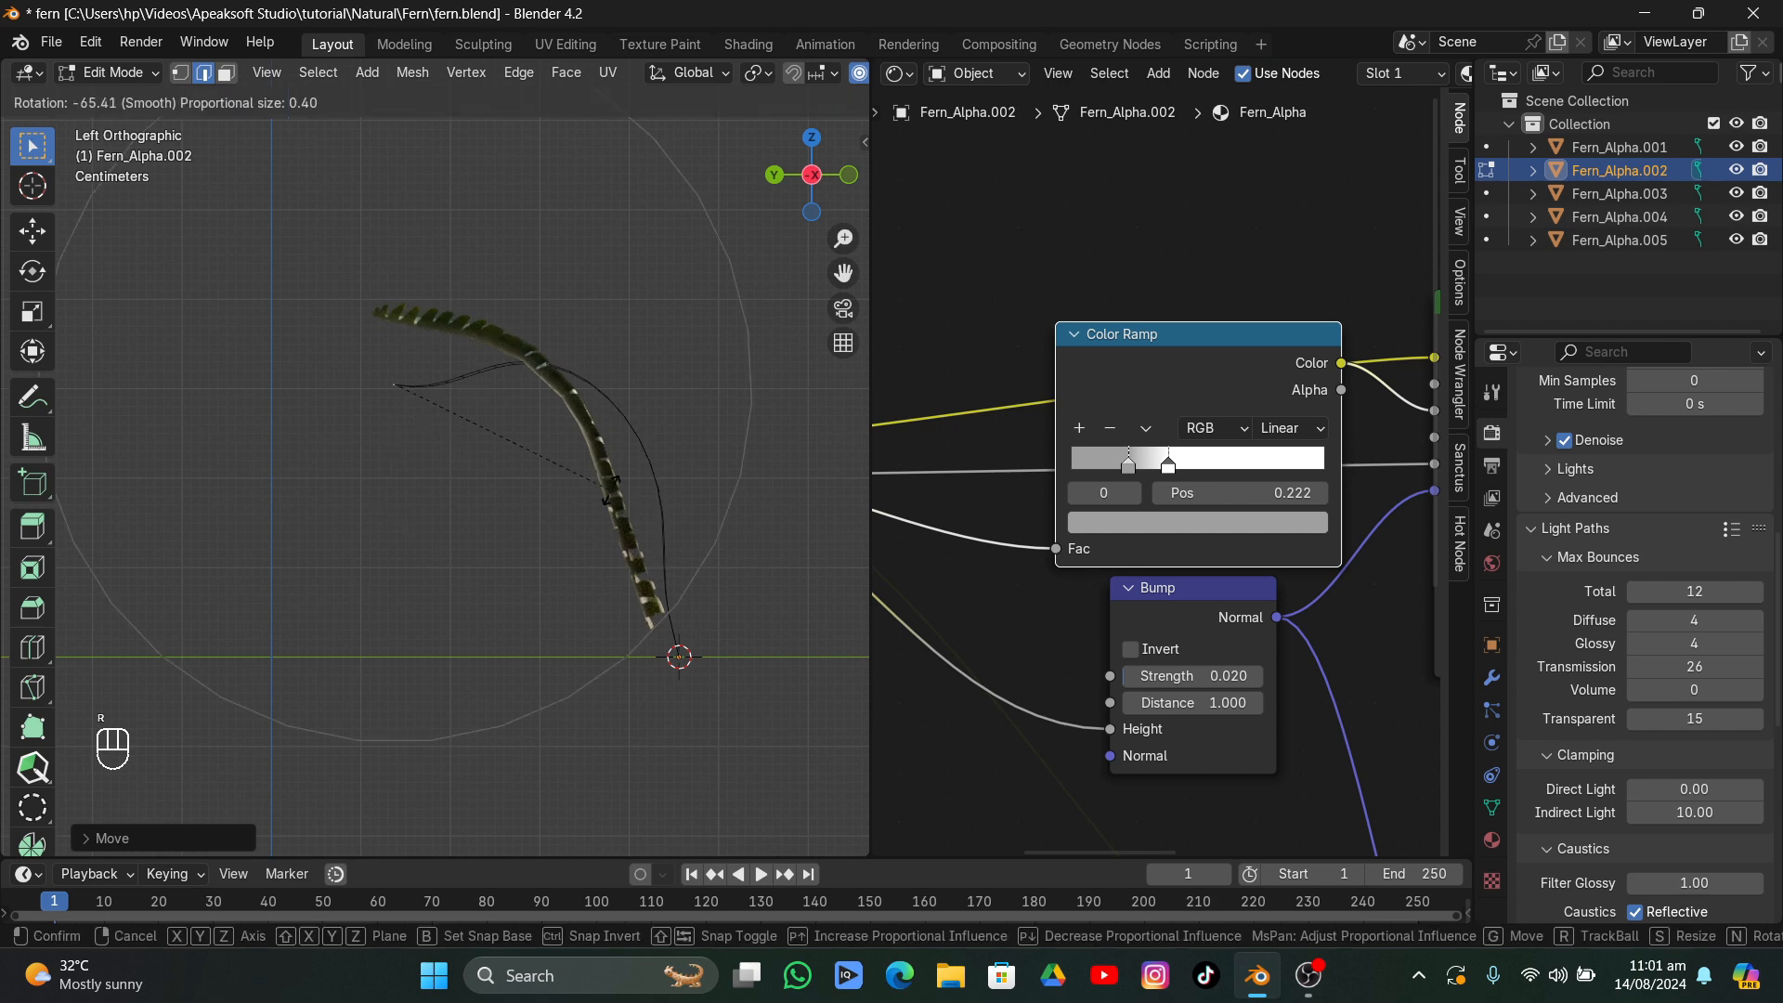
{"action": "left_click", "coordinate": [653, 381]}
{"action": "key", "text": "g"}
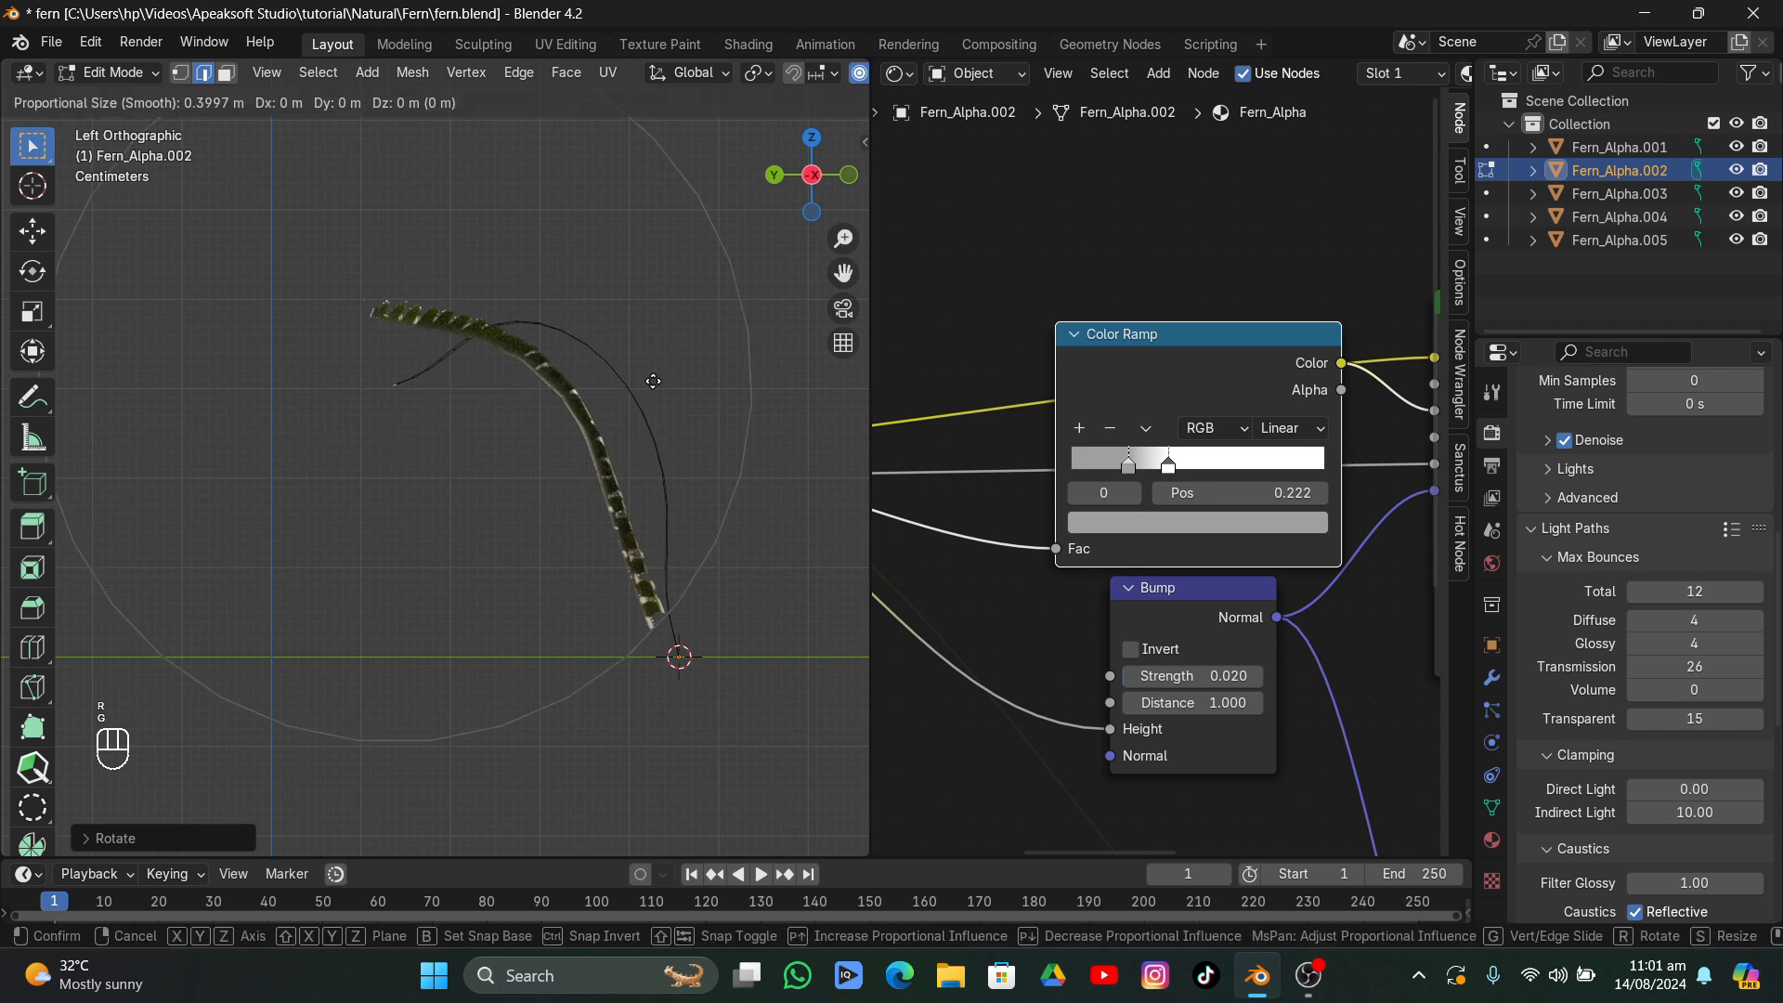
{"action": "left_click", "coordinate": [595, 488]}
- Rotate the second frond's tip edge slightly with the proportional size reduced to about 0.17 m
{"action": "key", "text": "r"}
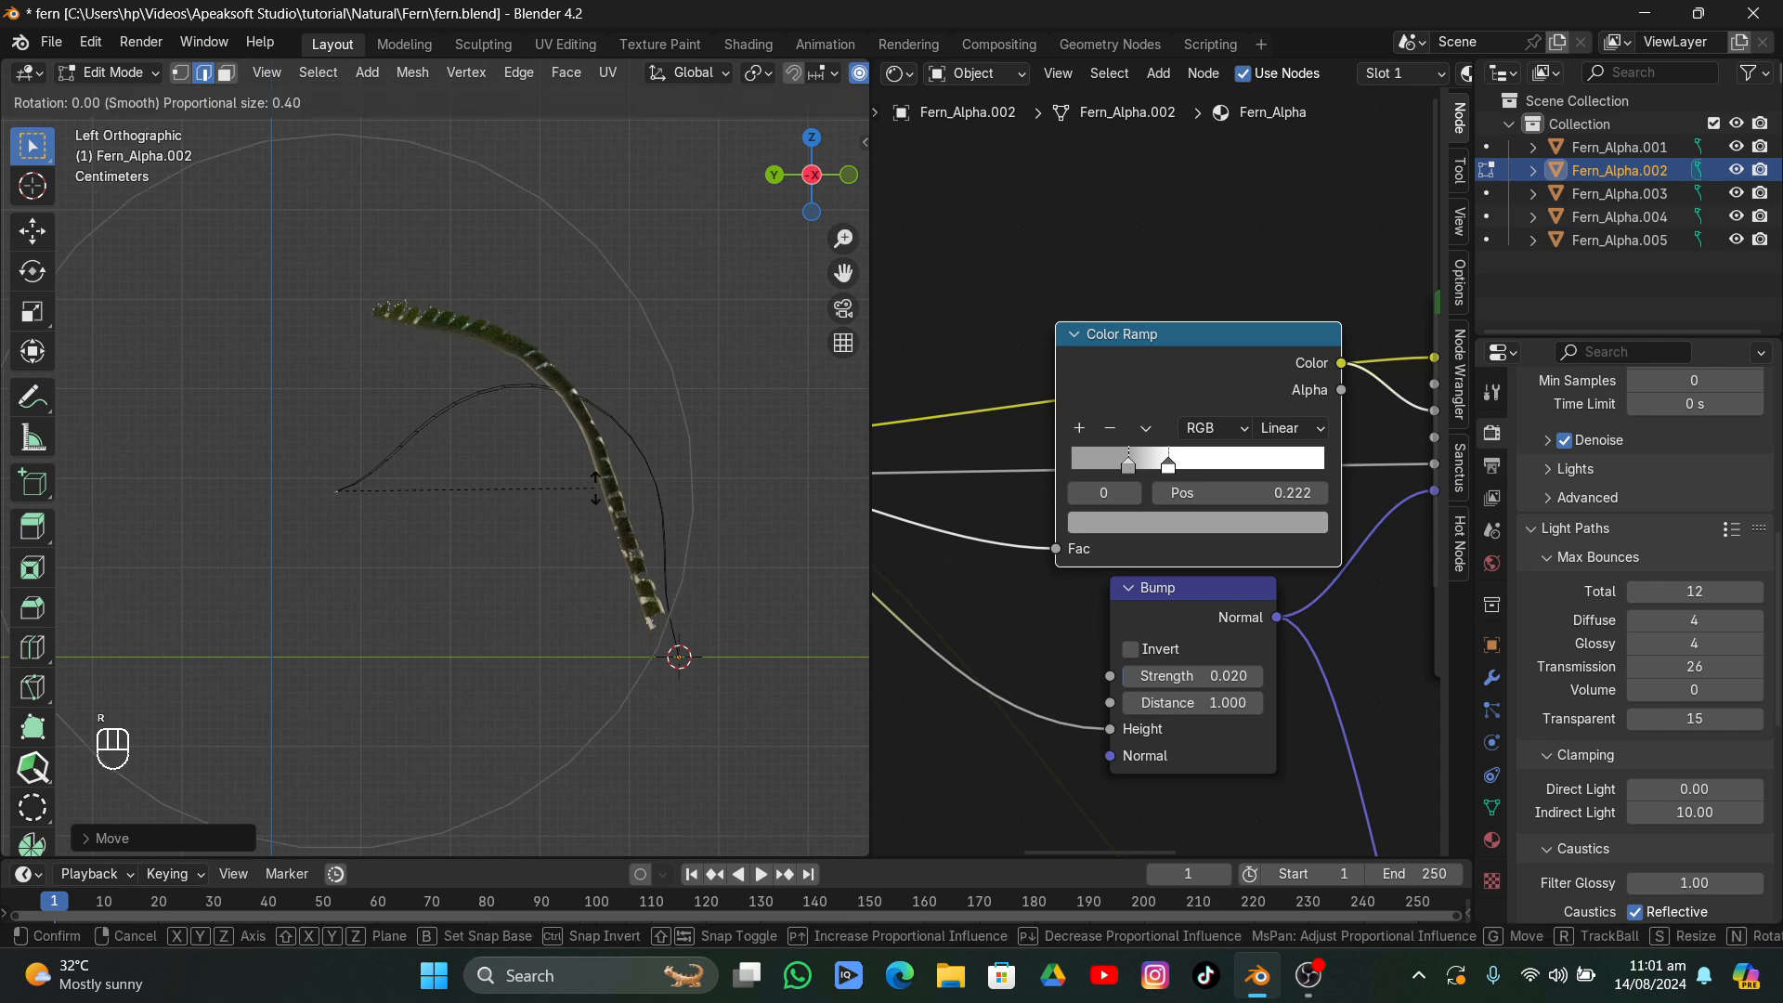
{"action": "scroll", "coordinate": [595, 488], "scroll_direction": "up", "scroll_amount": 12}
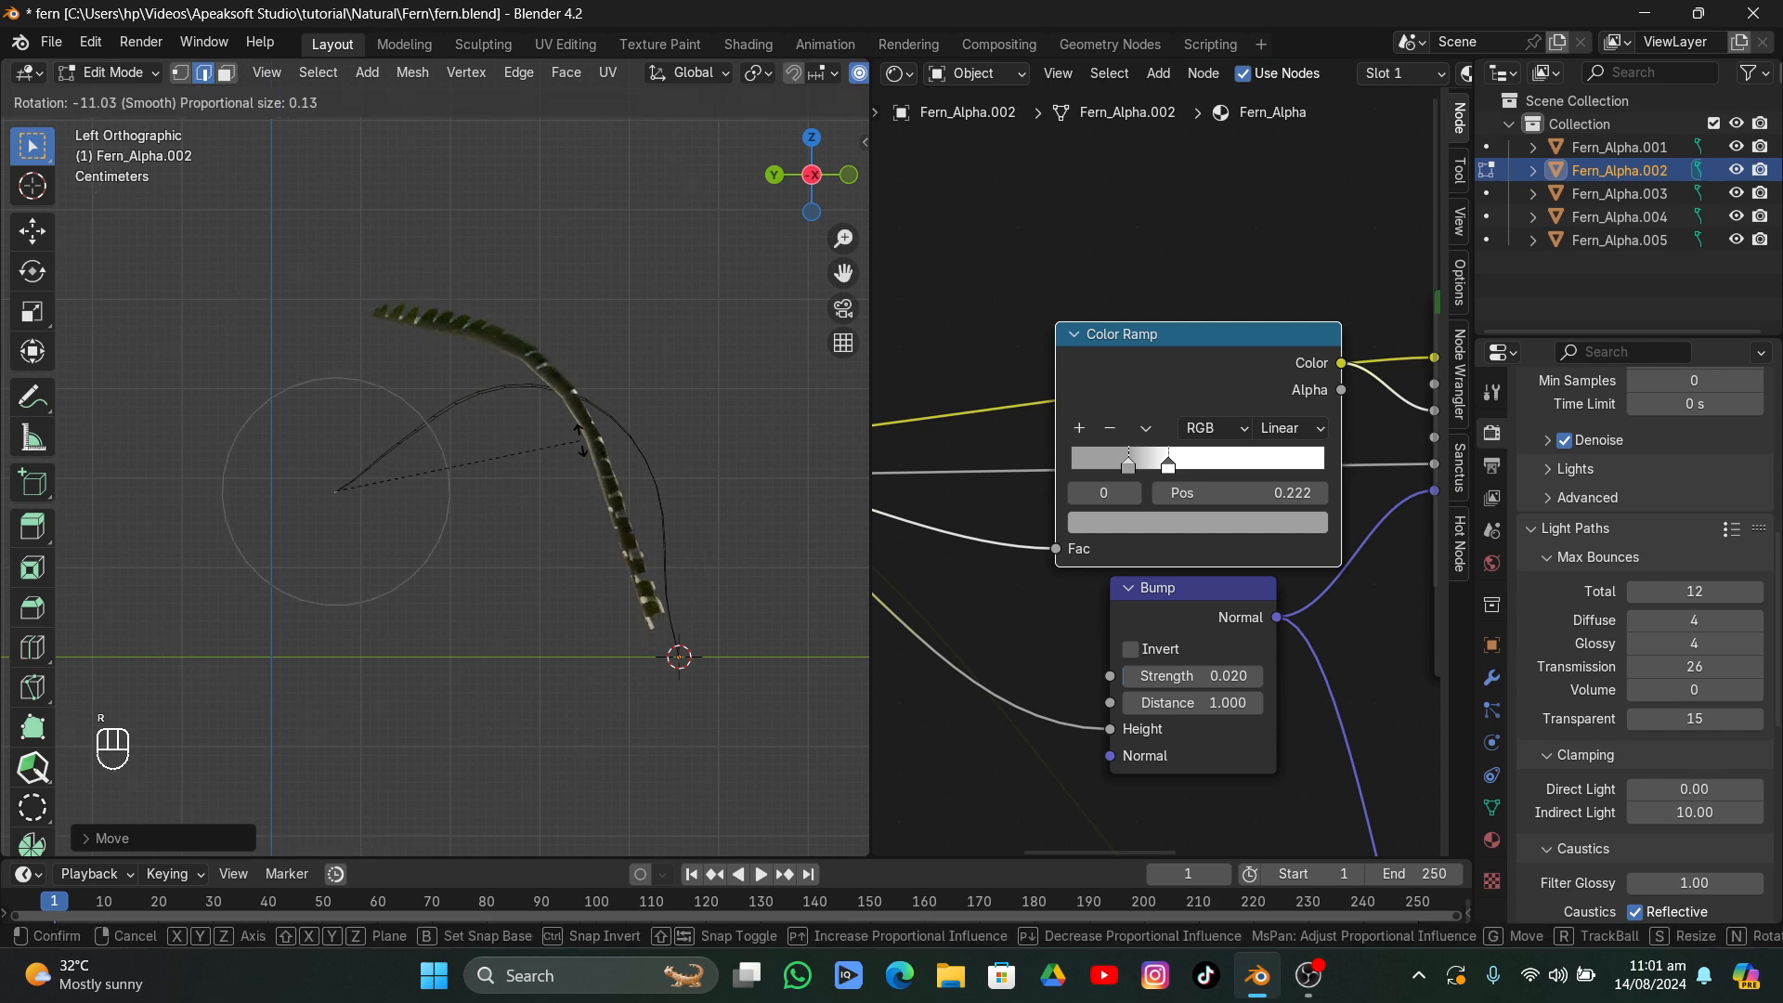
{"action": "scroll", "coordinate": [555, 413], "scroll_direction": "down", "scroll_amount": 3}
{"action": "left_click", "coordinate": [558, 416]}
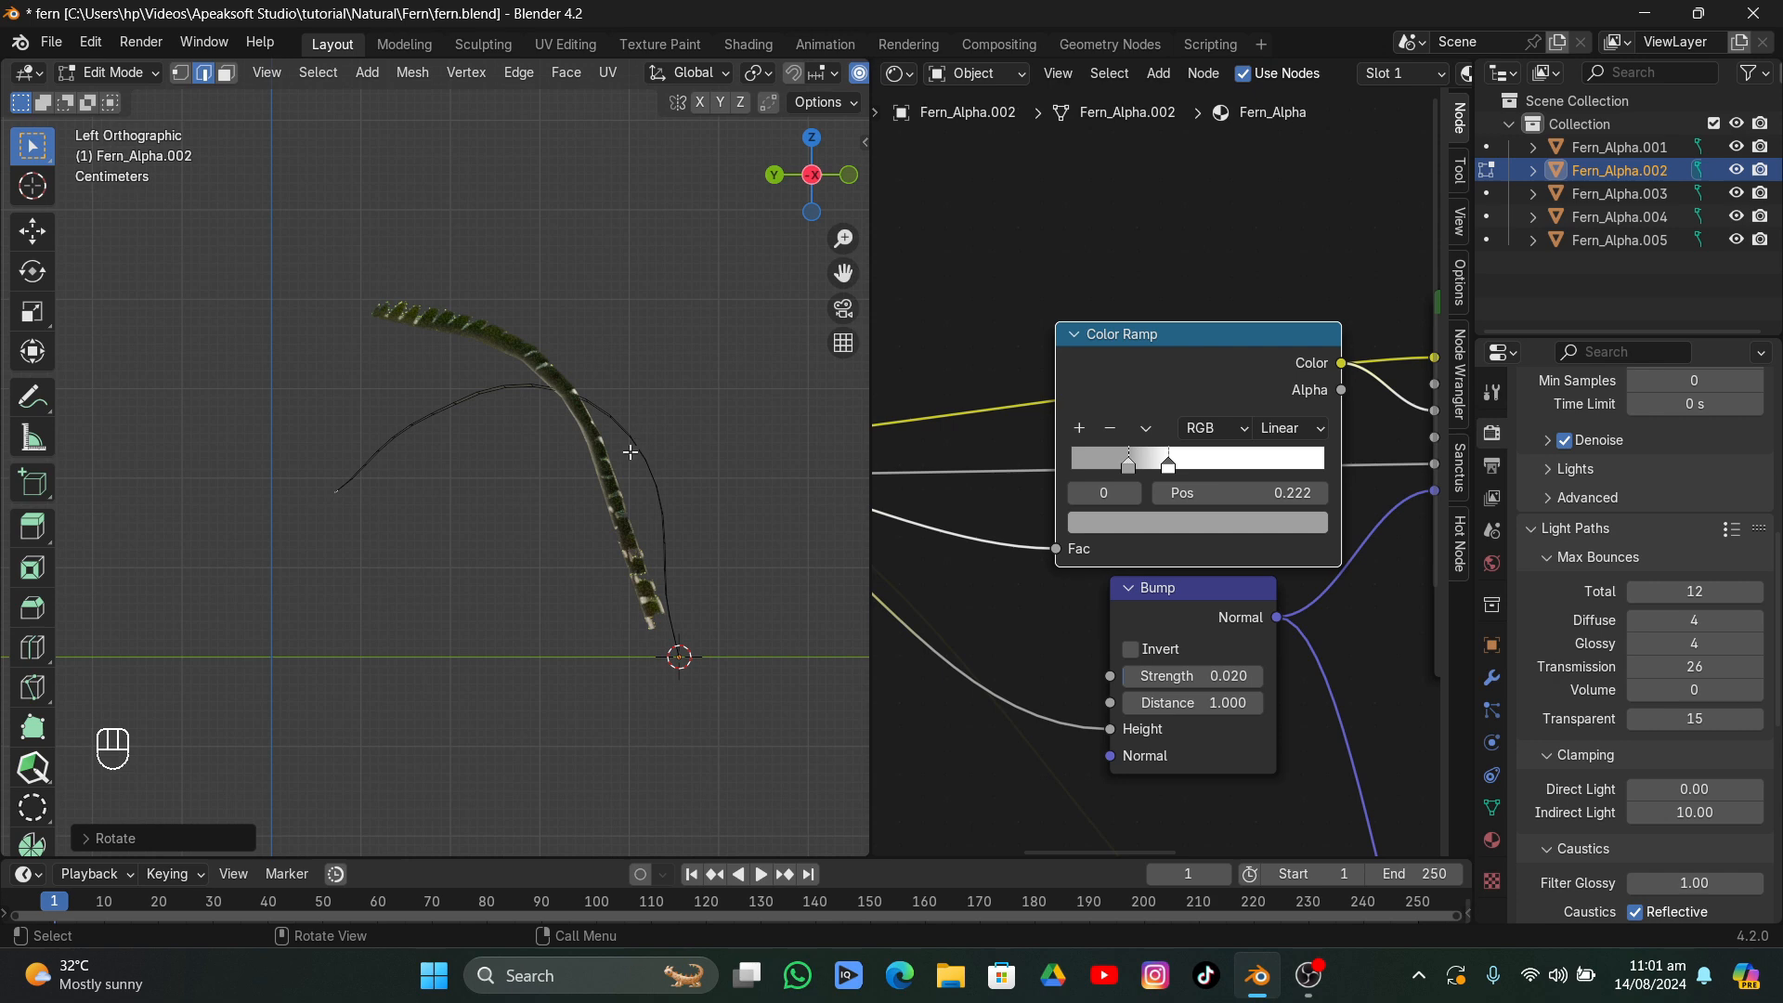
- Lower the frond's tip edge further outward in the left view with the proportional size enlarged to about 0.40 m
{"action": "middle_click_drag", "start_coordinate": [564, 370], "coordinate": [572, 326]}
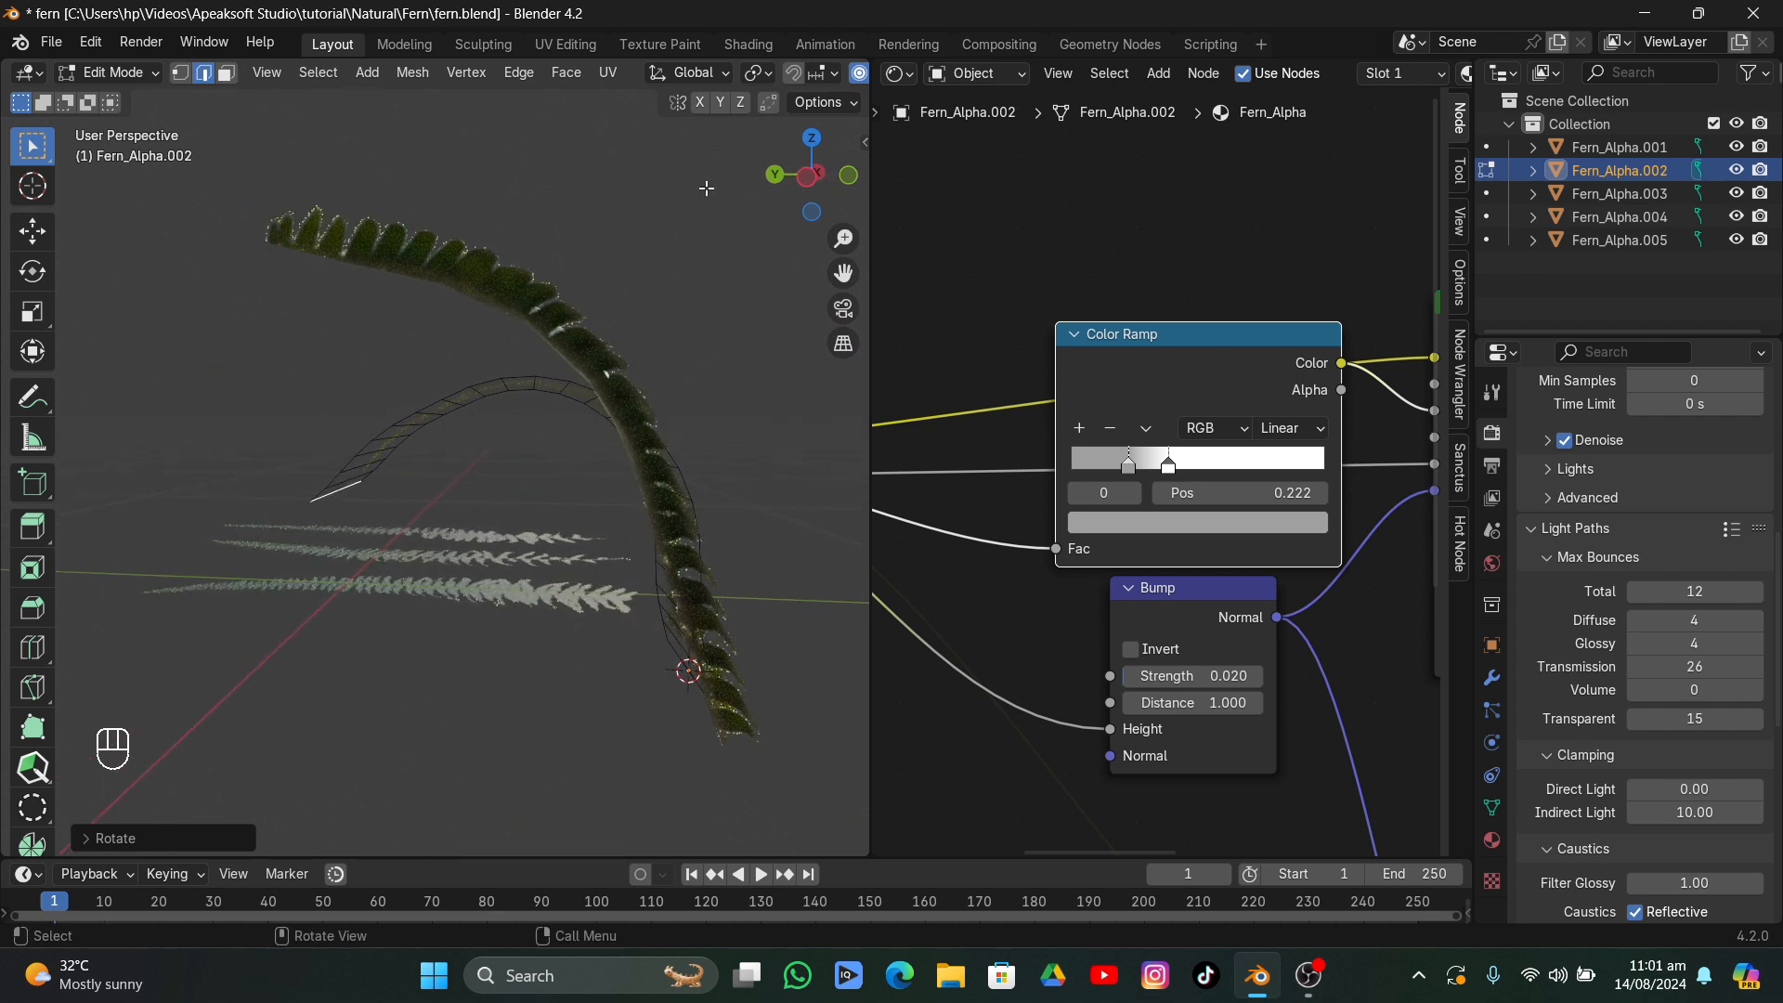
{"action": "left_click", "coordinate": [805, 181]}
{"action": "key", "text": "g"}
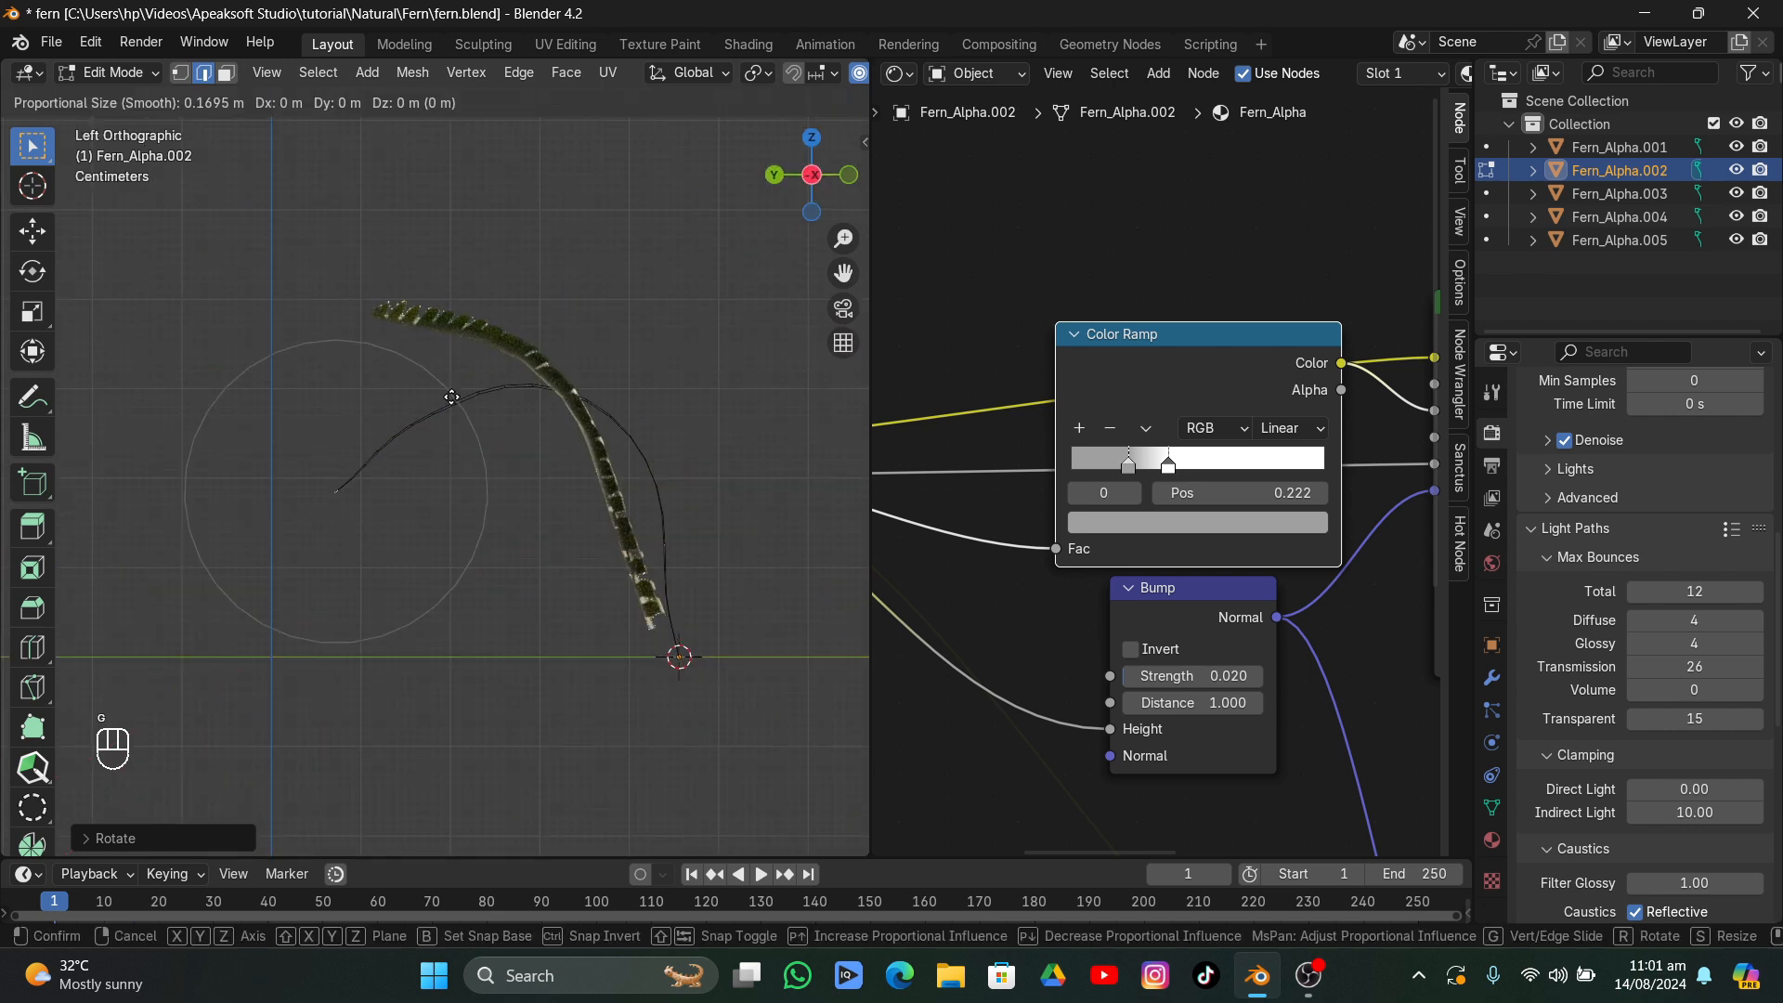
{"action": "scroll", "coordinate": [452, 397], "scroll_direction": "down", "scroll_amount": 12}
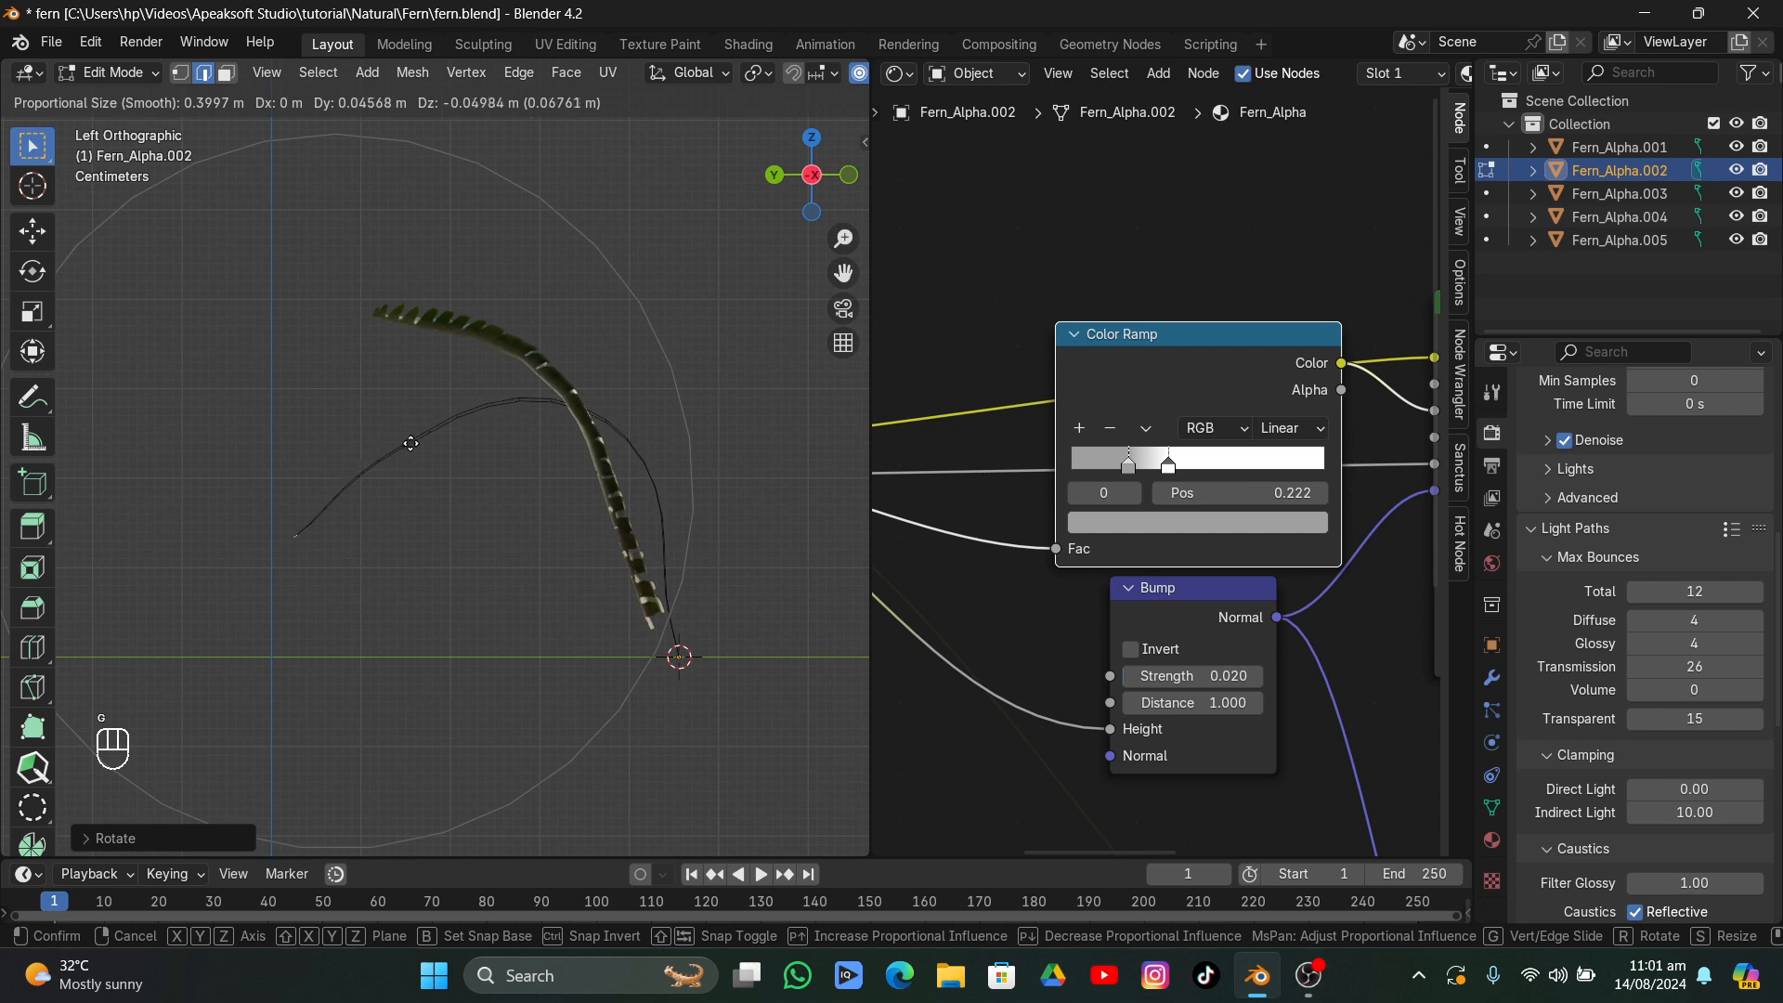
{"action": "scroll", "coordinate": [401, 486], "scroll_direction": "up", "scroll_amount": 3}
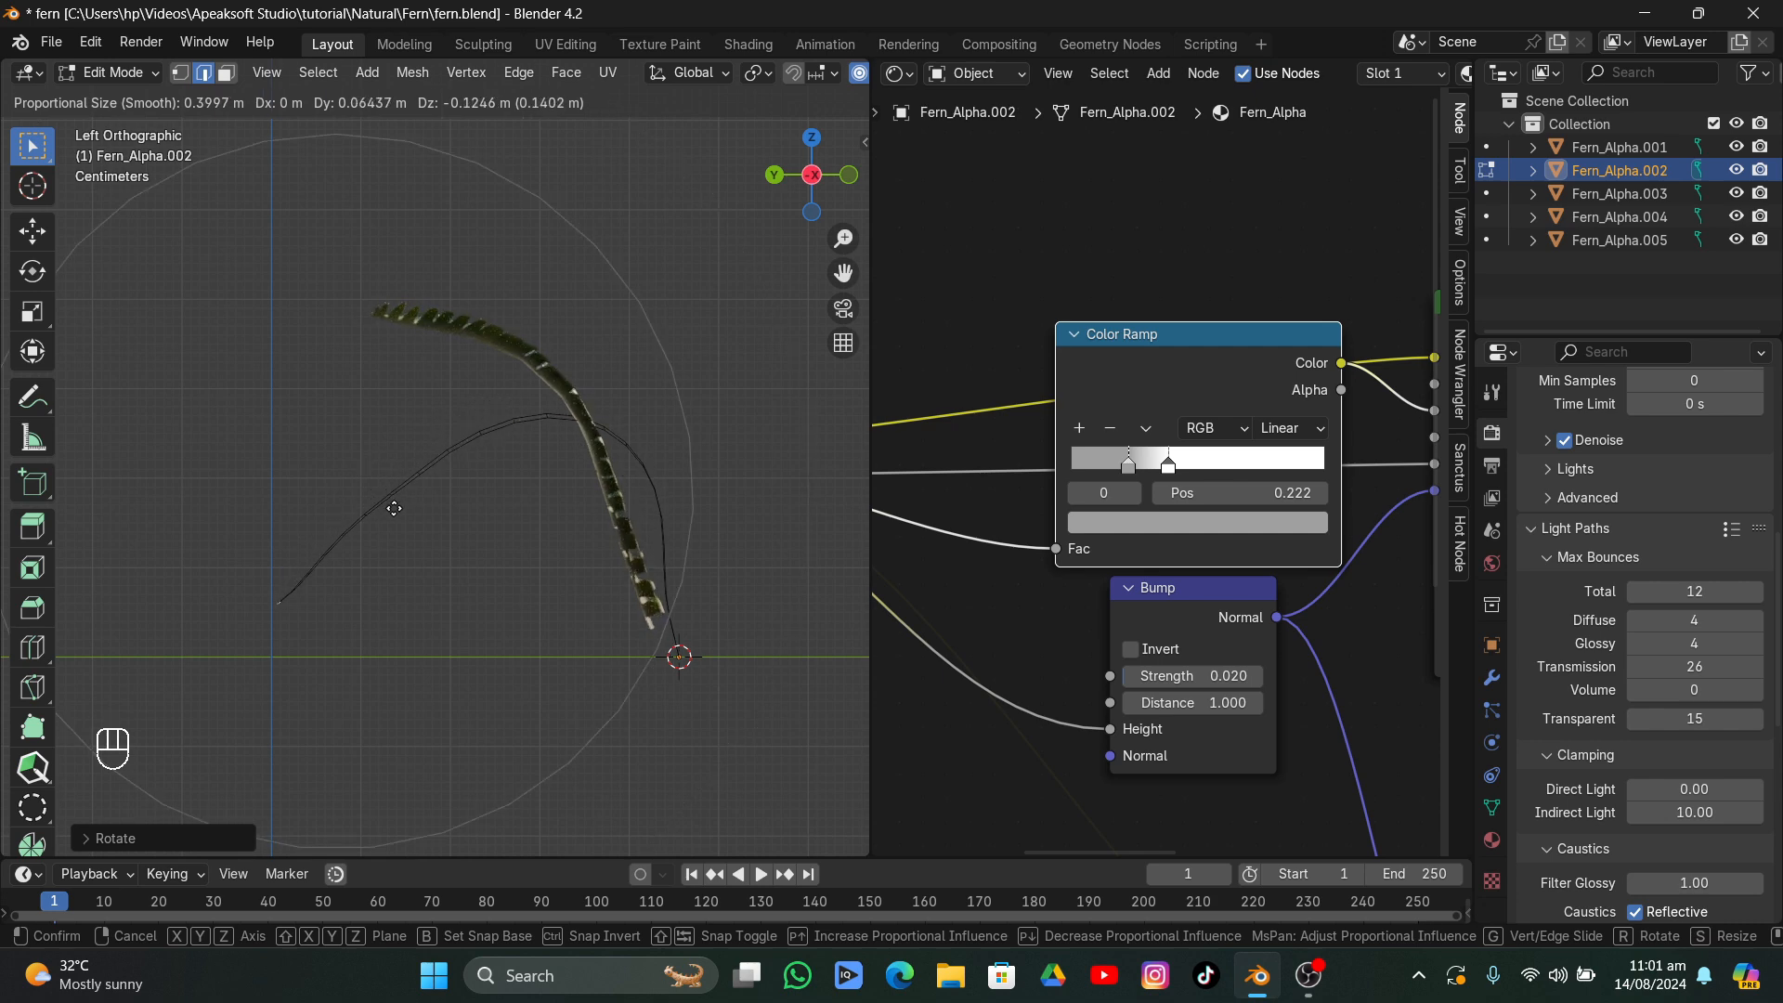
{"action": "left_click", "coordinate": [415, 518]}
- Add one lengthwise loop cut along the second frond's central stem, slid slightly to follow the stem
{"action": "middle_click_drag", "start_coordinate": [415, 518], "coordinate": [506, 518]}
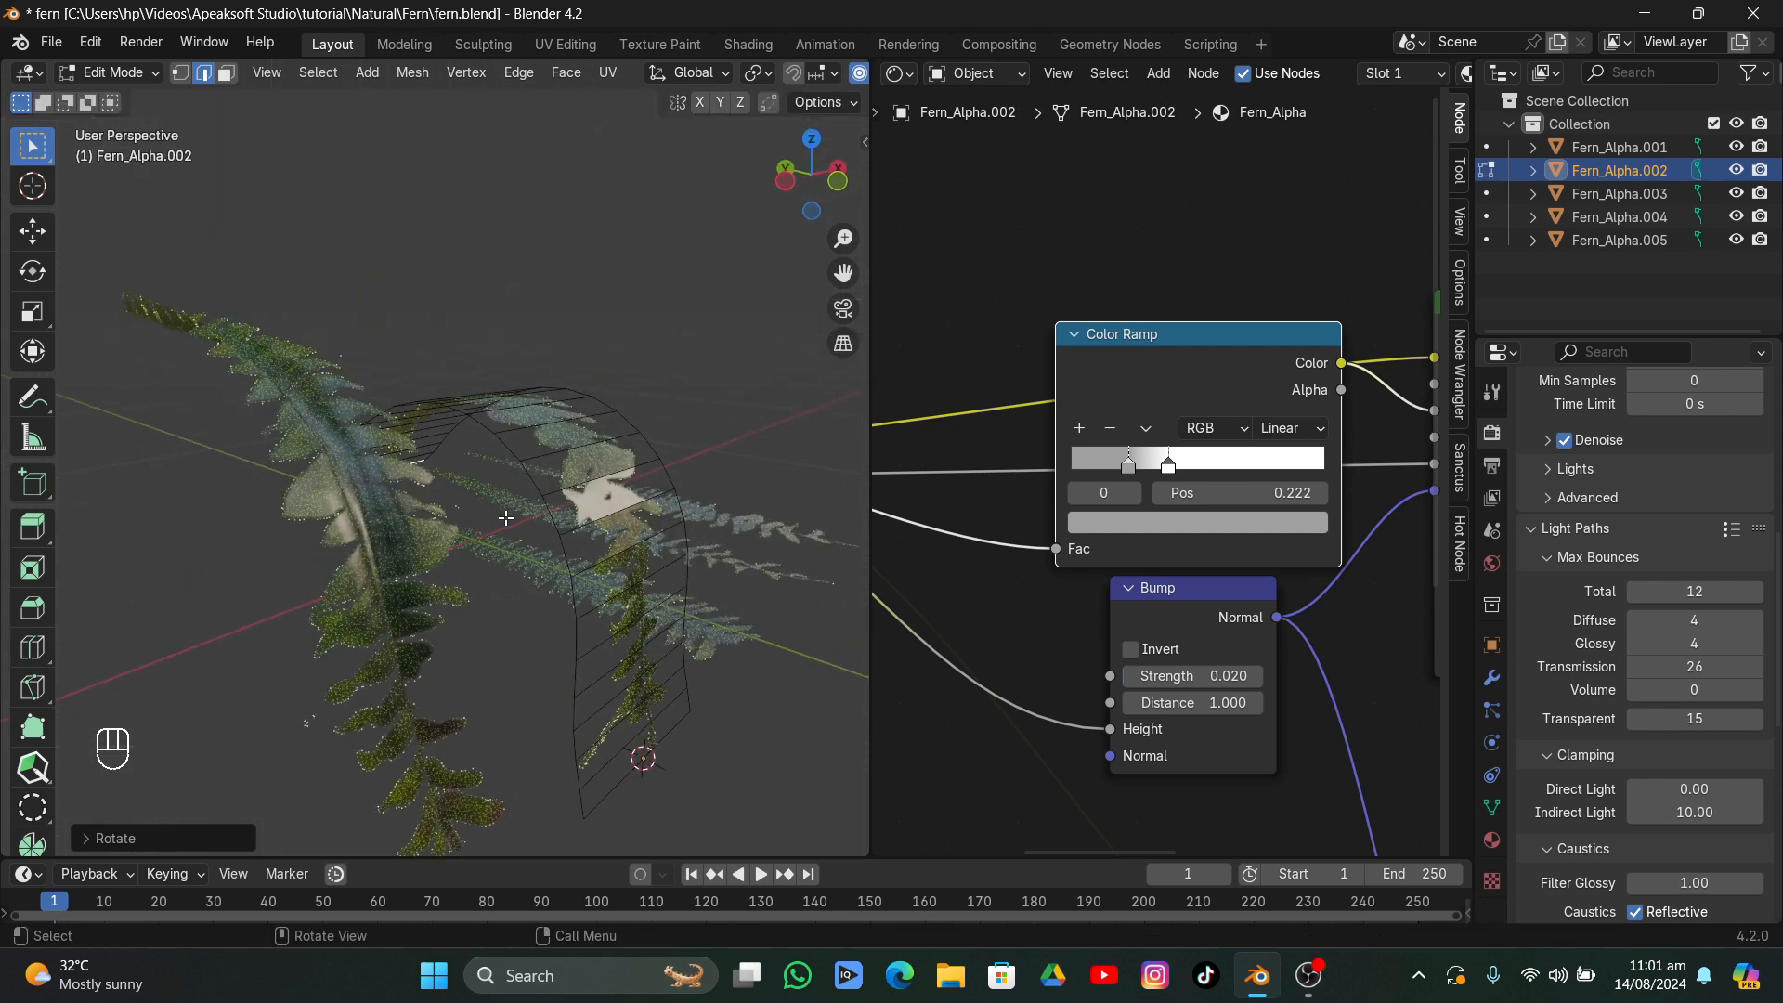
{"action": "middle_click_drag", "start_coordinate": [591, 470], "coordinate": [484, 517]}
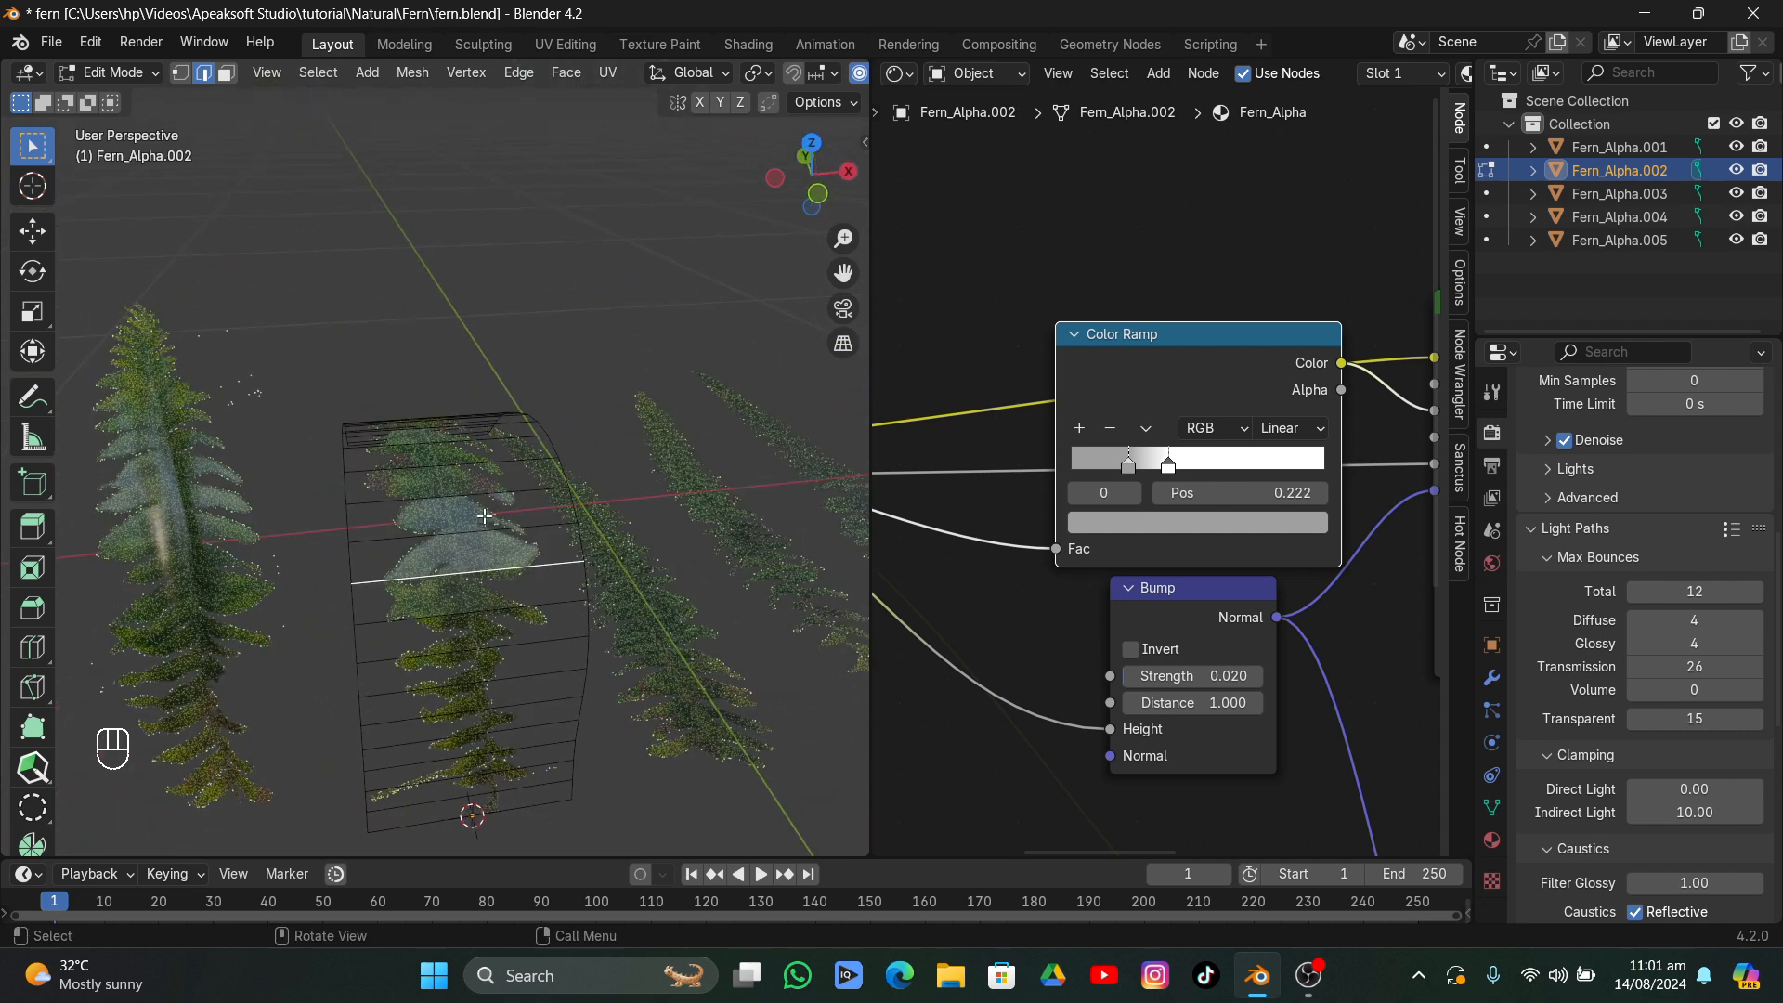
{"action": "key", "text": "ctrl"}
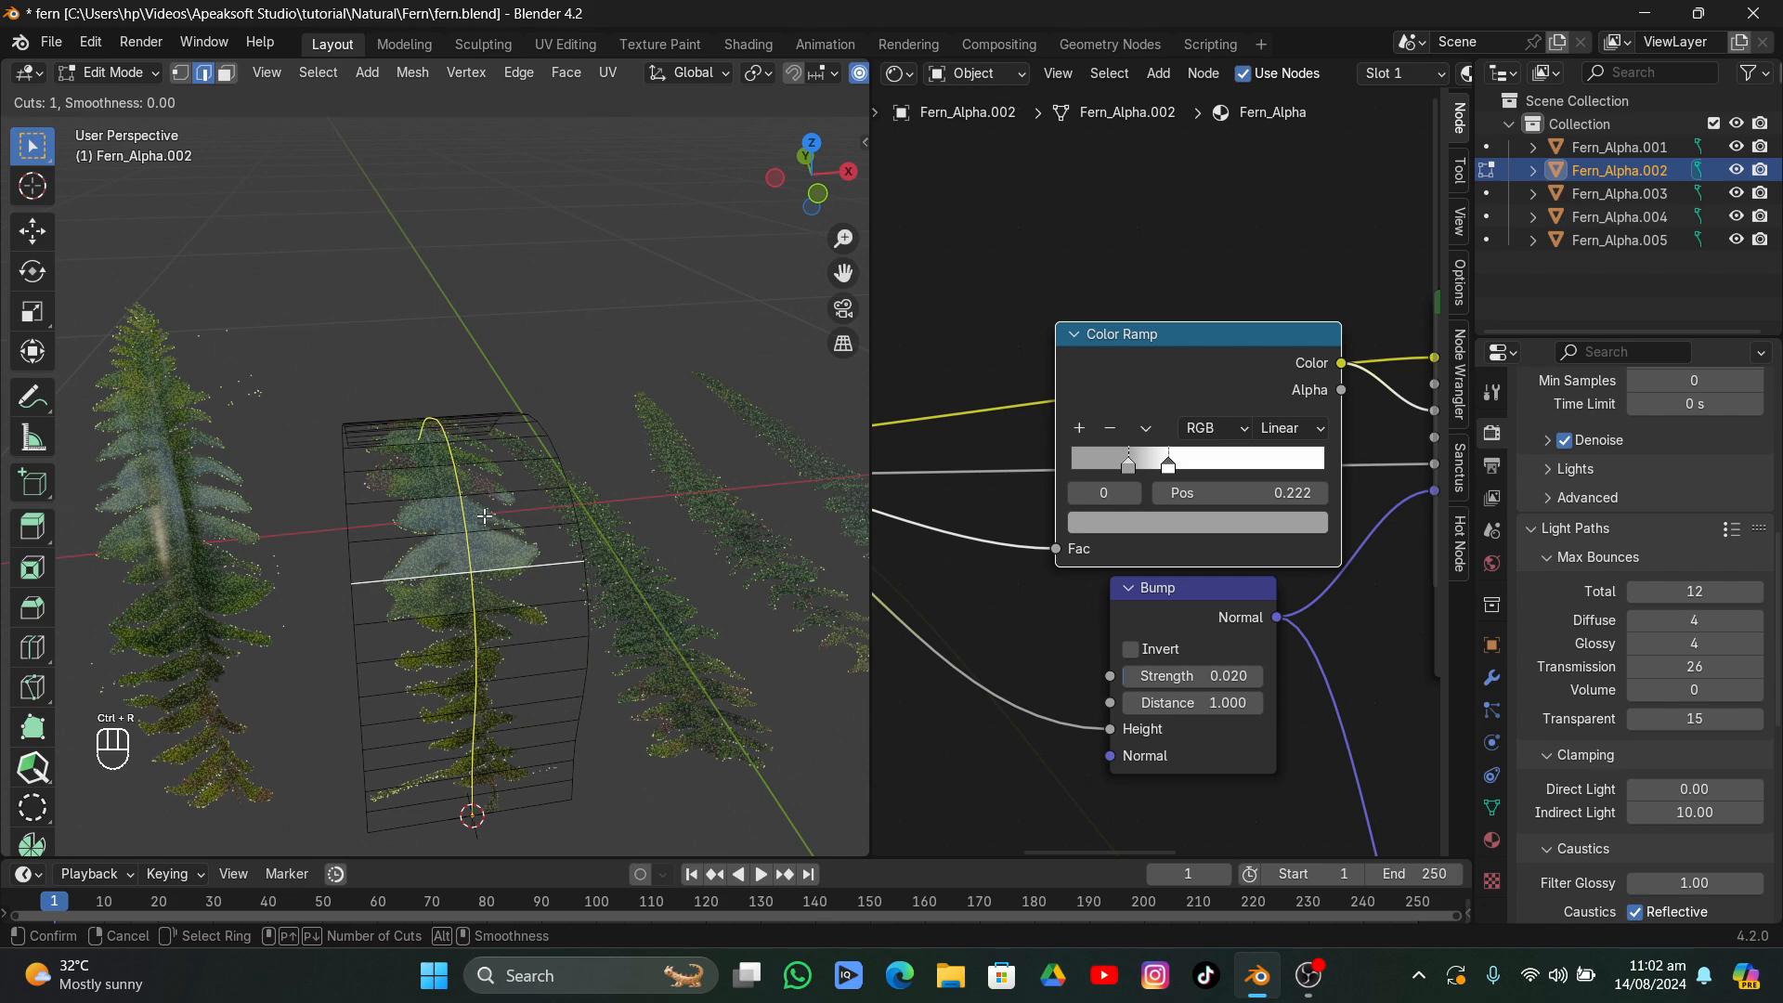
{"action": "left_click", "coordinate": [485, 515]}
{"action": "left_click", "coordinate": [472, 511]}
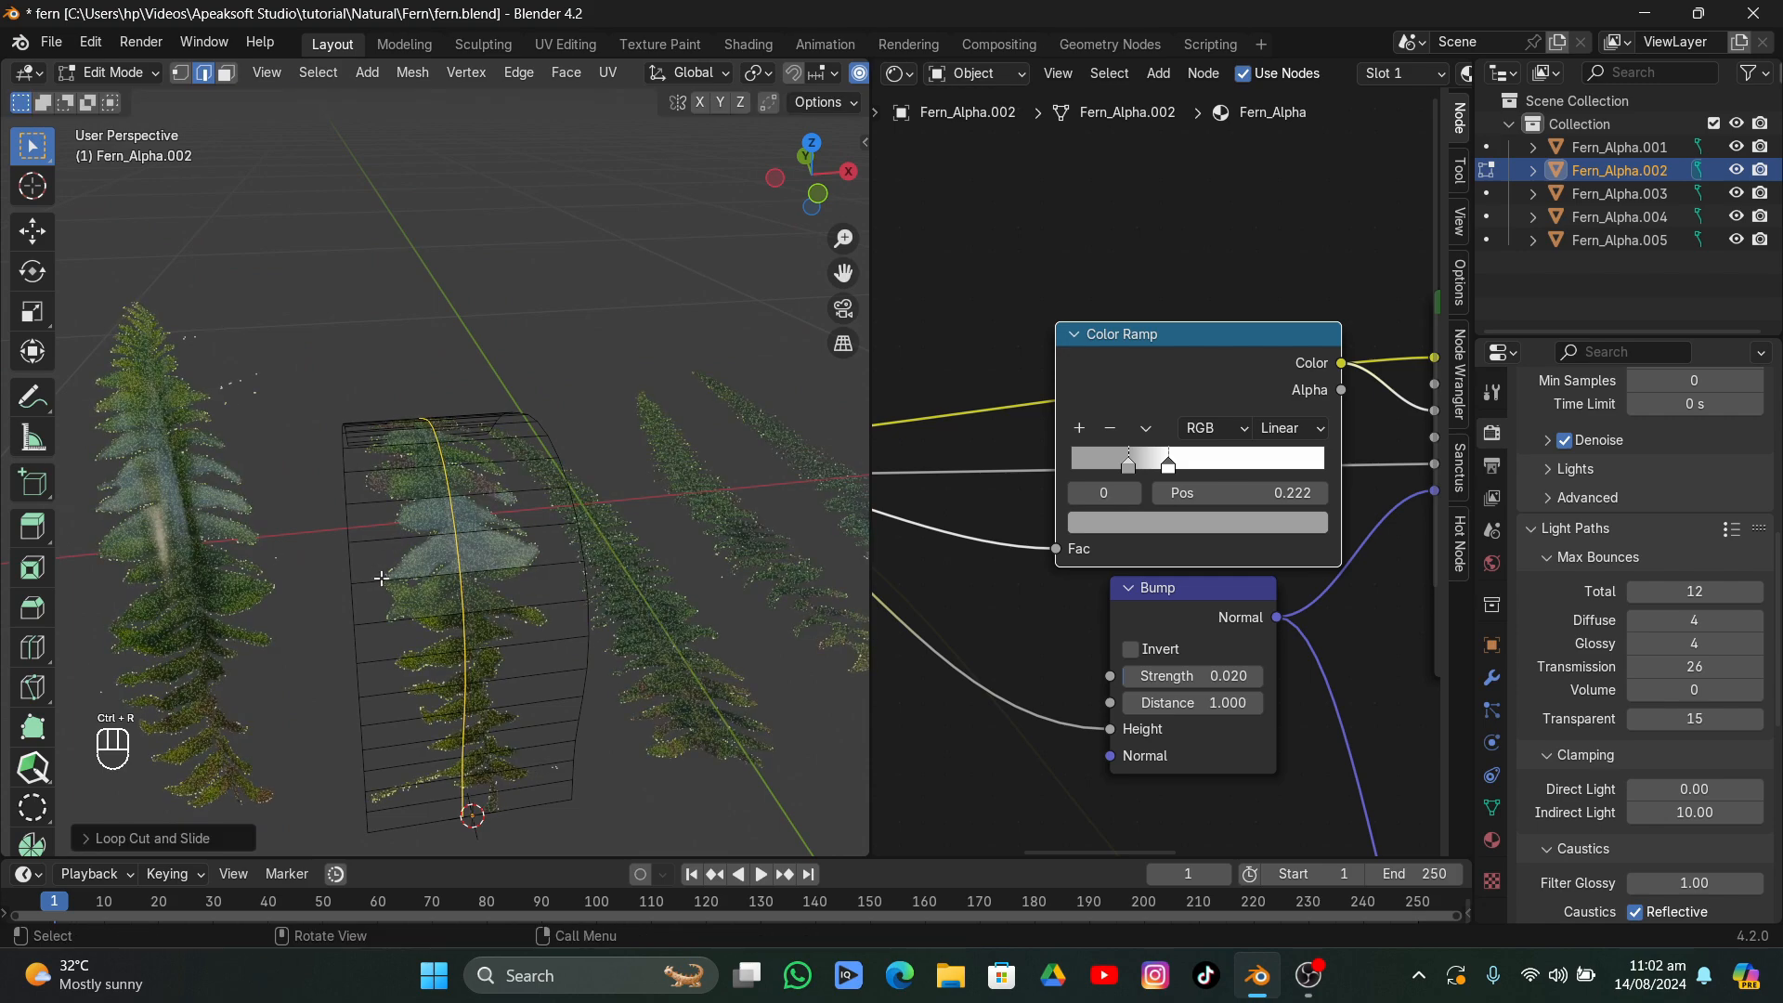
- Select both outer lengthwise edge loops of the second frond
{"action": "left_click", "coordinate": [346, 648]}
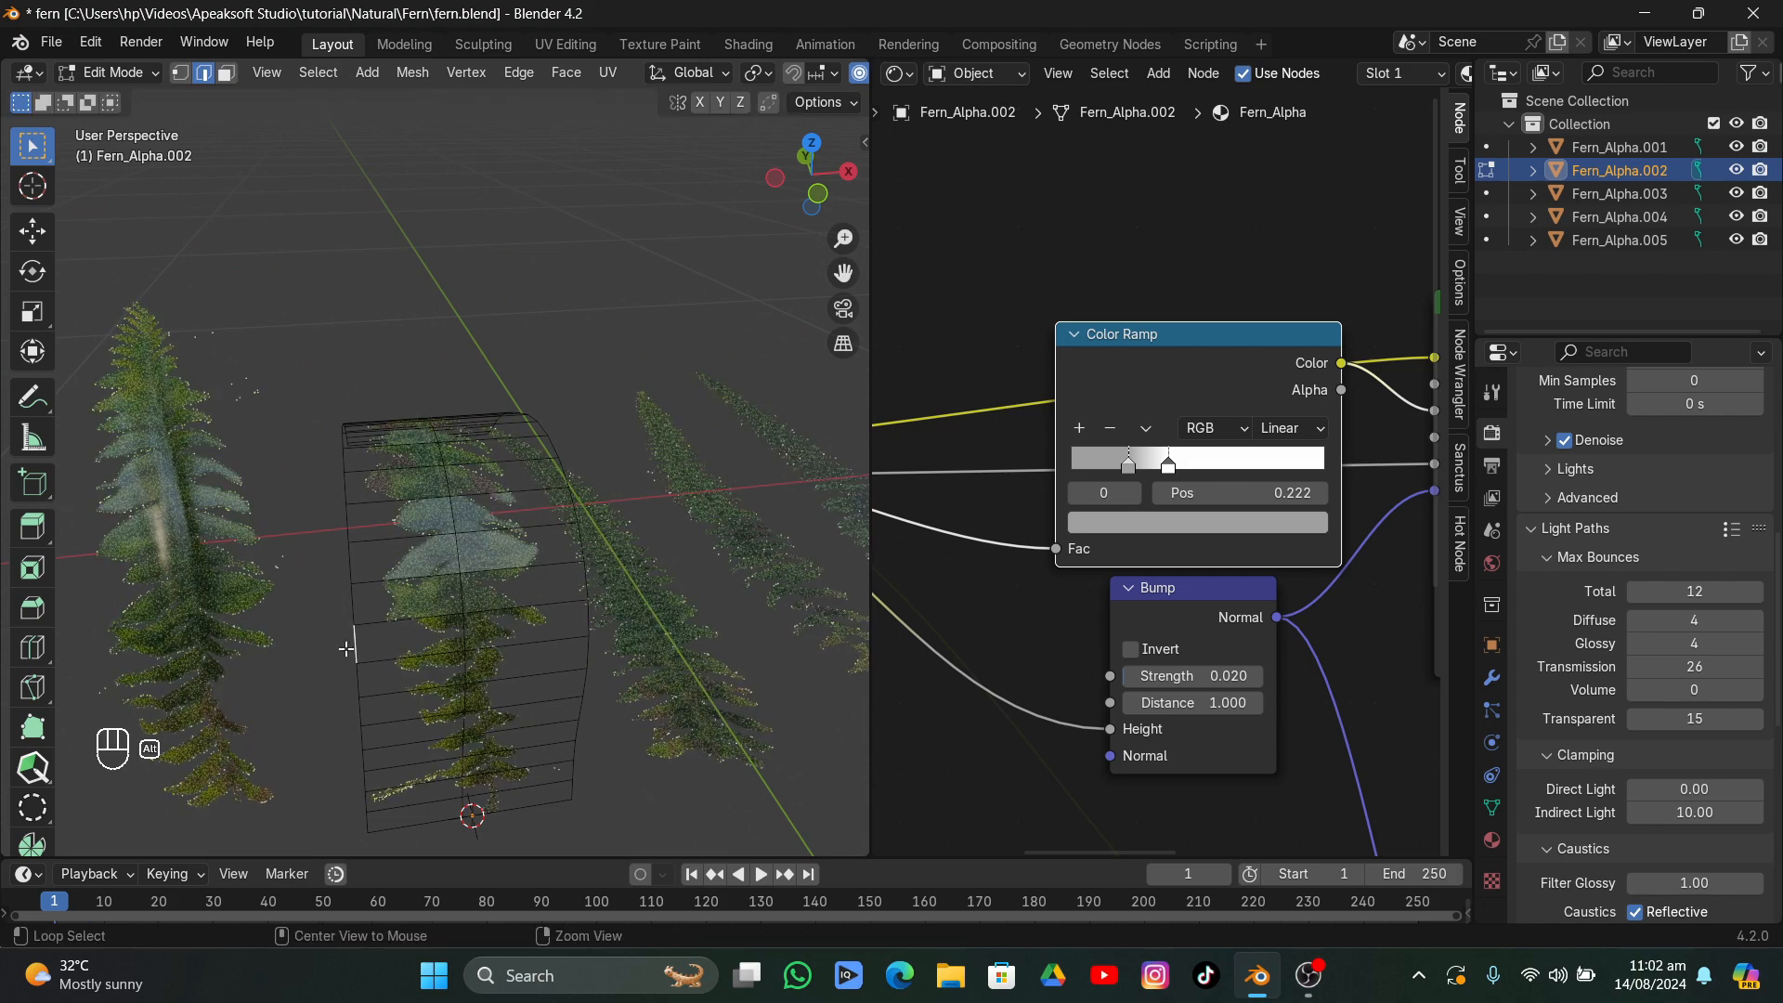
{"action": "left_click", "coordinate": [346, 648], "text": "alt"}
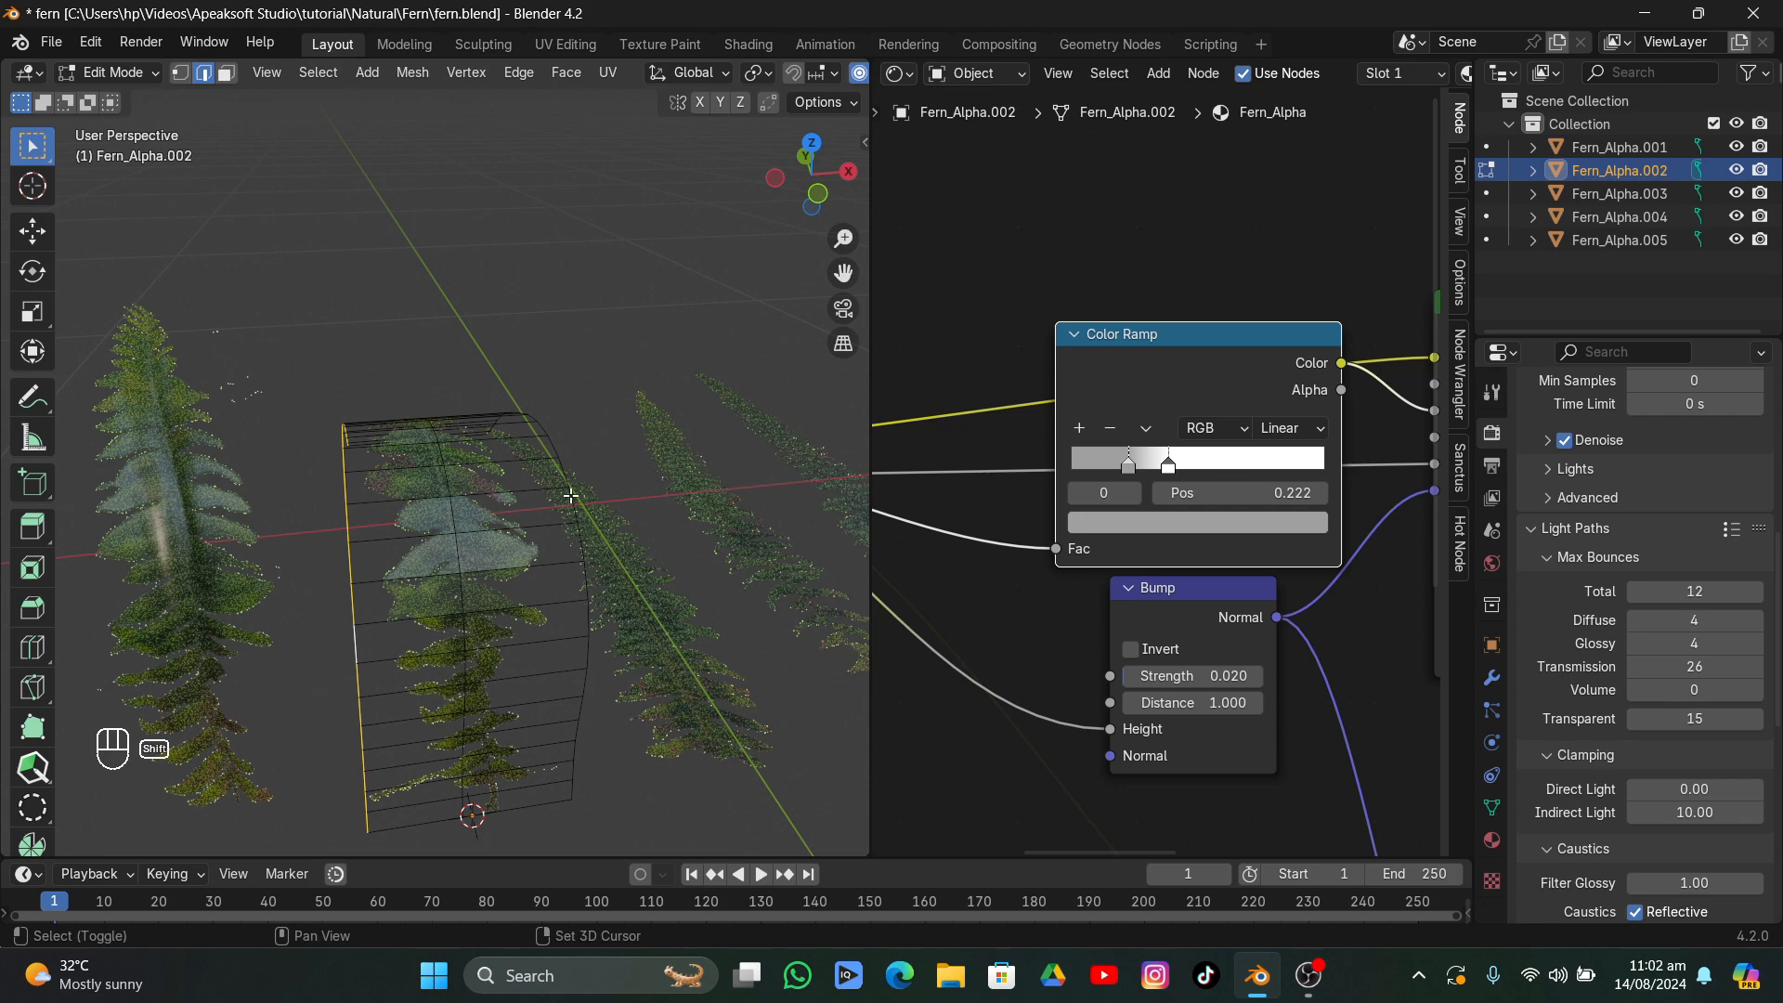
{"action": "left_click", "coordinate": [570, 496], "text": "alt+shift"}
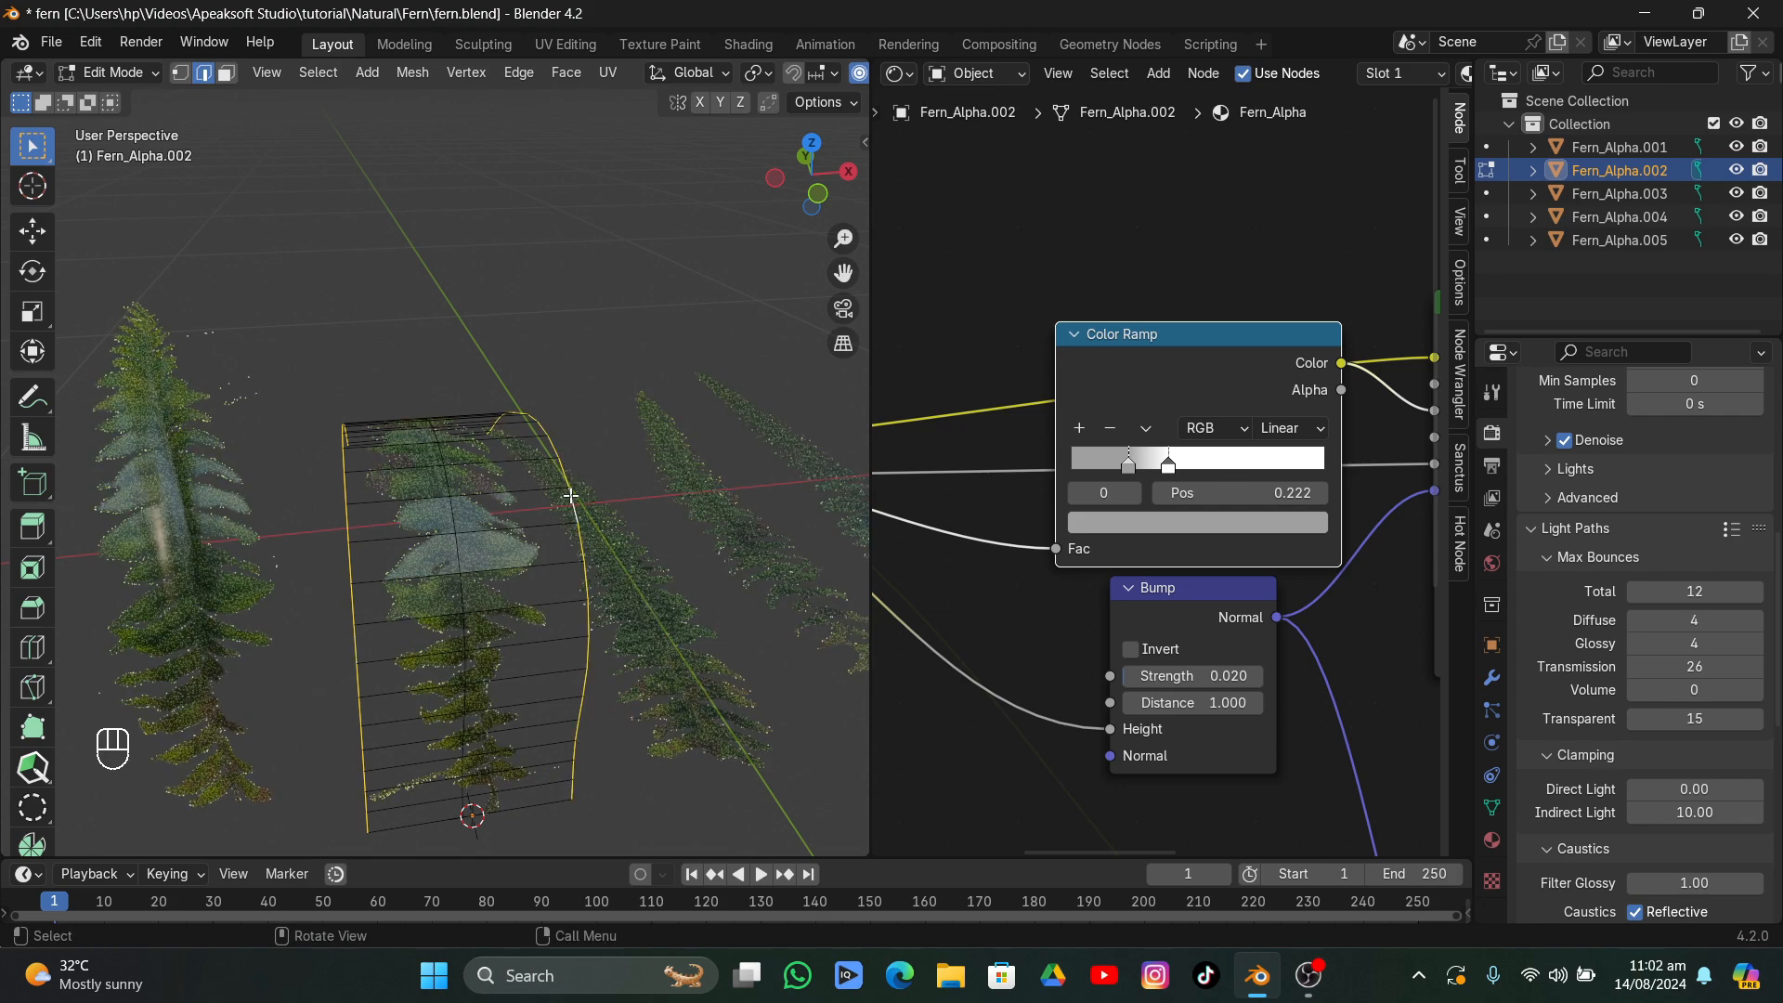
{"action": "key", "text": "g"}
{"action": "key", "text": "z"}
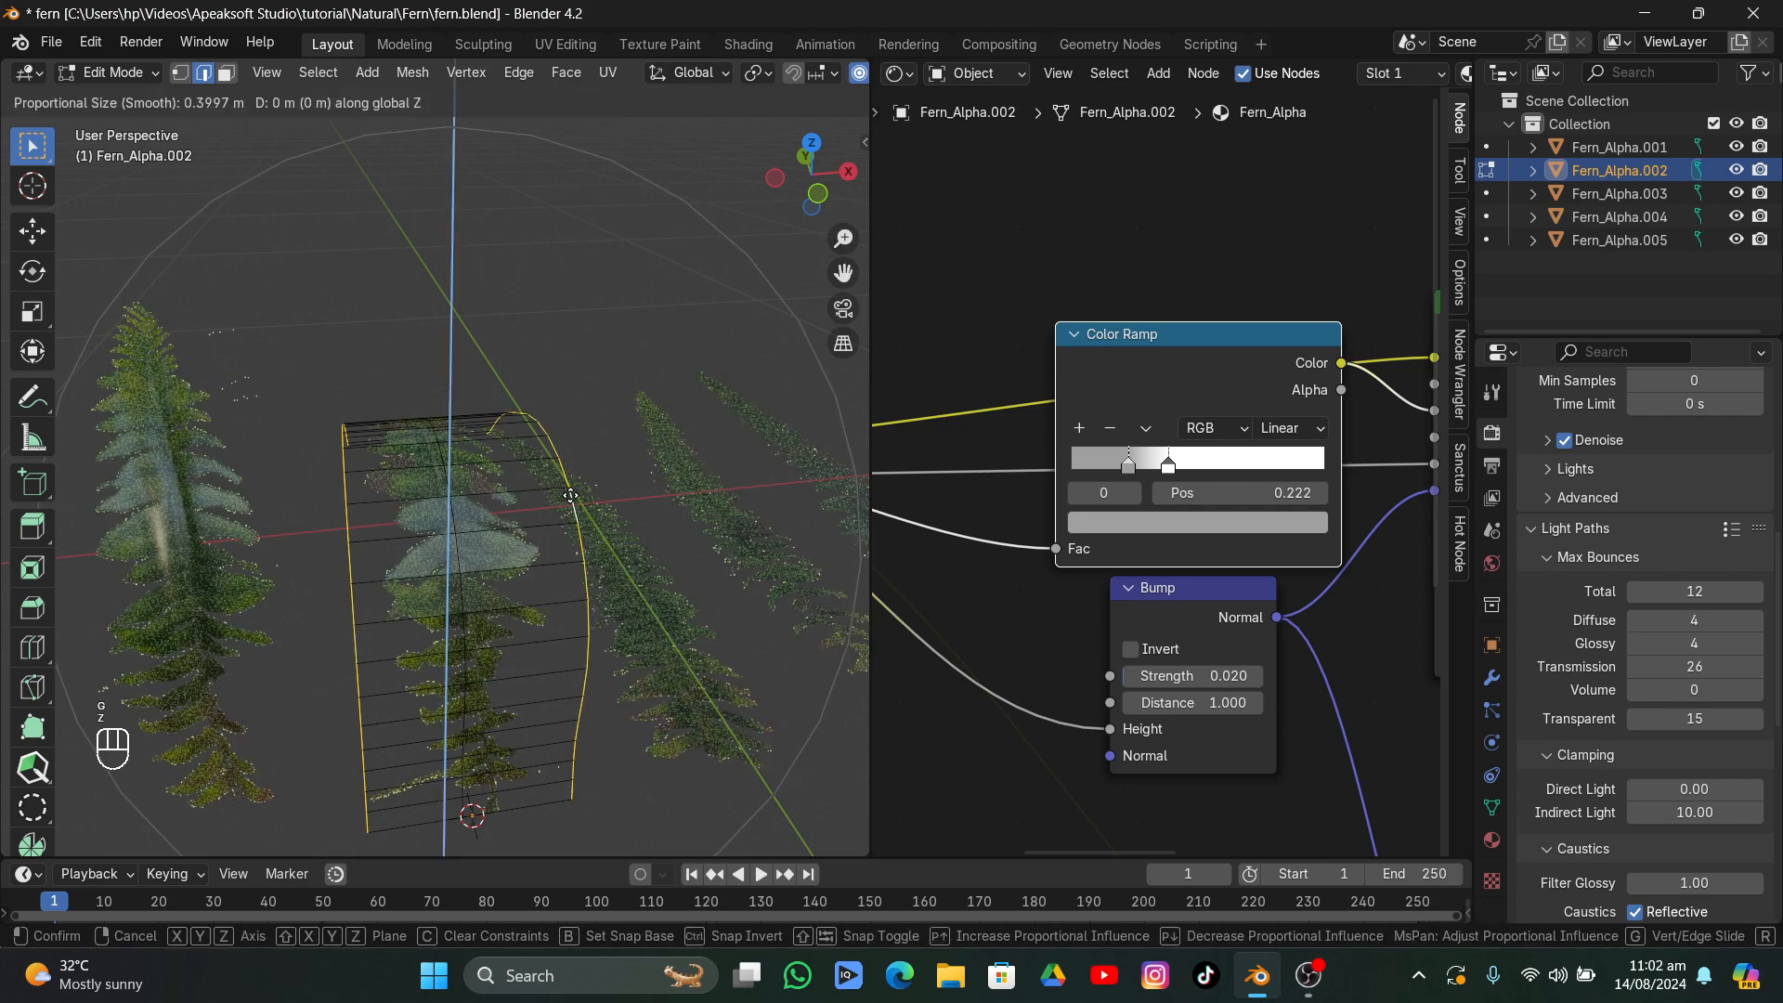
{"action": "right_click", "coordinate": [570, 496]}
- Turn off proportional editing and raise the two outer edge loops along global Z to fold the frond into a shallow V
{"action": "left_click", "coordinate": [859, 72]}
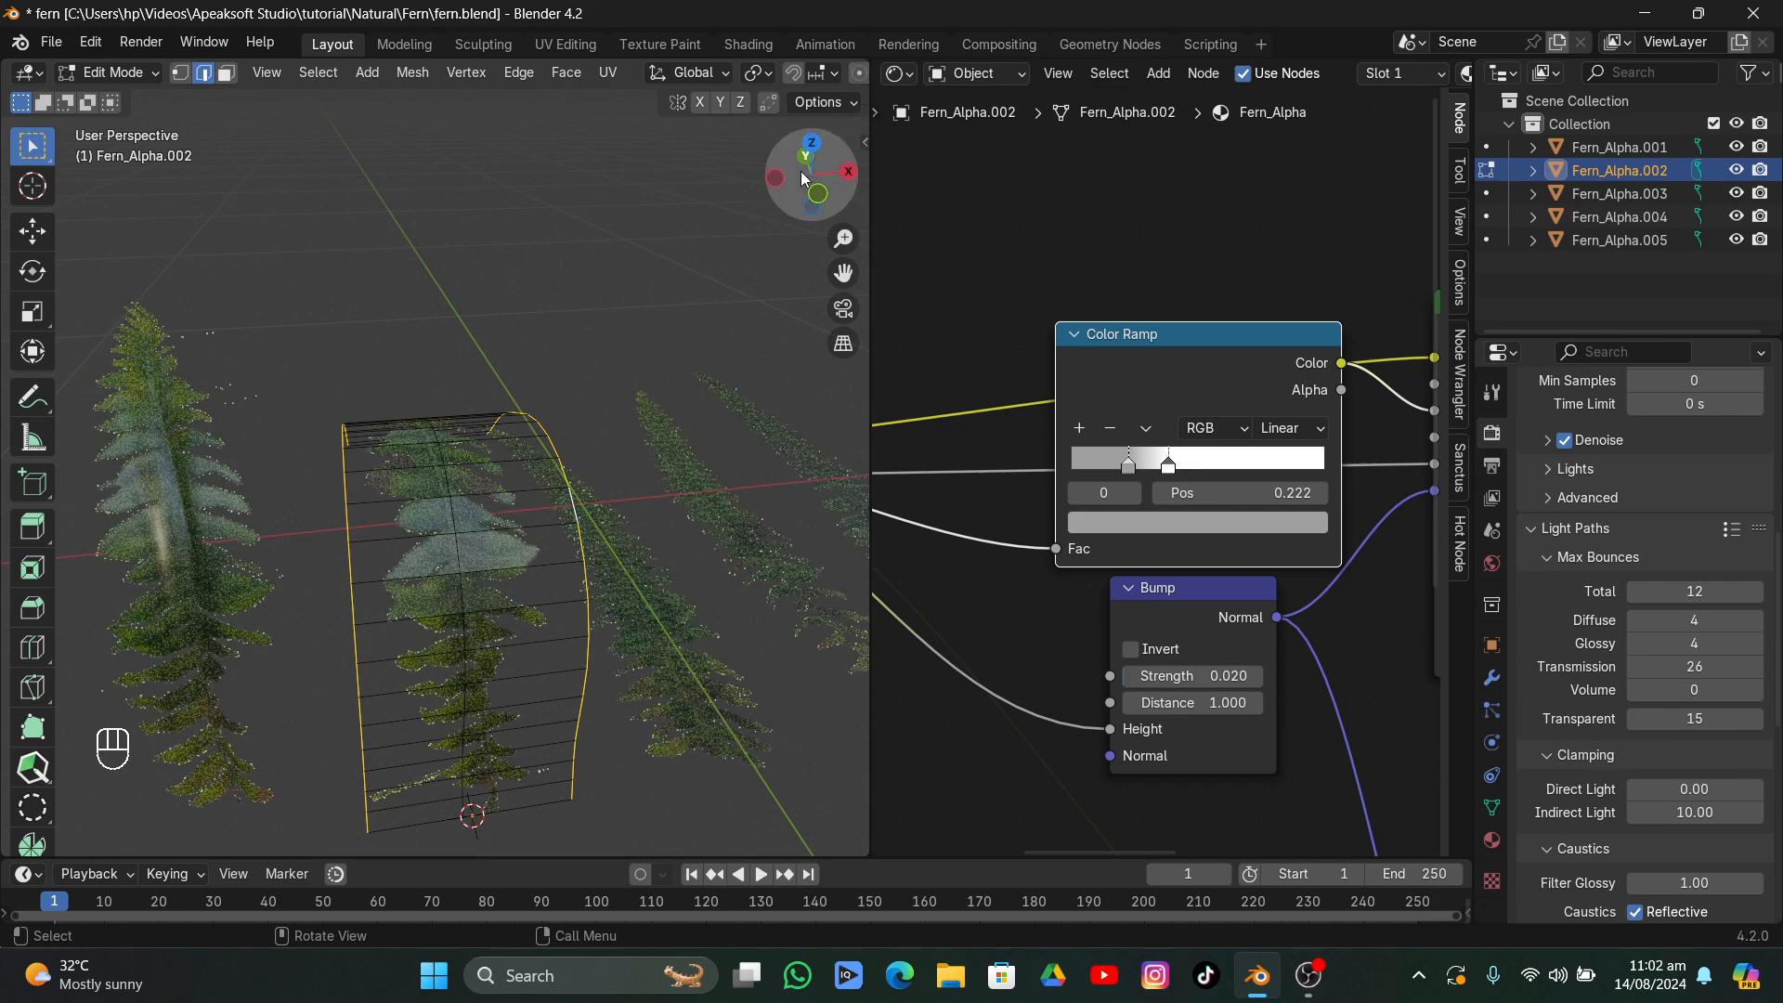
{"action": "key", "text": "g"}
{"action": "key", "text": "z"}
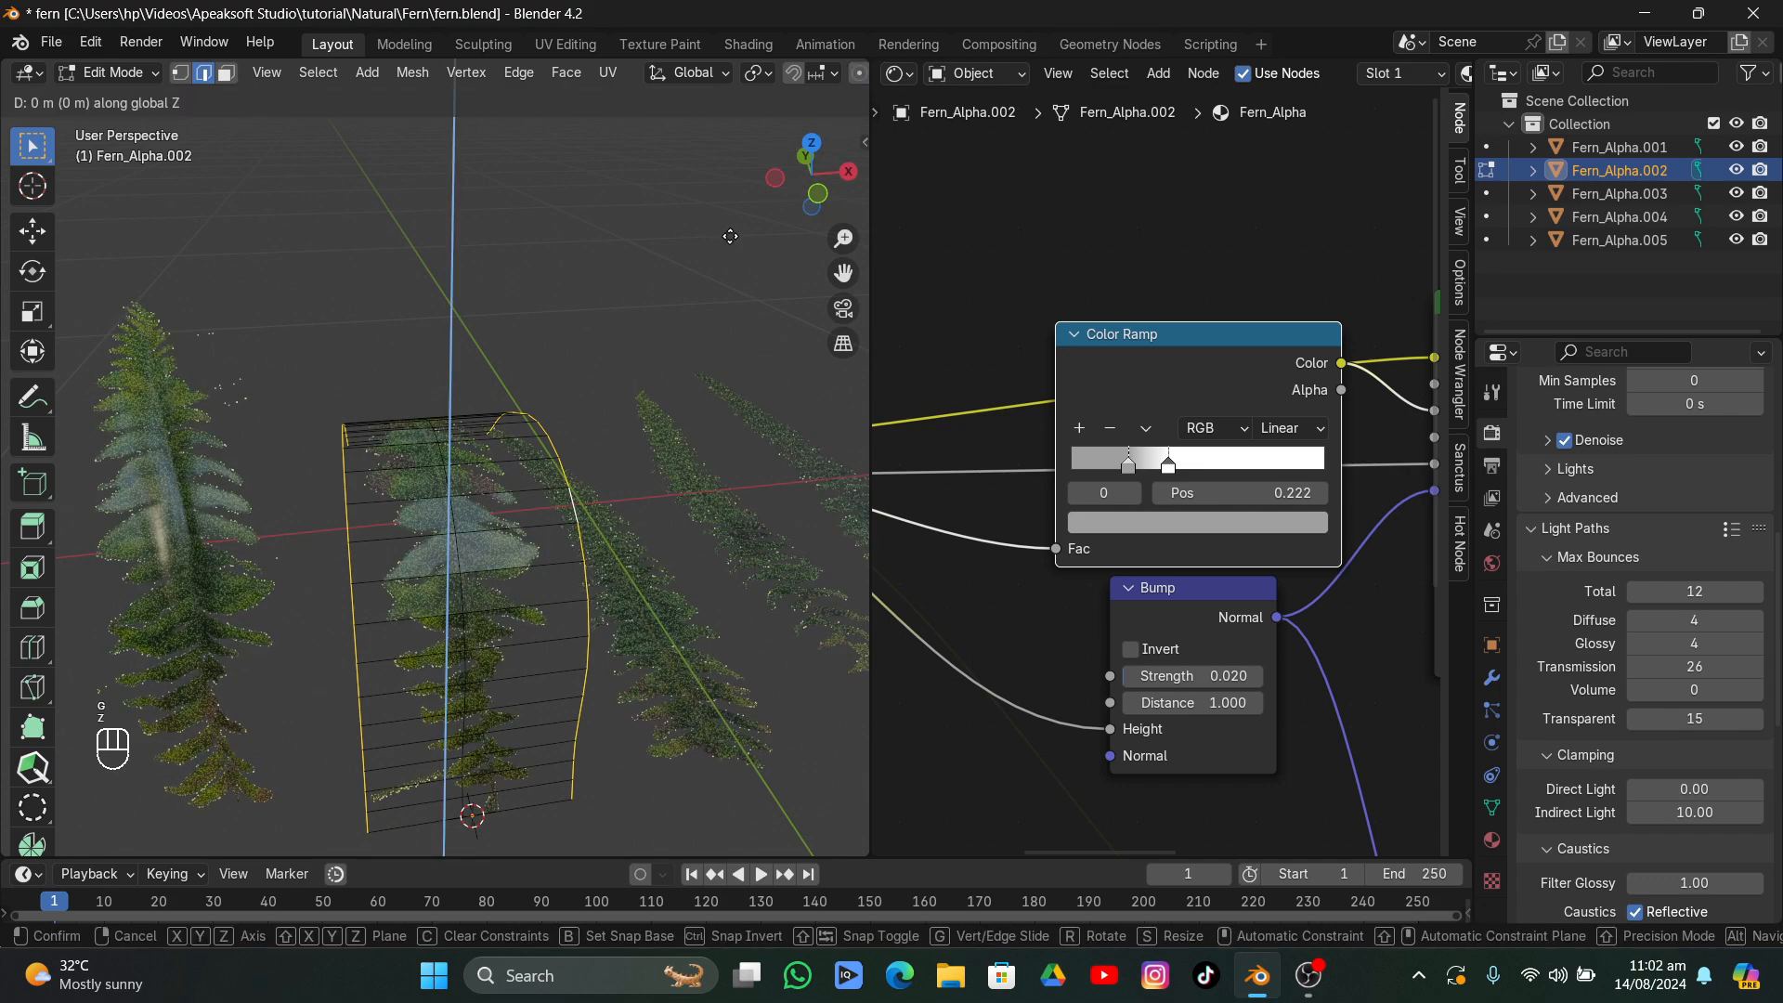
{"action": "left_click", "coordinate": [693, 202]}
- Return to Object Mode and apply Shade Smooth to the second frond
{"action": "middle_click_drag", "start_coordinate": [694, 201], "coordinate": [694, 202]}
{"action": "key", "text": "Tab"}
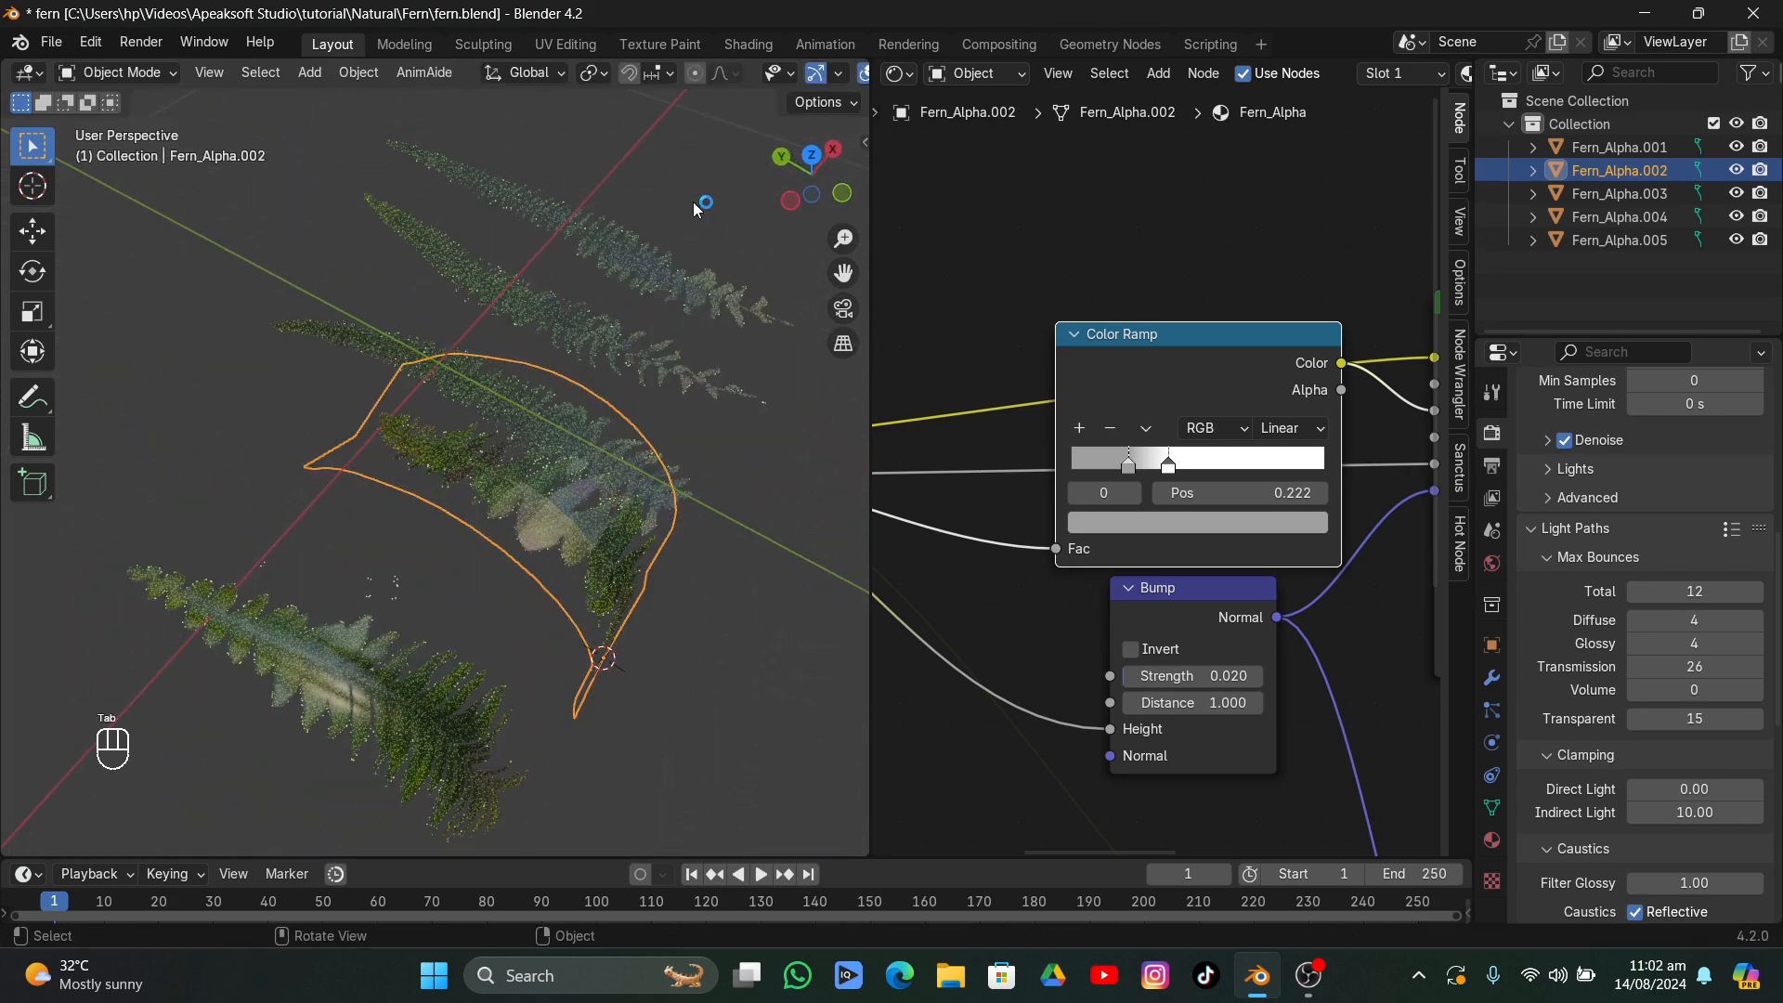
{"action": "right_click", "coordinate": [639, 197]}
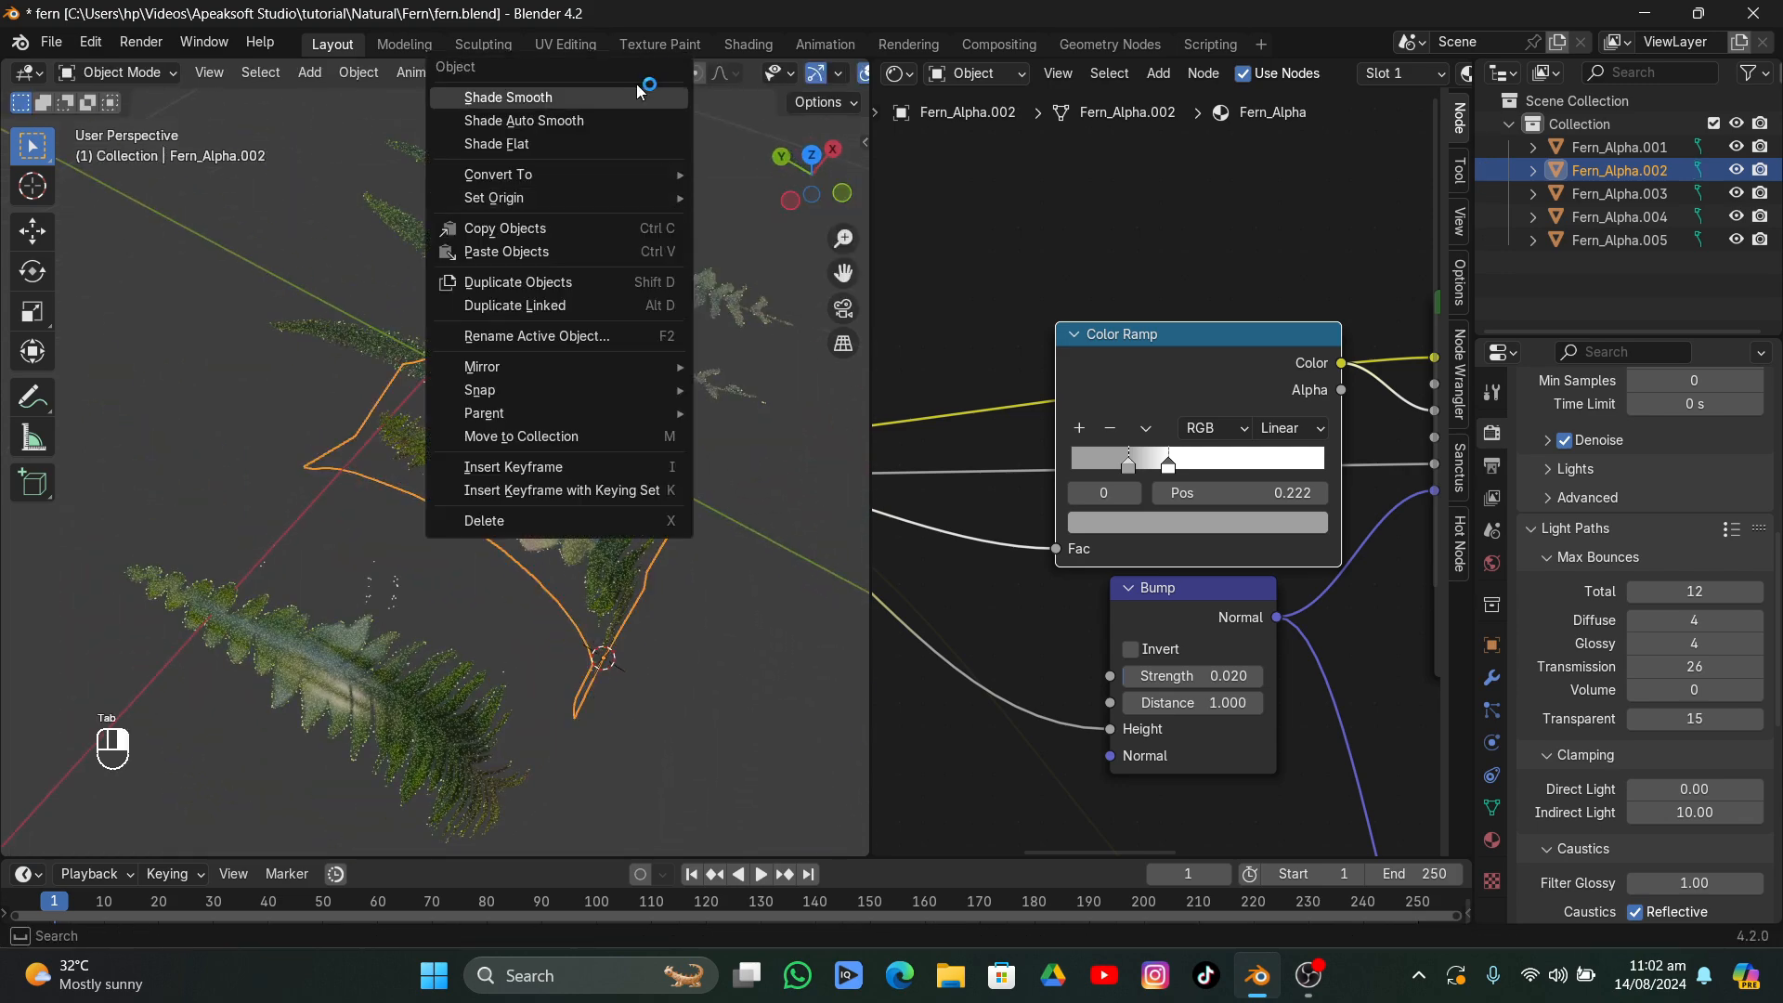
{"action": "left_click", "coordinate": [508, 98]}
{"action": "middle_click_drag", "start_coordinate": [784, 359], "coordinate": [647, 301]}
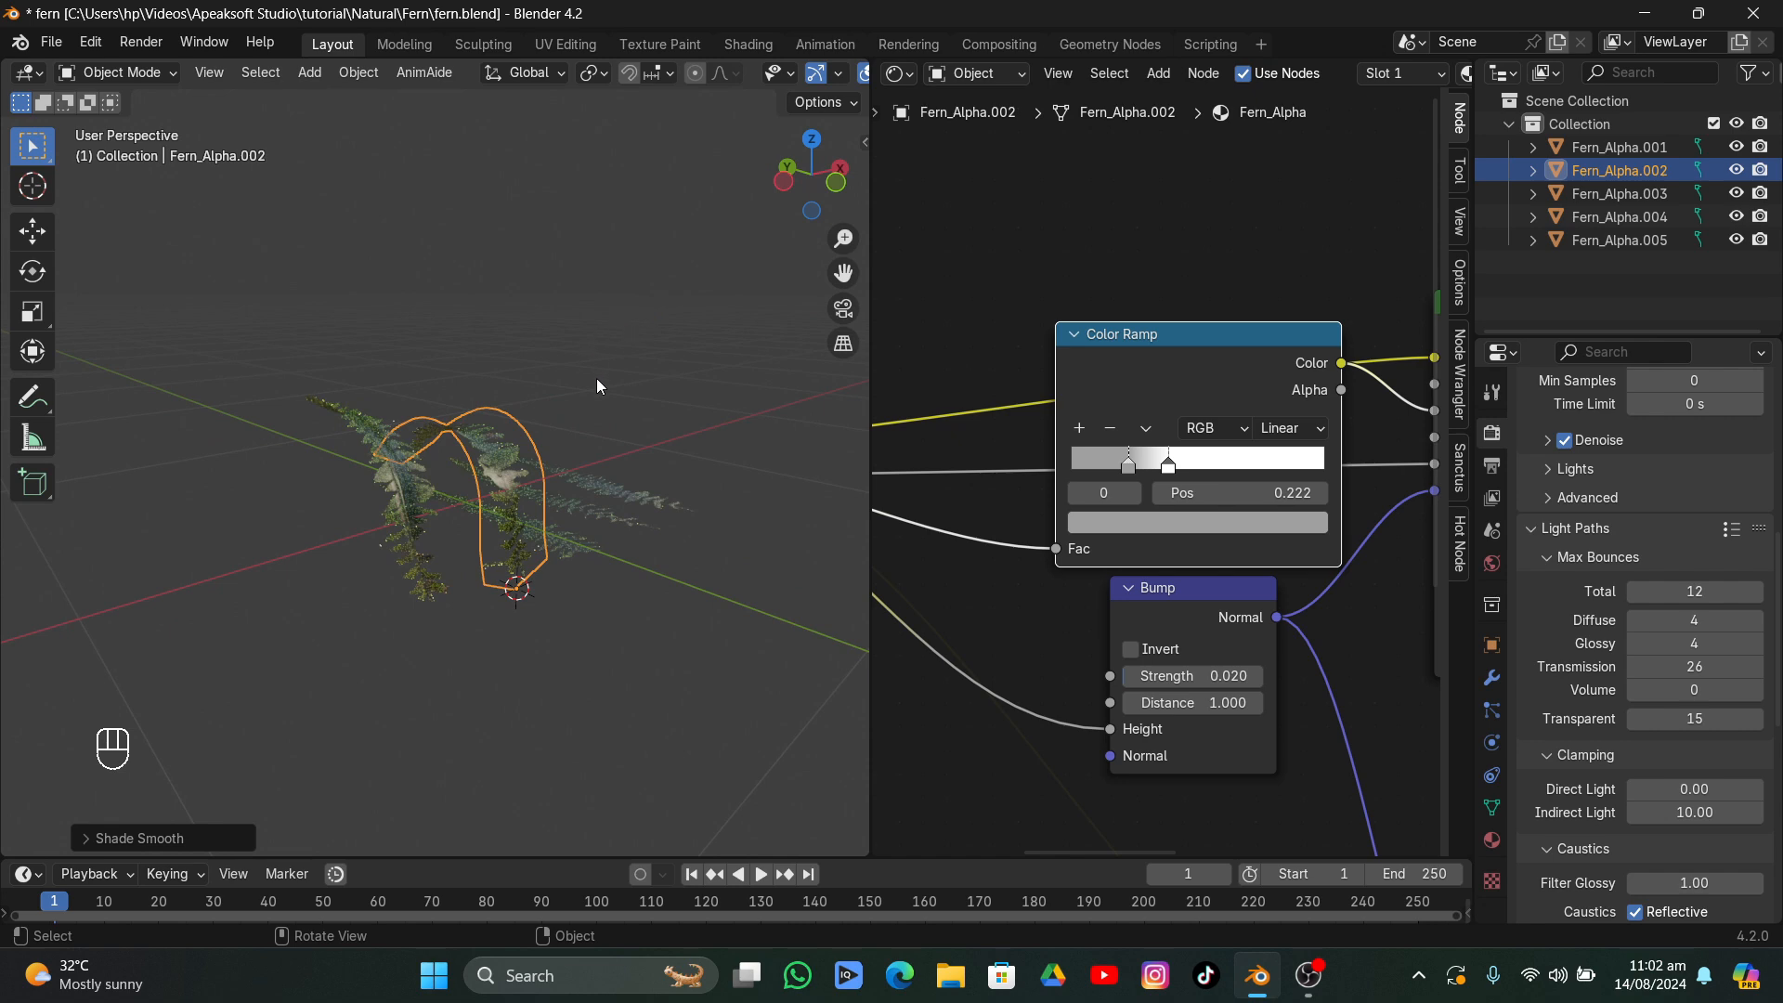
- Enter Edit Mode on the second frond and switch to wireframe display in the left orthographic view
{"action": "left_click", "coordinate": [90, 42]}
{"action": "left_click", "coordinate": [107, 72]}
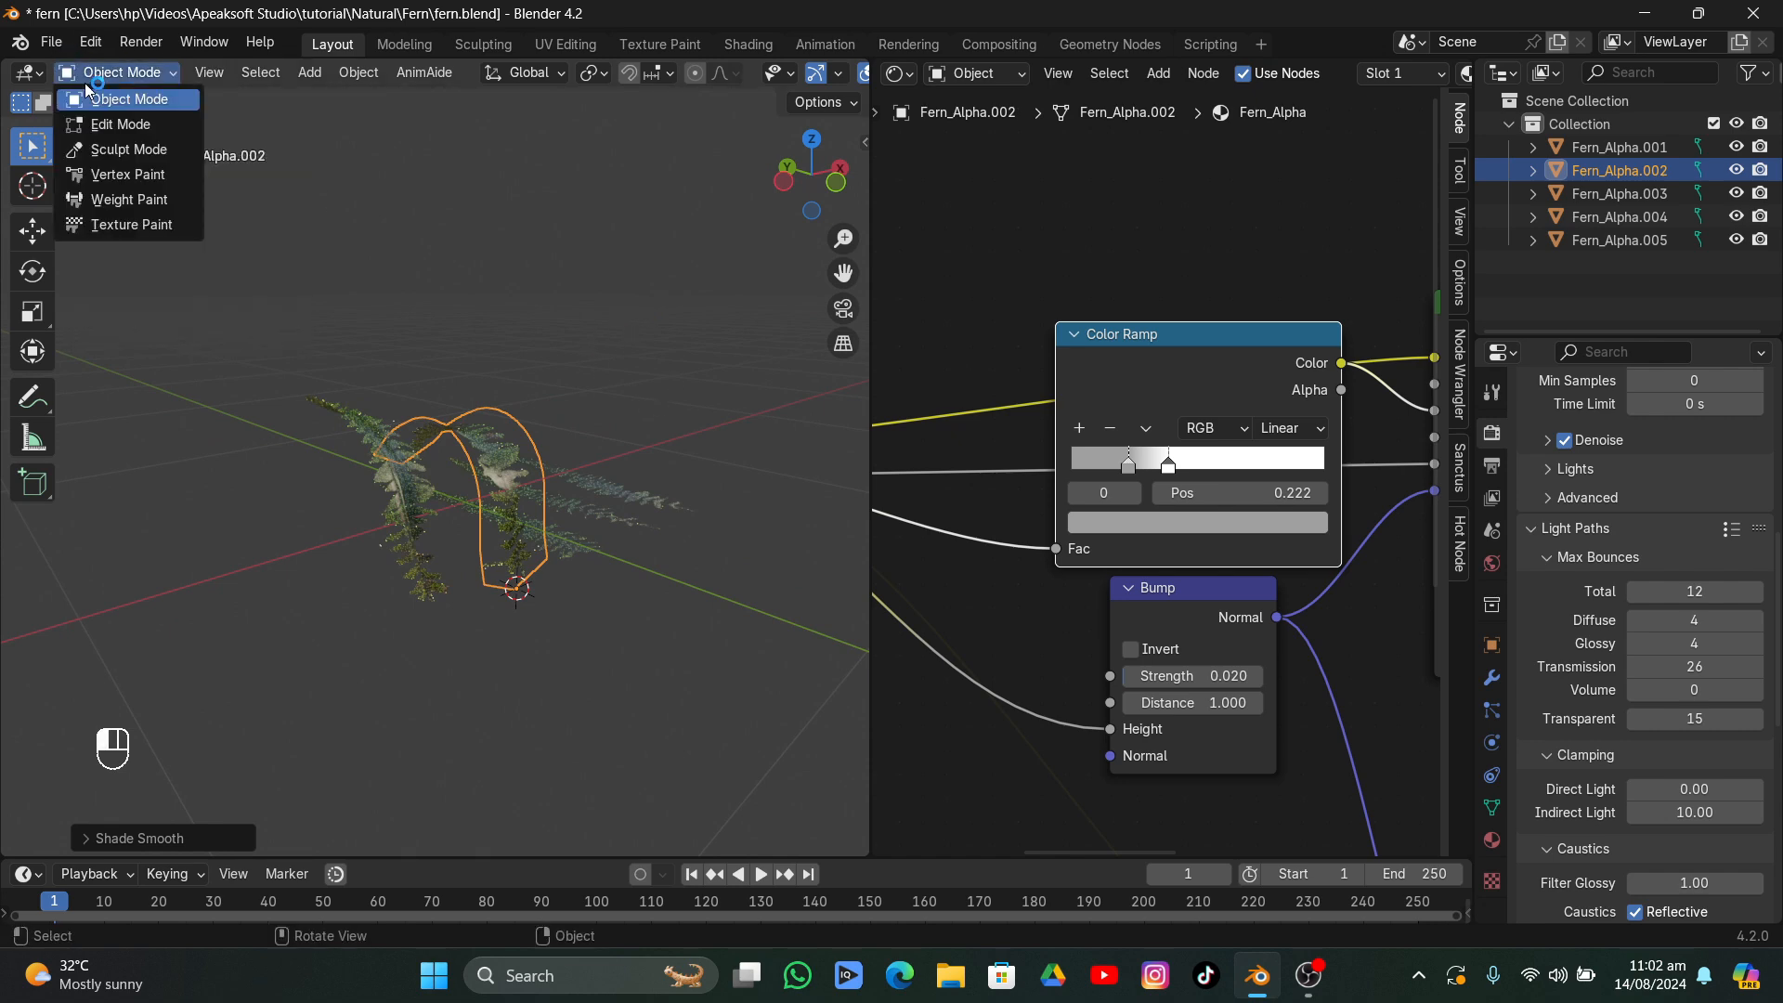
{"action": "left_click", "coordinate": [102, 122]}
{"action": "middle_click_drag", "start_coordinate": [477, 384], "coordinate": [831, 183]}
{"action": "scroll", "coordinate": [392, 429], "scroll_direction": "up", "scroll_amount": 4}
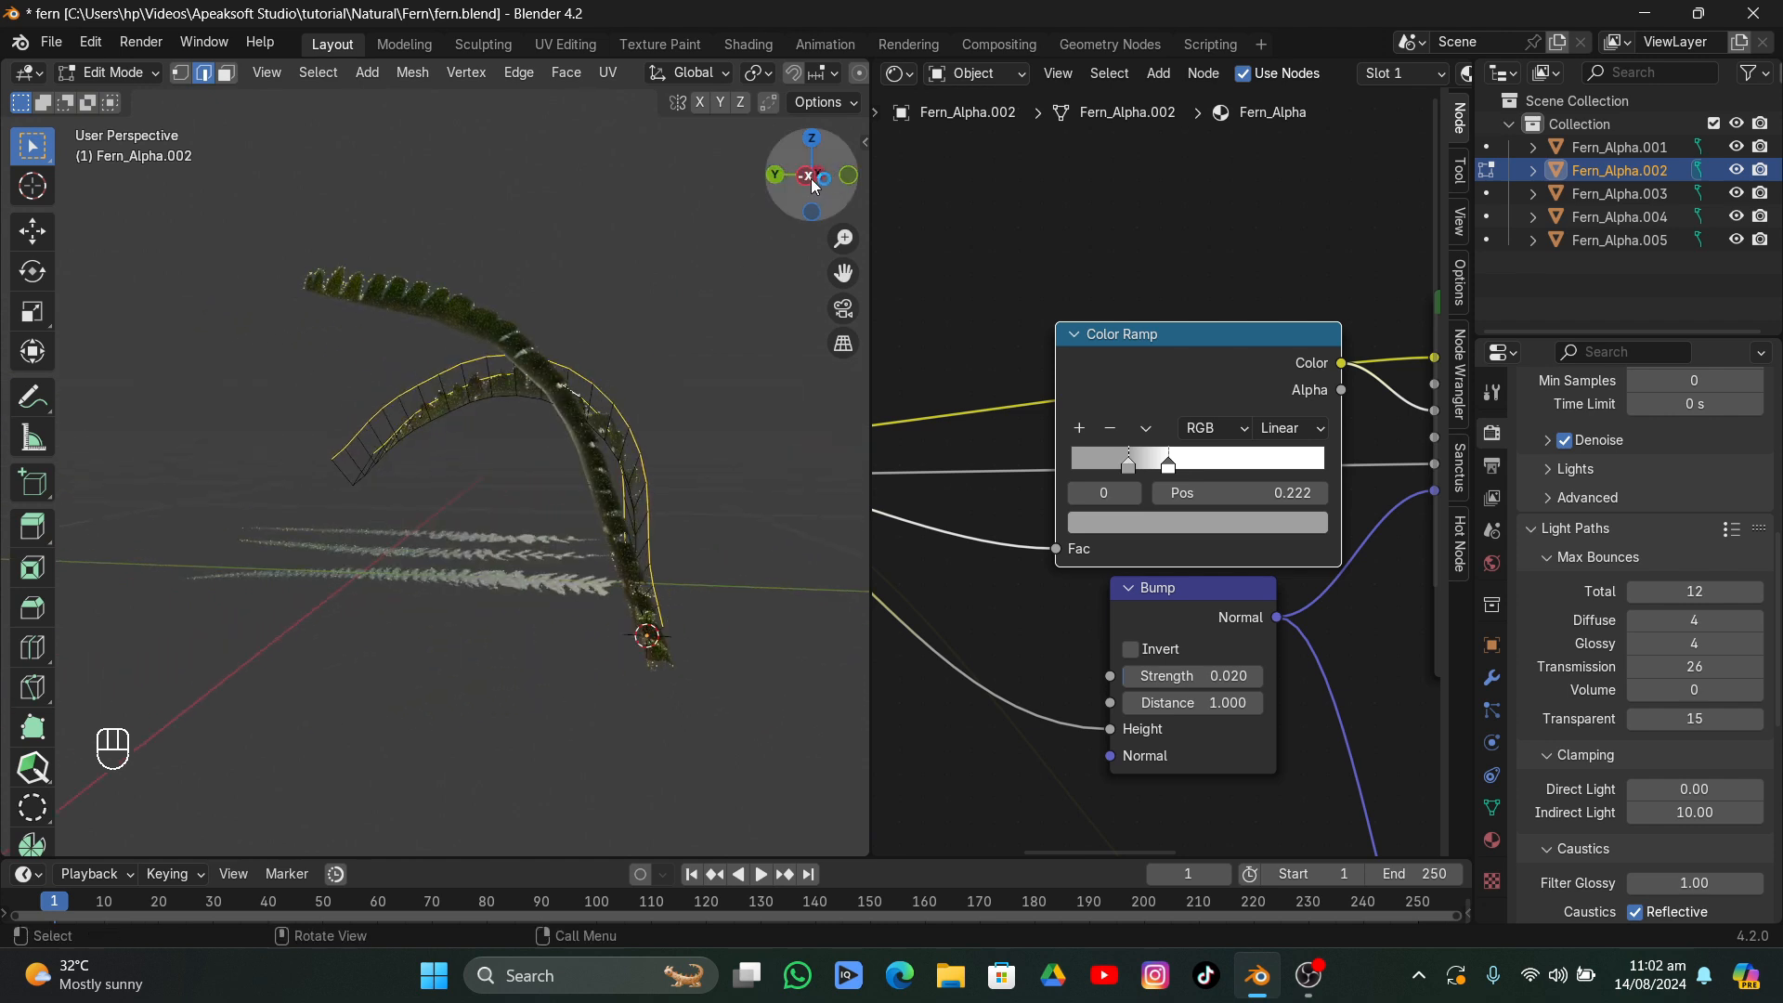
{"action": "left_click", "coordinate": [810, 179]}
{"action": "scroll", "coordinate": [780, 74], "scroll_direction": "down", "scroll_amount": 5}
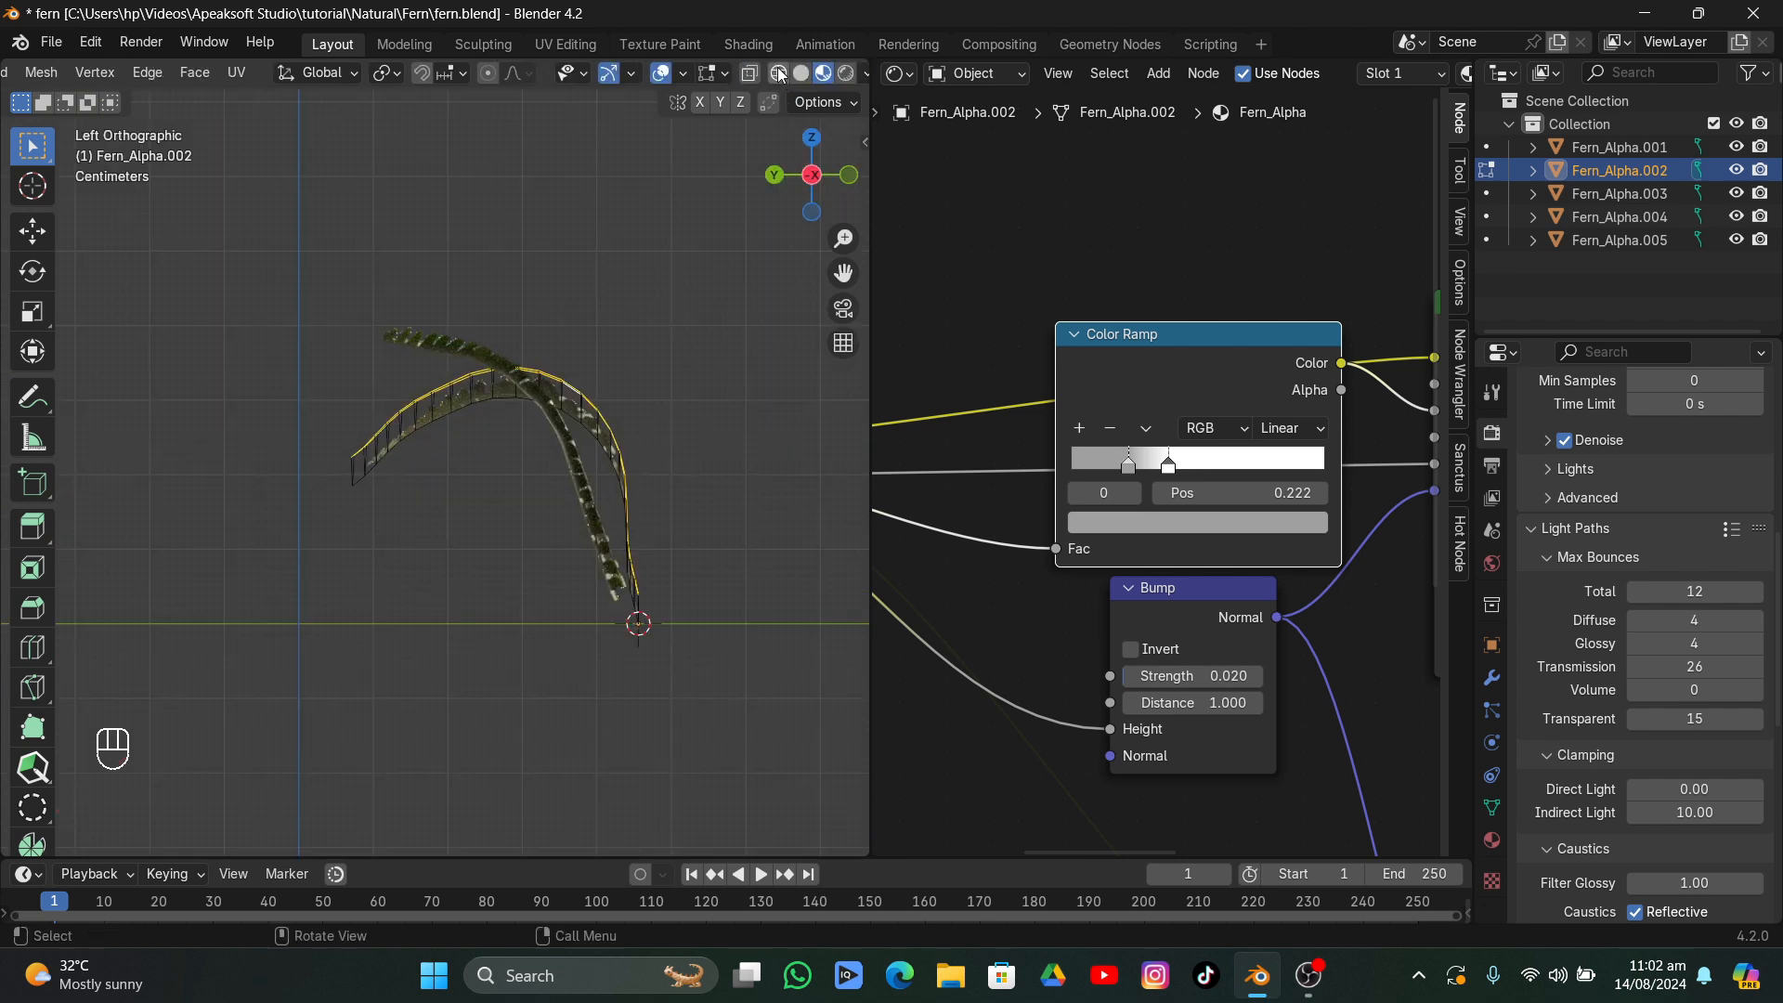
{"action": "left_click", "coordinate": [778, 75]}
- Select the faces of the frond's upper arch in face select mode and move them down and outward toward the tip
{"action": "scroll", "coordinate": [93, 75], "scroll_direction": "up", "scroll_amount": 5}
{"action": "left_click", "coordinate": [309, 271]}
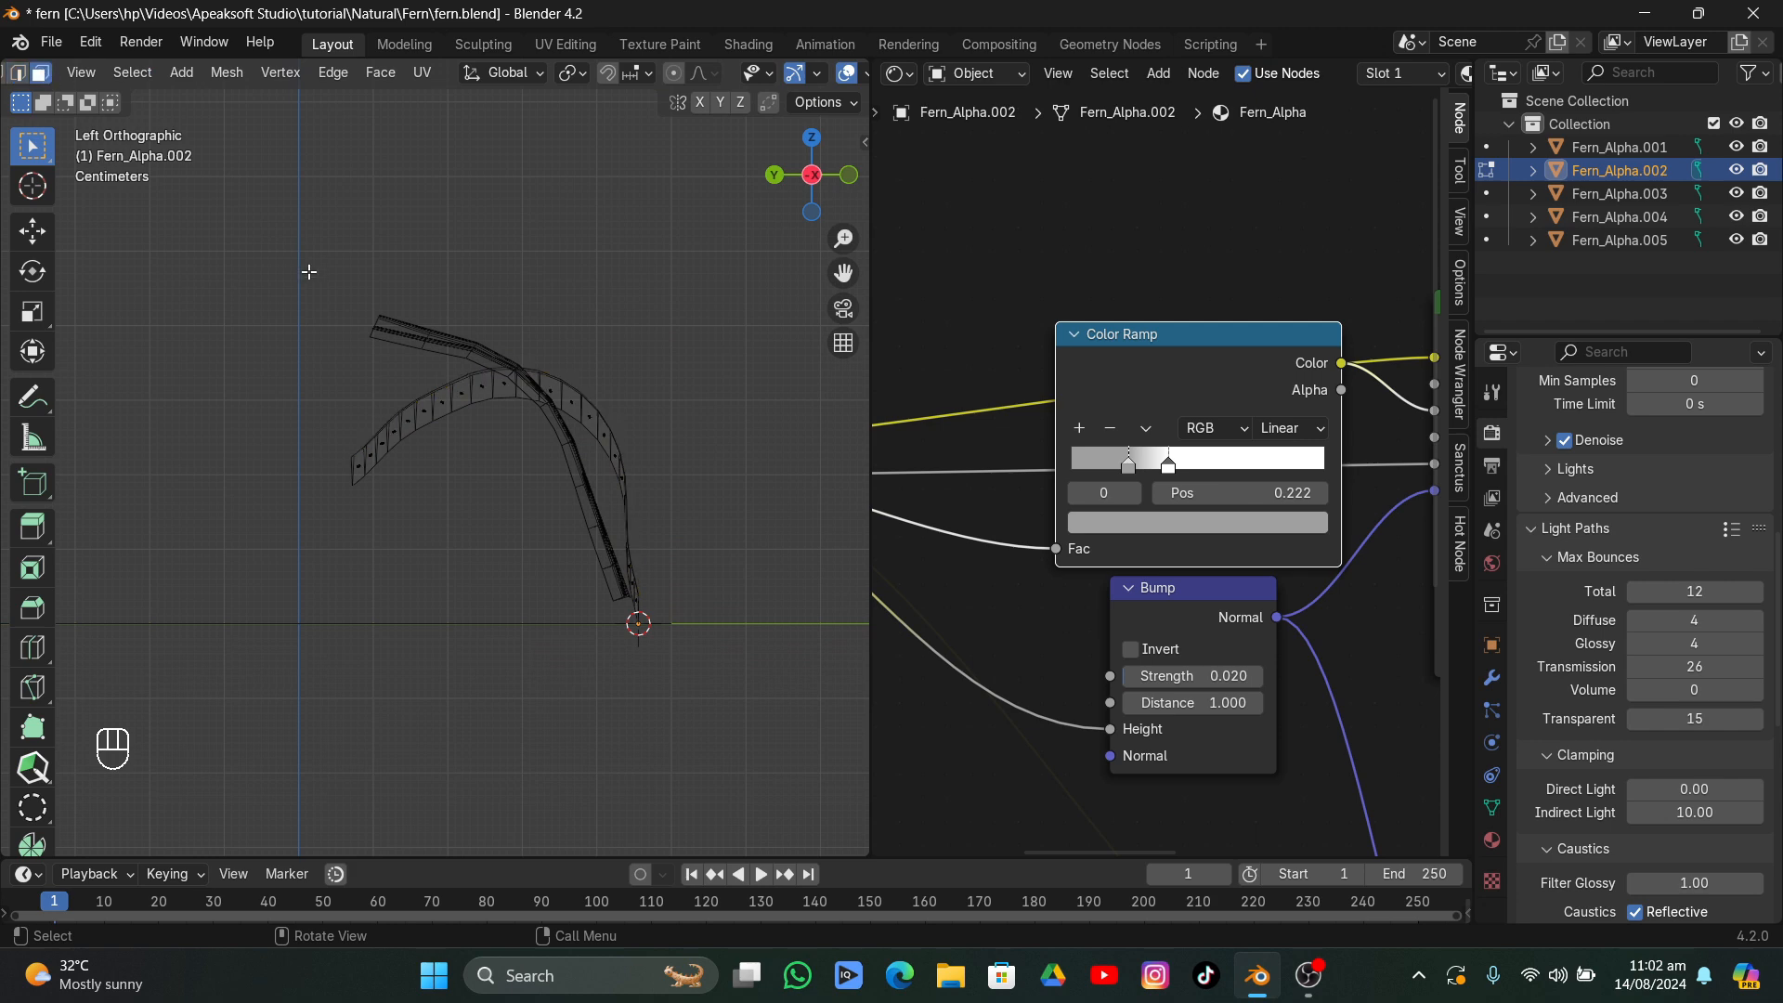
{"action": "left_click_drag", "start_coordinate": [212, 234], "coordinate": [613, 551]}
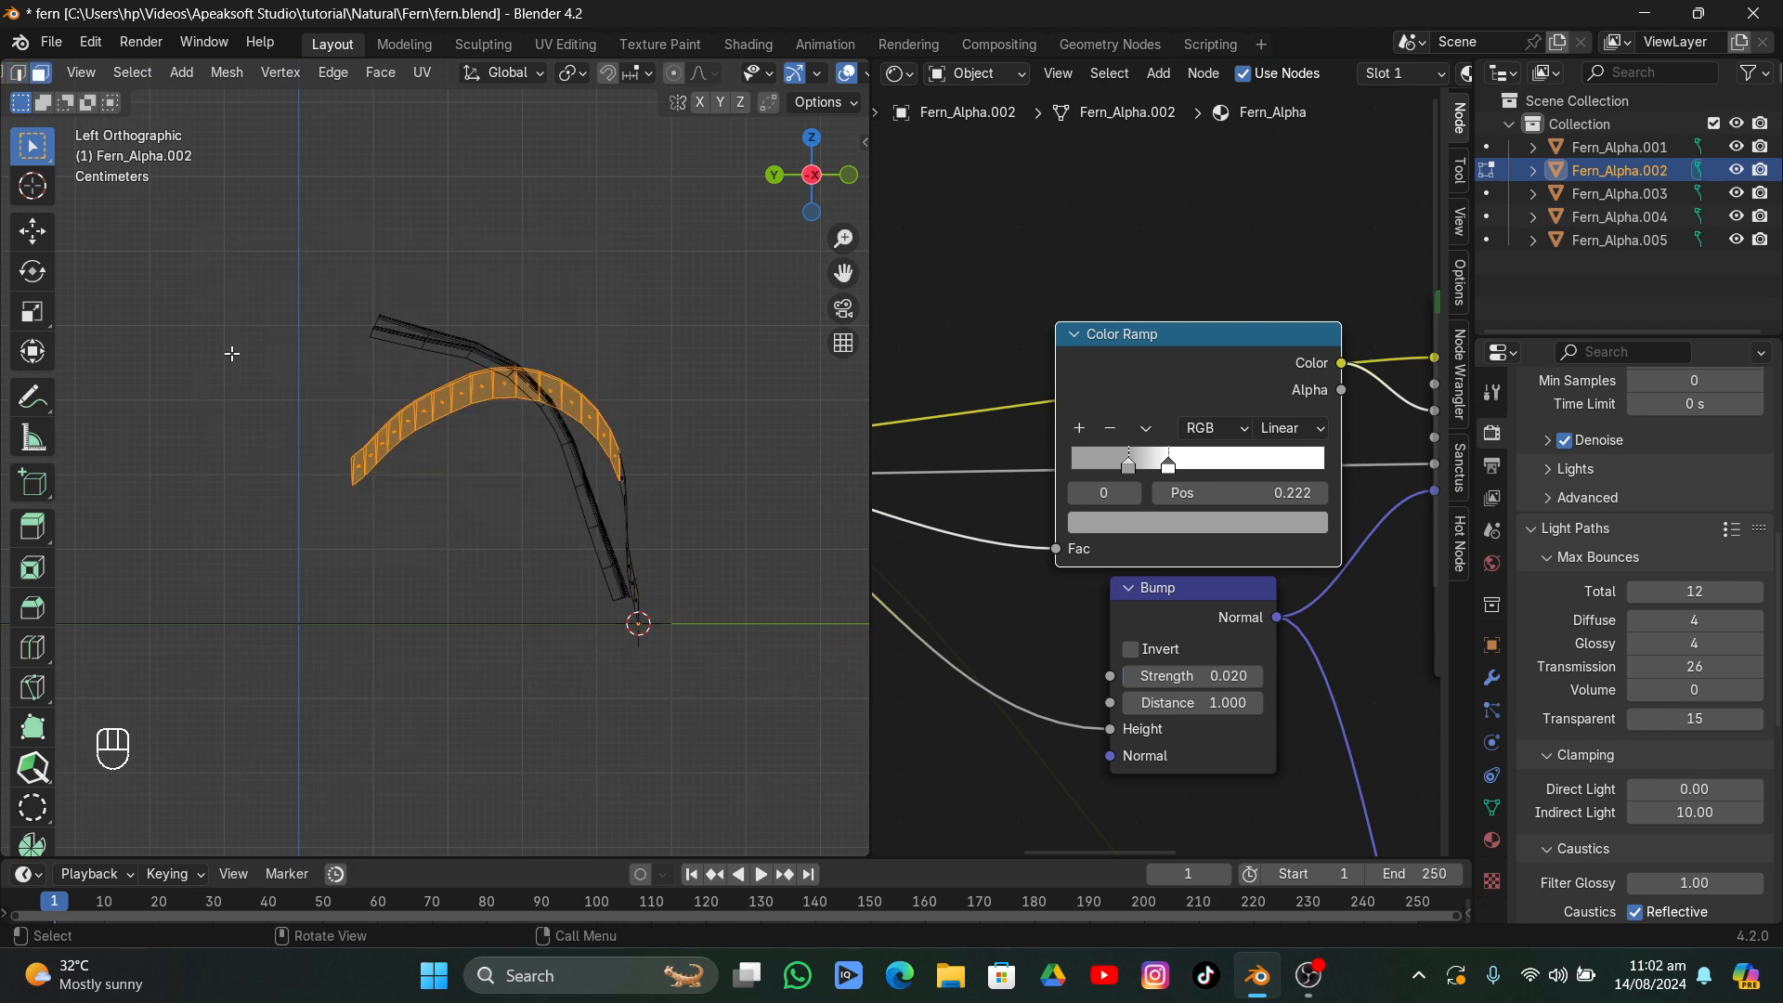
{"action": "left_click", "coordinate": [34, 234]}
{"action": "left_click_drag", "start_coordinate": [481, 373], "coordinate": [410, 447]}
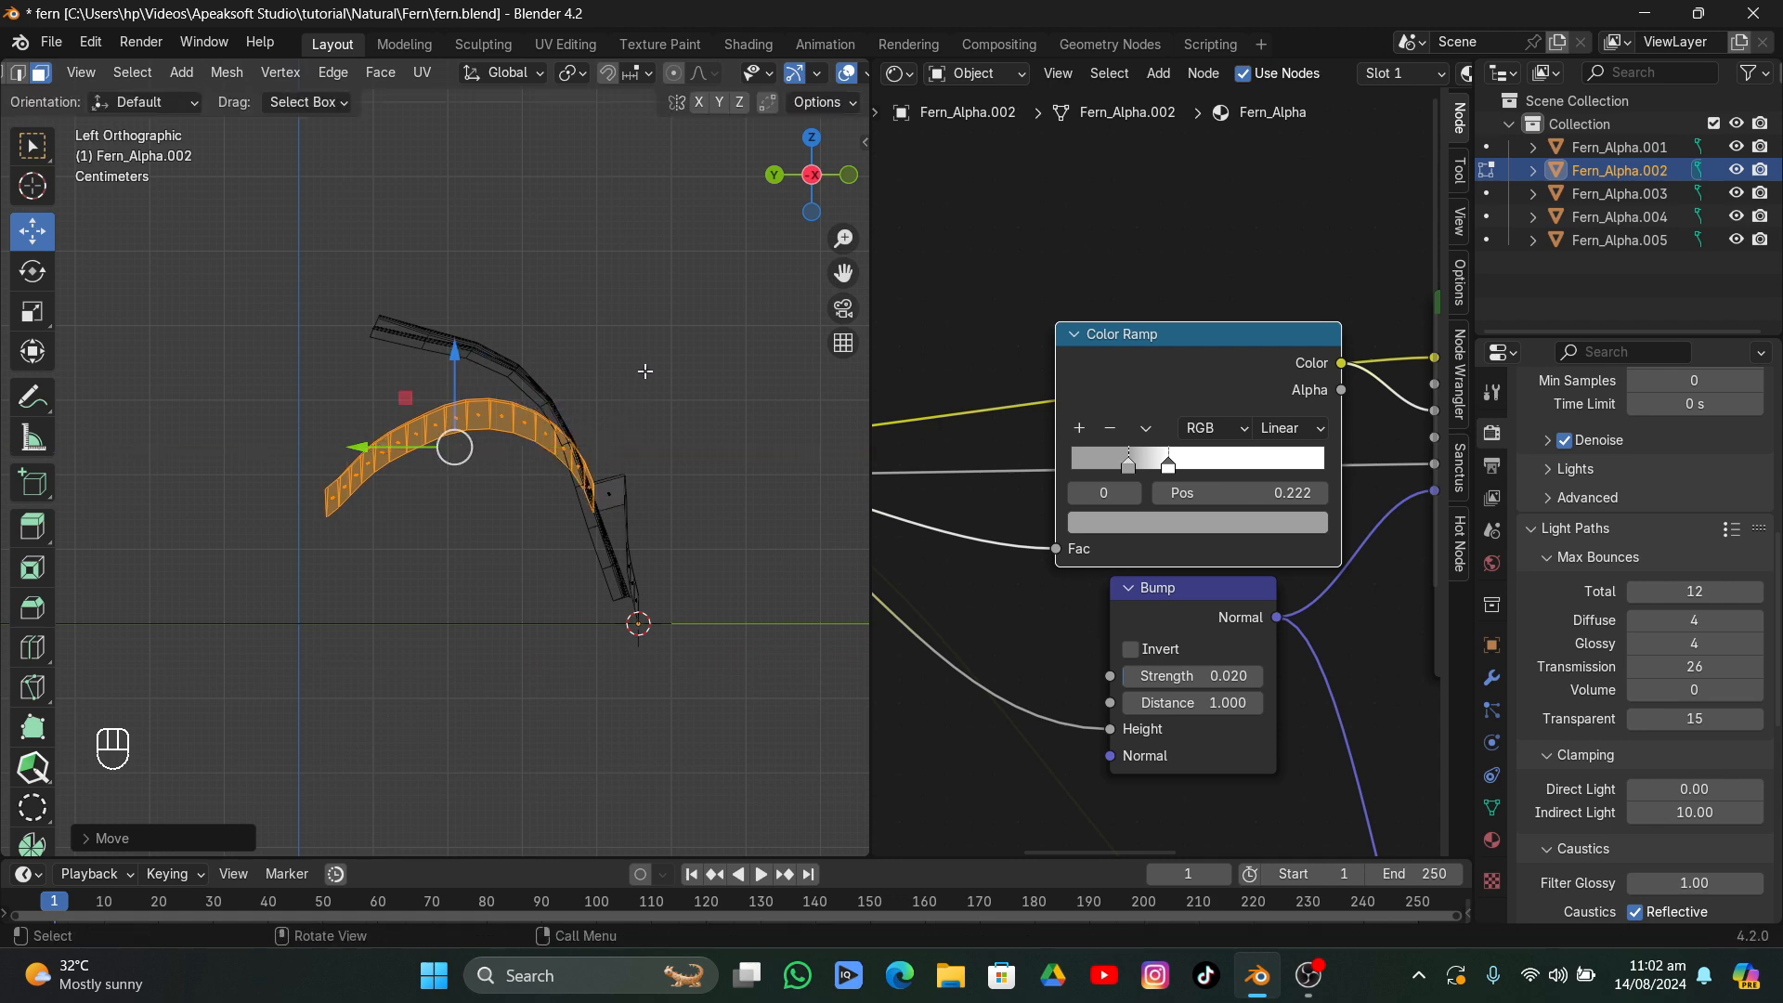
- Flatten the upper arch to about 0.65 along Z, then shift it about -0.025 m in Y and 0.019 m in Z
{"action": "key", "text": "s"}
{"action": "key", "text": "z"}
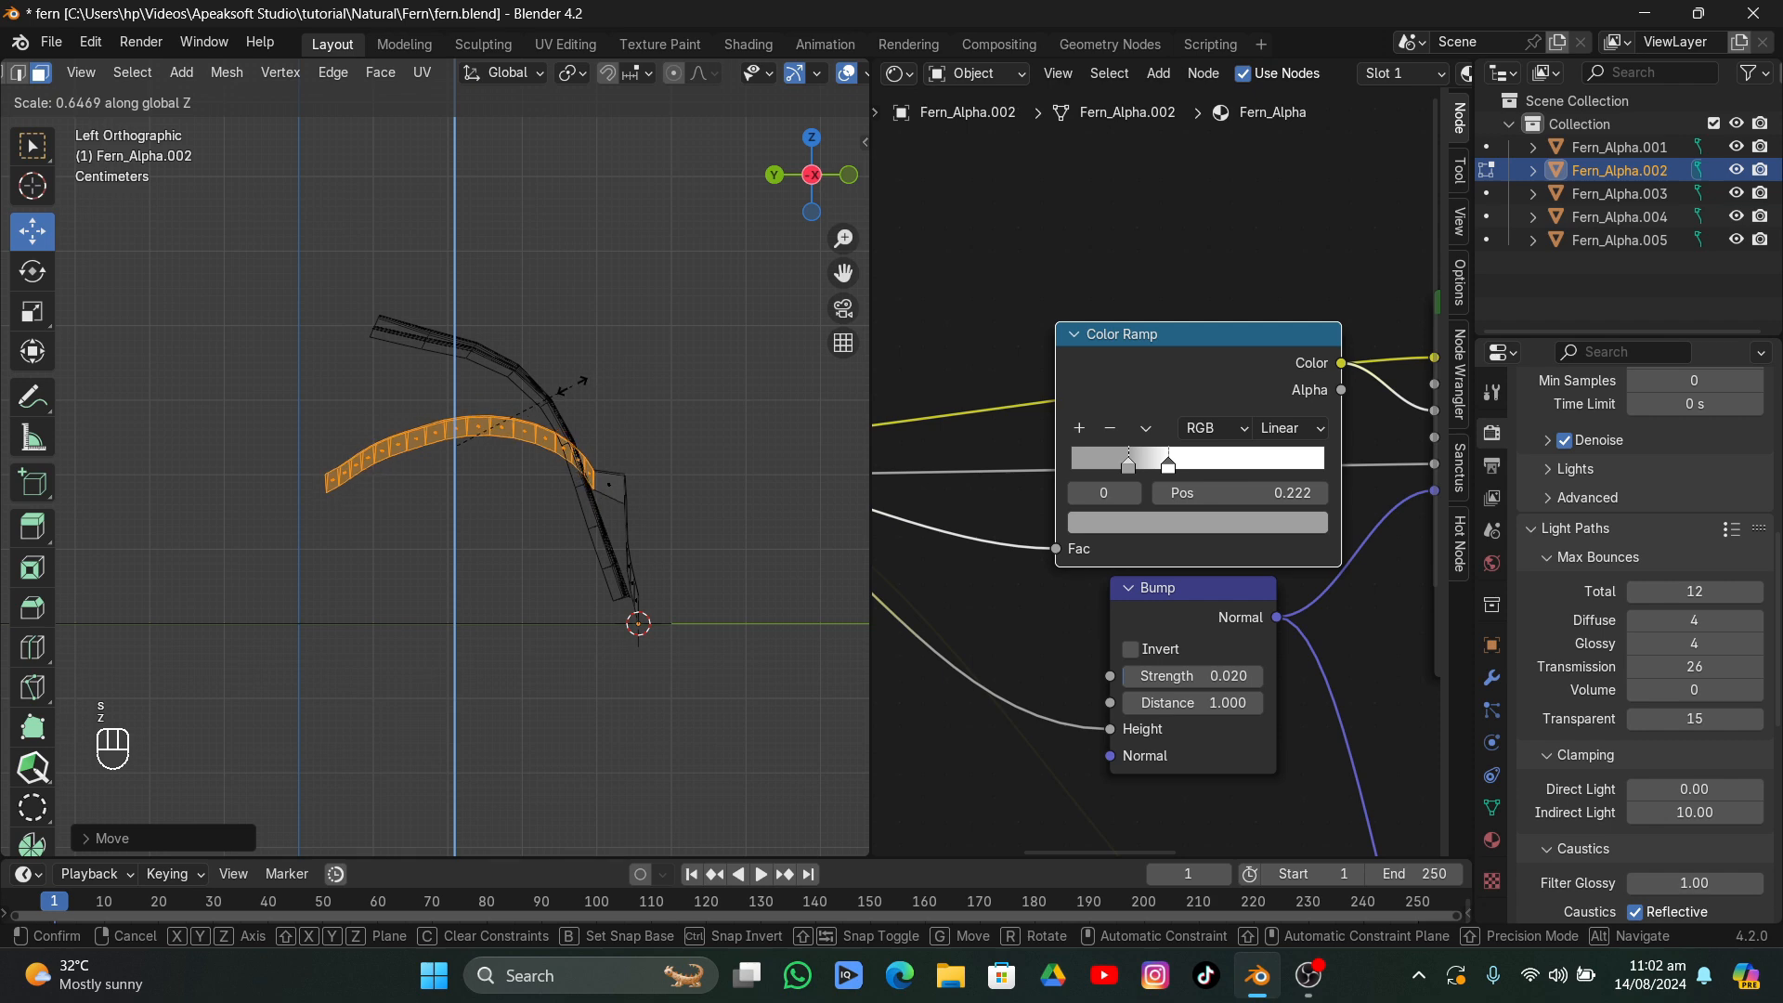
{"action": "left_click", "coordinate": [557, 394]}
{"action": "key", "text": "g"}
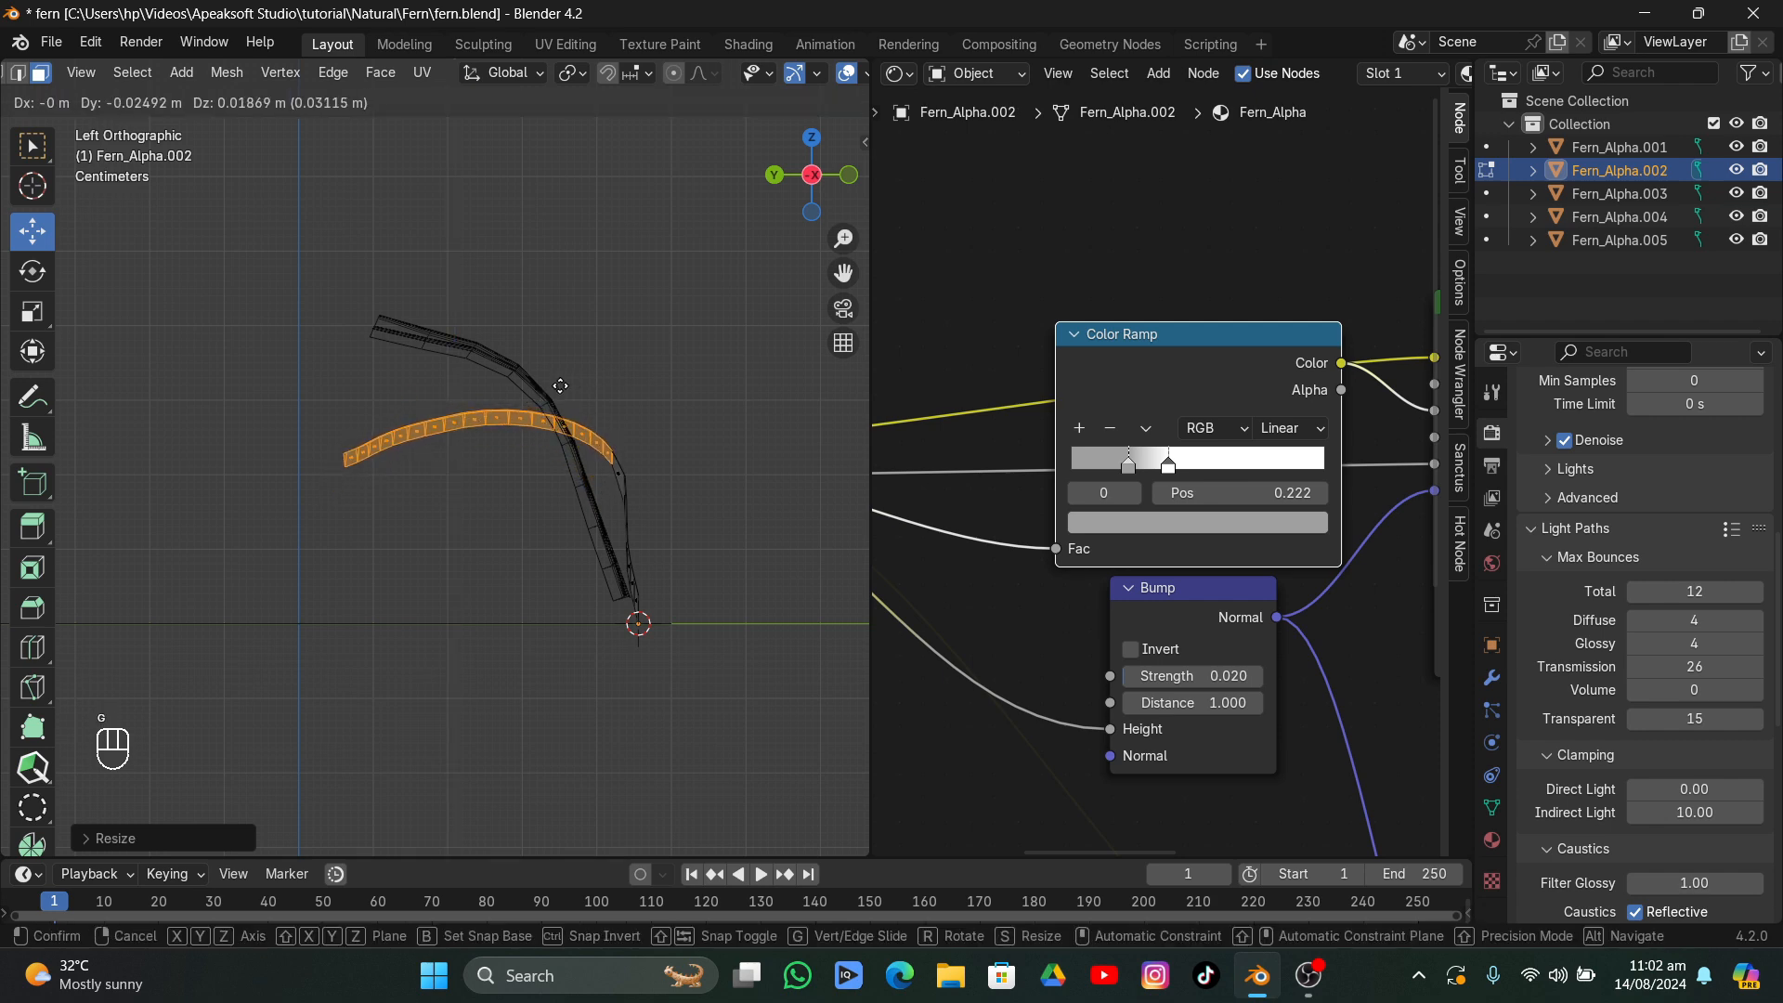
{"action": "left_click", "coordinate": [561, 386]}
- Select the bottom center vertex at the second frond's base in vertex select mode and return to the left view
{"action": "left_click_drag", "start_coordinate": [243, 337], "coordinate": [684, 579]}
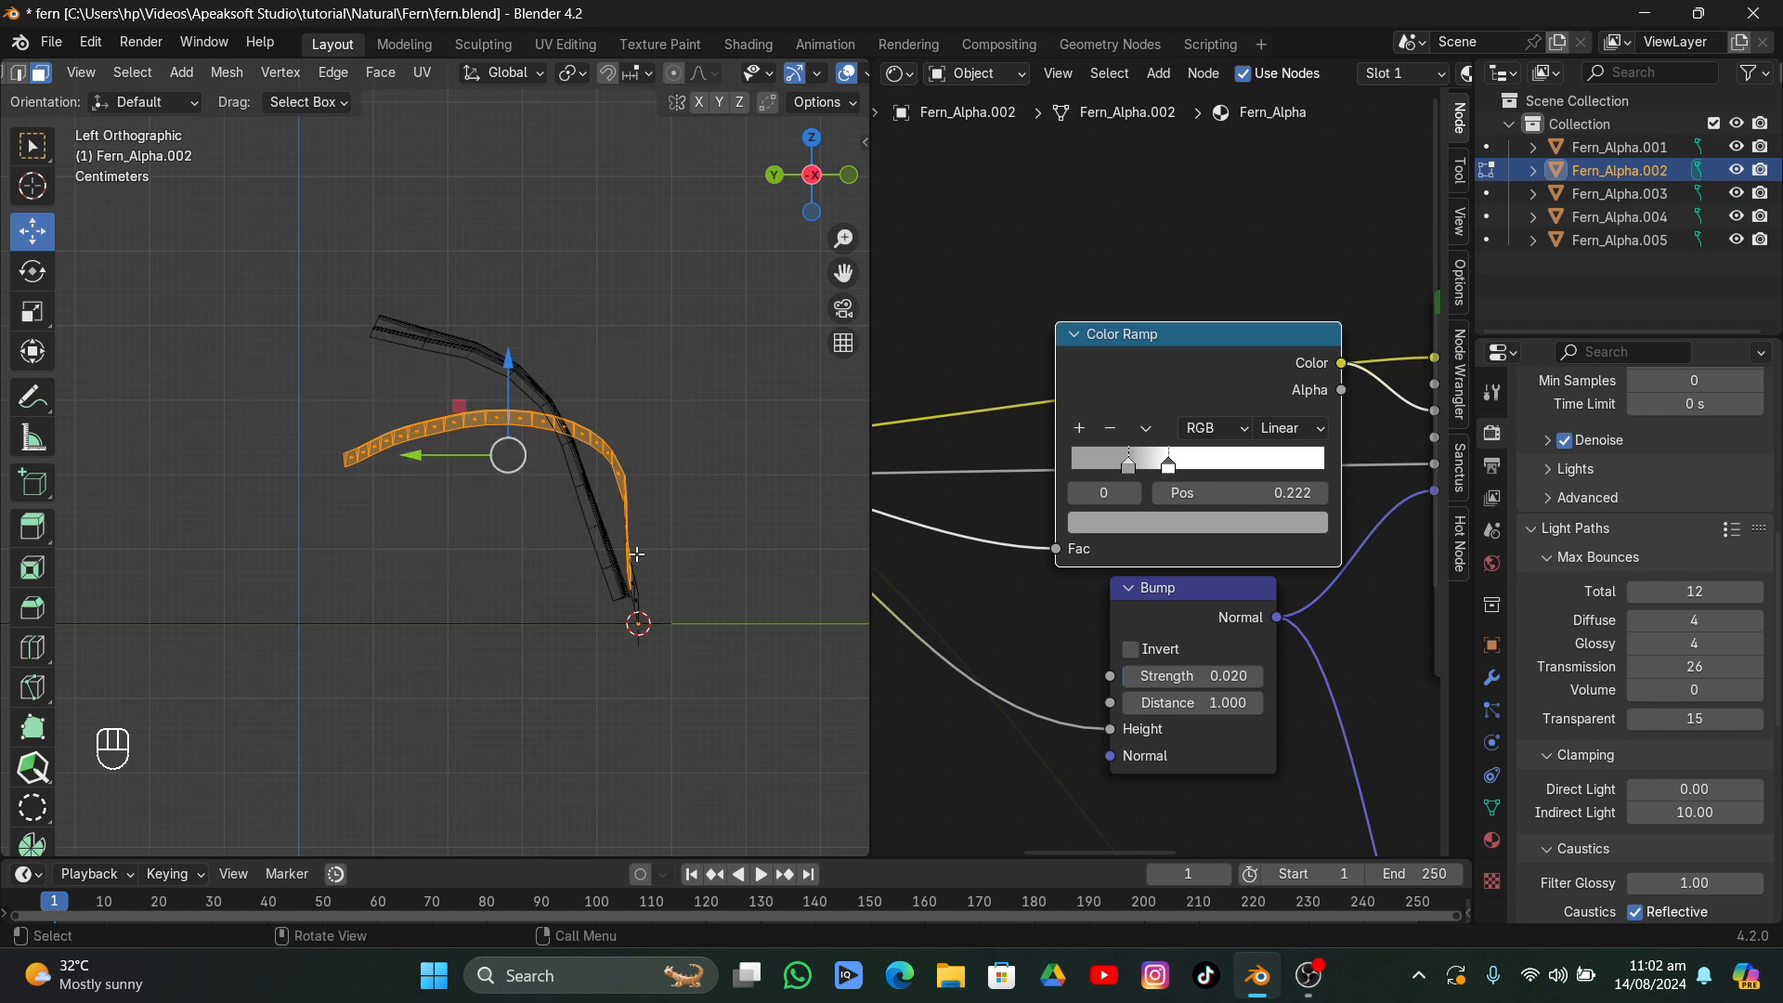
{"action": "left_click", "coordinate": [612, 526]}
{"action": "middle_click_drag", "start_coordinate": [638, 583], "coordinate": [568, 647]}
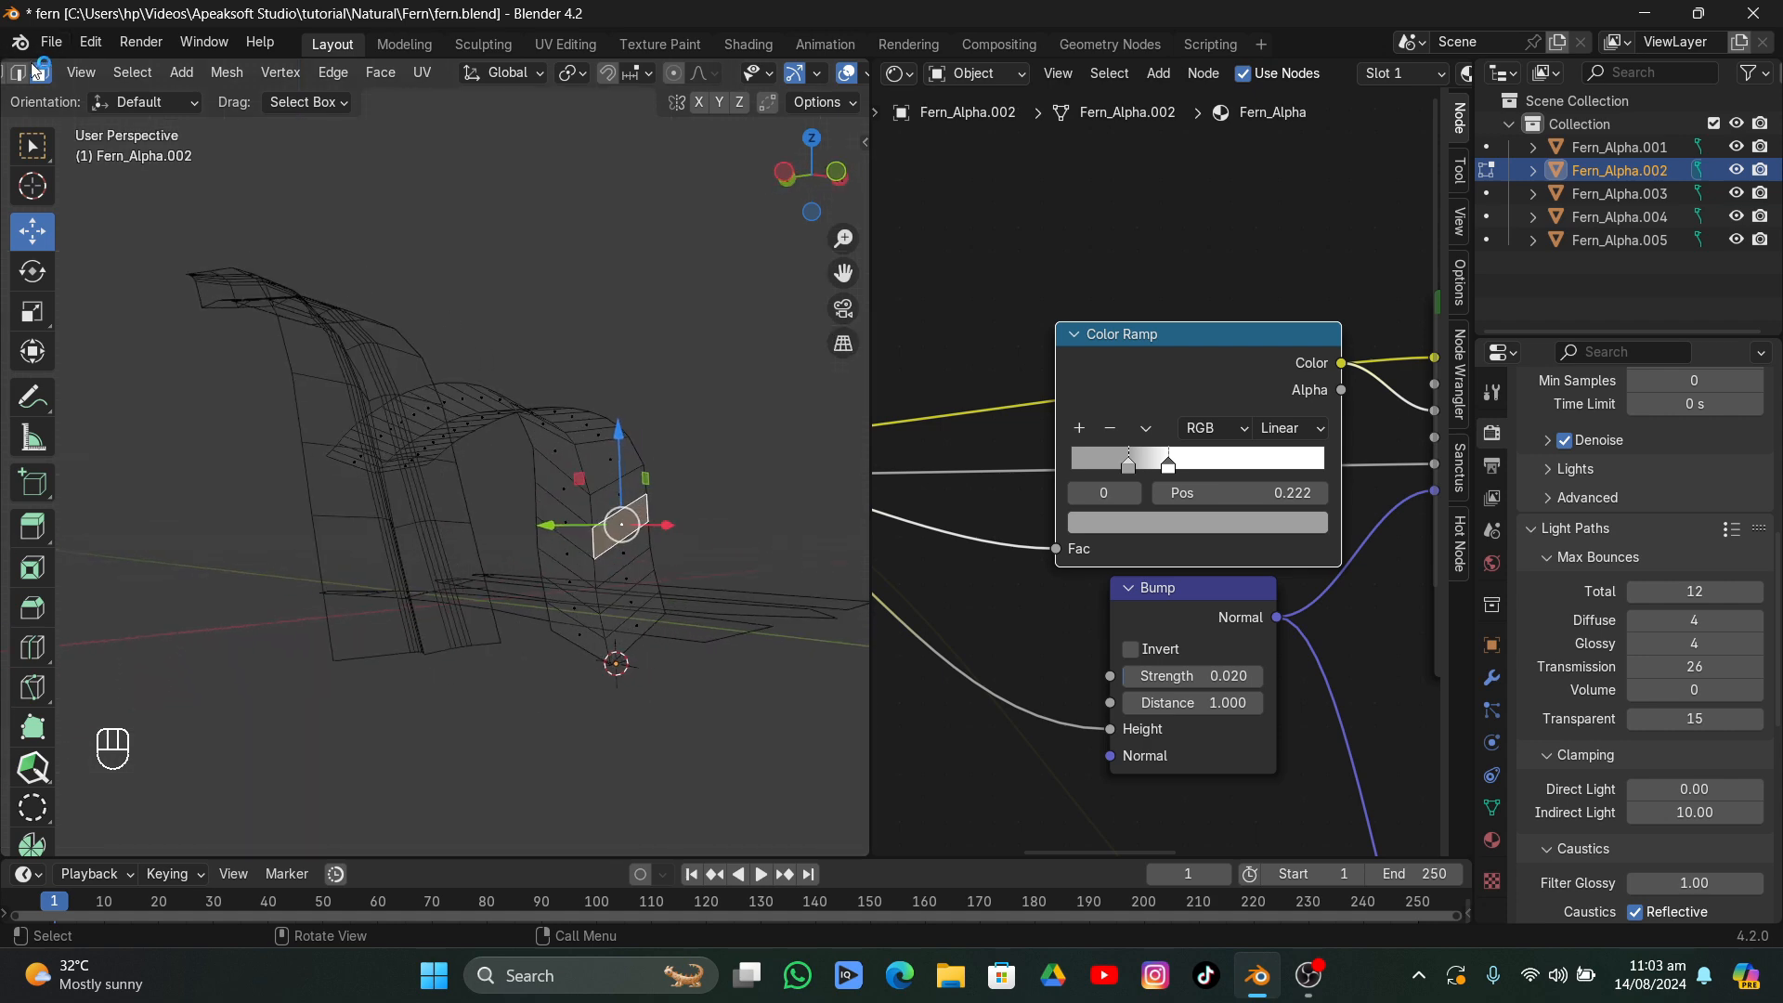
{"action": "scroll", "coordinate": [37, 71], "scroll_direction": "up", "scroll_amount": 2}
{"action": "left_click", "coordinate": [23, 72]}
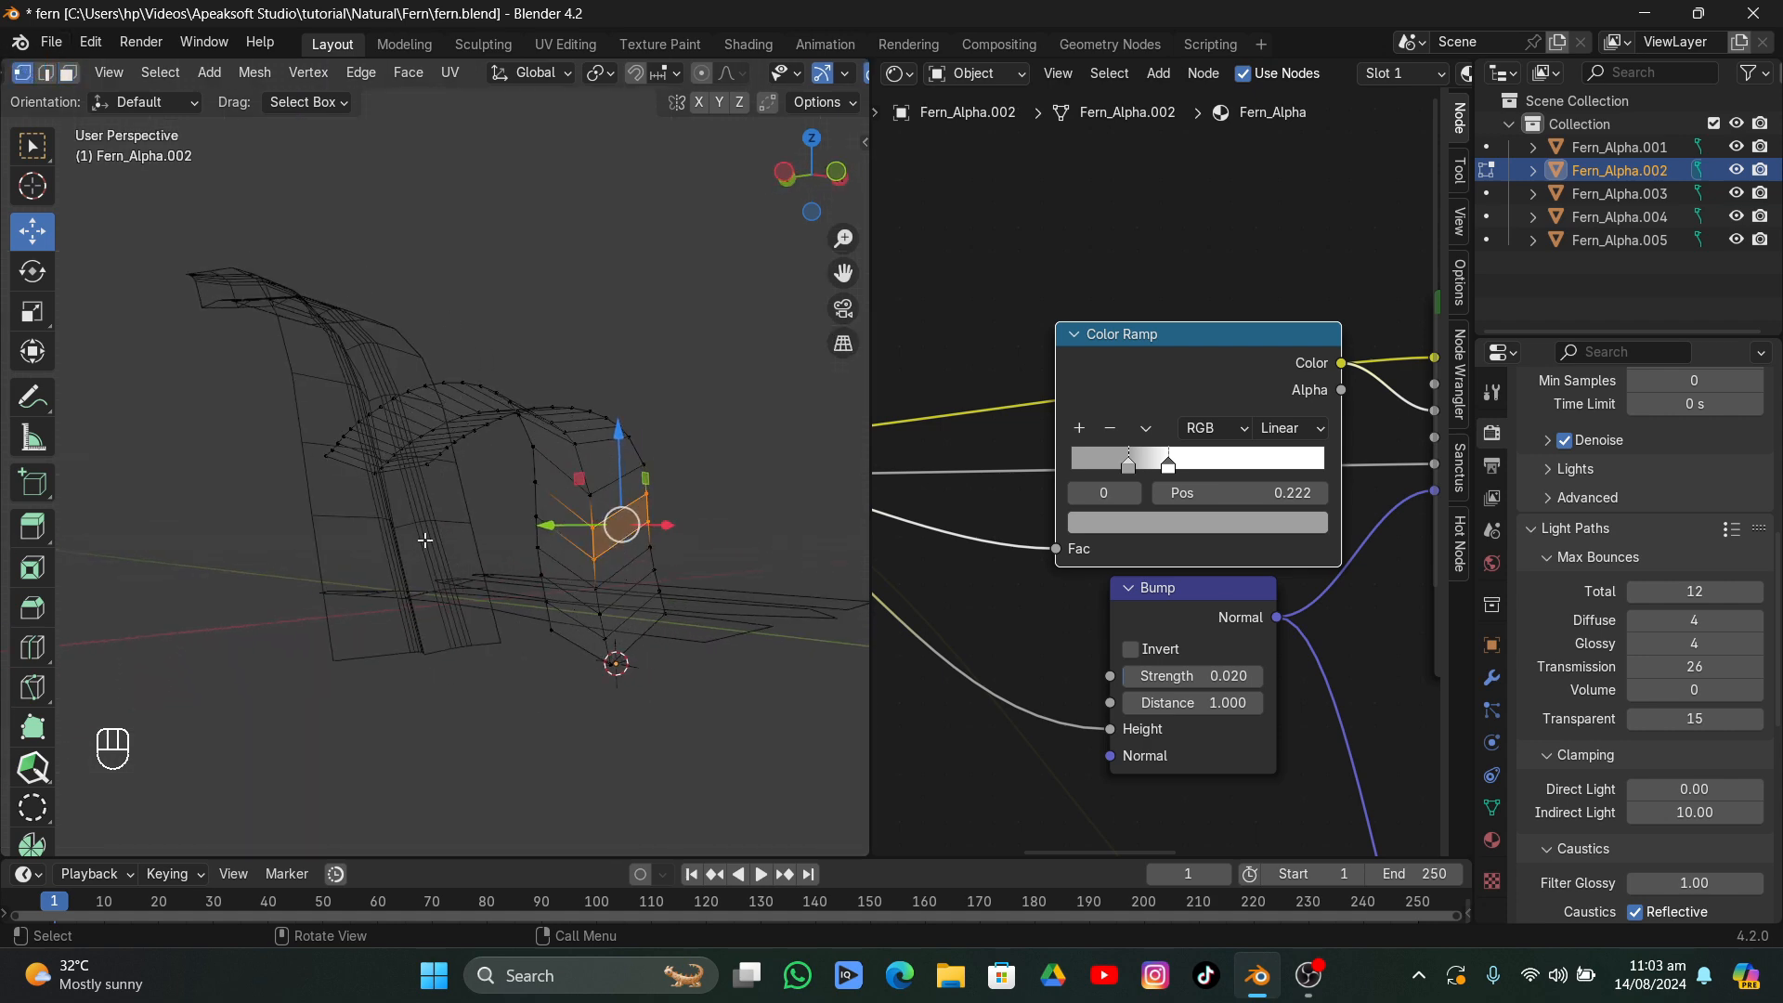
{"action": "left_click", "coordinate": [607, 672]}
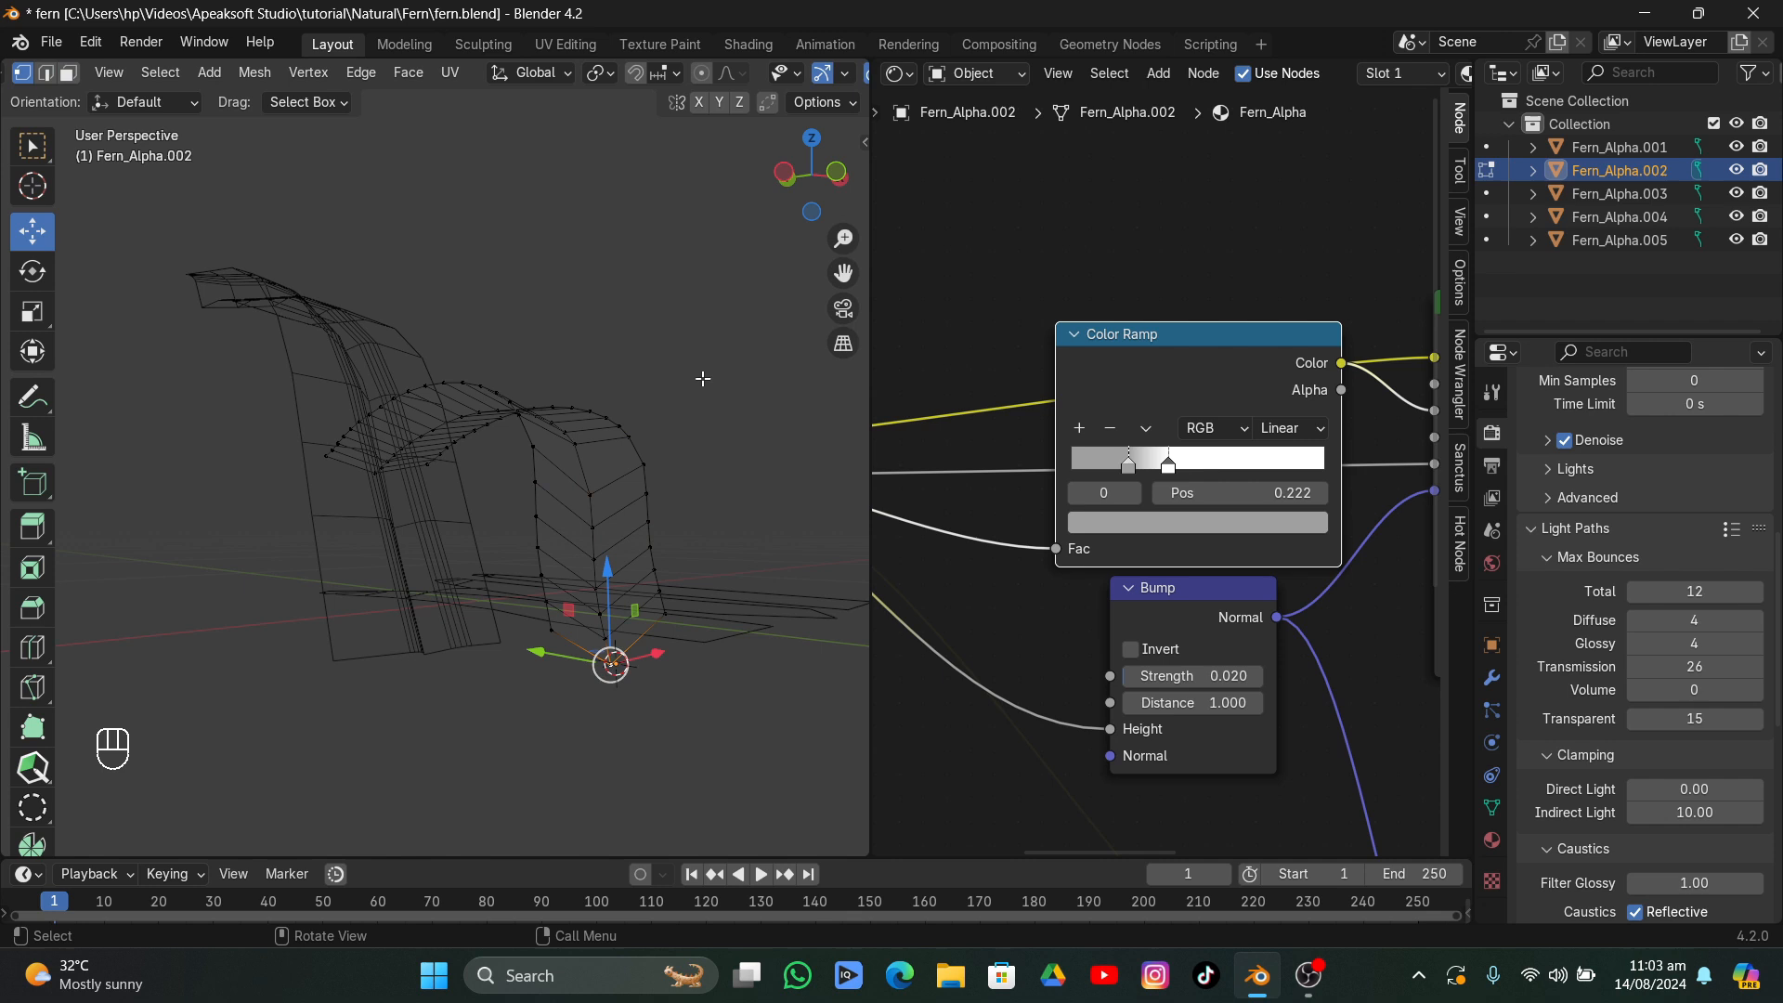
{"action": "left_click", "coordinate": [786, 174]}
{"action": "key", "text": "g"}
{"action": "key", "text": "y"}
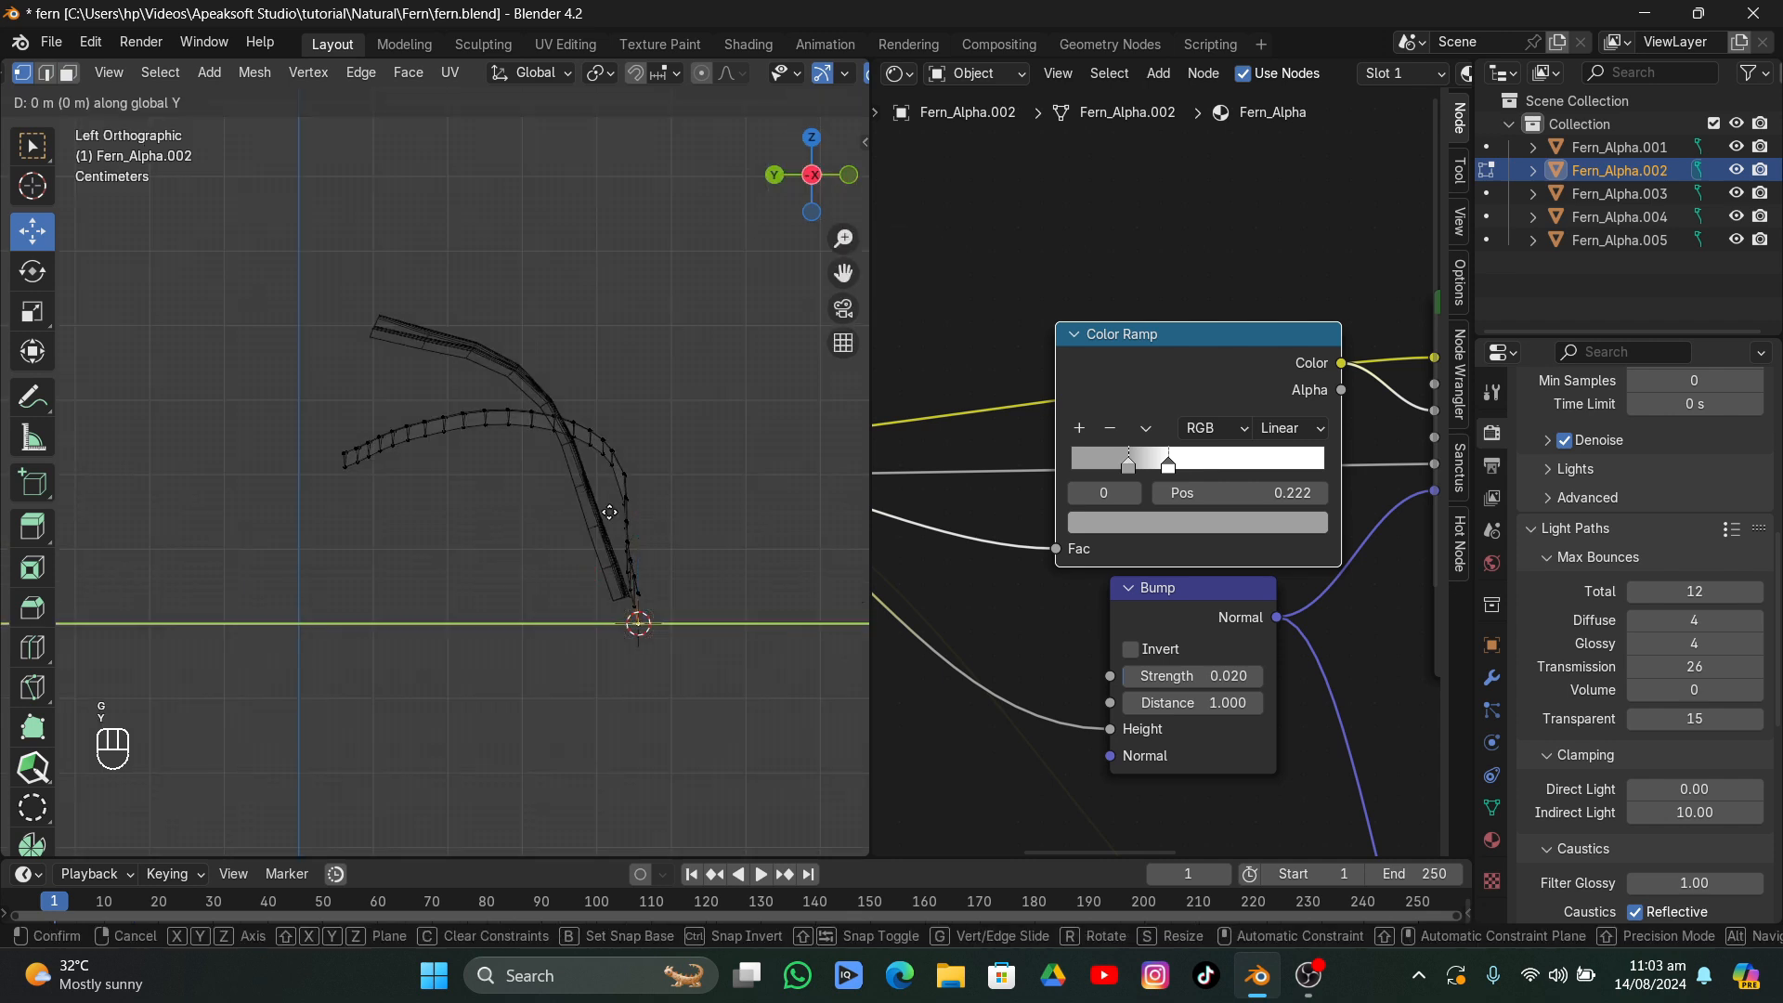
{"action": "right_click", "coordinate": [610, 512]}
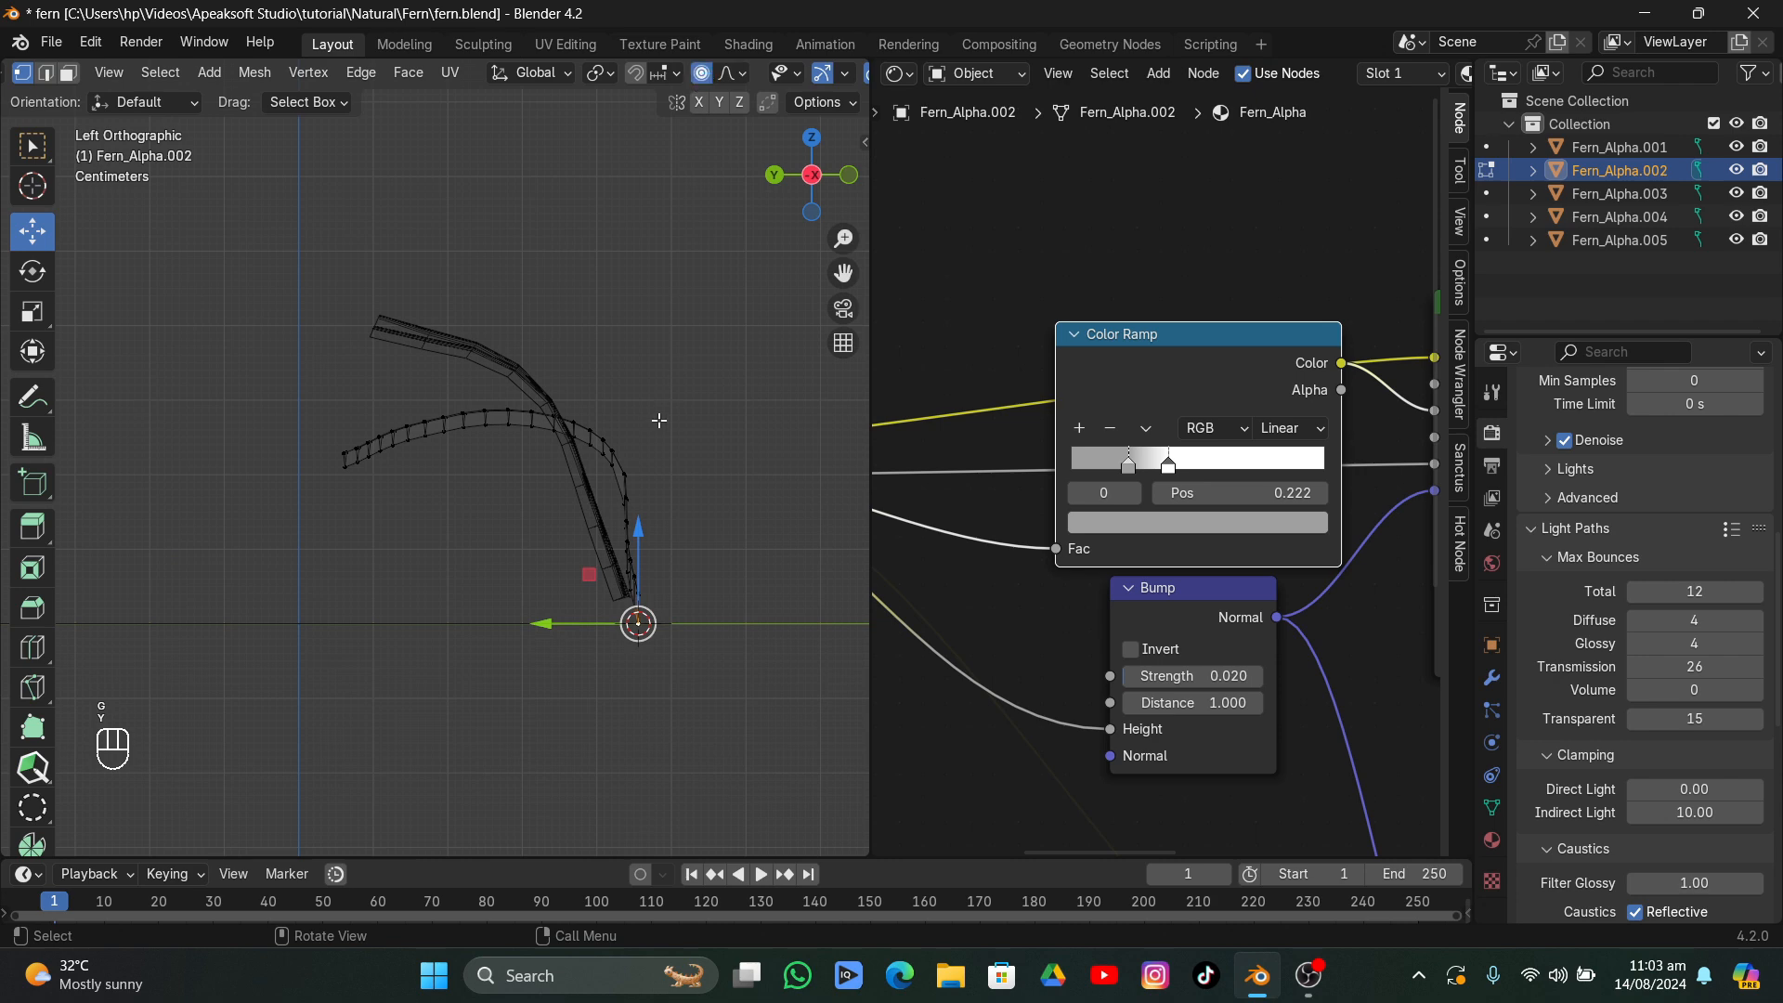
- Move the base vertex about -0.10 m along Y with proportional editing on and its size reduced to about 0.27 m
{"action": "key", "text": "g"}
{"action": "key", "text": "y"}
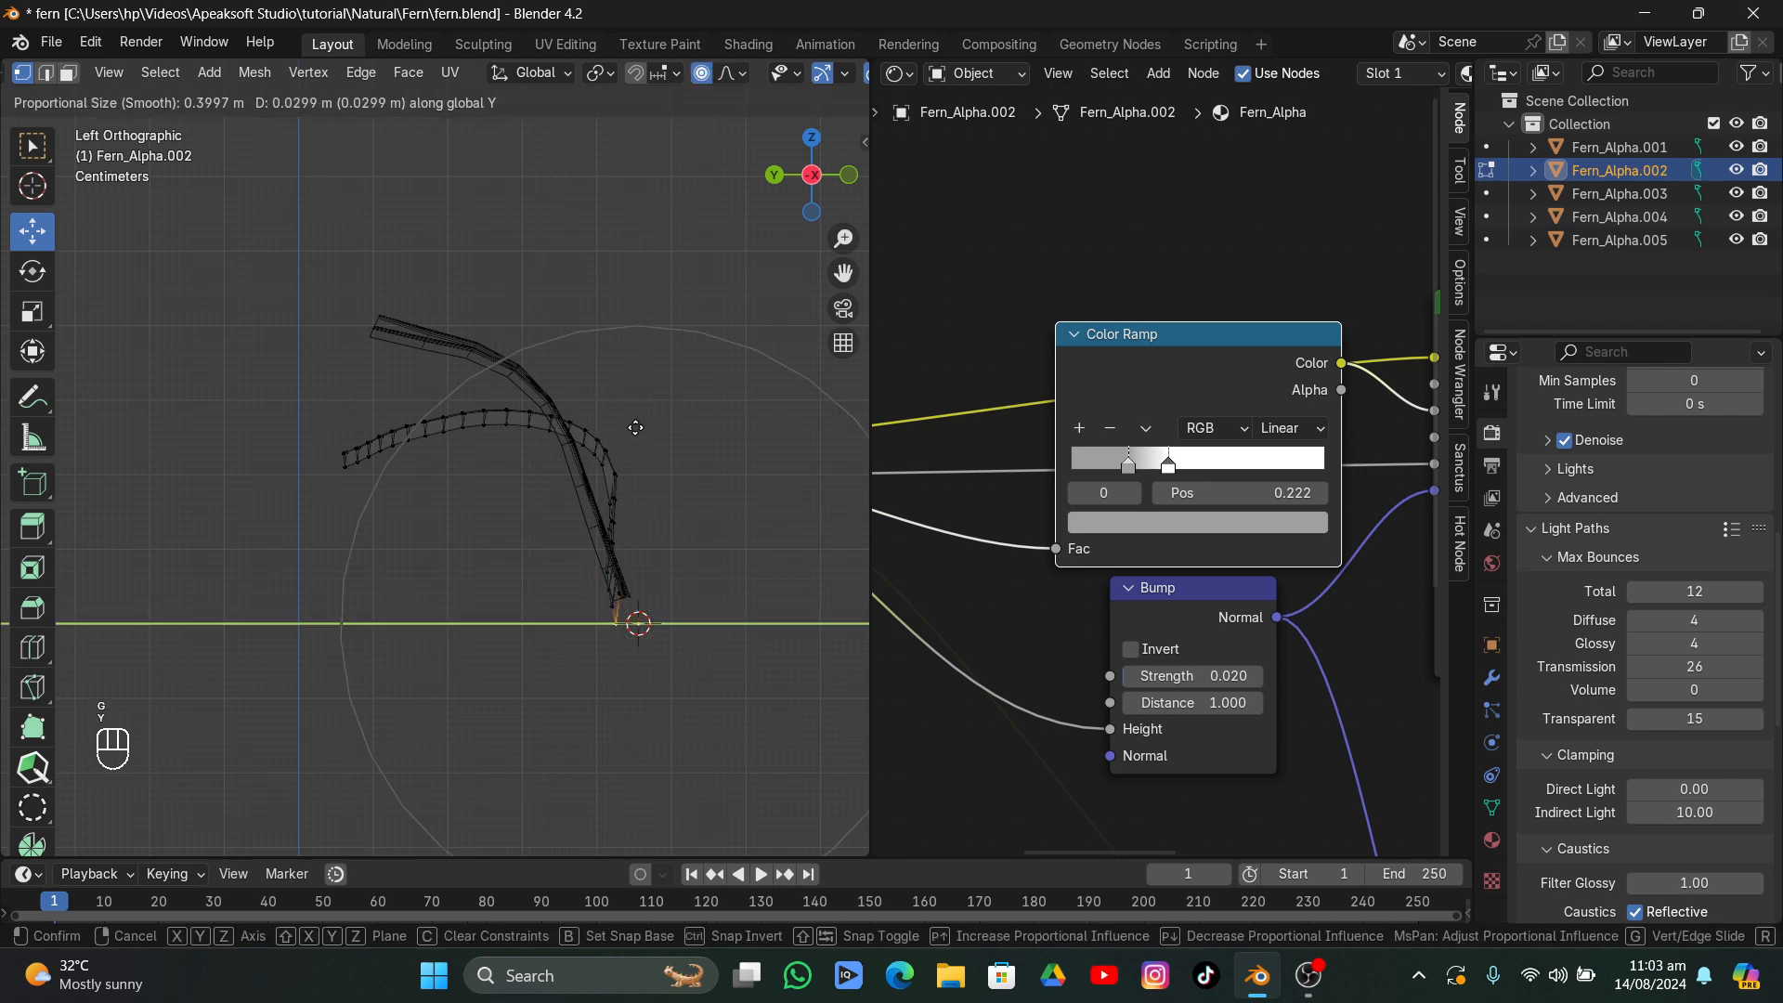
{"action": "scroll", "coordinate": [697, 450], "scroll_direction": "up", "scroll_amount": 4}
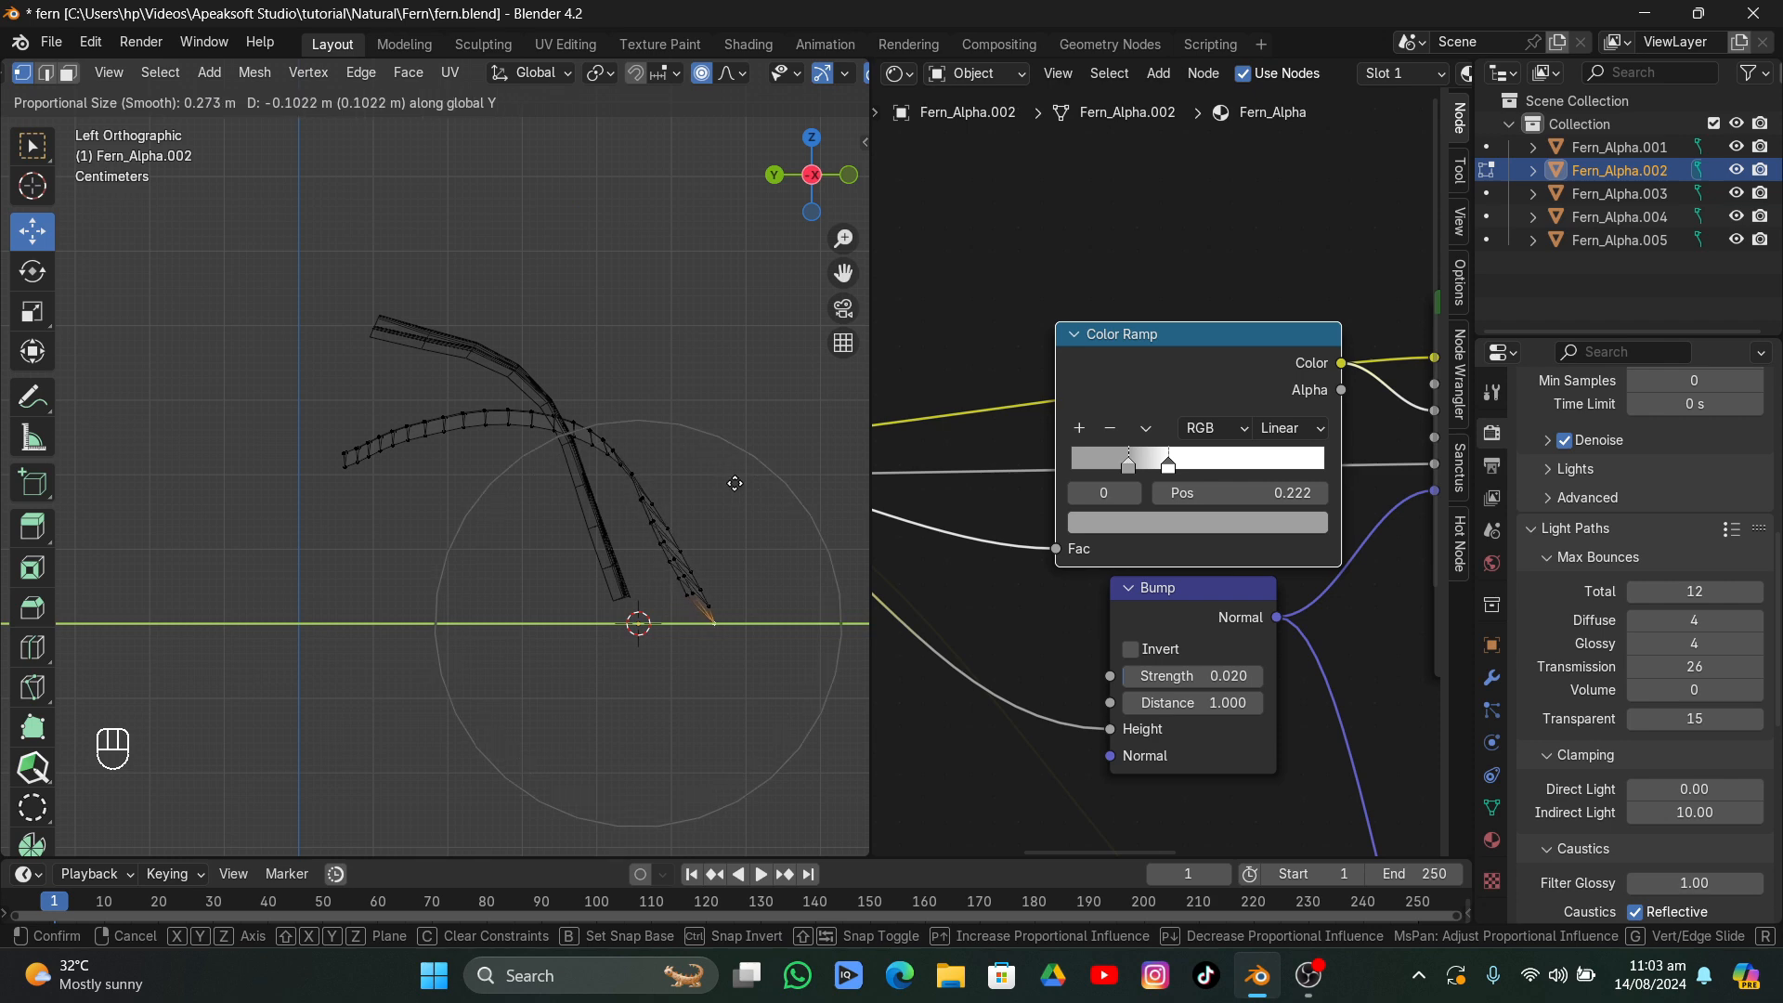
{"action": "left_click", "coordinate": [734, 481]}
- Return to Object Mode and move the second frond along positive Y to bring its base close to the first frond's base
{"action": "scroll", "coordinate": [45, 79], "scroll_direction": "up", "scroll_amount": 4}
{"action": "left_click", "coordinate": [91, 76]}
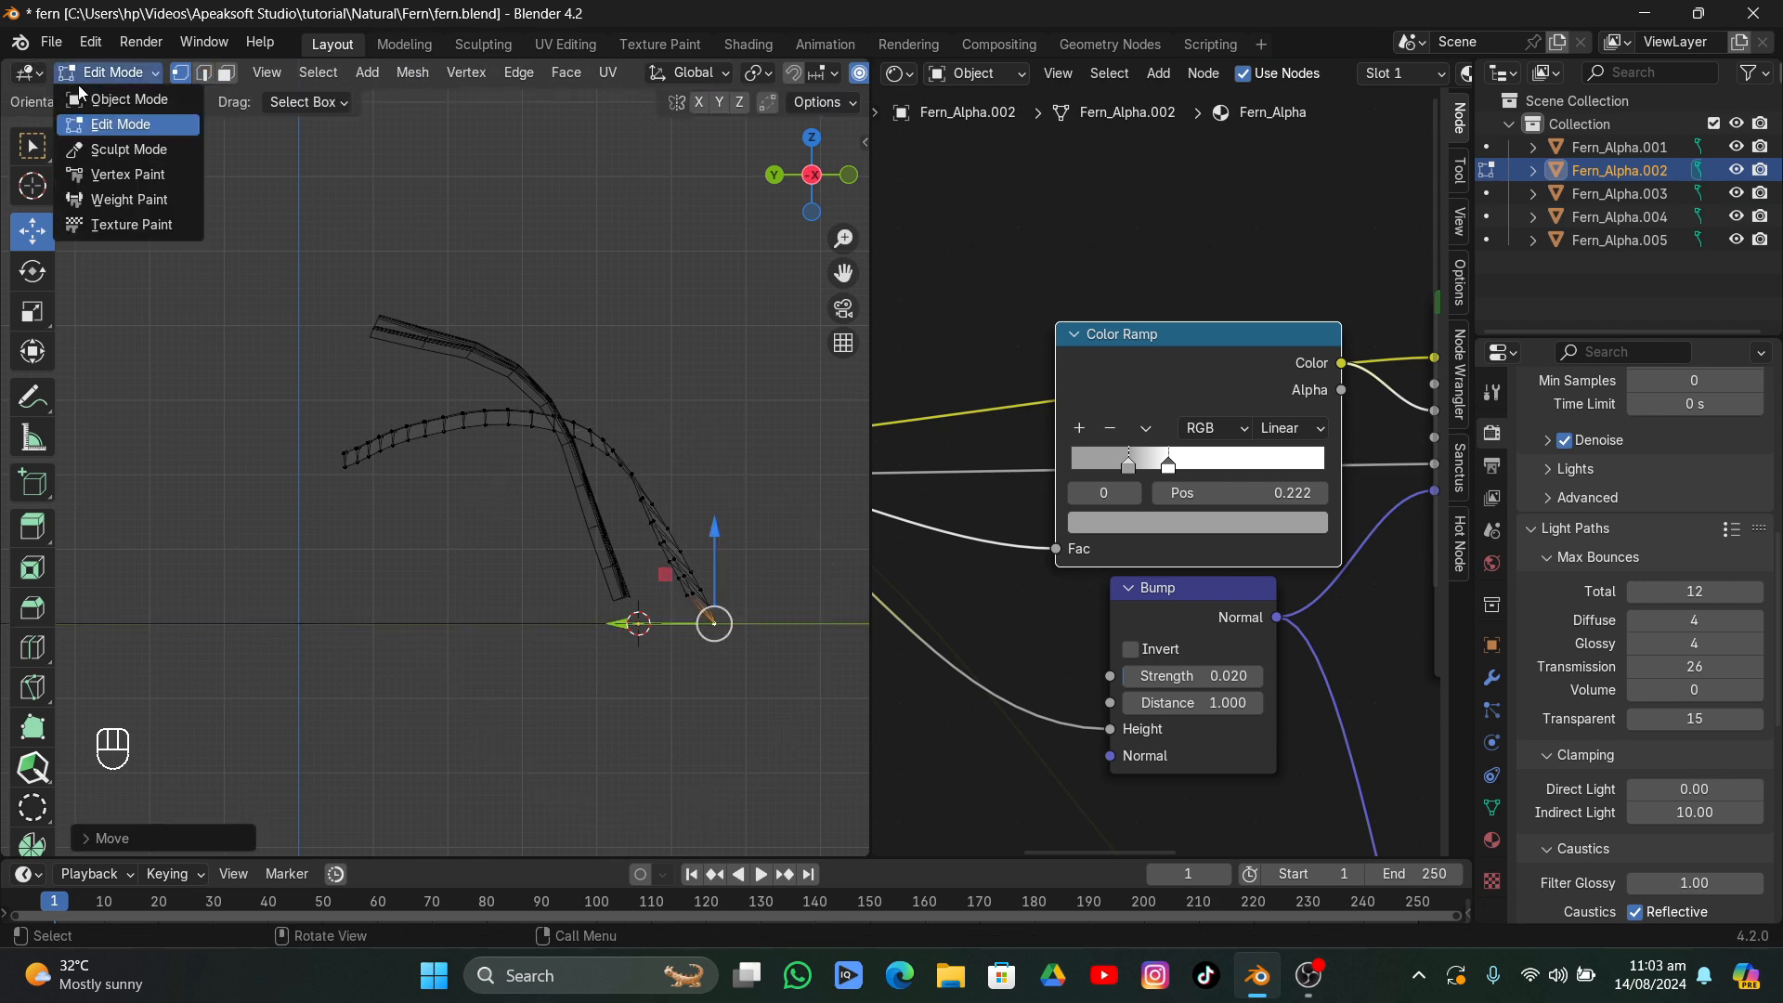
{"action": "left_click", "coordinate": [113, 98]}
{"action": "left_click", "coordinate": [28, 243]}
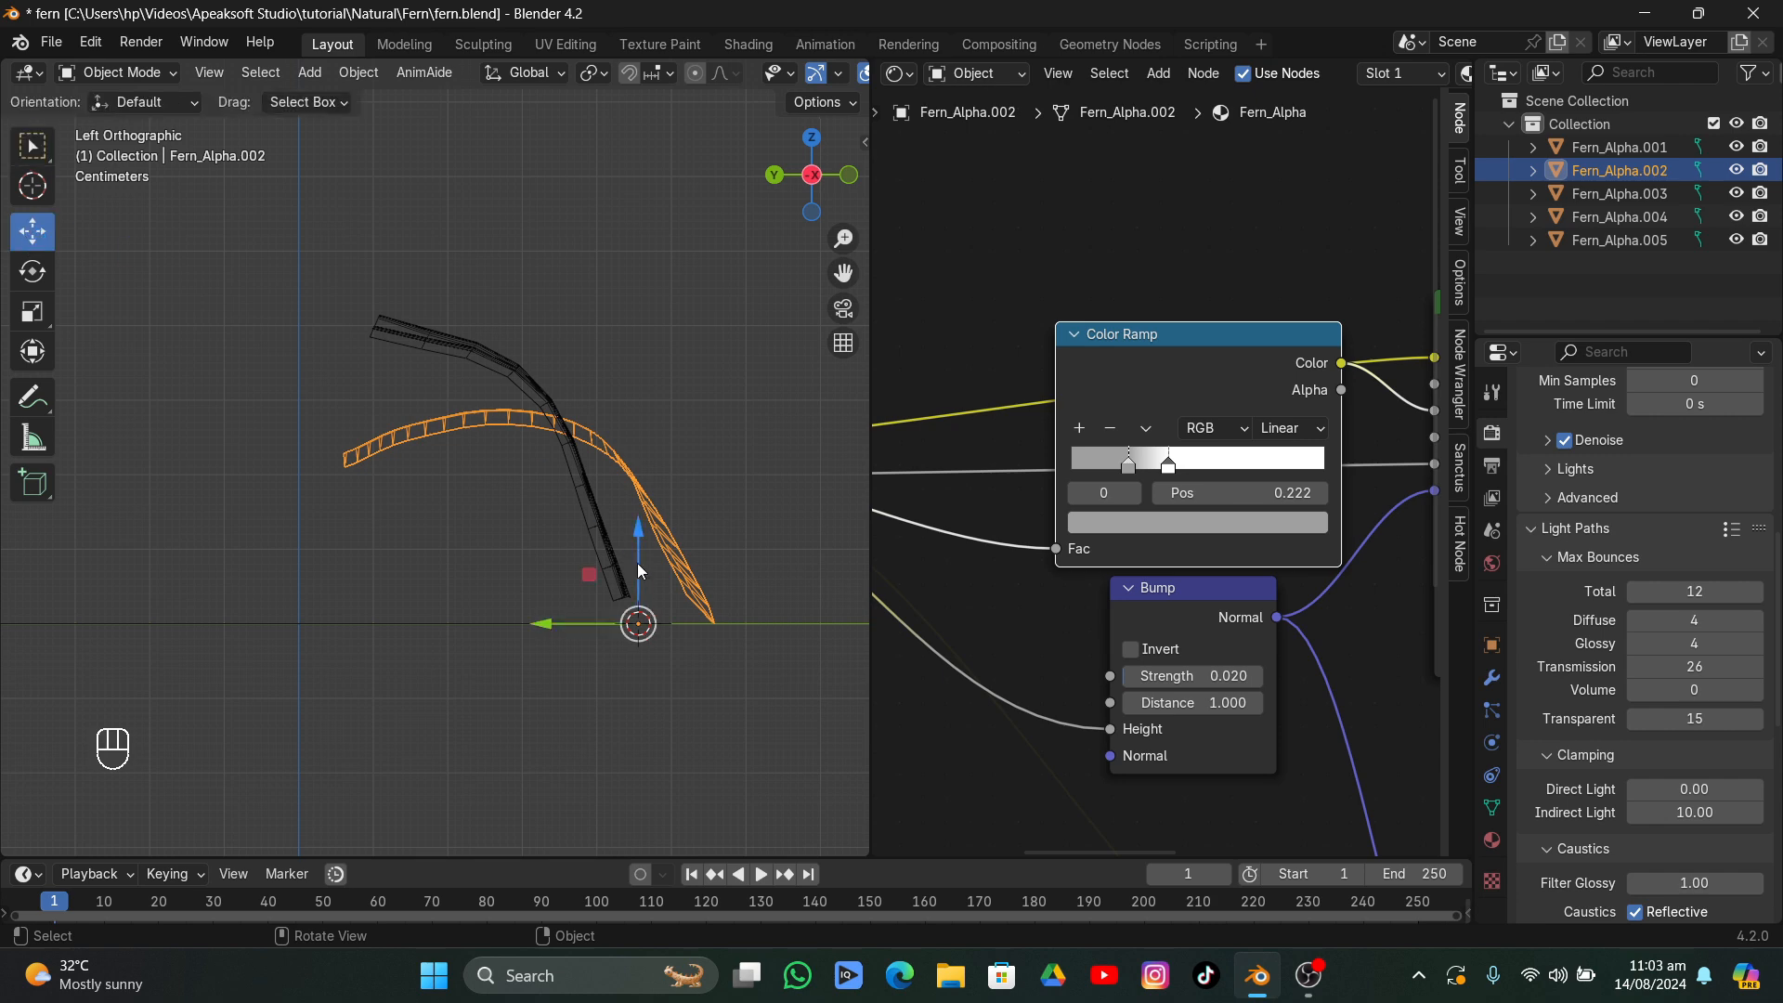
{"action": "left_click_drag", "start_coordinate": [557, 623], "coordinate": [494, 623]}
- Switch back to Material Preview shading and view the textured fronds from an angled perspective
{"action": "left_click", "coordinate": [606, 506]}
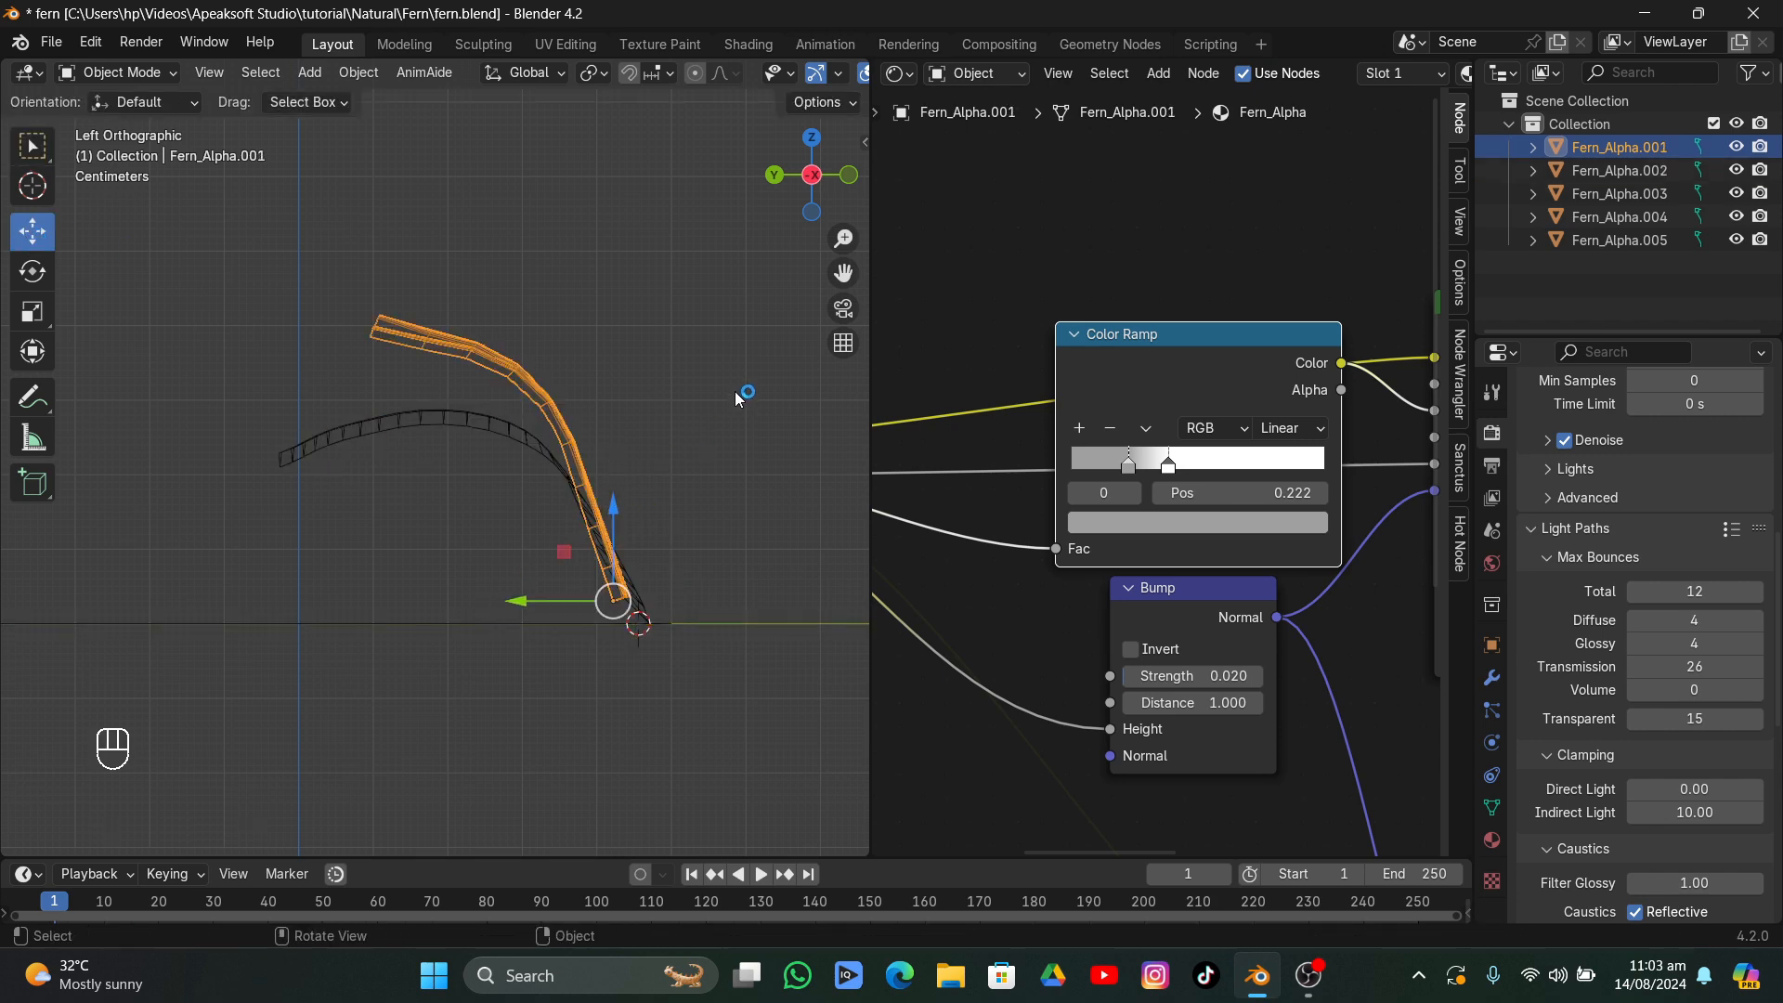
{"action": "mouse_move", "coordinate": [740, 390]}
{"action": "middle_mouse_down"}
{"action": "mouse_move", "coordinate": [482, 476]}
{"action": "mouse_move", "coordinate": [760, 131]}
{"action": "middle_mouse_up"}
{"action": "scroll", "coordinate": [821, 74], "scroll_direction": "down", "scroll_amount": 4}
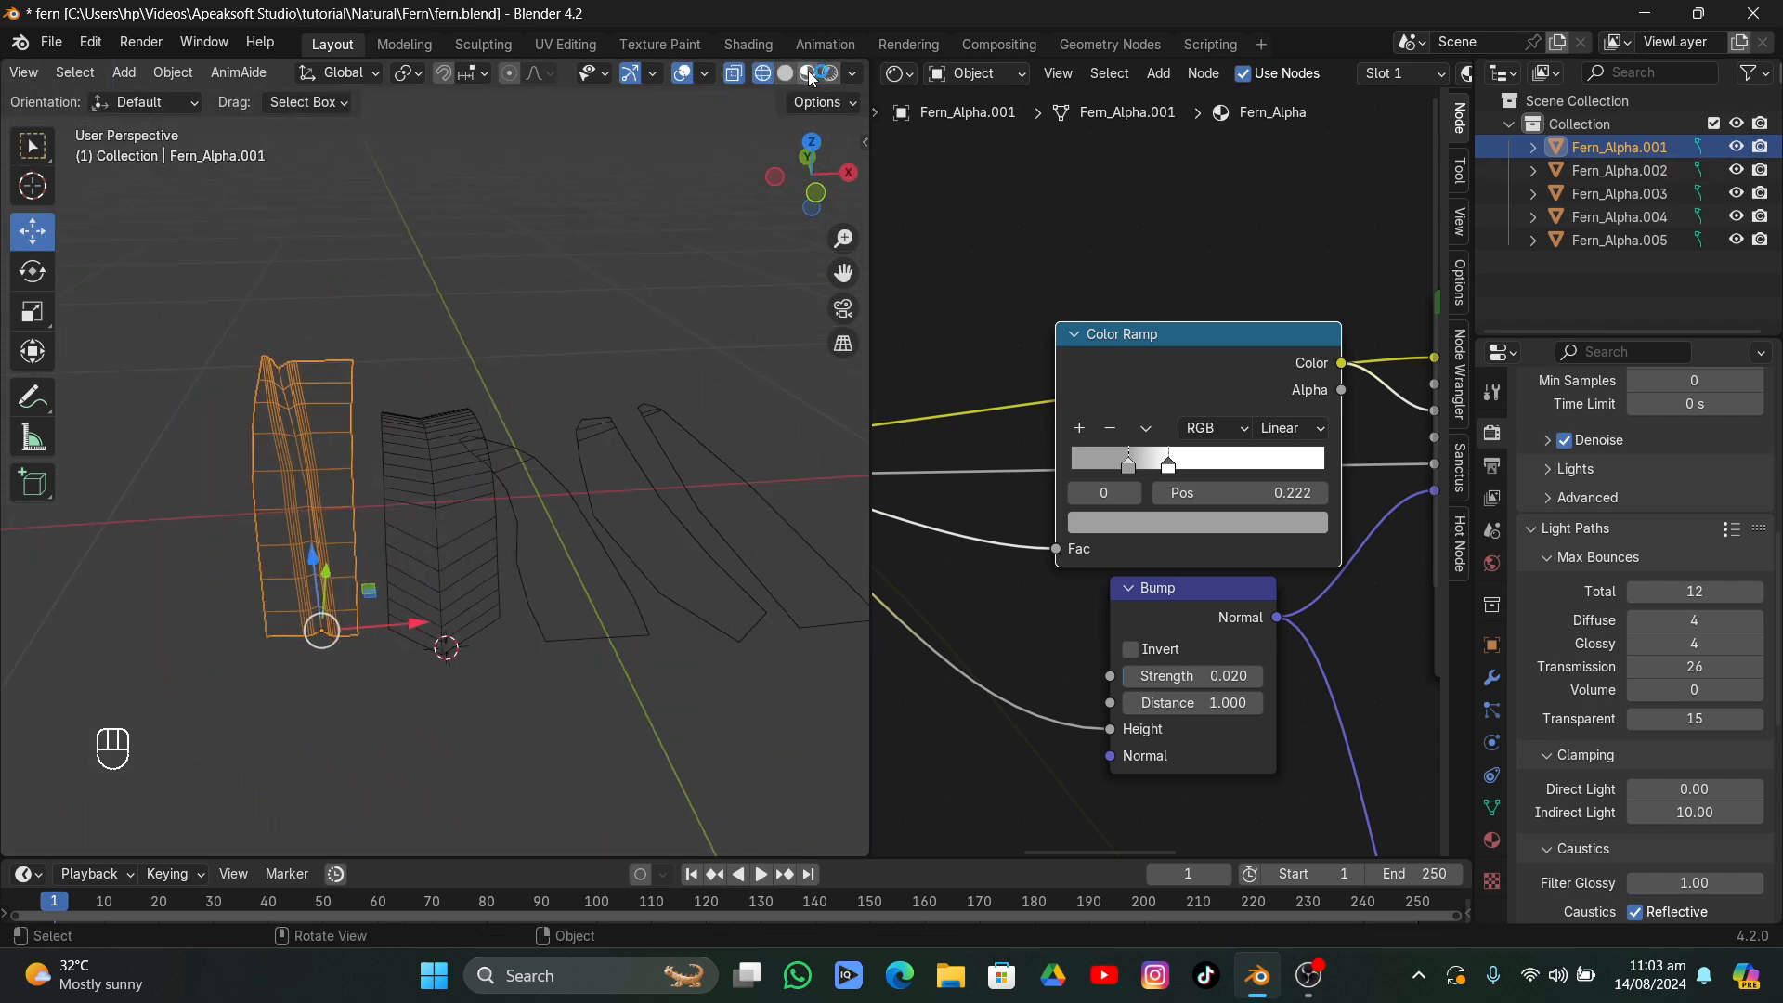
{"action": "left_click", "coordinate": [808, 73]}
{"action": "mouse_move", "coordinate": [505, 340]}
{"action": "middle_mouse_down"}
{"action": "mouse_move", "coordinate": [498, 539]}
{"action": "mouse_move", "coordinate": [515, 409]}
{"action": "middle_mouse_up"}
- In top view, move the second frond toward the first and rotate it clockwise so their bases meet and their tips fan apart
{"action": "left_click", "coordinate": [419, 483]}
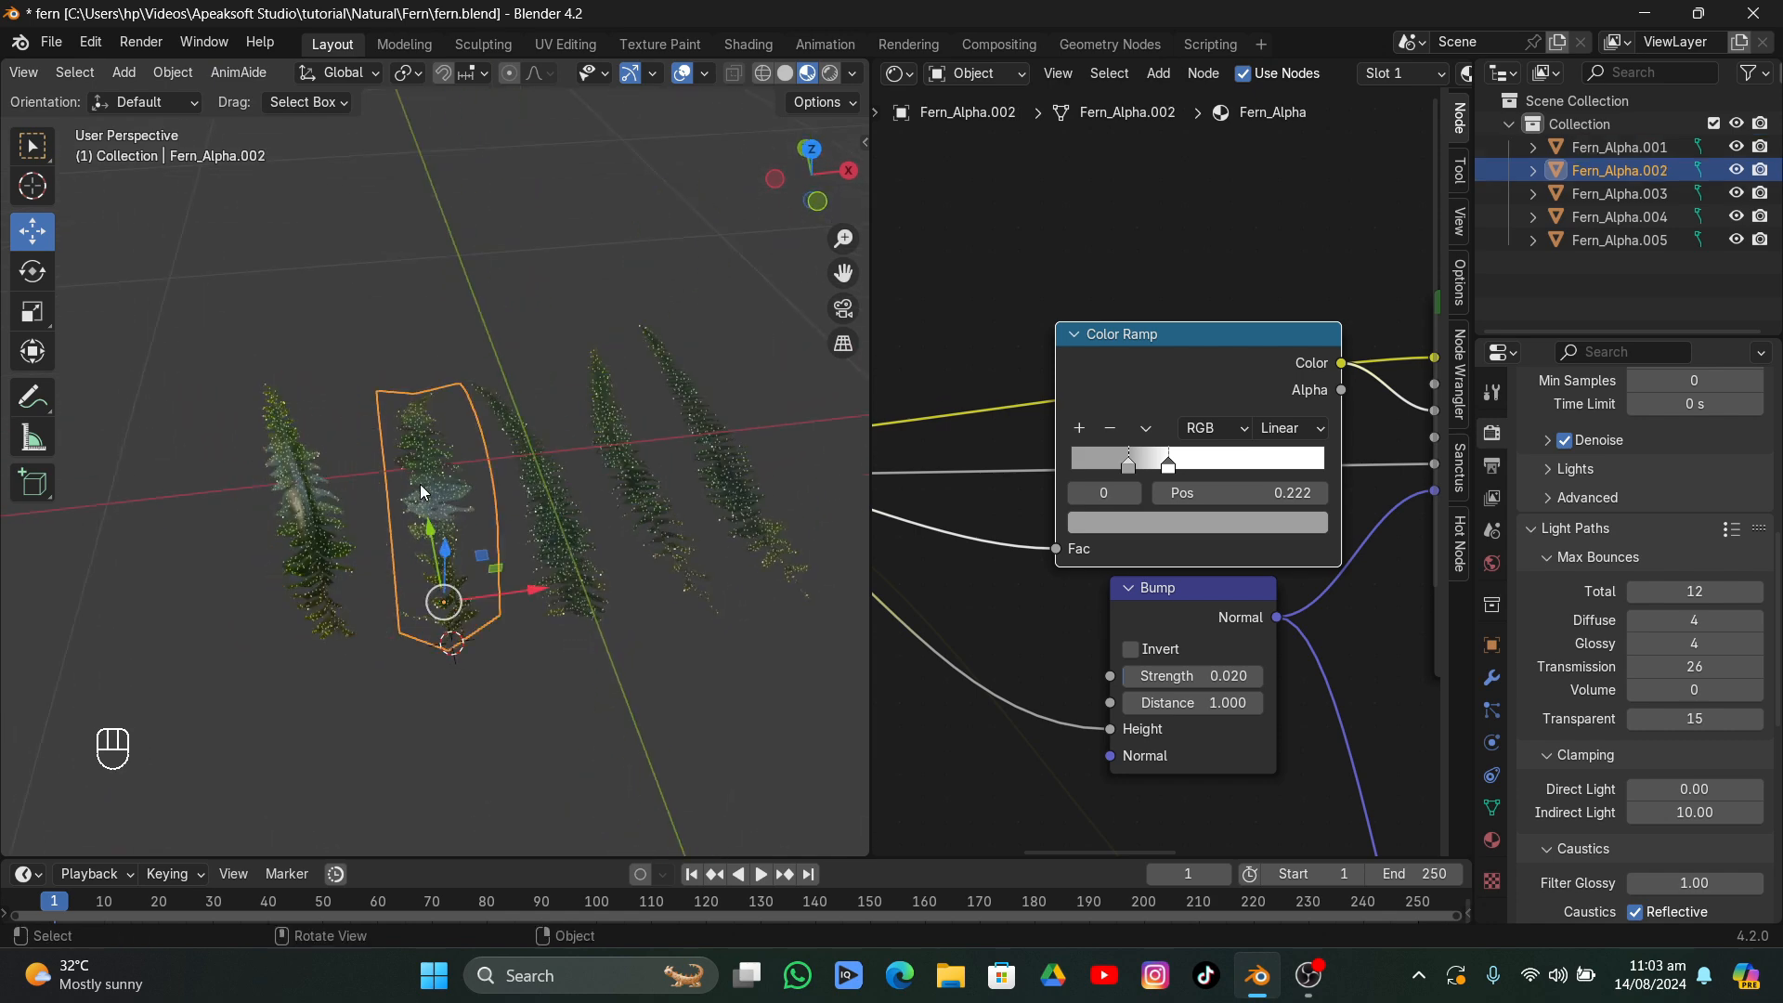
{"action": "left_click", "coordinate": [809, 148]}
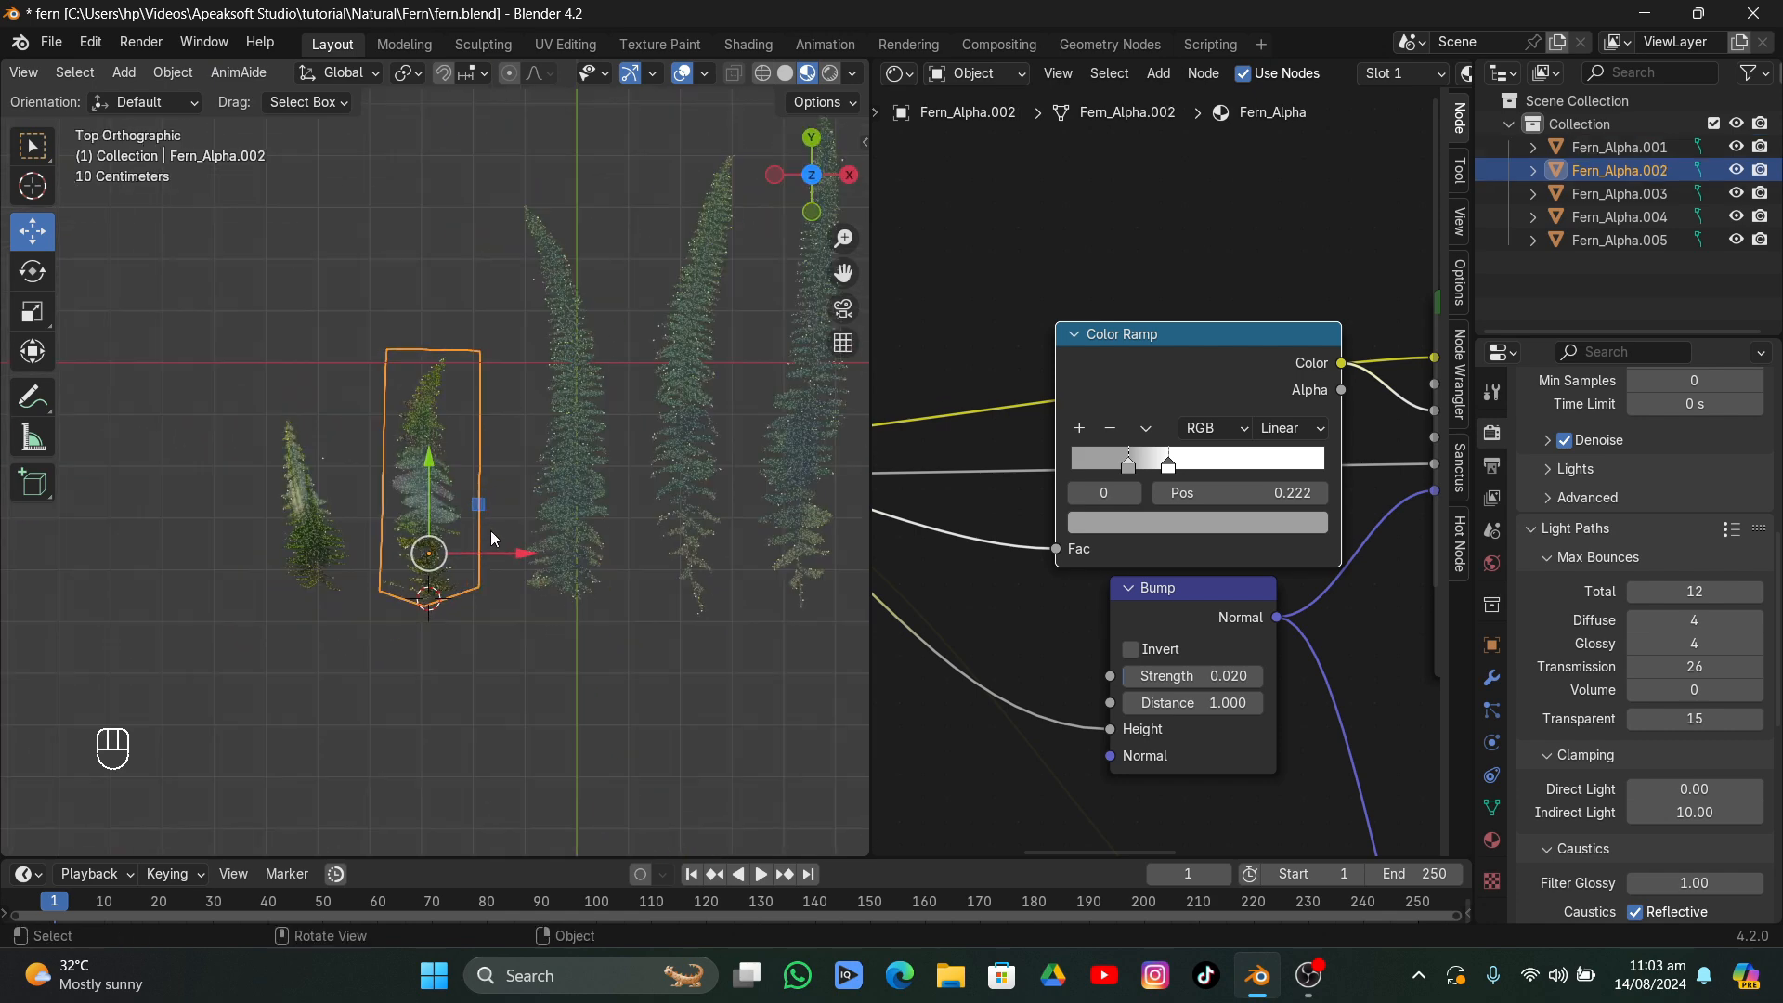
{"action": "left_click_drag", "start_coordinate": [394, 506], "coordinate": [488, 594]}
{"action": "left_click", "coordinate": [33, 270]}
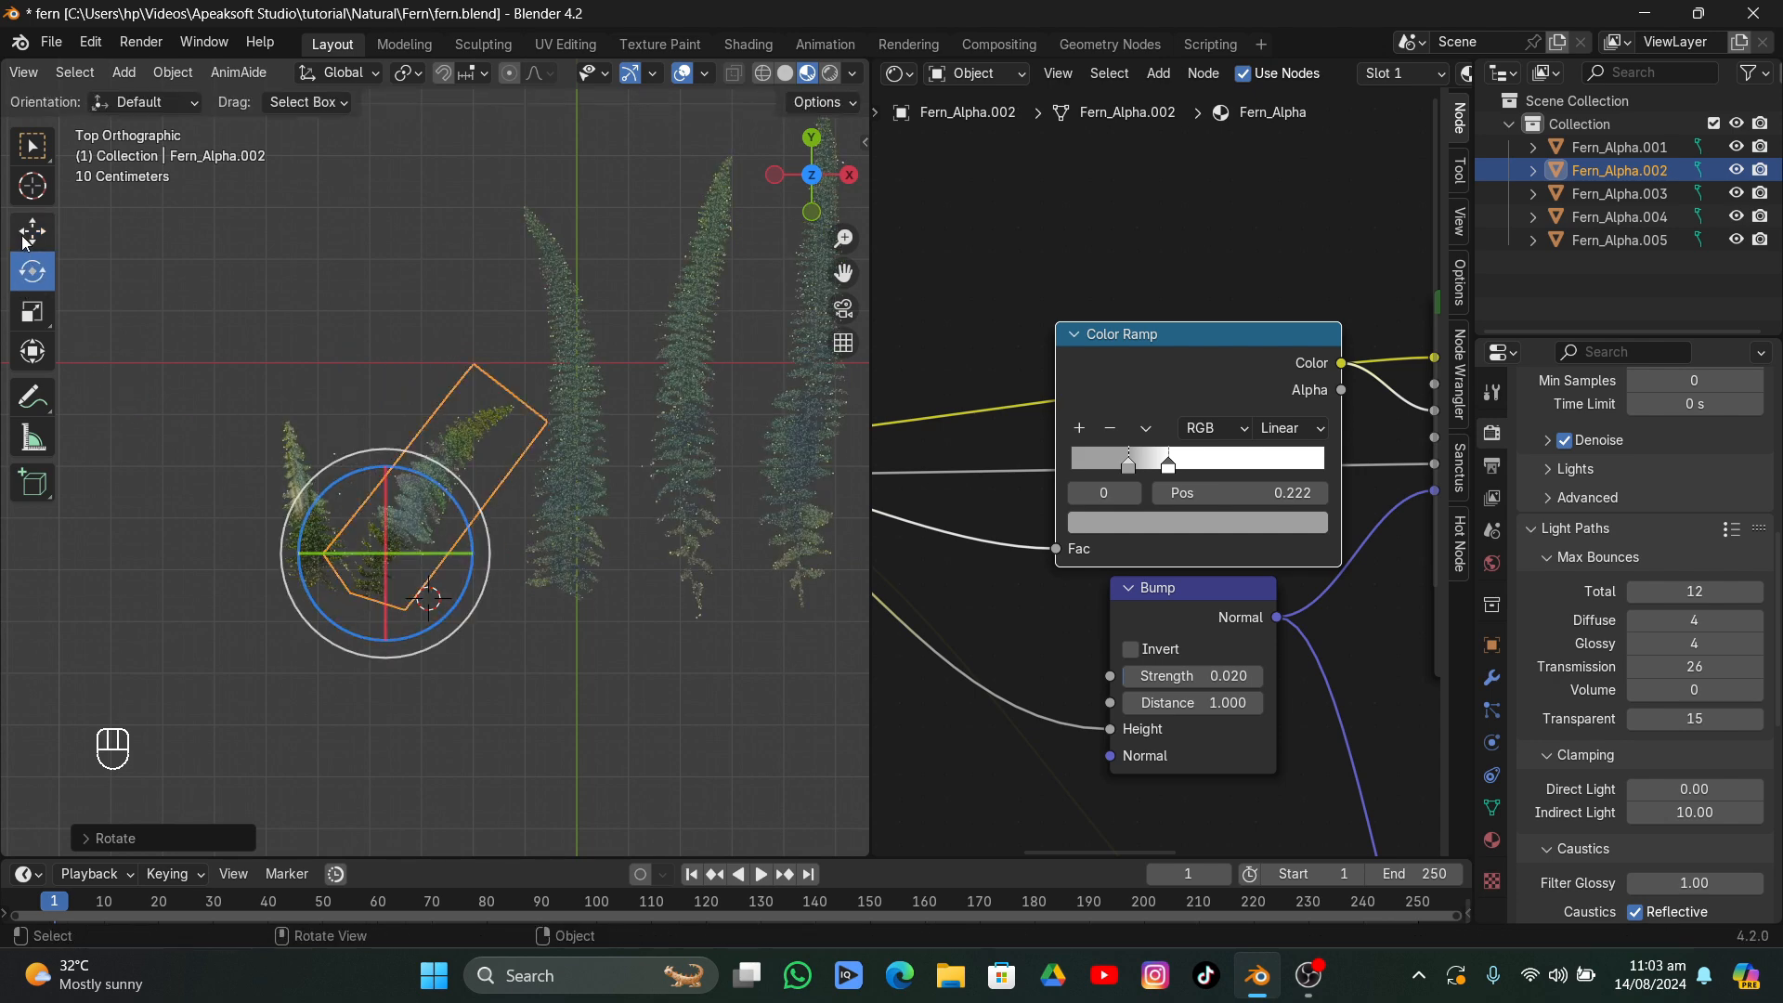
{"action": "left_click", "coordinate": [33, 231]}
{"action": "left_click_drag", "start_coordinate": [418, 517], "coordinate": [395, 527]}
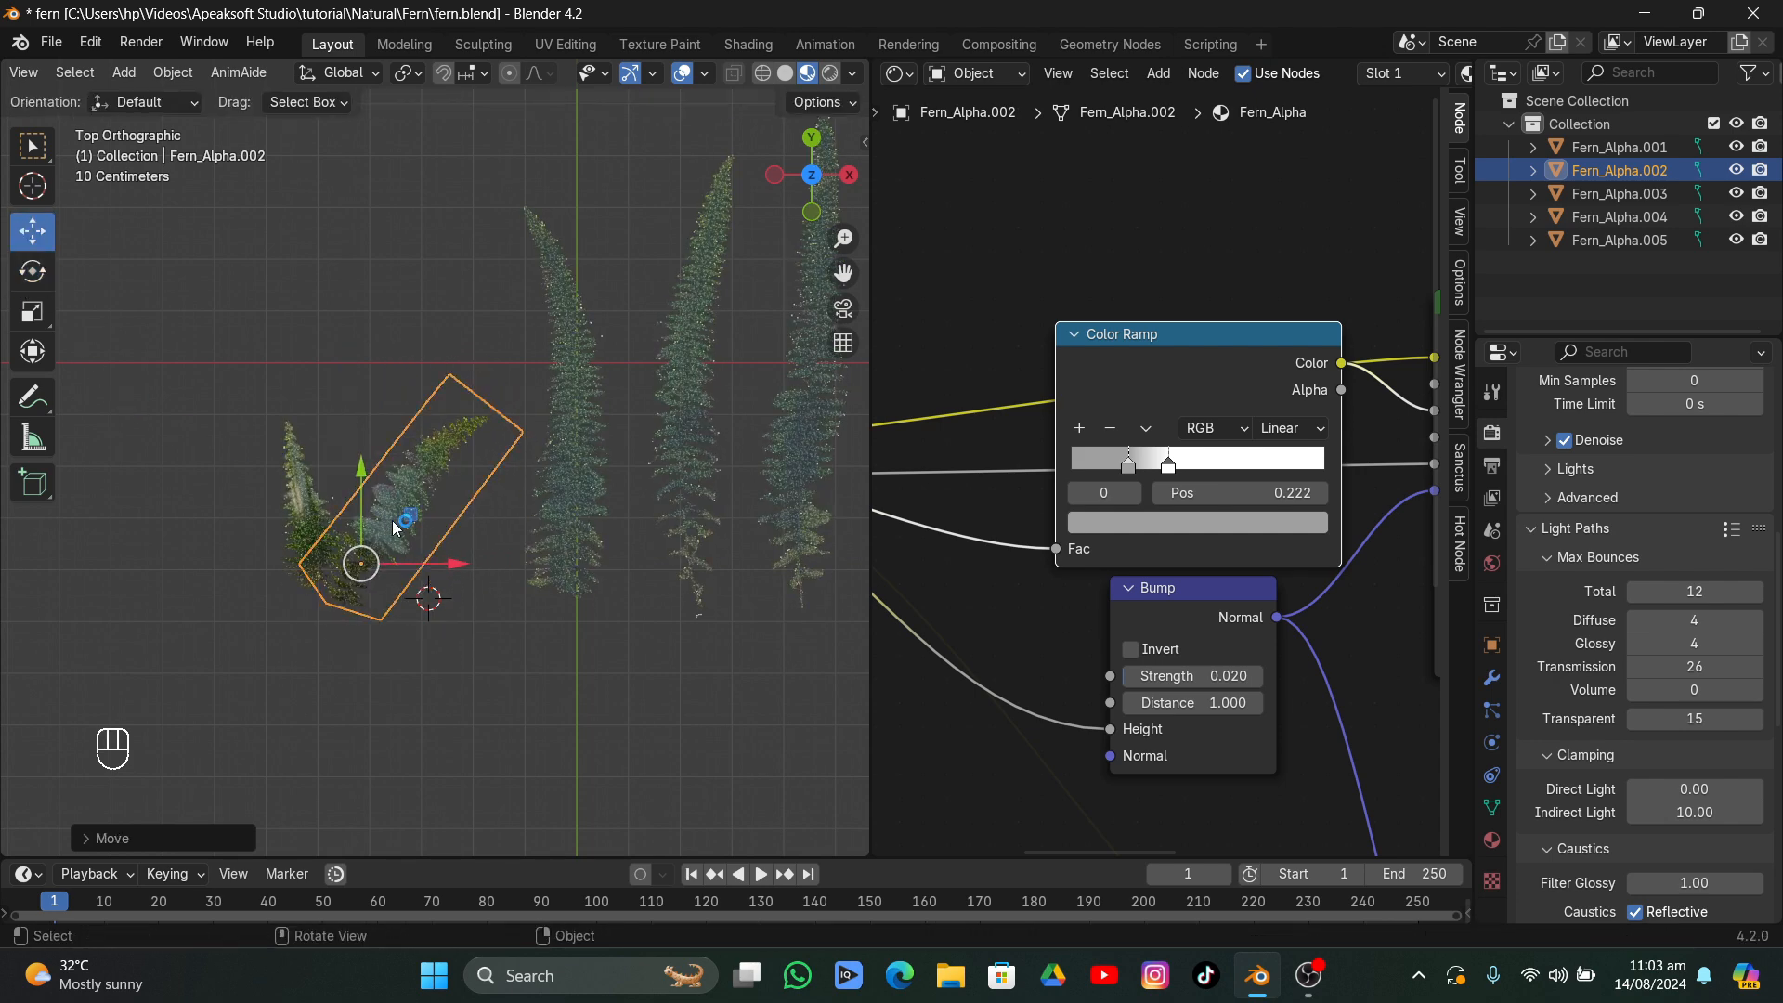
- Duplicate the rotated second frond and place the copy slightly below and to the right of the original in top view
{"action": "right_click", "coordinate": [405, 457]}
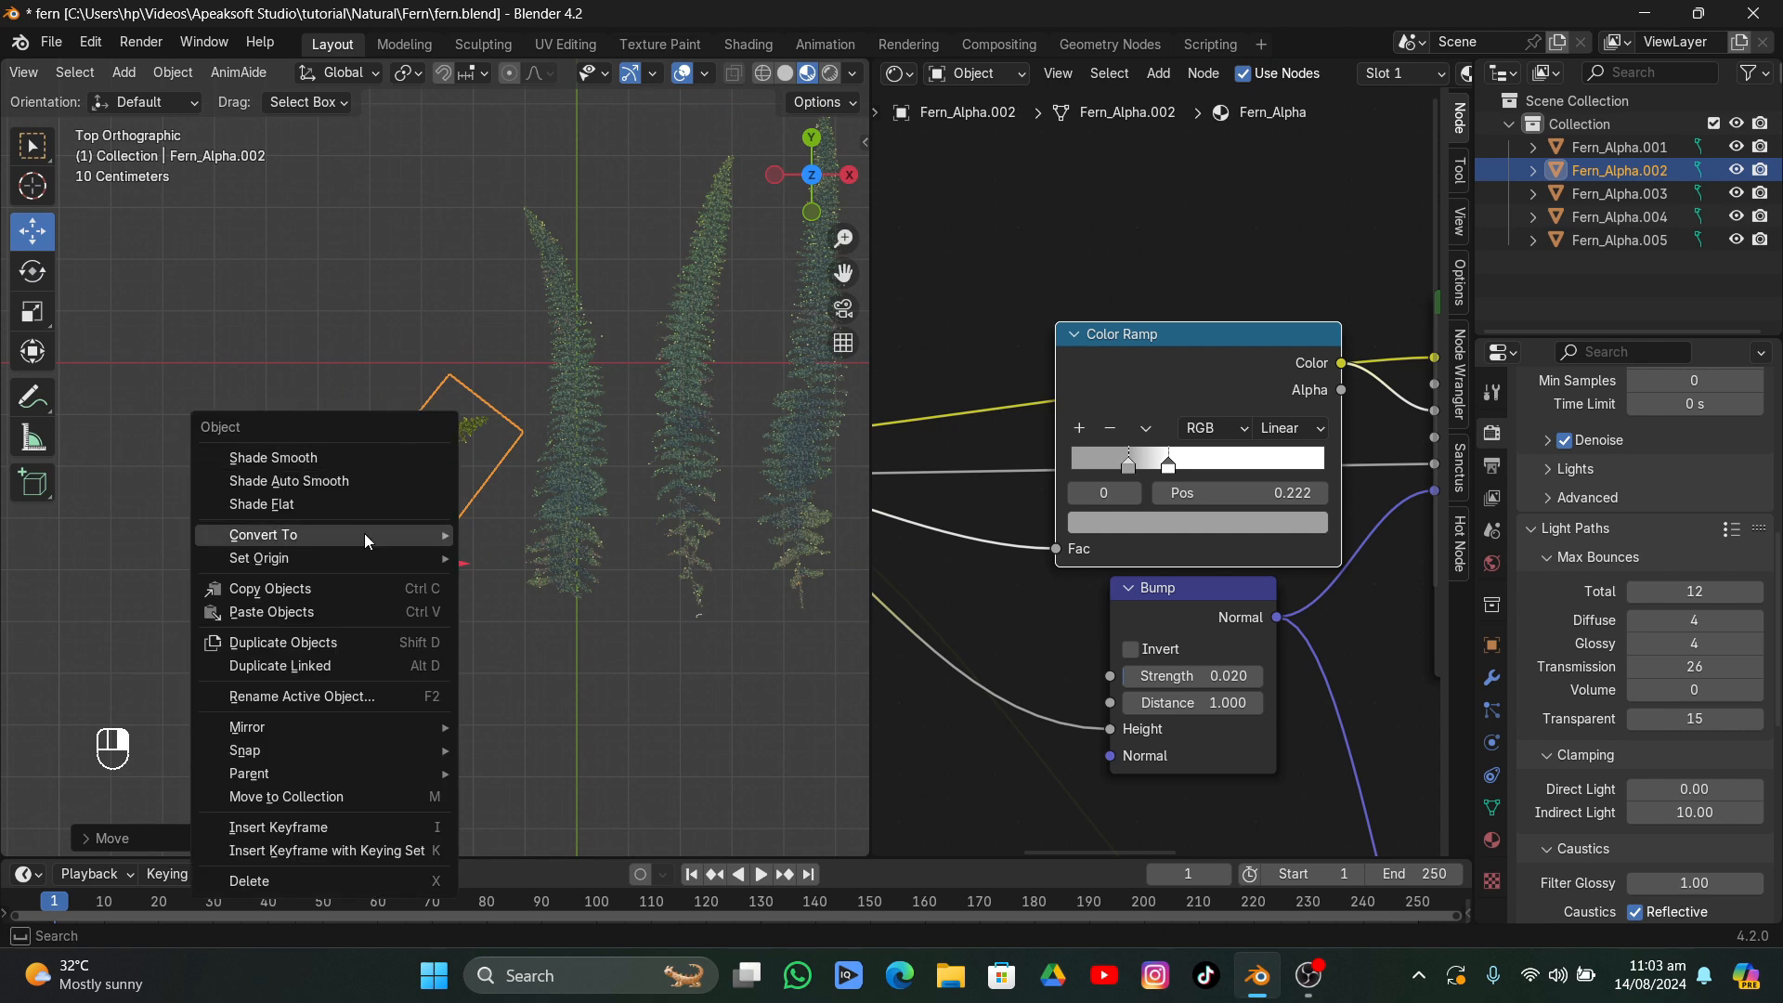
{"action": "left_click", "coordinate": [320, 645]}
{"action": "left_click", "coordinate": [342, 692]}
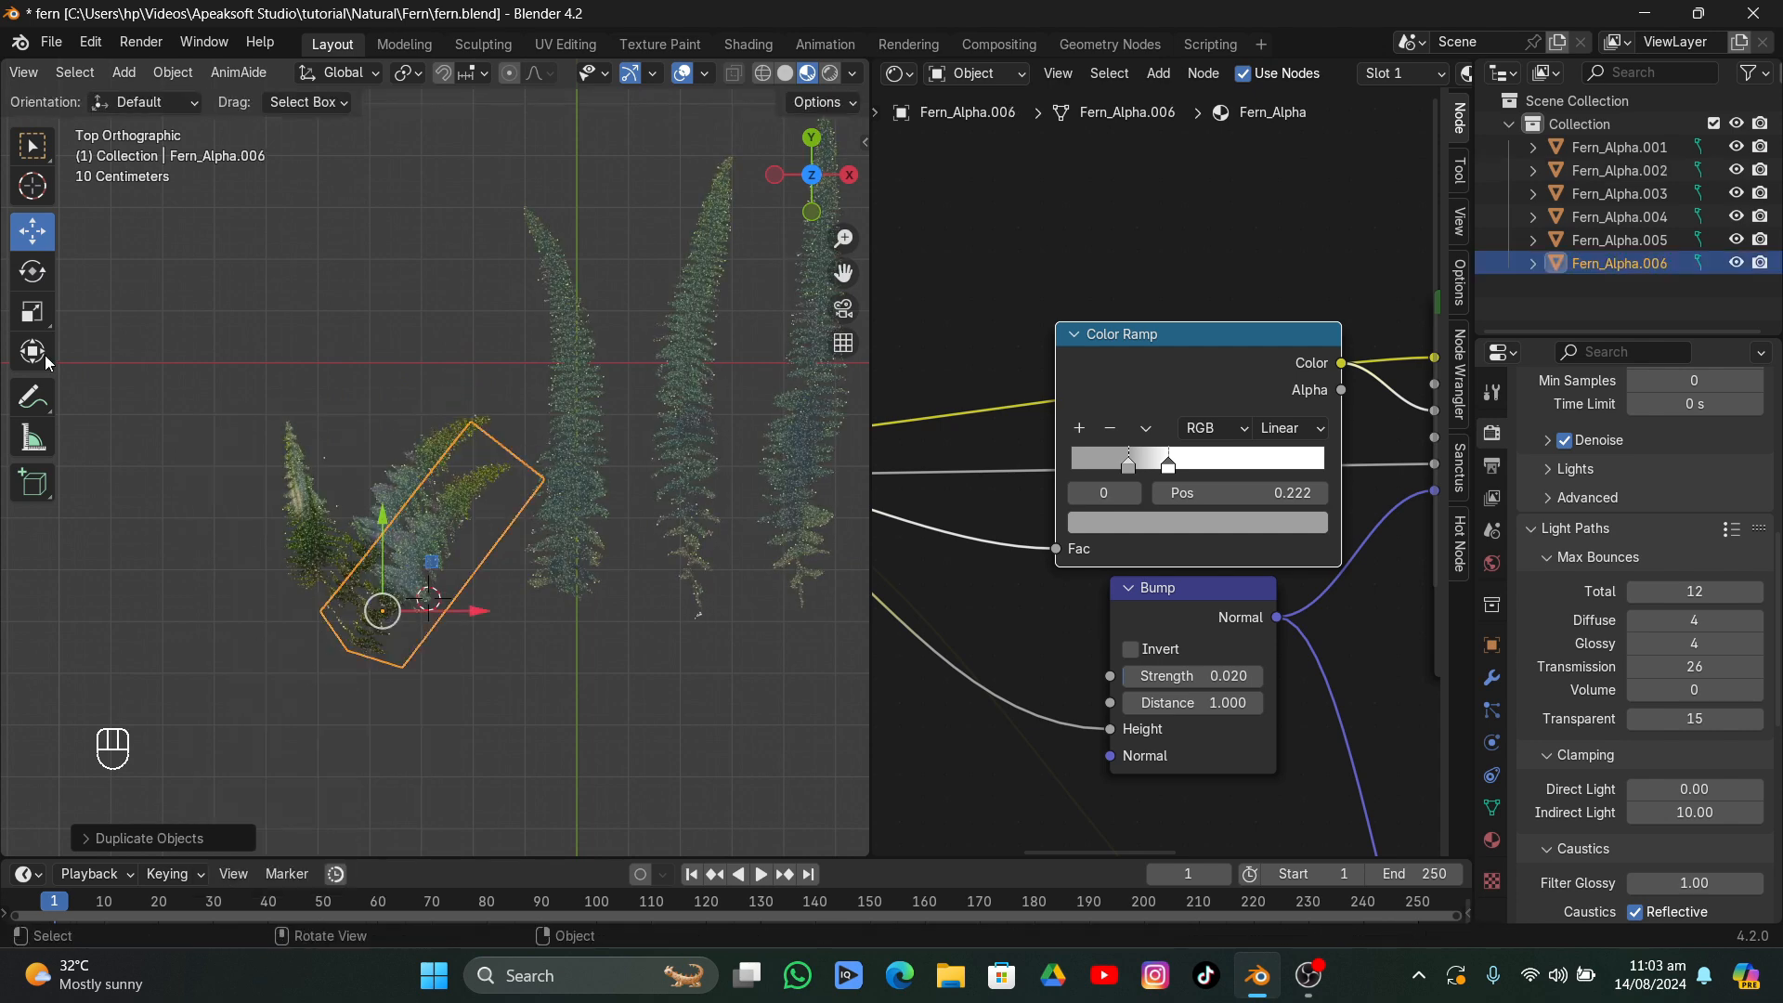
- Rotate the second frond's copy clockwise so its tip points right and slightly downward, and shift its base left toward the other bases
{"action": "left_click", "coordinate": [34, 272]}
{"action": "left_click_drag", "start_coordinate": [314, 567], "coordinate": [210, 440]}
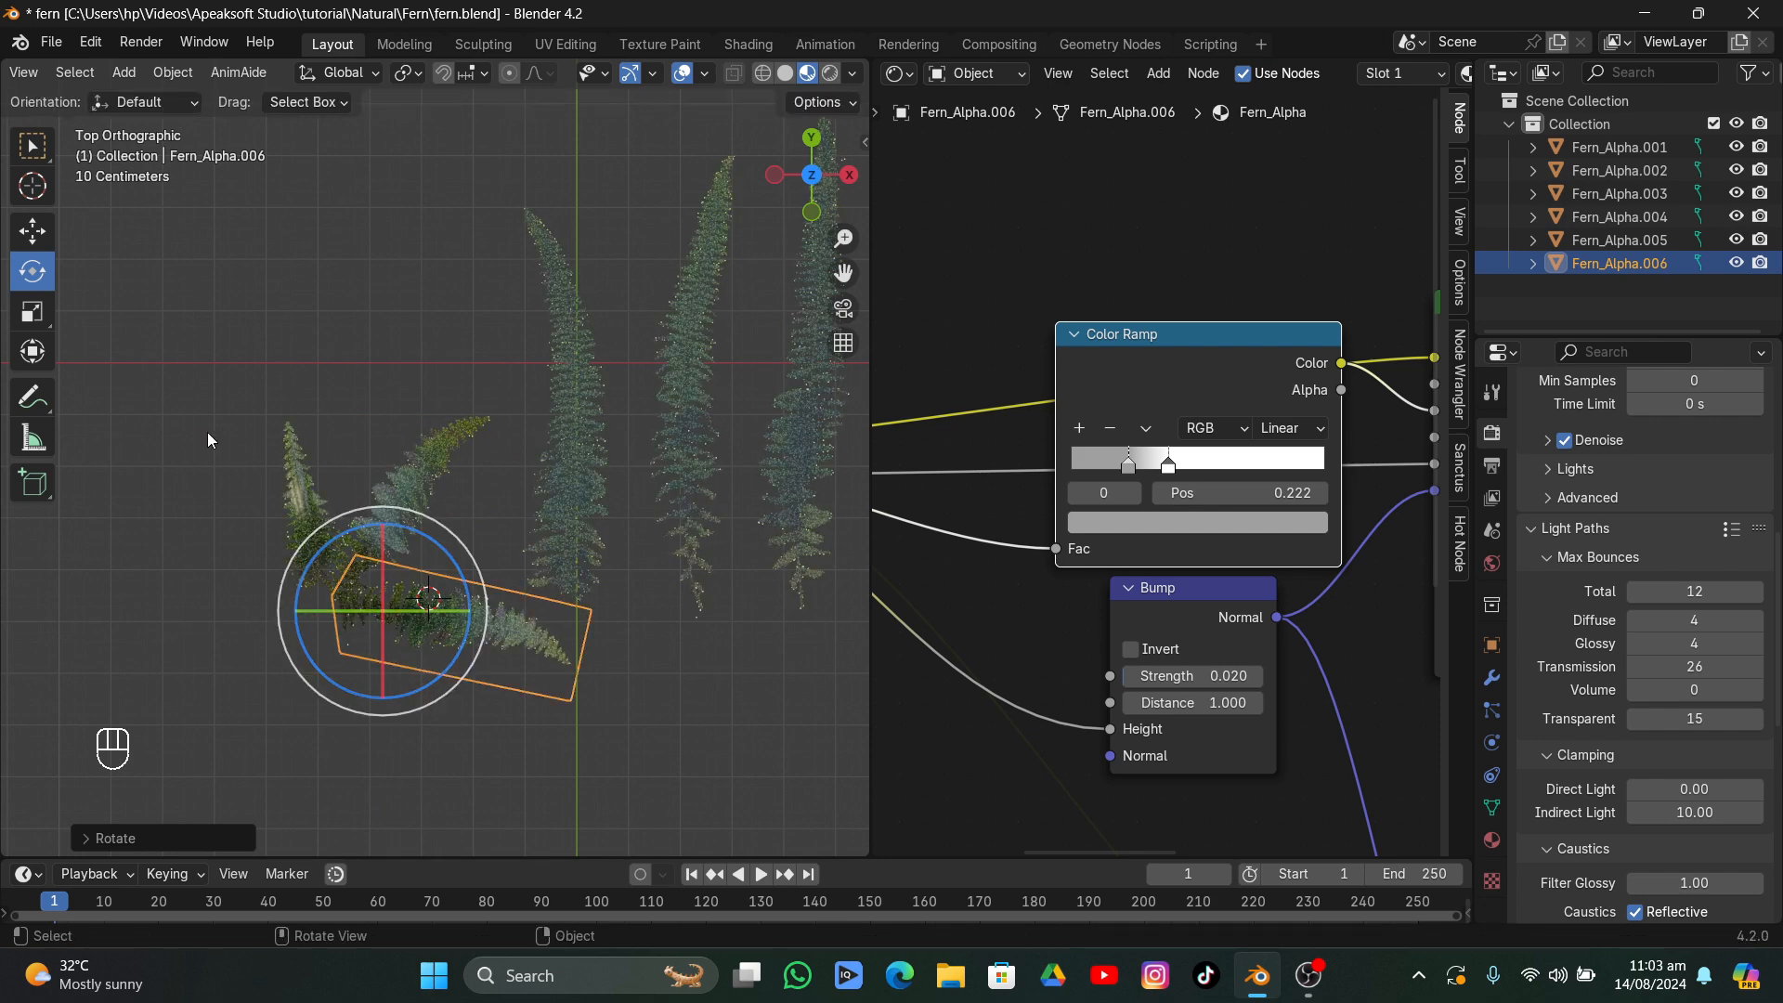
{"action": "left_click", "coordinate": [32, 231]}
{"action": "left_click_drag", "start_coordinate": [381, 609], "coordinate": [357, 607]}
- Duplicate the first frond and place the copy below and slightly to the left of the original in top view
{"action": "left_click", "coordinate": [304, 515]}
{"action": "right_click", "coordinate": [304, 514]}
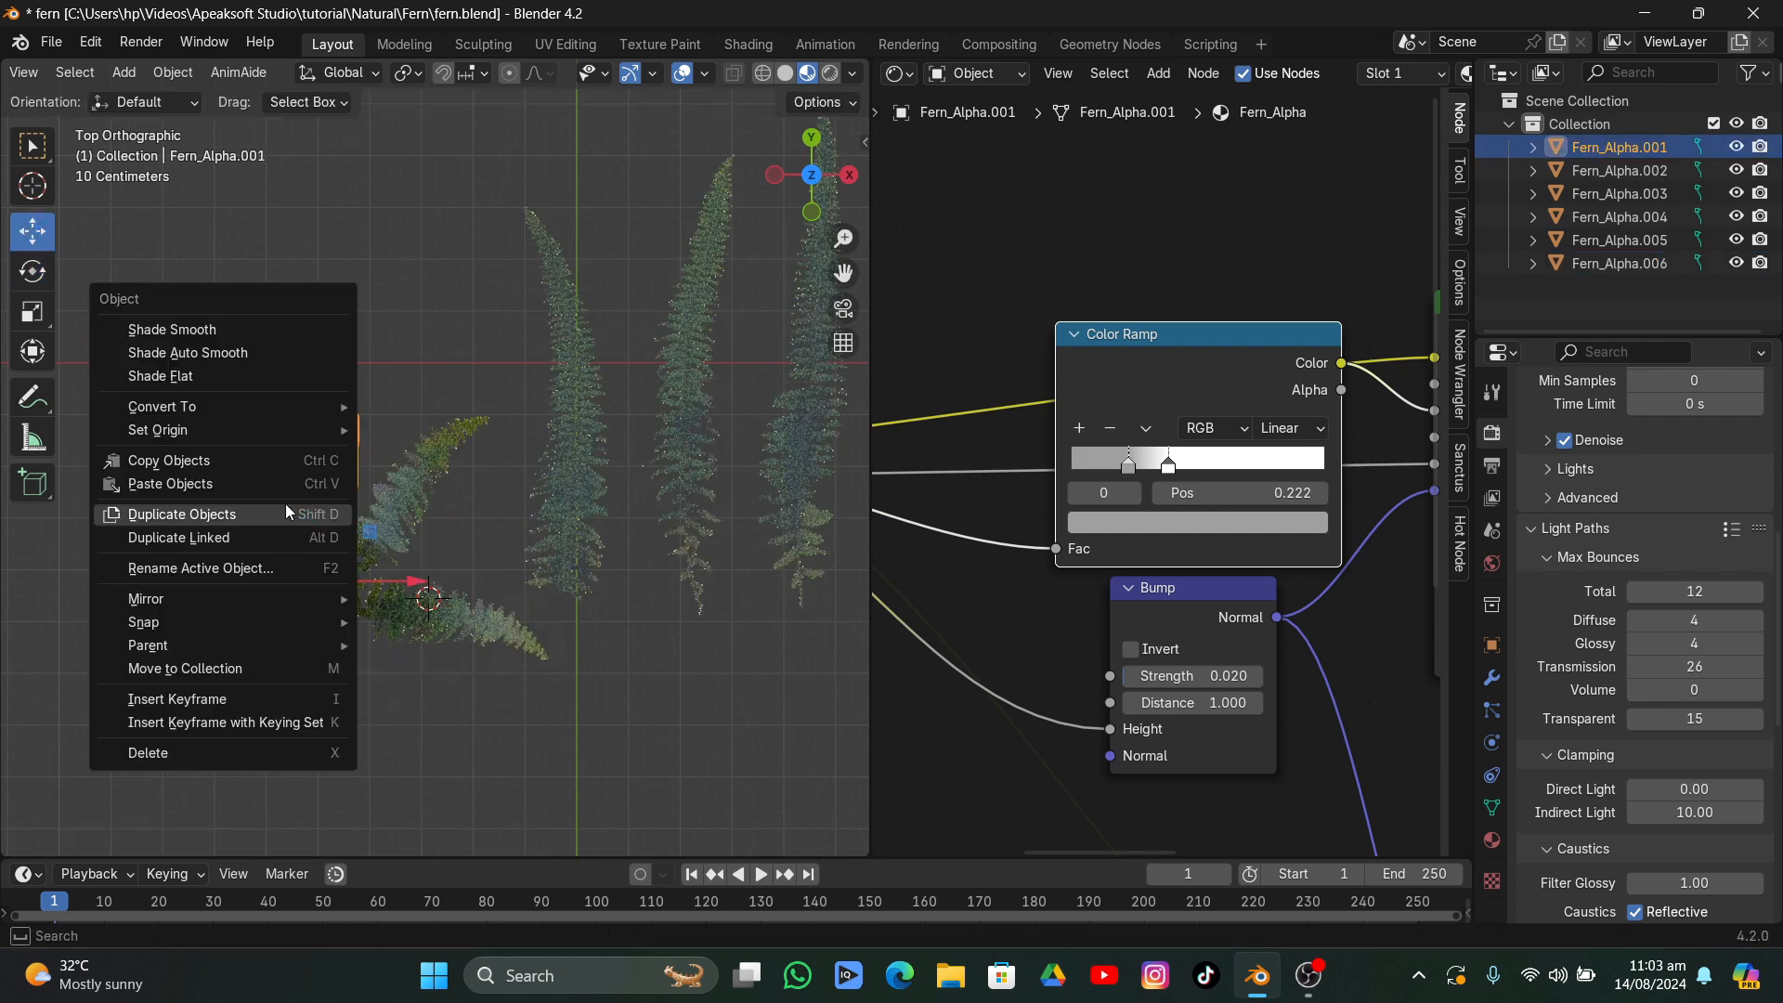
{"action": "left_click", "coordinate": [286, 513]}
{"action": "left_click", "coordinate": [317, 632]}
- Rotate the first frond's copy so its tip points down and left, and move its base up to meet the other fronds' bases
{"action": "left_click", "coordinate": [33, 272]}
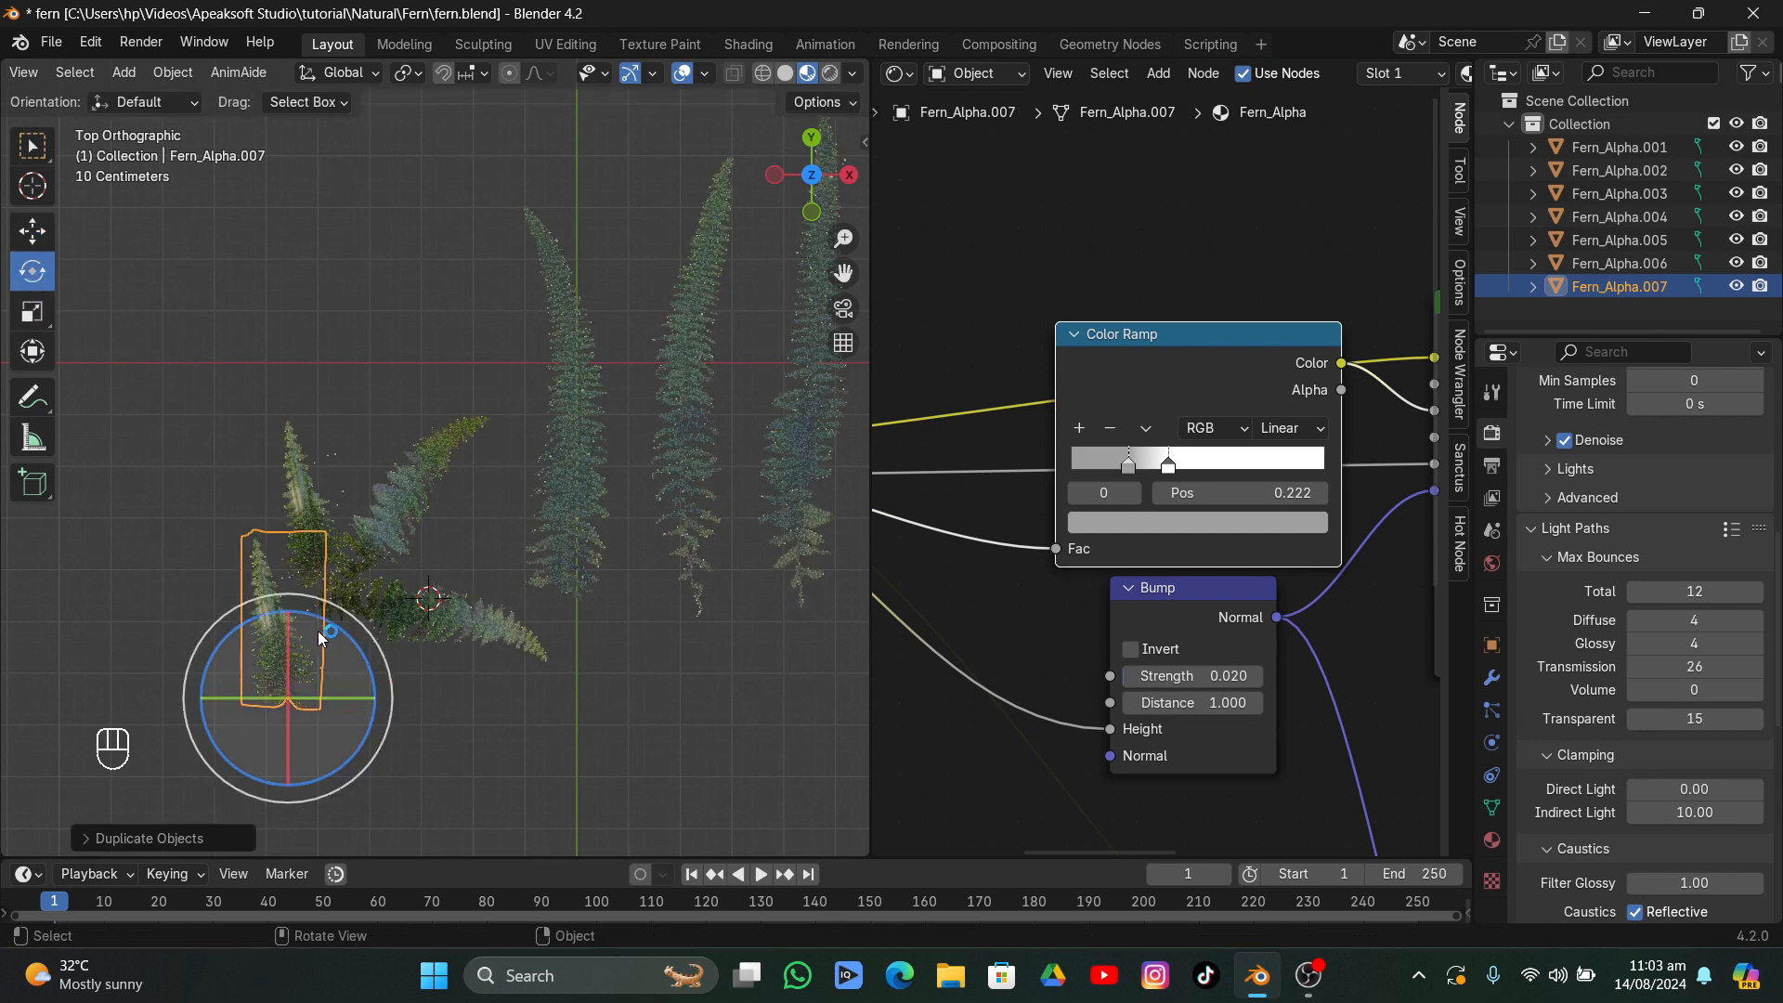
{"action": "left_click_drag", "start_coordinate": [274, 625], "coordinate": [246, 759]}
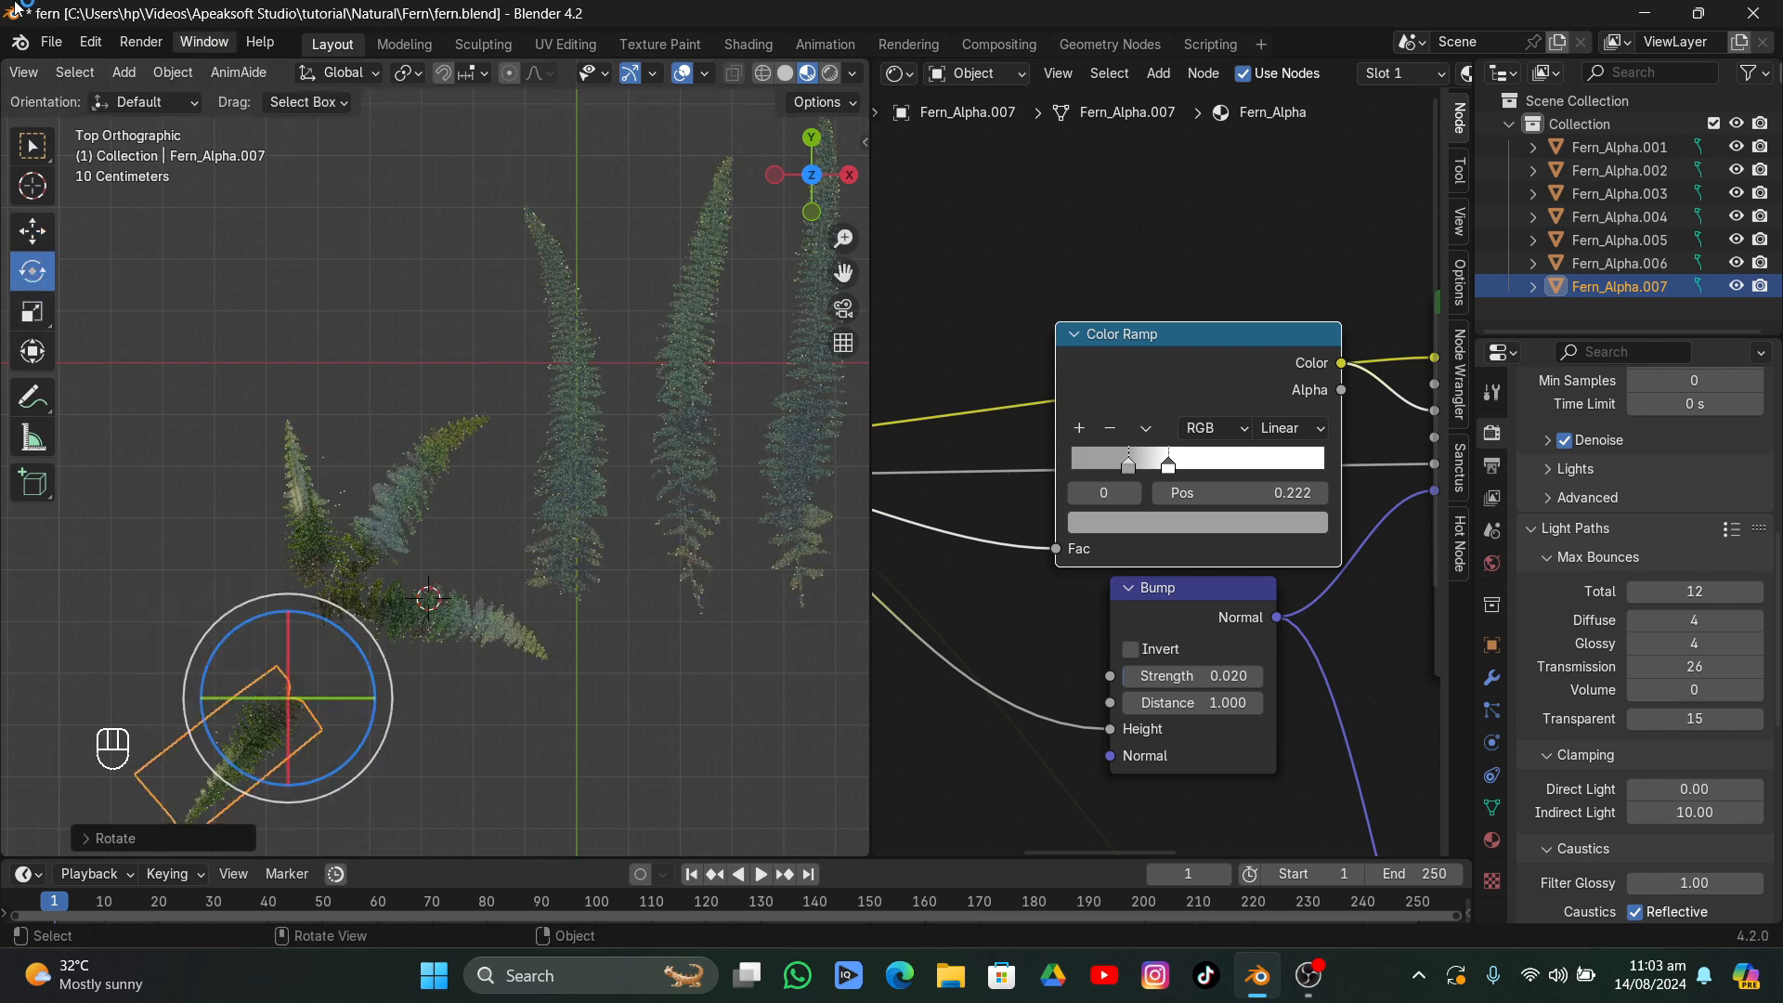
{"action": "left_click", "coordinate": [37, 240]}
{"action": "left_click_drag", "start_coordinate": [299, 689], "coordinate": [317, 573]}
{"action": "middle_click_drag", "start_coordinate": [365, 511], "coordinate": [414, 466]}
{"action": "left_click", "coordinate": [627, 265]}
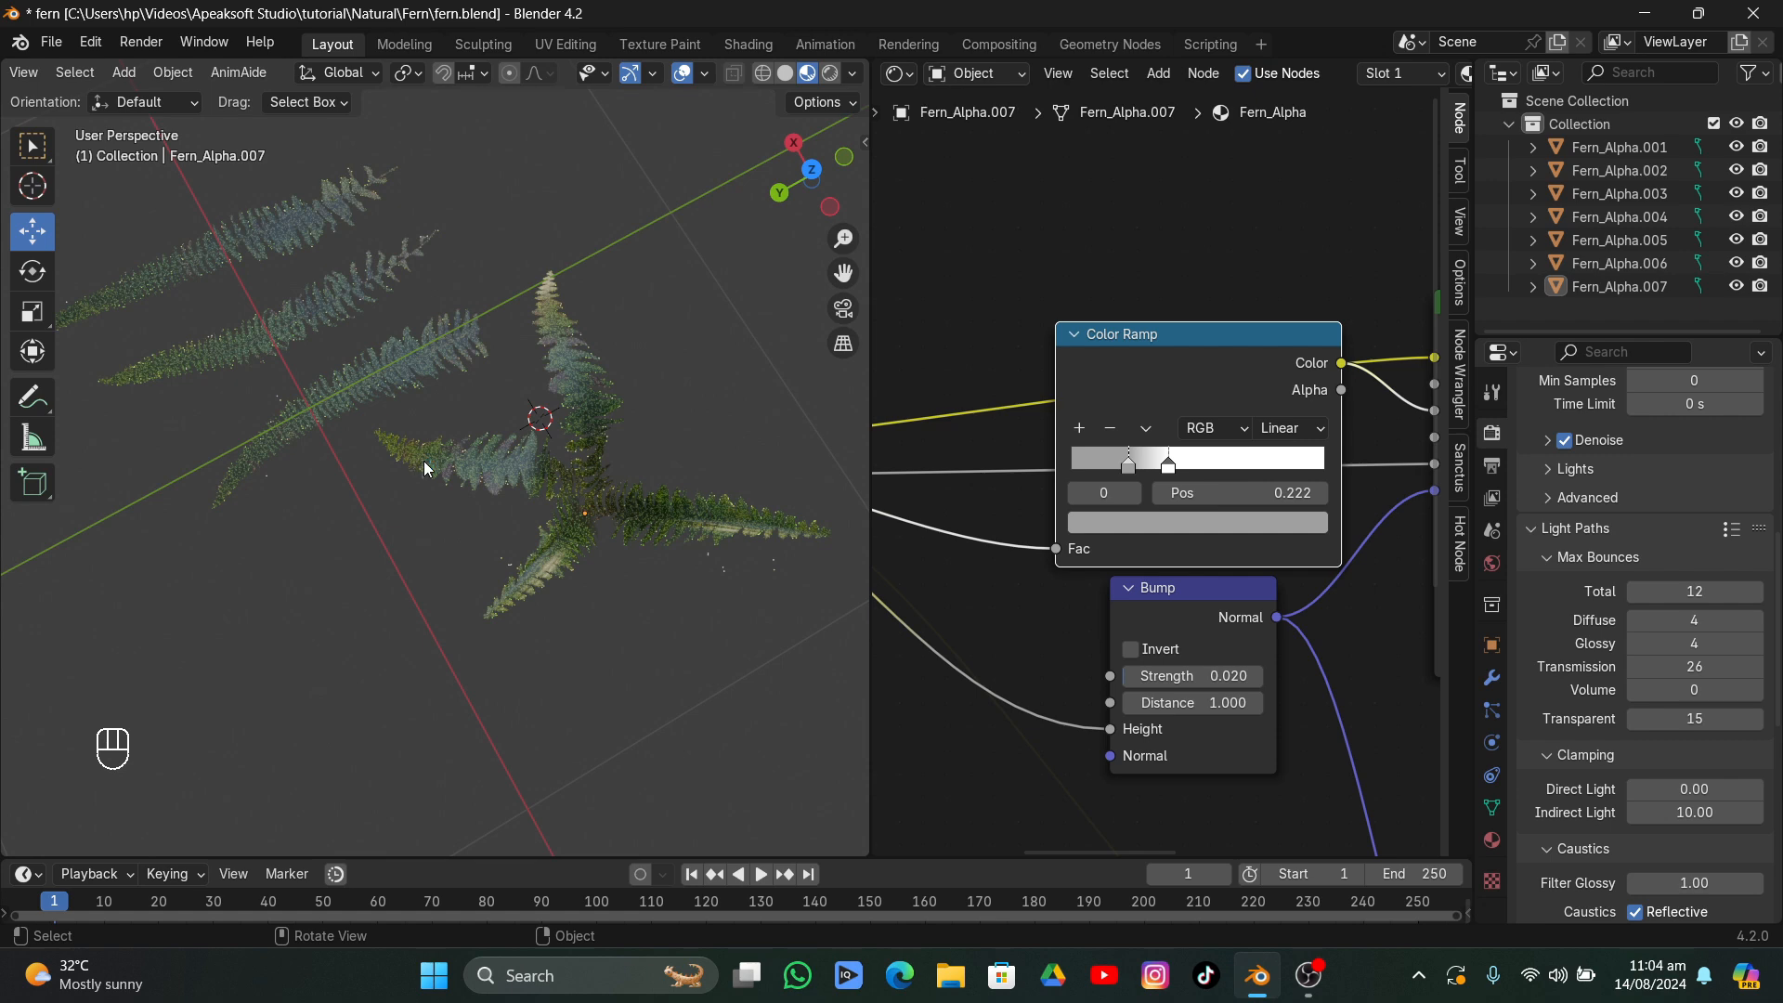
- Select the three remaining flat fronds together and move them along X, away from the arranged cluster
{"action": "middle_click_drag", "start_coordinate": [362, 307], "coordinate": [444, 515]}
{"action": "left_click", "coordinate": [388, 452]}
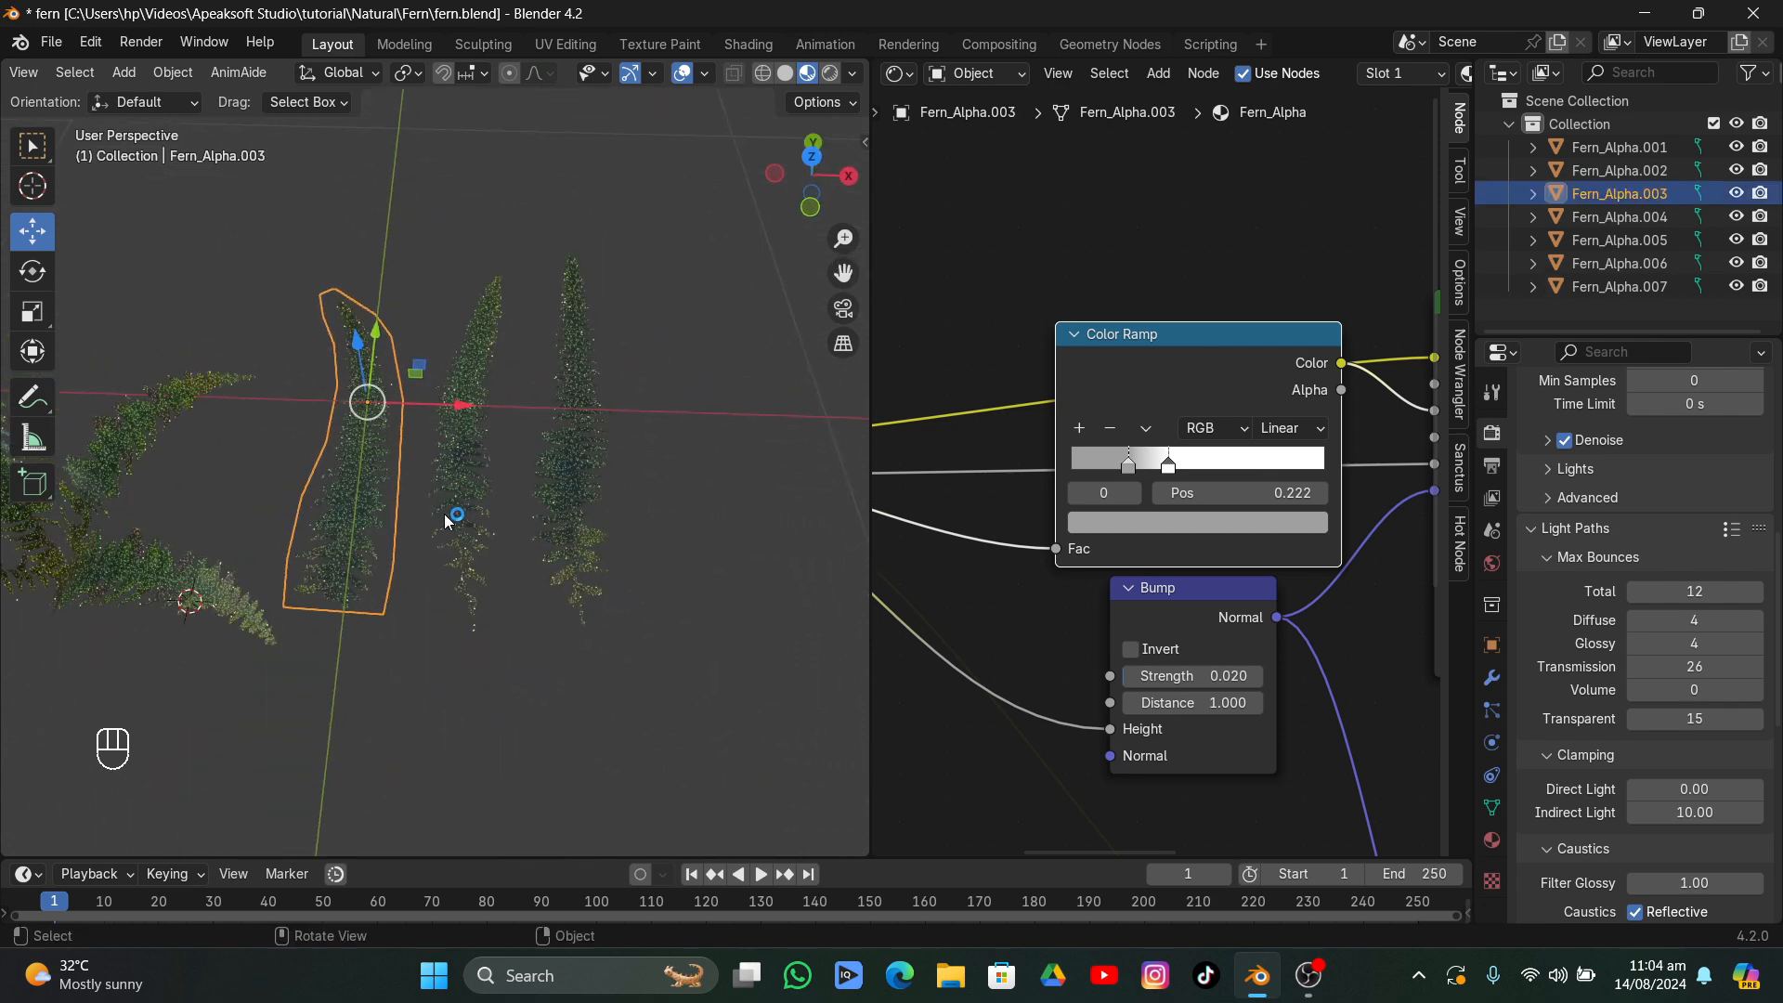
{"action": "left_click_drag", "start_coordinate": [326, 378], "coordinate": [698, 556]}
{"action": "key", "text": "g"}
{"action": "key", "text": "x"}
{"action": "left_click", "coordinate": [619, 444]}
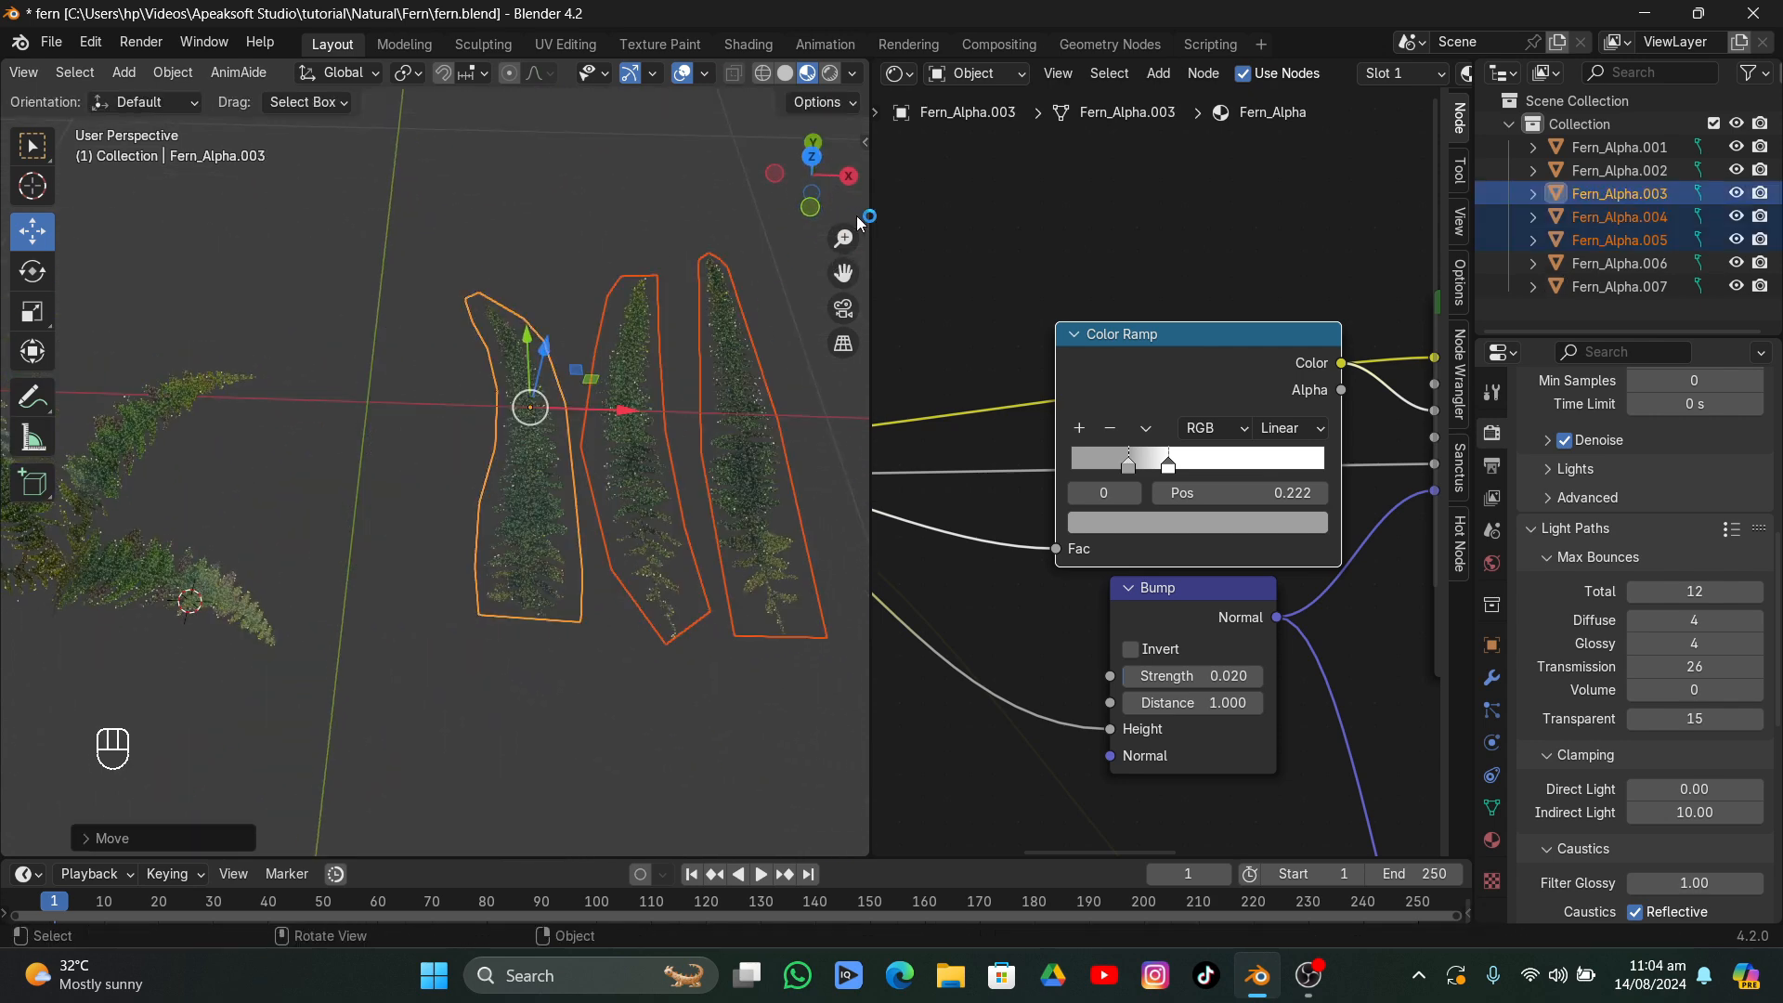
- Edit the nearest flat frond's mesh in top view and join opposite outline vertices across its middle with edges
{"action": "middle_click_drag", "start_coordinate": [620, 444], "coordinate": [508, 455], "text": "shift"}
{"action": "scroll", "coordinate": [482, 427], "scroll_direction": "up", "scroll_amount": 2}
{"action": "left_click", "coordinate": [422, 434]}
{"action": "key", "text": "Tab"}
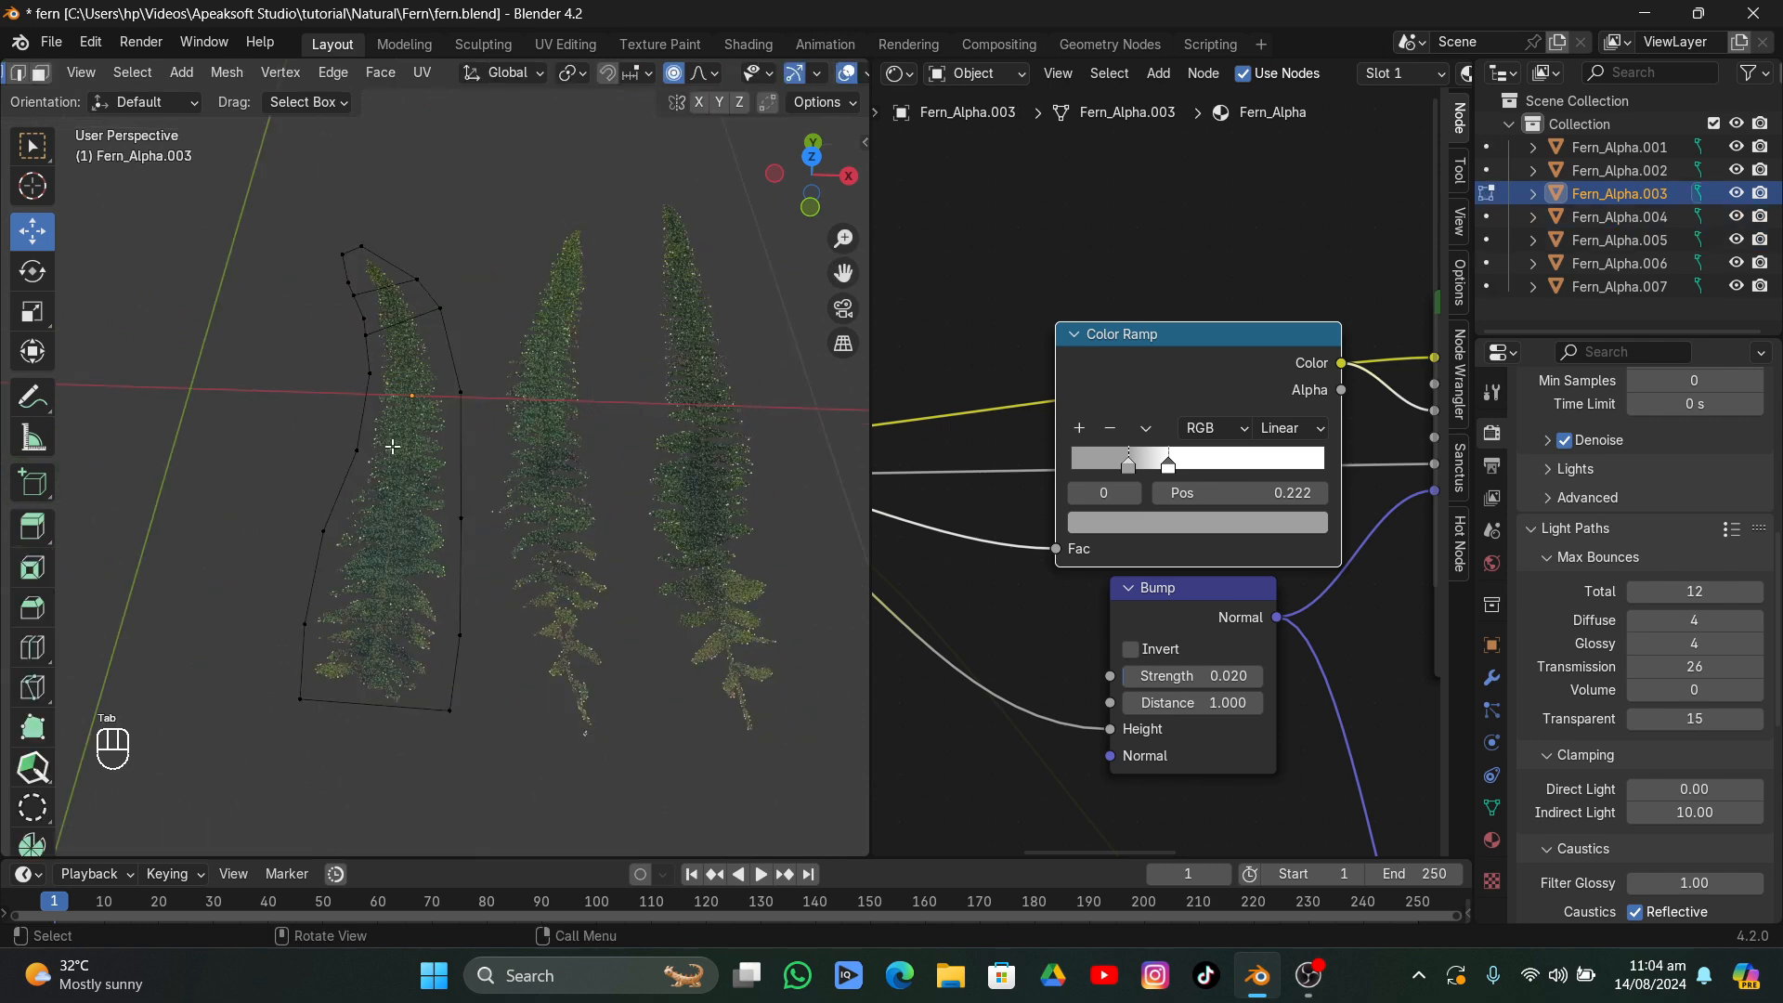
{"action": "left_click", "coordinate": [812, 154]}
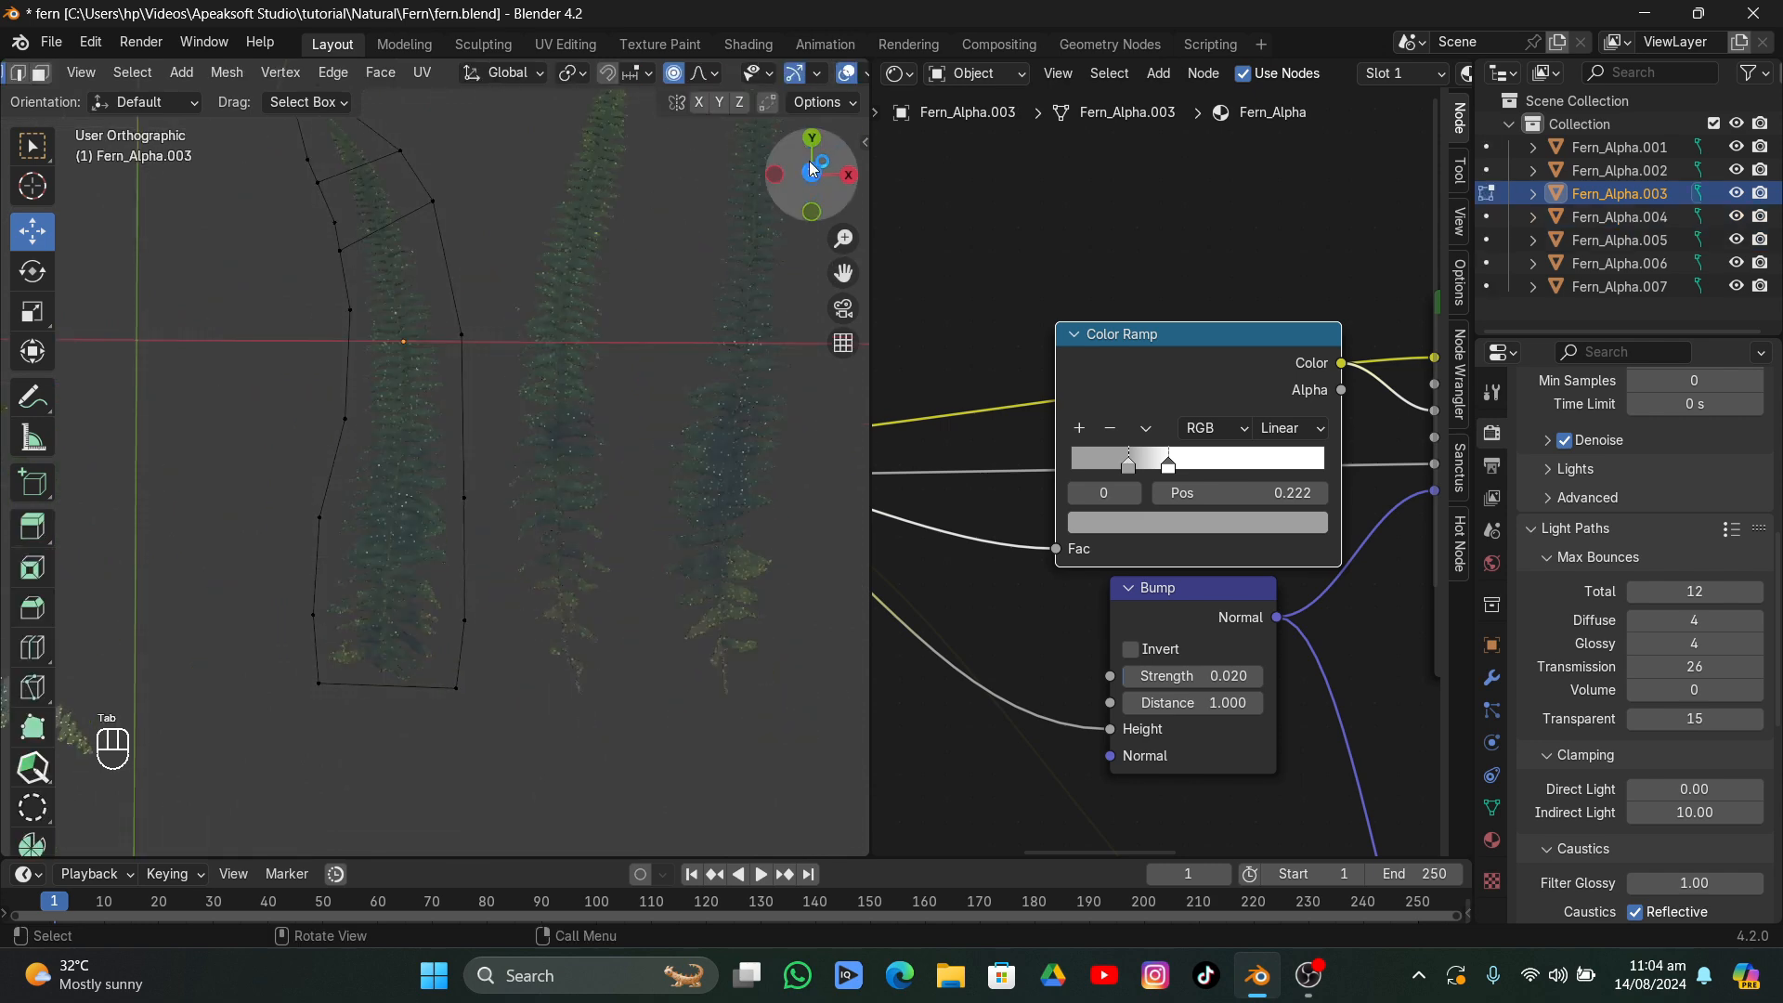
{"action": "left_click", "coordinate": [458, 329]}
{"action": "left_click", "coordinate": [350, 305], "text": "shift"}
{"action": "key", "text": "f"}
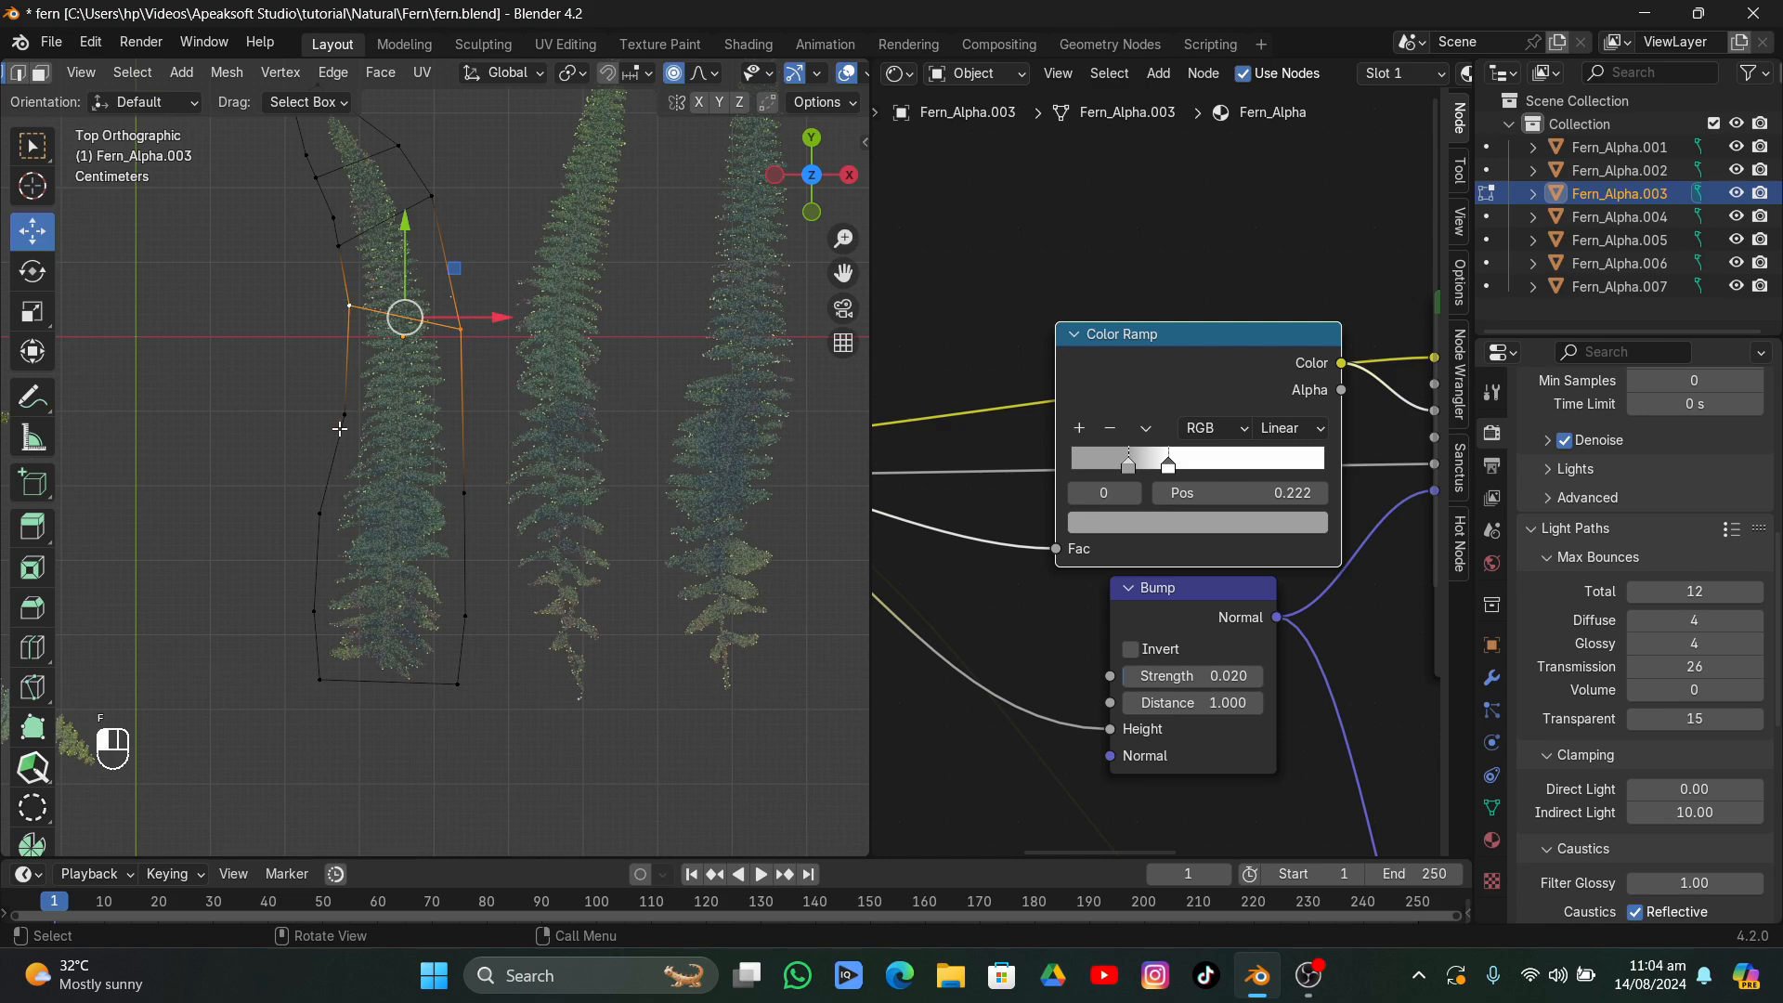
{"action": "key", "text": "f"}
{"action": "key", "text": "f"}
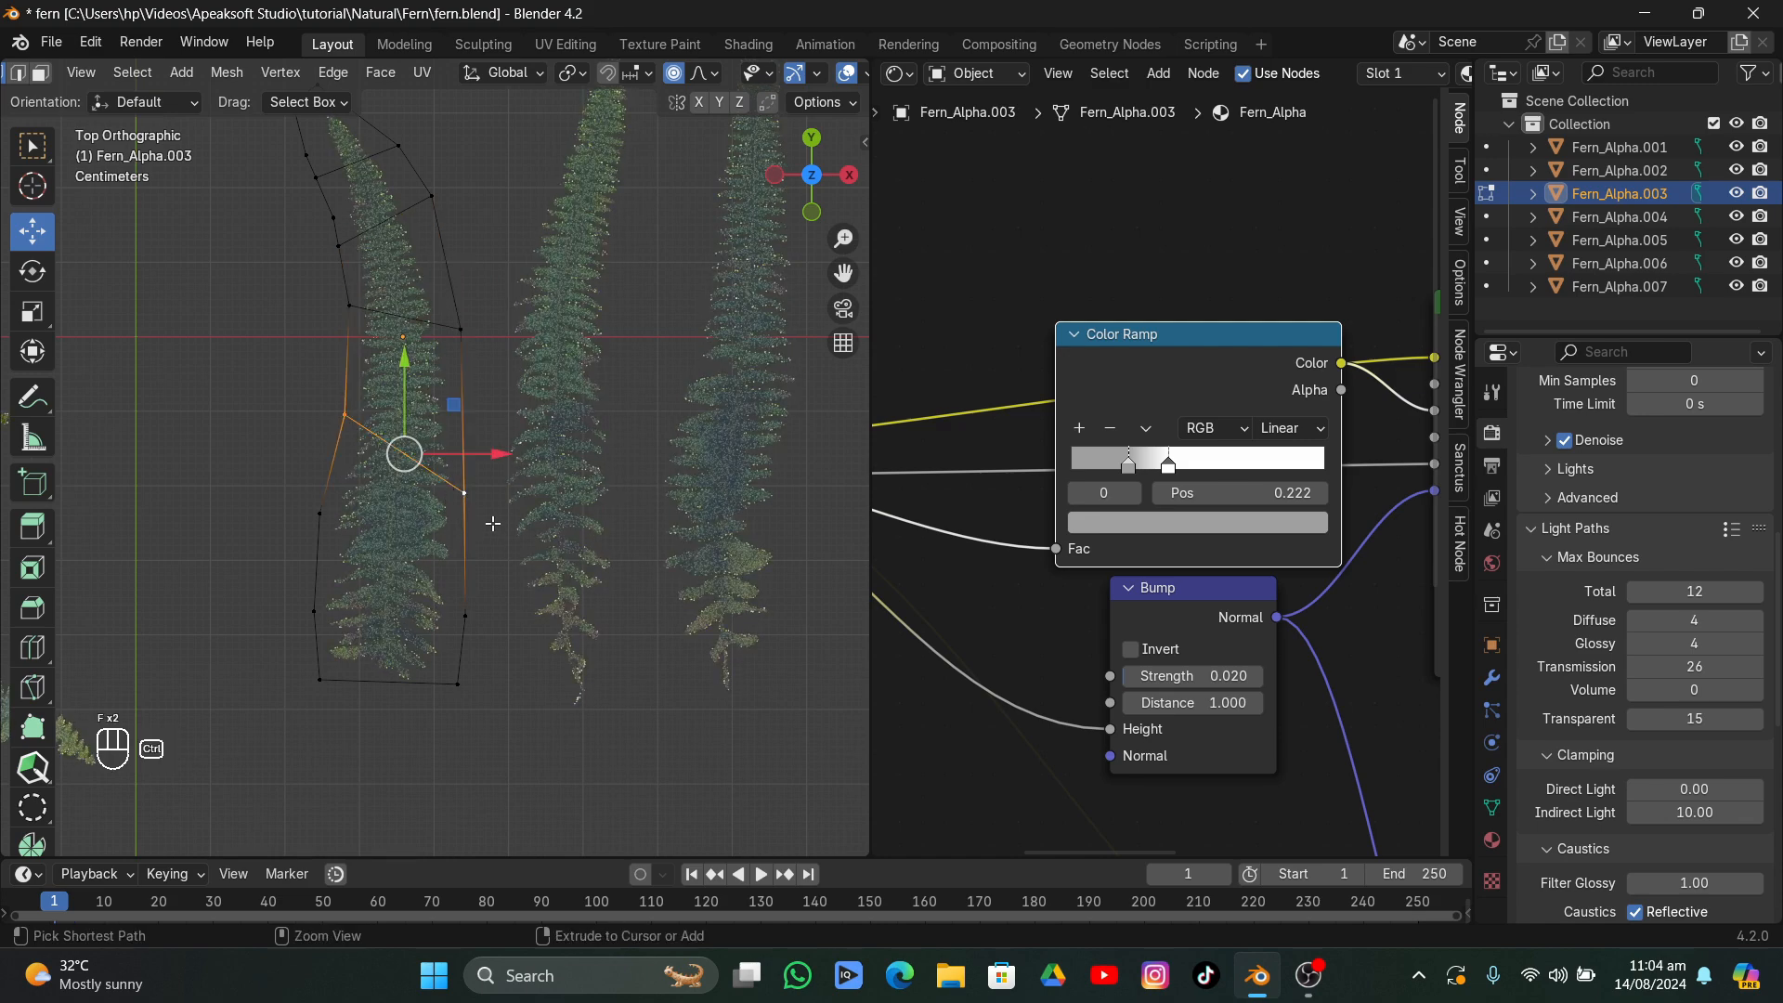
- Add a vertex on the lower right outline, join the remaining opposite vertex pairs toward the base, and return to Object Mode
{"action": "key", "text": "ctrl+r"}
{"action": "left_click", "coordinate": [490, 524]}
{"action": "left_click", "coordinate": [466, 551]}
{"action": "left_click", "coordinate": [318, 516], "text": "shift"}
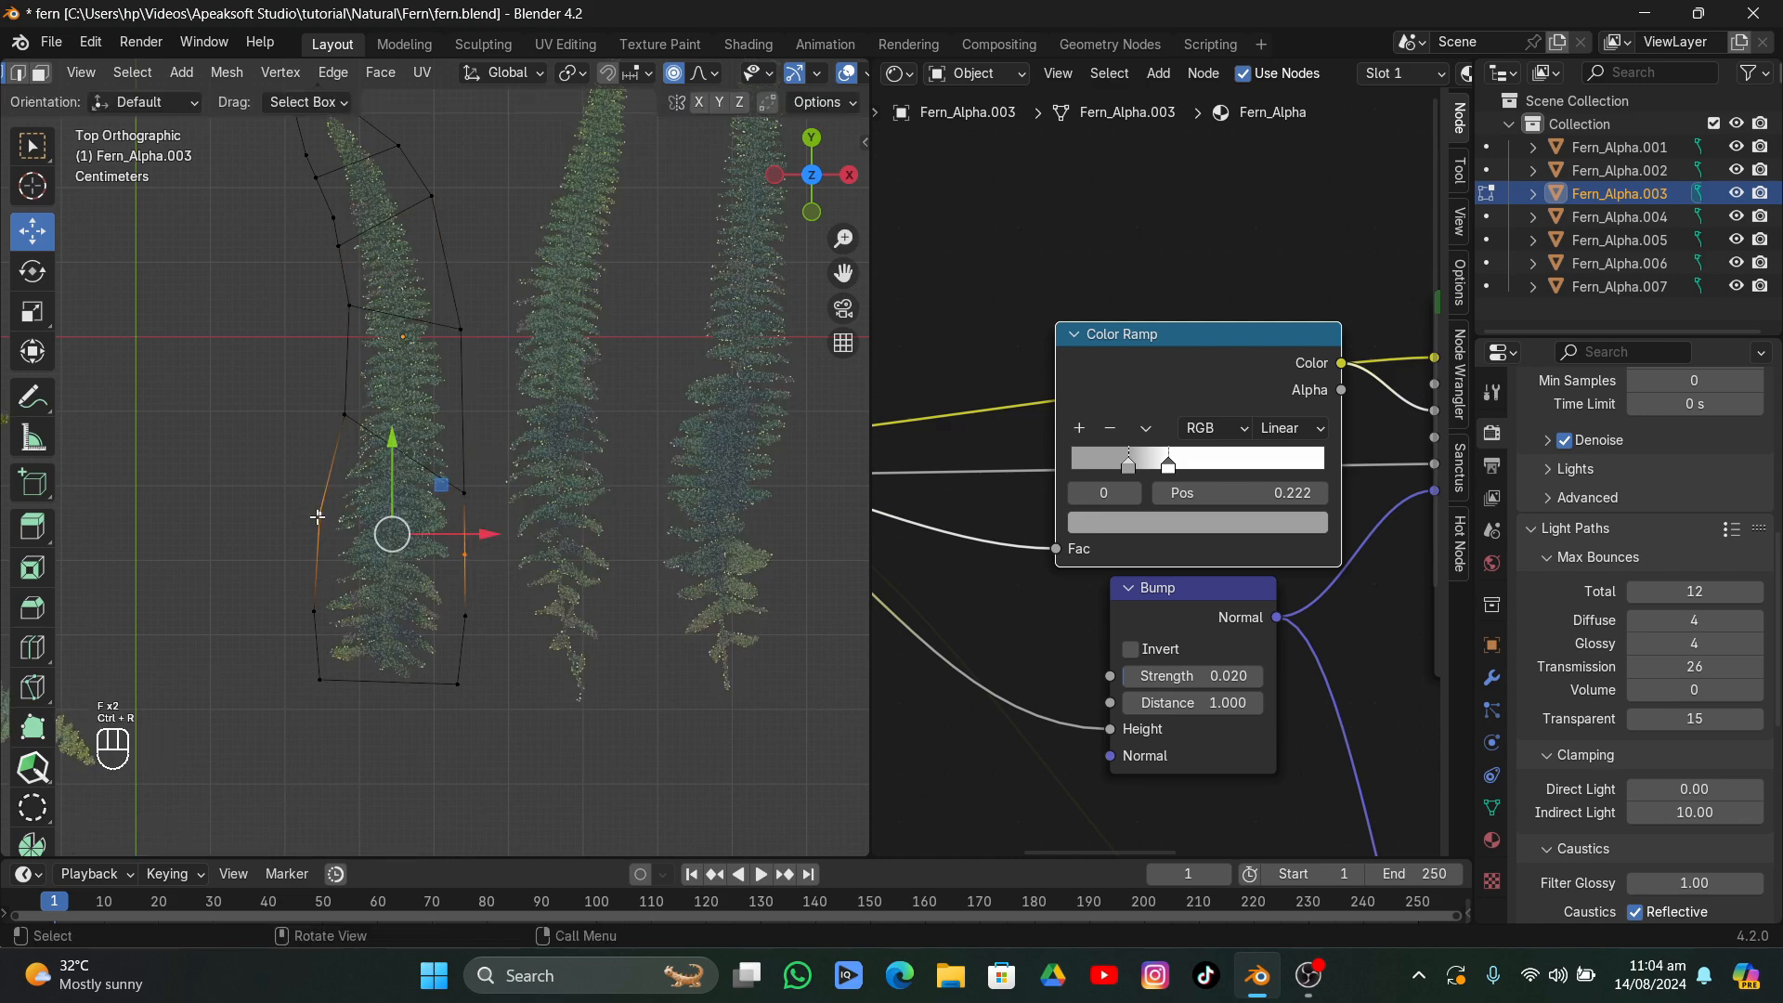
{"action": "key", "text": "f"}
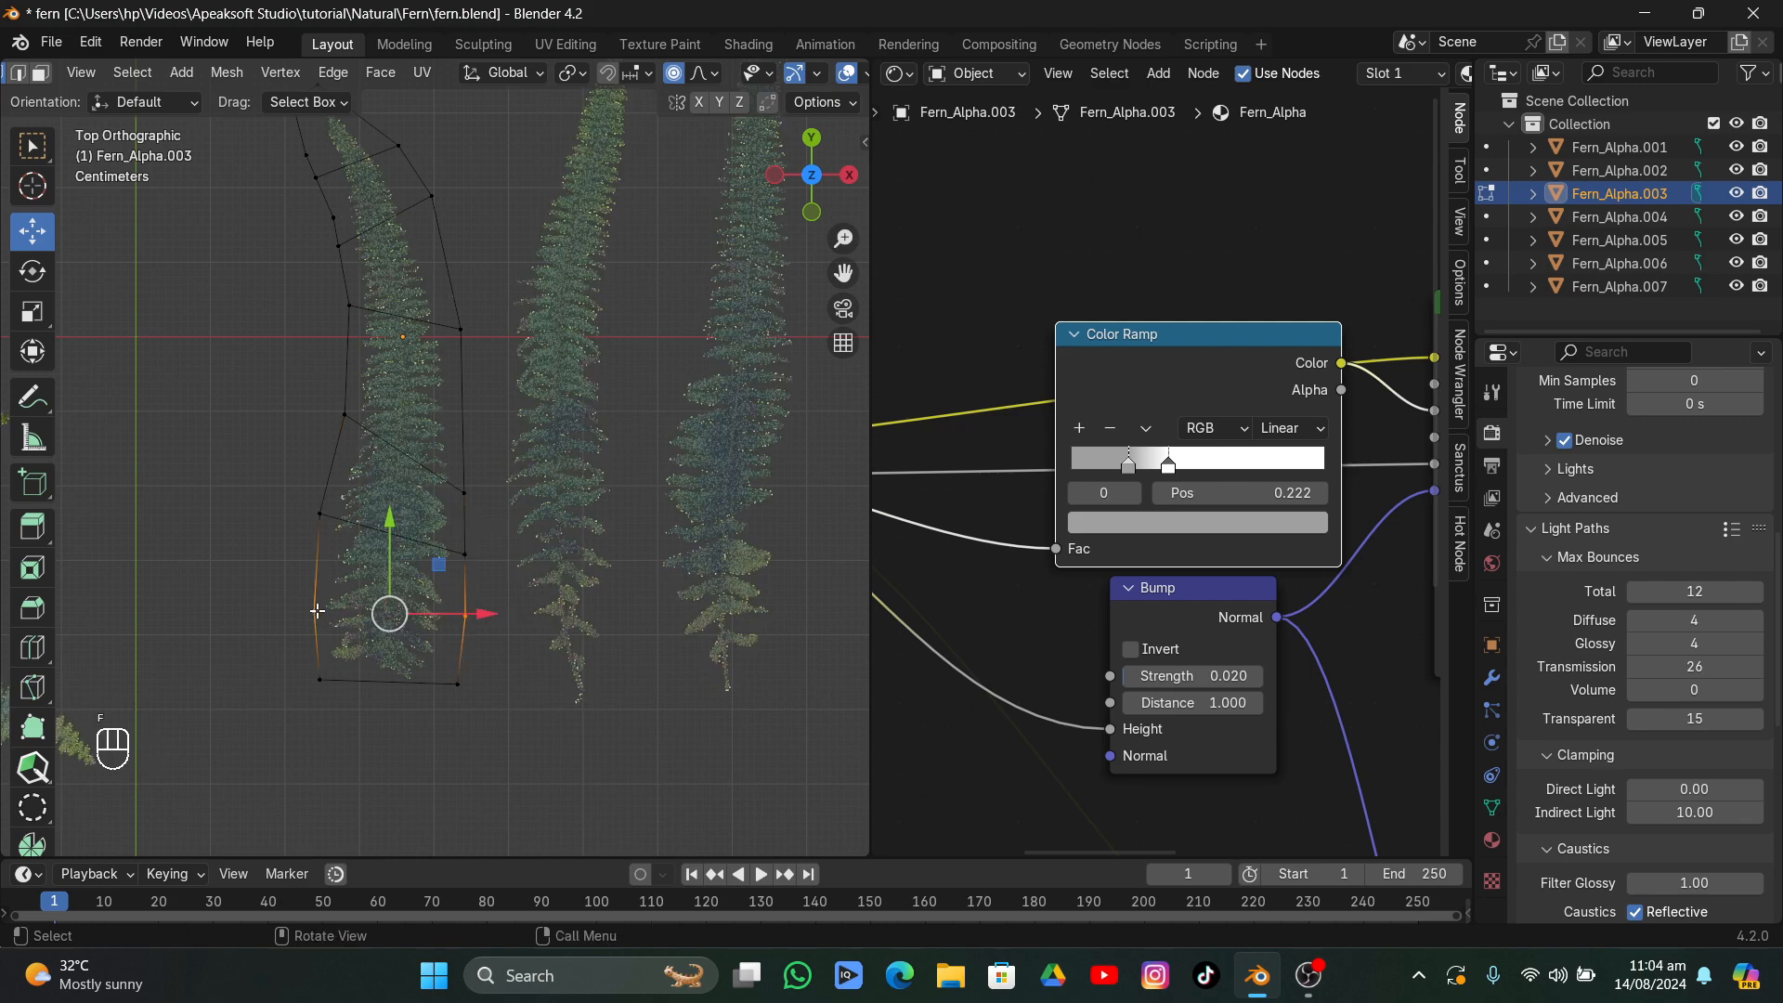
{"action": "key", "text": "f"}
{"action": "key", "text": "Tab"}
- In left view, tilt the third frond so its tip rises and move its base onto the 3D cursor
{"action": "middle_click_drag", "start_coordinate": [359, 580], "coordinate": [654, 370]}
{"action": "left_click", "coordinate": [818, 186]}
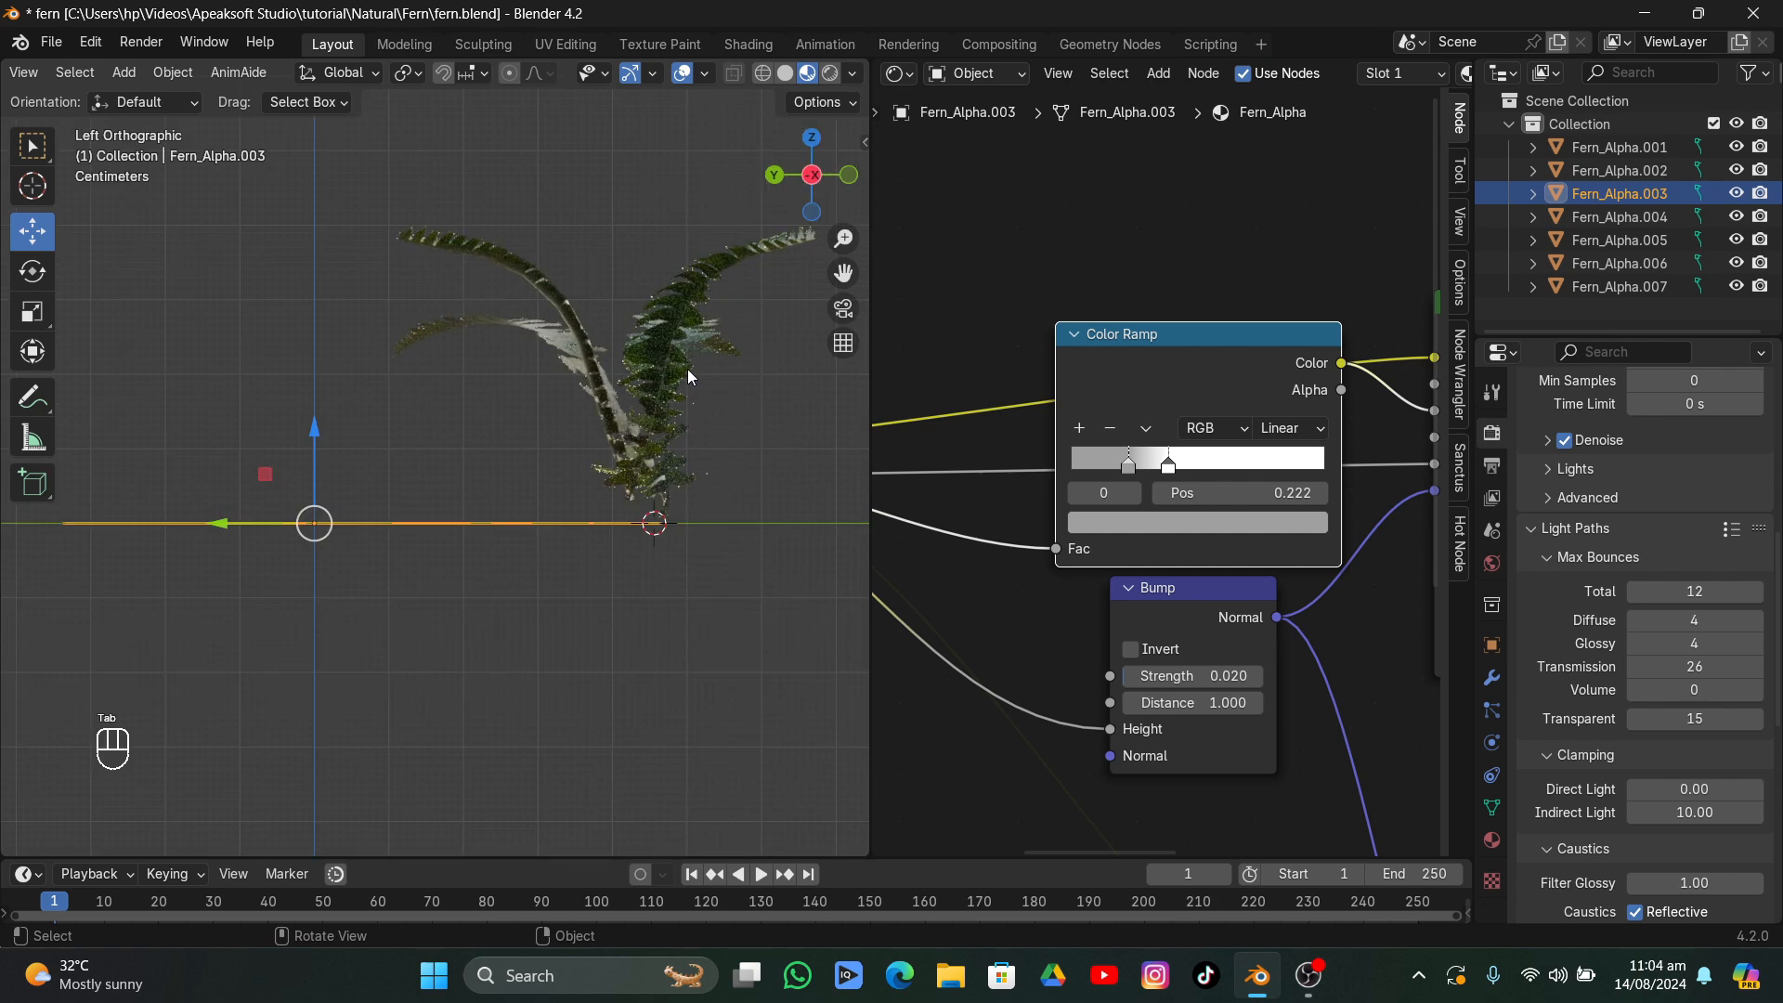
{"action": "key", "text": "r"}
{"action": "left_click", "coordinate": [606, 565]}
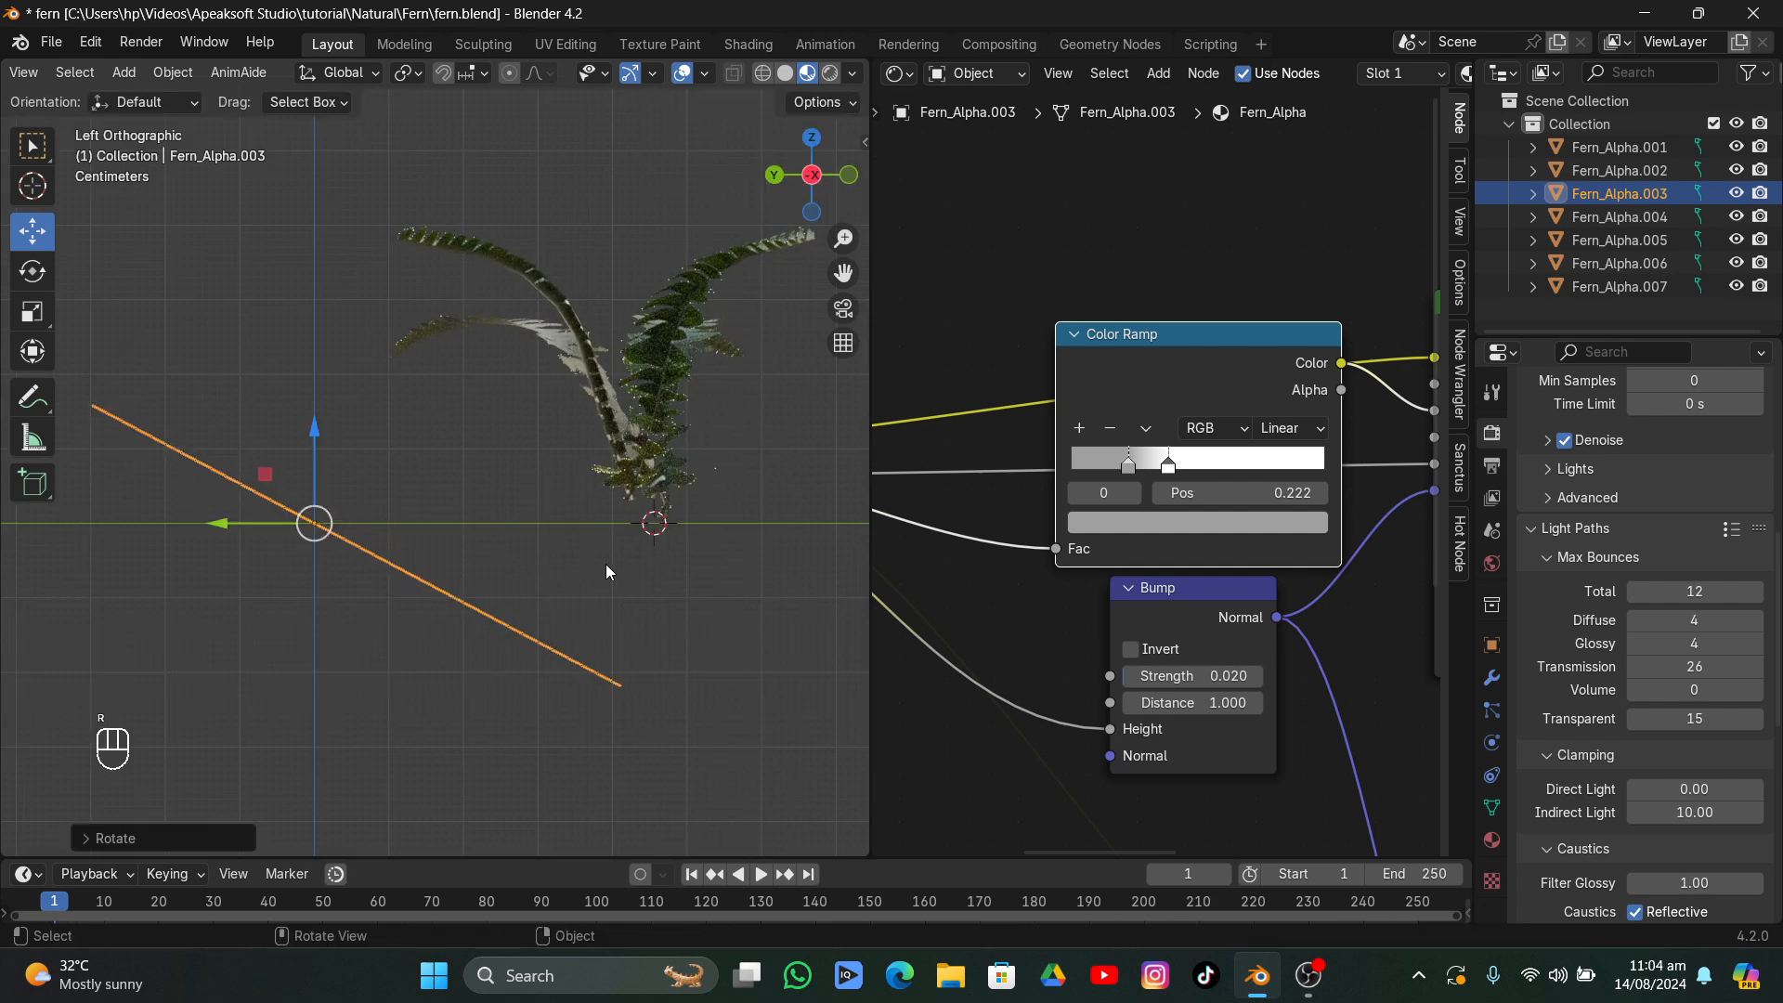
{"action": "key", "text": "g"}
{"action": "left_click", "coordinate": [648, 371]}
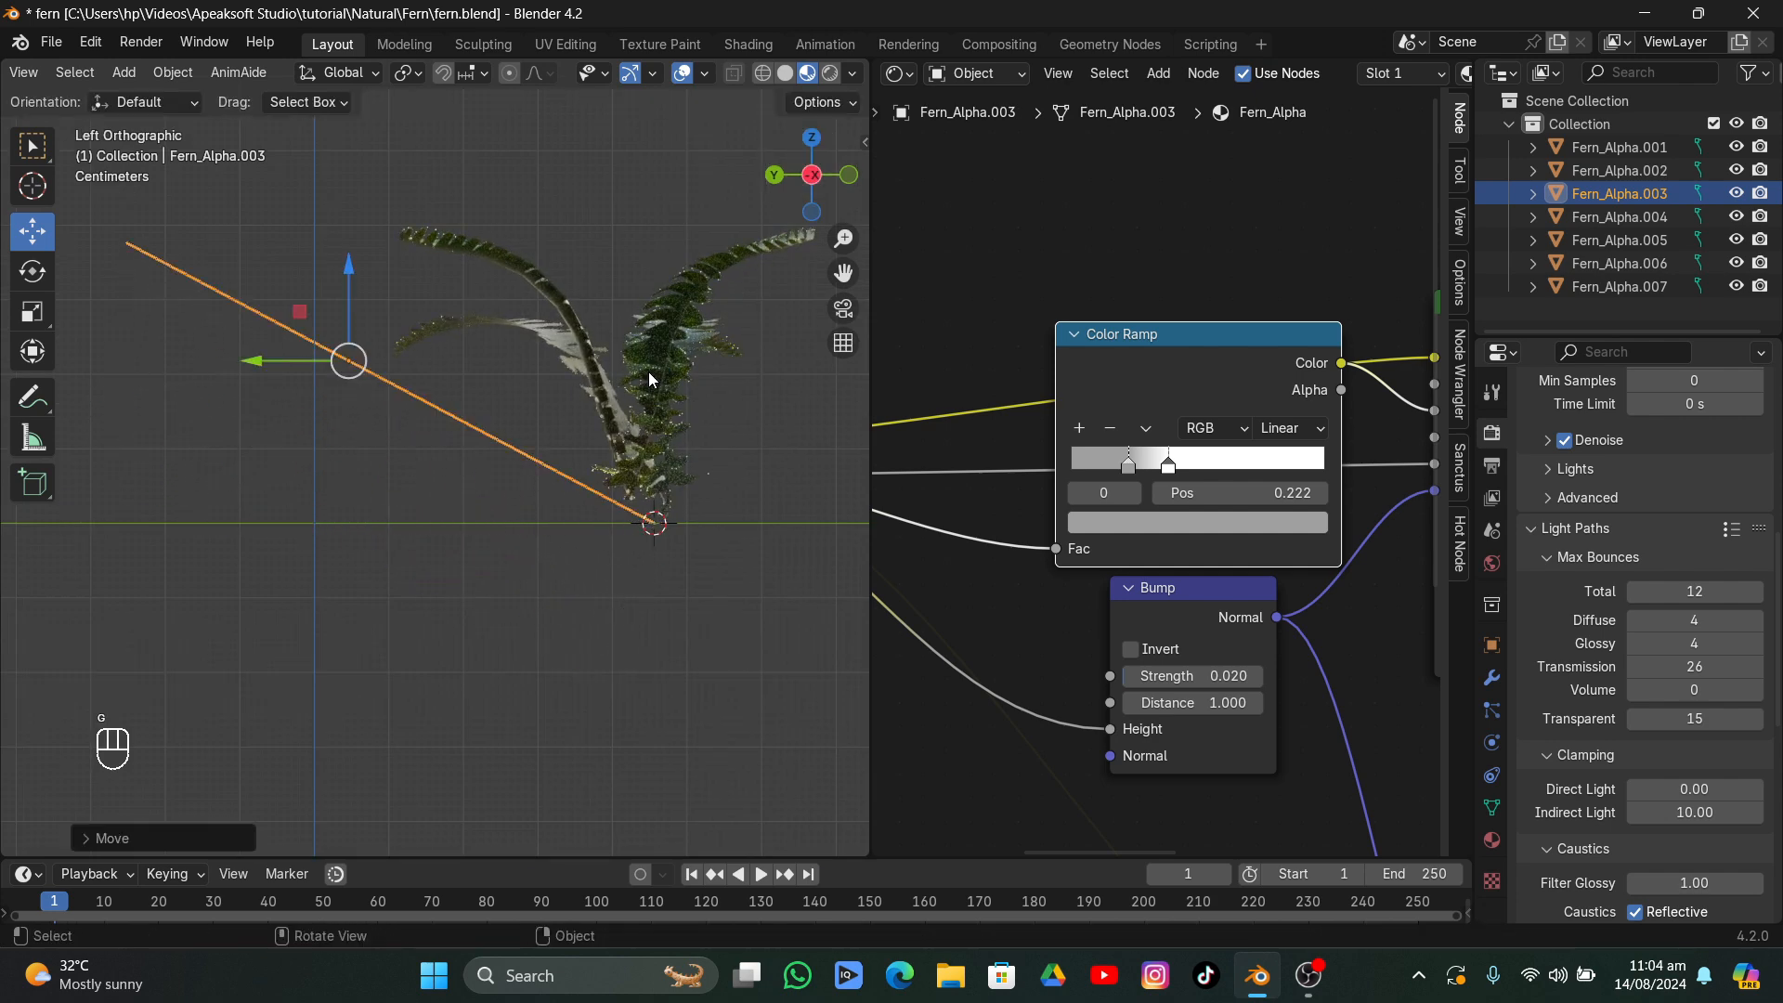
- Bend the third frond by lowering its tip vertices with smooth proportional editing of about 0.64 m and rotating them about 14 degrees
{"action": "key", "text": "Tab"}
{"action": "scroll", "coordinate": [172, 273], "scroll_direction": "down", "scroll_amount": 1}
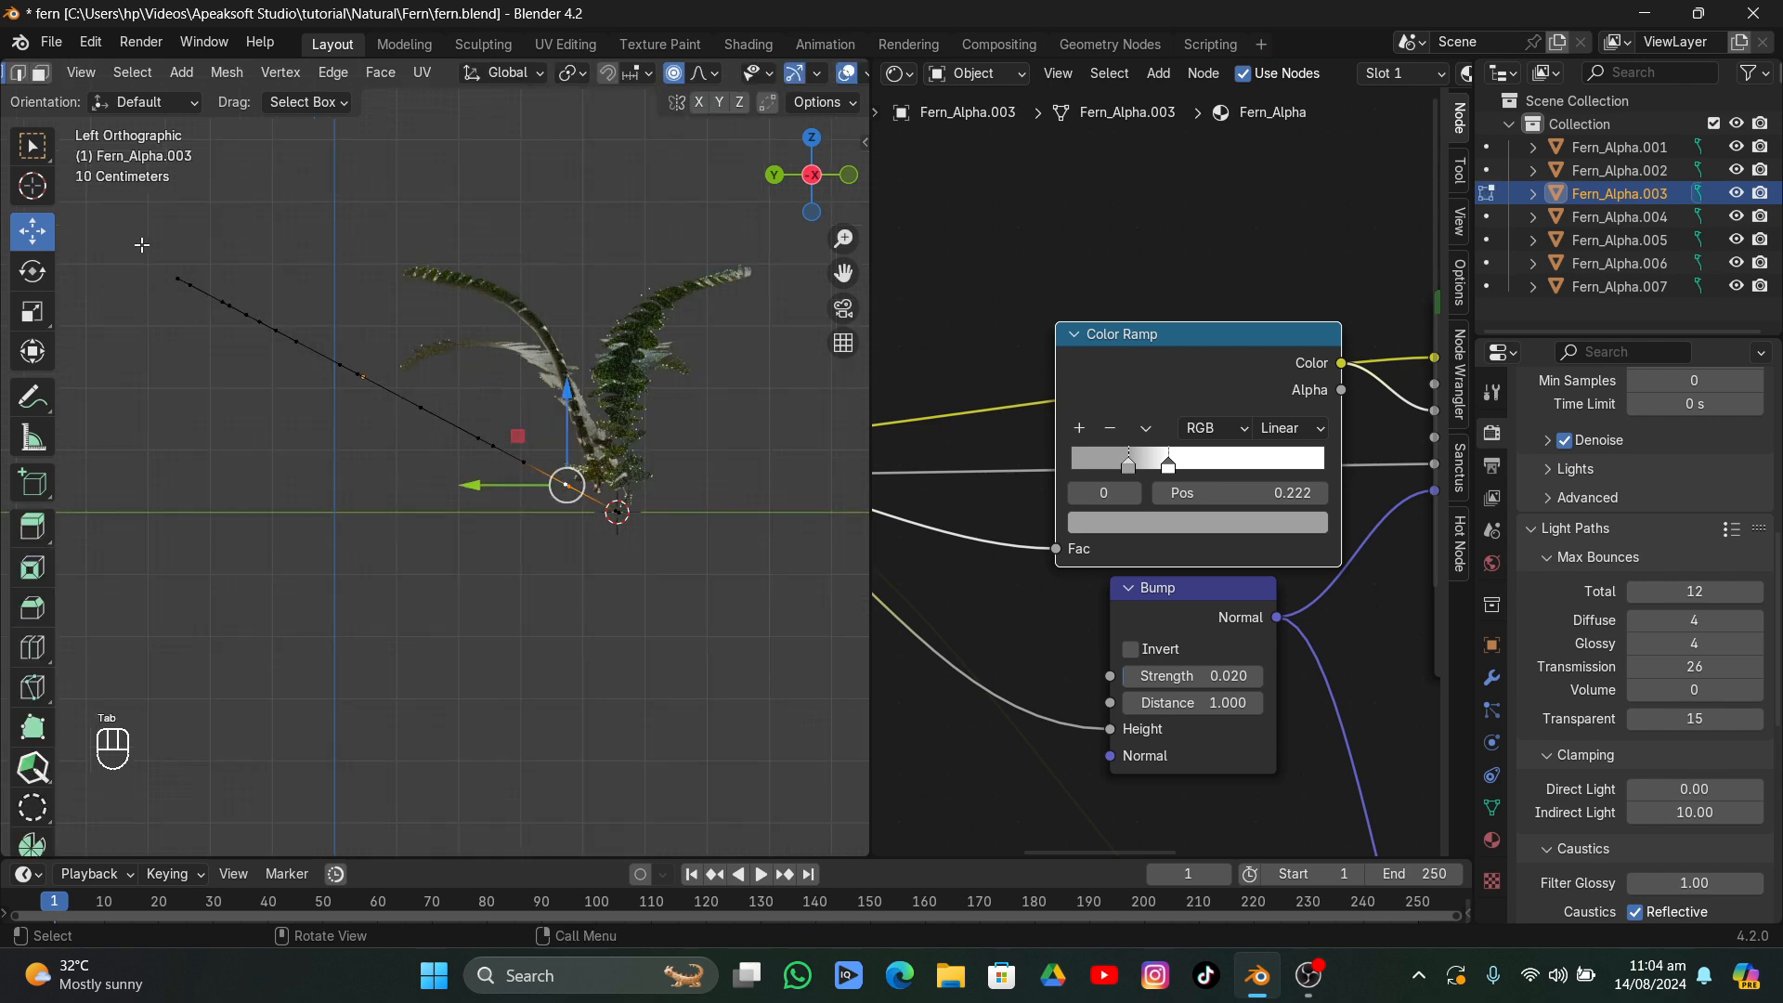
{"action": "key", "text": "b"}
{"action": "left_click_drag", "start_coordinate": [187, 288], "coordinate": [187, 289]}
{"action": "key", "text": "g"}
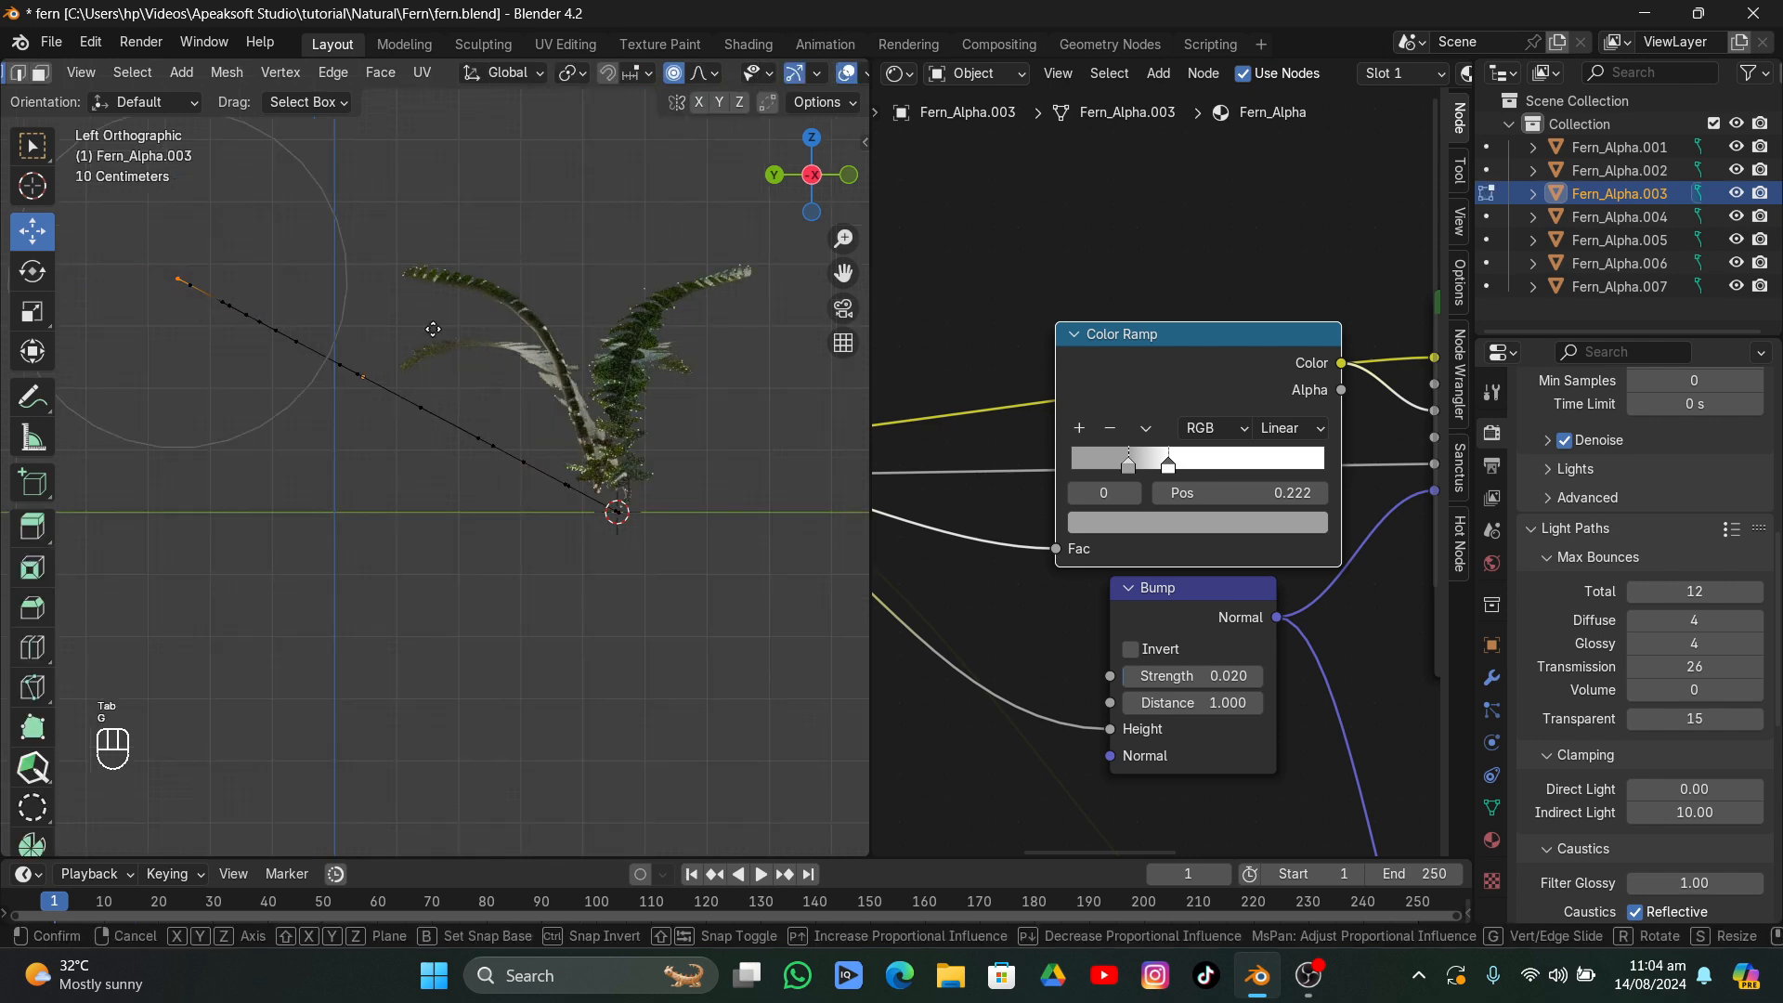
{"action": "scroll", "coordinate": [427, 391], "scroll_direction": "down", "scroll_amount": 2}
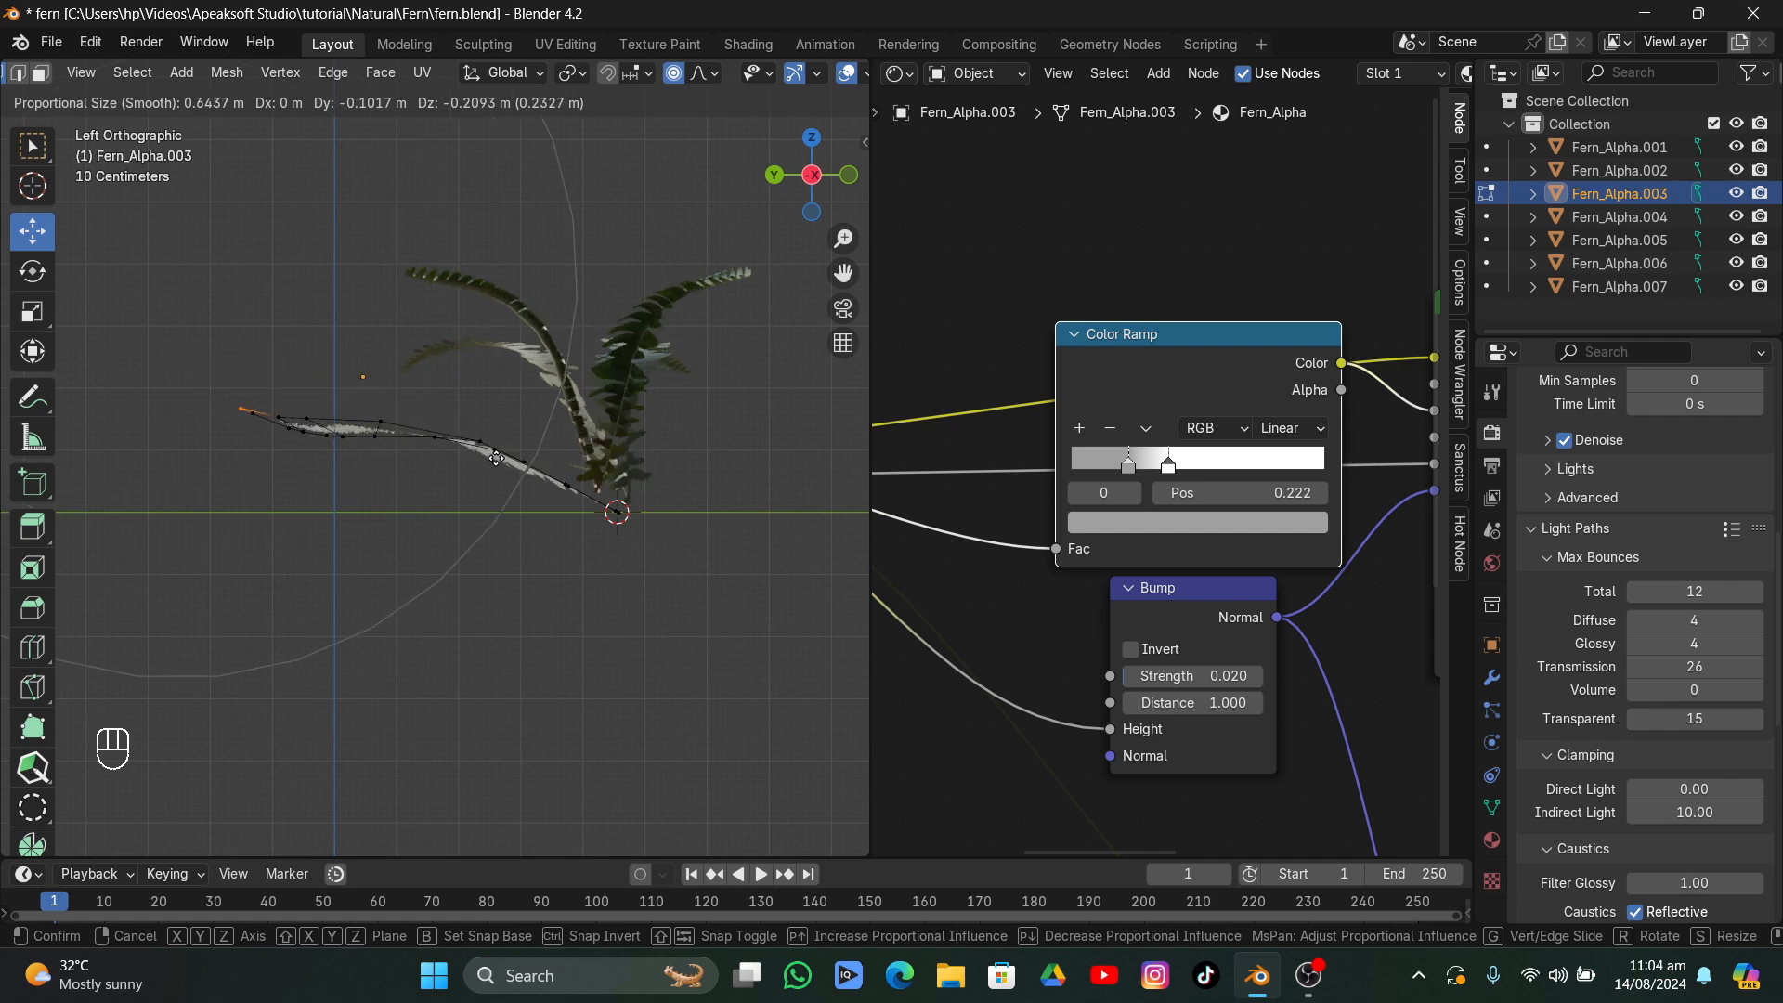
{"action": "left_click", "coordinate": [553, 489]}
{"action": "key", "text": "r"}
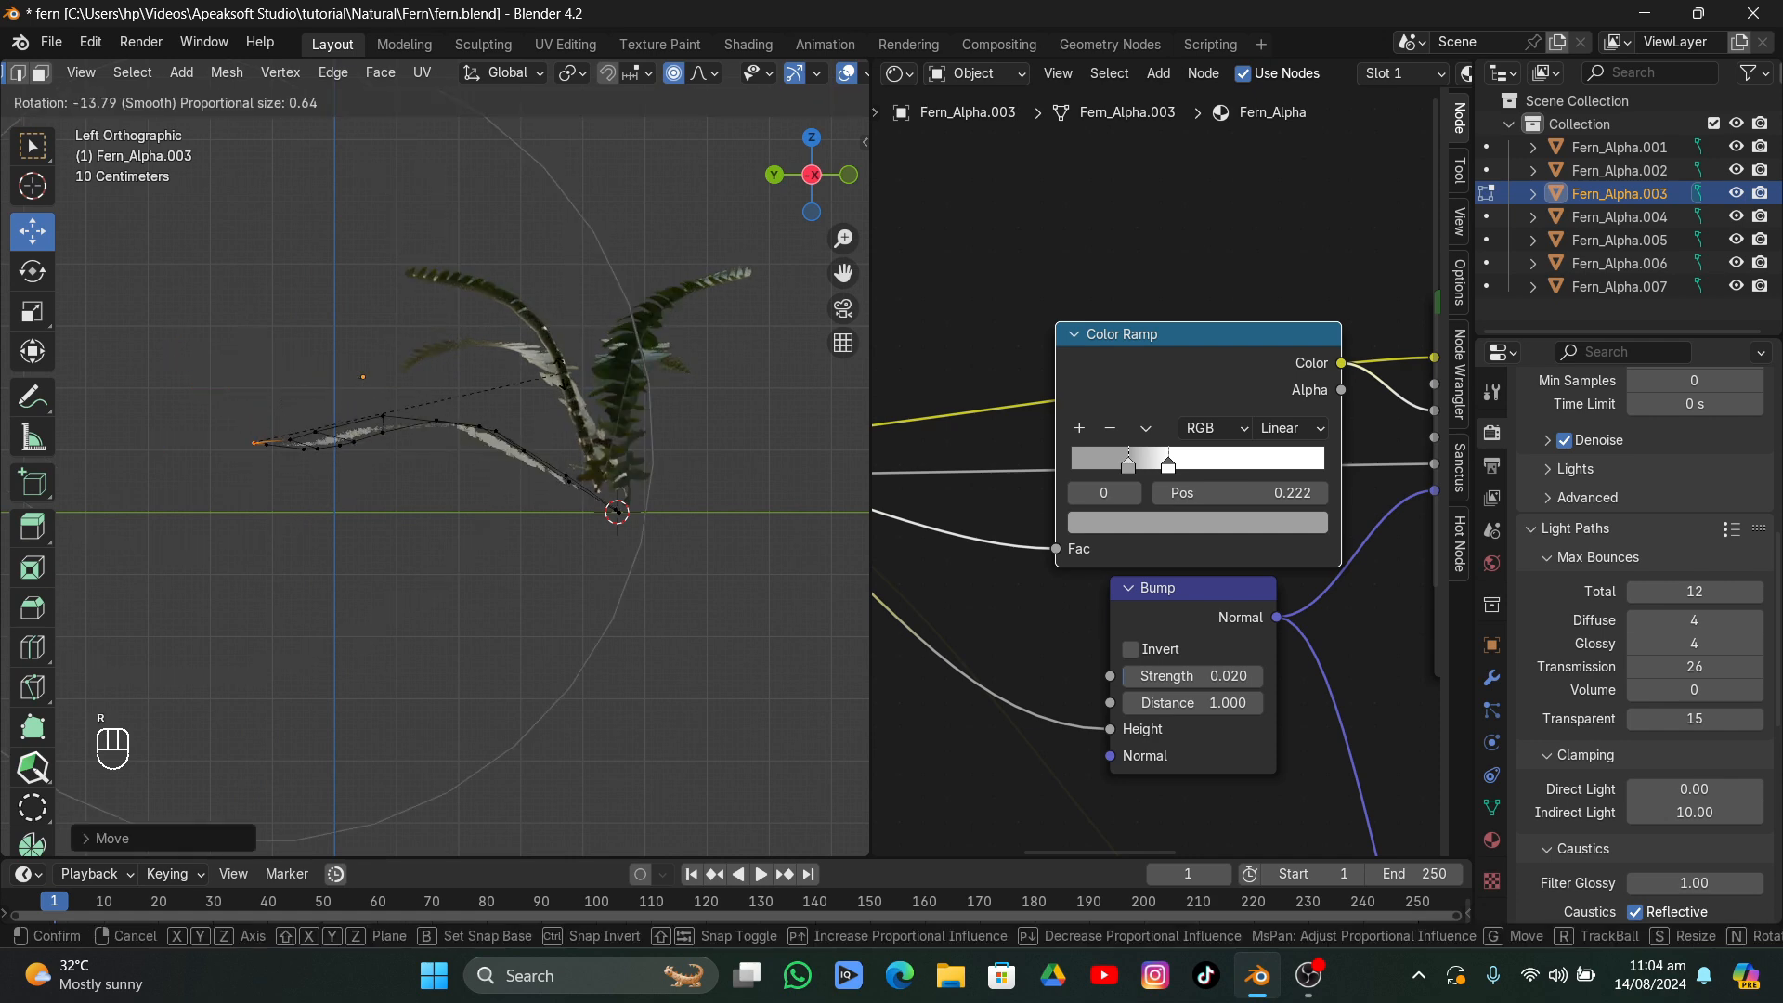
{"action": "left_click", "coordinate": [559, 379]}
- Twist the frond's selected tip about 36 degrees in an angled view, using smooth proportional falloff with a size of about 0.36
{"action": "middle_click_drag", "start_coordinate": [559, 378], "coordinate": [692, 449]}
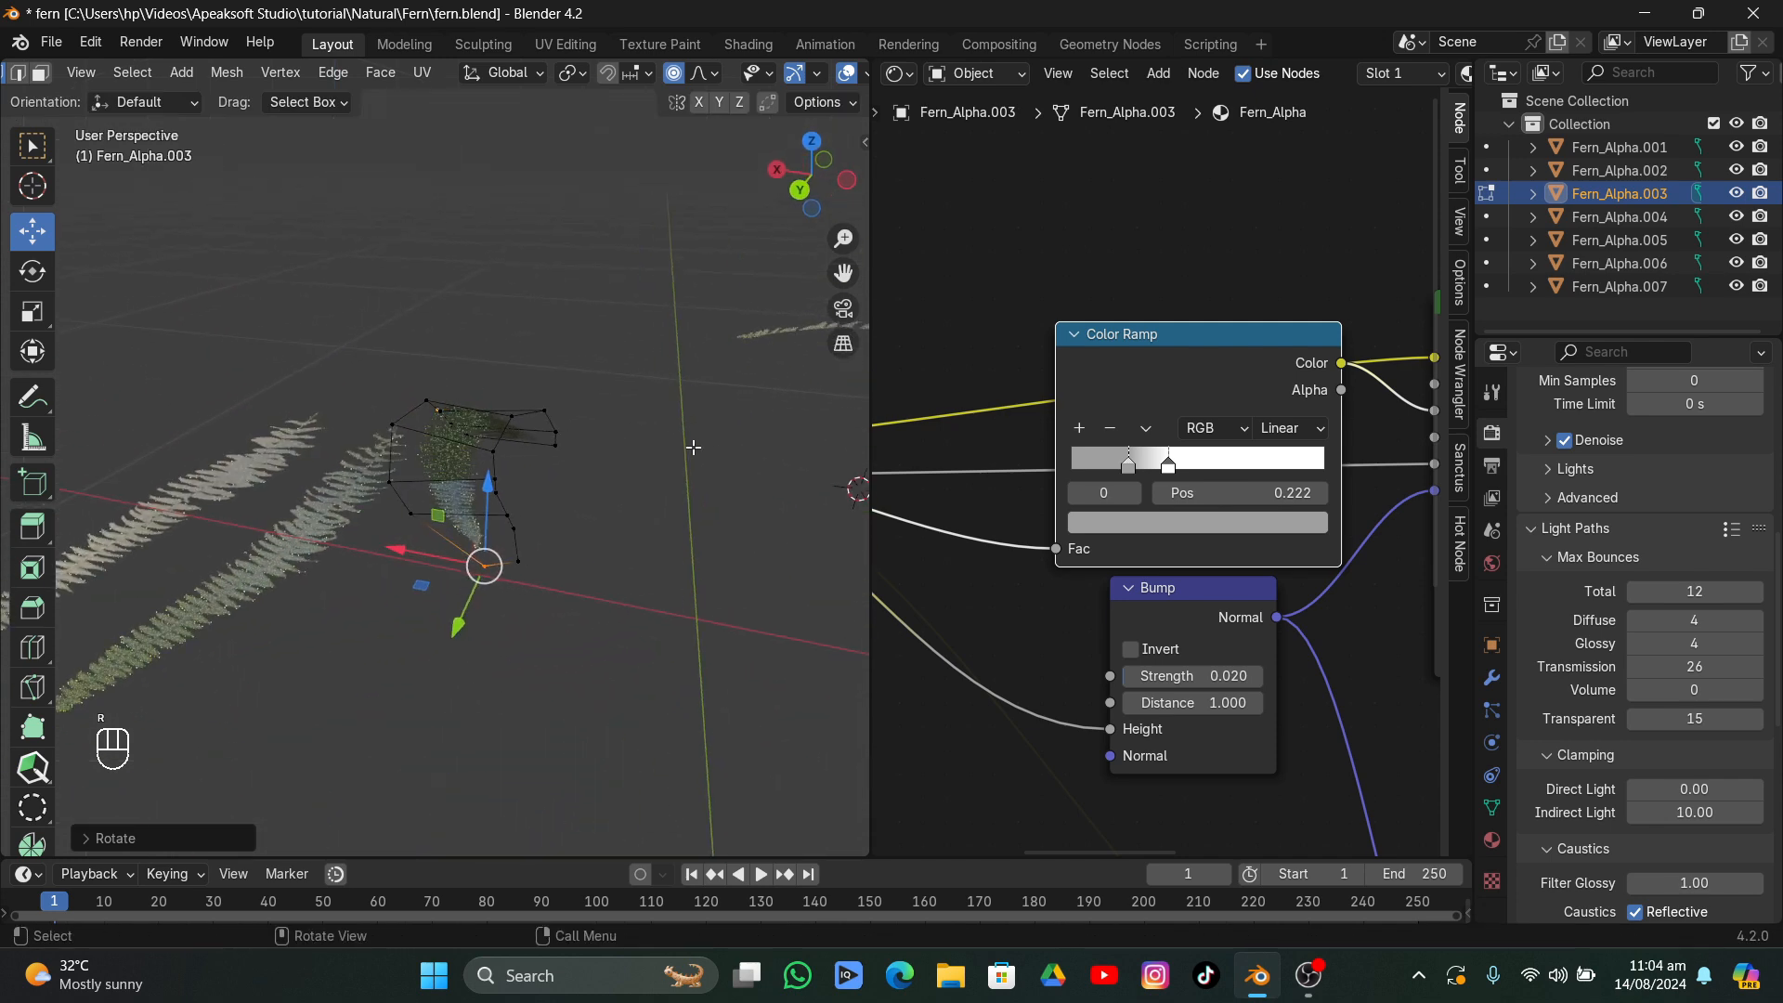
{"action": "key", "text": "r"}
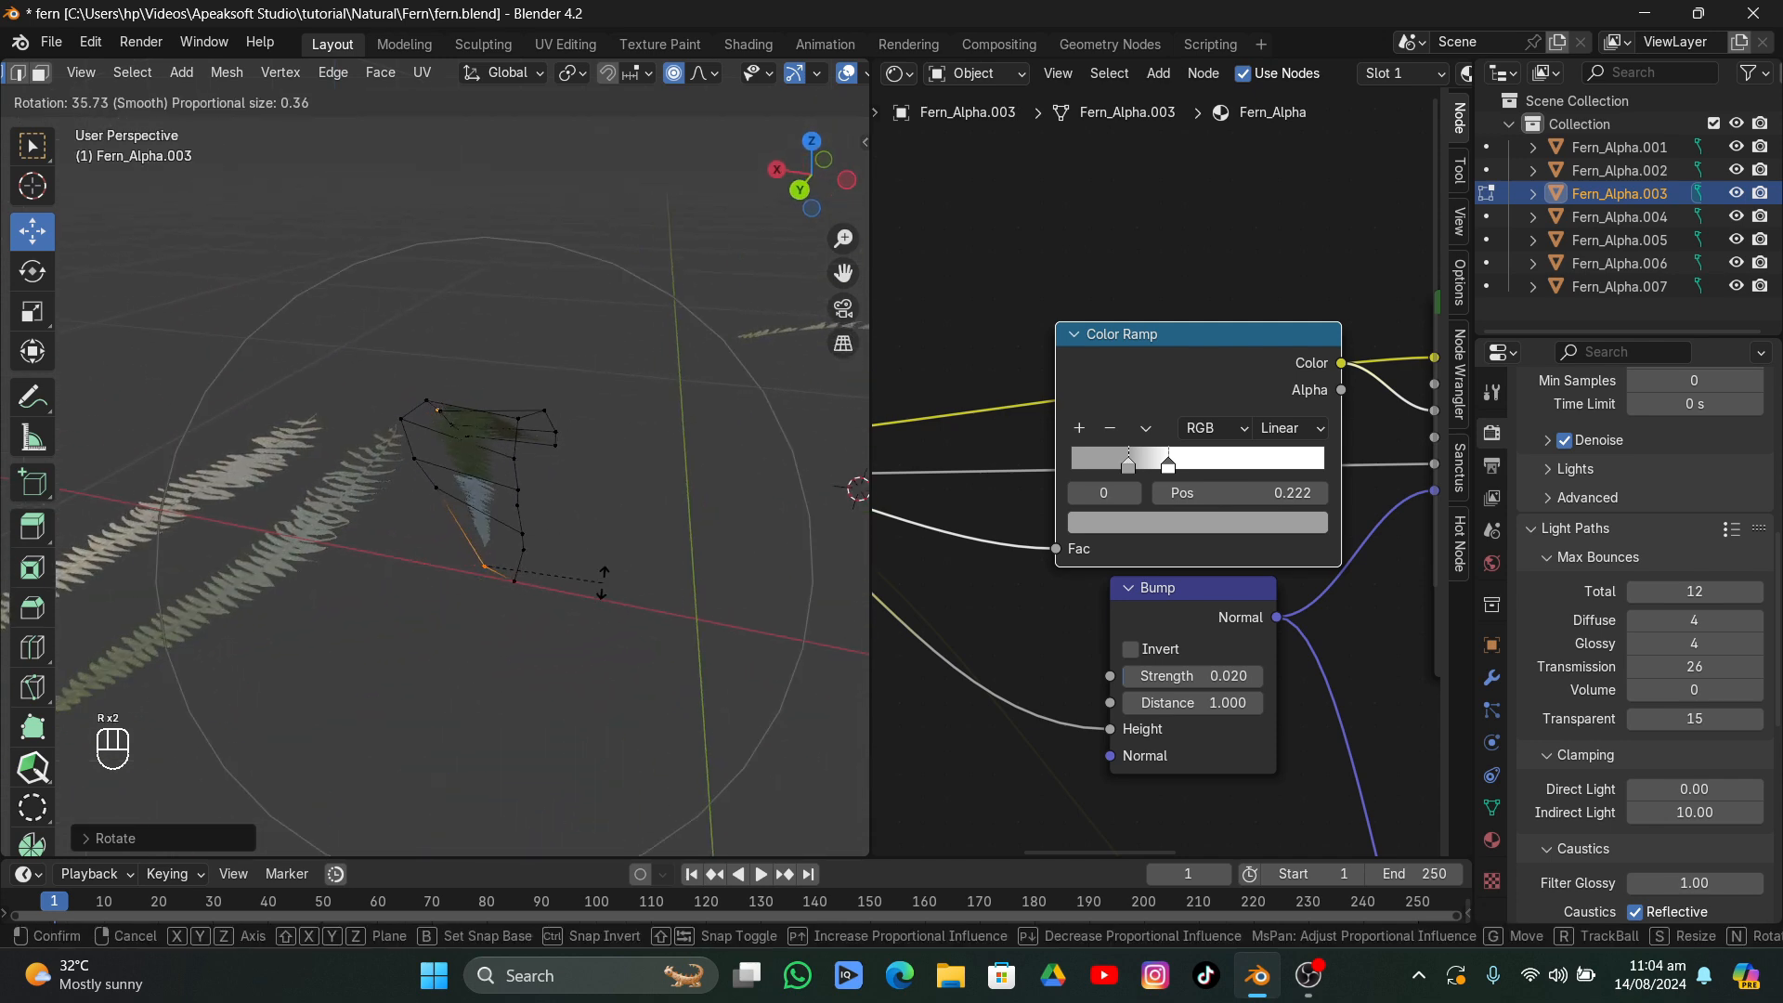
{"action": "left_click", "coordinate": [602, 579]}
{"action": "middle_click_drag", "start_coordinate": [607, 521], "coordinate": [463, 427]}
{"action": "key", "text": "ctrl+r"}
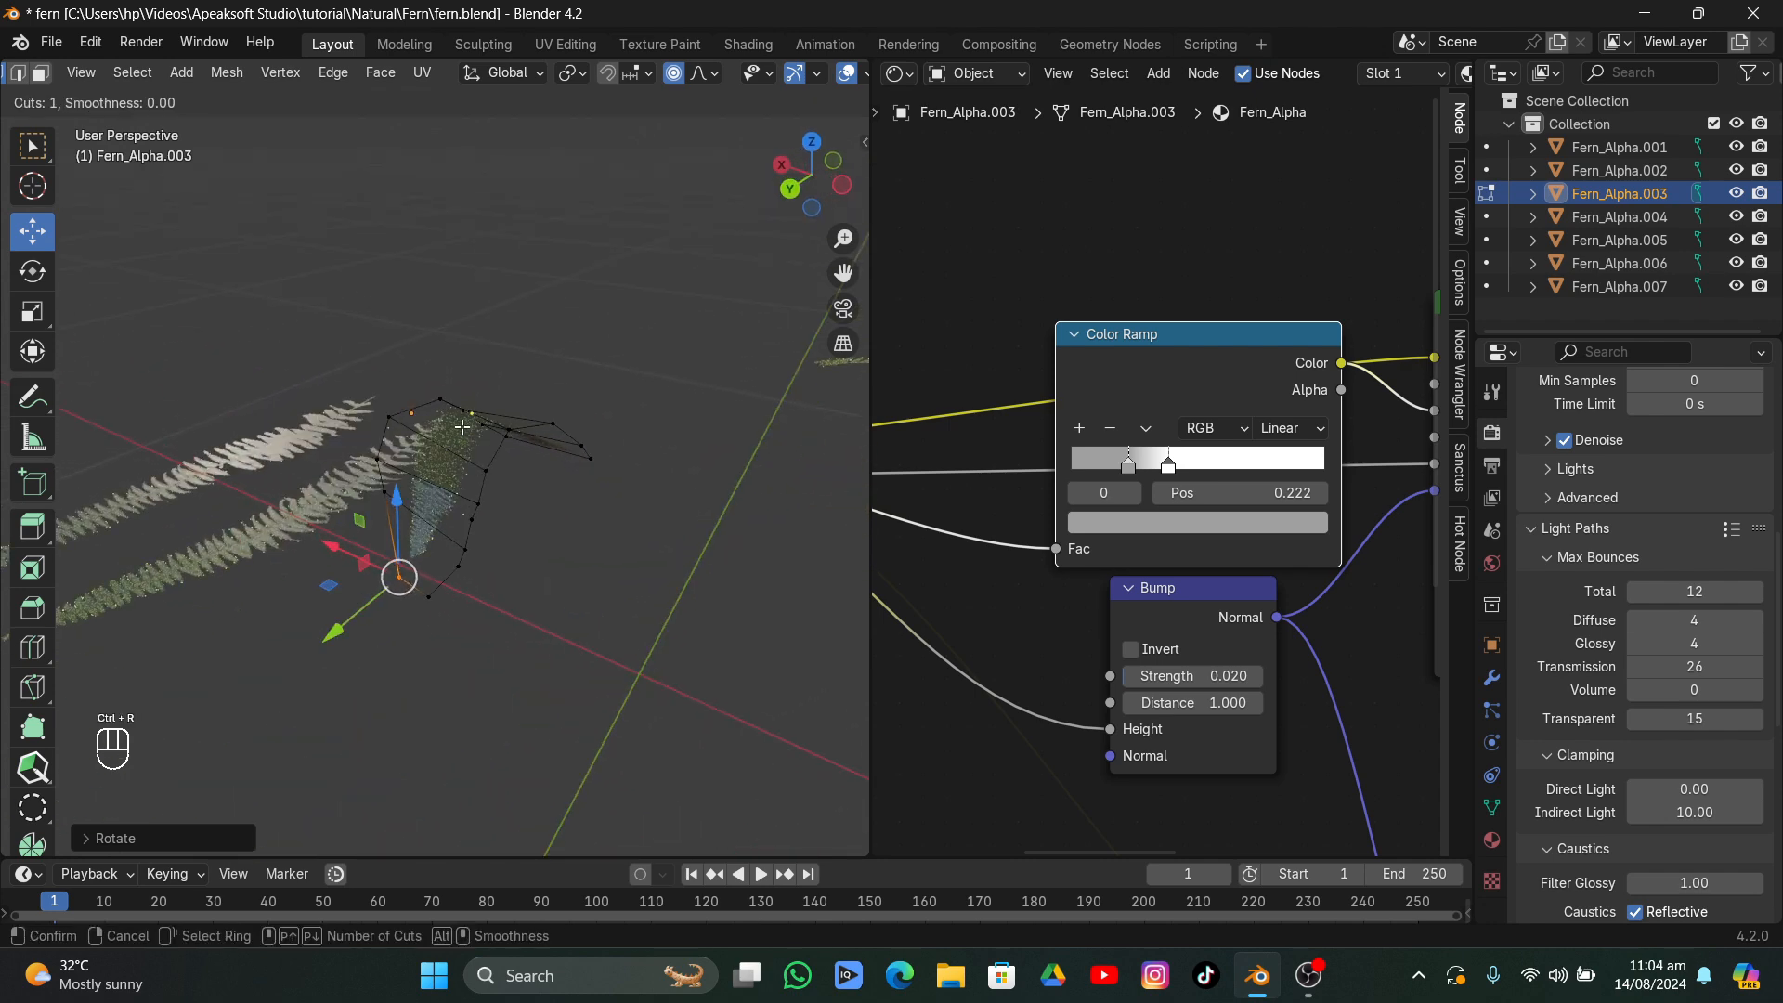
{"action": "right_click", "coordinate": [420, 504]}
- In top view, knife a cut down the third frond's centre line from its tip to its base
{"action": "left_click", "coordinate": [811, 141]}
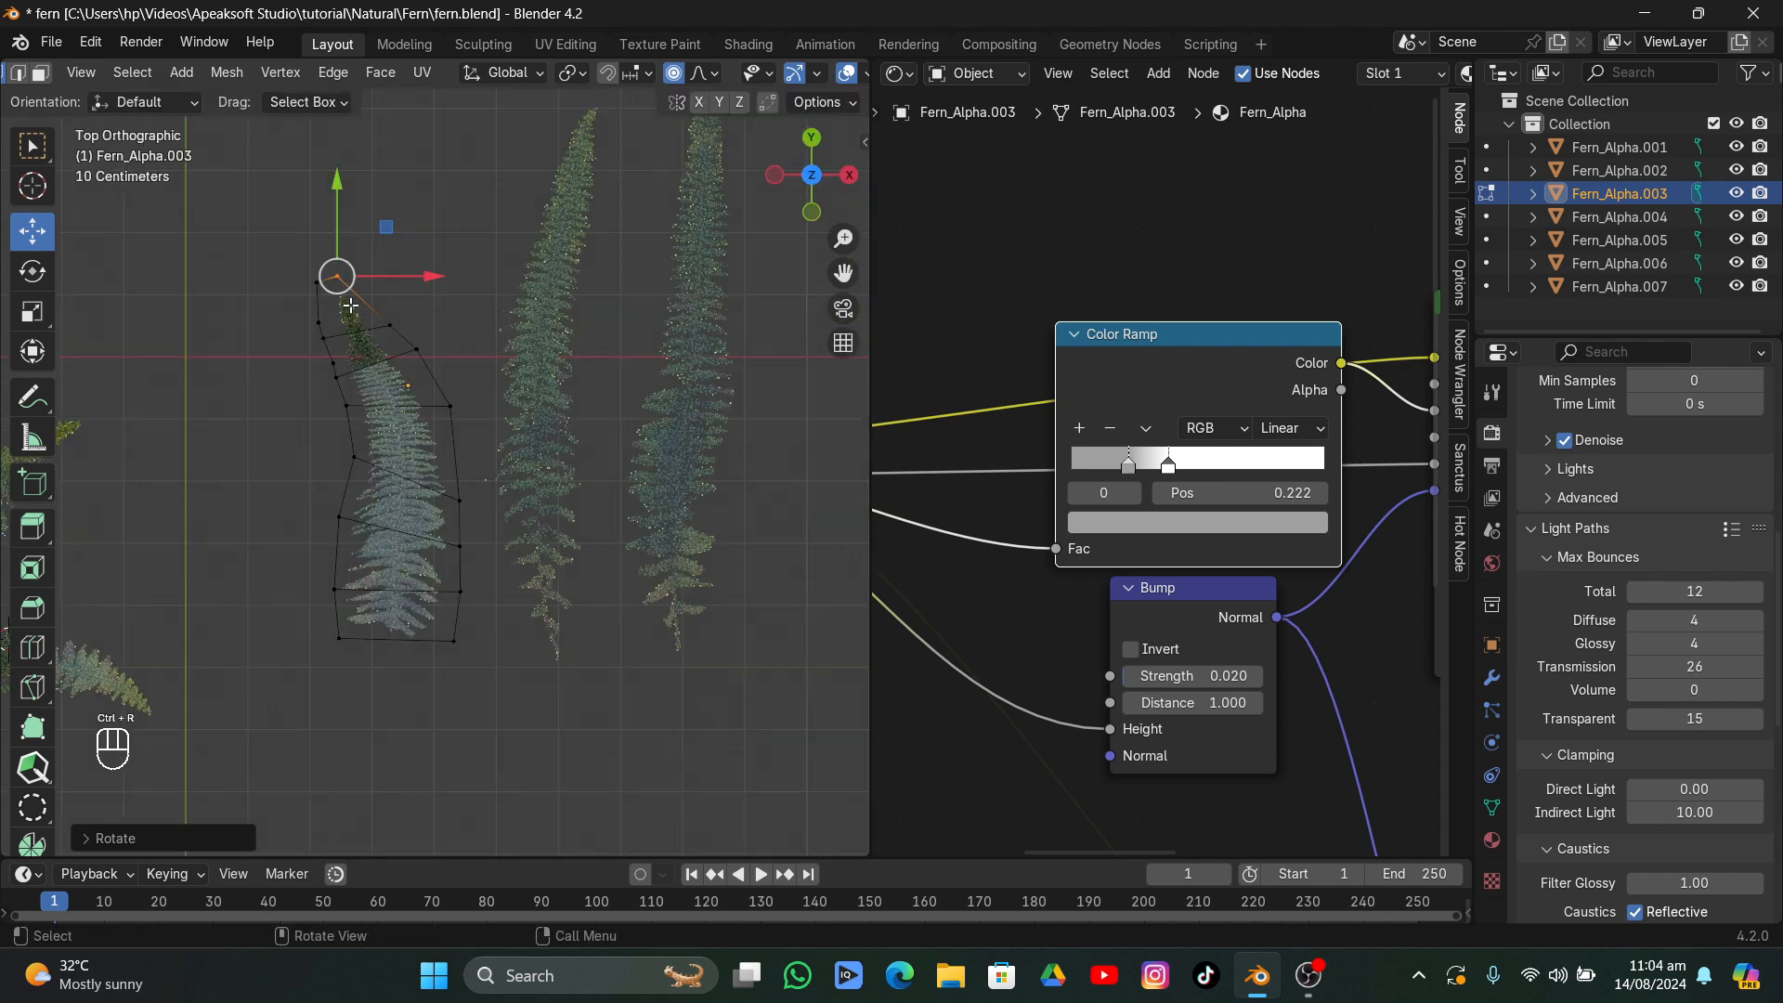
{"action": "key", "text": "k"}
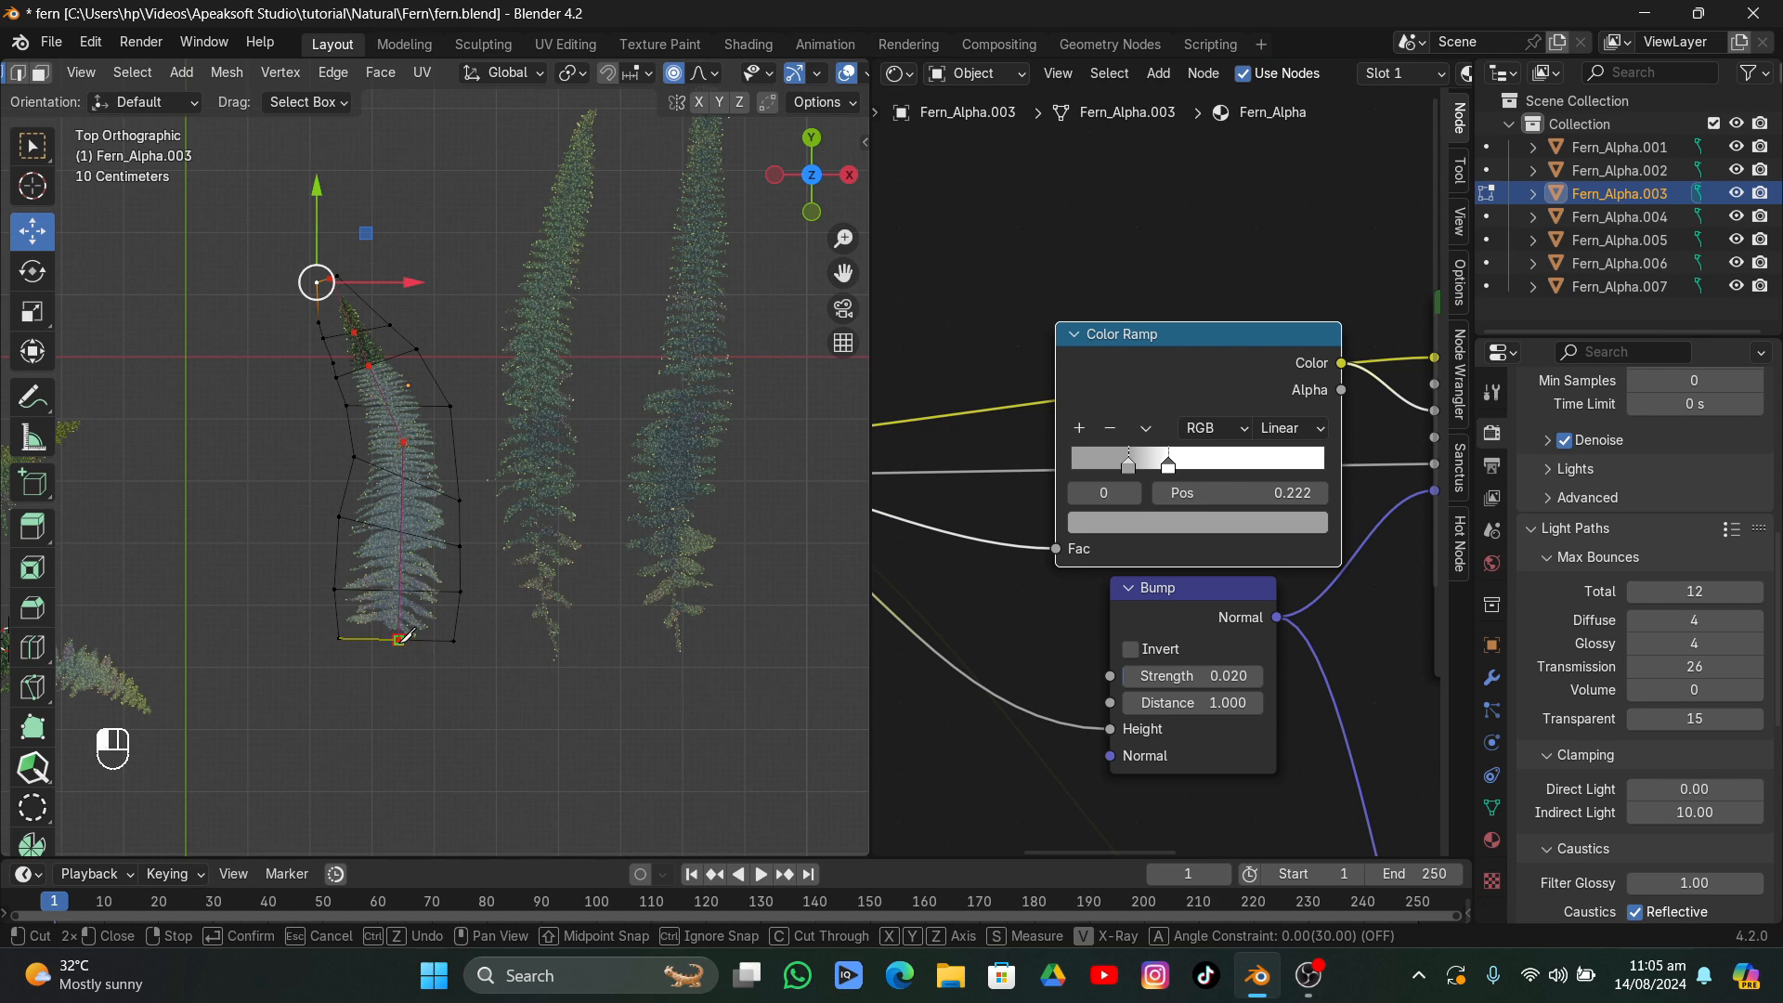
{"action": "middle_click_drag", "start_coordinate": [409, 632], "coordinate": [382, 592]}
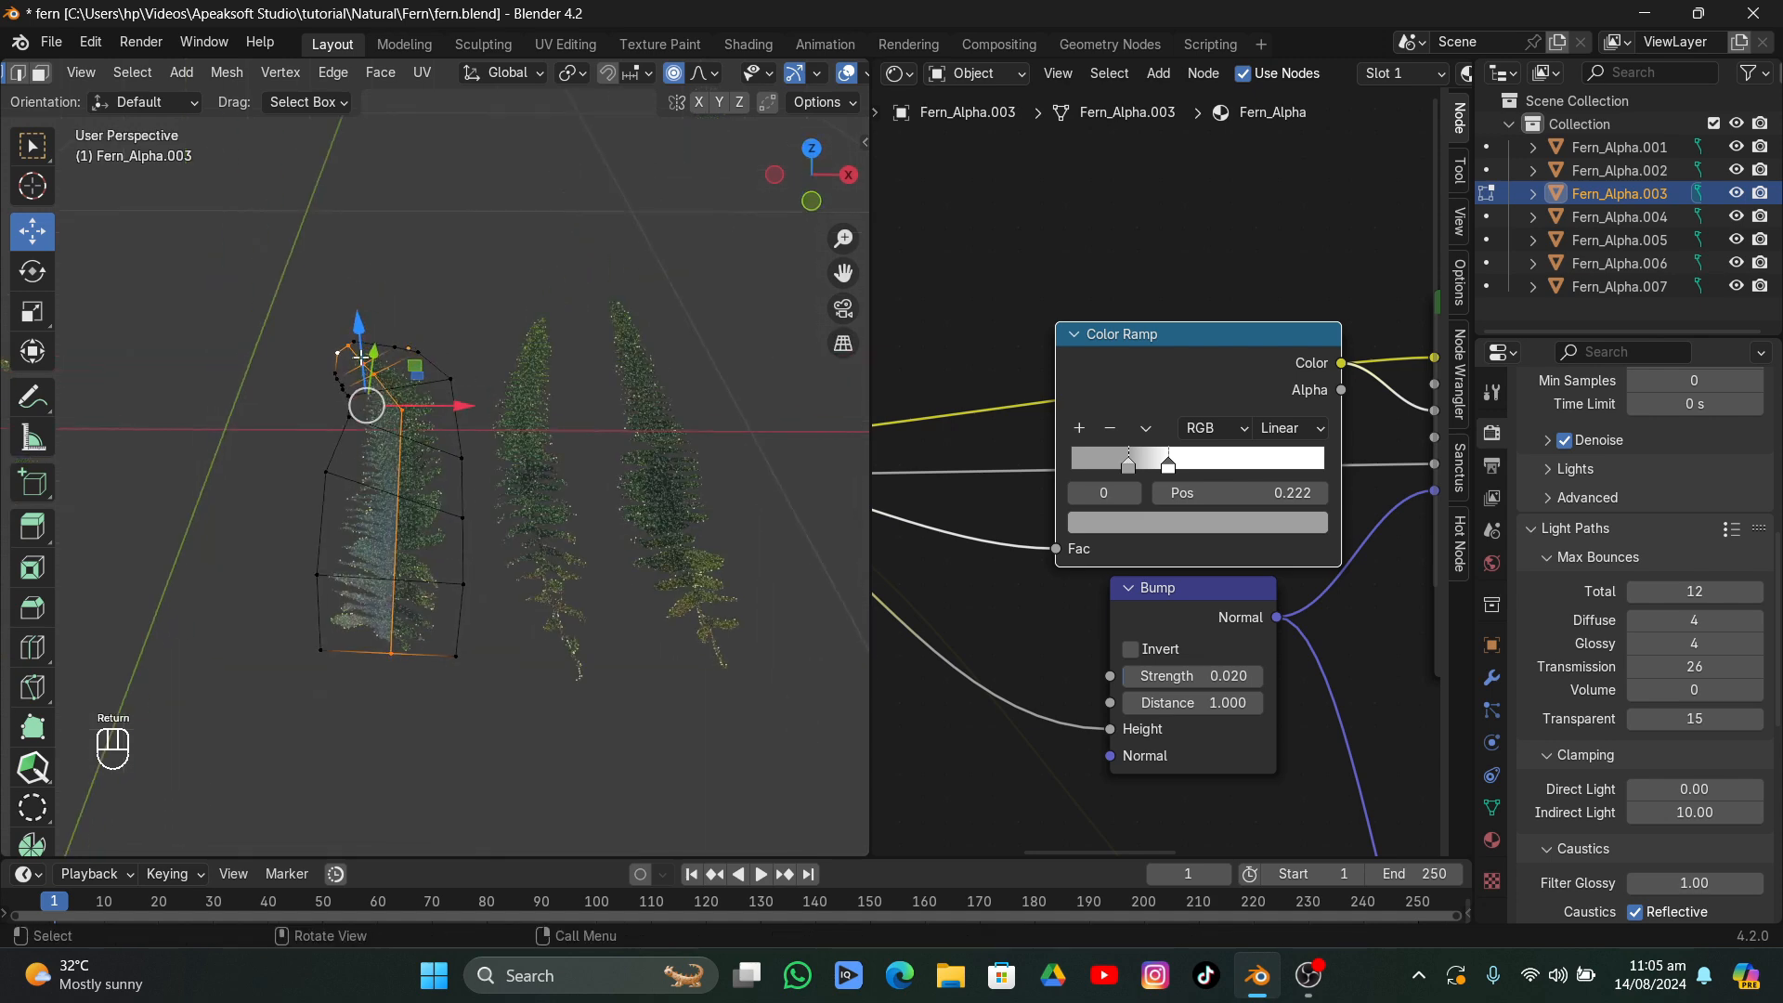
{"action": "key", "text": "Return"}
- Select the frond's centre line, turn off proportional editing, and lower the line slightly along Z to crease the frond
{"action": "left_click", "coordinate": [389, 661], "text": "ctrl"}
{"action": "middle_click_drag", "start_coordinate": [389, 660], "coordinate": [395, 437]}
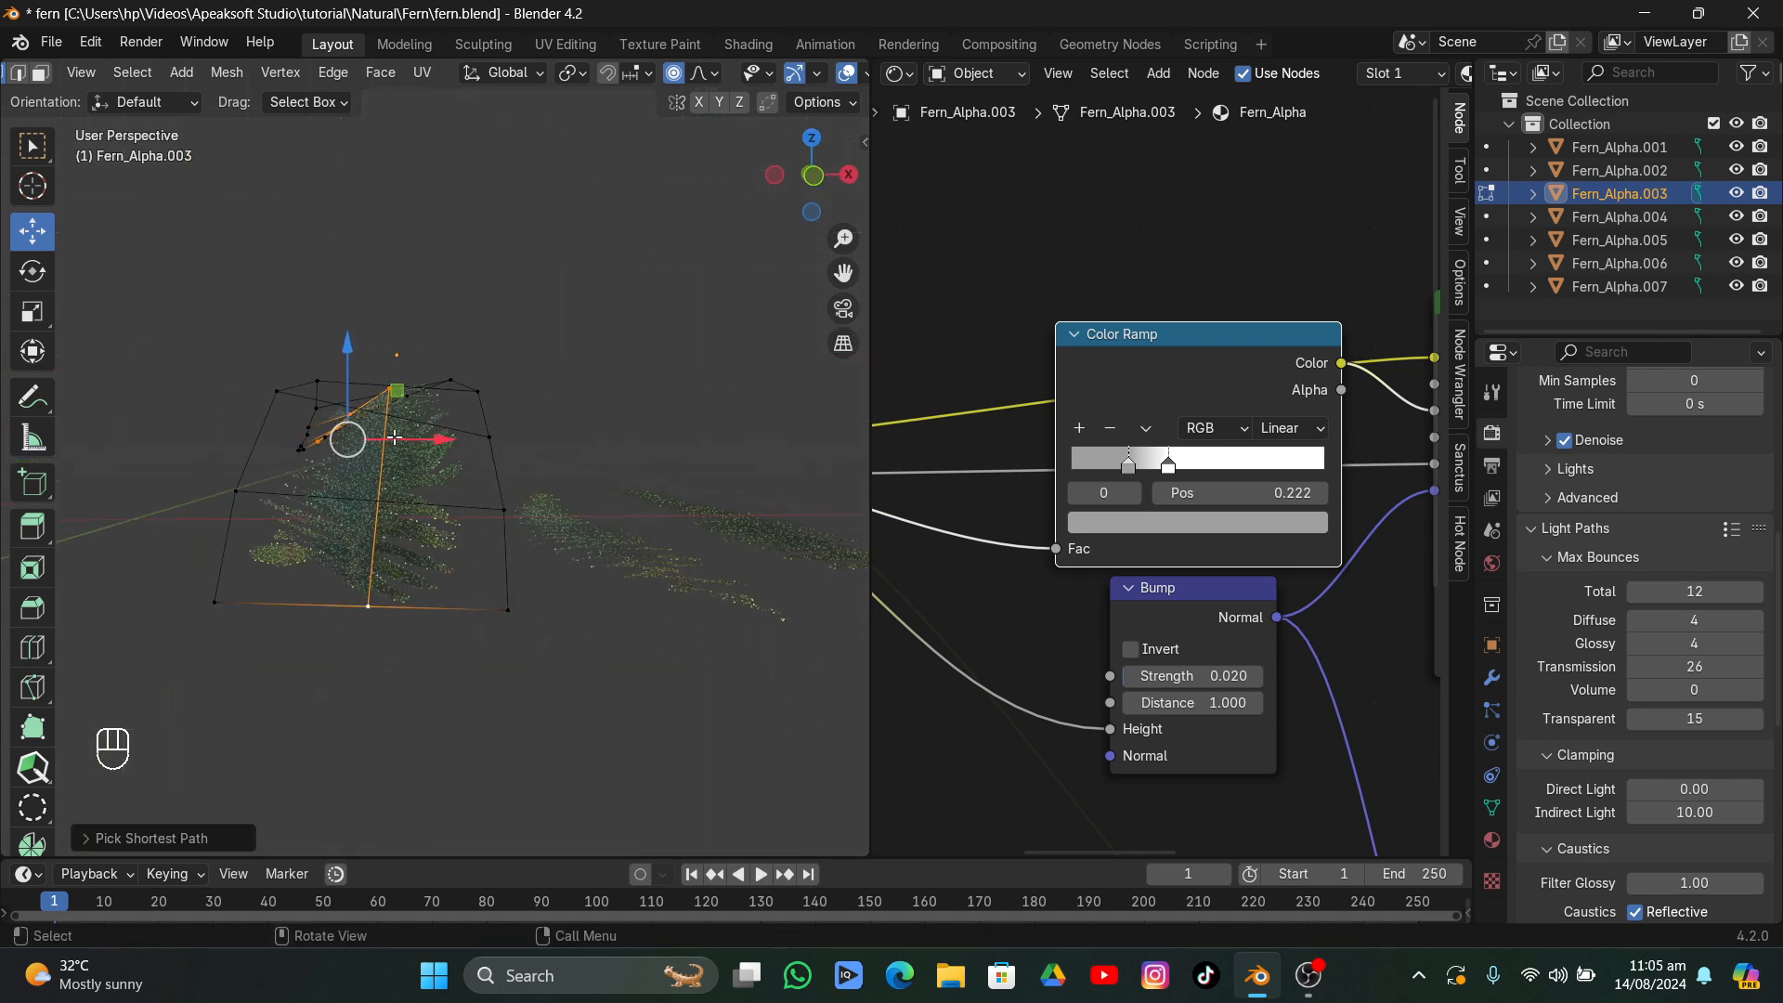
{"action": "left_click", "coordinate": [678, 78]}
{"action": "left_click_drag", "start_coordinate": [350, 345], "coordinate": [352, 371]}
{"action": "key", "text": "Tab"}
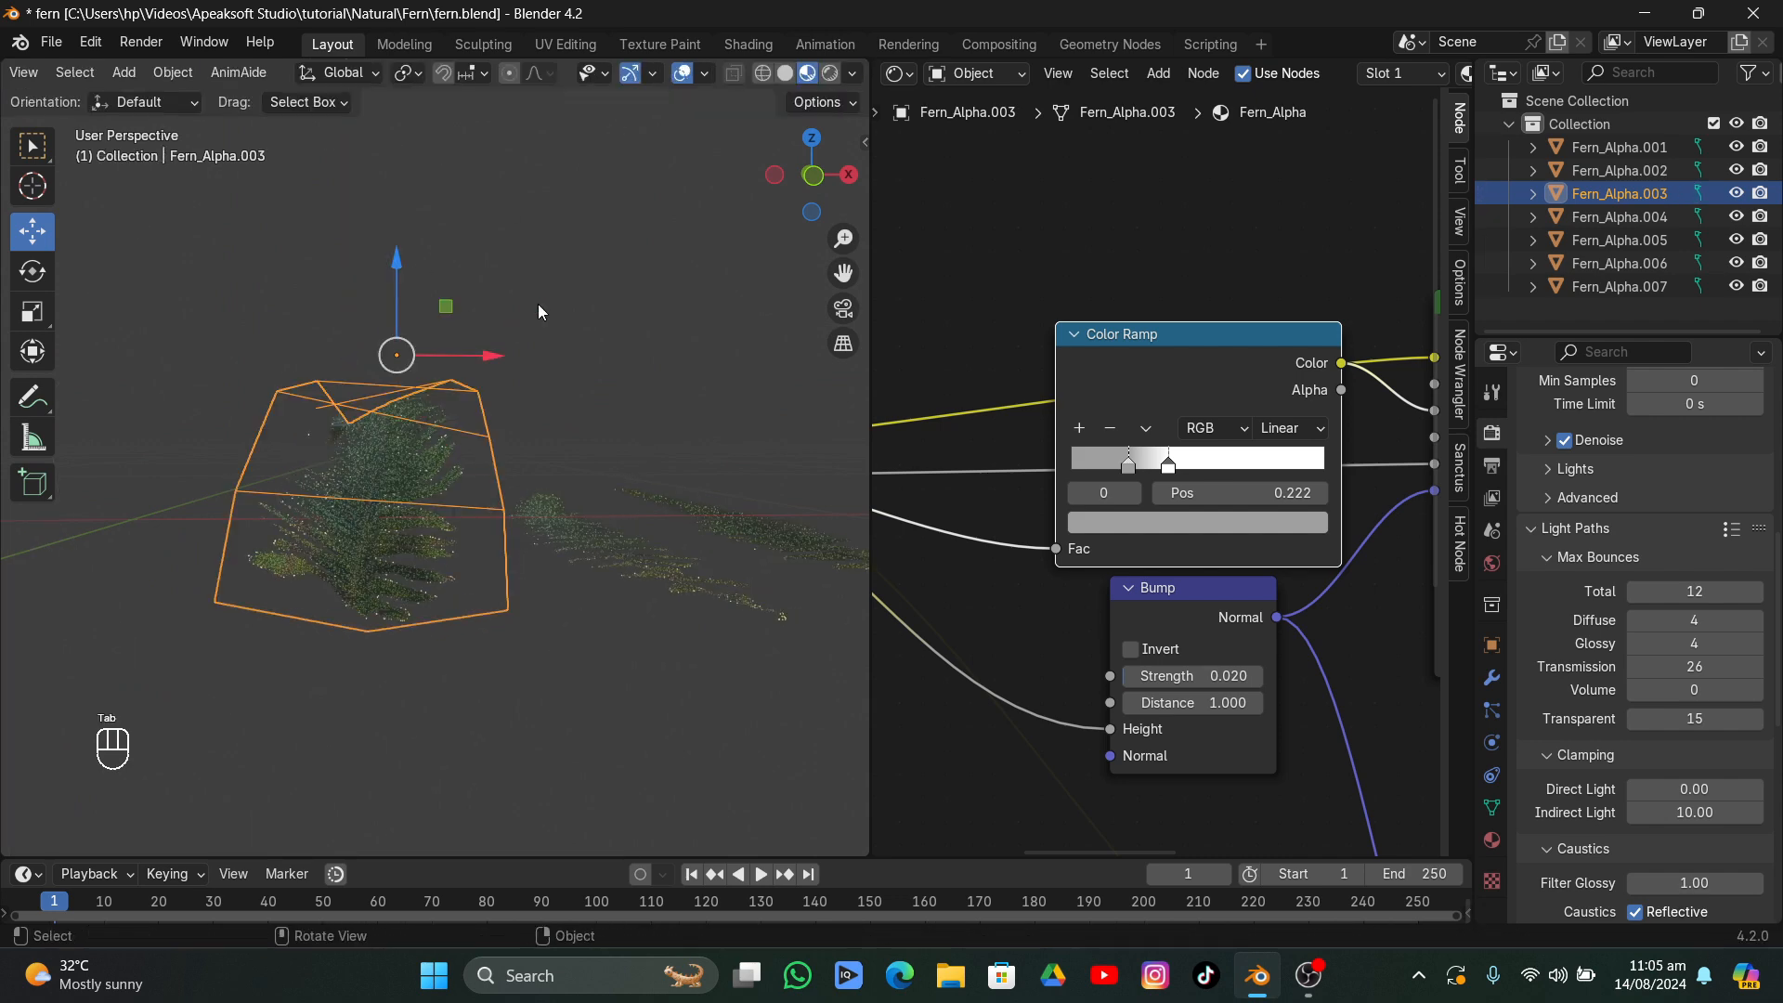
{"action": "middle_click_drag", "start_coordinate": [537, 304], "coordinate": [322, 266]}
{"action": "key", "text": "Tab"}
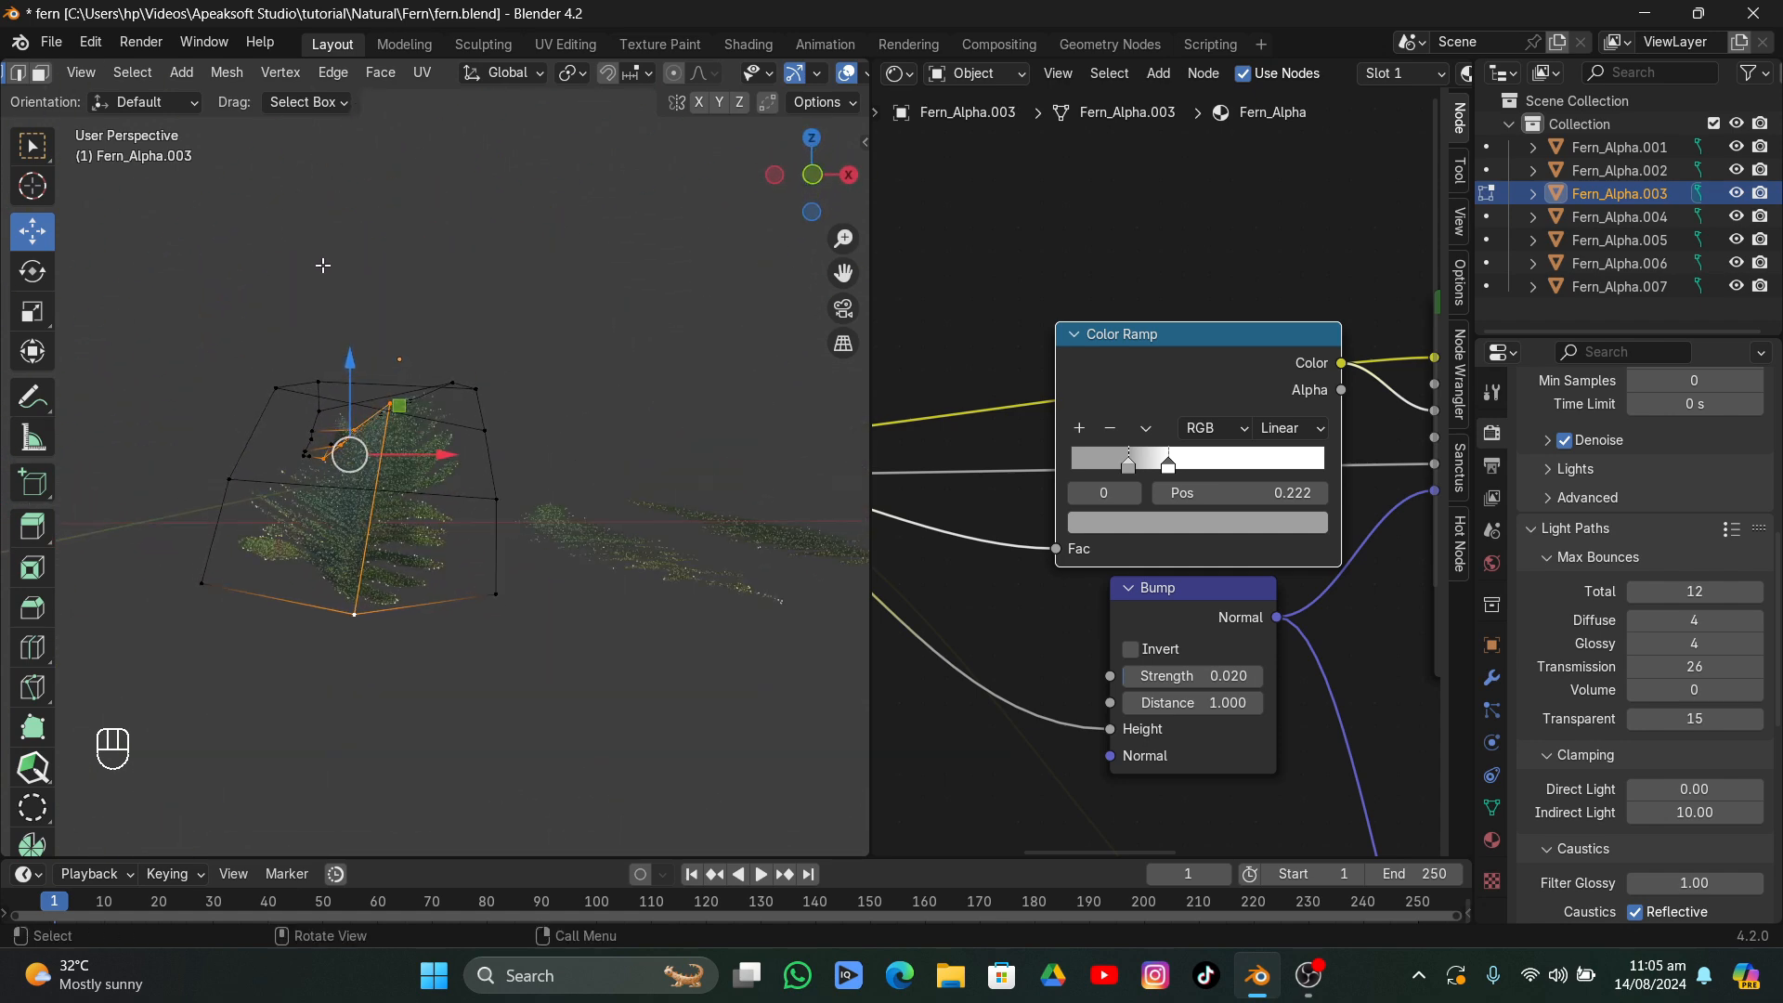
- Undo the lowering of the centre line and the knife cut on the third frond
{"action": "key", "text": "ctrl+z"}
{"action": "key", "text": "ctrl+z"}
{"action": "key", "text": "ctrl+z"}
{"action": "key", "text": "ctrl+z"}
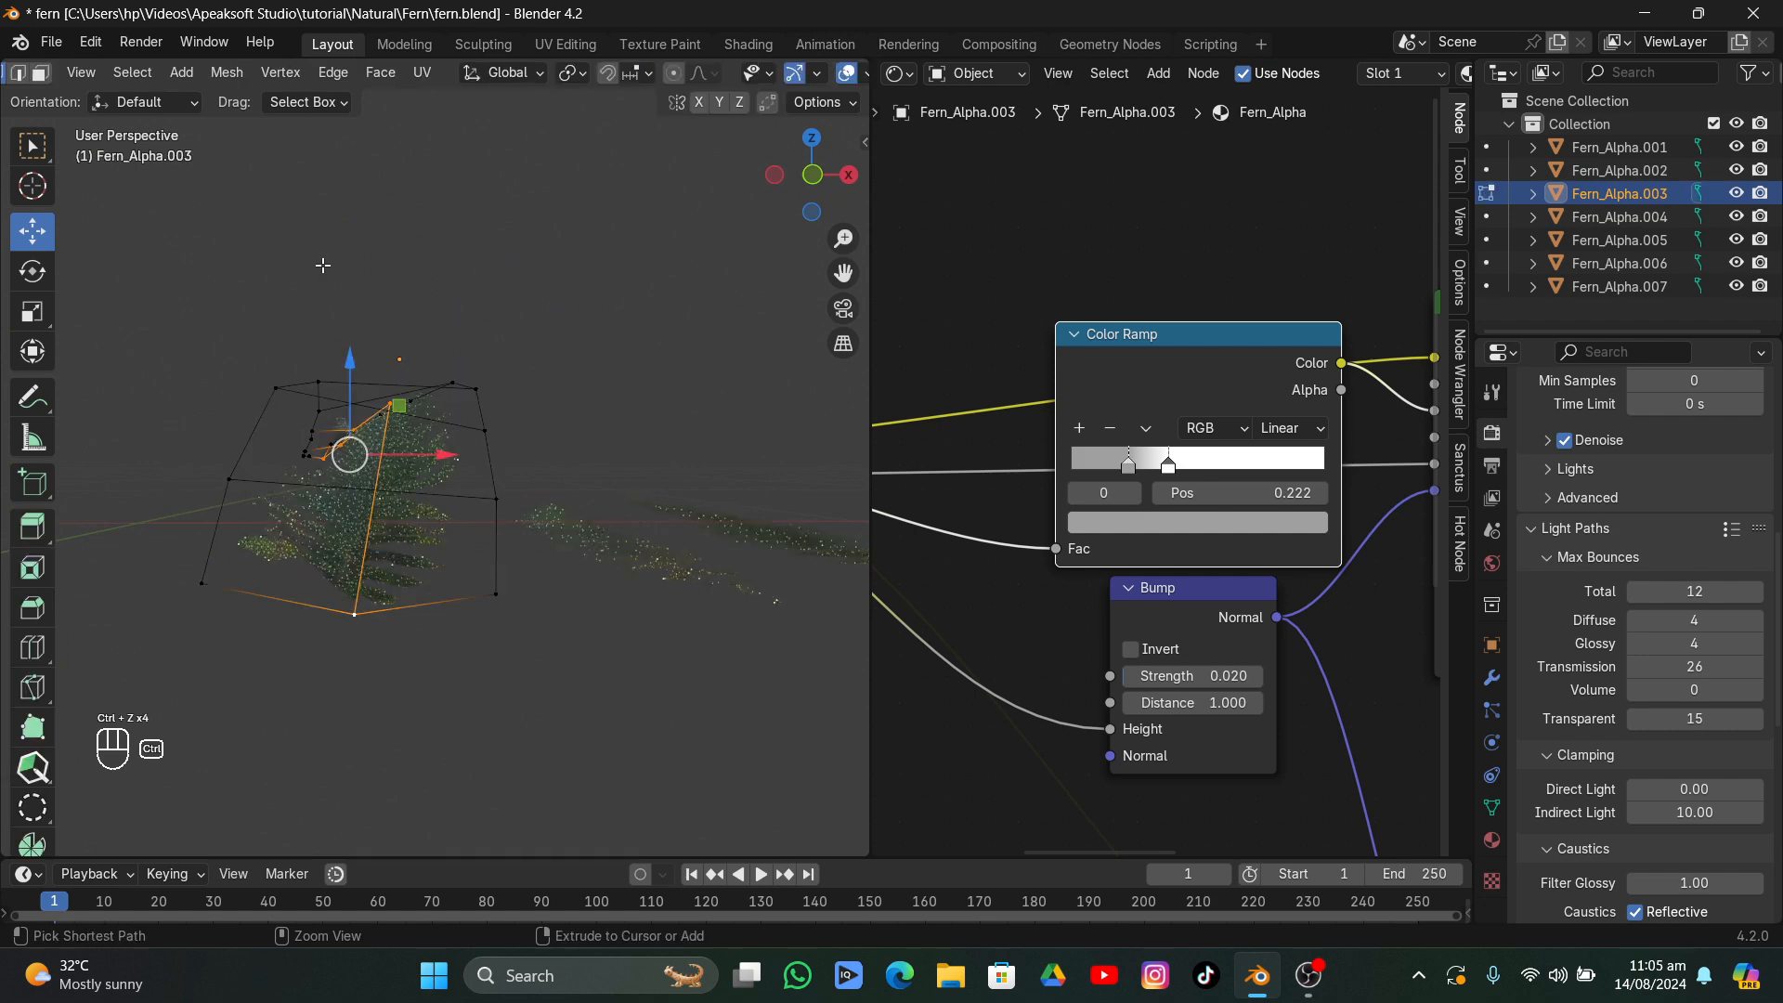
{"action": "key", "text": "ctrl+z"}
{"action": "key", "text": "ctrl+z"}
{"action": "key", "text": "ctrl+z"}
{"action": "key", "text": "ctrl+z"}
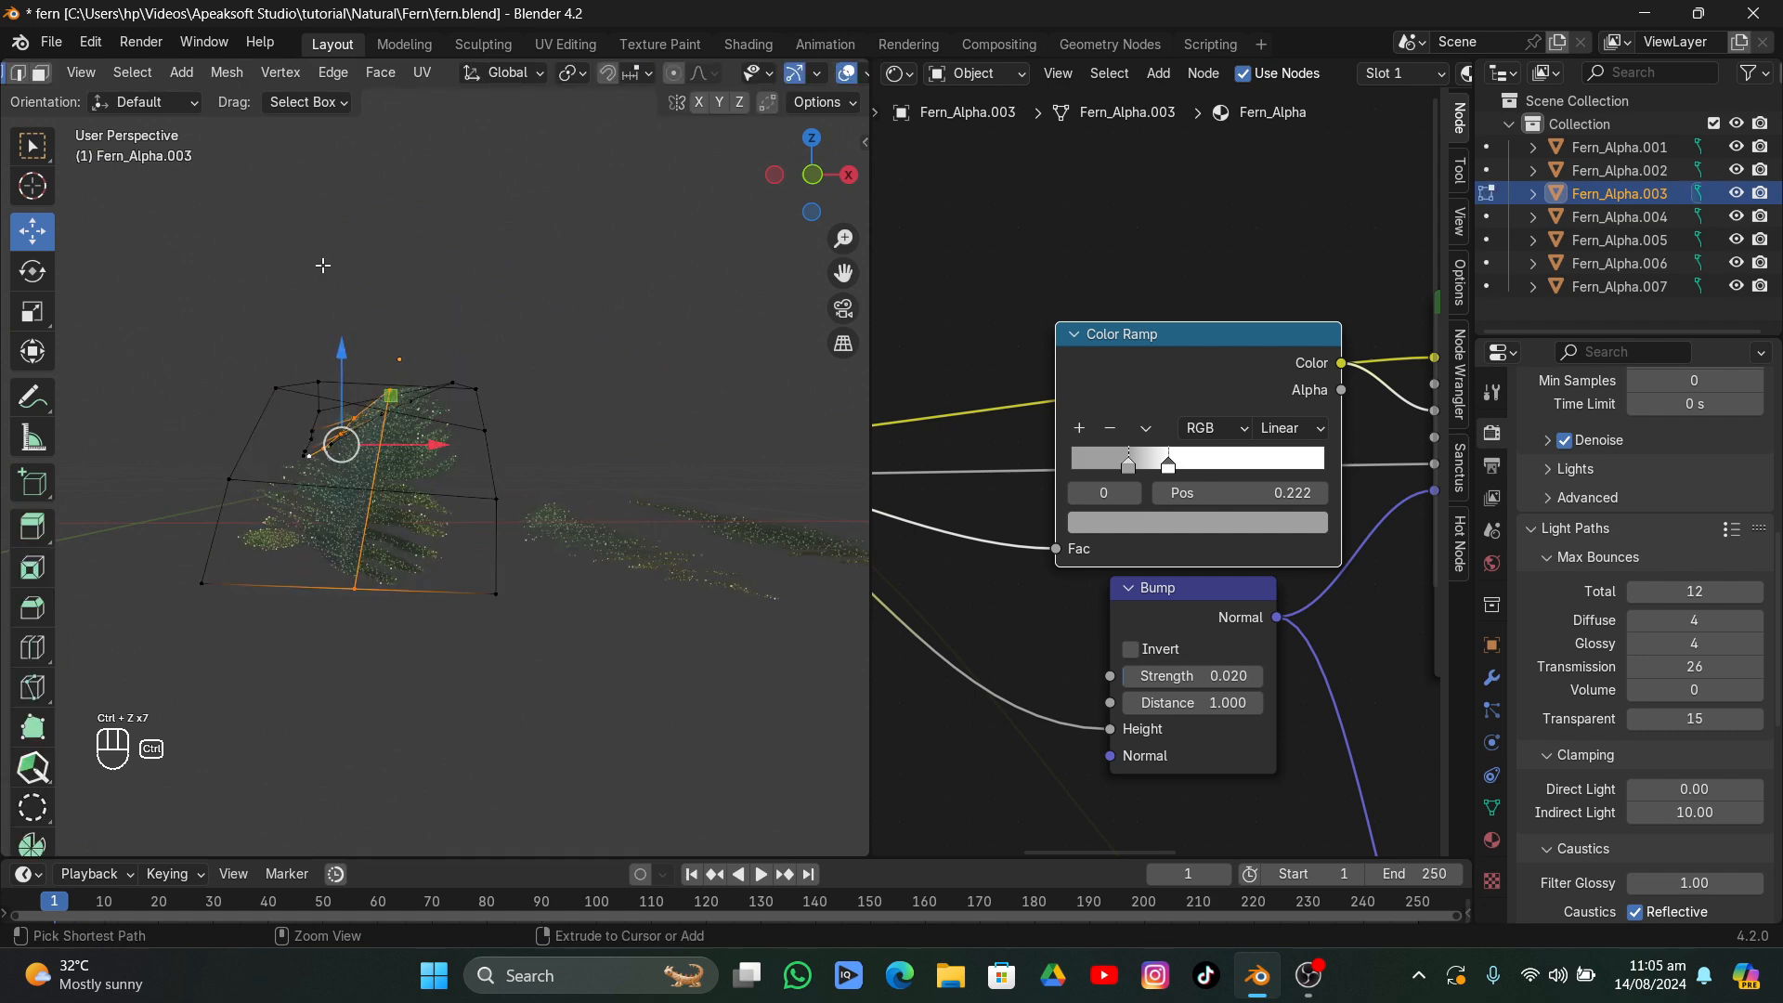
{"action": "key", "text": "Tab"}
{"action": "middle_click_drag", "start_coordinate": [511, 286], "coordinate": [354, 449]}
{"action": "key", "text": "Tab"}
{"action": "key", "text": "g"}
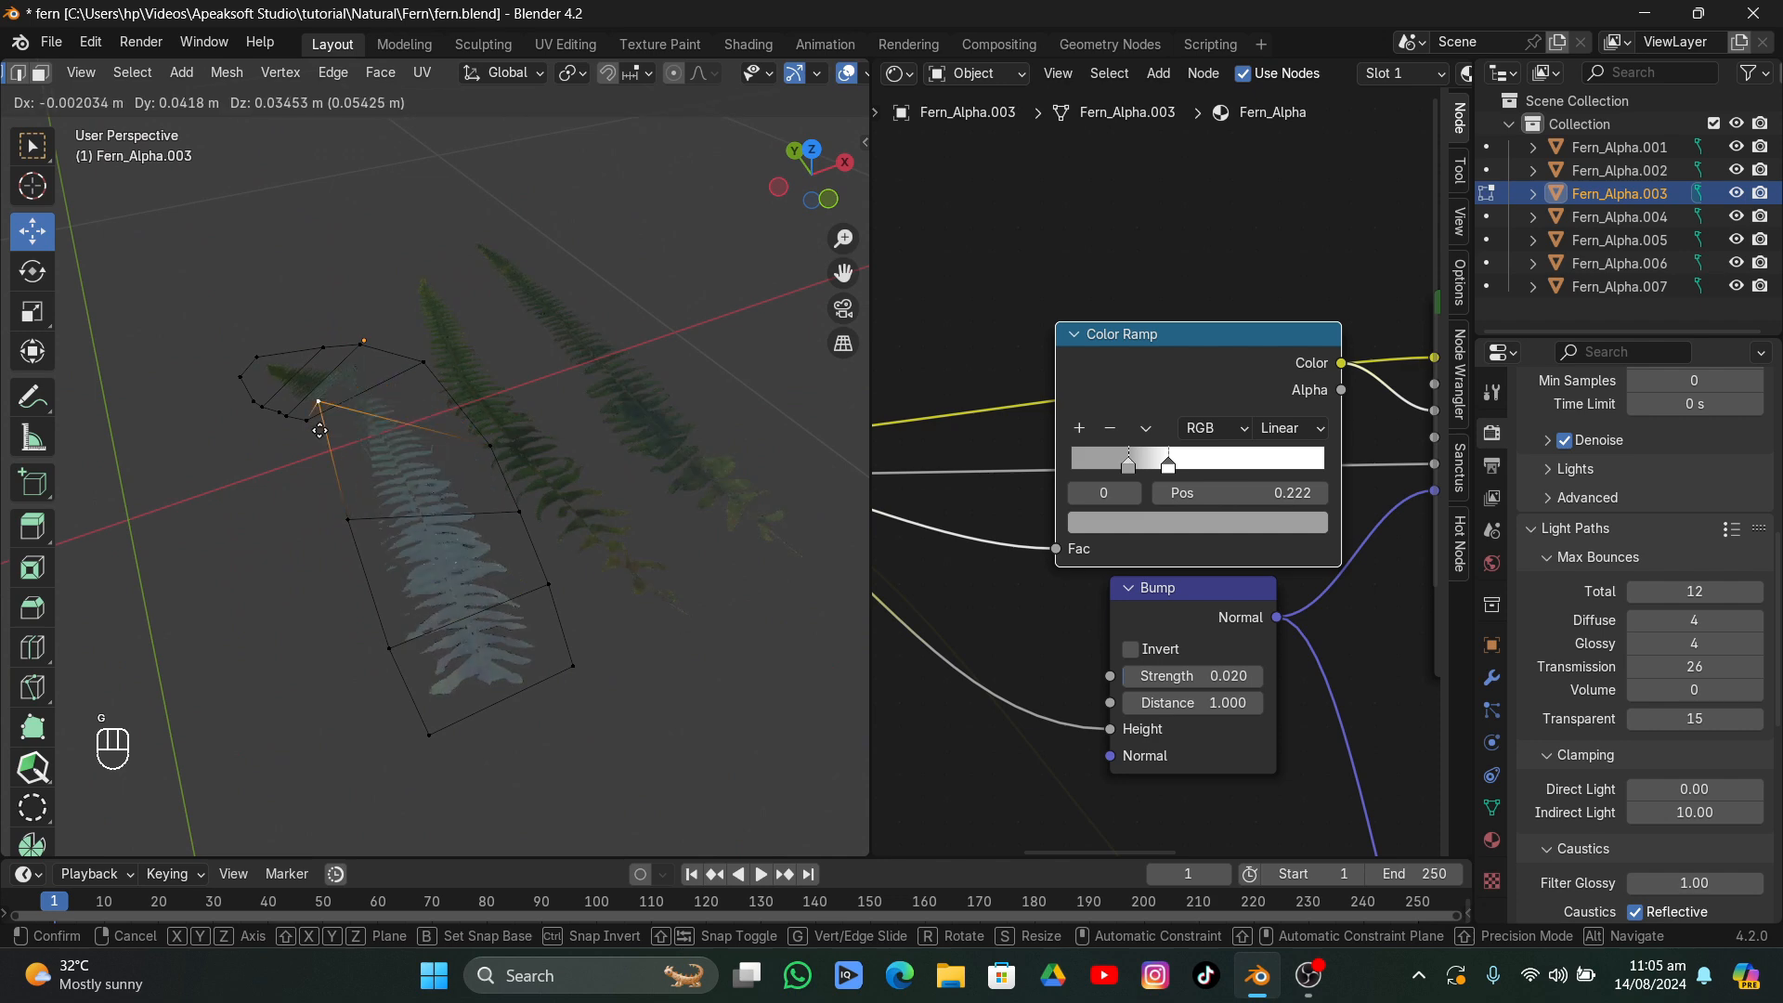
{"action": "right_click", "coordinate": [399, 476]}
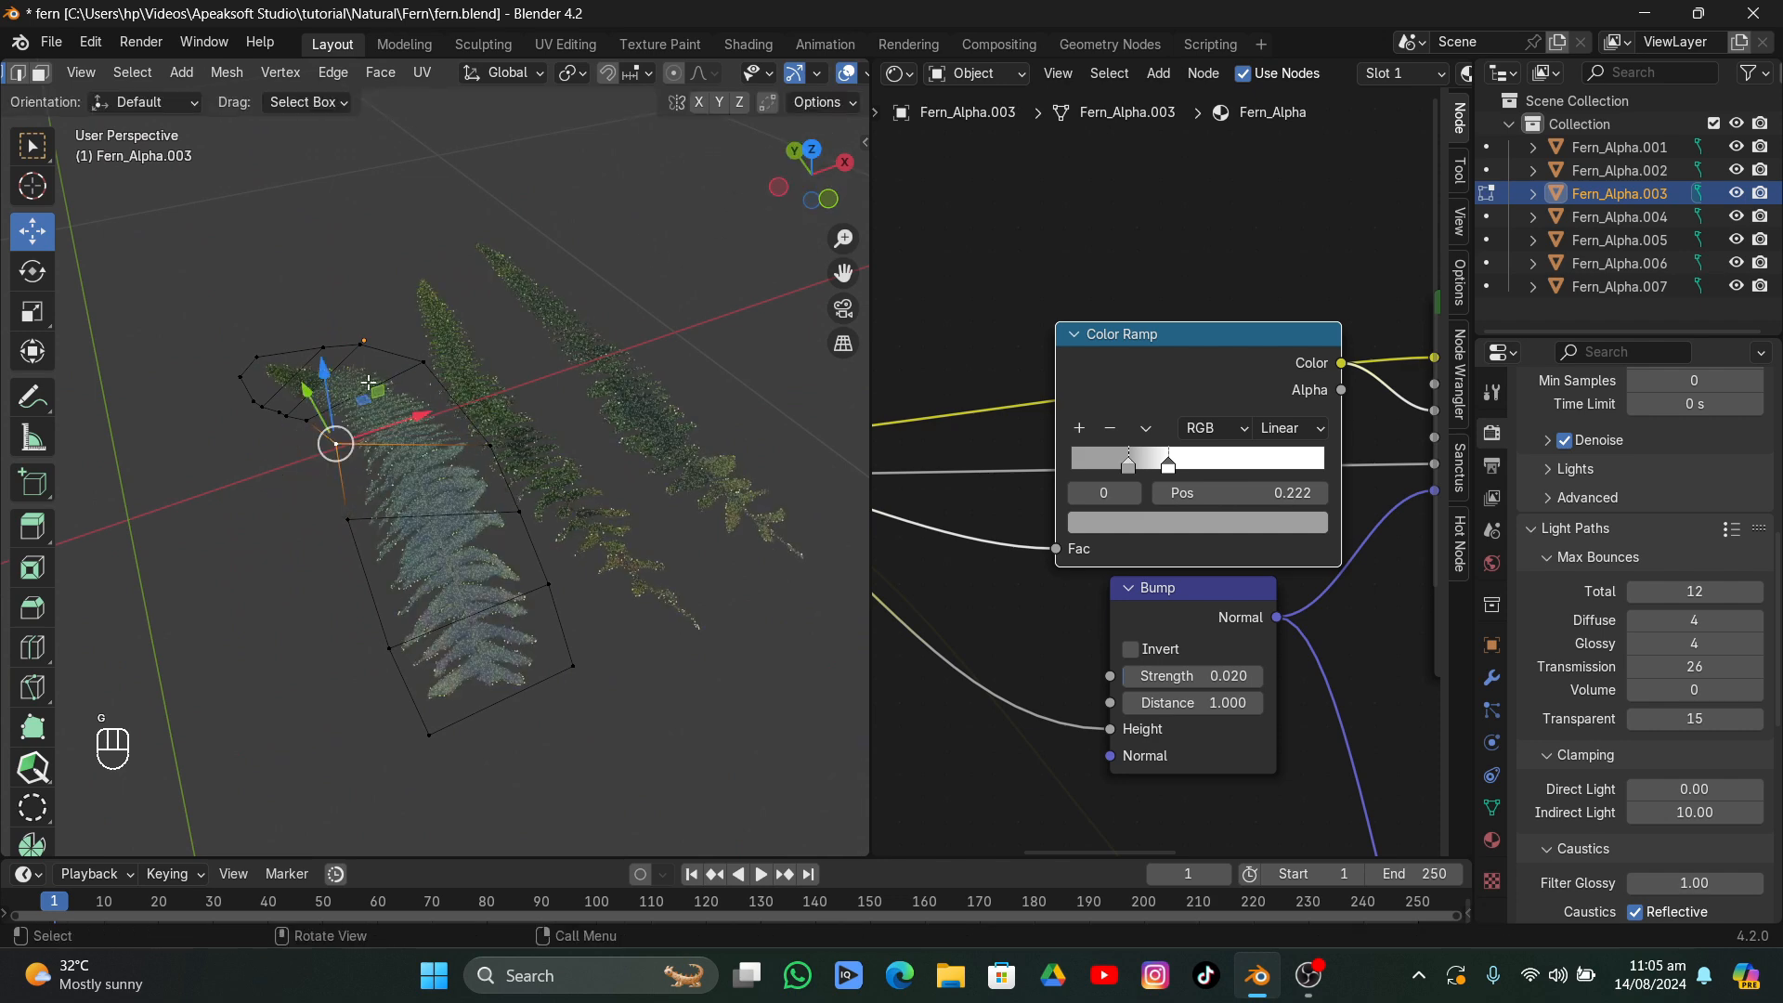
- Add two centred loop cuts near the third frond's base, dividing the base edge and the row above it at mid-width
{"action": "key", "text": "ctrl+r"}
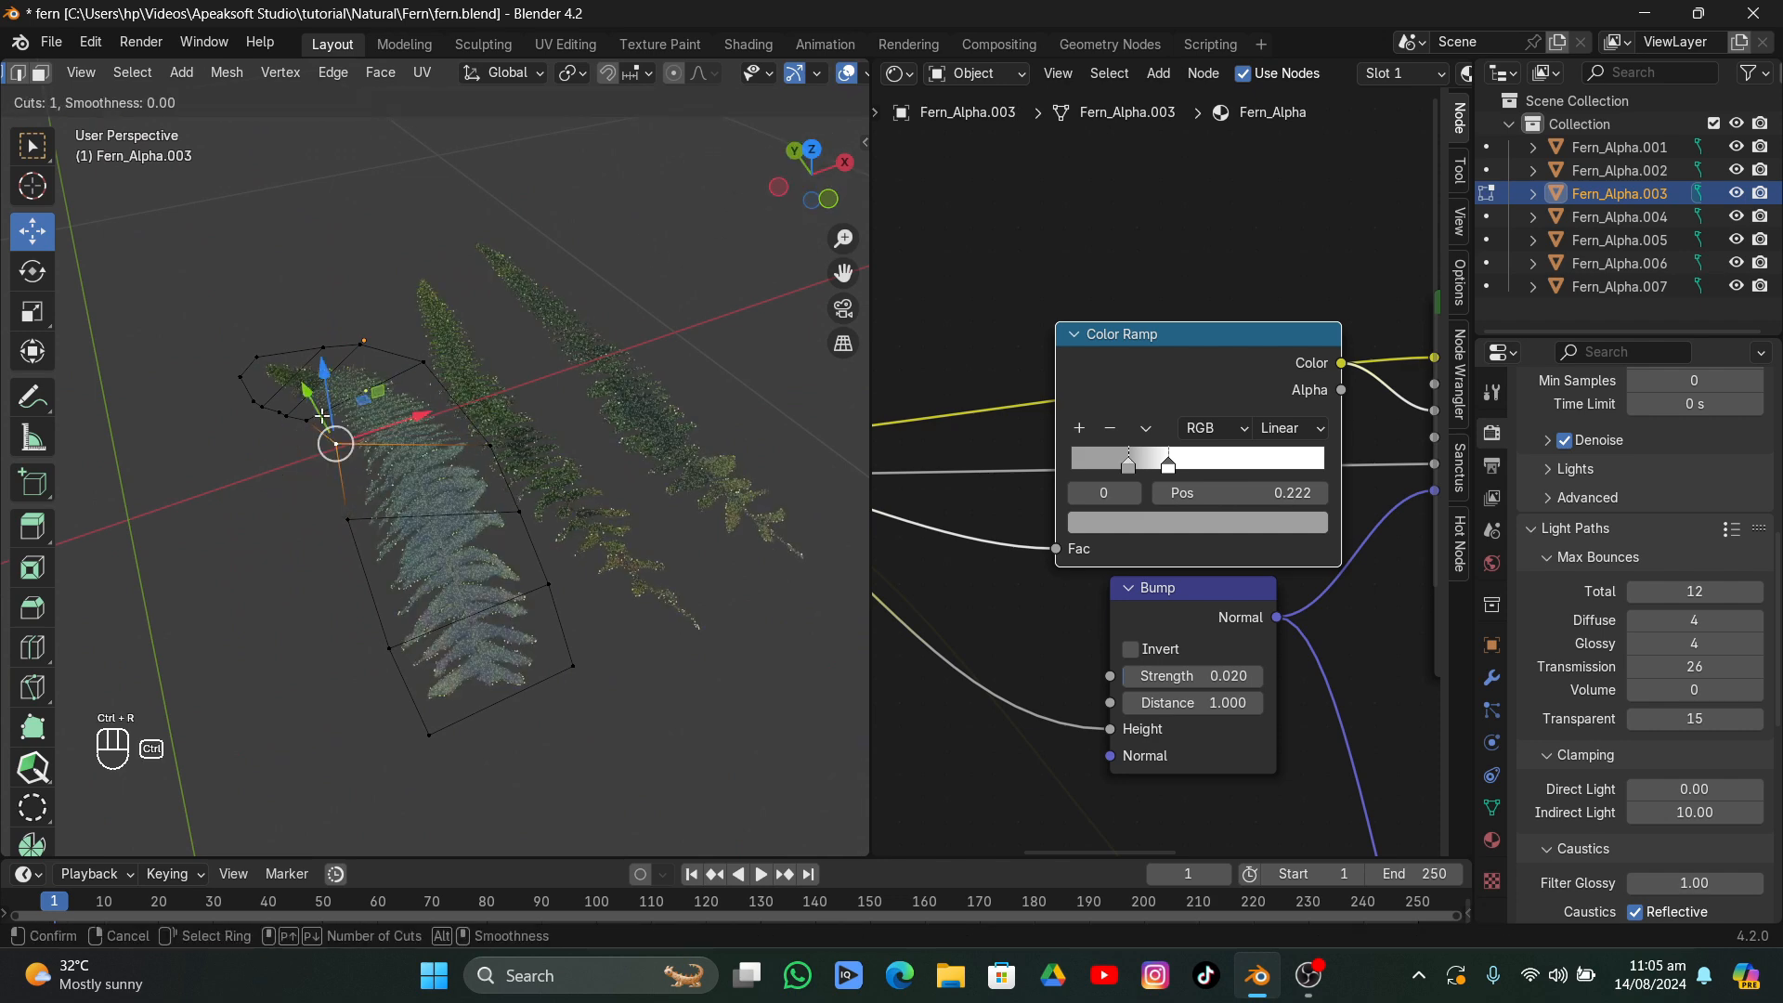
{"action": "left_click", "coordinate": [502, 670]}
{"action": "right_click", "coordinate": [504, 672]}
{"action": "key", "text": "ctrl+r"}
{"action": "left_click", "coordinate": [480, 626]}
{"action": "right_click", "coordinate": [480, 624]}
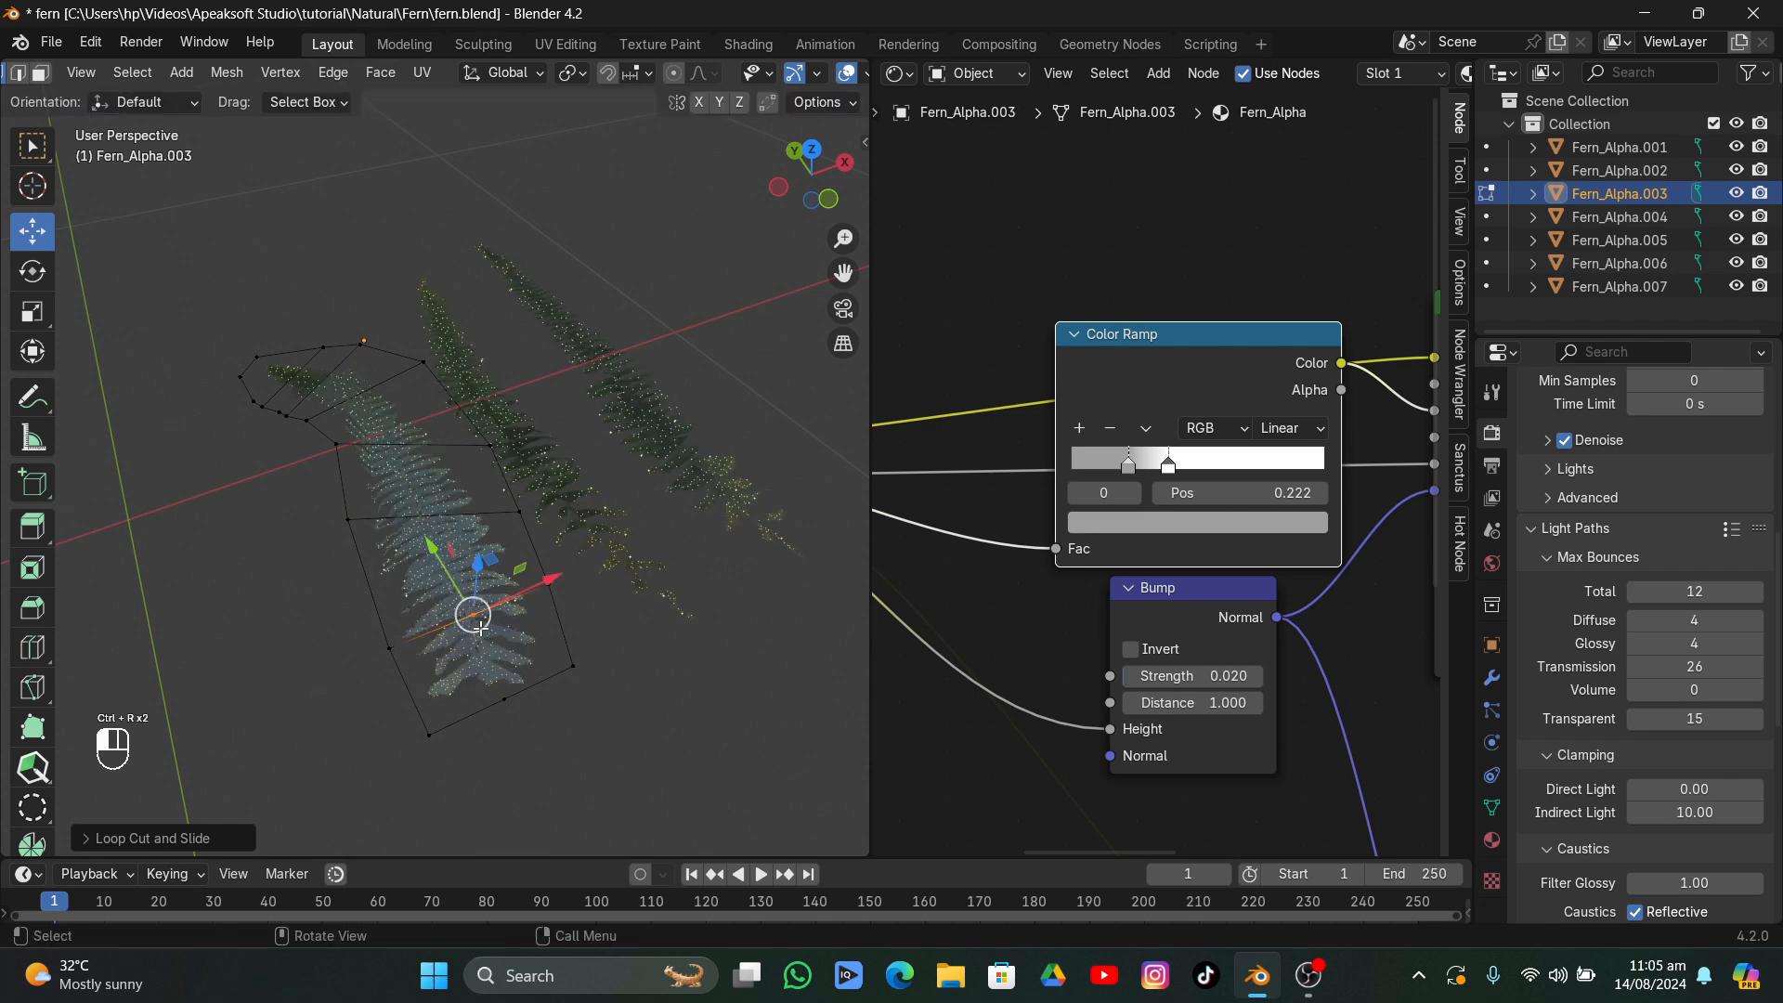
- Add two centred loop cuts on the third frond's middle rows, dividing each row at mid-width
{"action": "key", "text": "ctrl+r"}
{"action": "left_click", "coordinate": [436, 503]}
{"action": "right_click", "coordinate": [435, 501]}
{"action": "key", "text": "ctrl+e"}
{"action": "key", "text": "ctrl+r"}
{"action": "left_click", "coordinate": [407, 442]}
{"action": "right_click", "coordinate": [408, 443]}
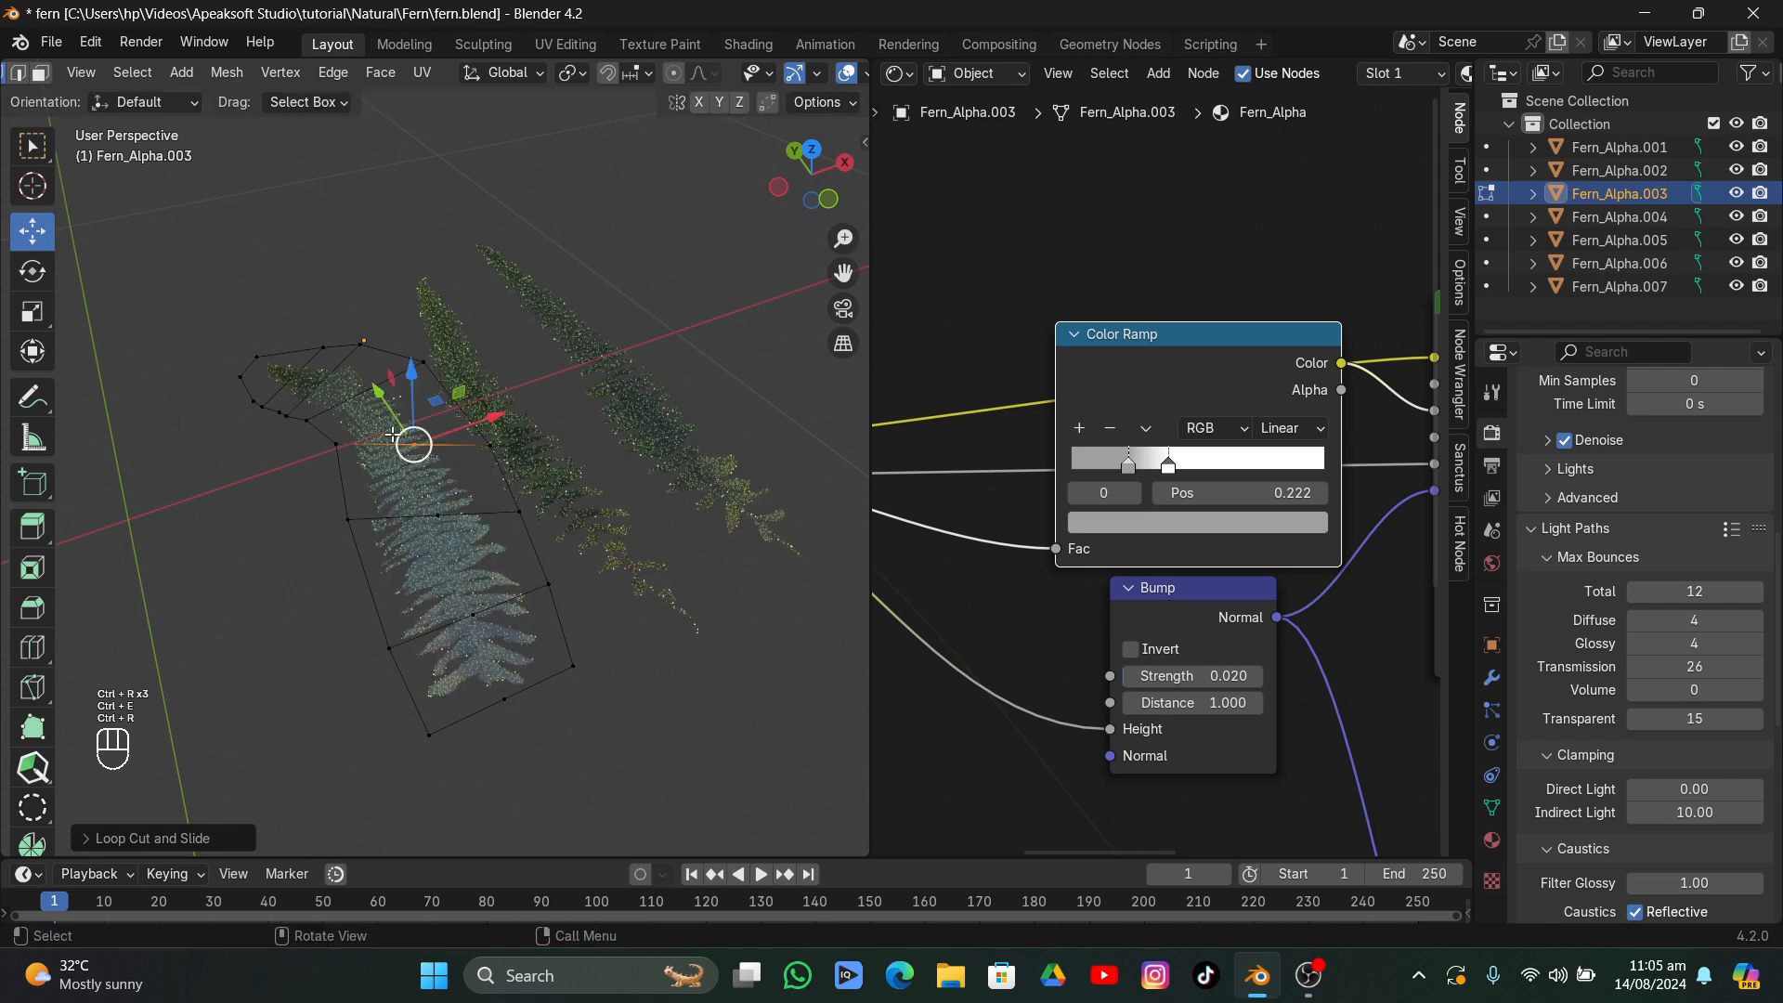
- Add centred loop cuts on the remaining rows through the bend and up to the tip edge of the third frond
{"action": "key", "text": "ctrl+r"}
{"action": "left_click", "coordinate": [356, 395]}
{"action": "right_click", "coordinate": [357, 396]}
{"action": "key", "text": "ctrl+r"}
{"action": "left_click", "coordinate": [316, 373]}
{"action": "right_click", "coordinate": [314, 372]}
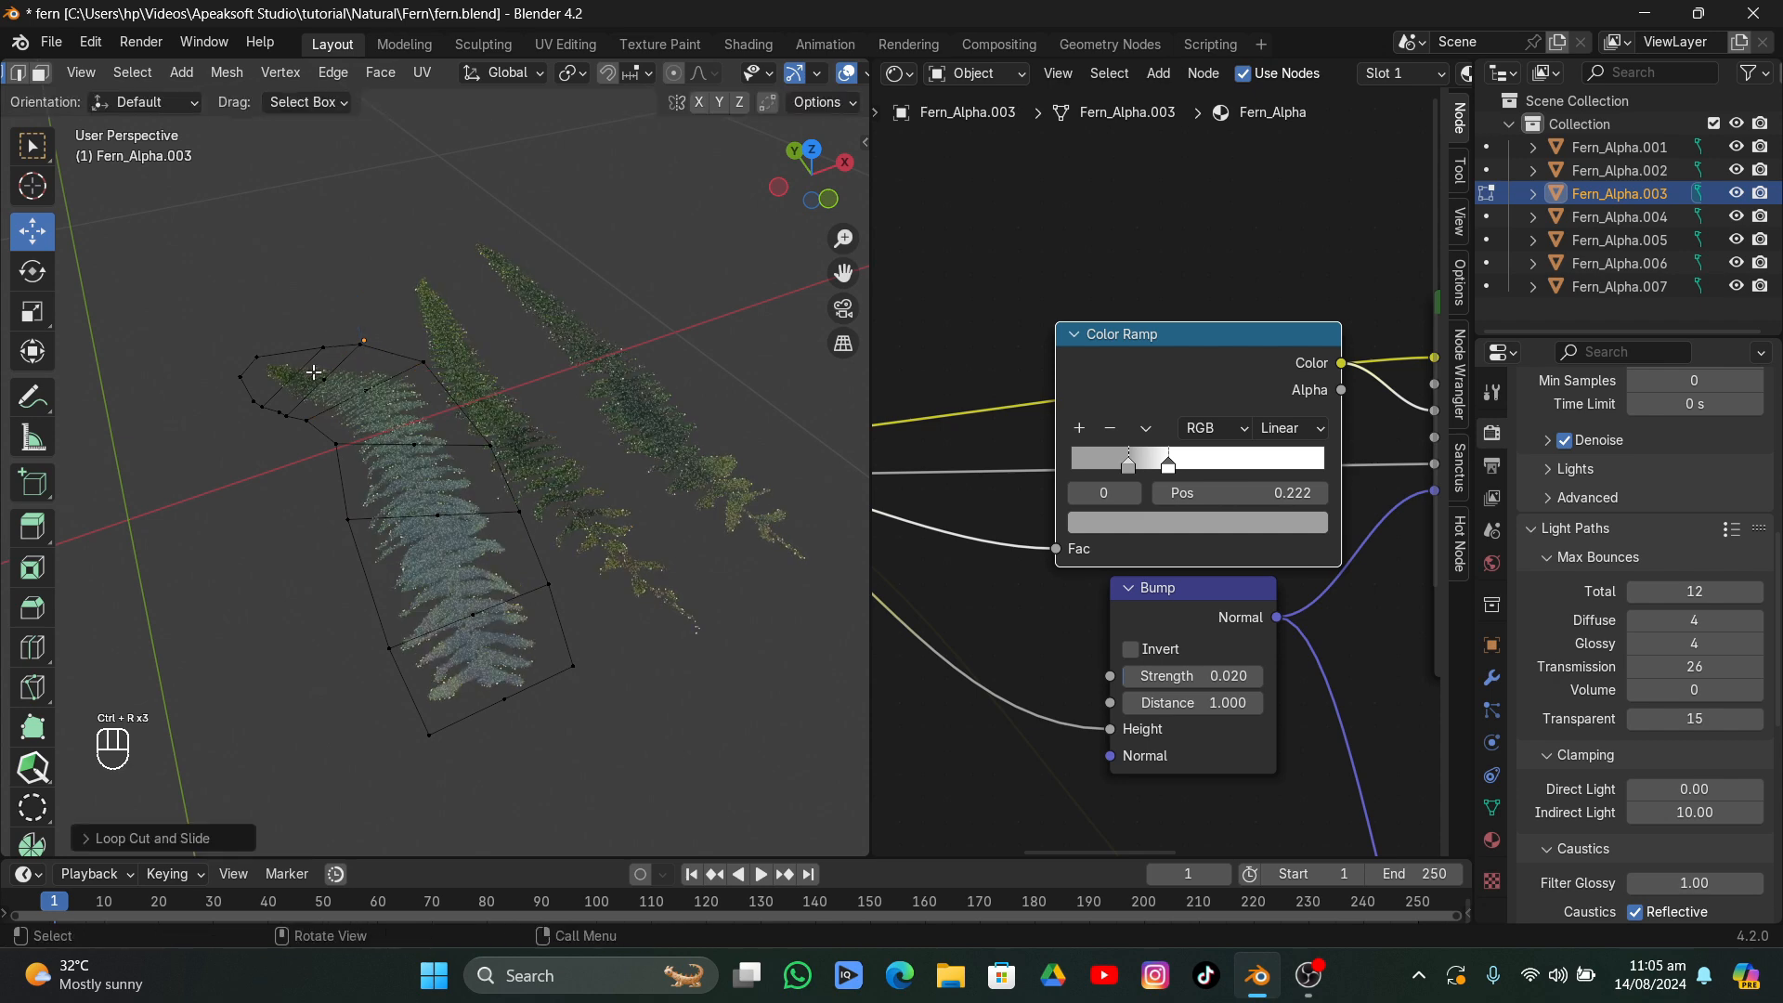
{"action": "key", "text": "ctrl+r"}
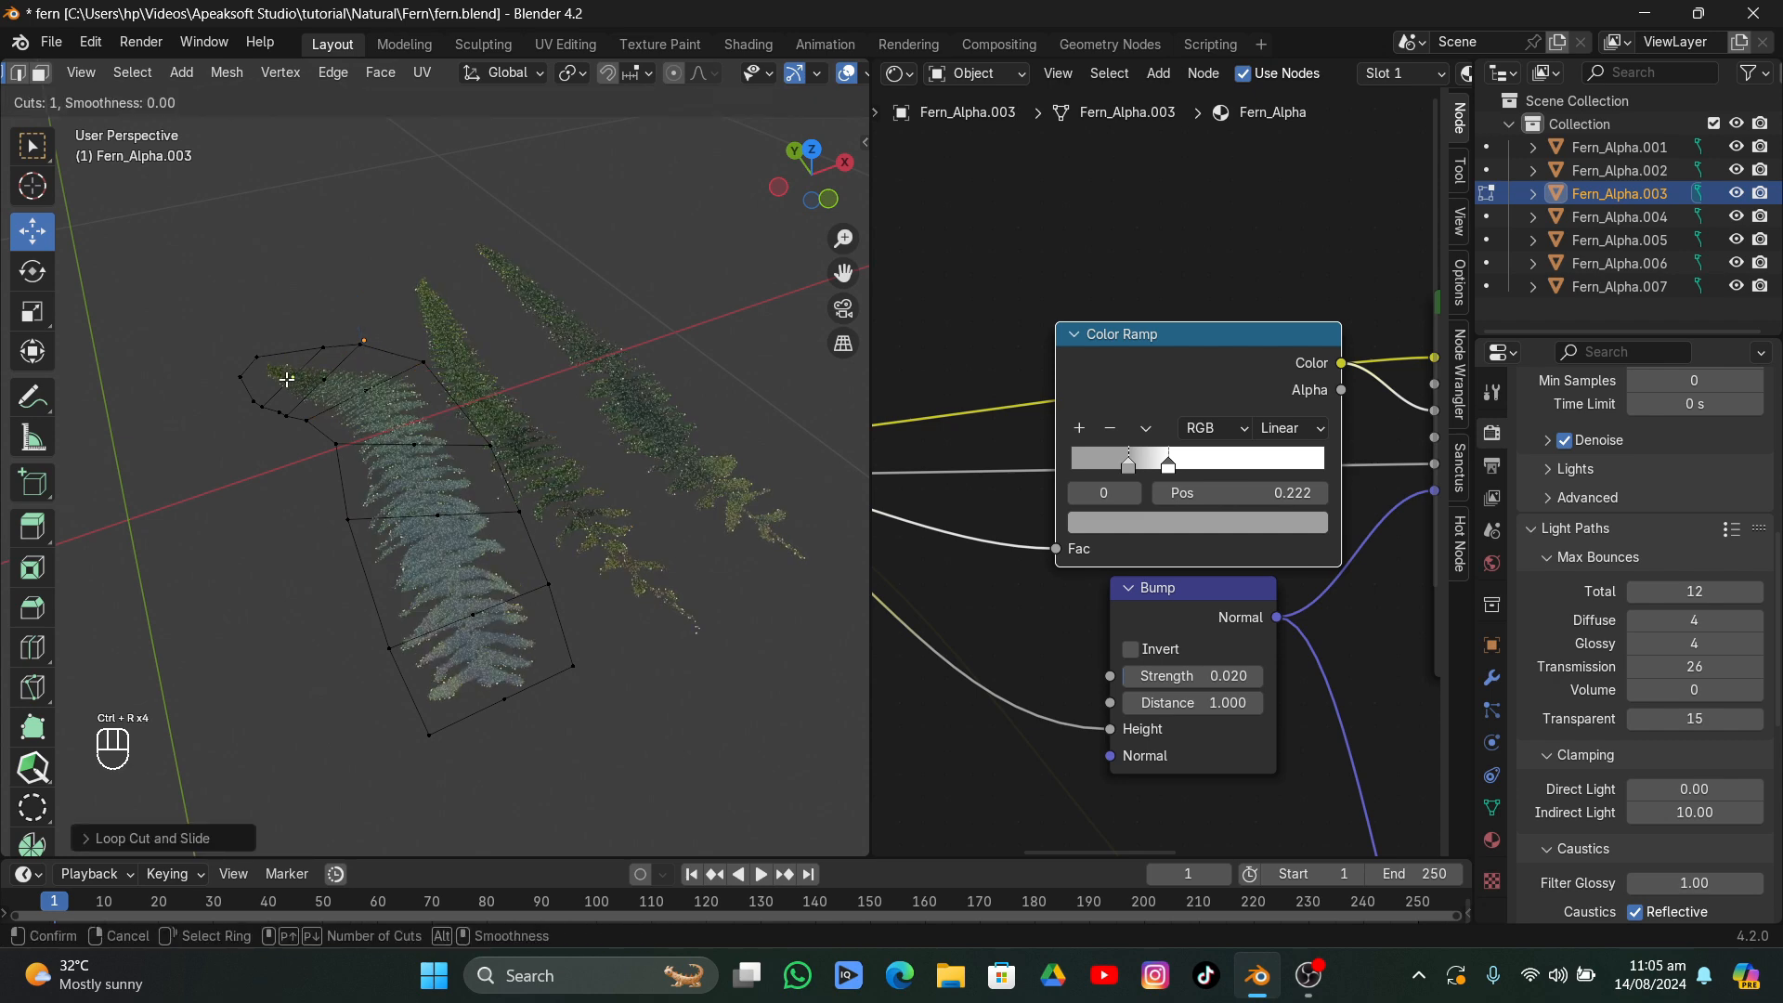
{"action": "left_click", "coordinate": [286, 379]}
{"action": "right_click", "coordinate": [286, 379]}
{"action": "key", "text": "ctrl+r"}
{"action": "left_click", "coordinate": [246, 367]}
{"action": "right_click", "coordinate": [249, 368]}
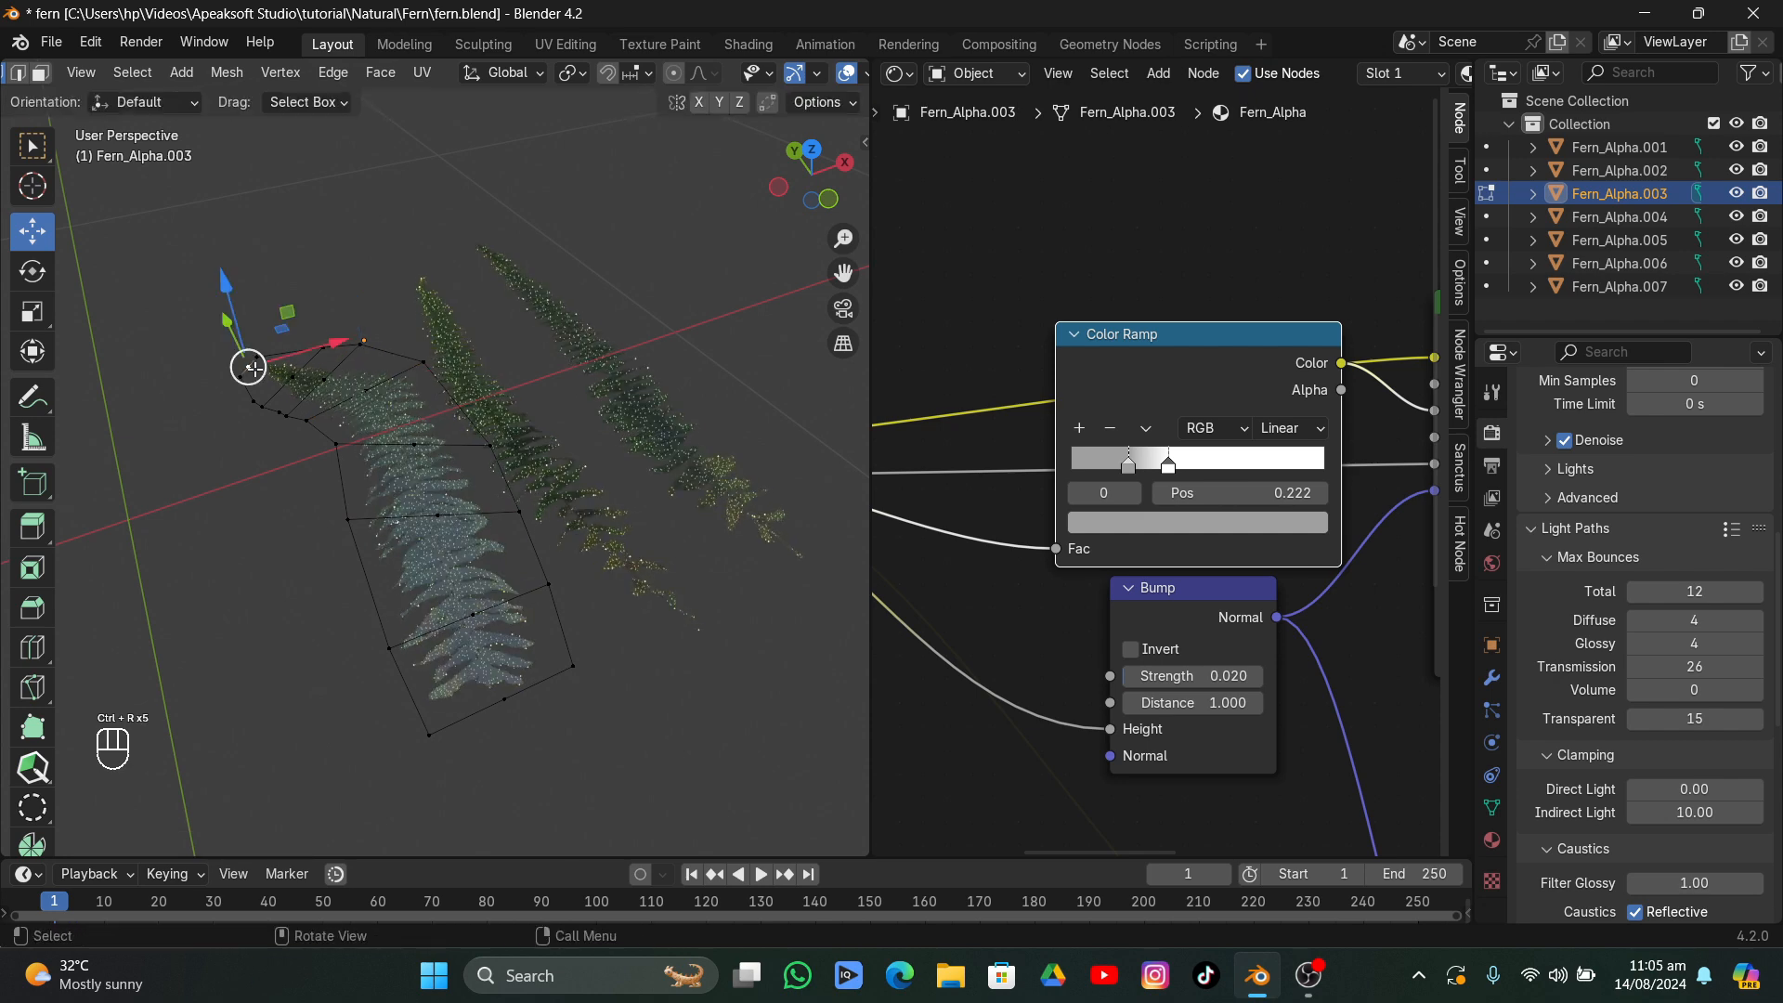
- Try to join the midpoint of the frond's base edge directly to the midpoint of its tip edge
{"action": "left_click", "coordinate": [293, 377], "text": "shift"}
{"action": "left_click", "coordinate": [324, 379], "text": "shift"}
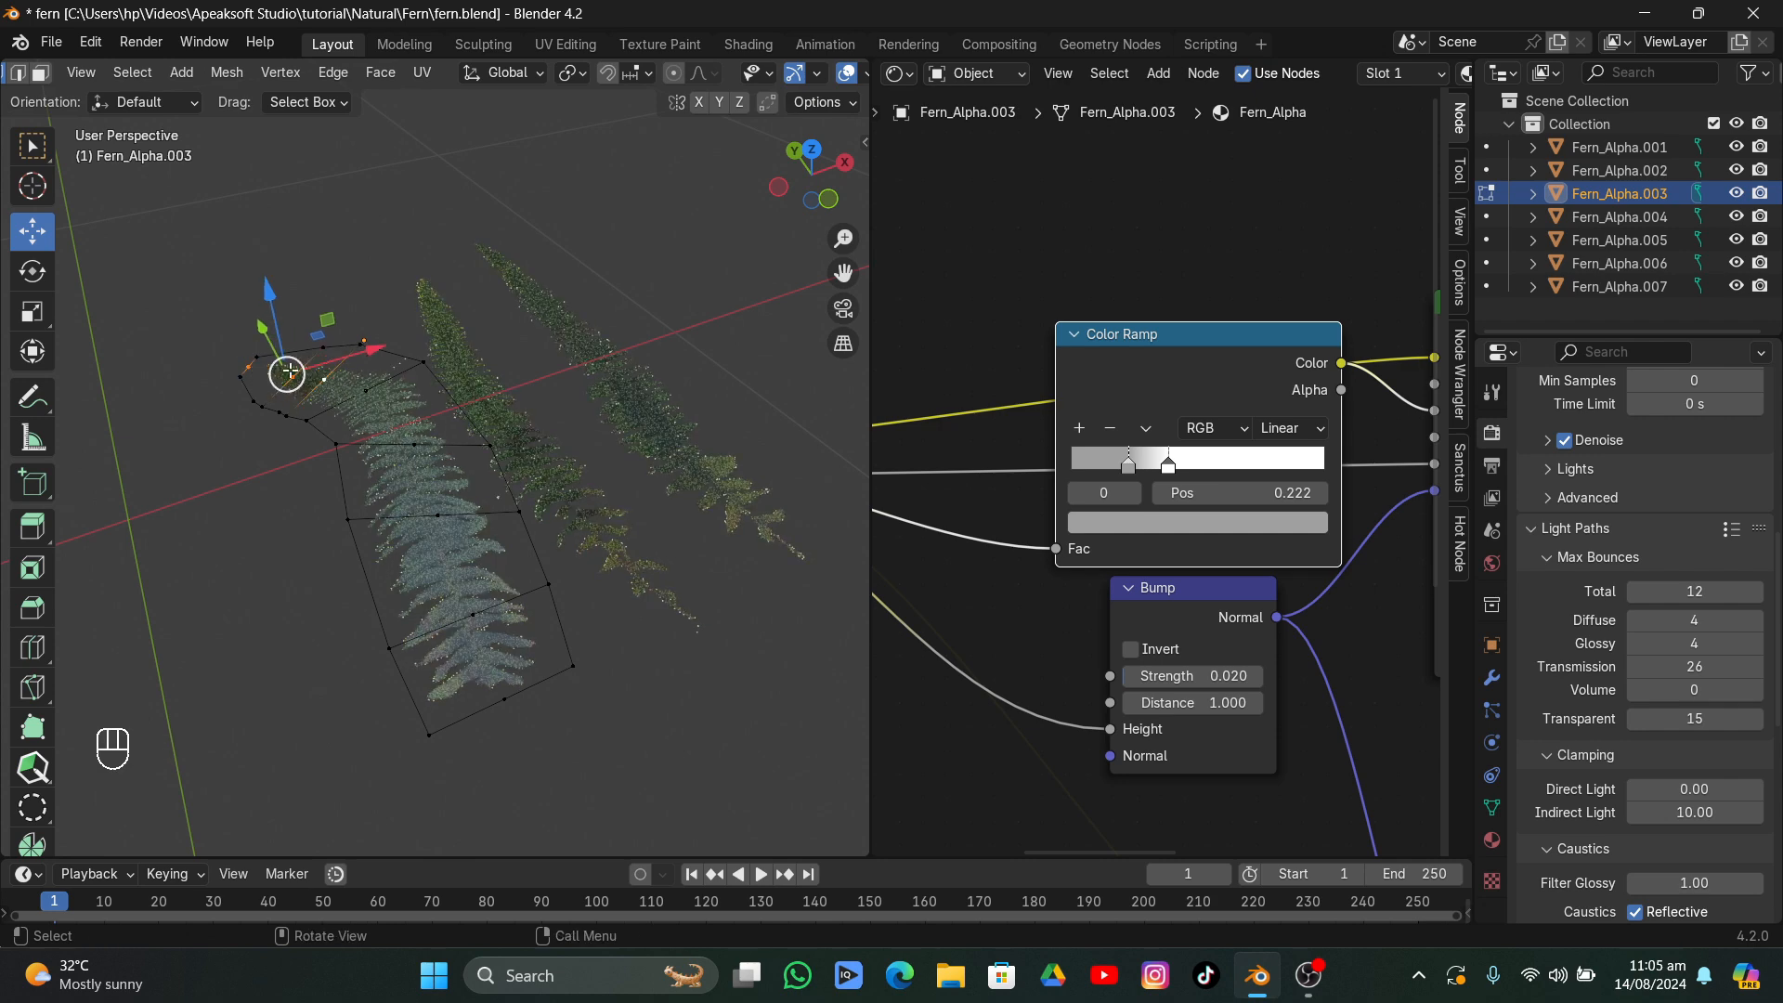
{"action": "left_click", "coordinate": [248, 366]}
{"action": "left_click", "coordinate": [505, 696]}
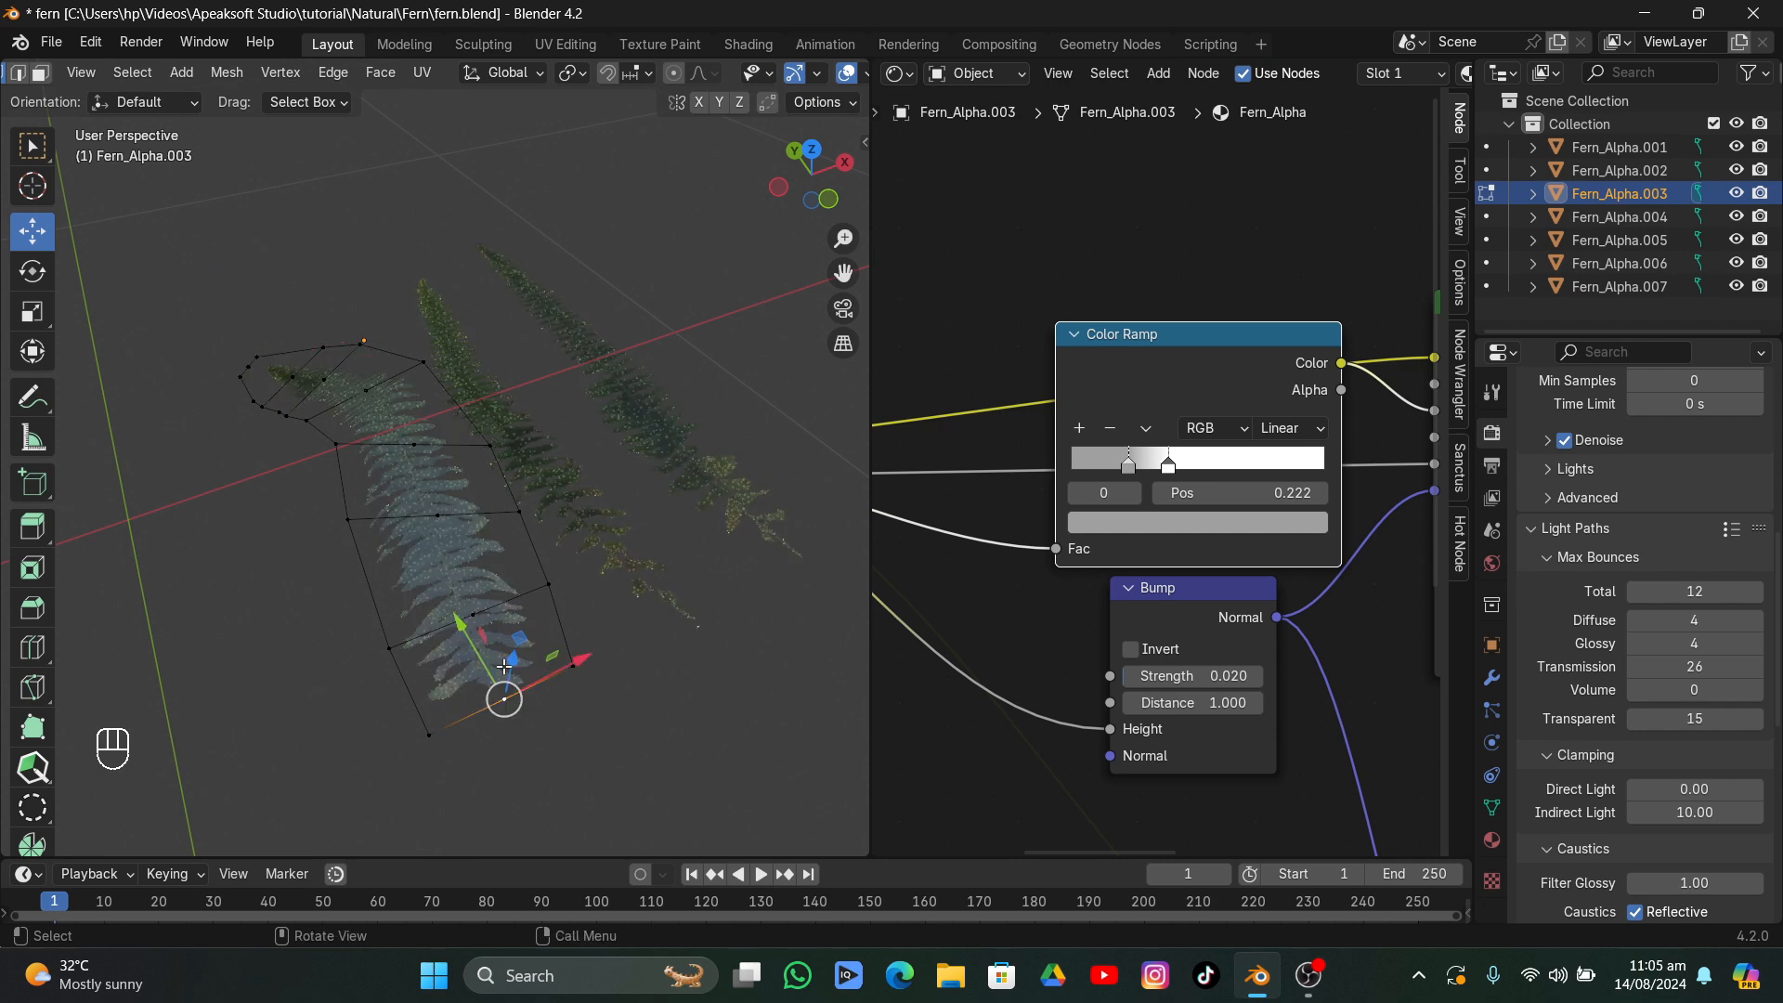
{"action": "left_click", "coordinate": [253, 371], "text": "shift"}
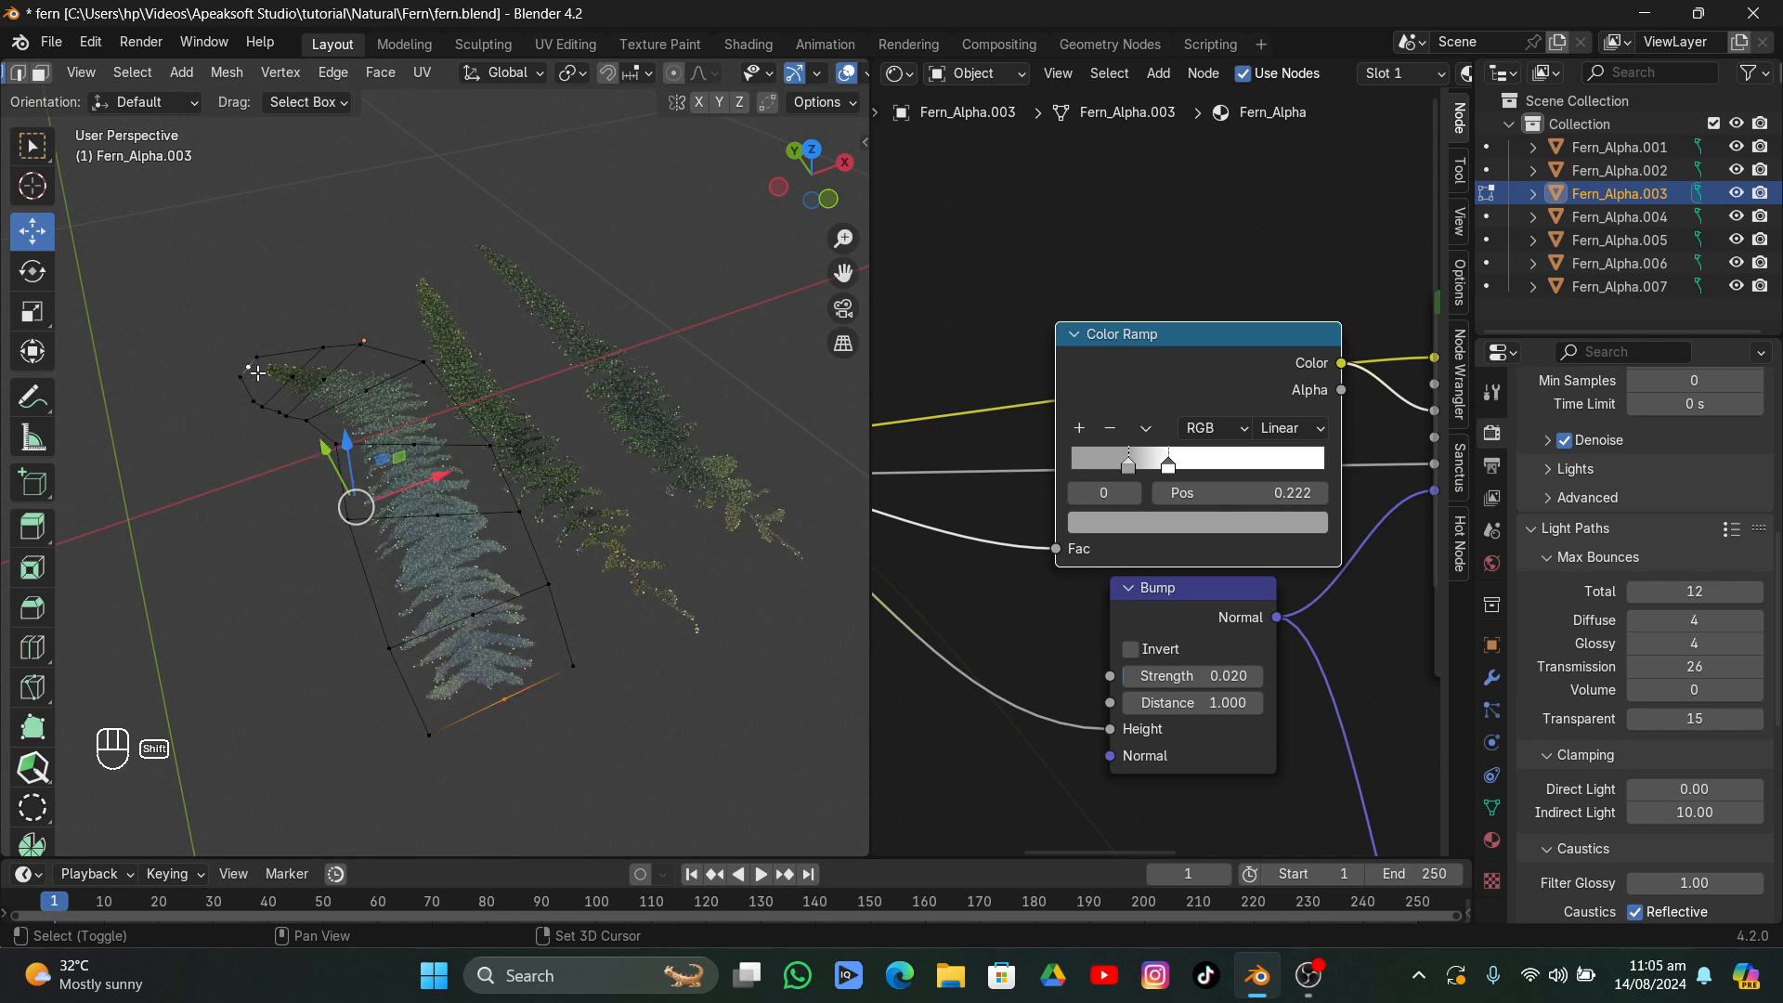
{"action": "key", "text": "j"}
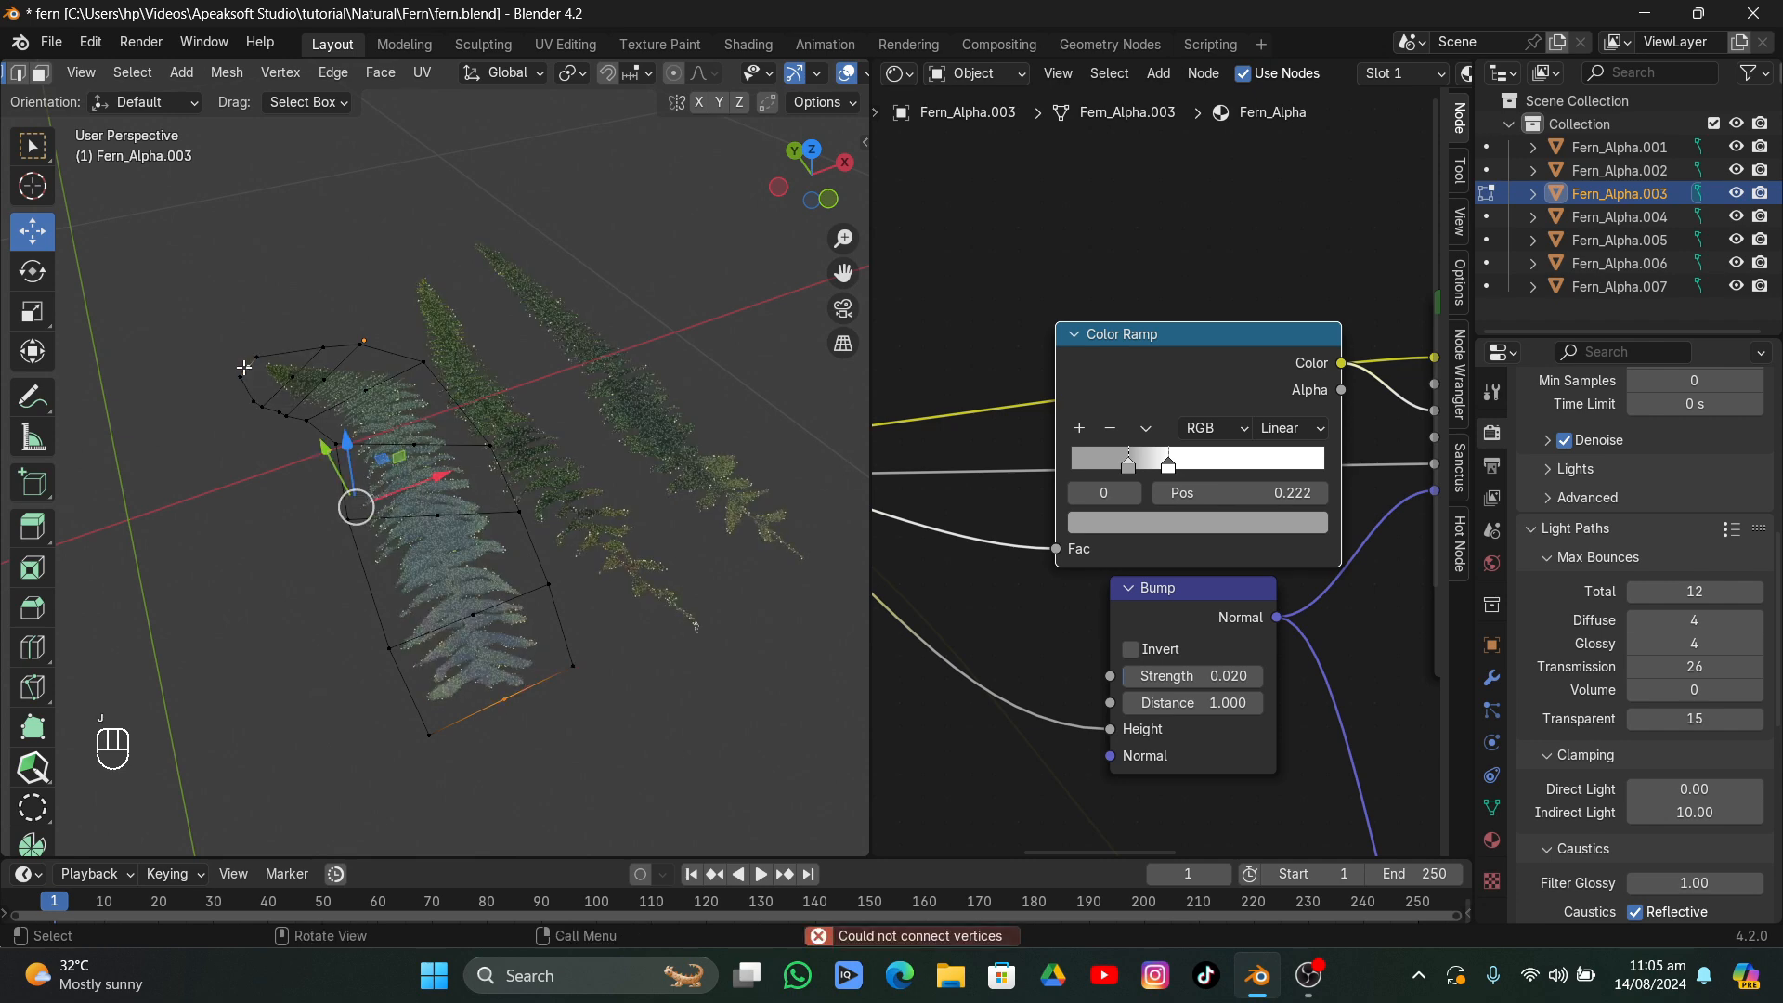
- Connect the centre vertices of neighbouring rows near the frond's tip with edges, one pair at a time
{"action": "left_click", "coordinate": [244, 367]}
{"action": "left_click", "coordinate": [297, 379], "text": "shift"}
{"action": "key", "text": "f"}
{"action": "left_click", "coordinate": [298, 379]}
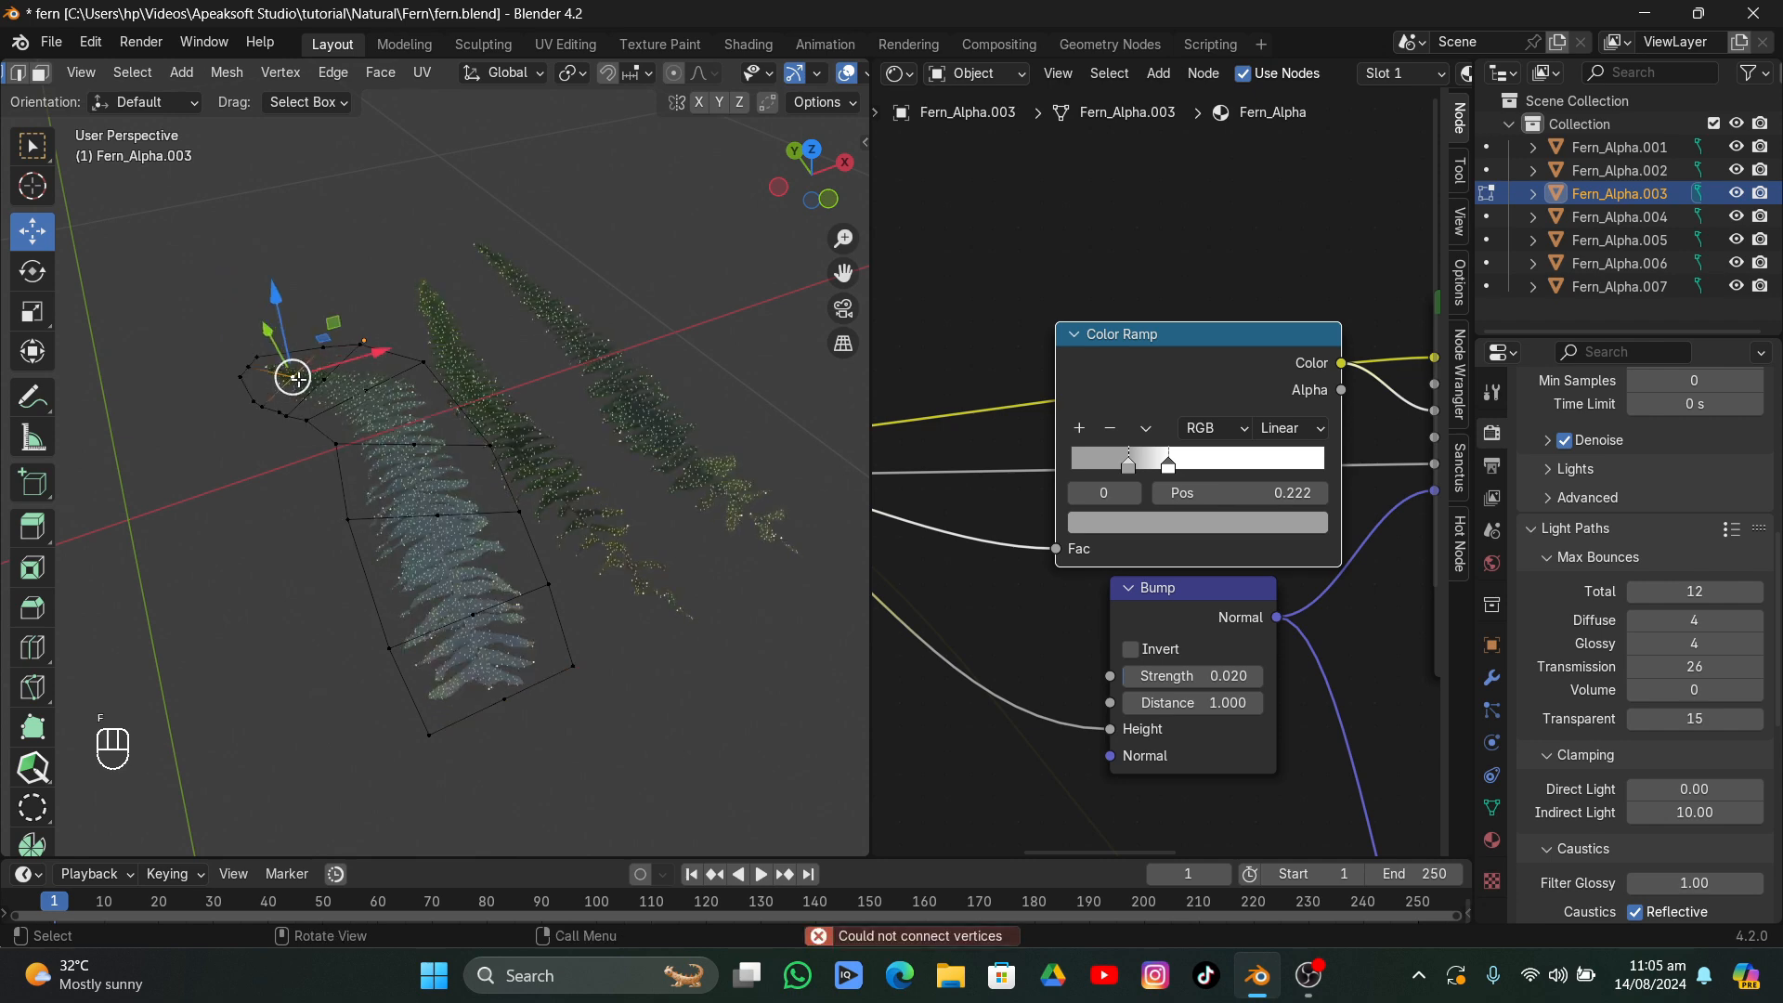
{"action": "left_click_drag", "start_coordinate": [297, 379], "coordinate": [321, 382]}
{"action": "key", "text": "f"}
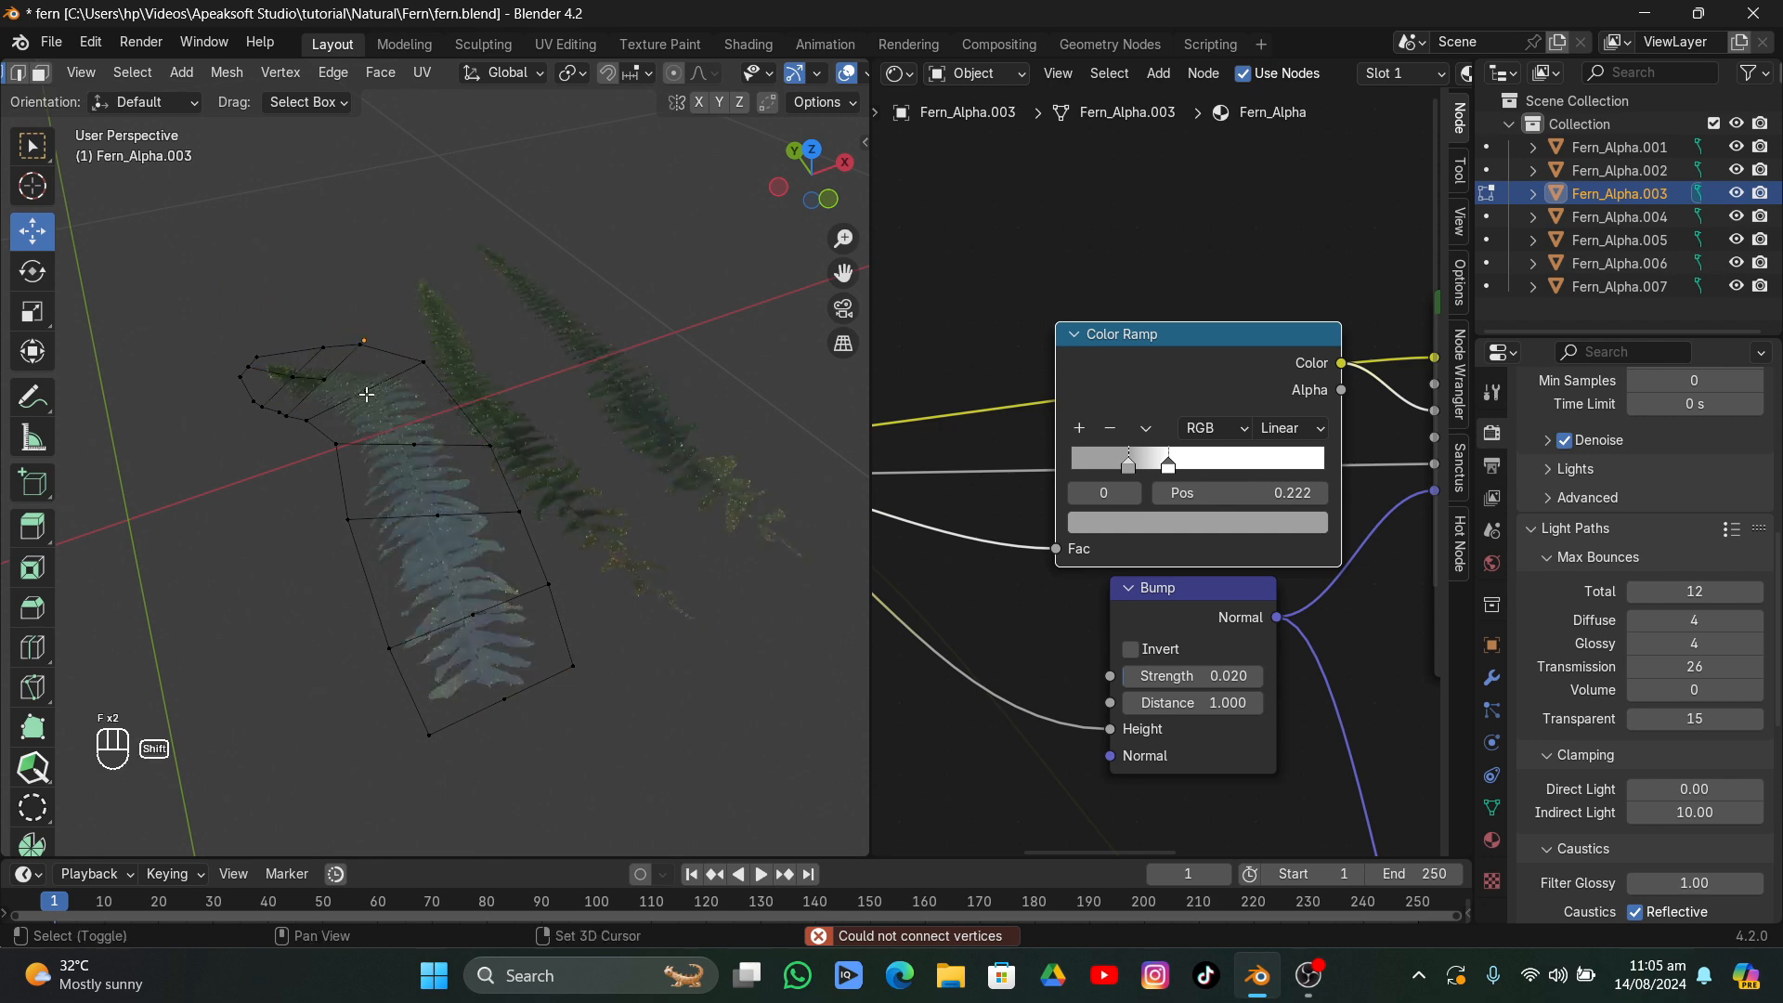
{"action": "left_click", "coordinate": [335, 383]}
{"action": "left_click", "coordinate": [366, 395], "text": "shift"}
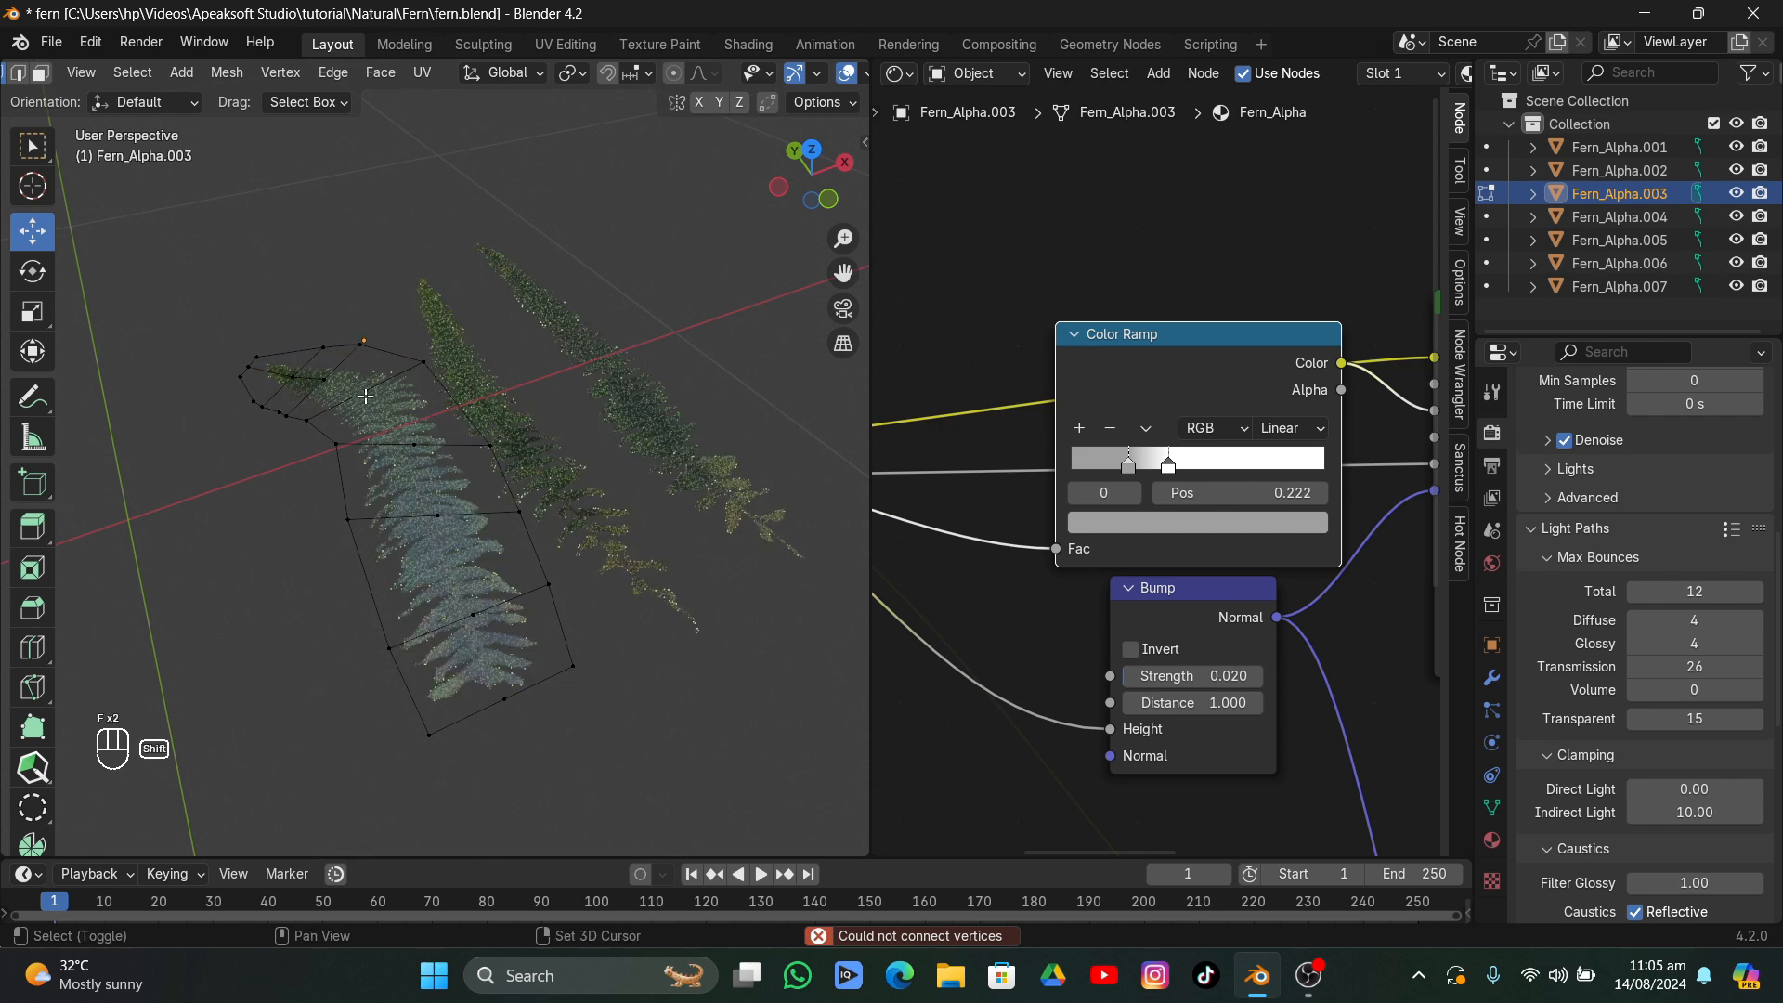
{"action": "middle_click_drag", "start_coordinate": [391, 403], "coordinate": [371, 485]}
{"action": "scroll", "coordinate": [370, 485], "scroll_direction": "up", "scroll_amount": 3}
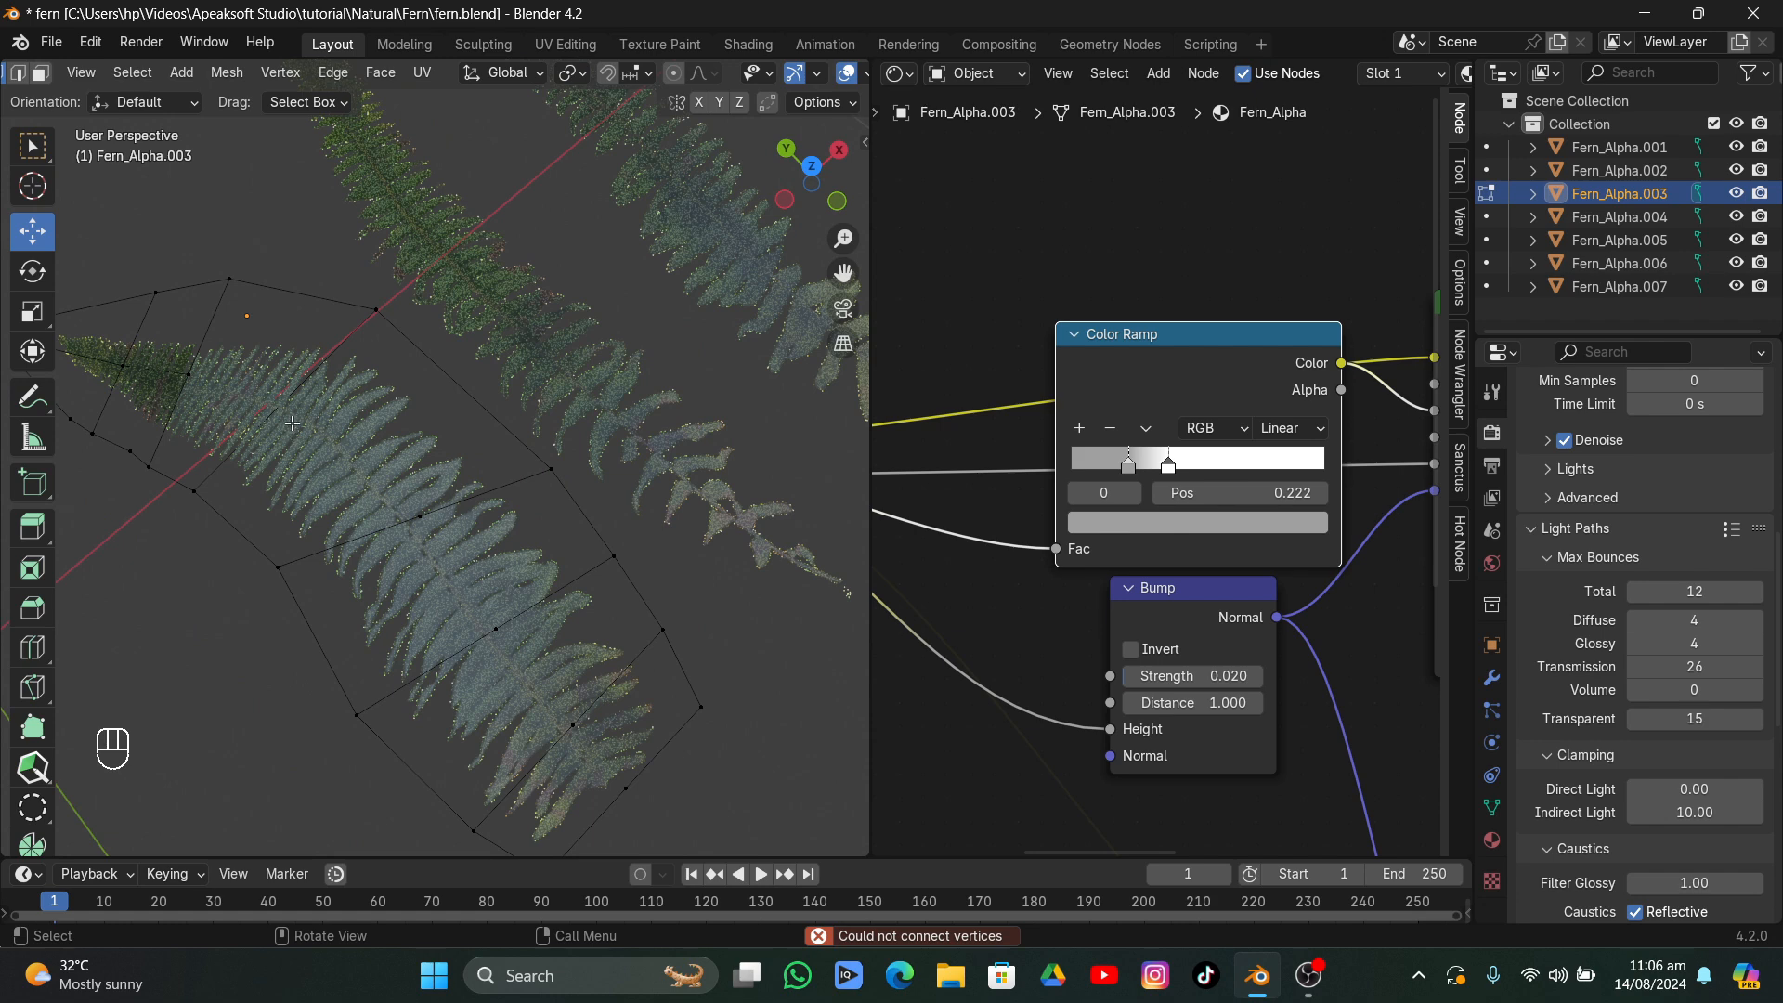
{"action": "key", "text": "ctrl+r"}
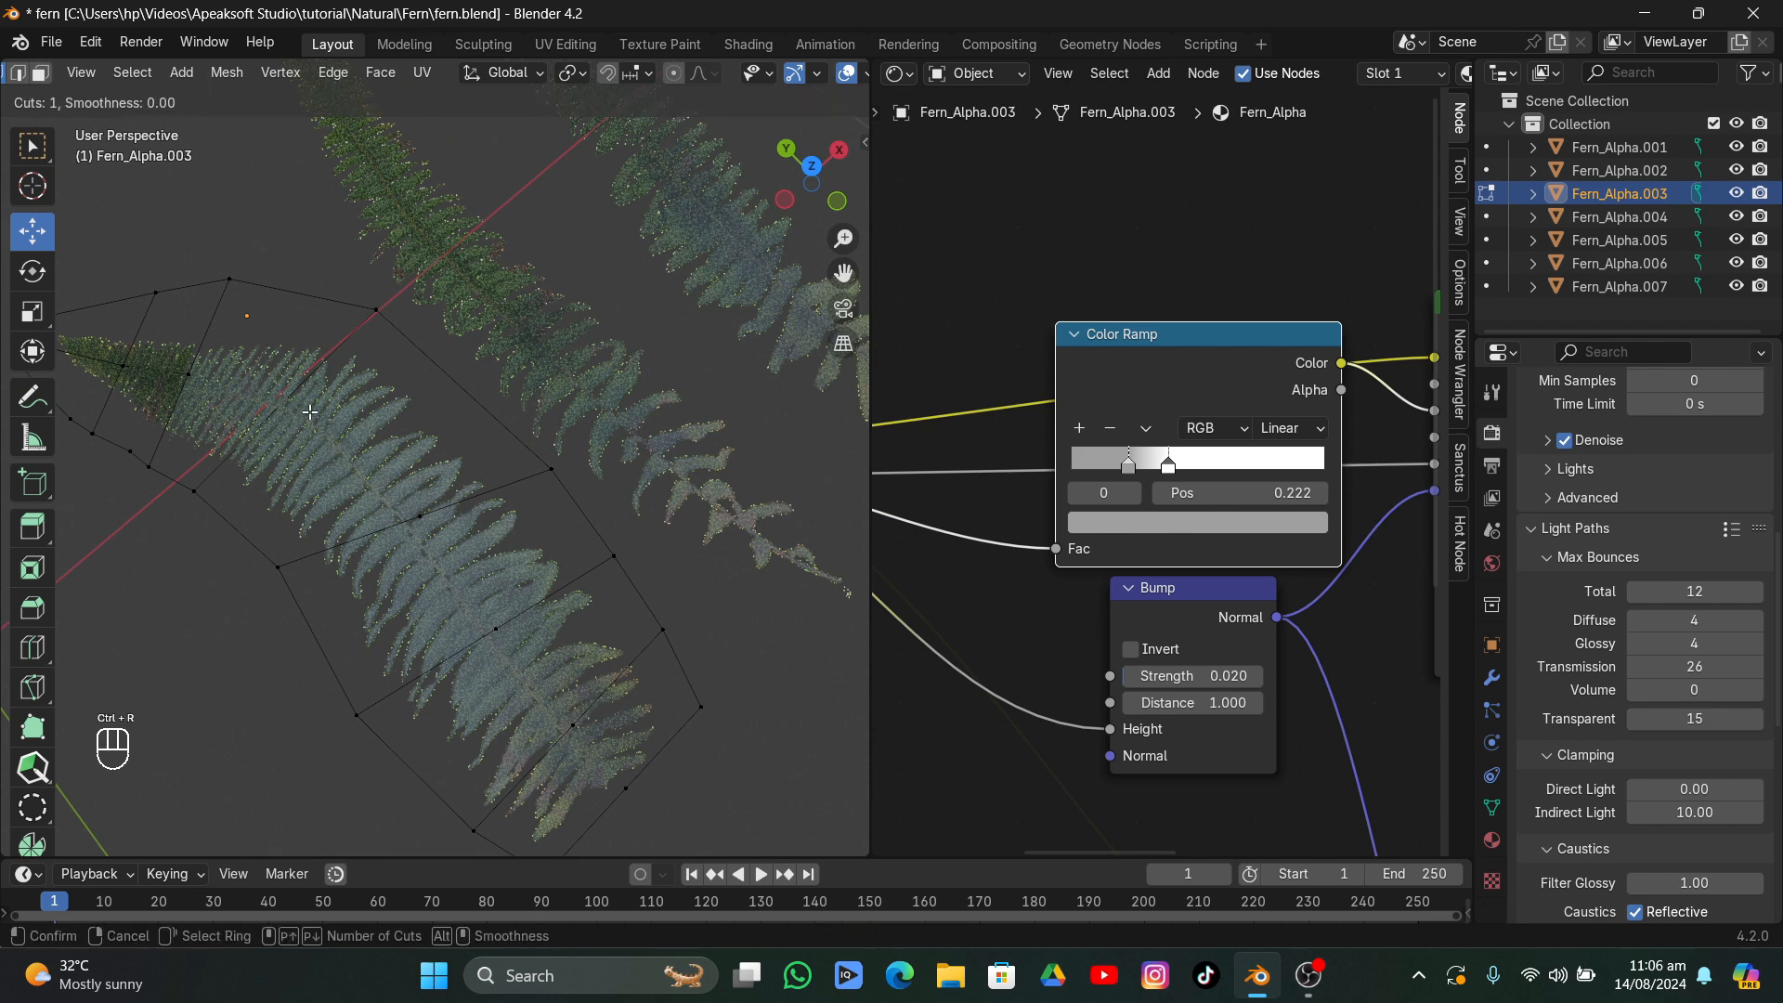
{"action": "right_click", "coordinate": [310, 412]}
{"action": "key", "text": "ctrl+z"}
- Switch to wireframe display and connect the centre vertices of two neighbouring rows around the frond's bend with an edge
{"action": "middle_click_drag", "start_coordinate": [301, 434], "coordinate": [499, 306]}
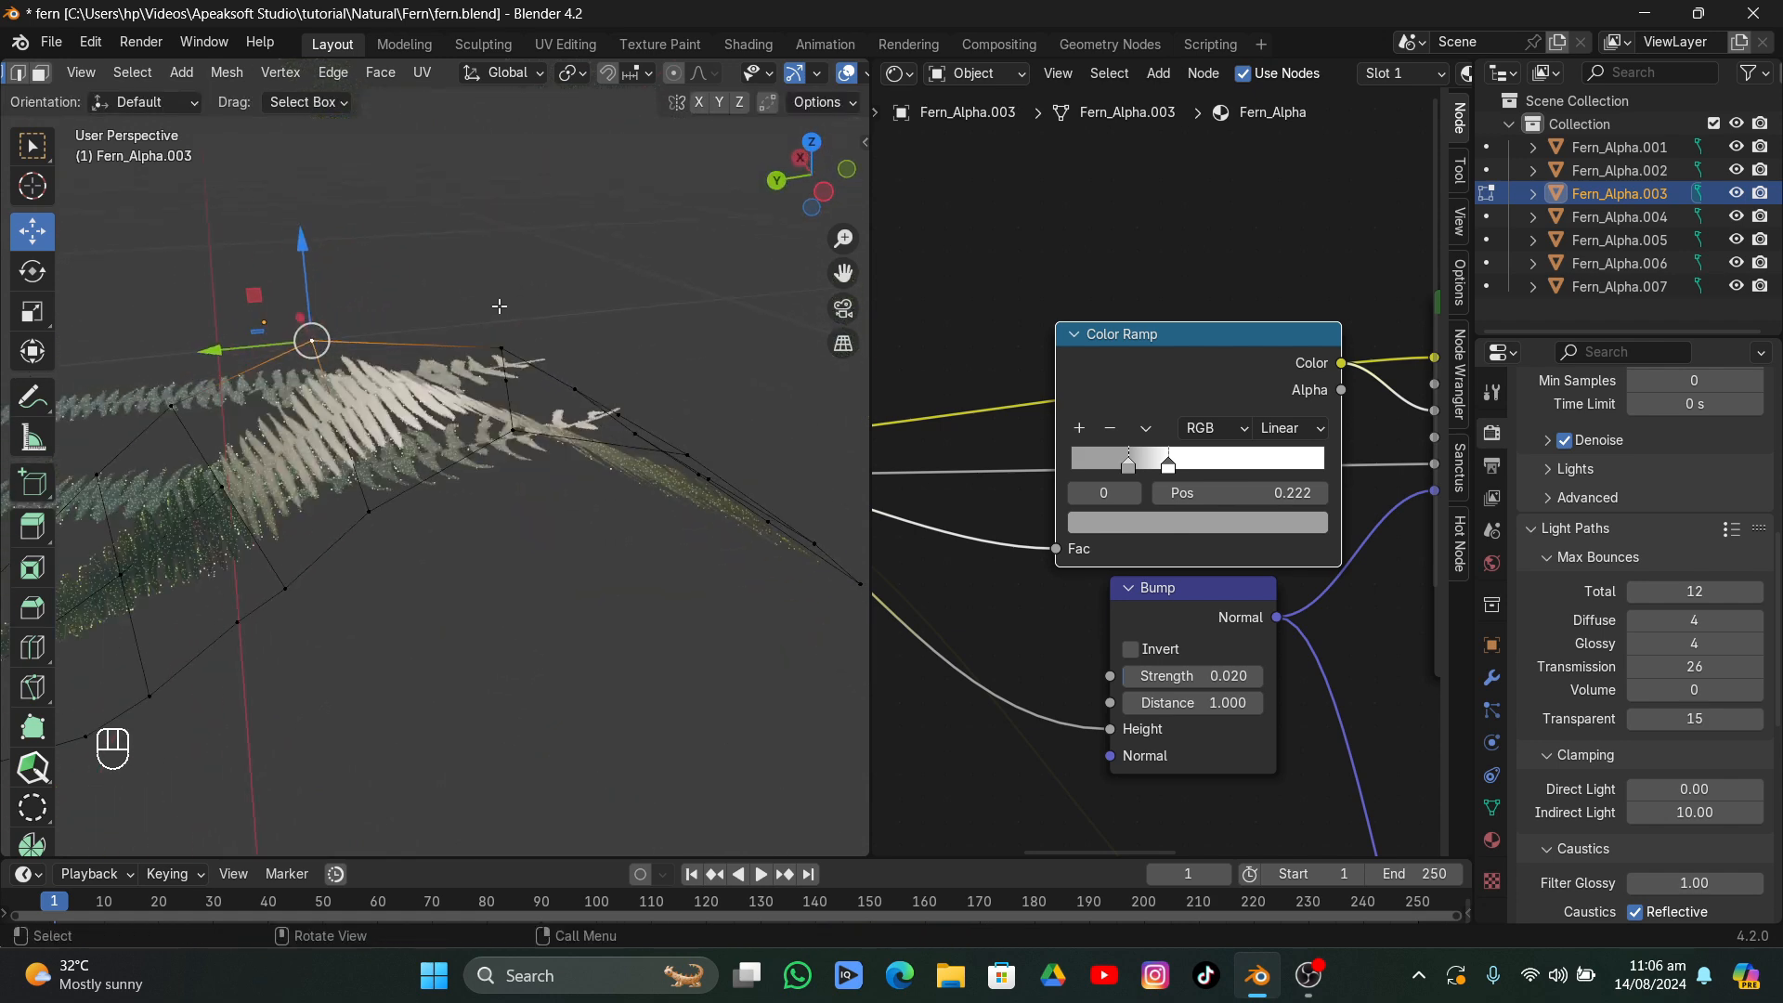
{"action": "scroll", "coordinate": [499, 307], "scroll_direction": "up", "scroll_amount": 2}
{"action": "middle_click_drag", "start_coordinate": [338, 391], "coordinate": [412, 426]}
{"action": "left_click", "coordinate": [402, 451]}
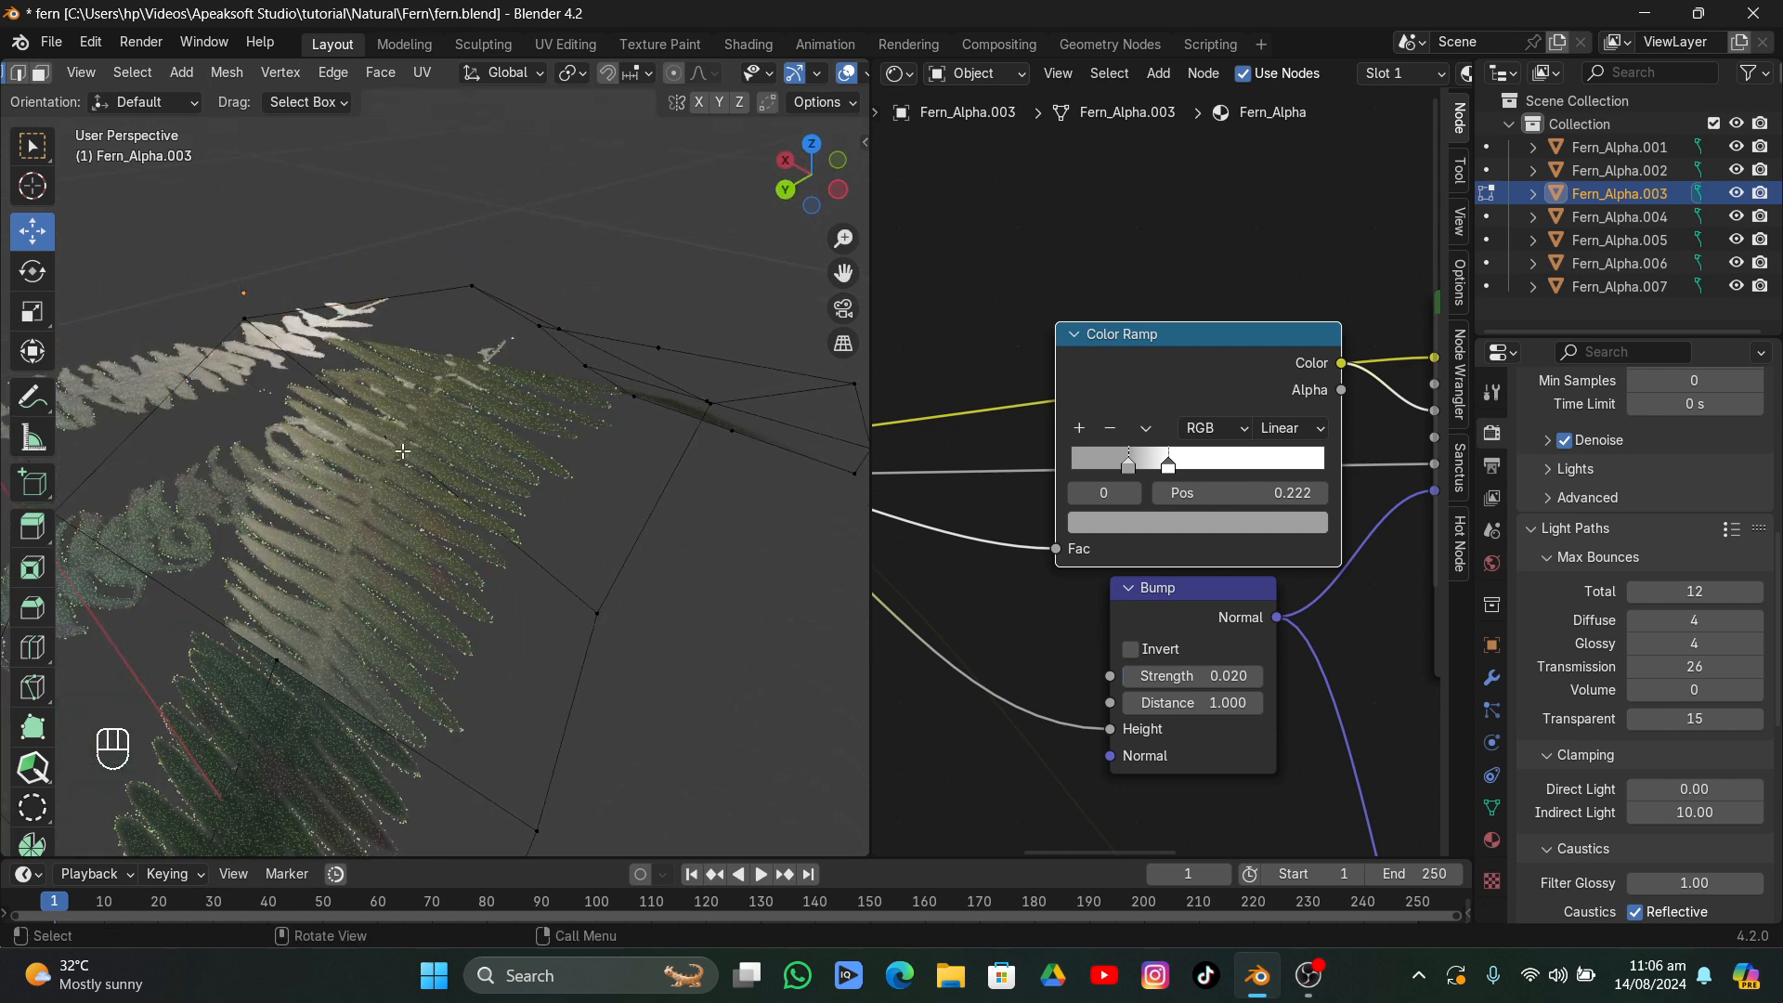
{"action": "key", "text": "z"}
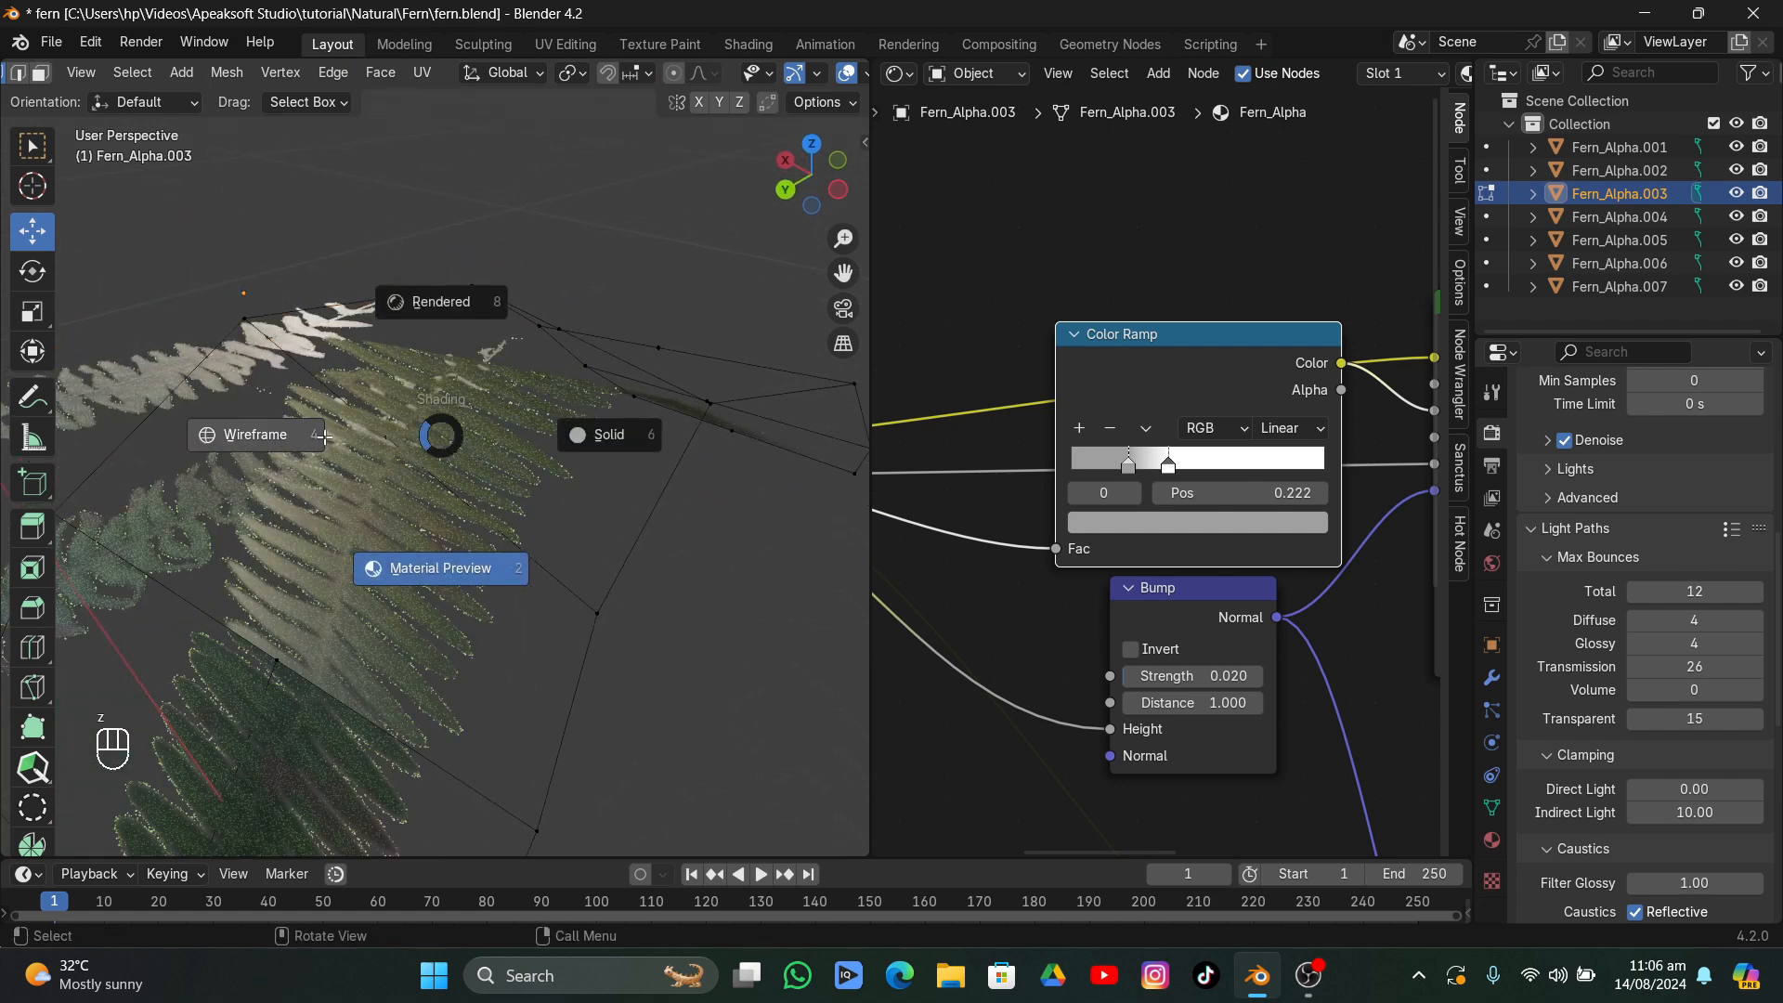
{"action": "left_click", "coordinate": [247, 430]}
{"action": "left_click", "coordinate": [387, 436]}
{"action": "left_click", "coordinate": [279, 663], "text": "shift"}
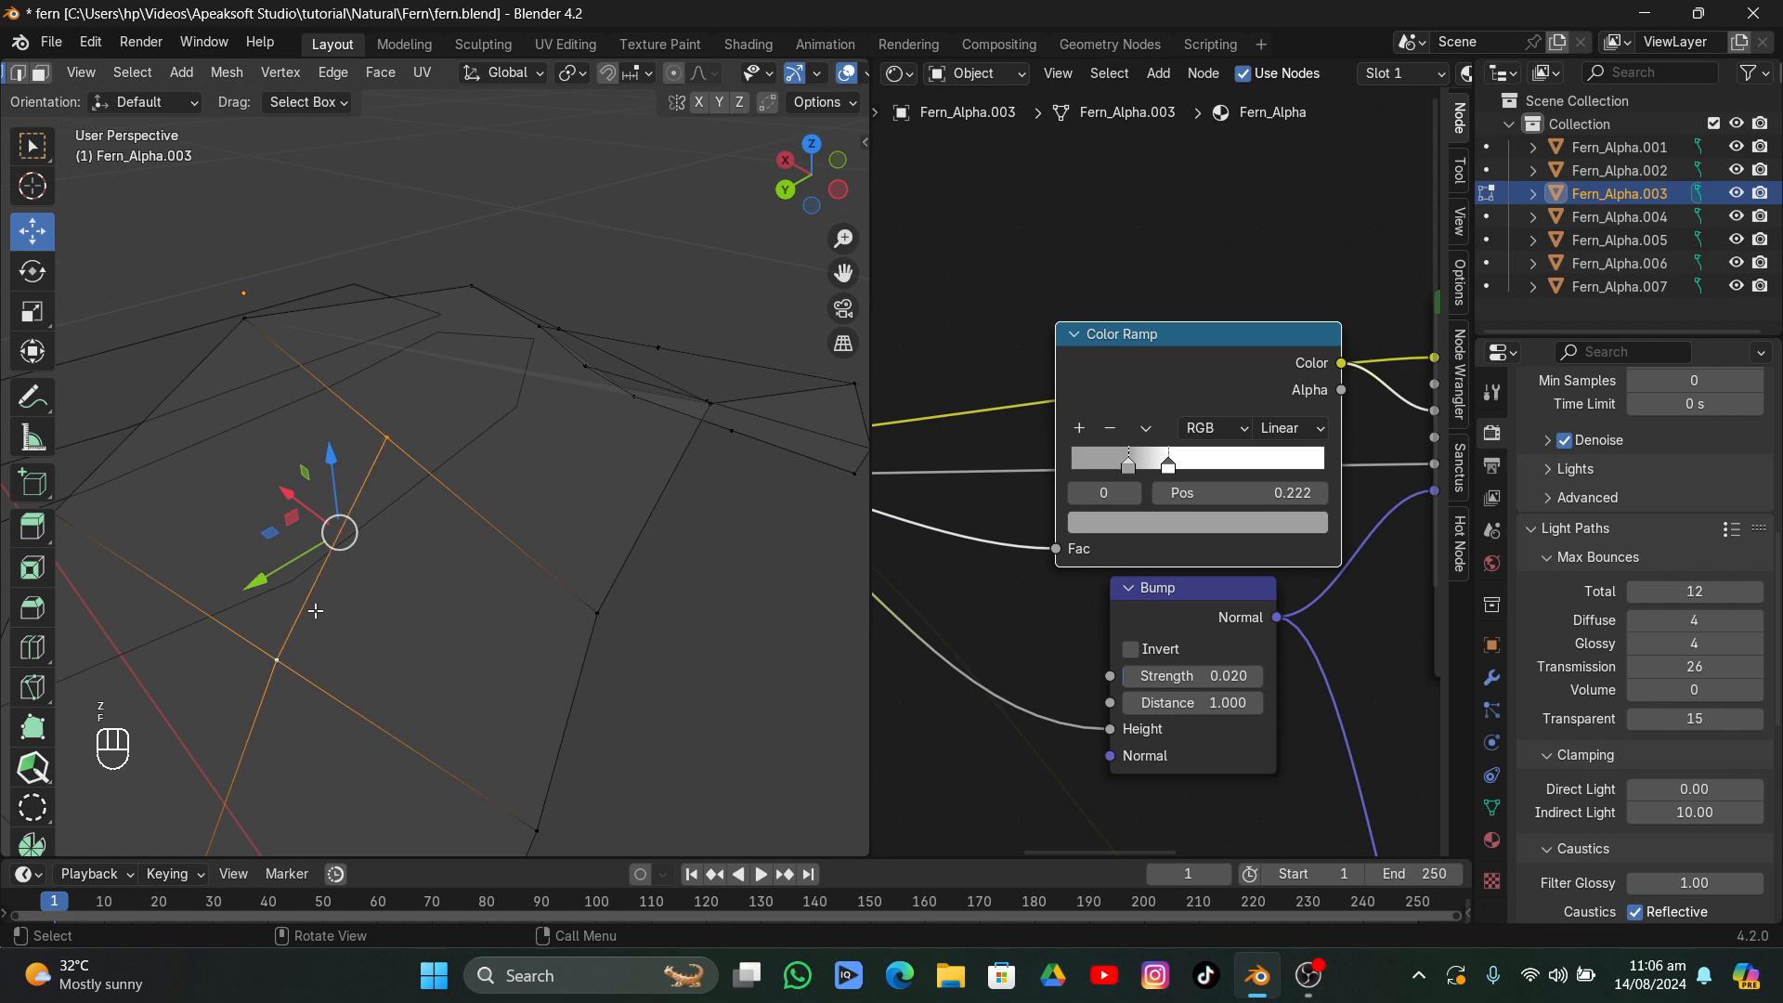
- Connect the remaining centre vertices pair by pair down to the frond's base to complete the centre line
{"action": "middle_click_drag", "start_coordinate": [315, 610], "coordinate": [532, 463]}
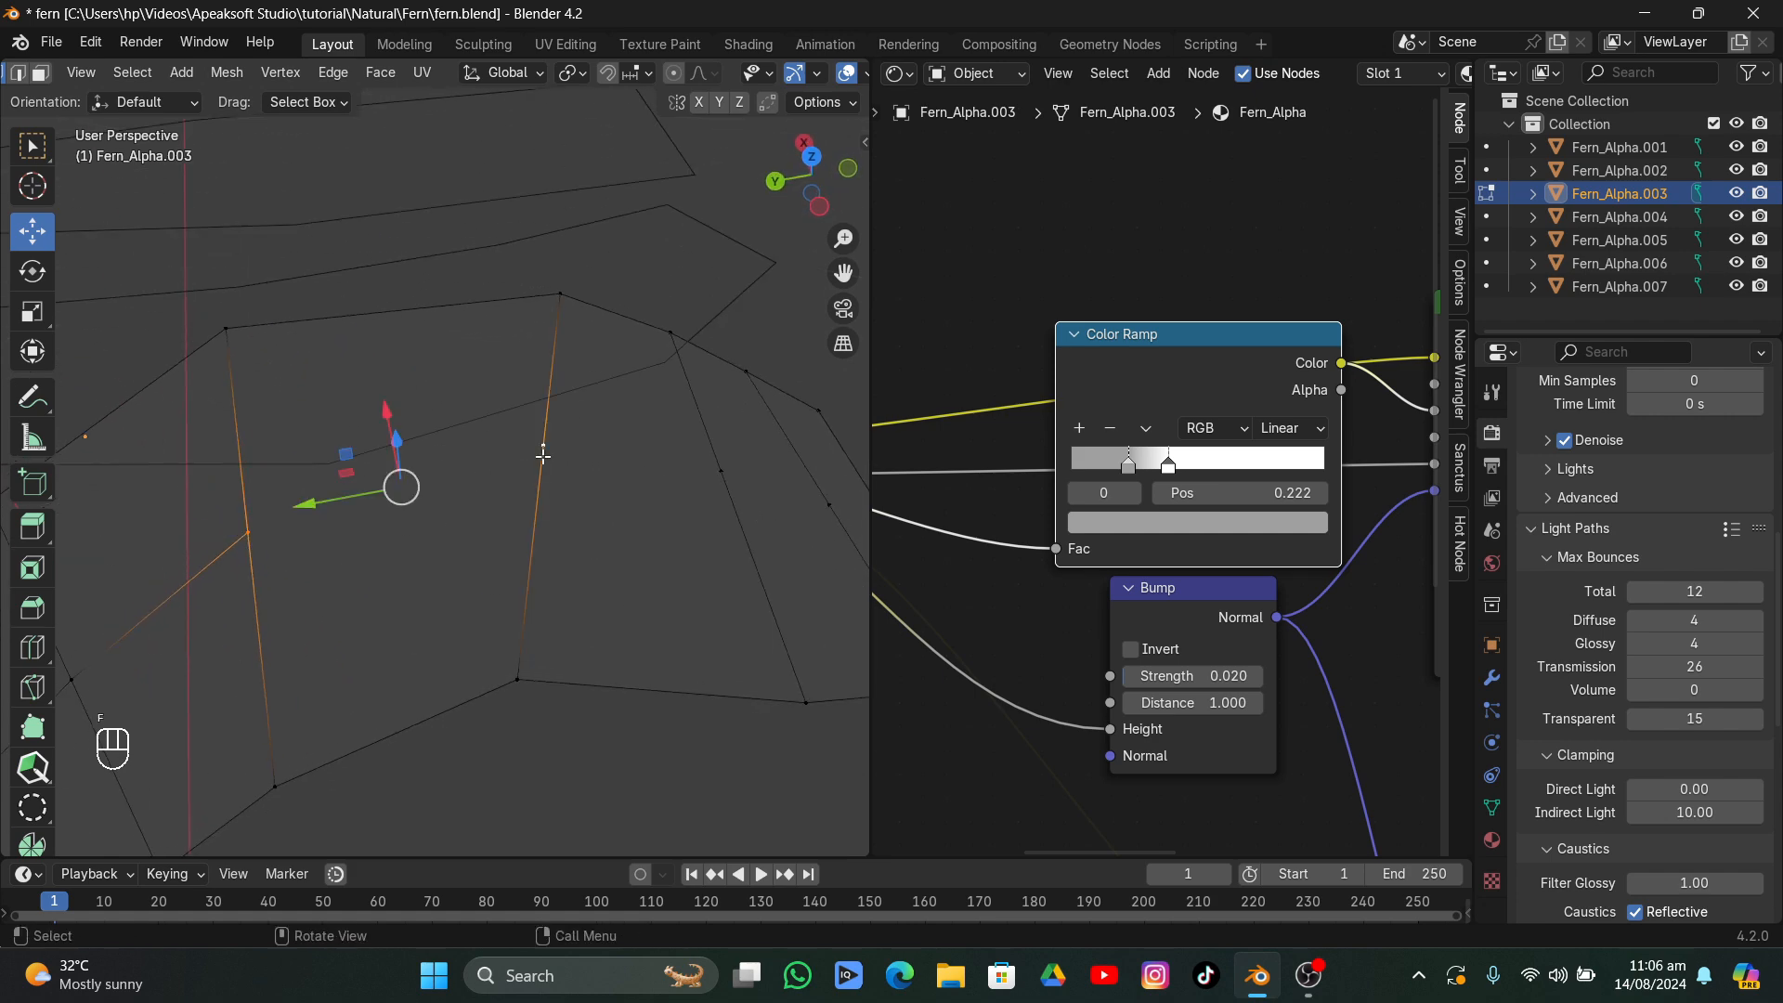
{"action": "left_click", "coordinate": [543, 456]}
{"action": "left_click", "coordinate": [724, 478], "text": "shift"}
{"action": "scroll", "coordinate": [724, 477], "scroll_direction": "down", "scroll_amount": 2}
{"action": "middle_click_drag", "start_coordinate": [725, 477], "coordinate": [626, 476]}
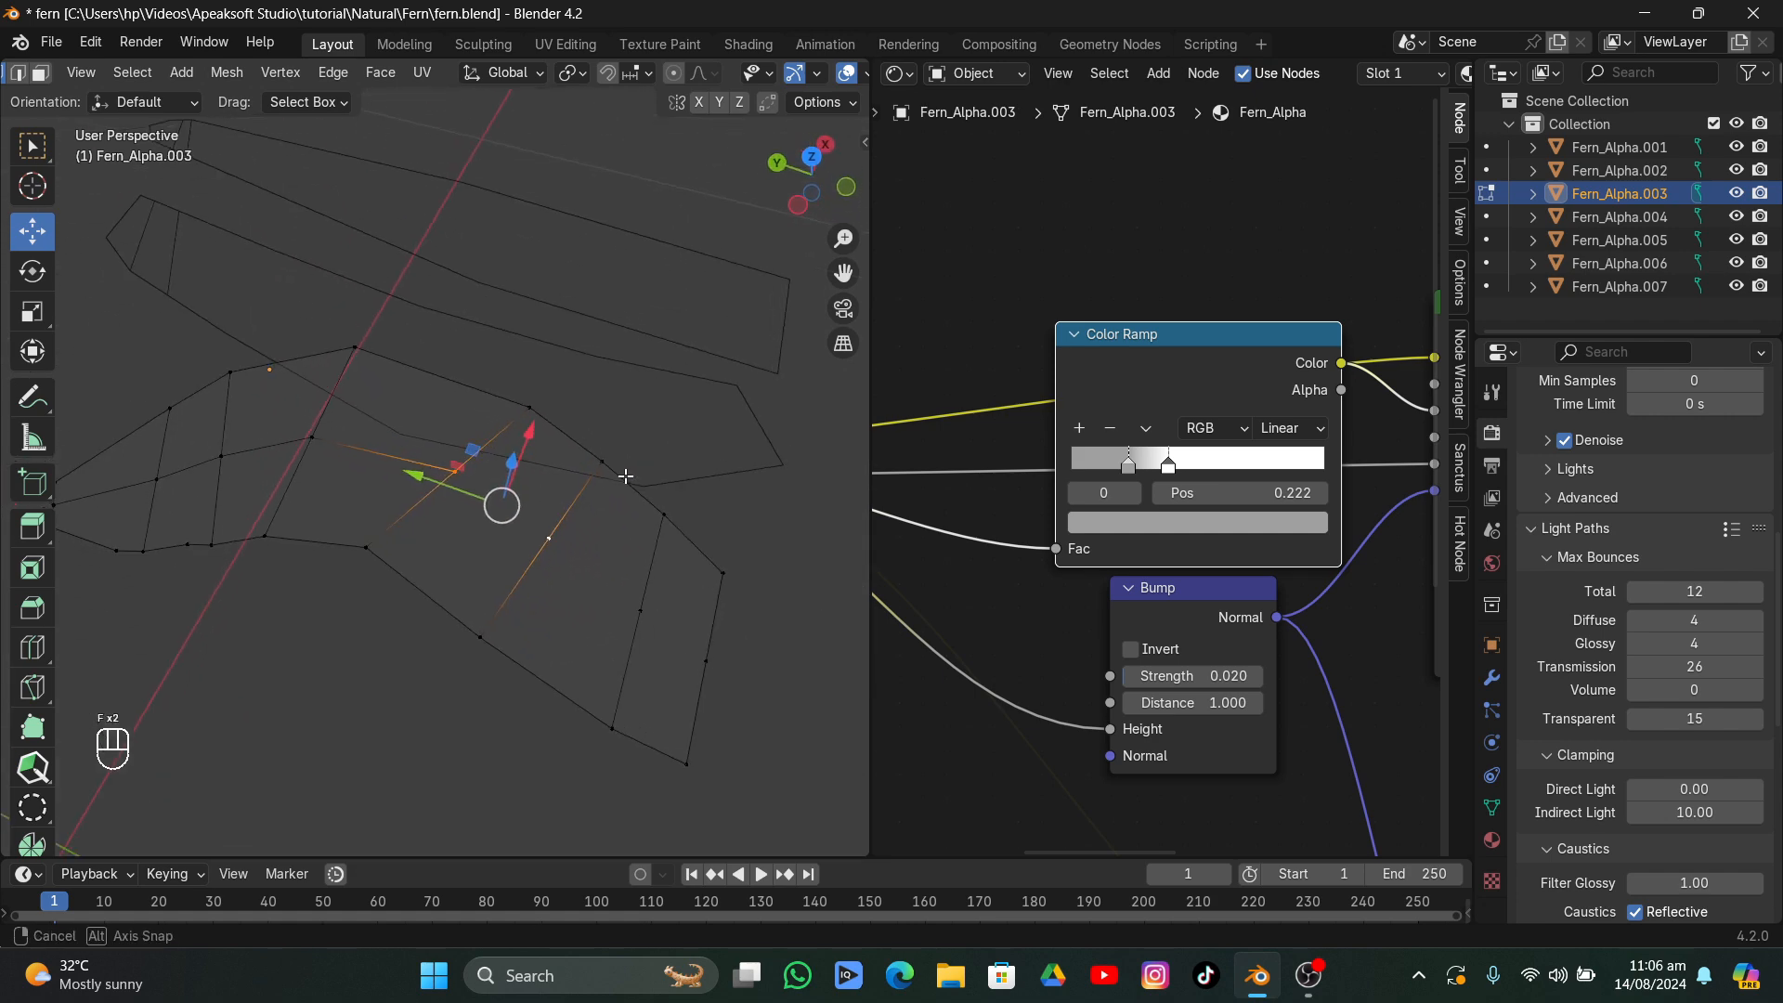
{"action": "left_click", "coordinate": [567, 535]}
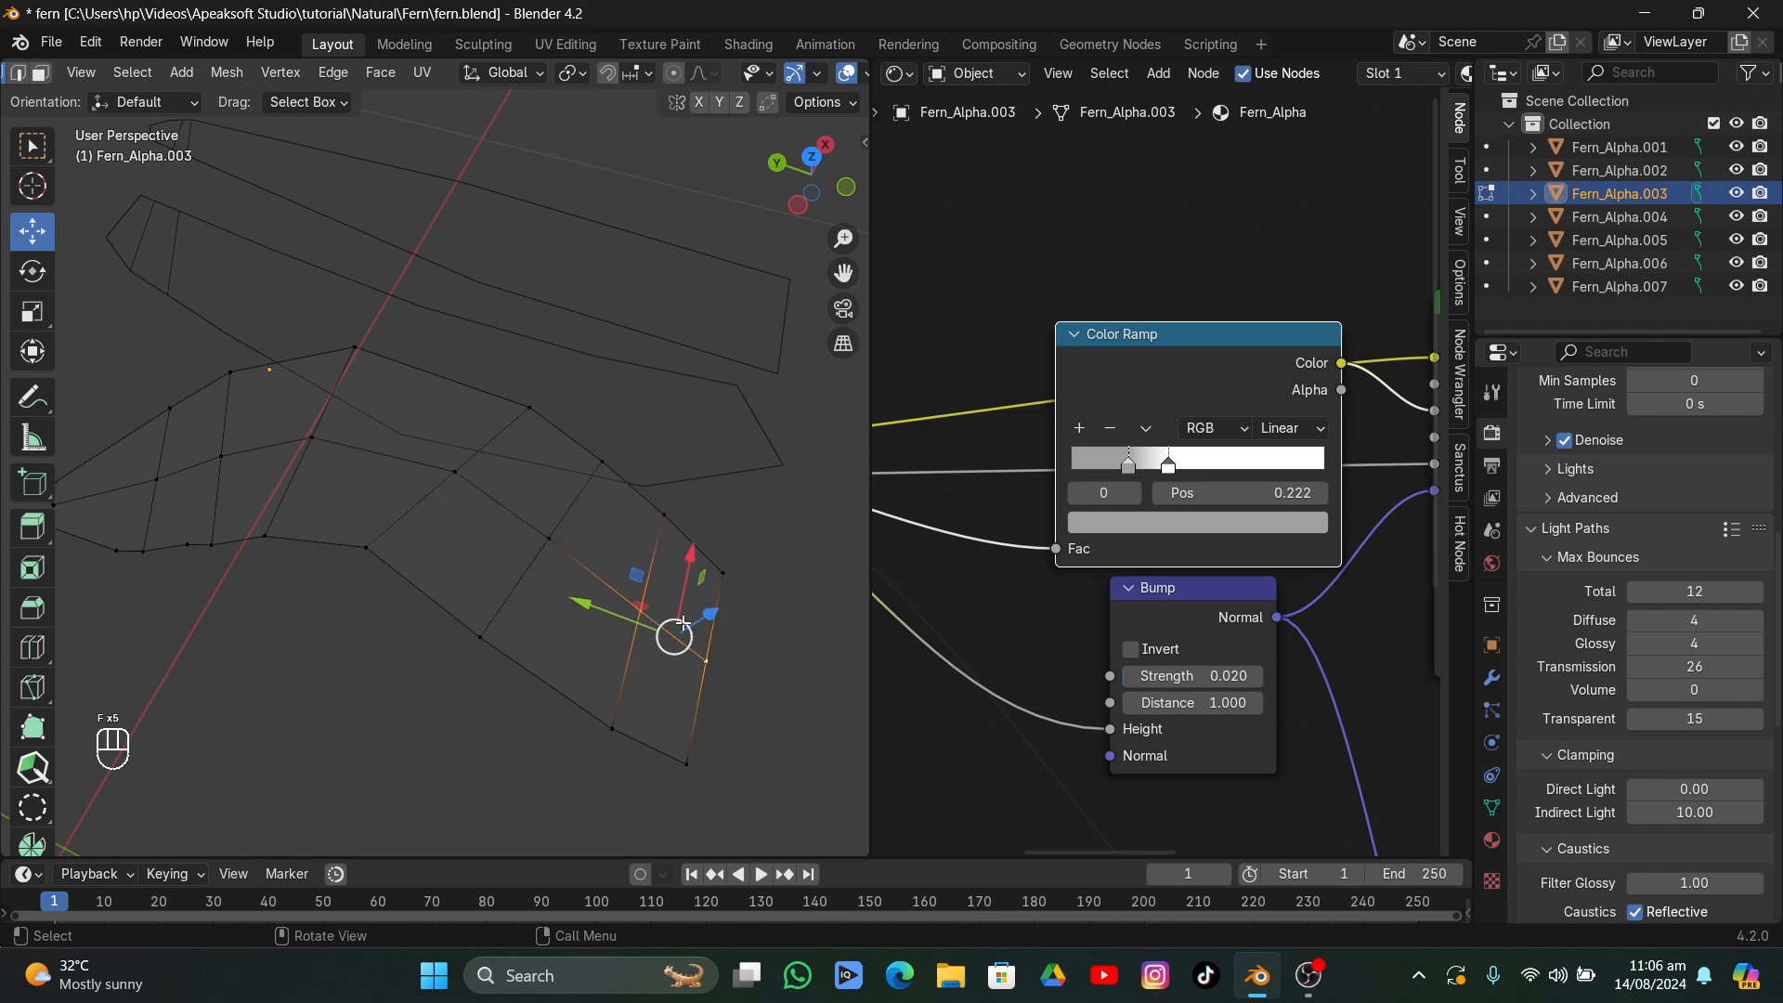
- Select the whole centre line of the third frond as the shortest path from base midpoint to tip midpoint
{"action": "scroll", "coordinate": [695, 628], "scroll_direction": "down", "scroll_amount": 1}
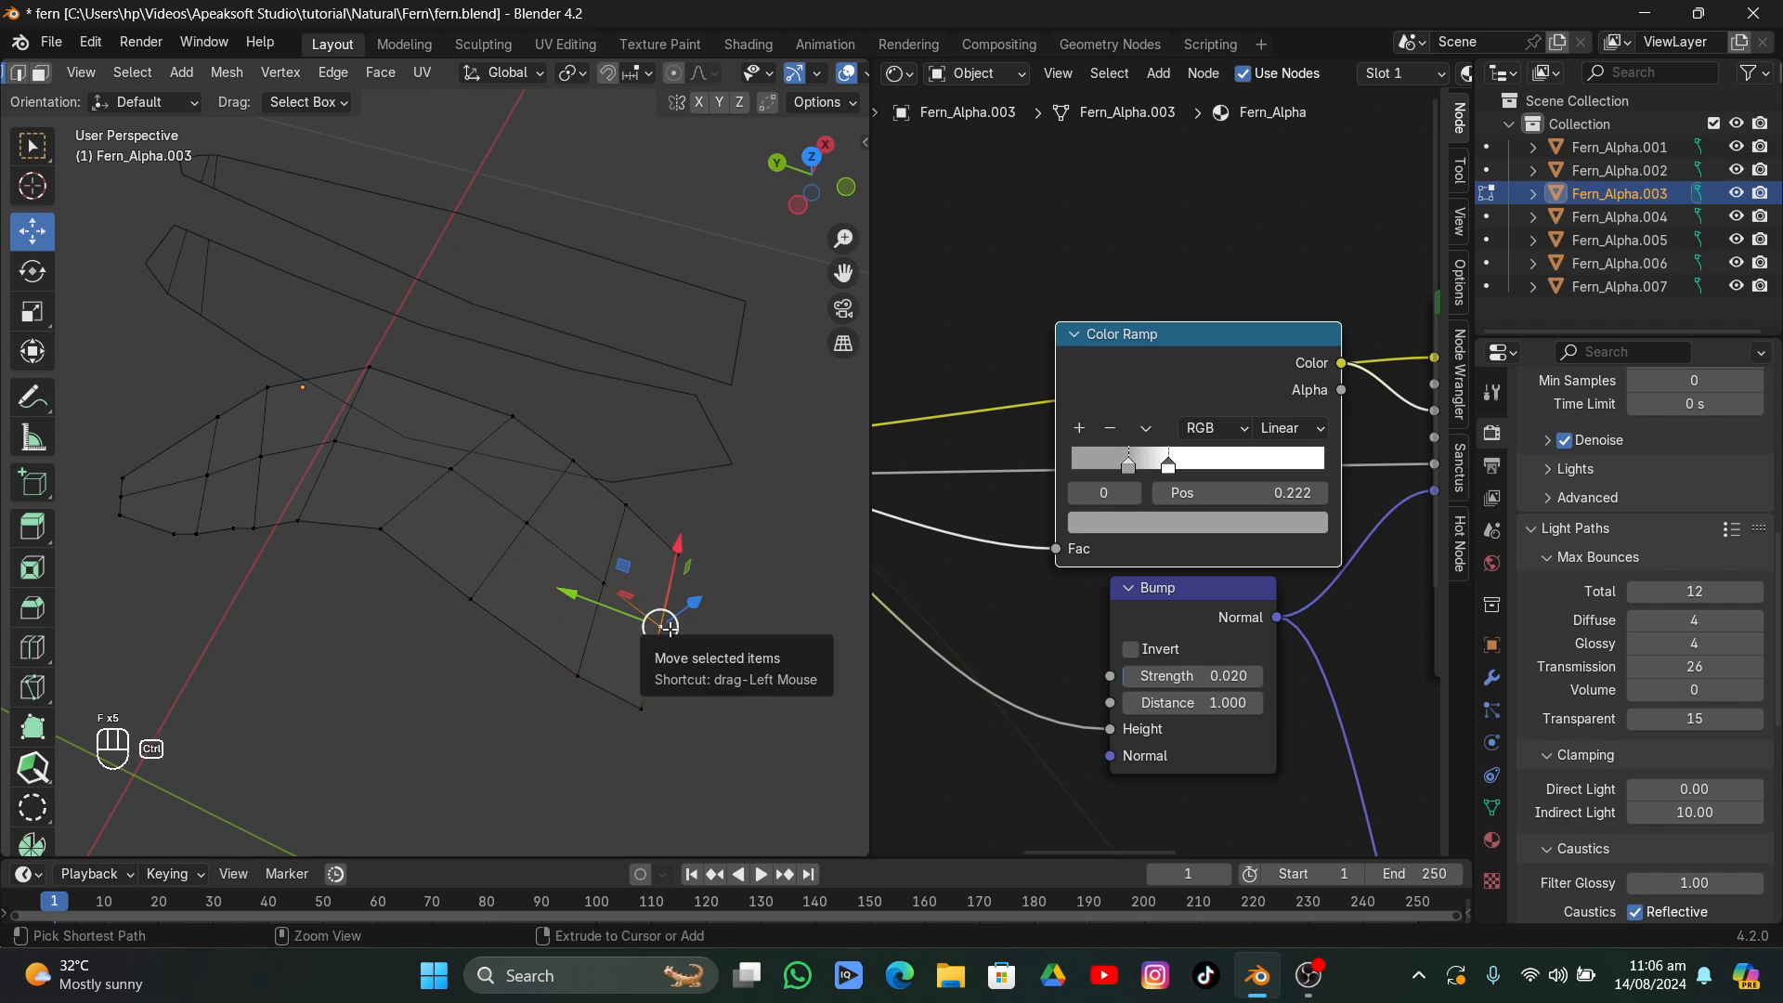
{"action": "key", "text": "ctrl+r"}
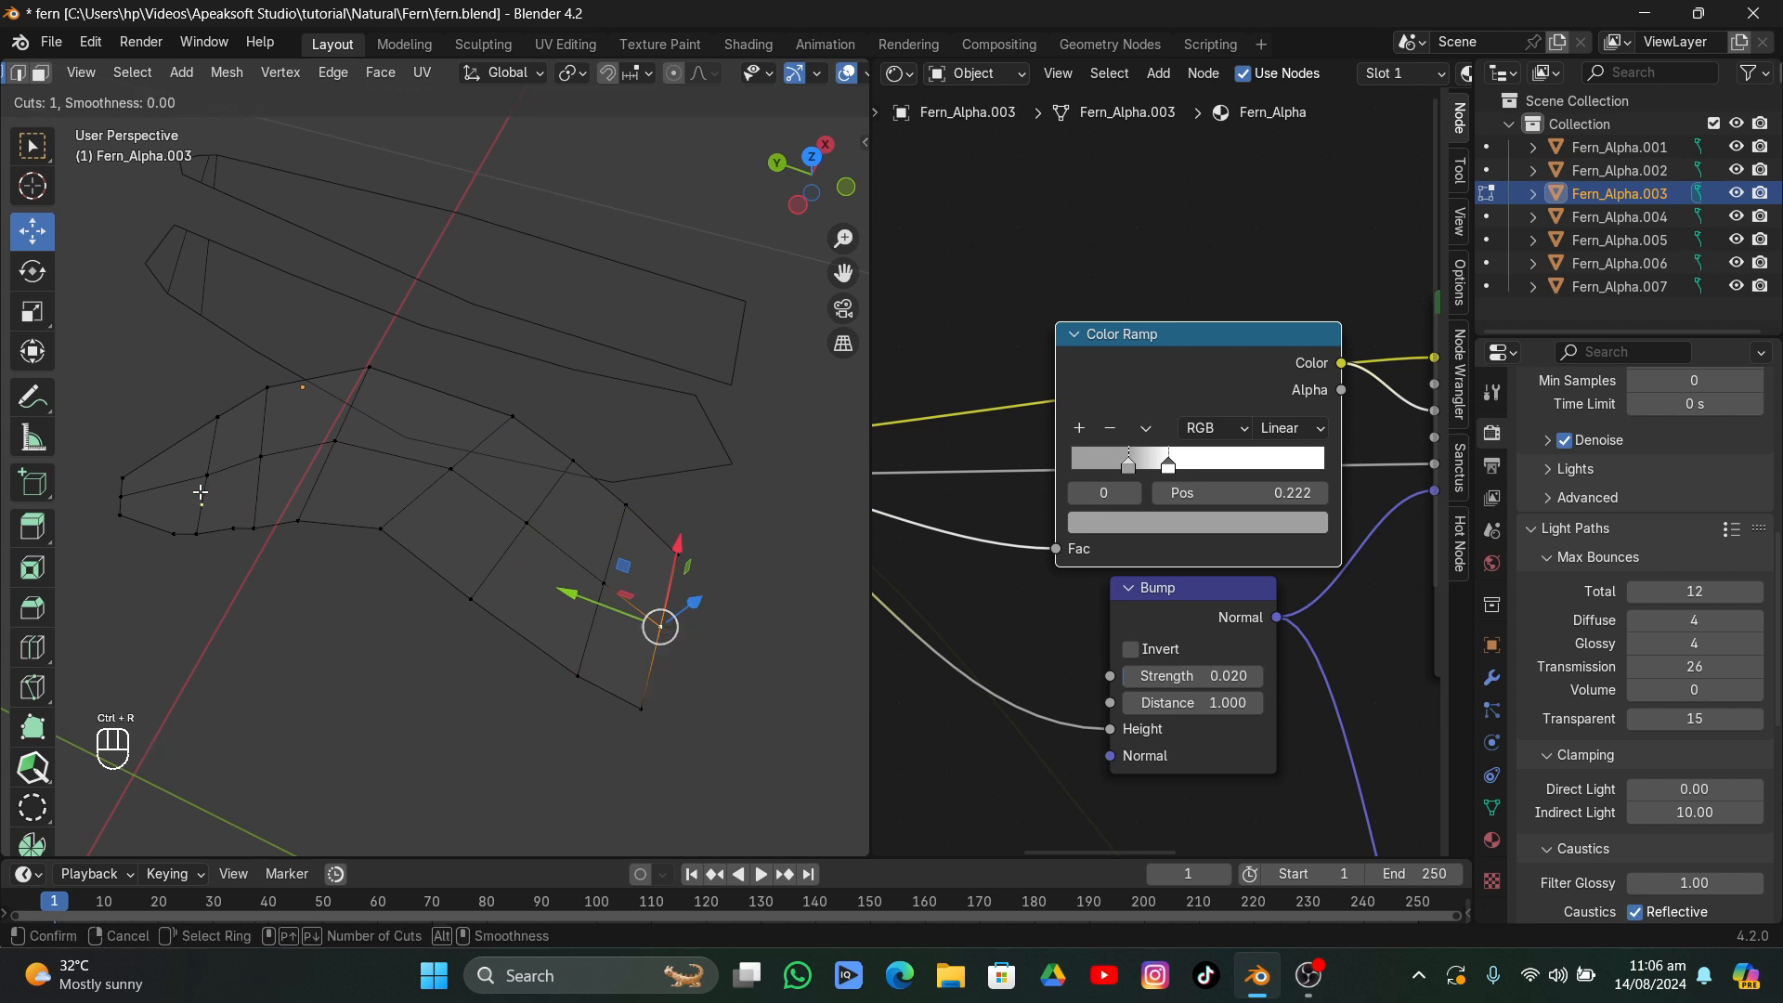
{"action": "right_click", "coordinate": [200, 494]}
{"action": "left_click", "coordinate": [193, 500], "text": "ctrl"}
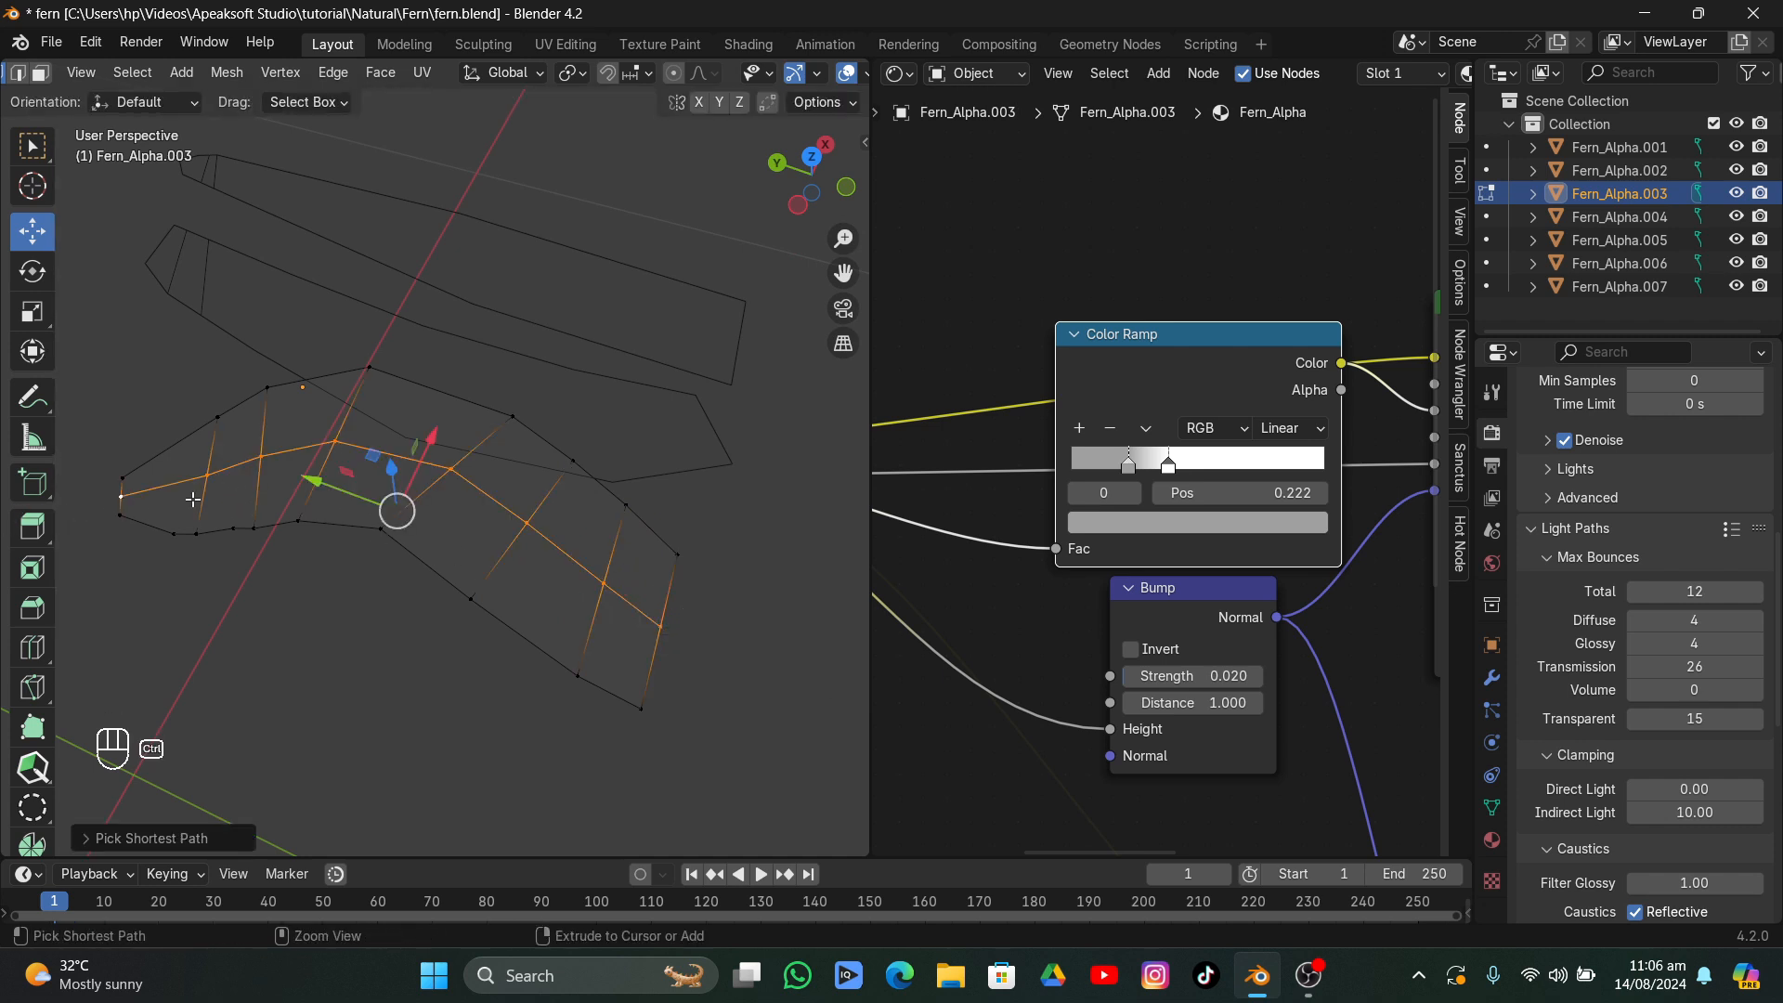
{"action": "middle_click_drag", "start_coordinate": [425, 446], "coordinate": [272, 417]}
{"action": "scroll", "coordinate": [822, 65], "scroll_direction": "down", "scroll_amount": 5}
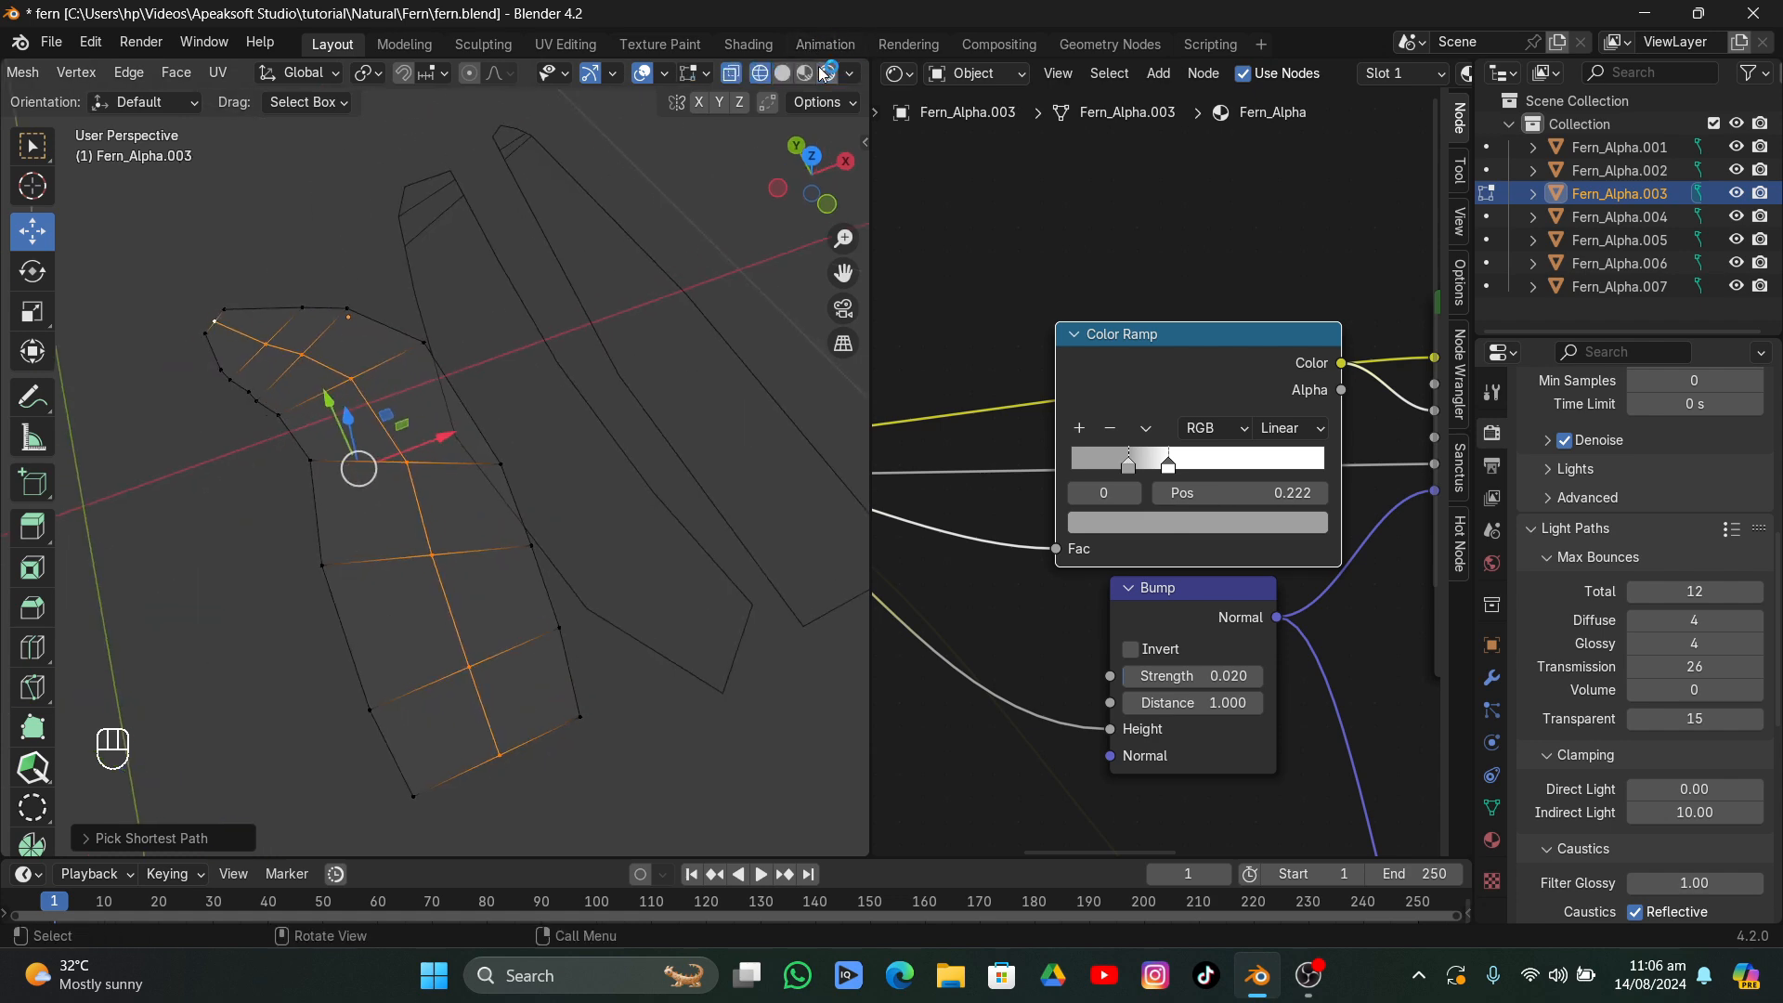
- In Material Preview, lower the selected centre line by about 0.06 m and again by about 0.03 m to crease the frond
{"action": "left_click", "coordinate": [805, 73]}
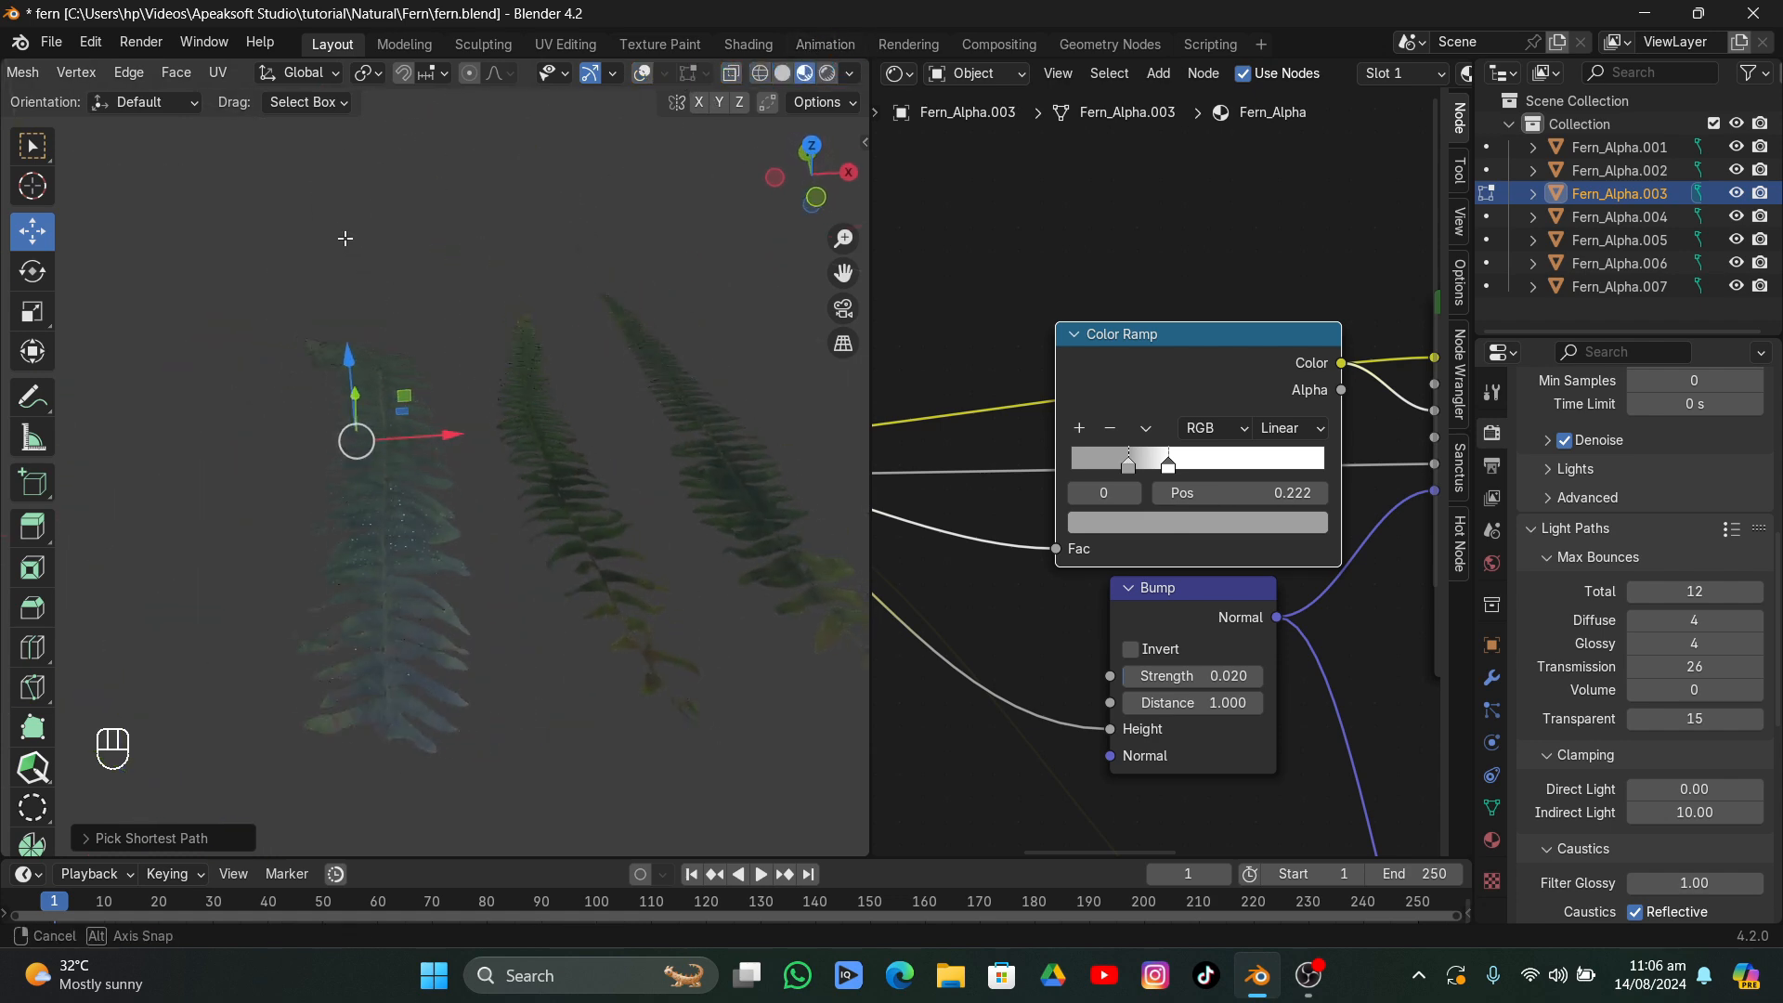
{"action": "middle_click_drag", "start_coordinate": [402, 287], "coordinate": [410, 291]}
{"action": "key", "text": "g"}
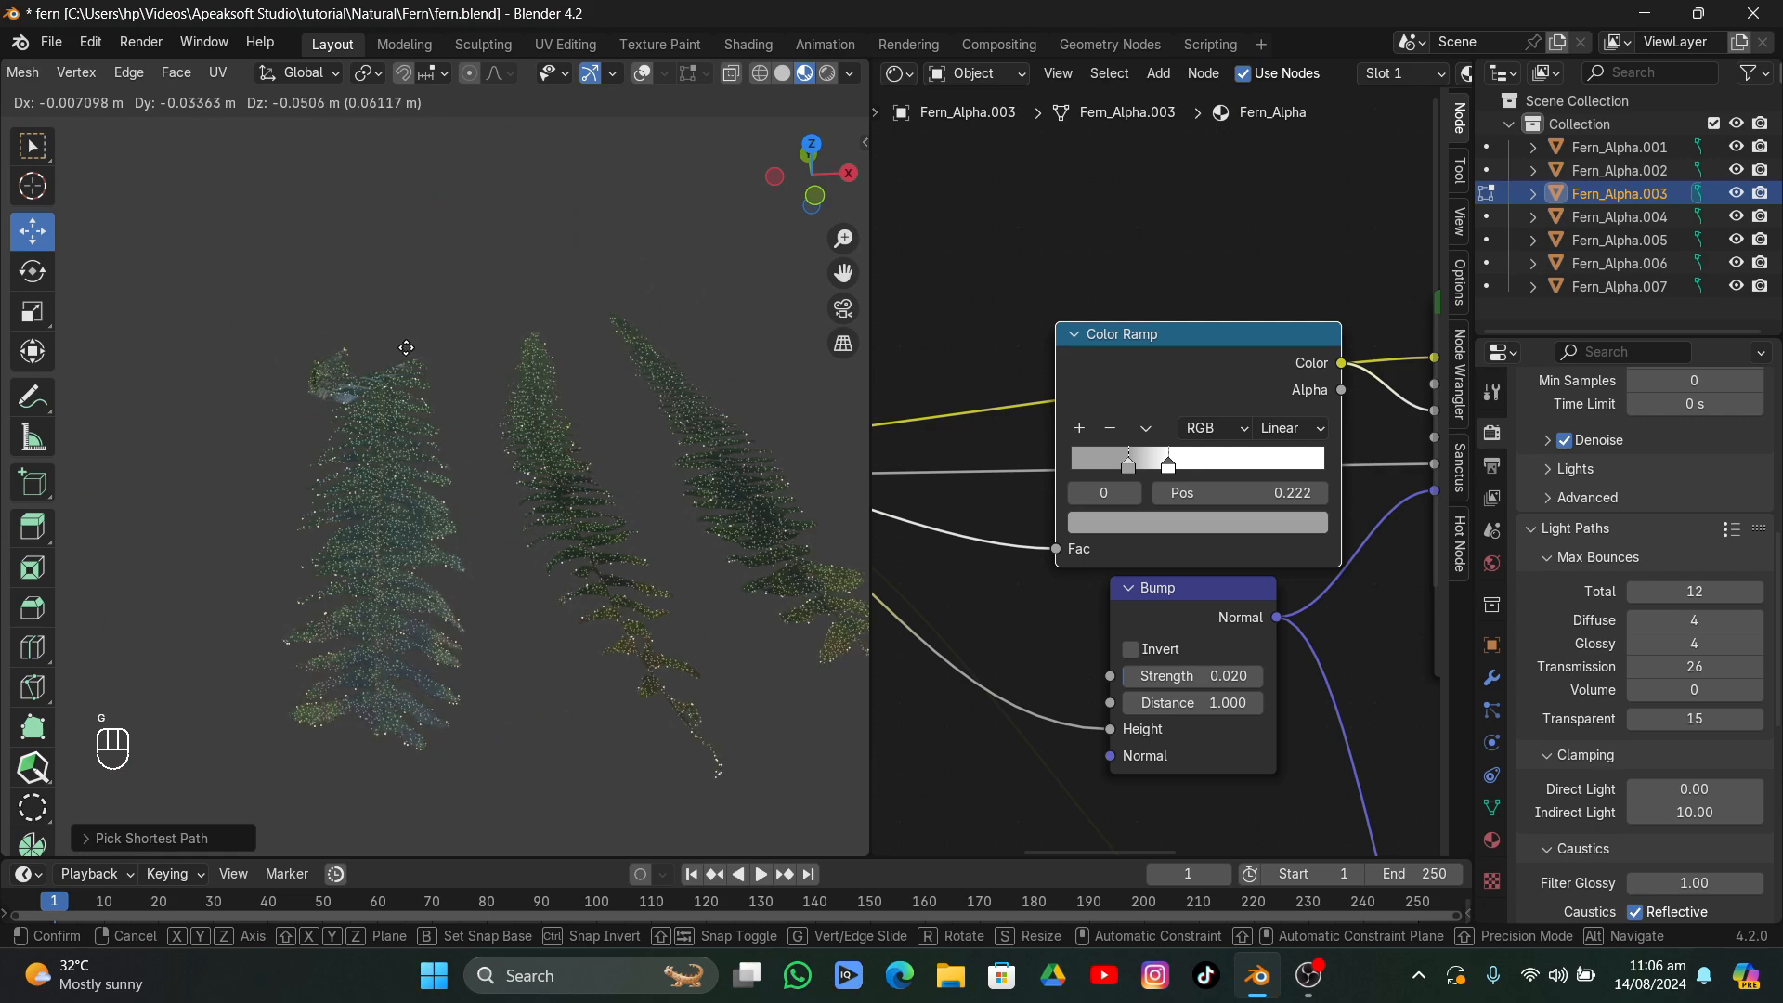
{"action": "left_click", "coordinate": [407, 344]}
{"action": "left_click", "coordinate": [640, 76]}
{"action": "middle_click_drag", "start_coordinate": [481, 226], "coordinate": [485, 307]}
{"action": "key", "text": "g"}
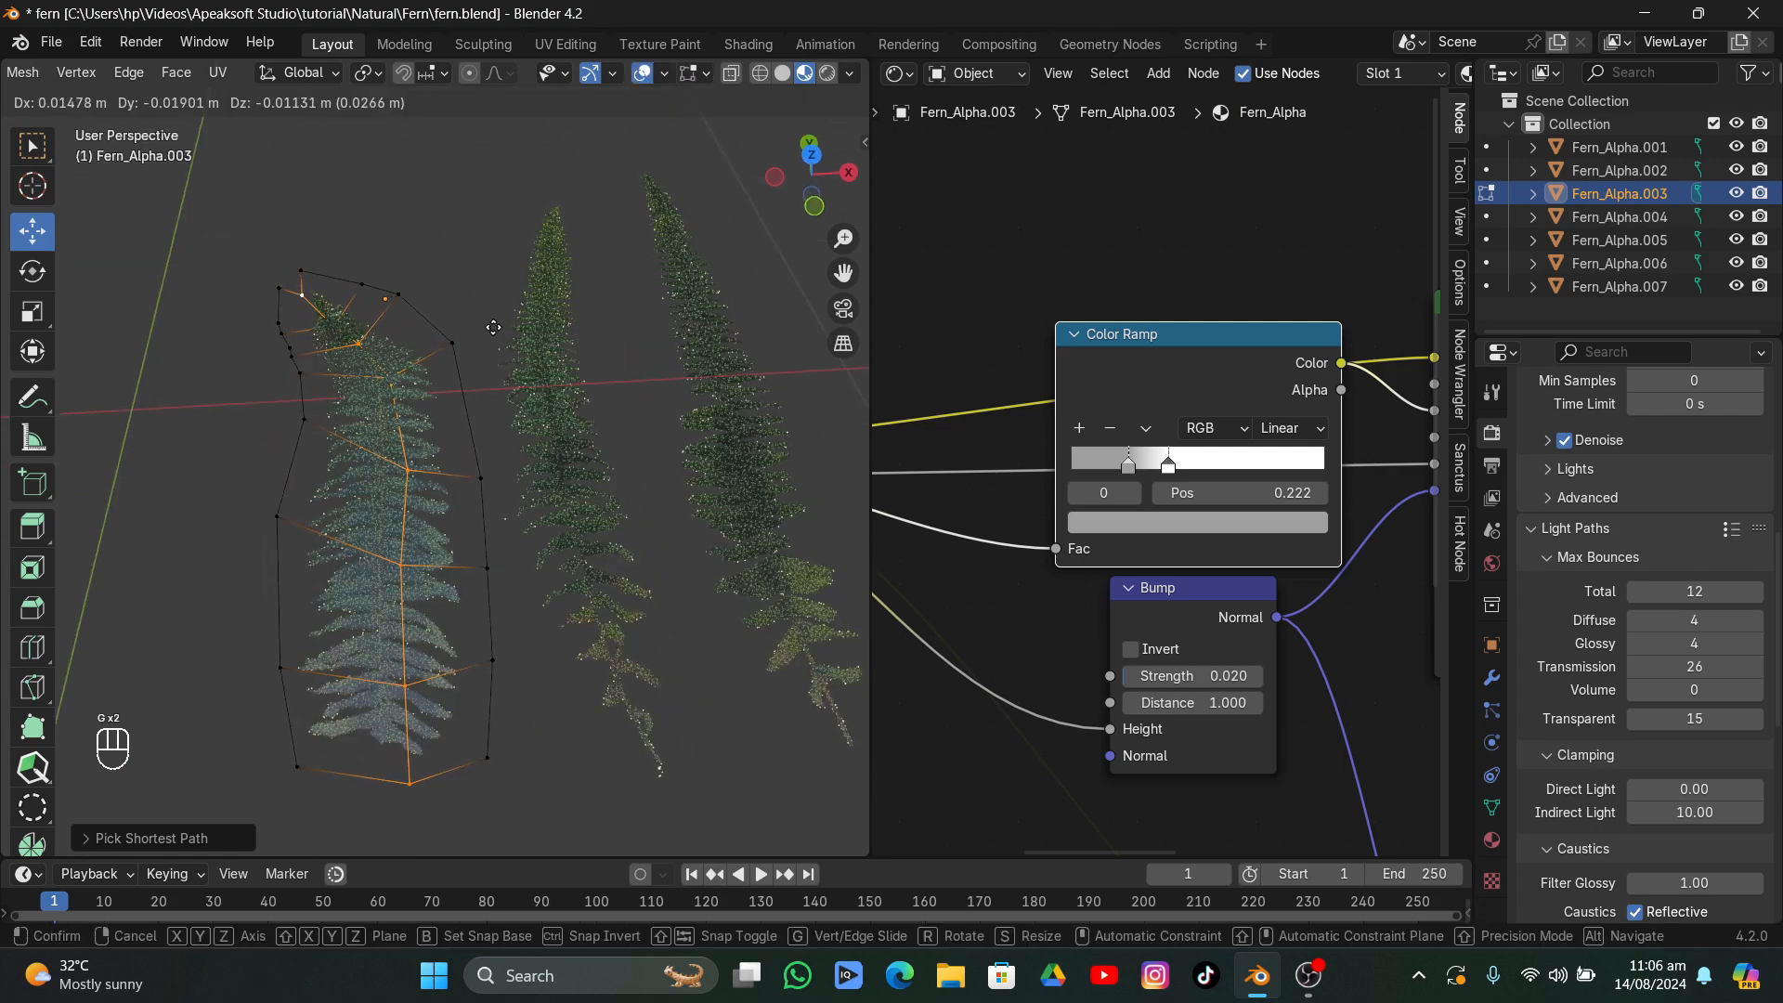
{"action": "left_click", "coordinate": [492, 329]}
{"action": "key", "text": "Tab"}
{"action": "middle_click_drag", "start_coordinate": [477, 340], "coordinate": [468, 208]}
{"action": "key", "text": "Tab"}
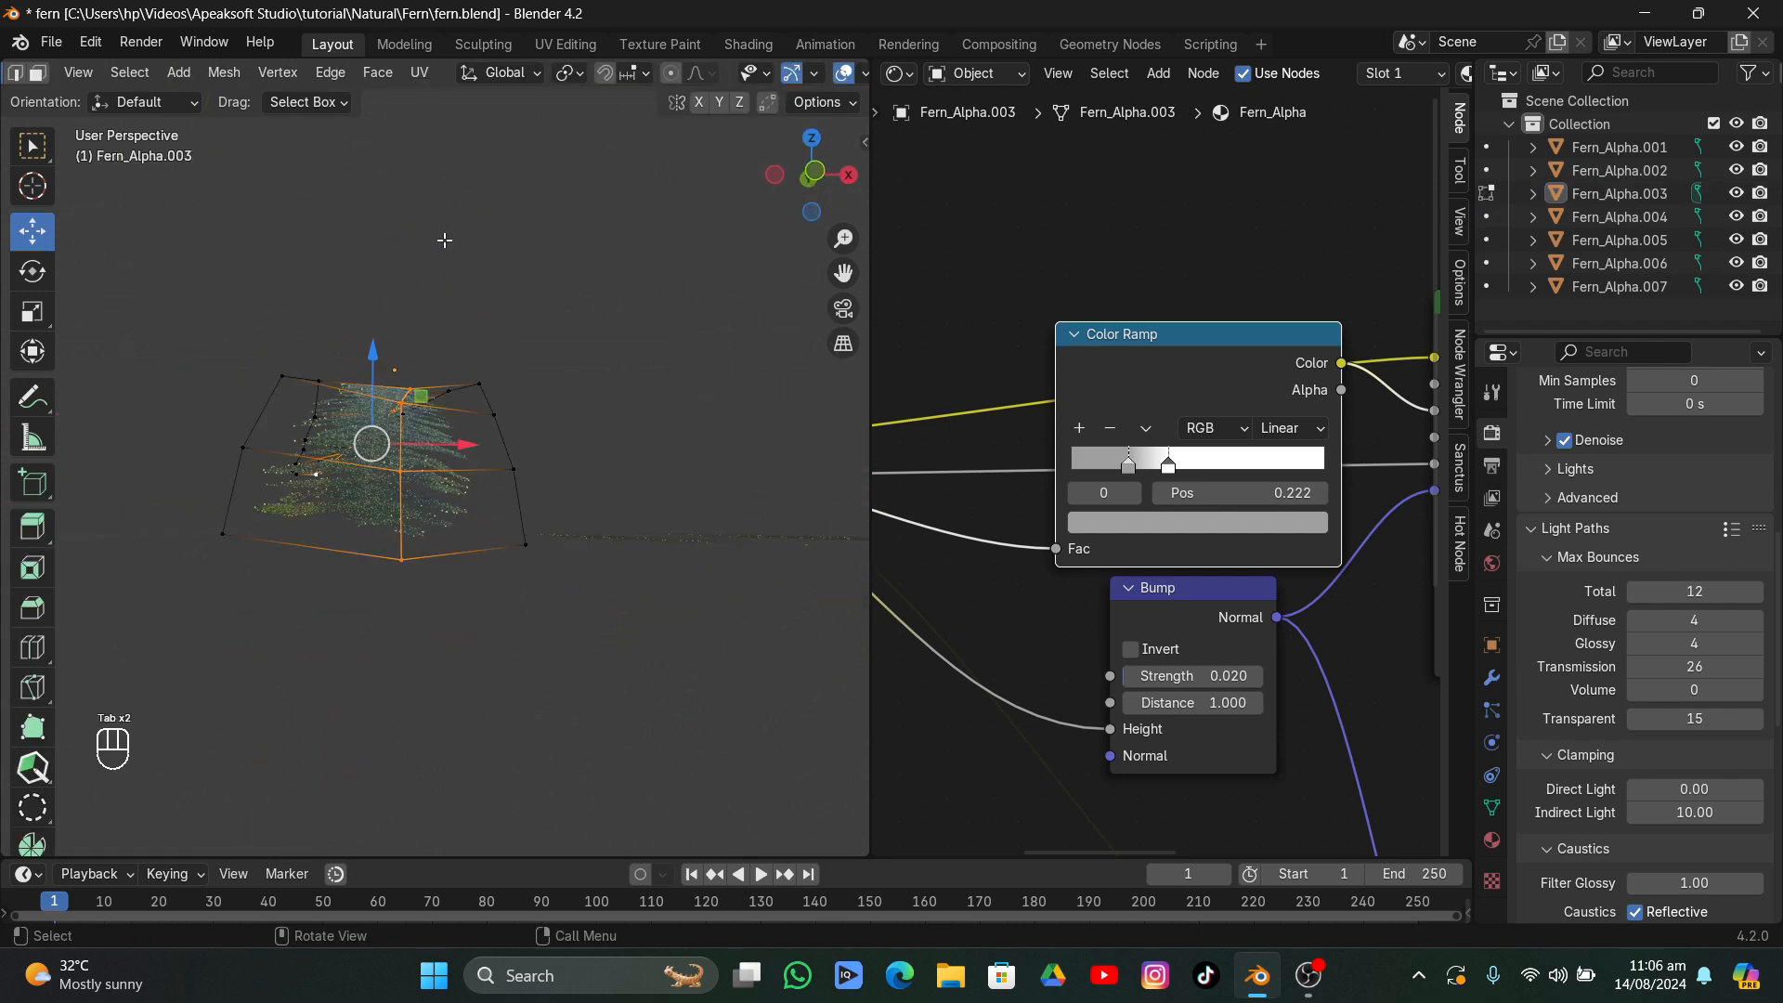
{"action": "key", "text": "g"}
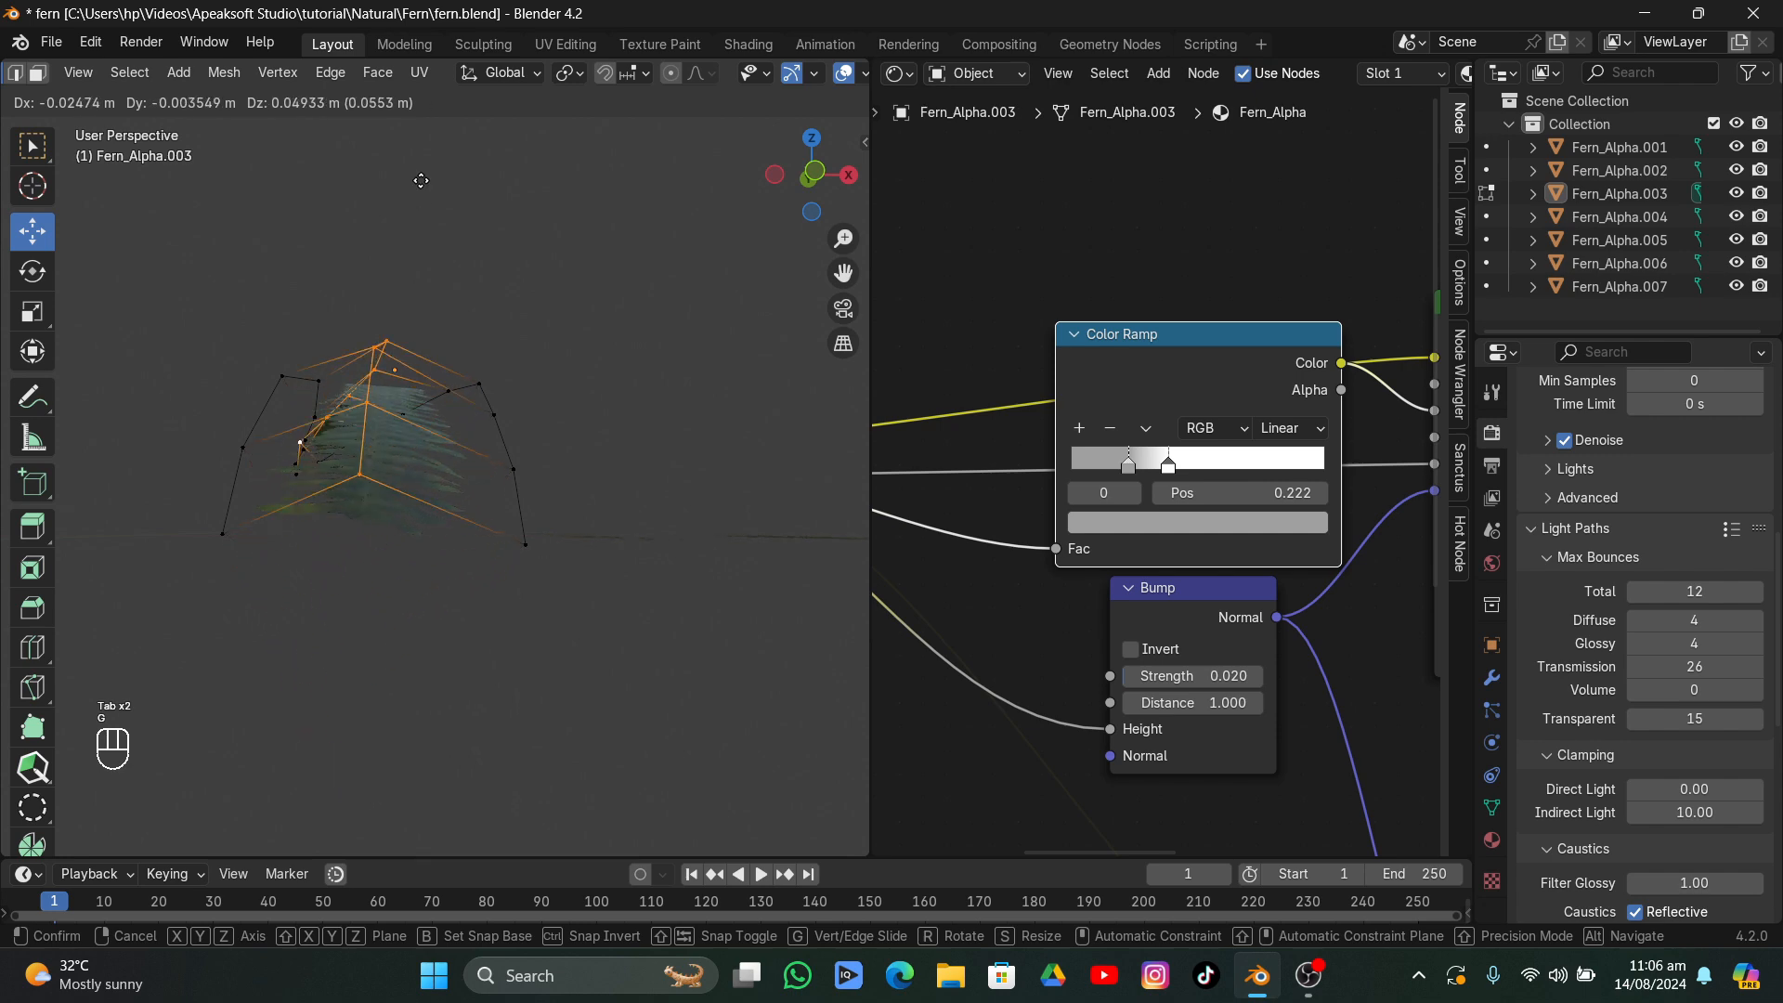
{"action": "left_click", "coordinate": [427, 255]}
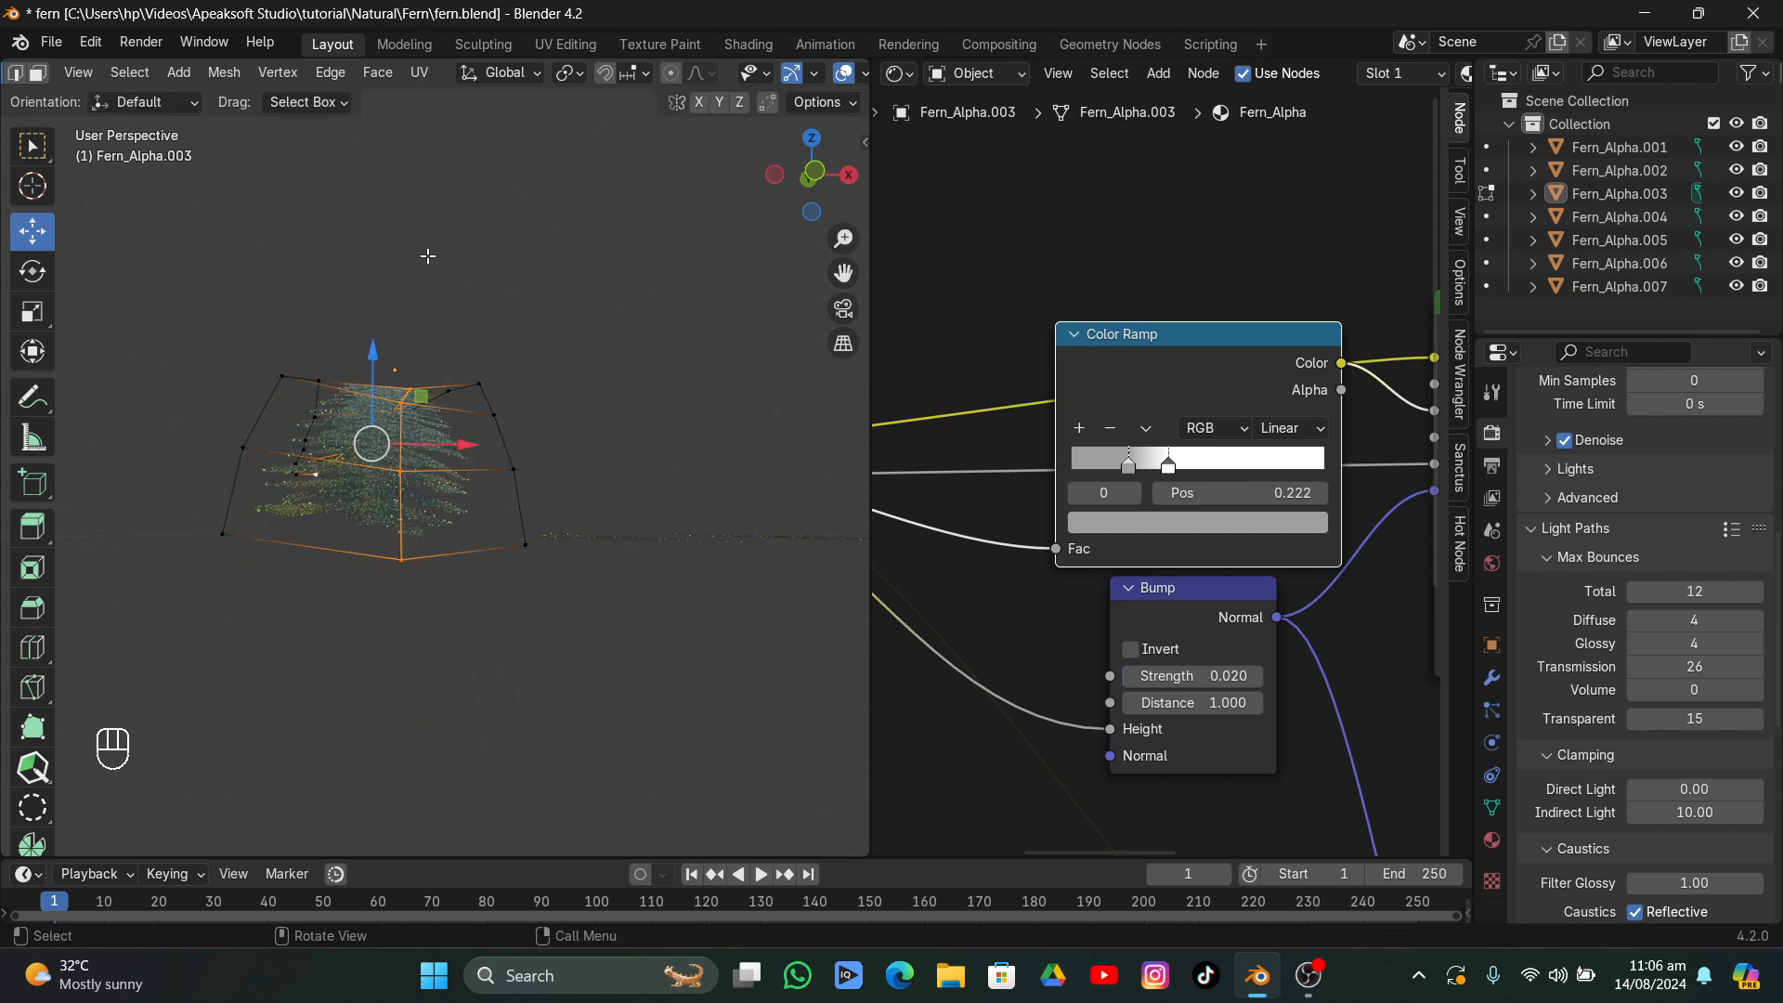
- In object mode and top view, move the third frond onto the plant cluster and rotate it about a quarter turn to point outward
{"action": "middle_click_drag", "start_coordinate": [427, 256], "coordinate": [406, 529]}
{"action": "key", "text": "Tab"}
{"action": "right_click", "coordinate": [461, 329]}
{"action": "left_click", "coordinate": [388, 131]}
{"action": "left_click", "coordinate": [415, 474]}
{"action": "left_click", "coordinate": [812, 188]}
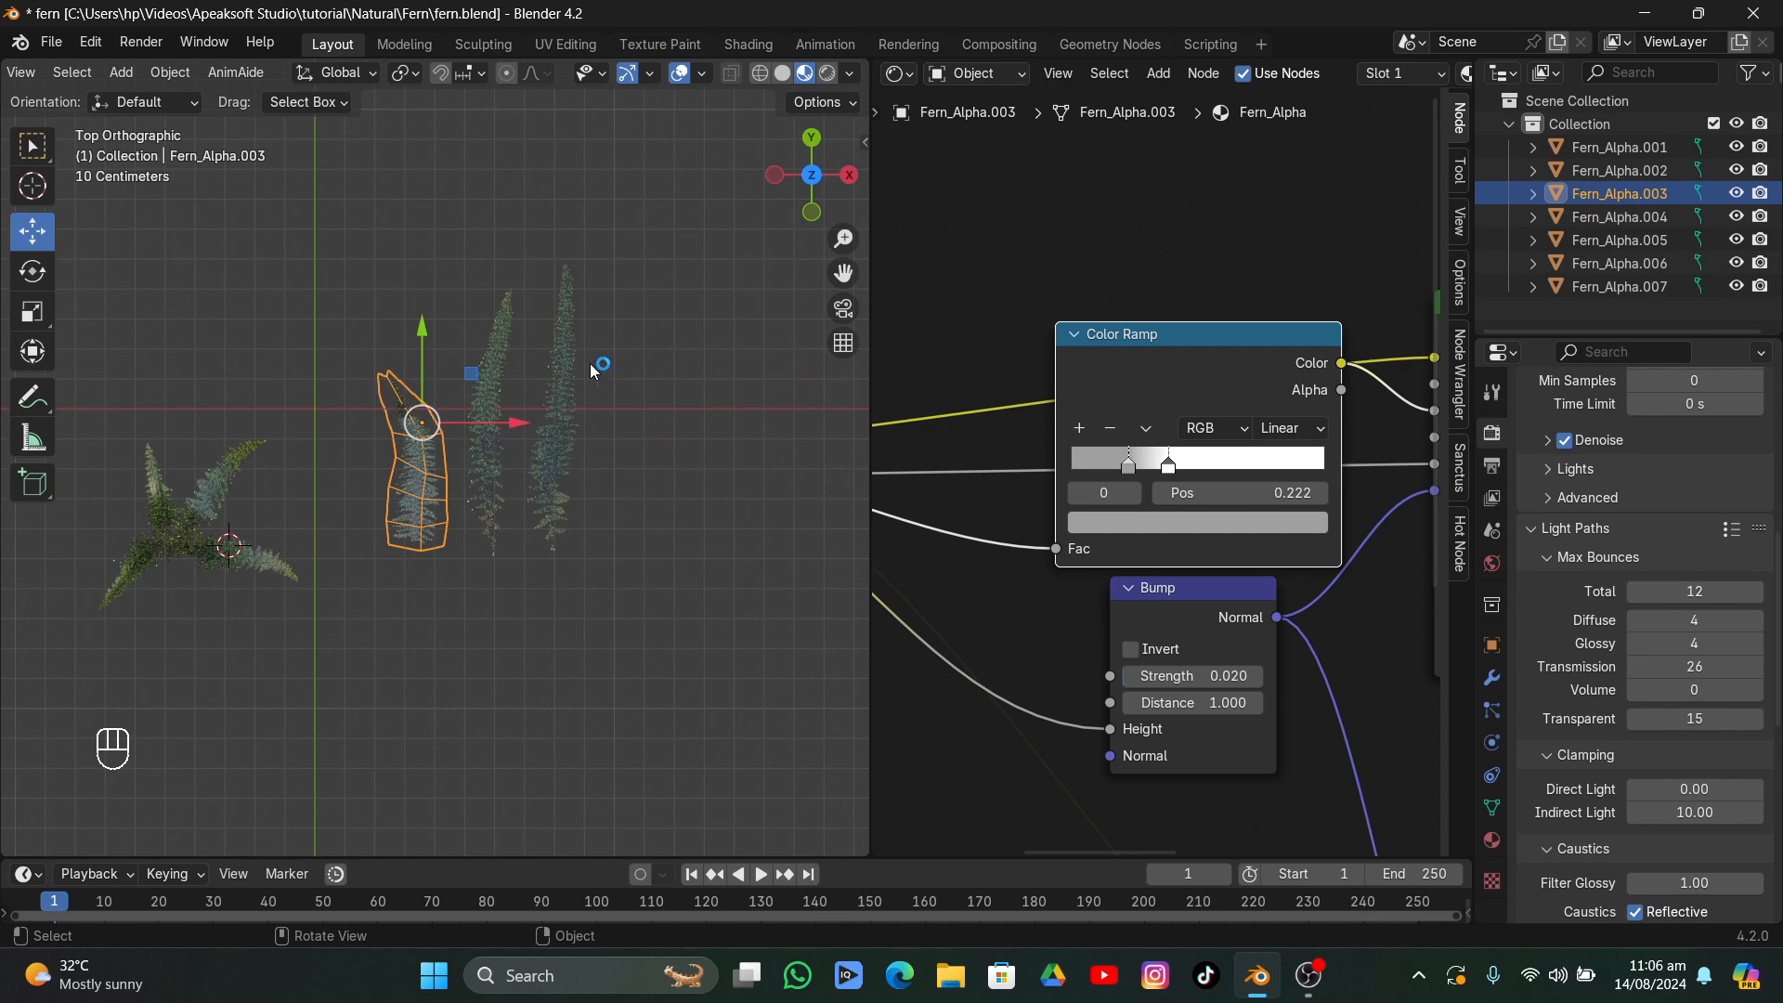
{"action": "key", "text": "g"}
{"action": "left_click", "coordinate": [258, 415]}
{"action": "key", "text": "r"}
{"action": "left_click", "coordinate": [134, 390]}
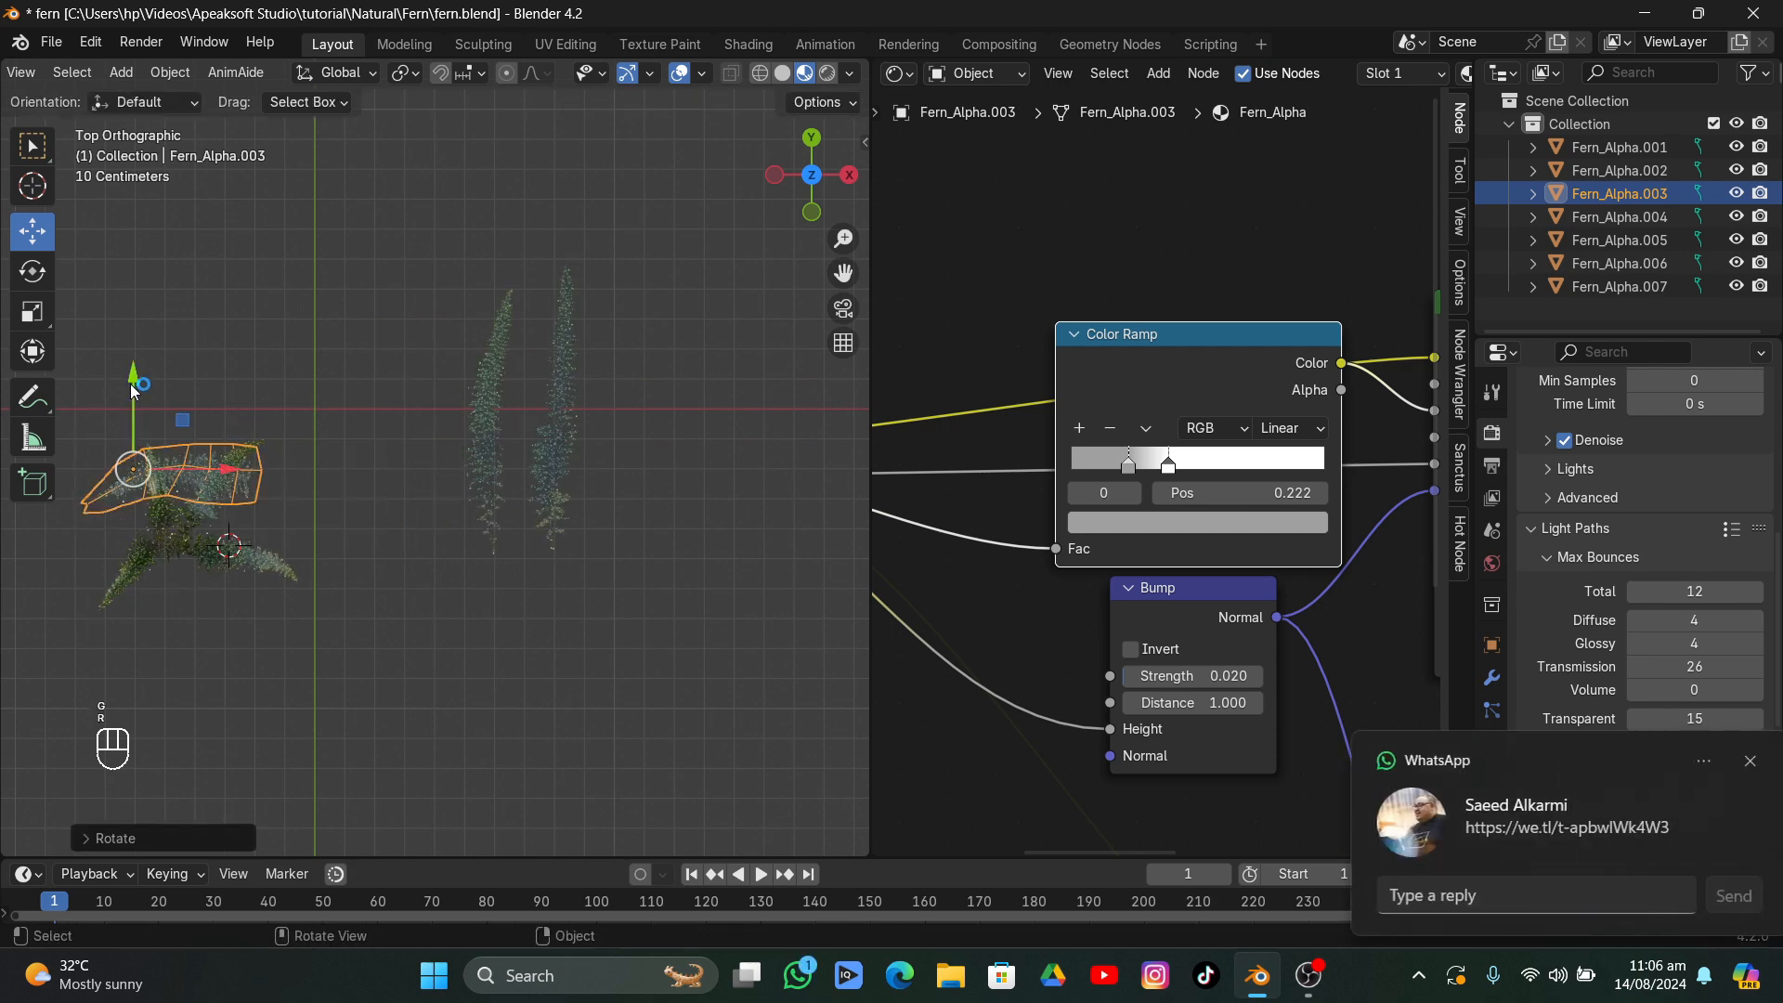
{"action": "key", "text": "g"}
{"action": "left_click", "coordinate": [494, 452]}
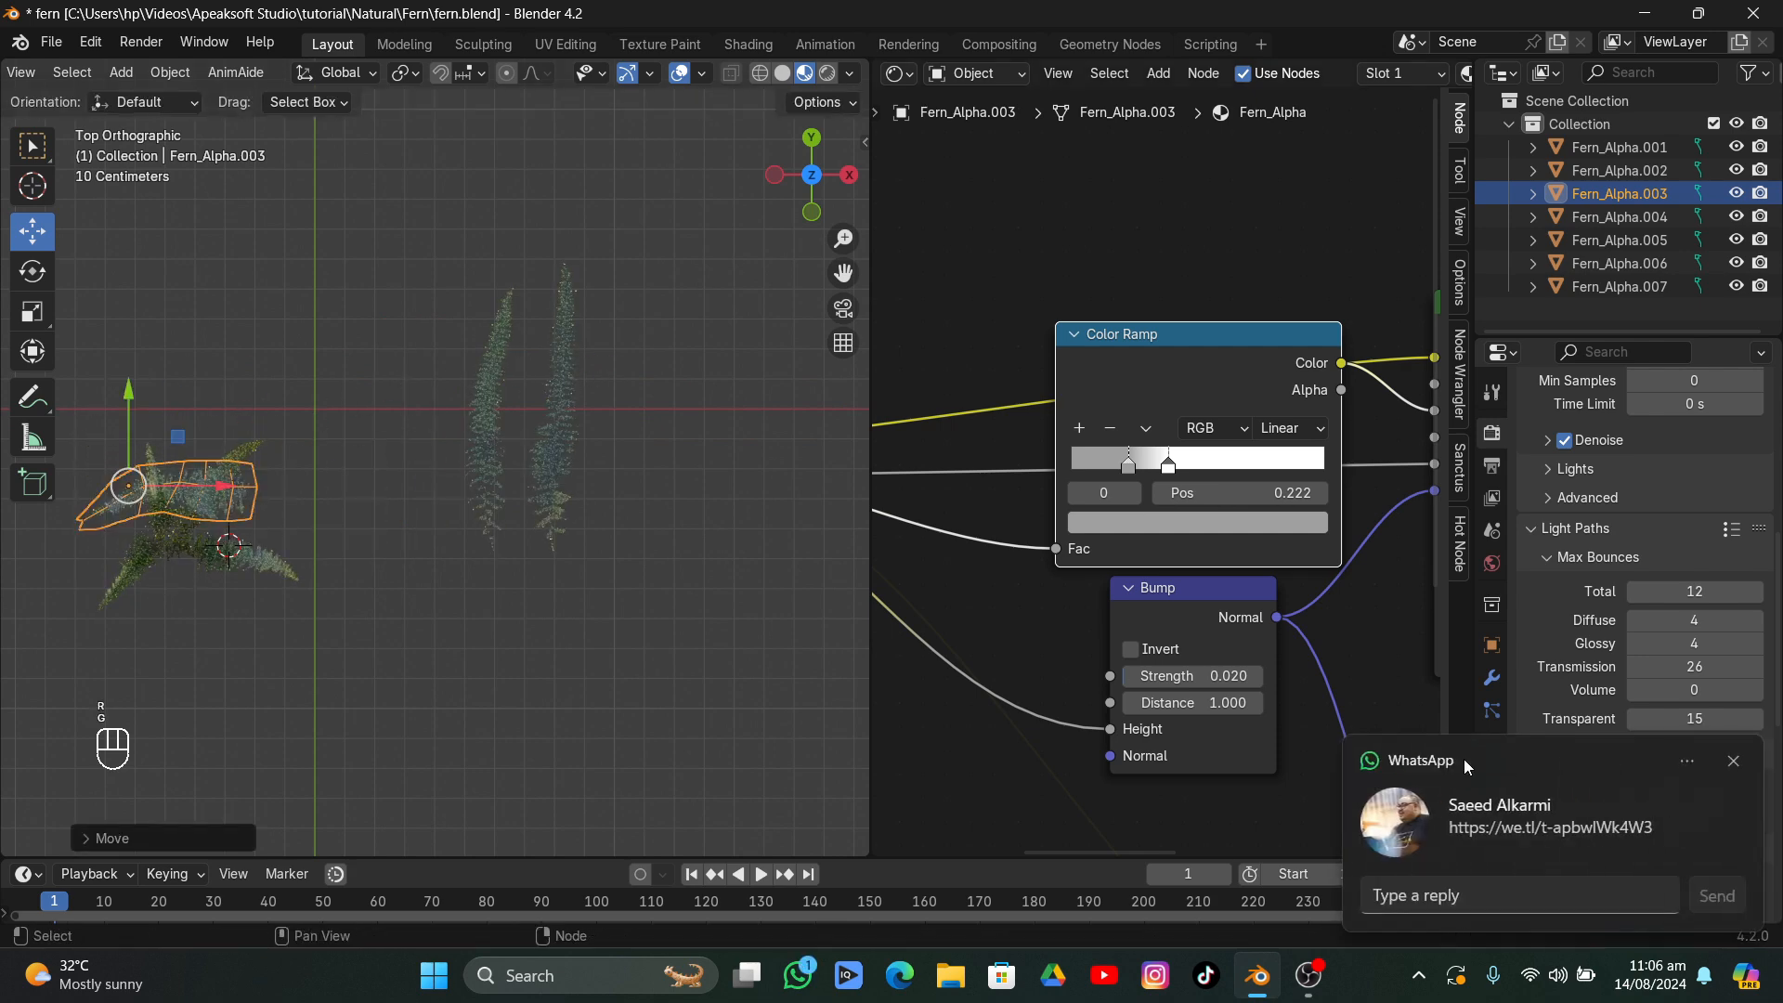
- Dismiss the notification and set the third frond's origin to its base vertex by snapping the 3D cursor there
{"action": "left_click", "coordinate": [1734, 761]}
{"action": "key", "text": "Tab"}
{"action": "left_click", "coordinate": [263, 486]}
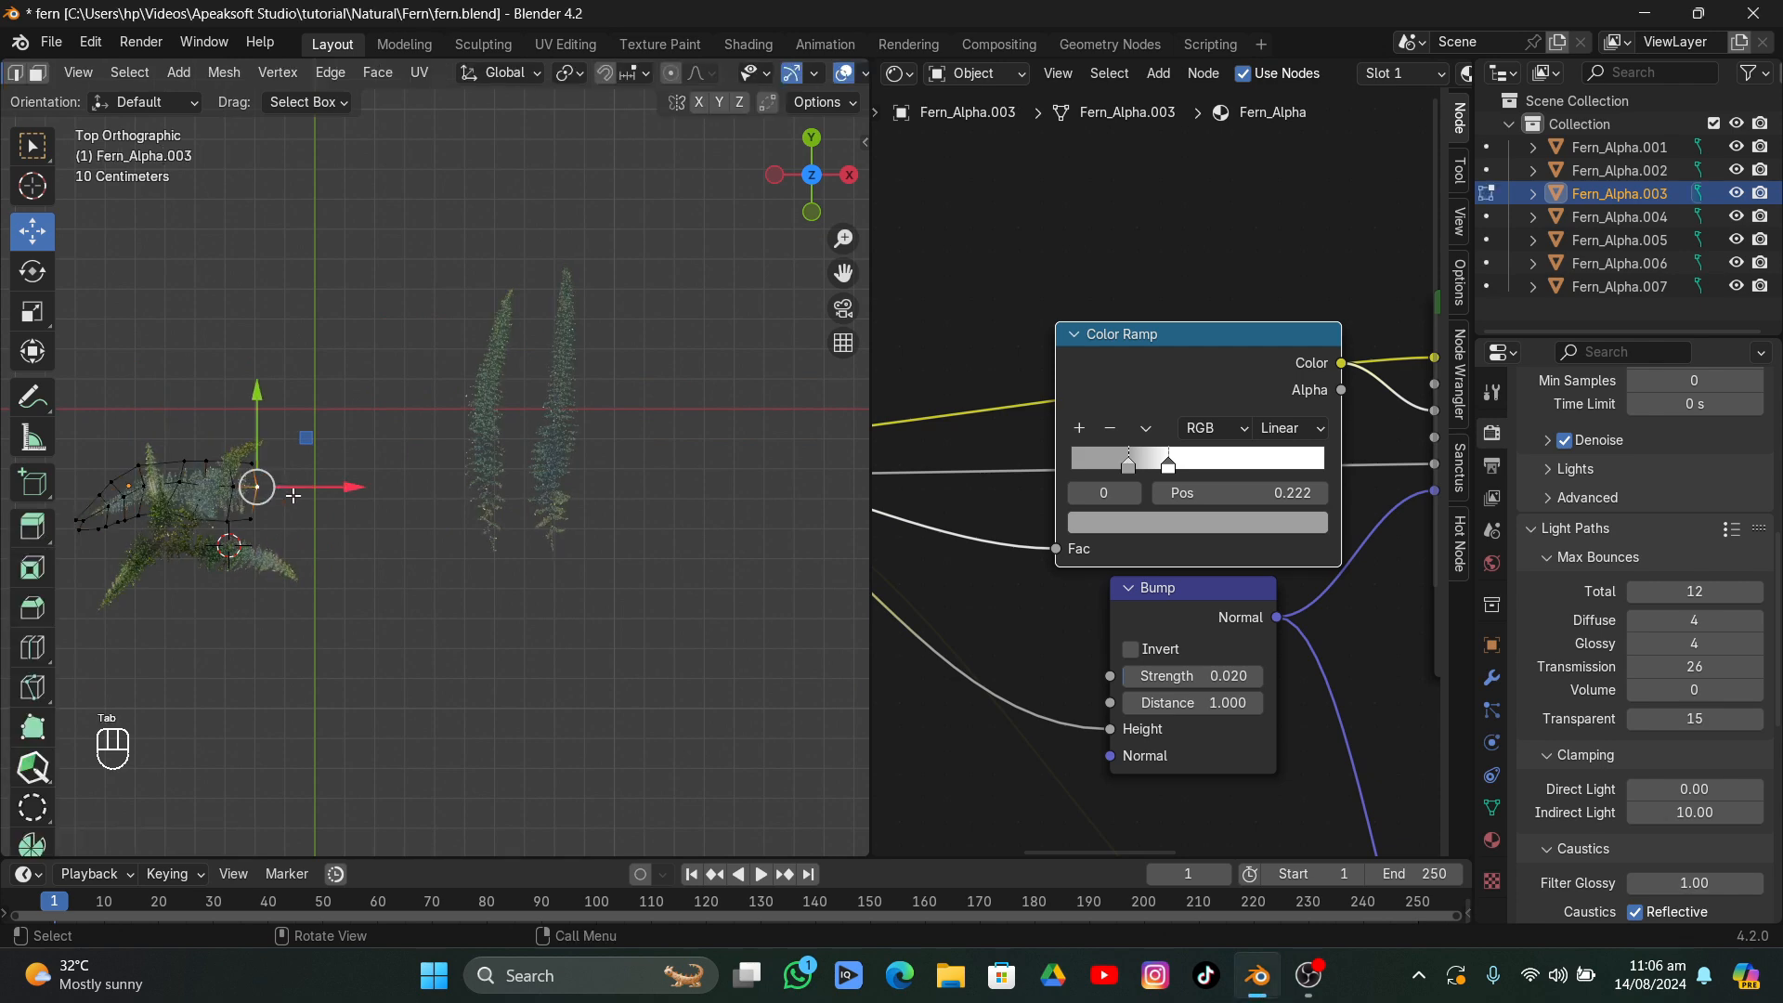
{"action": "key", "text": "shift+s"}
{"action": "left_click", "coordinate": [304, 531]}
{"action": "key", "text": "Tab"}
{"action": "right_click", "coordinate": [353, 521]}
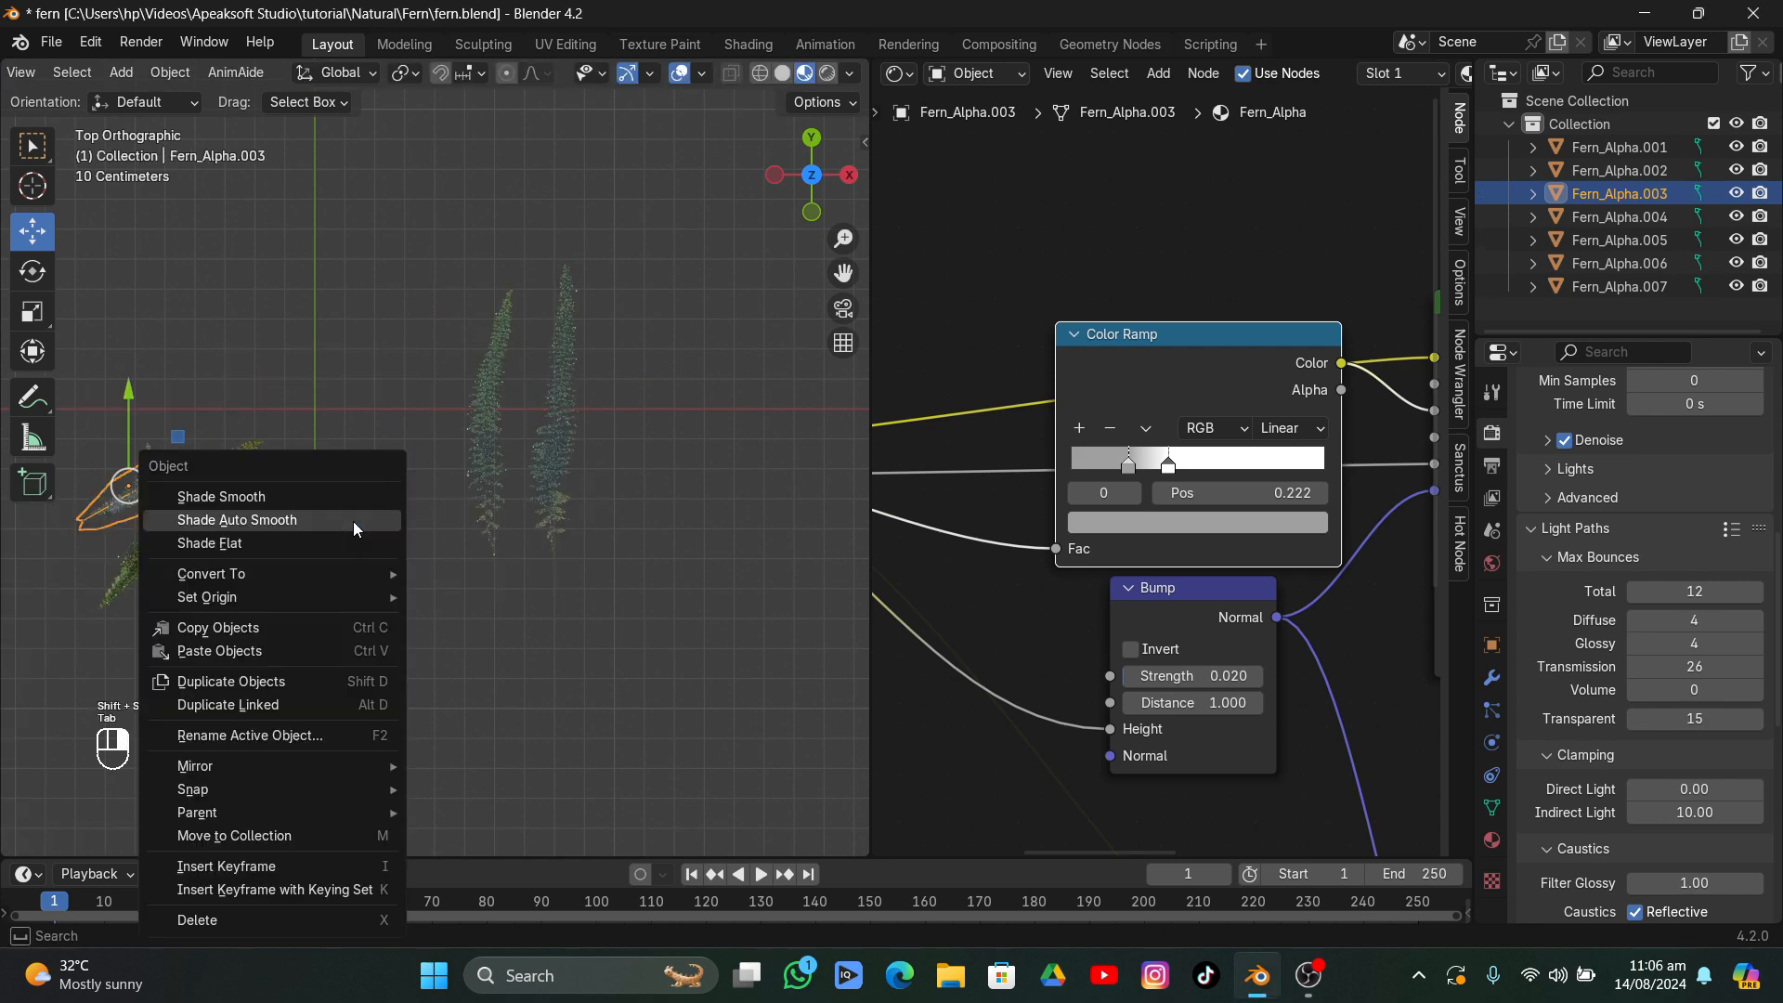
{"action": "mouse_move", "coordinate": [278, 597]}
{"action": "left_click", "coordinate": [492, 648]}
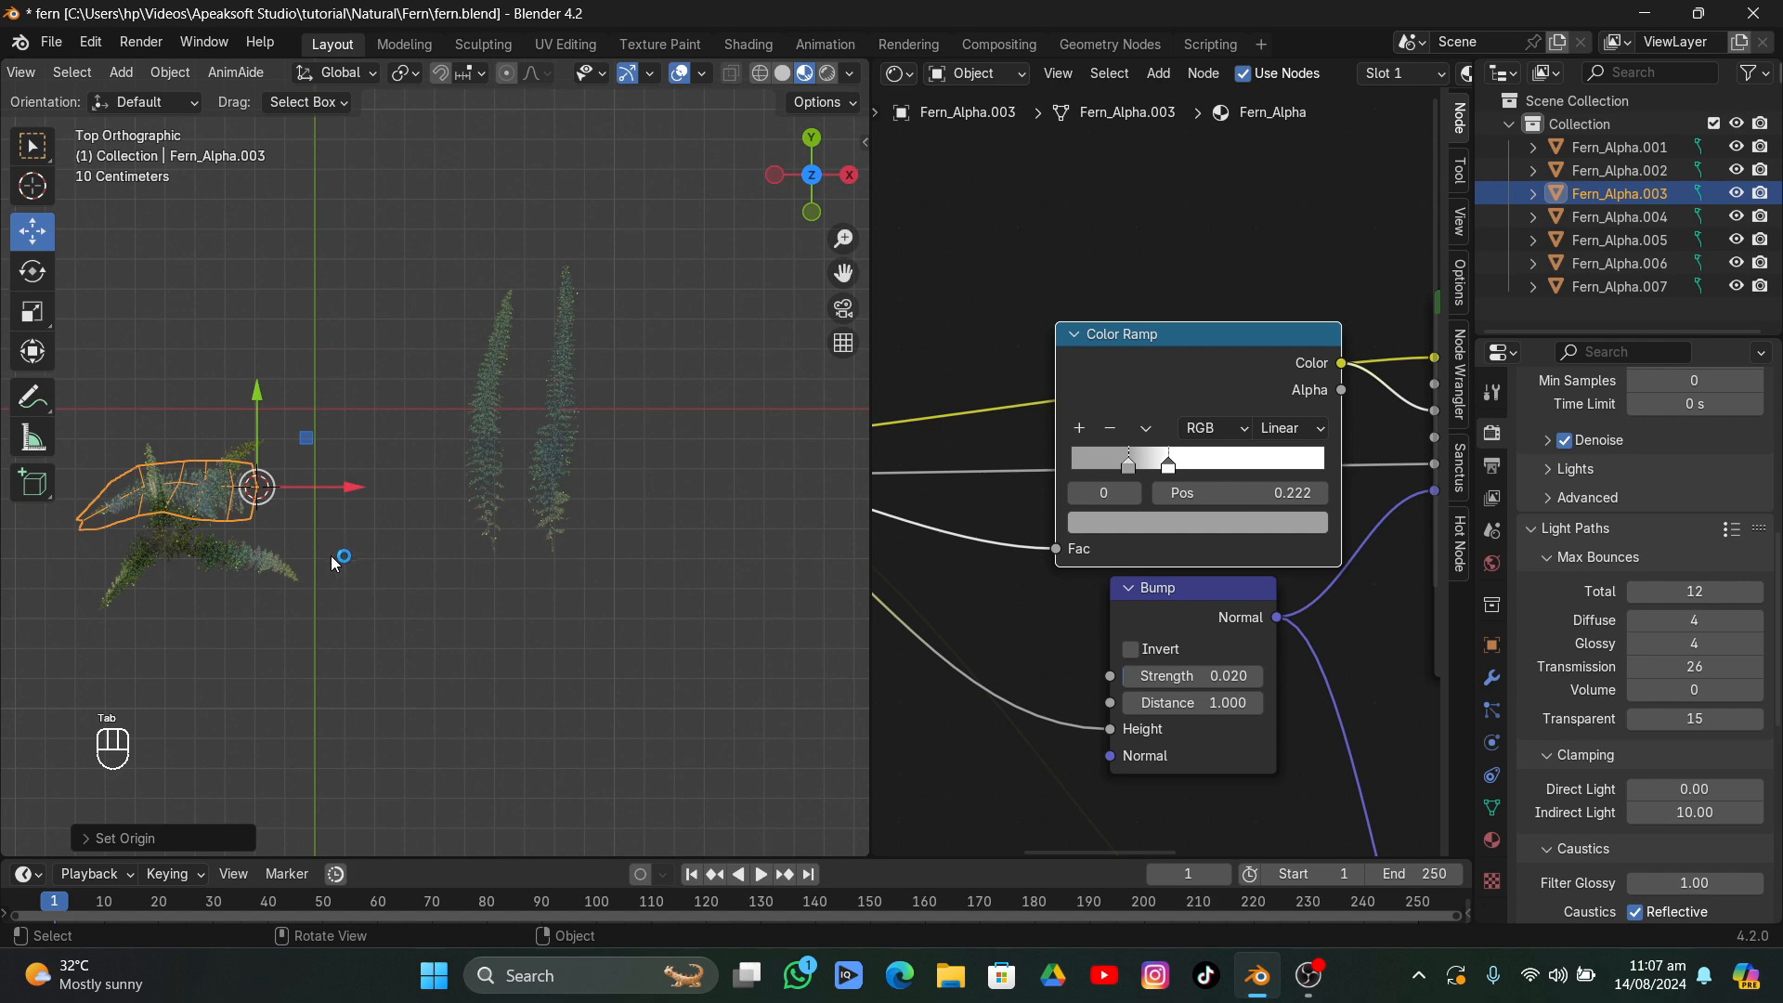
- Move the third frond's base into the plant's centre and scale the frond down to about 0.59
{"action": "key", "text": "g"}
{"action": "left_click", "coordinate": [335, 657]}
{"action": "key", "text": "s"}
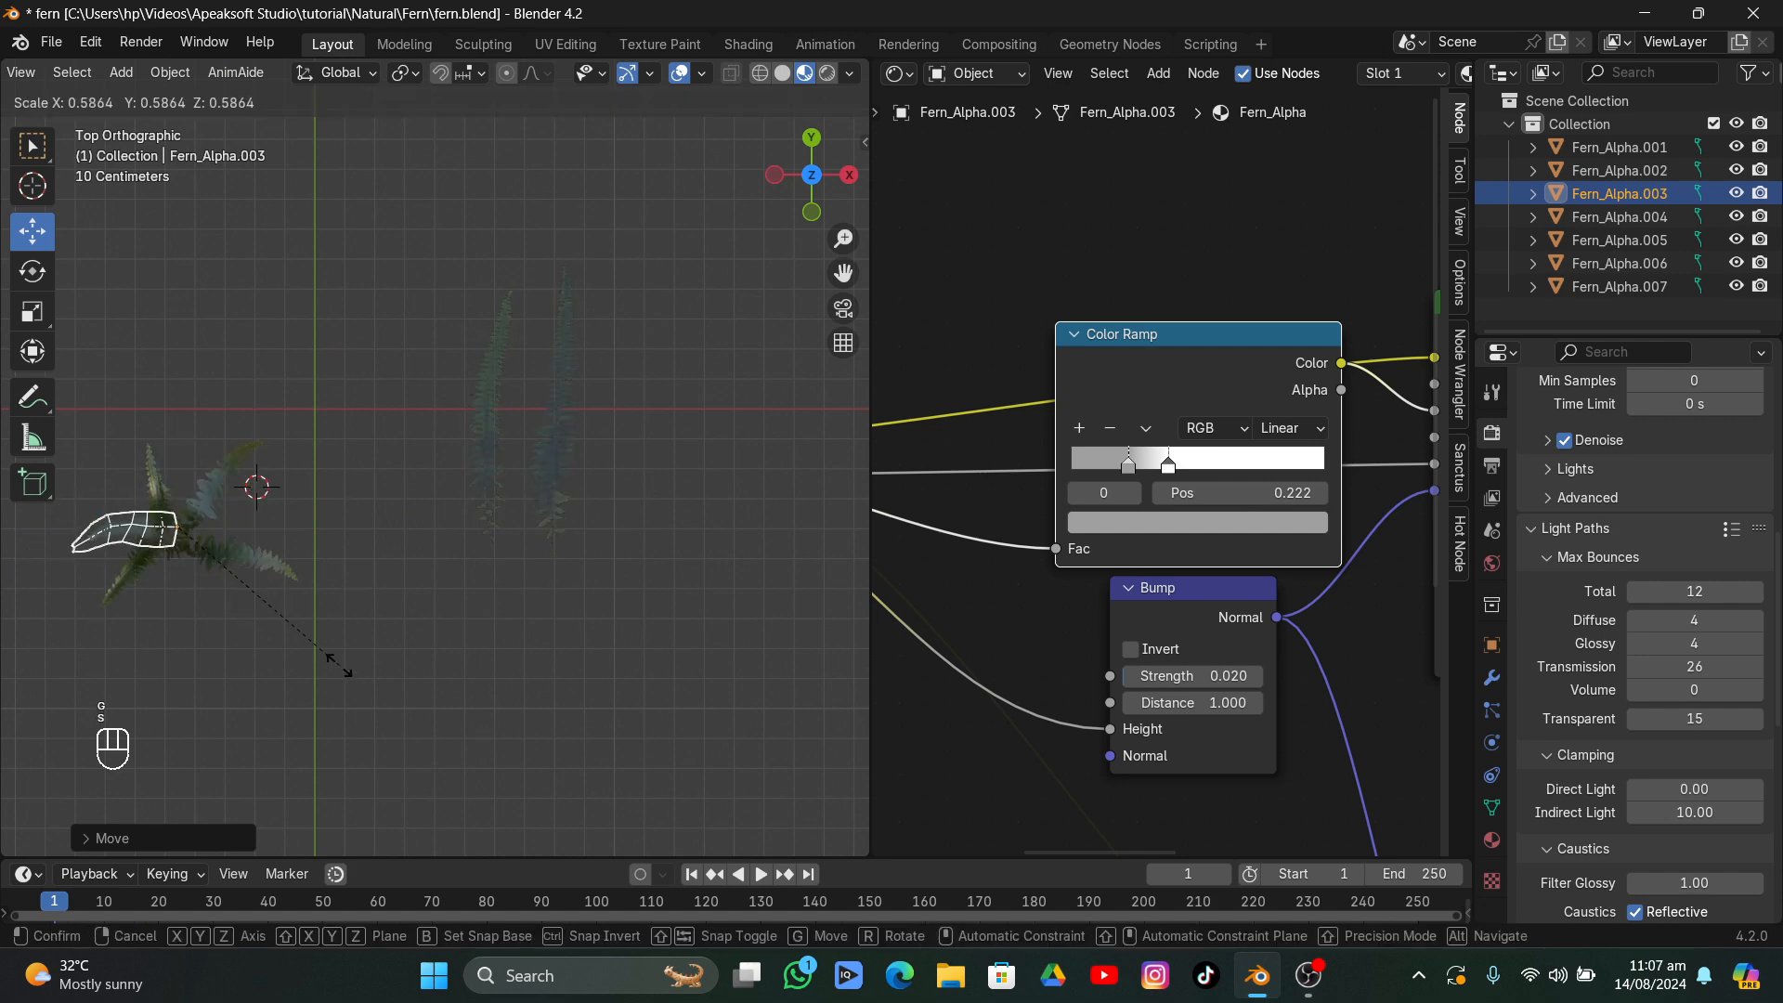
{"action": "left_click", "coordinate": [344, 672]}
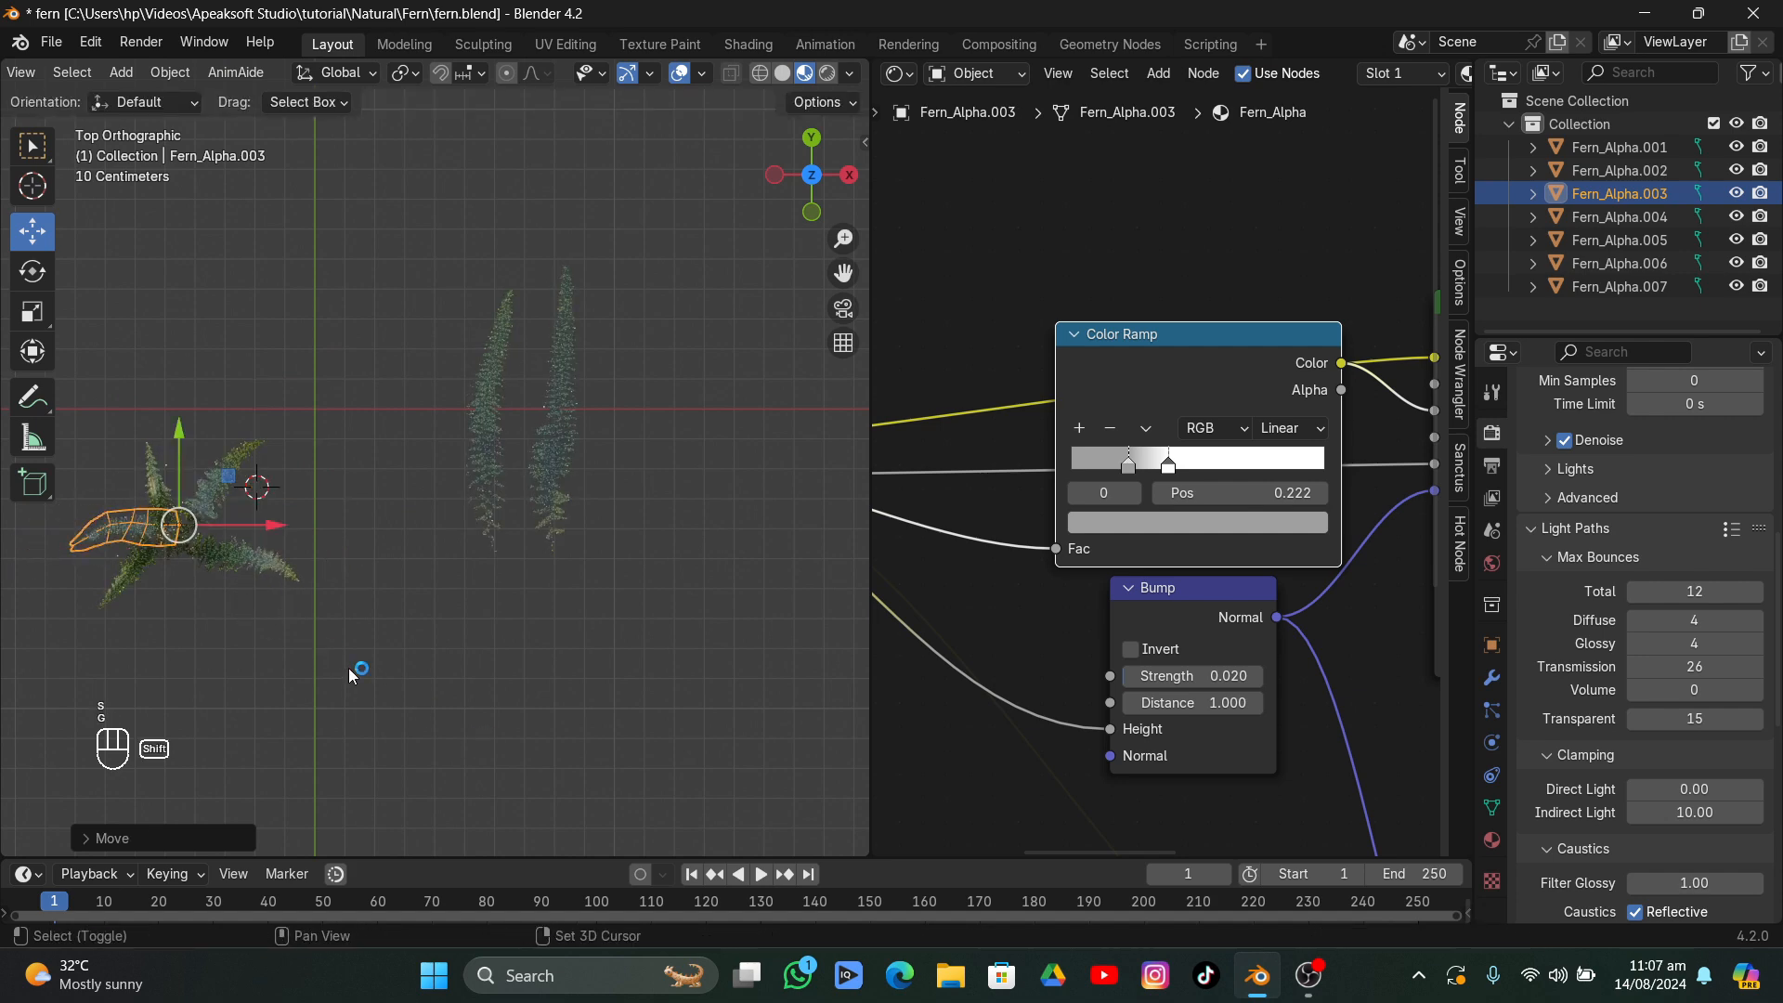
- Duplicate the third frond, rotate the copy toward the negative Y side, enlarge it slightly and place its base at the plant's centre
{"action": "key", "text": "shift+d"}
{"action": "key", "text": "r"}
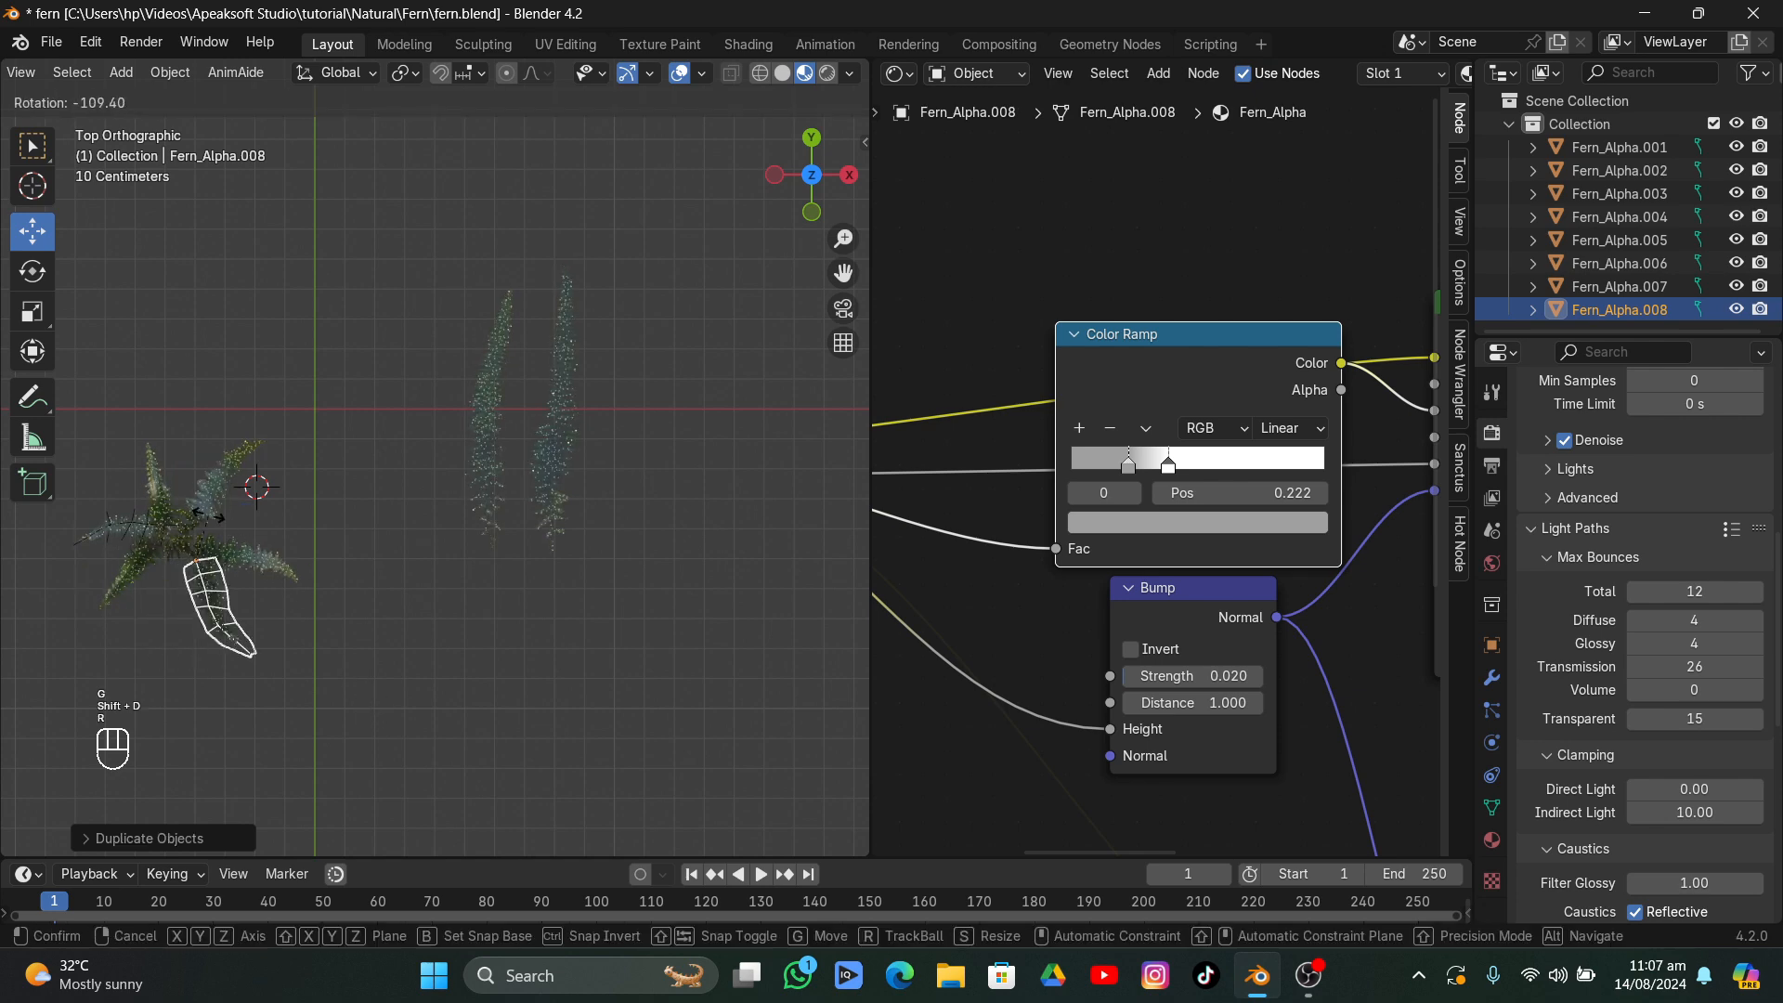
{"action": "key", "text": "g"}
{"action": "key", "text": "s"}
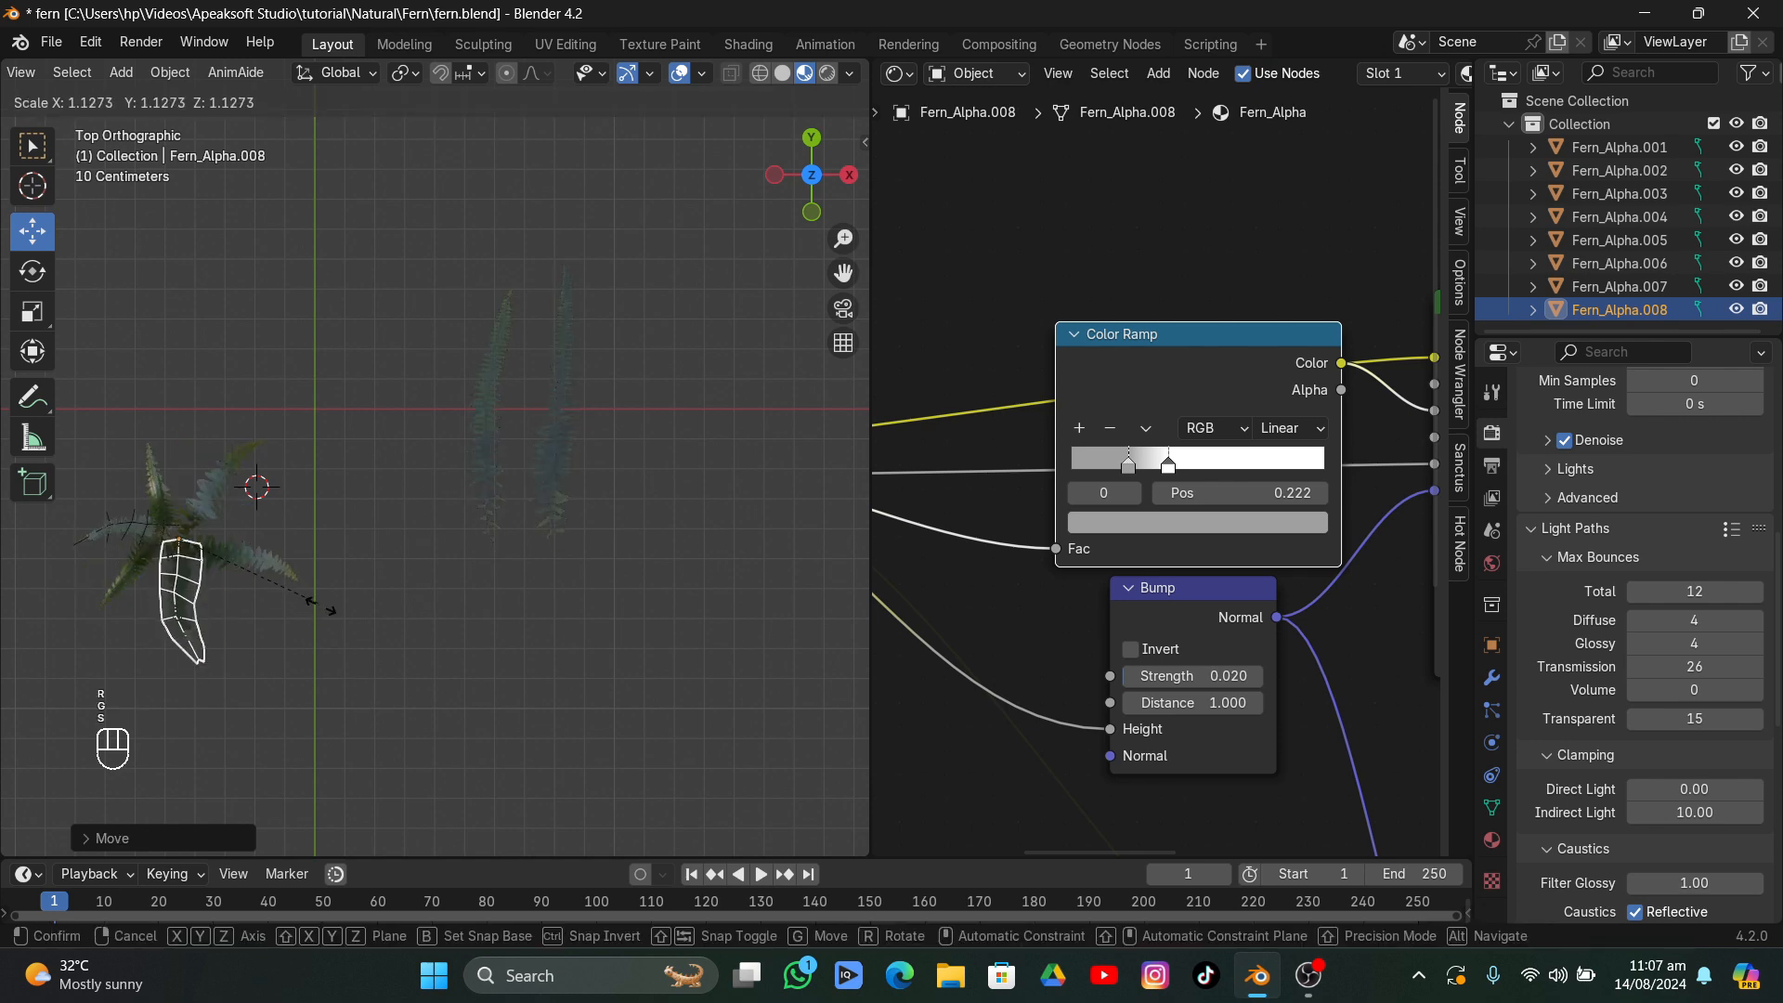
{"action": "left_click", "coordinate": [330, 617]}
{"action": "key", "text": "g"}
{"action": "left_click", "coordinate": [252, 540]}
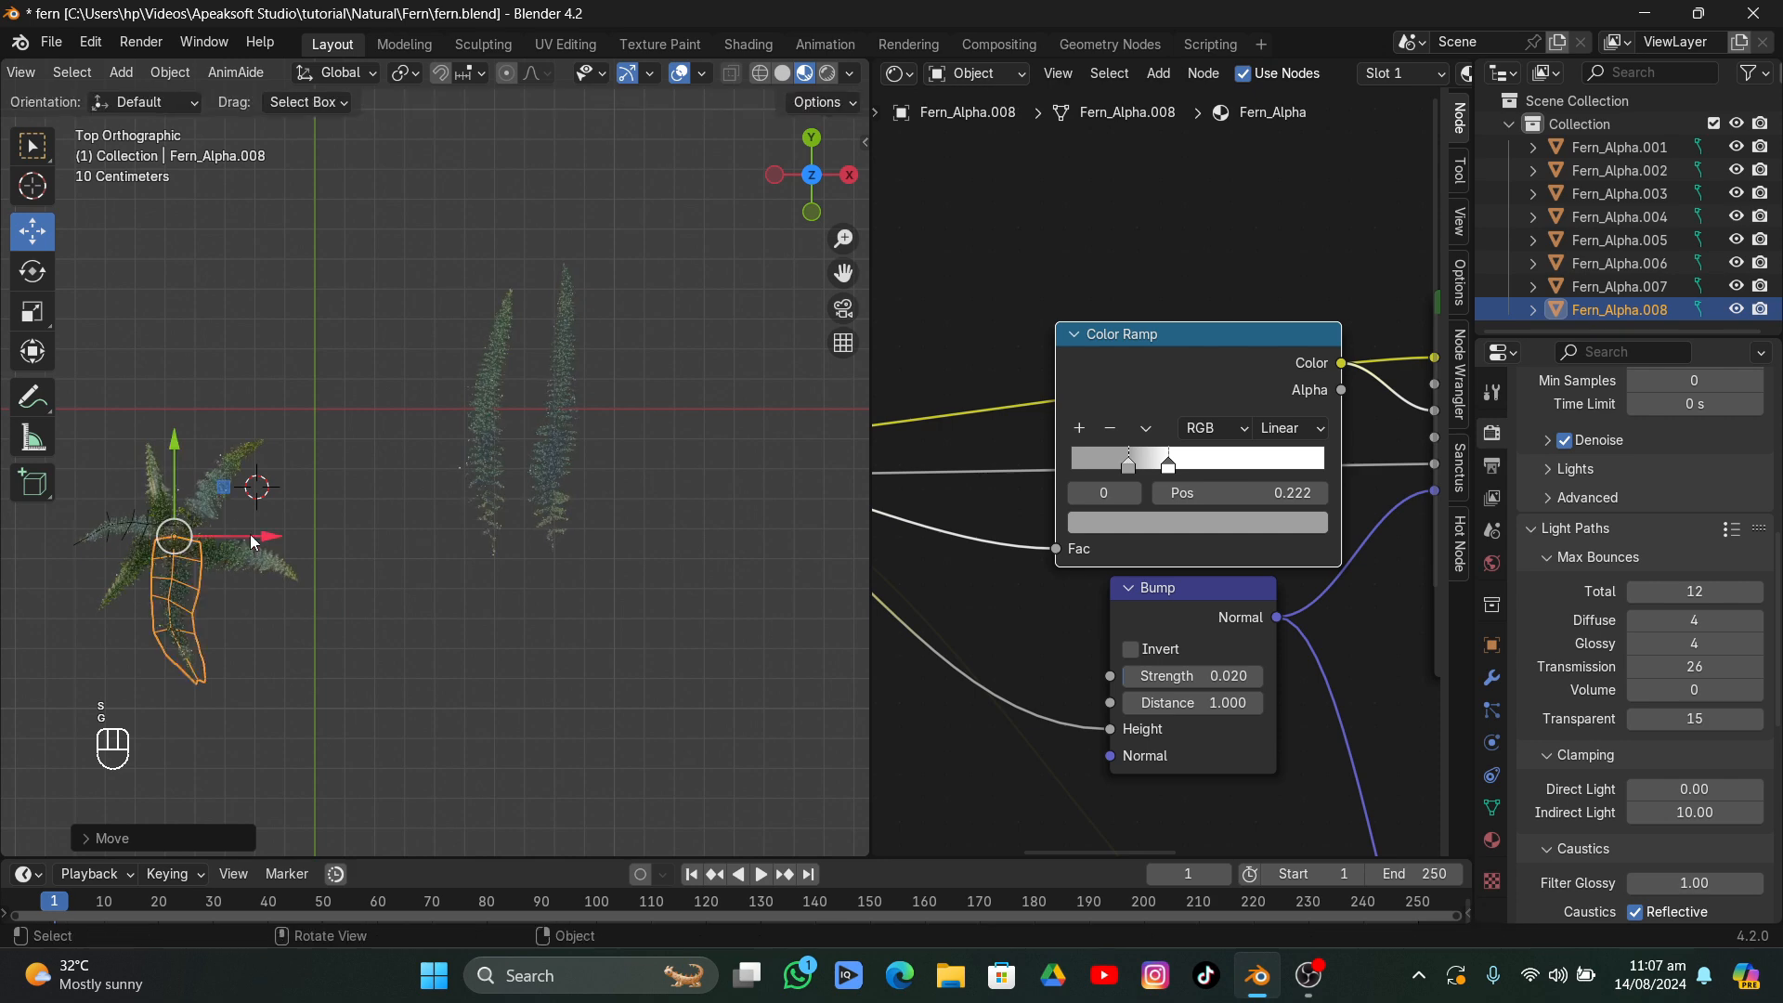
- Resize the frond Fern_Alpha.001 and tilt it outward in the left side view
{"action": "left_click", "coordinate": [180, 494]}
{"action": "key", "text": "s"}
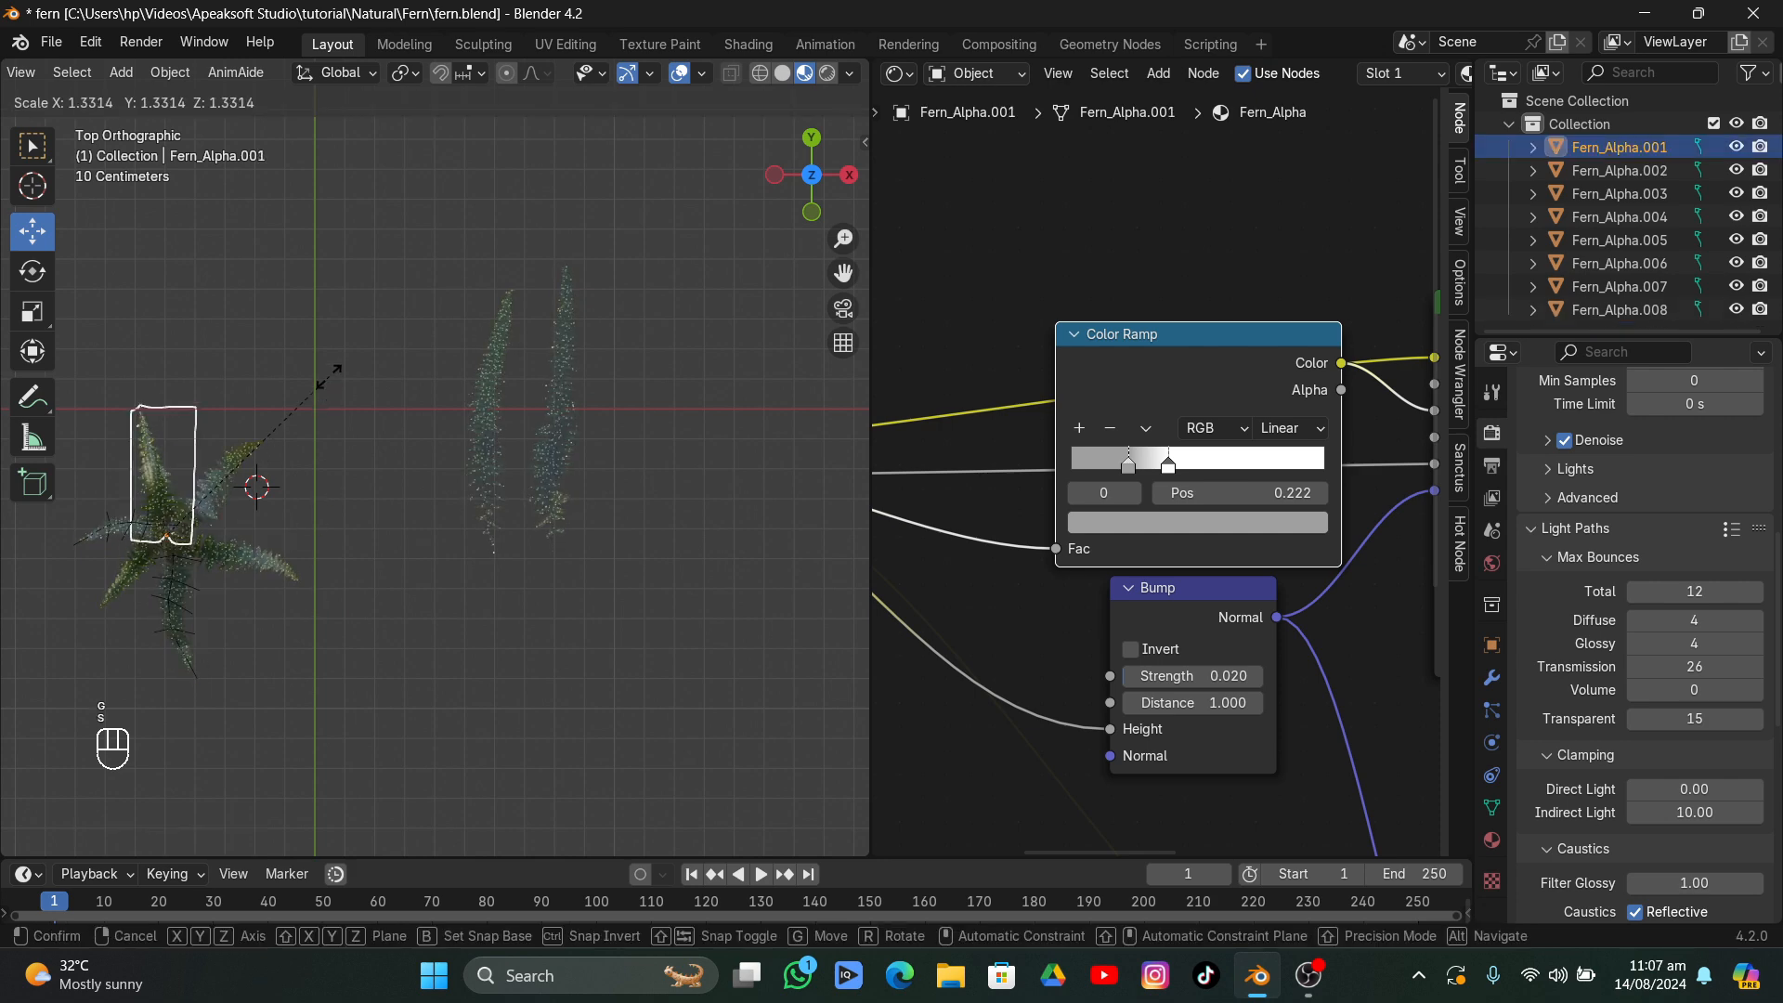
{"action": "left_click", "coordinate": [334, 465]}
{"action": "middle_click_drag", "start_coordinate": [335, 465], "coordinate": [449, 310]}
{"action": "key", "text": "s"}
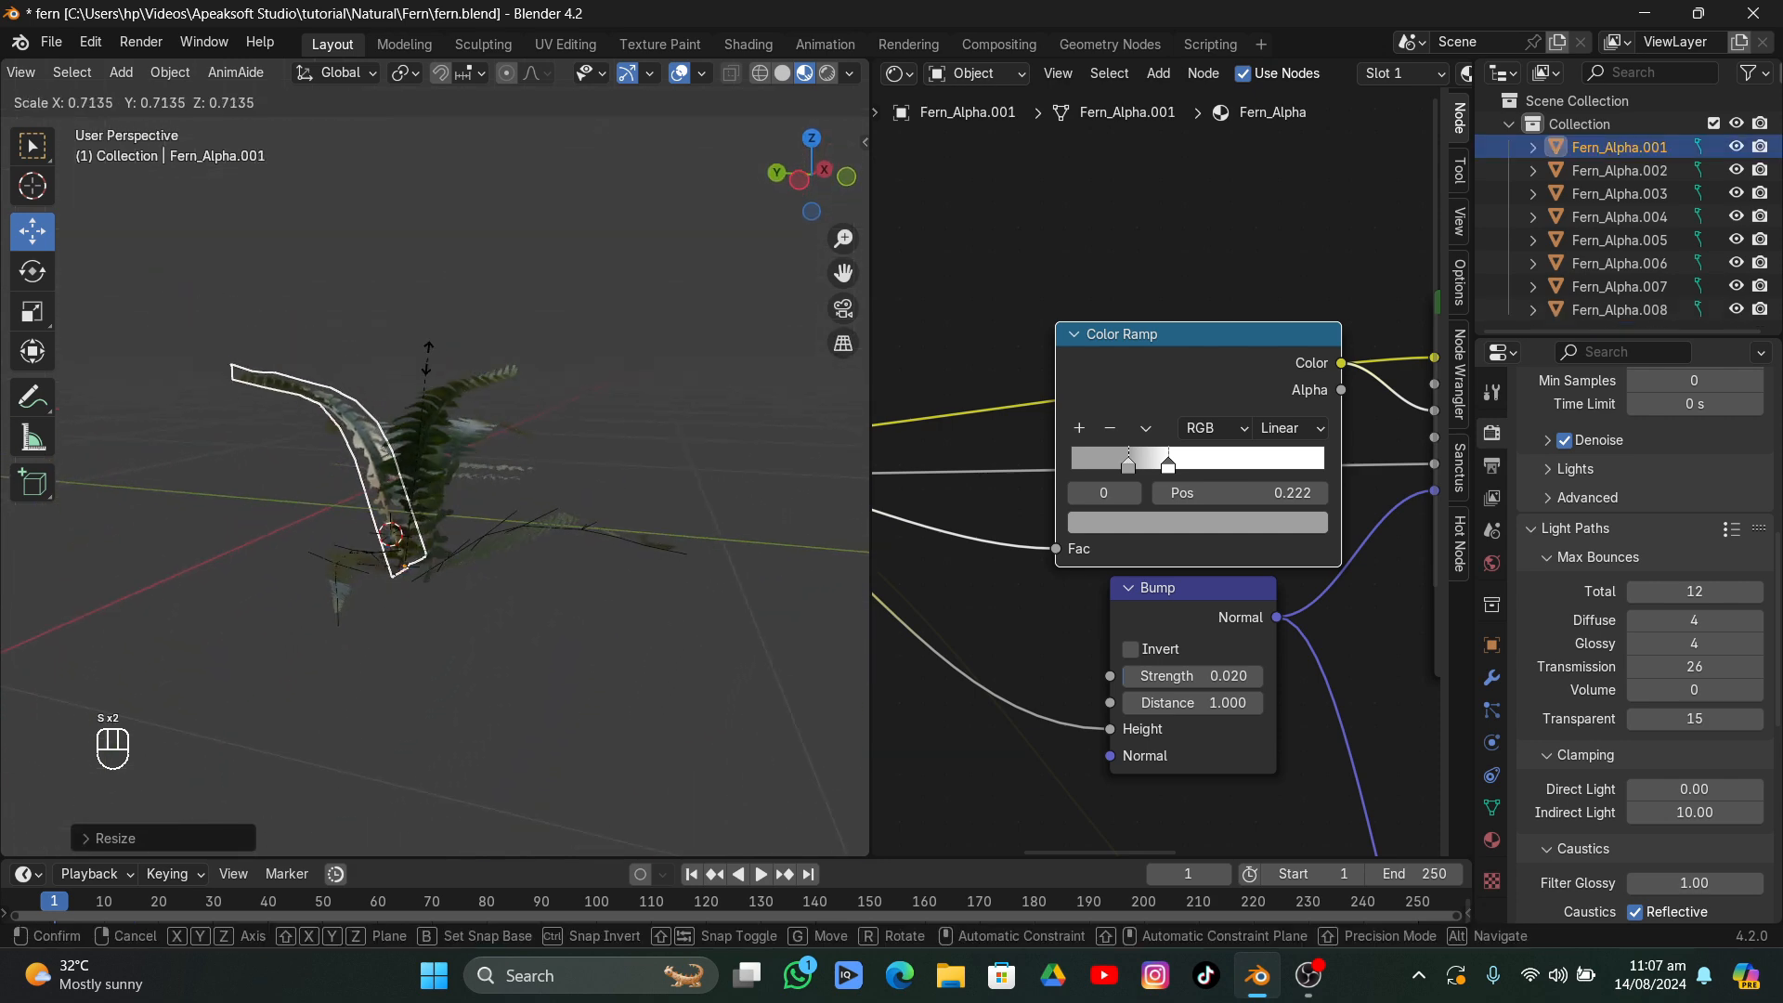
{"action": "left_click", "coordinate": [433, 387]}
{"action": "left_click", "coordinate": [798, 181]}
{"action": "key", "text": "r"}
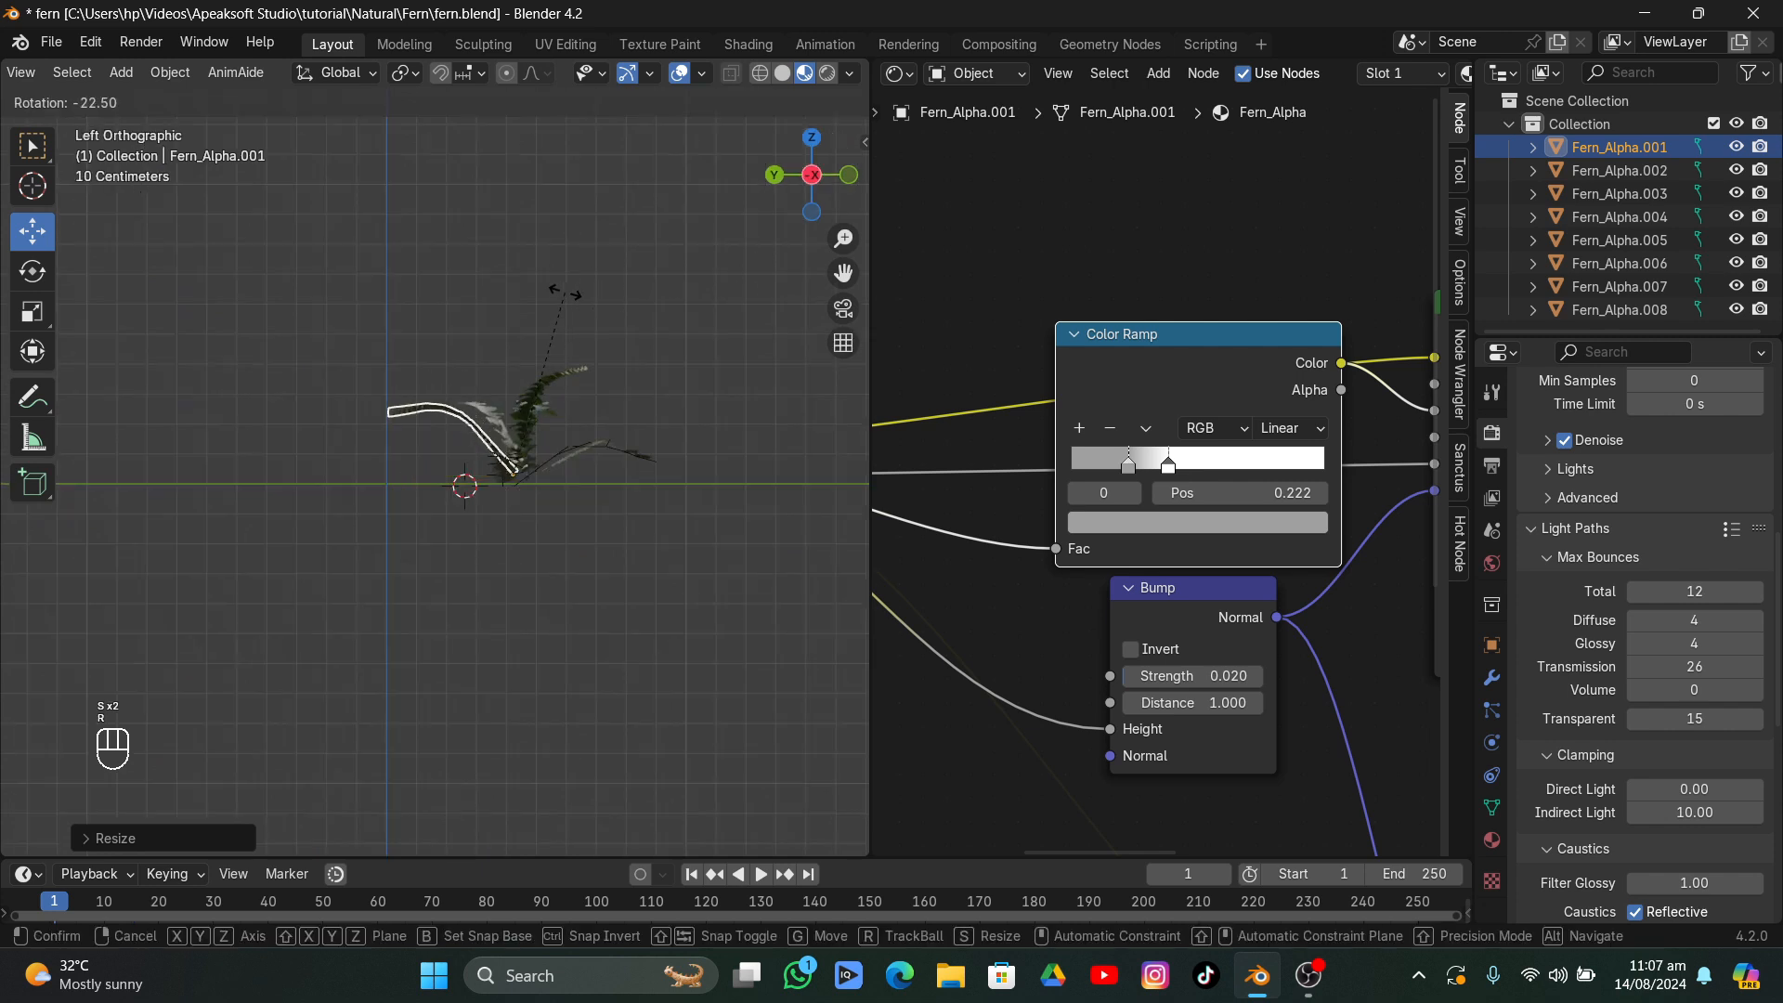
{"action": "left_click", "coordinate": [542, 303]}
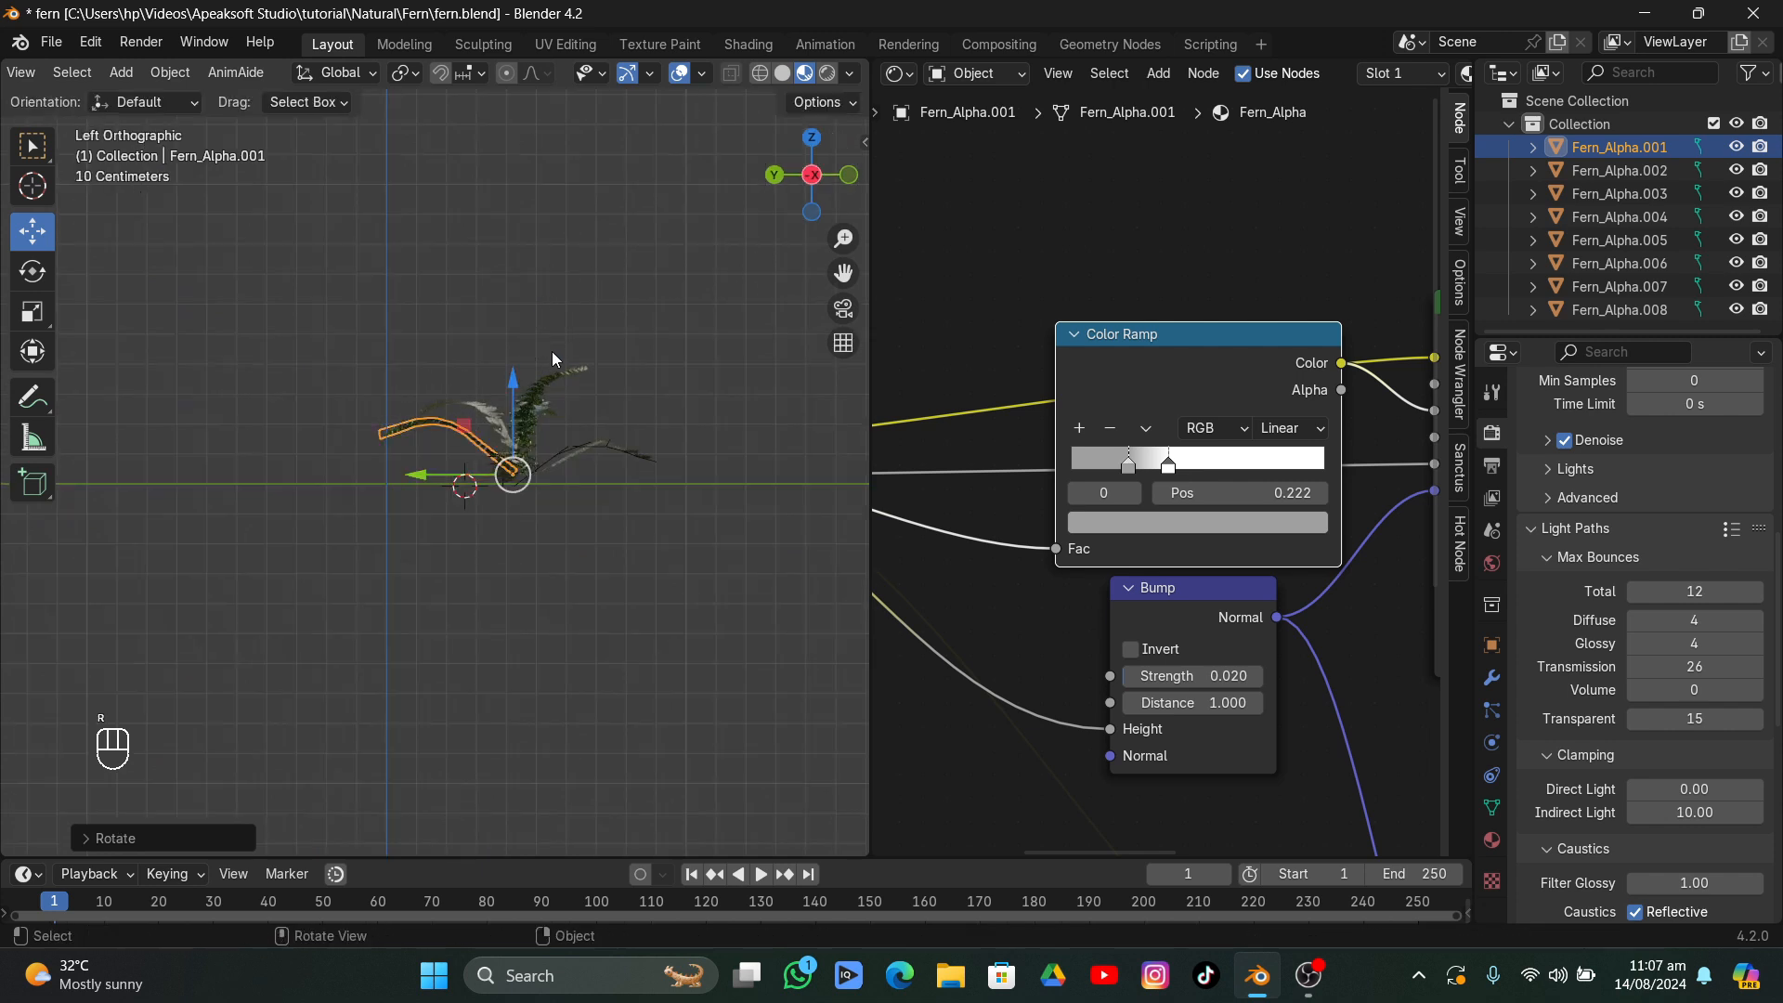
- Duplicate the frond Fern_Alpha.007 in top view, rotate the copy about 156° to the opposite side and tilt it slightly outward
{"action": "middle_click_drag", "start_coordinate": [577, 382], "coordinate": [548, 497]}
{"action": "left_click", "coordinate": [618, 649]}
{"action": "left_click", "coordinate": [814, 143]}
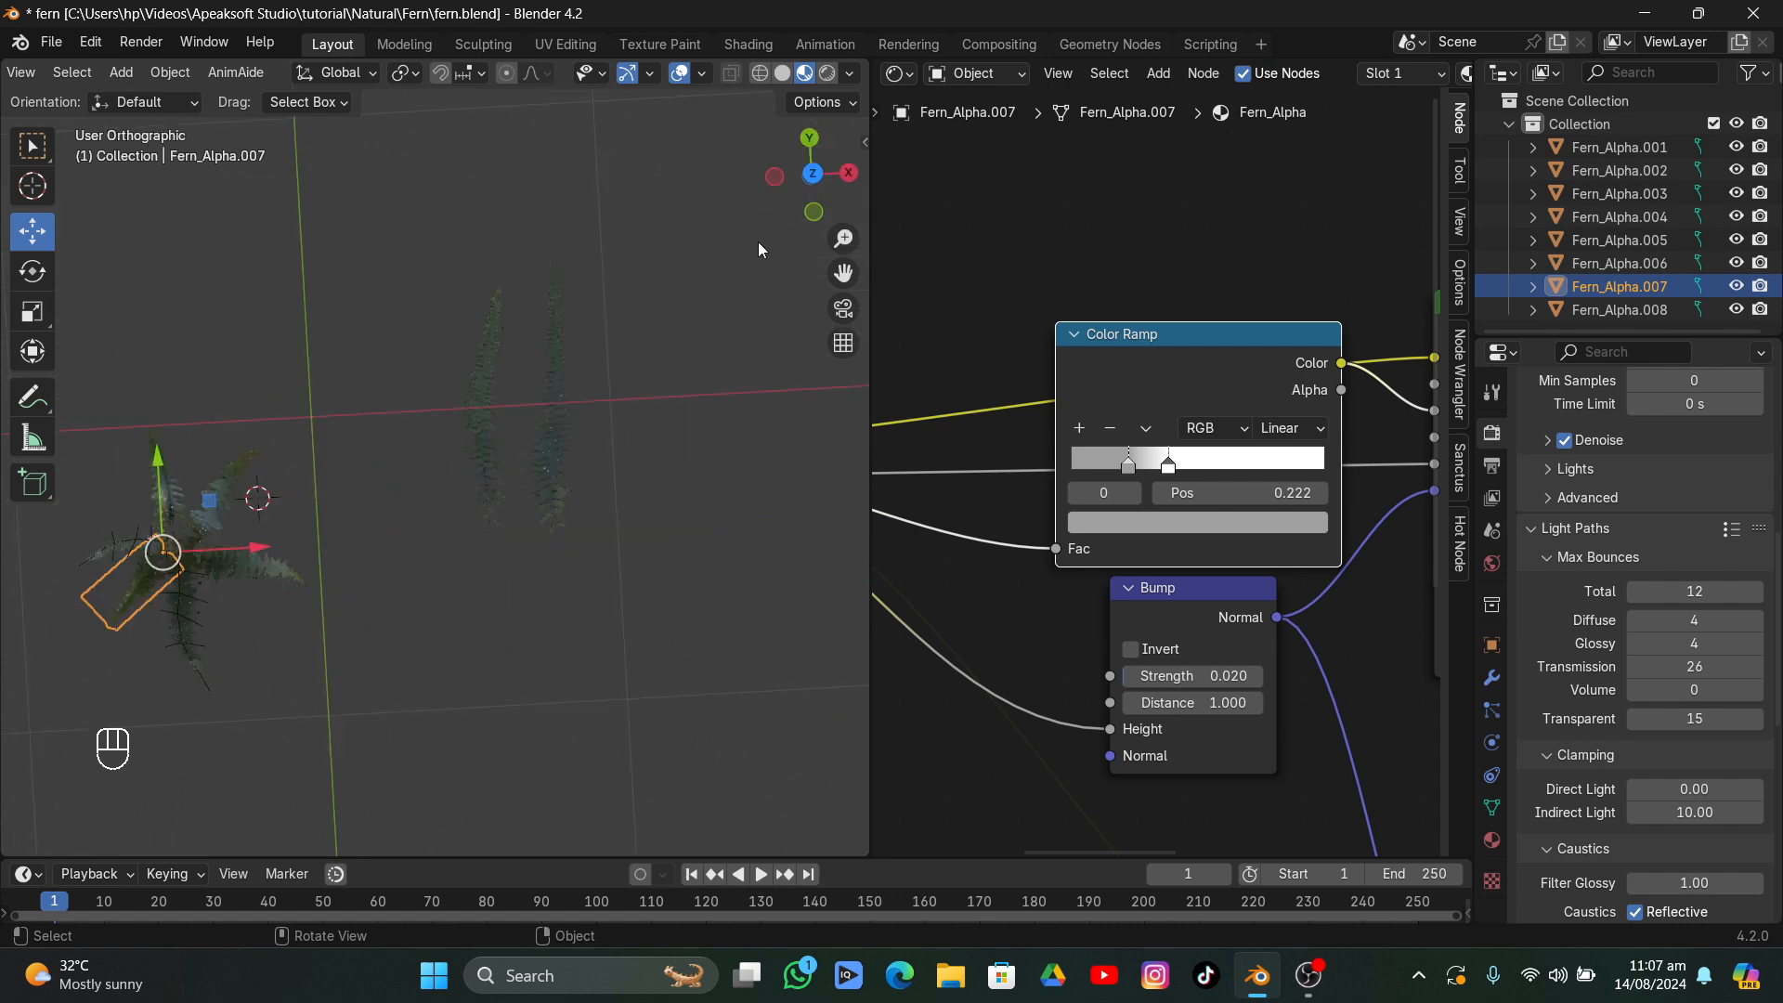
{"action": "key", "text": "shift+d"}
{"action": "key", "text": "r"}
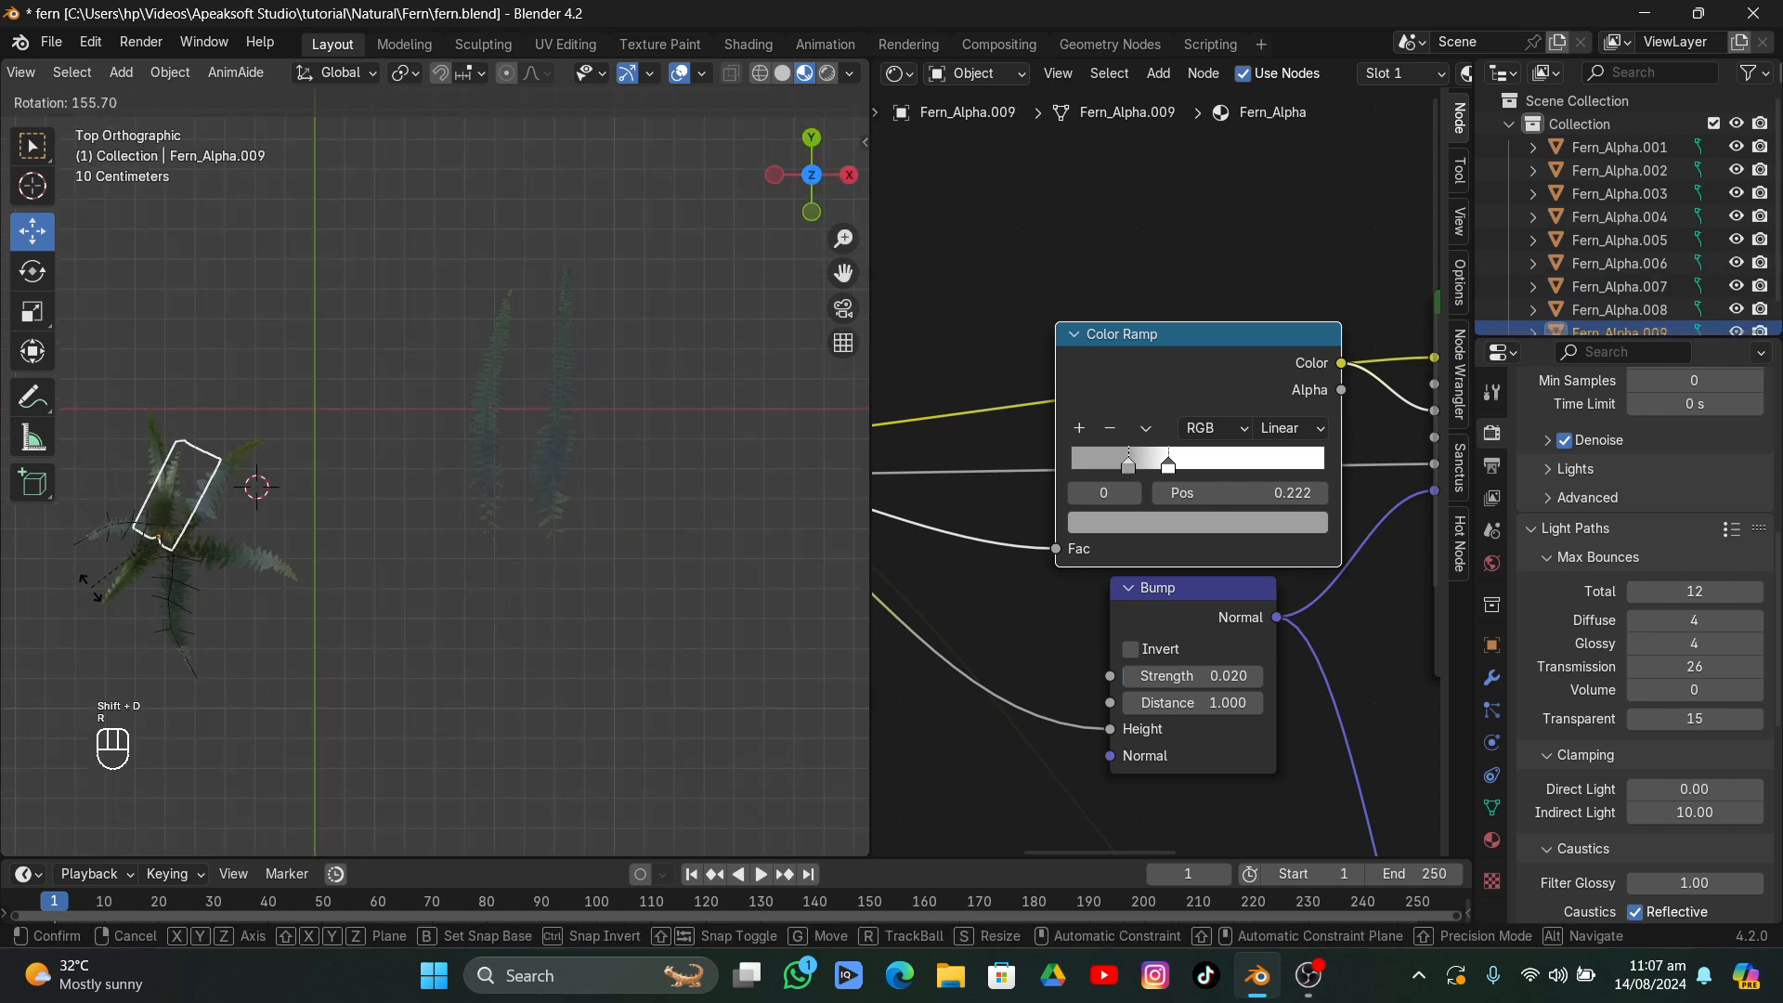
{"action": "left_click", "coordinate": [90, 587]}
{"action": "middle_click_drag", "start_coordinate": [90, 587], "coordinate": [436, 327]}
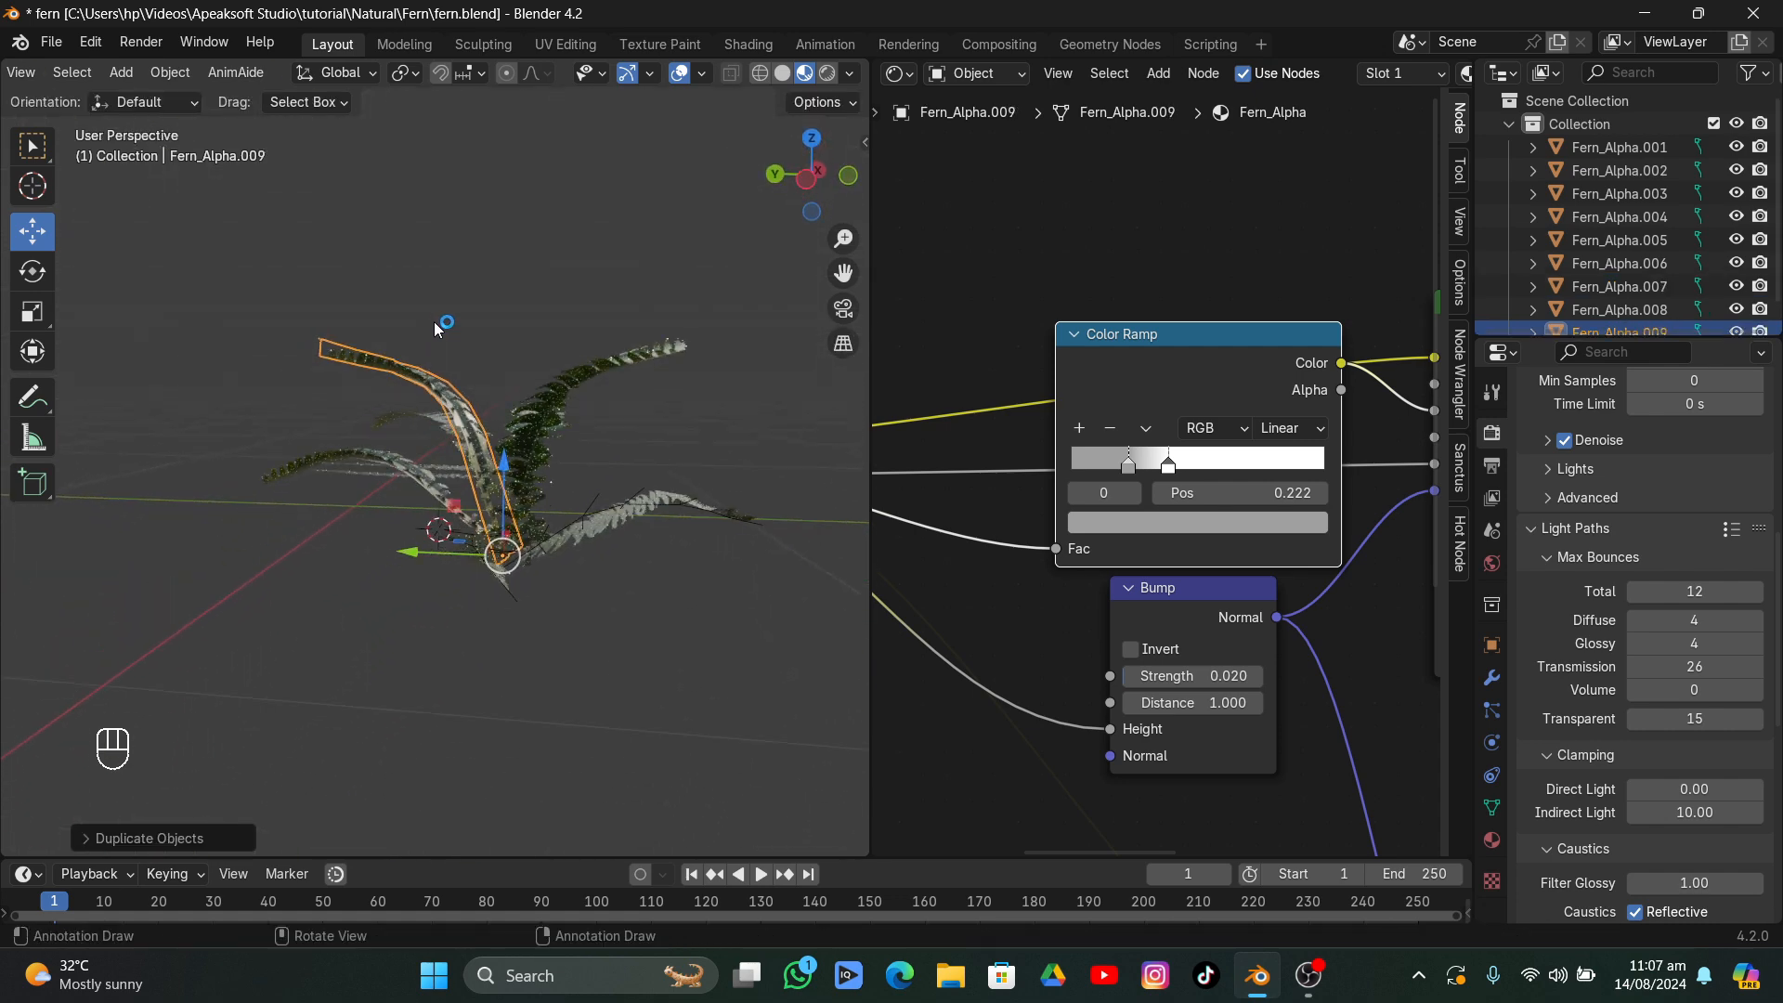
{"action": "key", "text": "r"}
{"action": "left_click", "coordinate": [676, 273]}
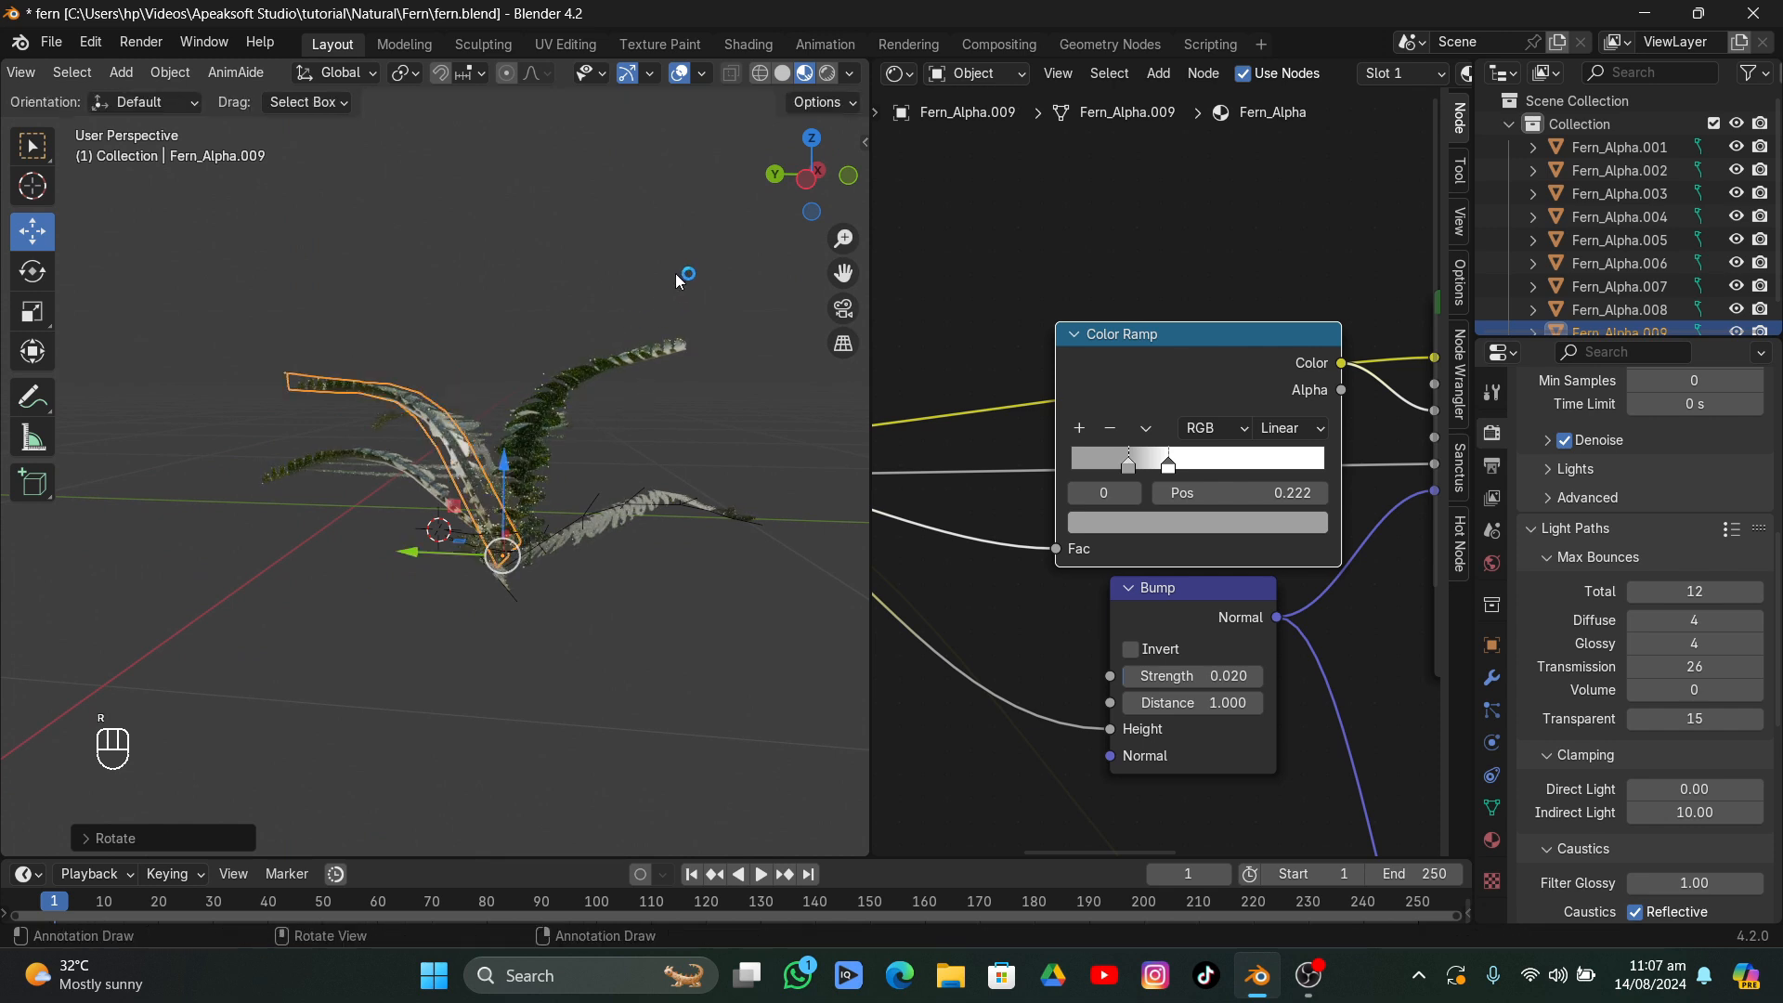
- Select the frond Fern_Alpha.008 and adjust its position in a side view
{"action": "middle_click_drag", "start_coordinate": [676, 273], "coordinate": [654, 208]}
{"action": "left_click", "coordinate": [421, 531]}
{"action": "middle_click_drag", "start_coordinate": [421, 531], "coordinate": [706, 330]}
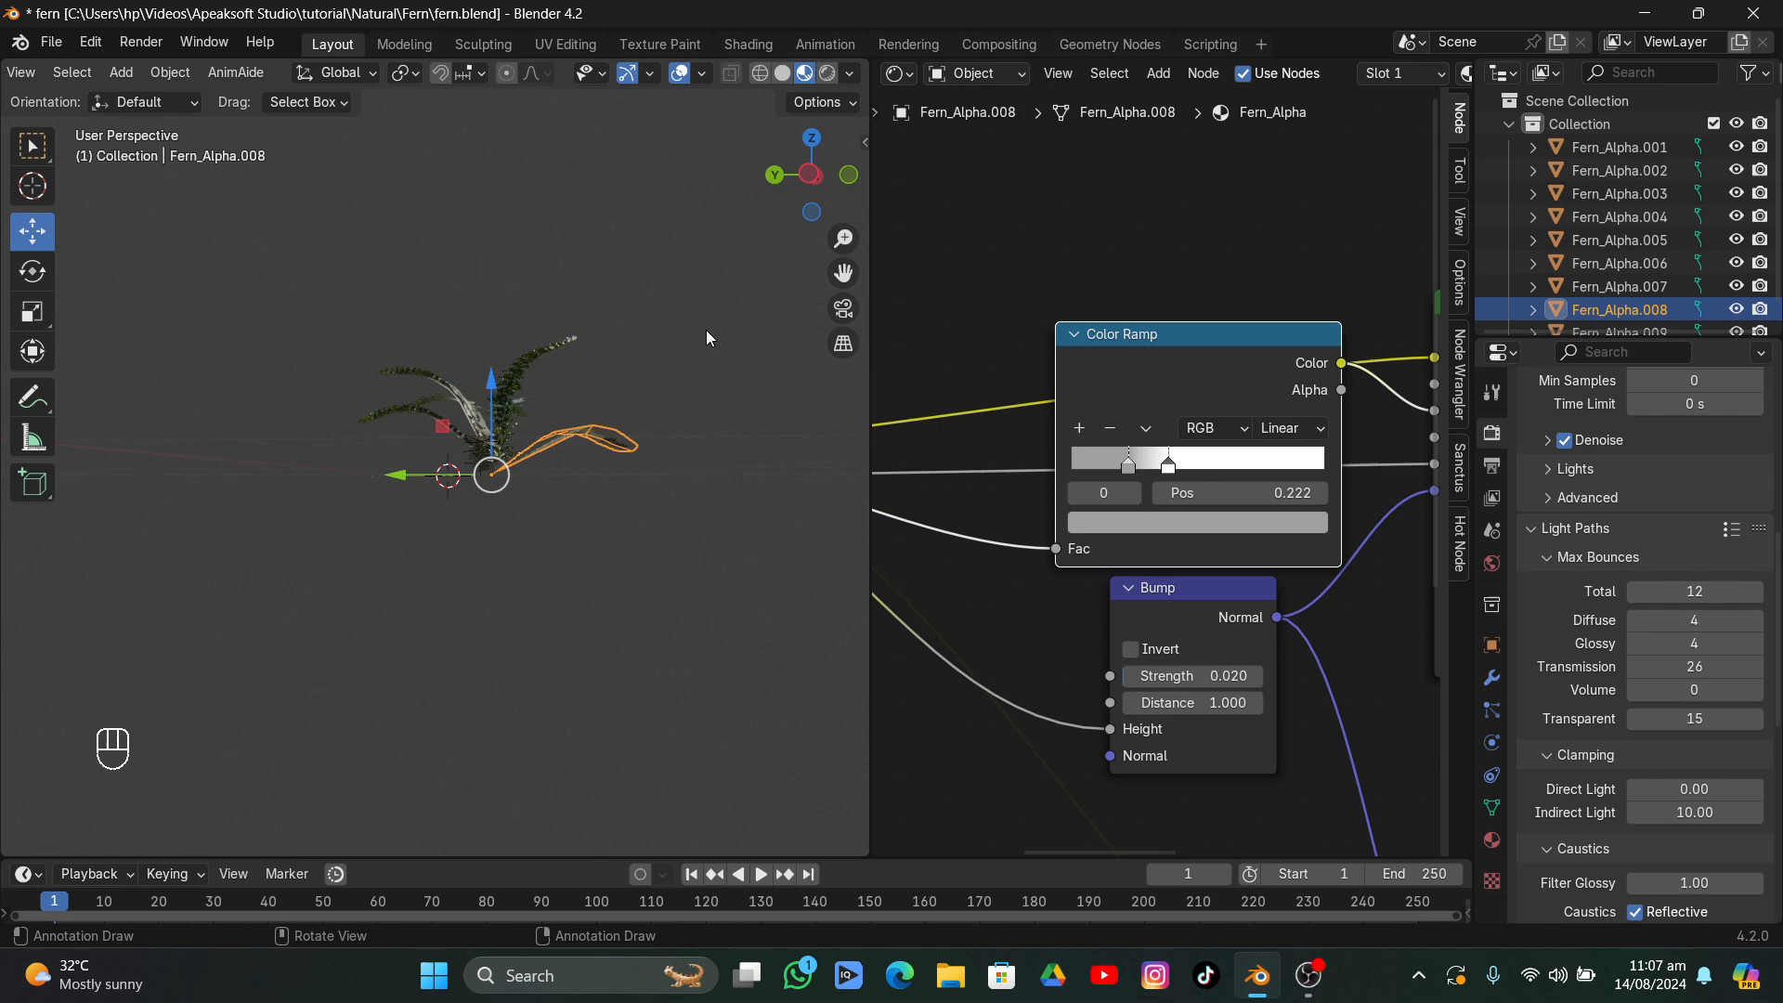
{"action": "left_click", "coordinate": [817, 174]}
{"action": "key", "text": "g"}
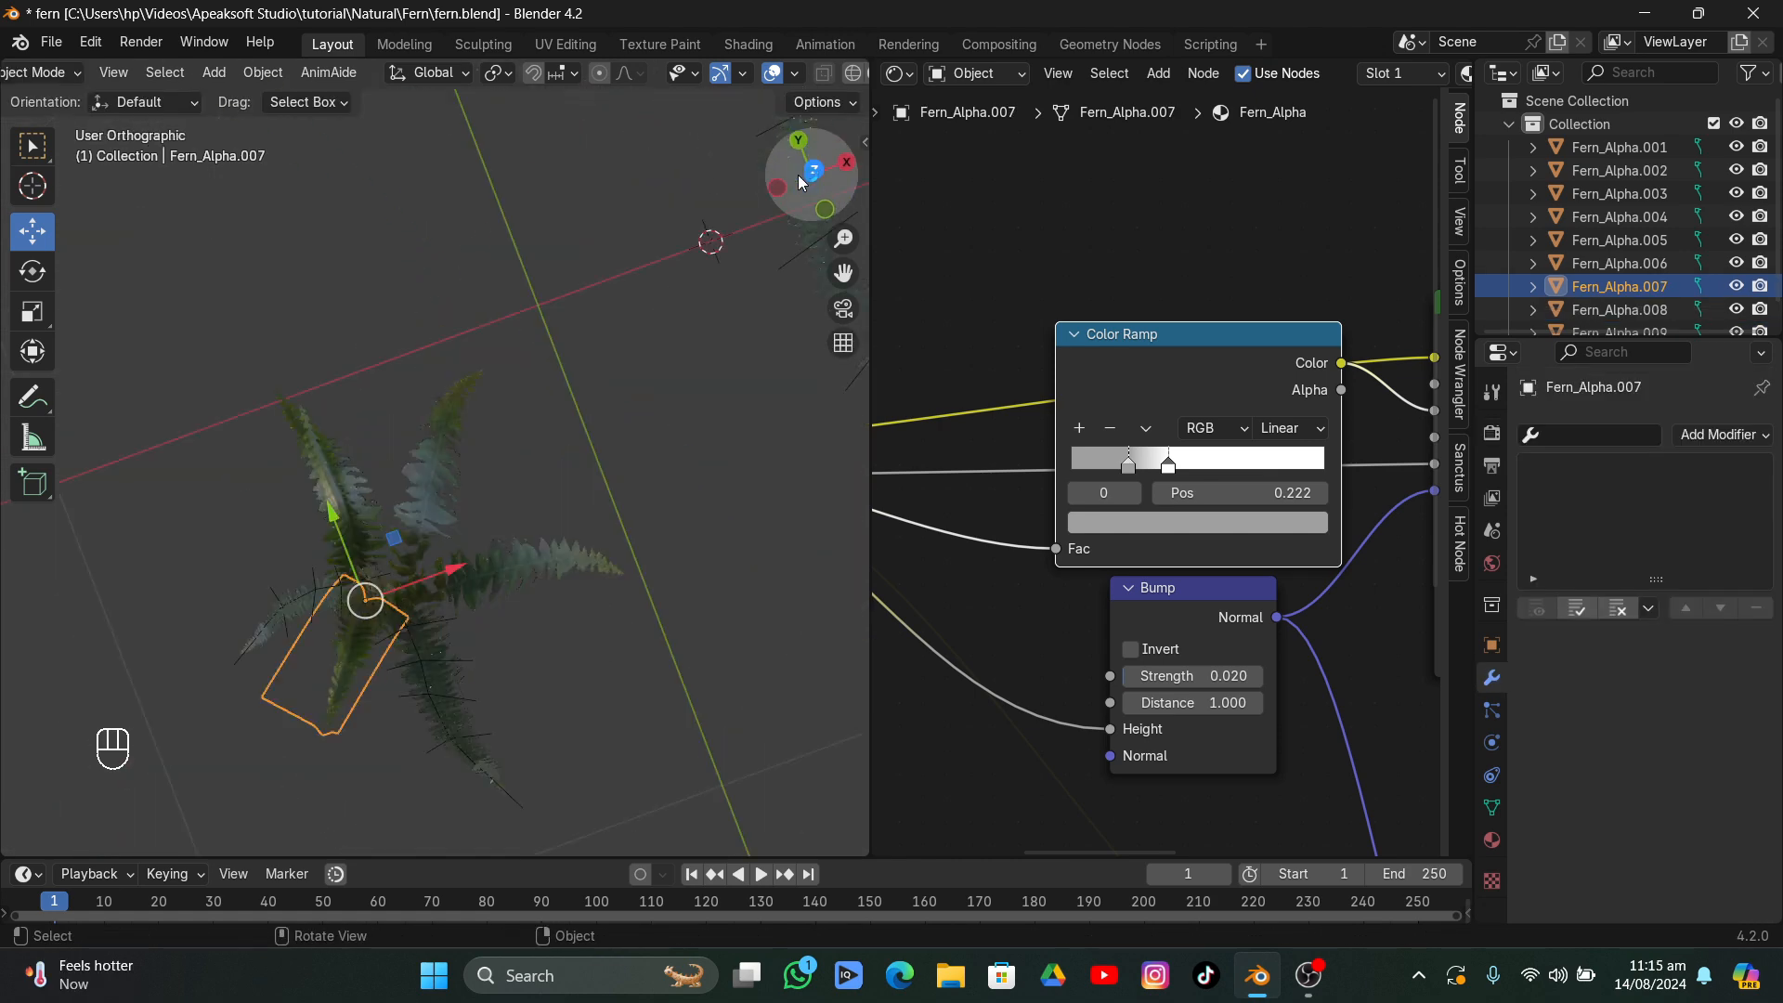
- In top view, duplicate the frond Fern_Alpha.007, rotate the copy into the gap between two neighbouring fronds and scale it down
{"action": "left_click", "coordinate": [811, 175]}
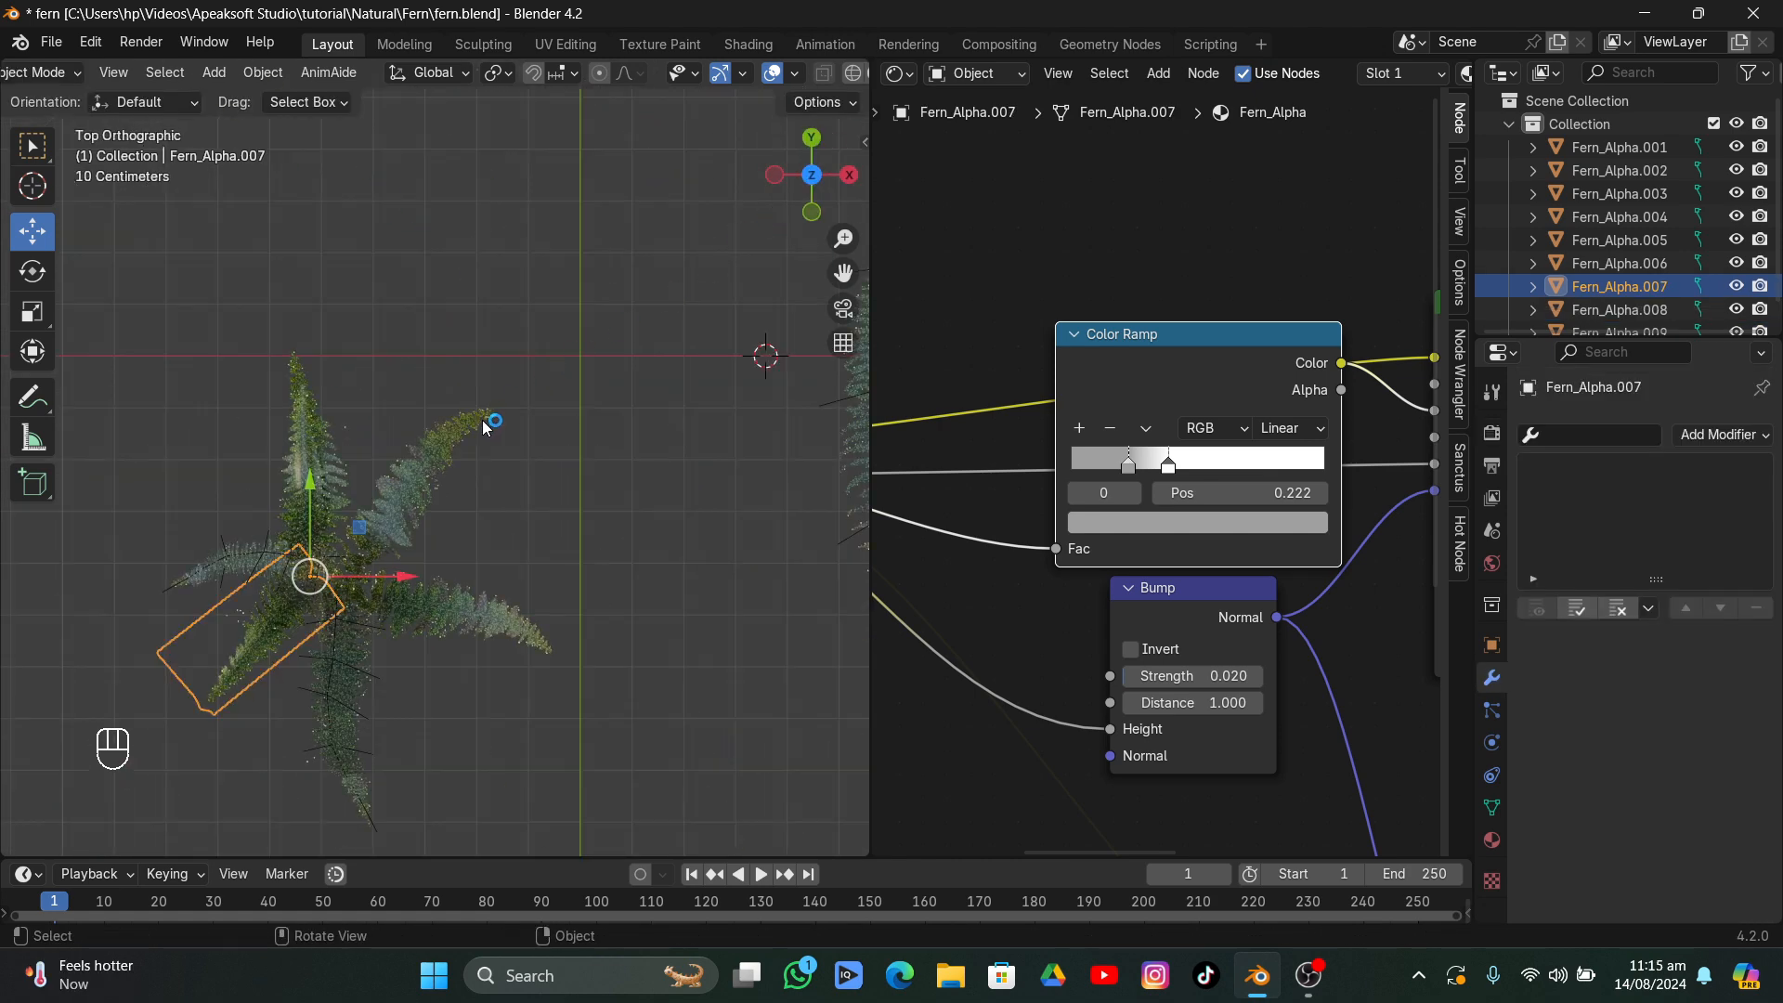
{"action": "key", "text": "shift+d"}
{"action": "left_click", "coordinate": [483, 419]}
{"action": "key", "text": "r"}
{"action": "left_click", "coordinate": [497, 436]}
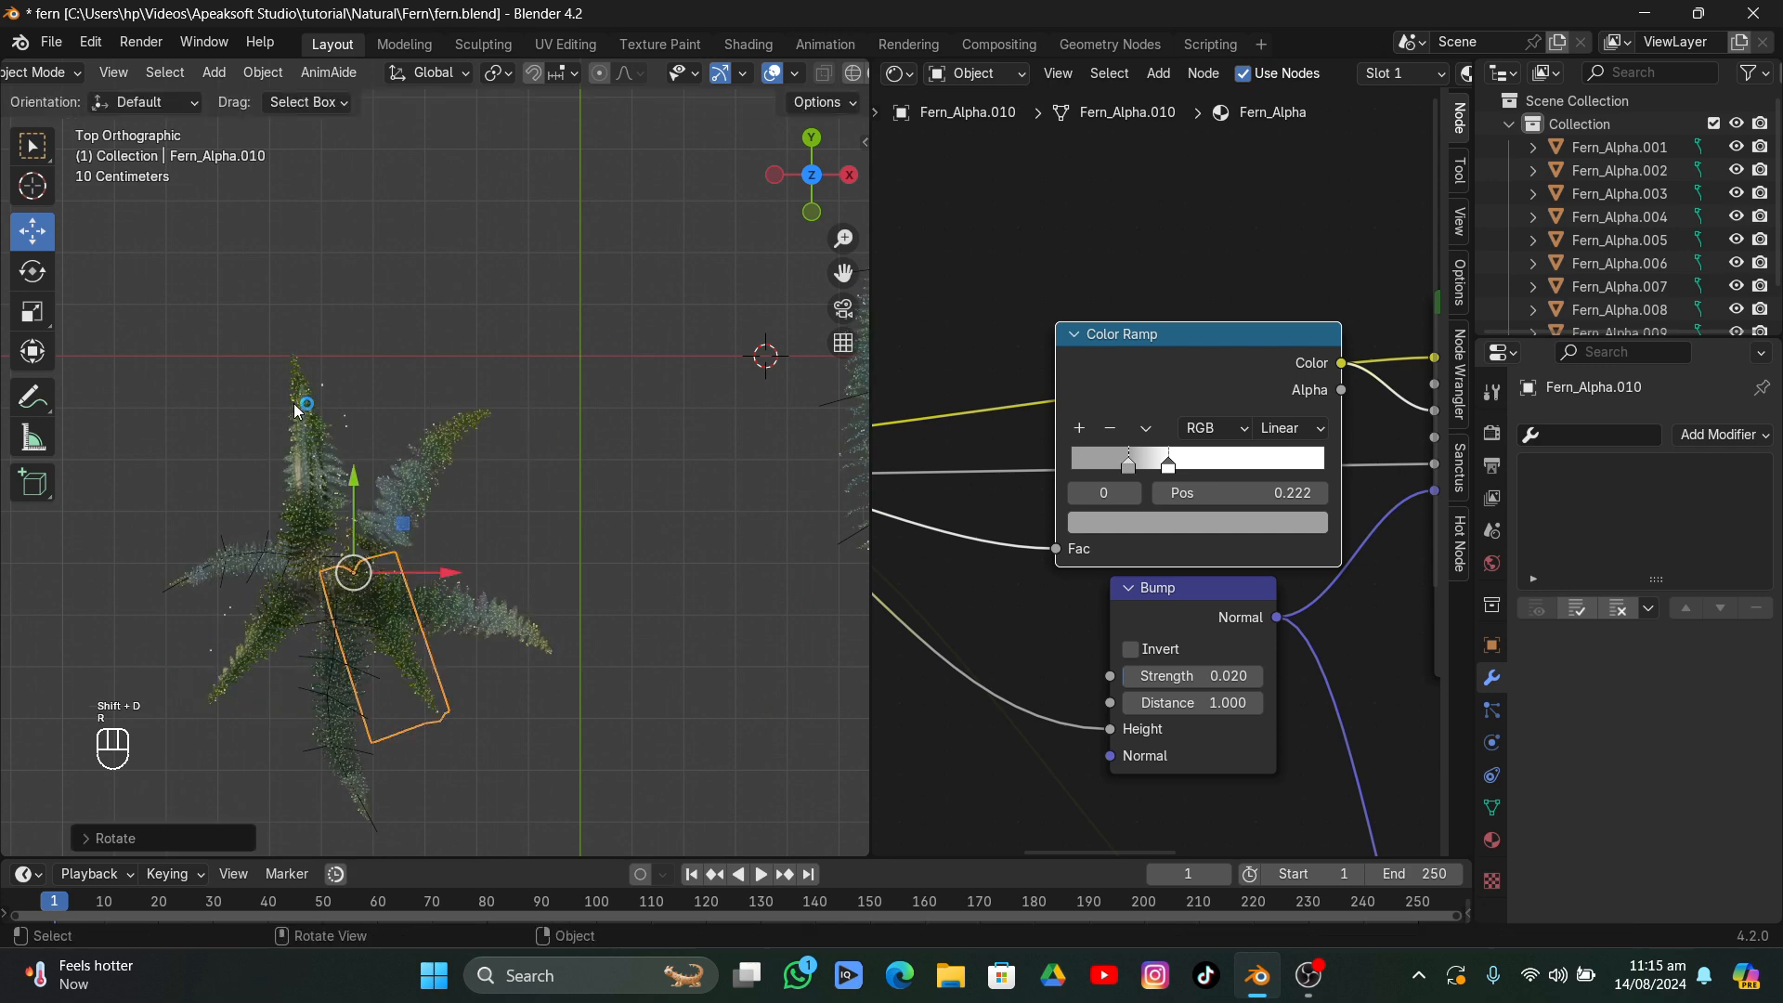
{"action": "key", "text": "s"}
{"action": "left_click", "coordinate": [506, 457]}
- Duplicate the reduced frond, rotate the copy to point along the positive X axis and scale it up by about 1.5
{"action": "key", "text": "shift+d"}
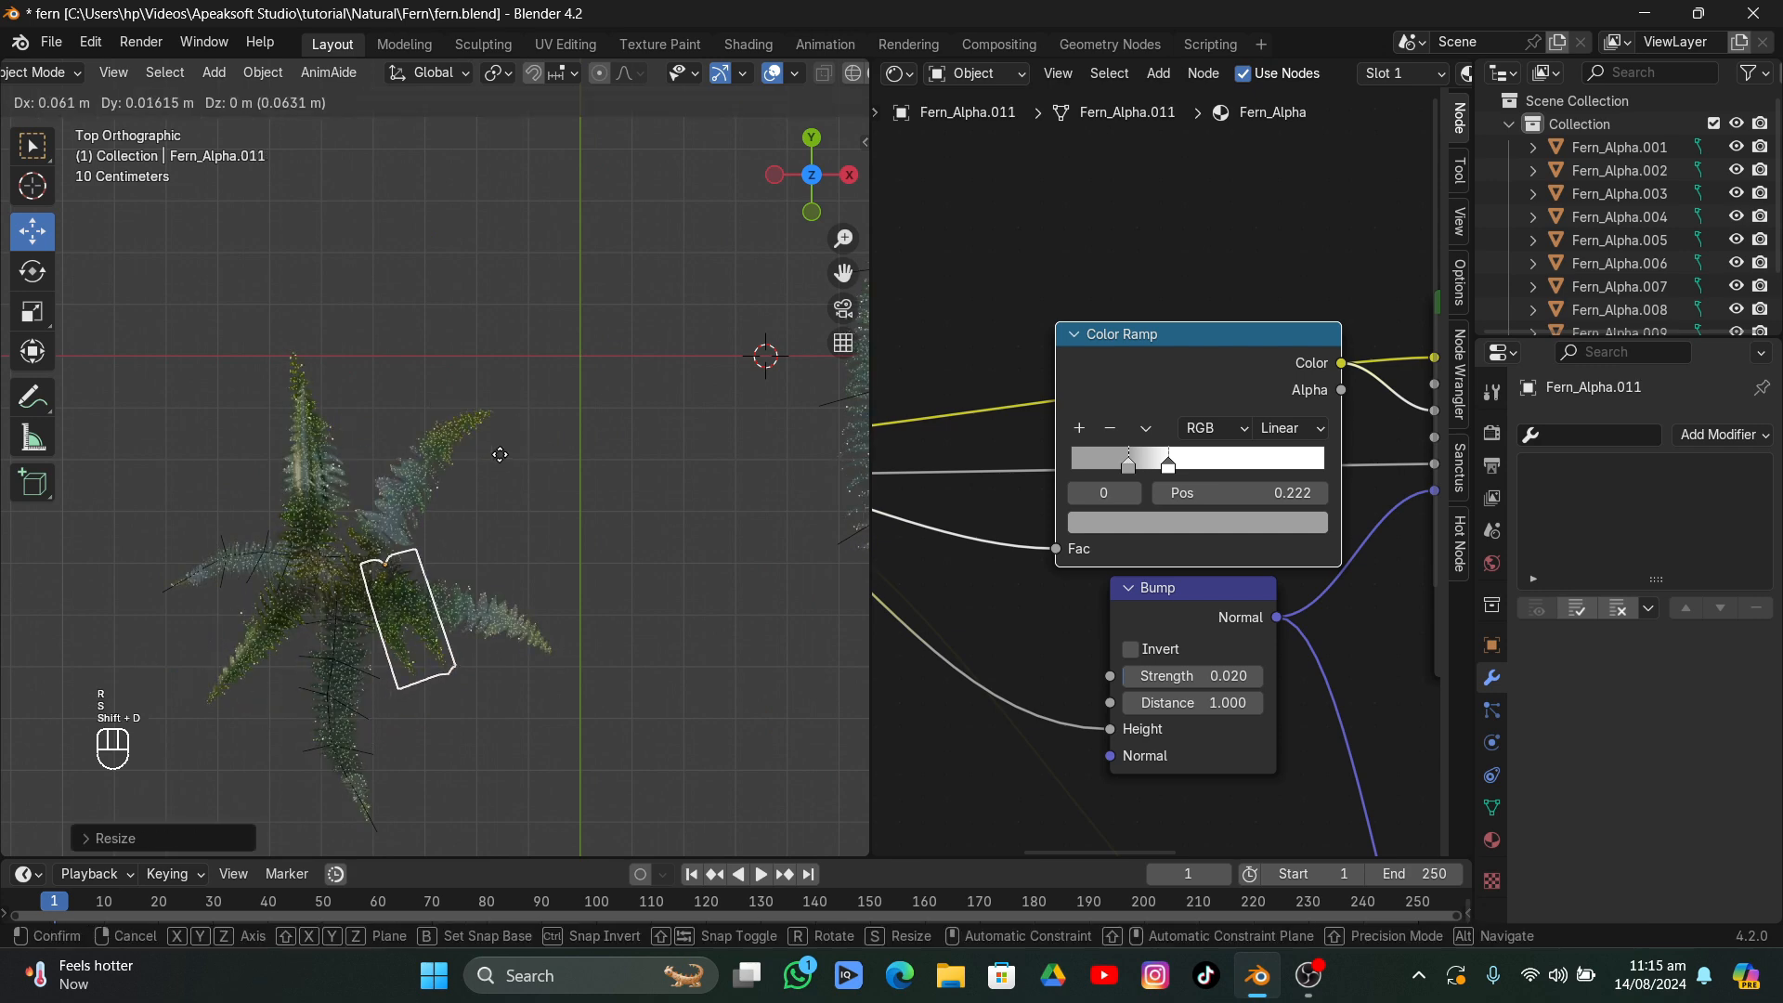
{"action": "key", "text": "r"}
{"action": "left_click", "coordinate": [410, 416]}
{"action": "key", "text": "s"}
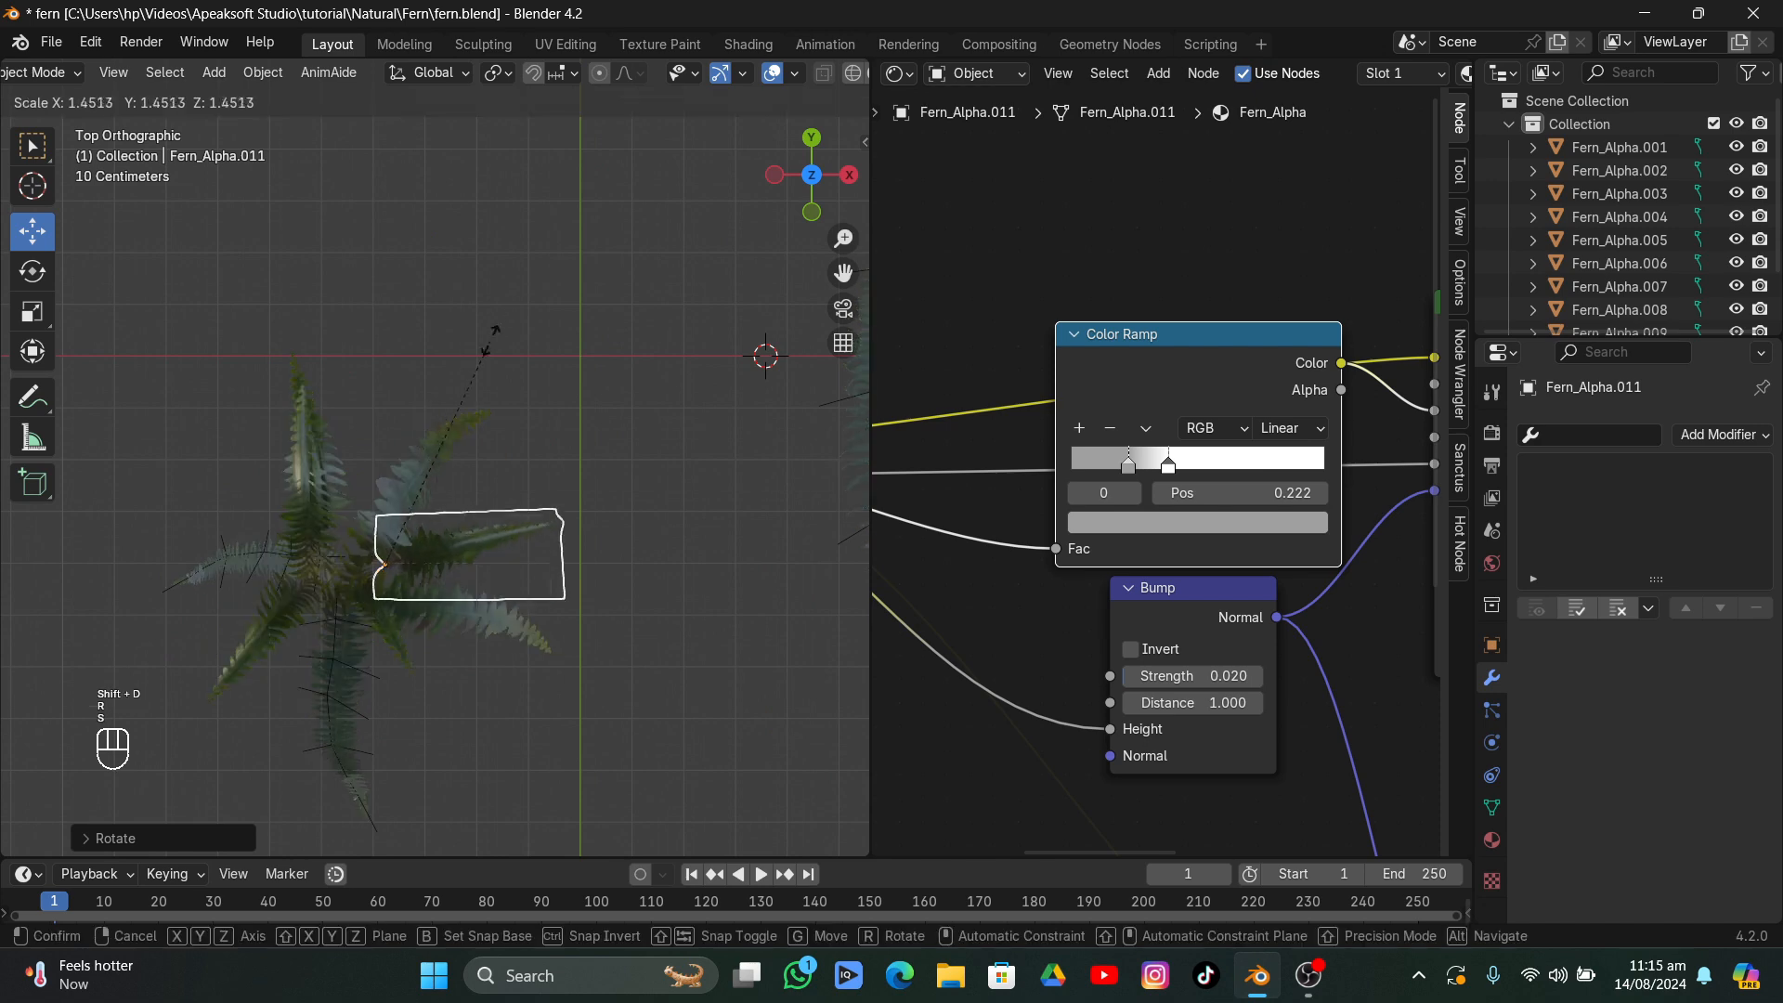
{"action": "left_click", "coordinate": [510, 318]}
- Bend the enlarged frond downward by moving its tip vertices about 0.33 m with proportional editing at a size of about 0.59 m
{"action": "key", "text": "Tab"}
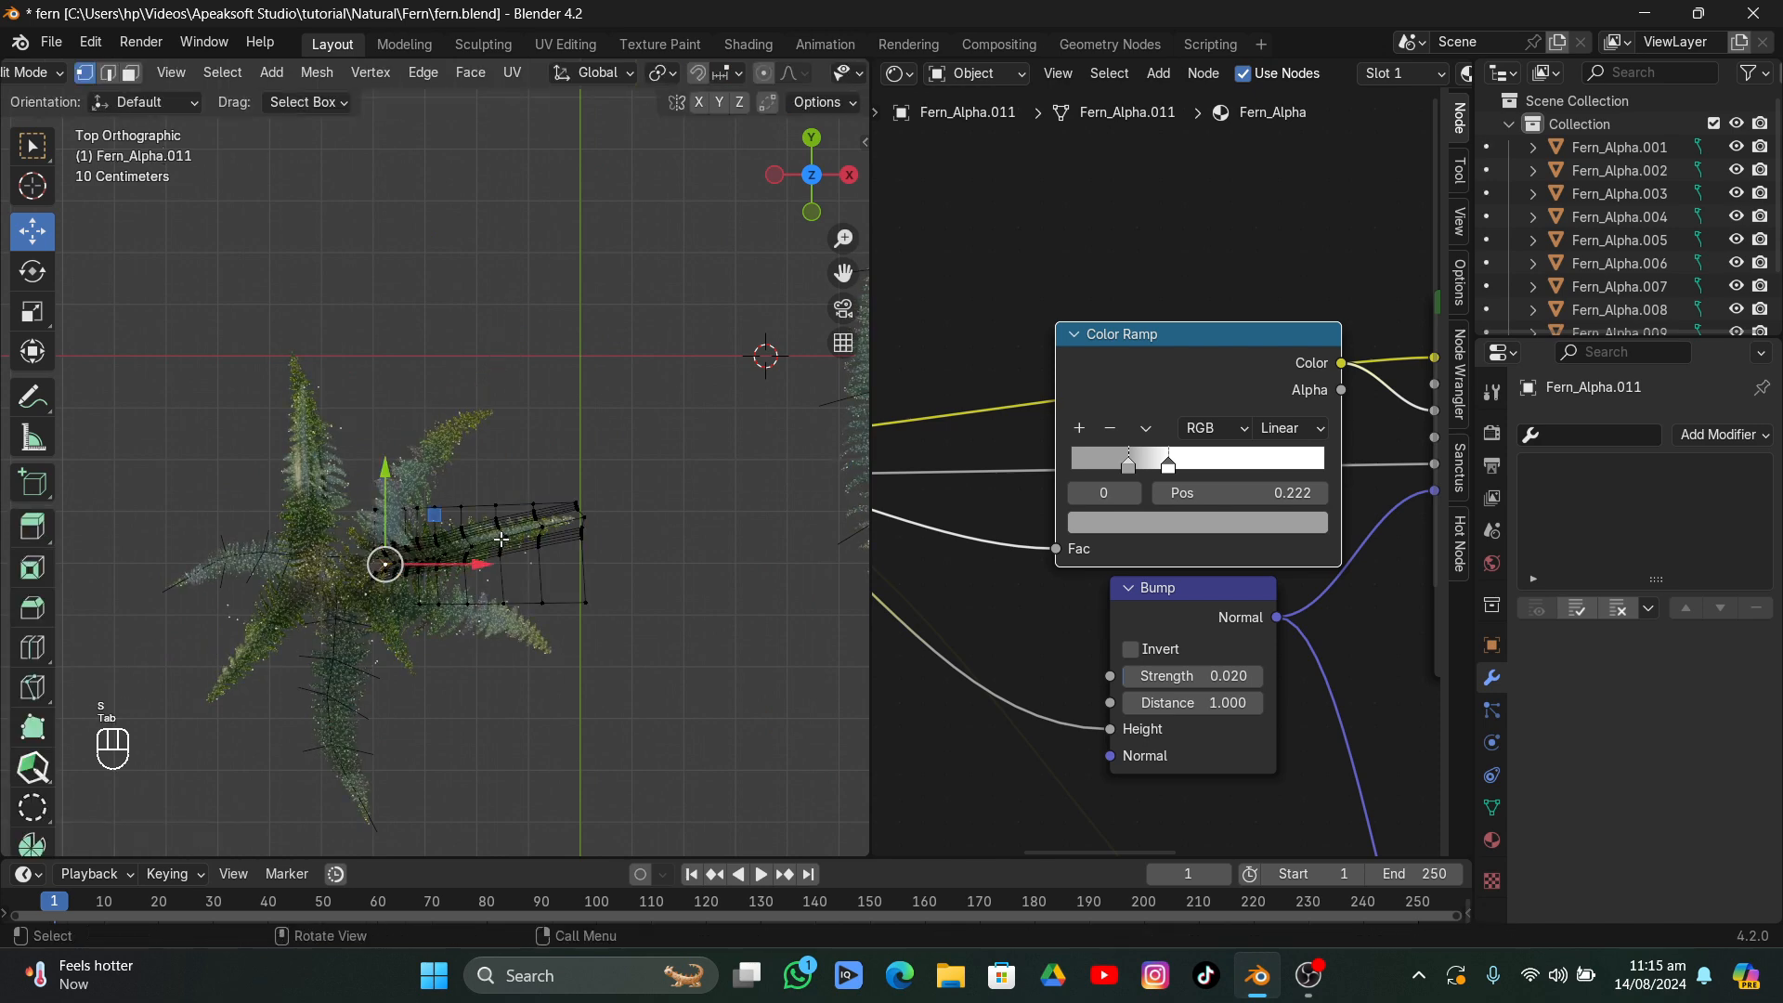
{"action": "middle_click_drag", "start_coordinate": [410, 475], "coordinate": [625, 204]}
{"action": "left_click_drag", "start_coordinate": [617, 182], "coordinate": [672, 478]}
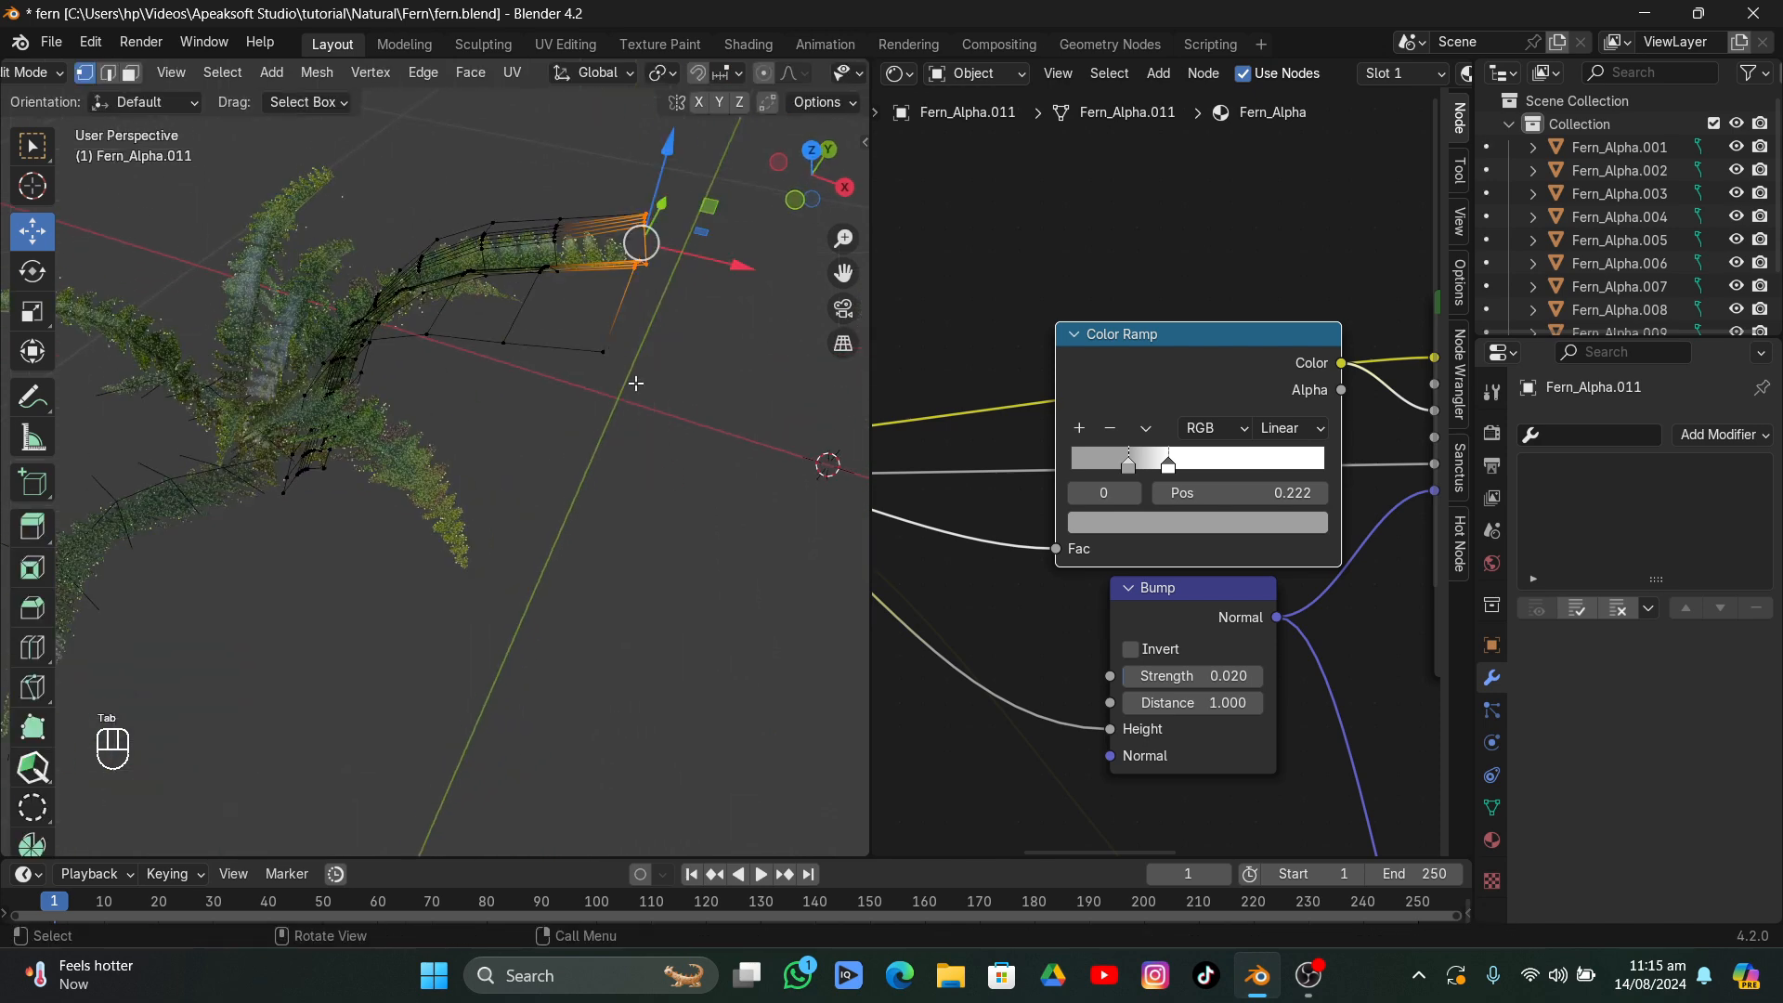
{"action": "left_click", "coordinate": [606, 353], "text": "shift"}
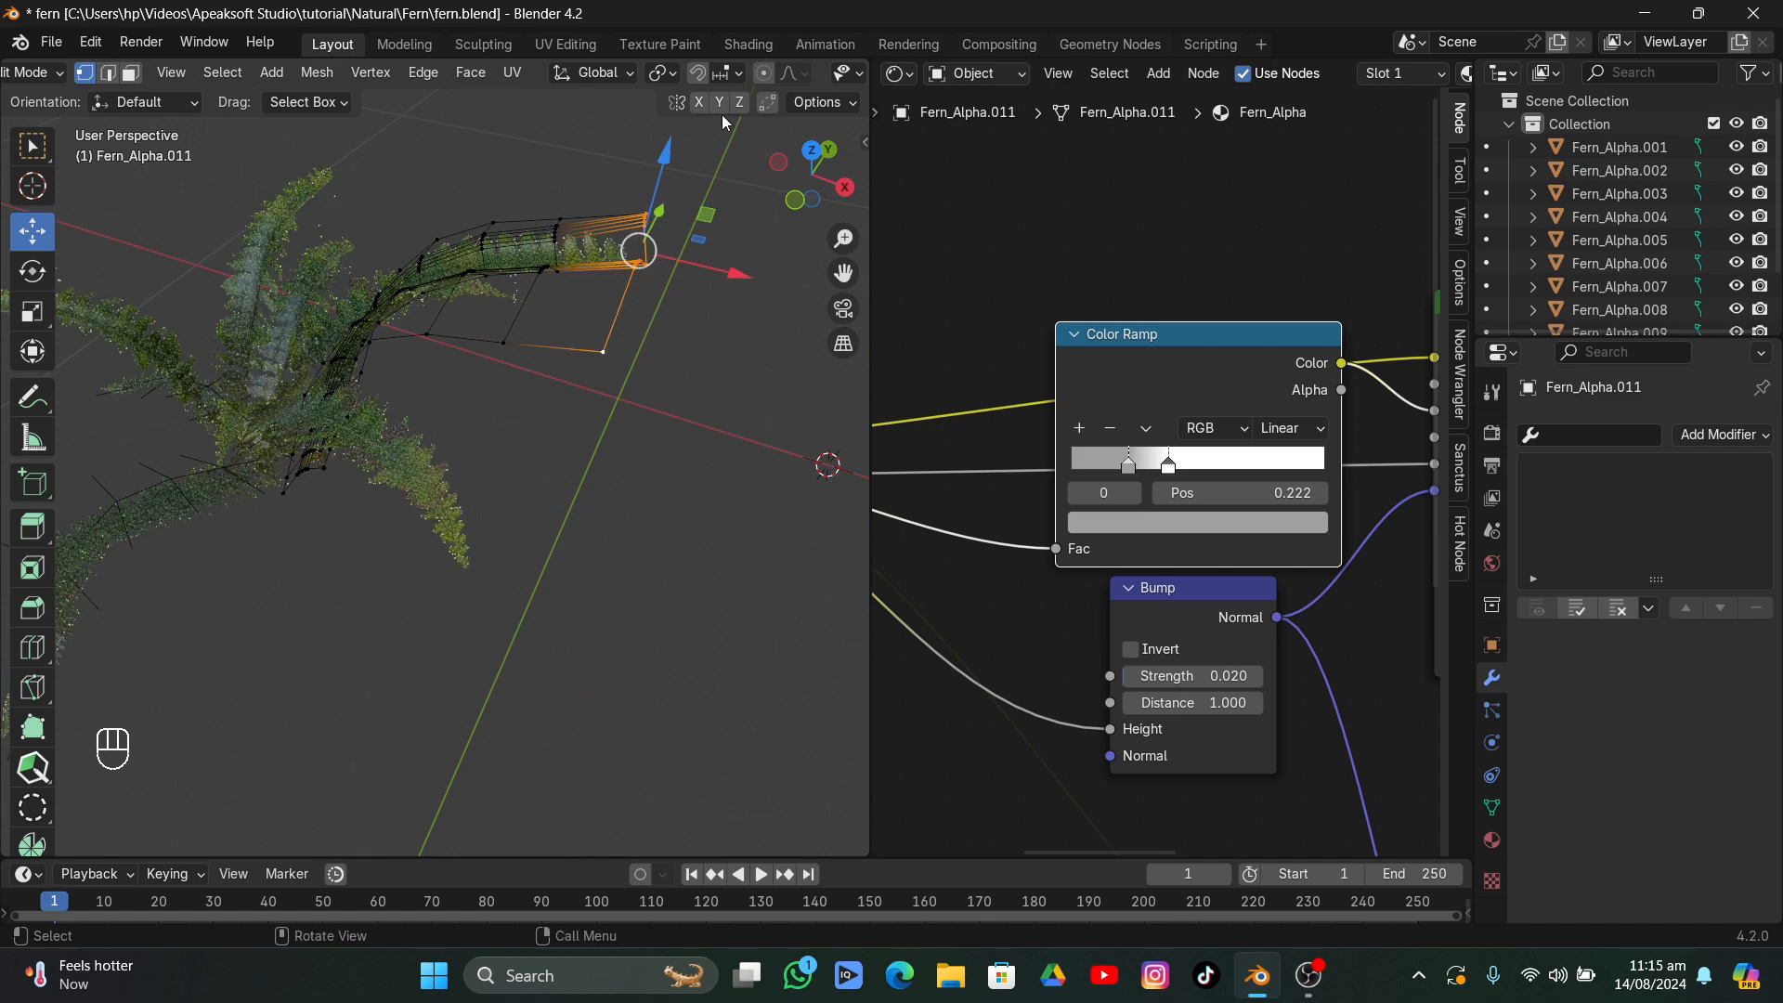
{"action": "left_click", "coordinate": [763, 74]}
{"action": "middle_click_drag", "start_coordinate": [563, 474], "coordinate": [487, 409]}
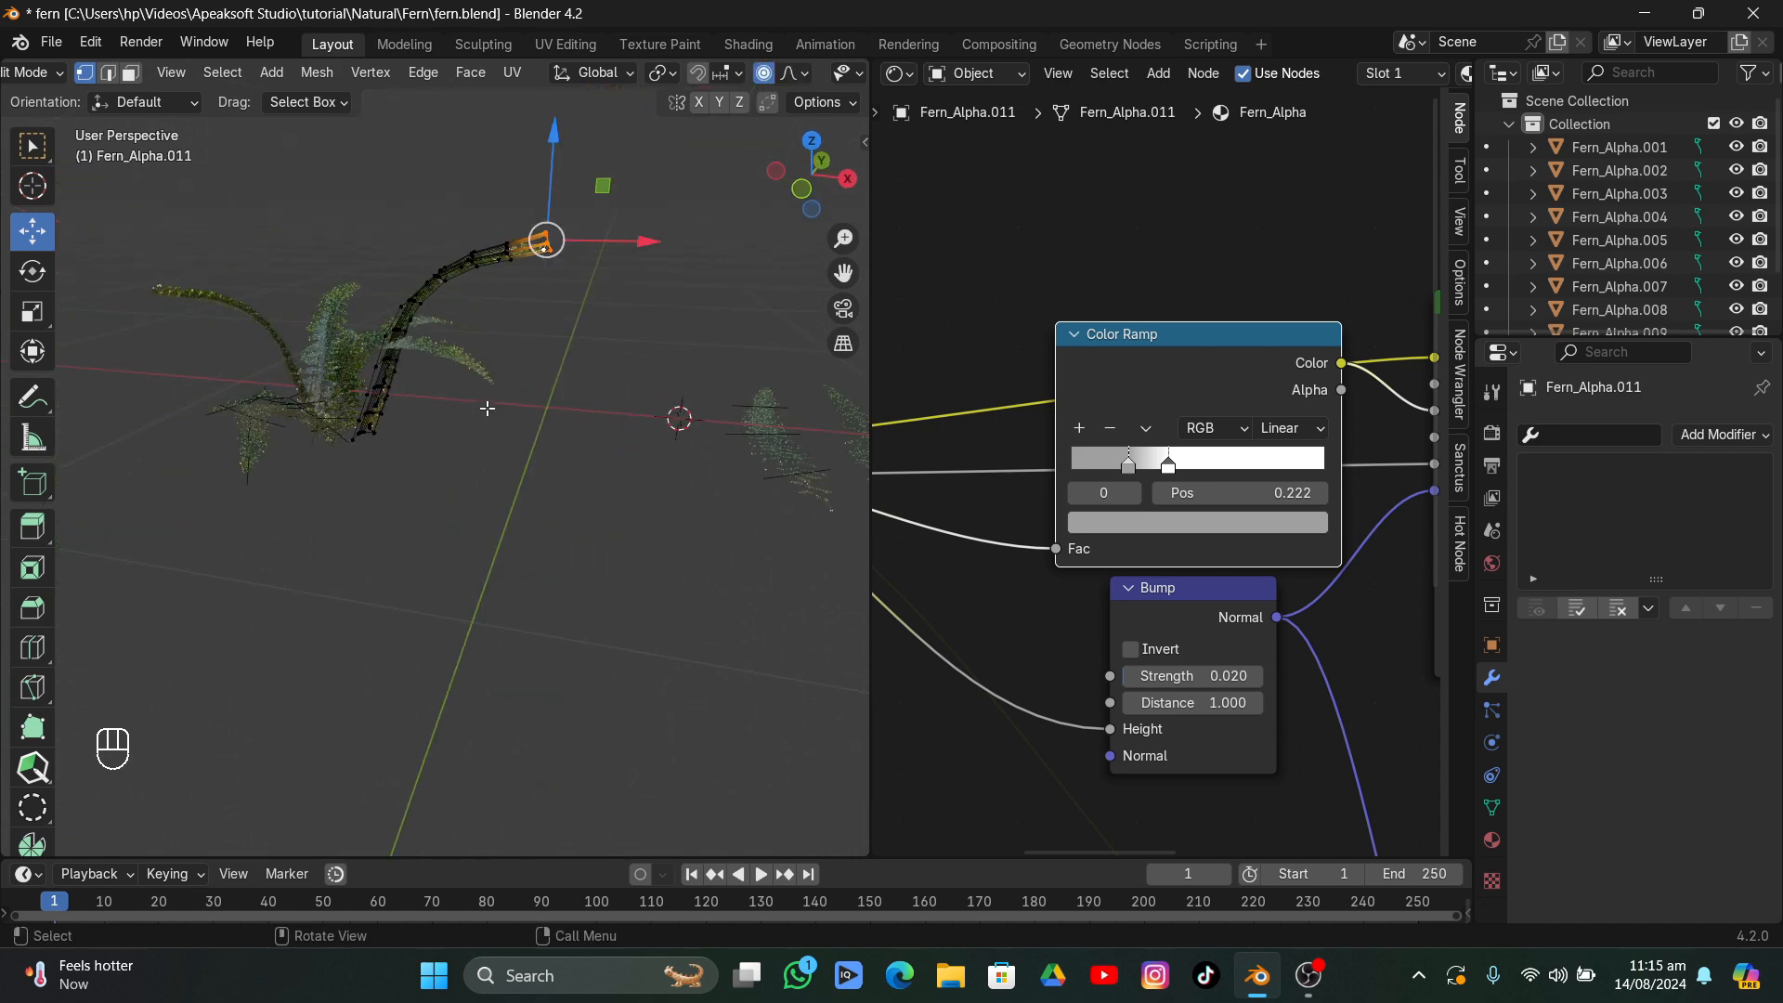
{"action": "key", "text": "g"}
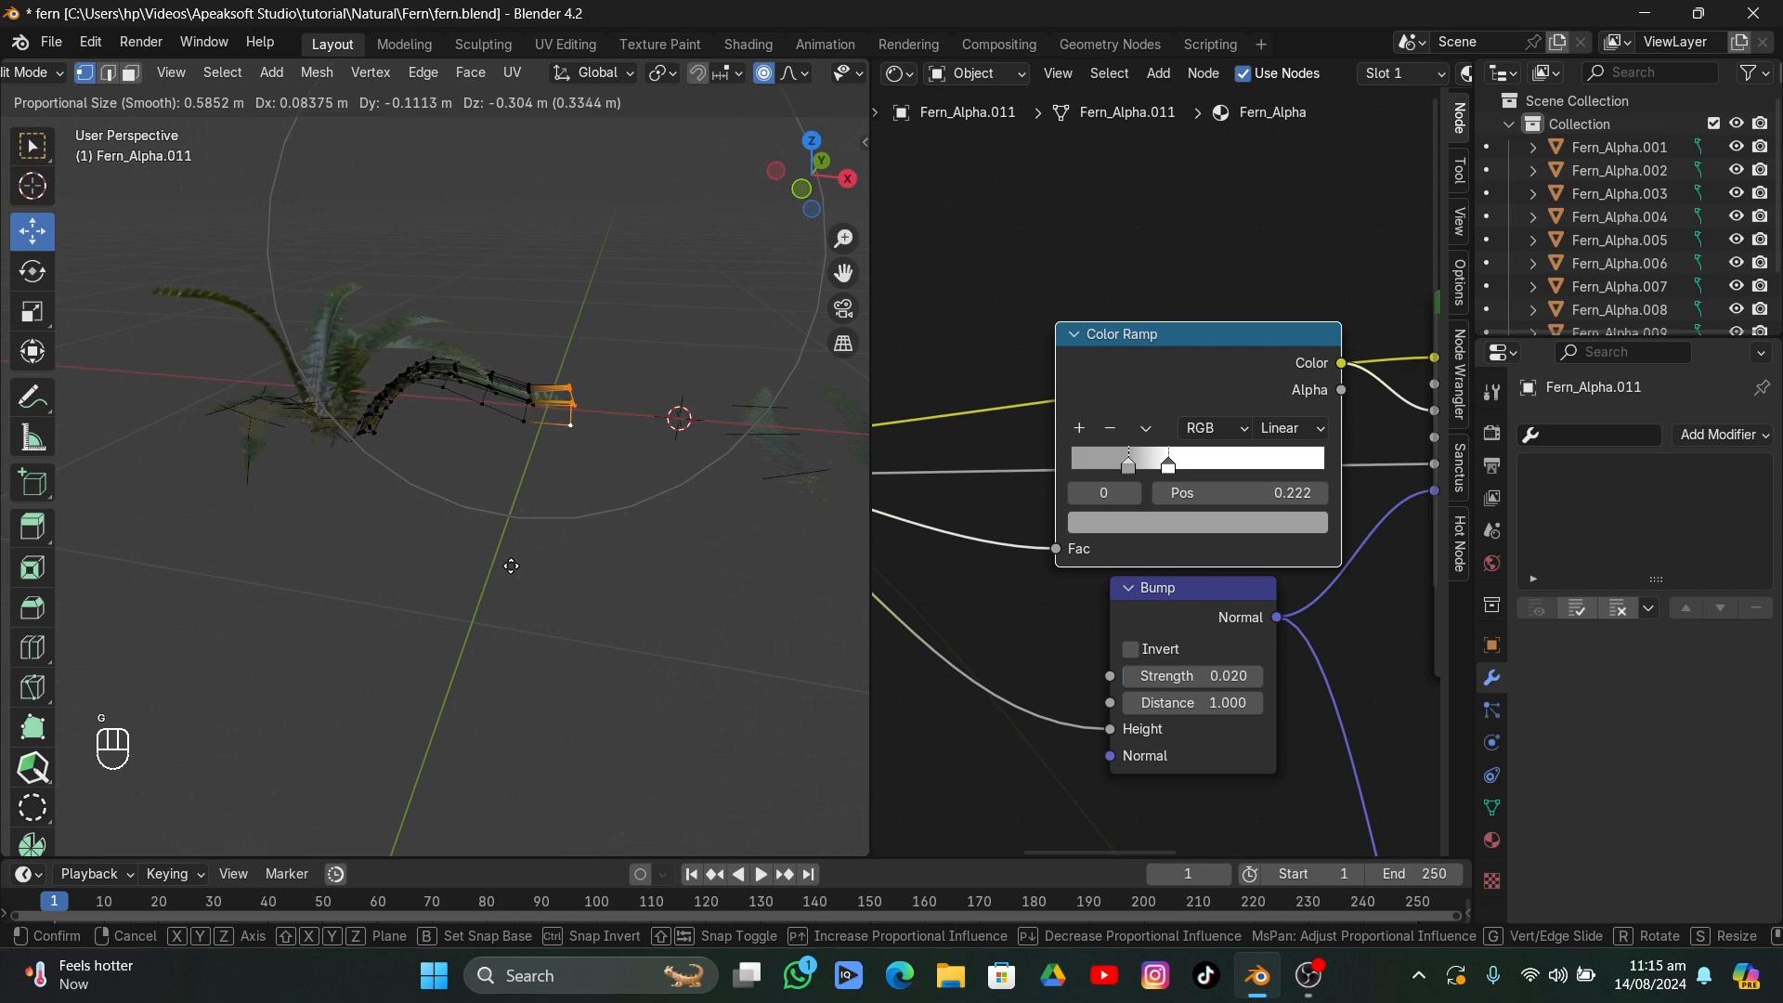
{"action": "left_click", "coordinate": [510, 565]}
{"action": "key", "text": "Tab"}
- Duplicate the frond Fern_Alpha.002 in top view, rotate the copy about a quarter turn and move its base to the plant's centre
{"action": "middle_click_drag", "start_coordinate": [527, 479], "coordinate": [394, 589]}
{"action": "left_click", "coordinate": [369, 454]}
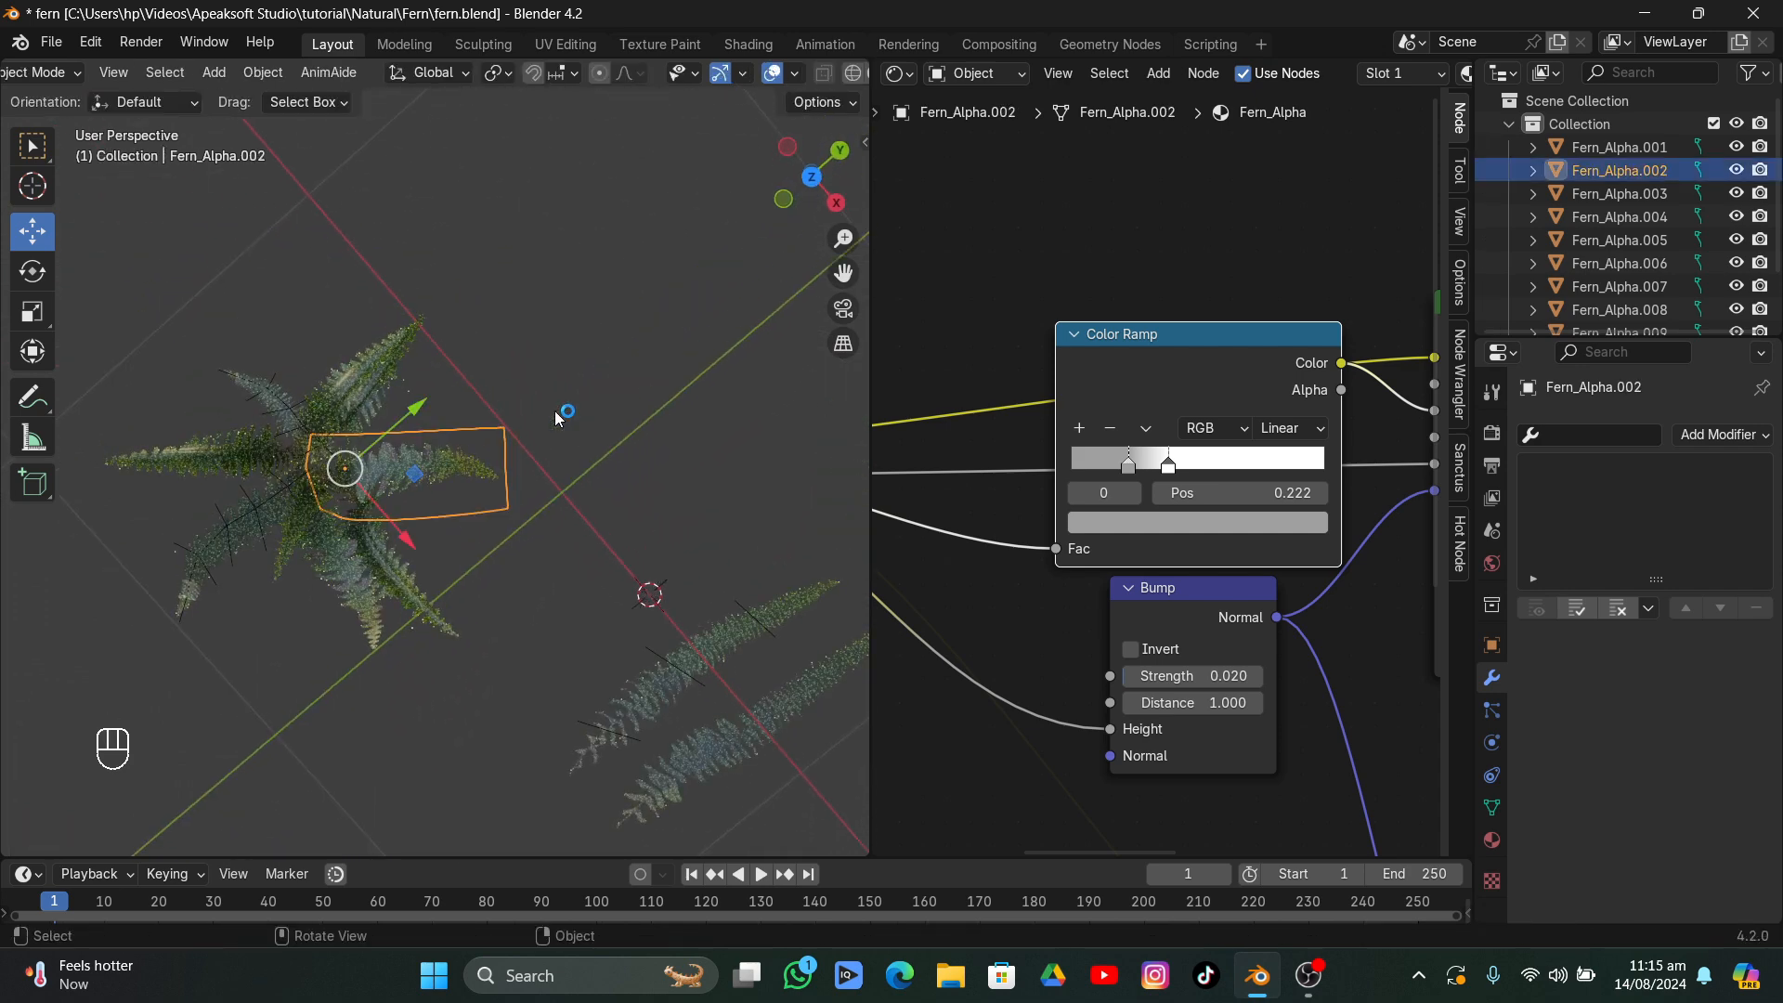
{"action": "left_click", "coordinate": [811, 178]}
{"action": "key", "text": "shift+d"}
{"action": "left_click", "coordinate": [543, 370]}
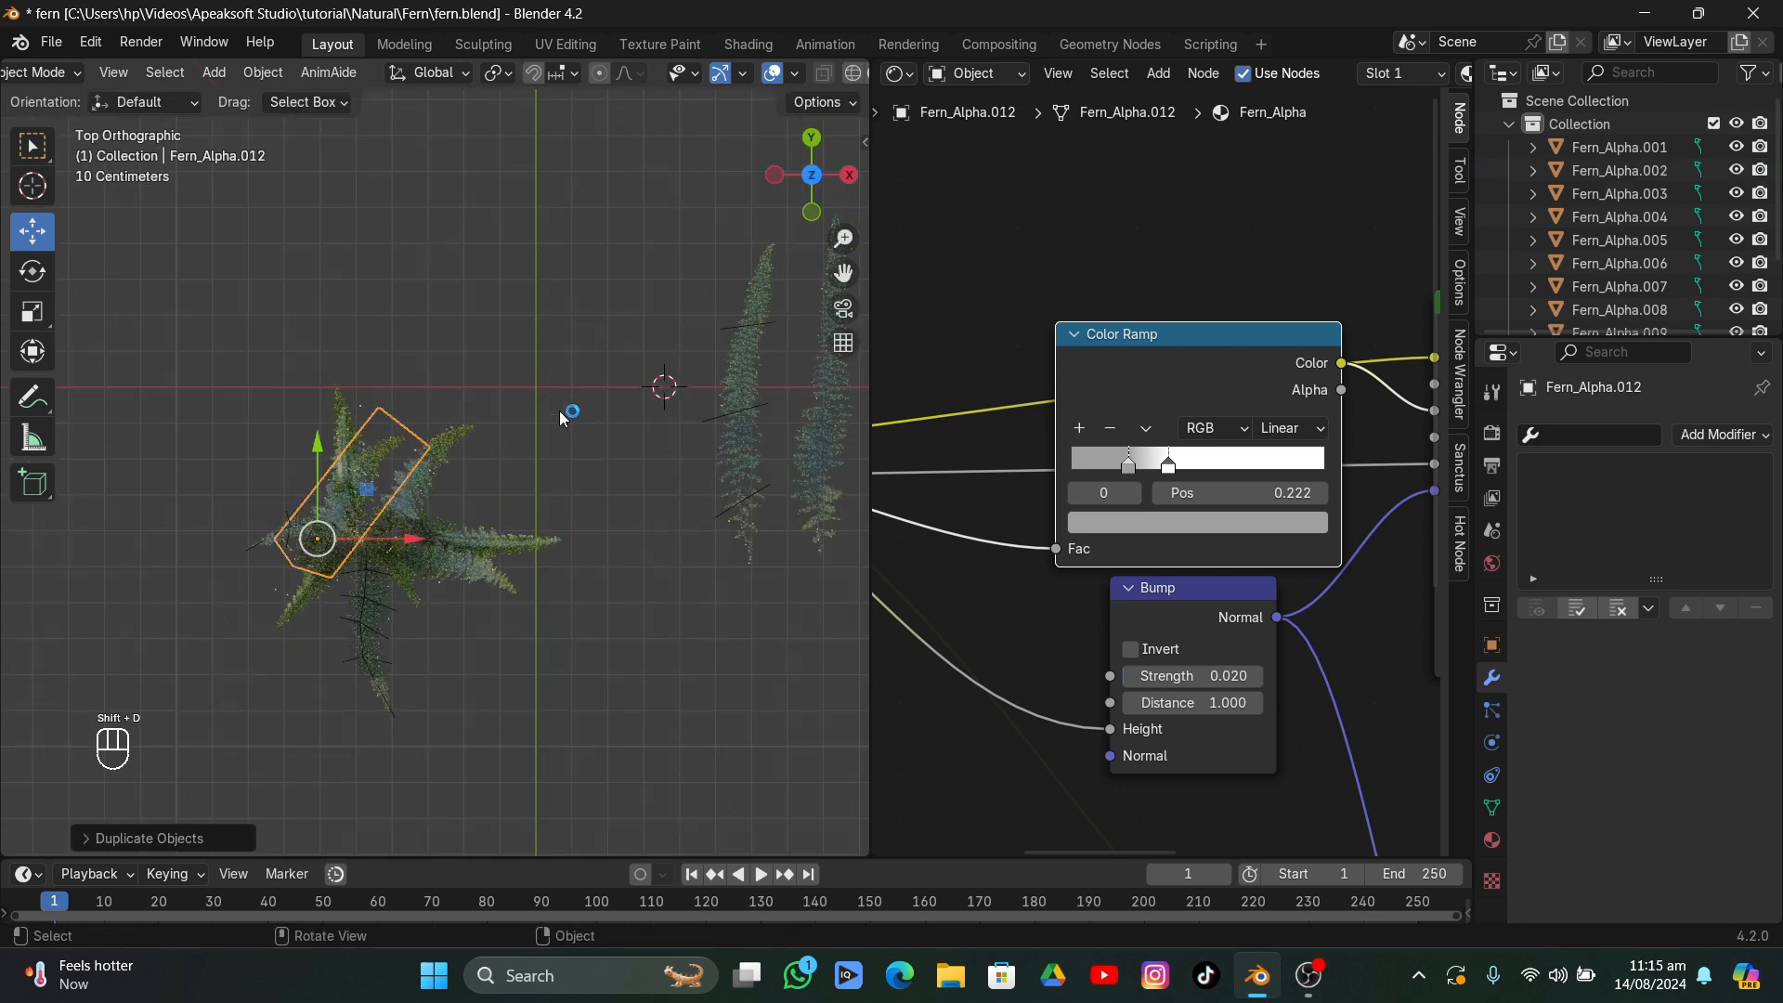
{"action": "key", "text": "r"}
{"action": "left_click", "coordinate": [265, 386]}
{"action": "key", "text": "g"}
{"action": "left_click", "coordinate": [346, 413]}
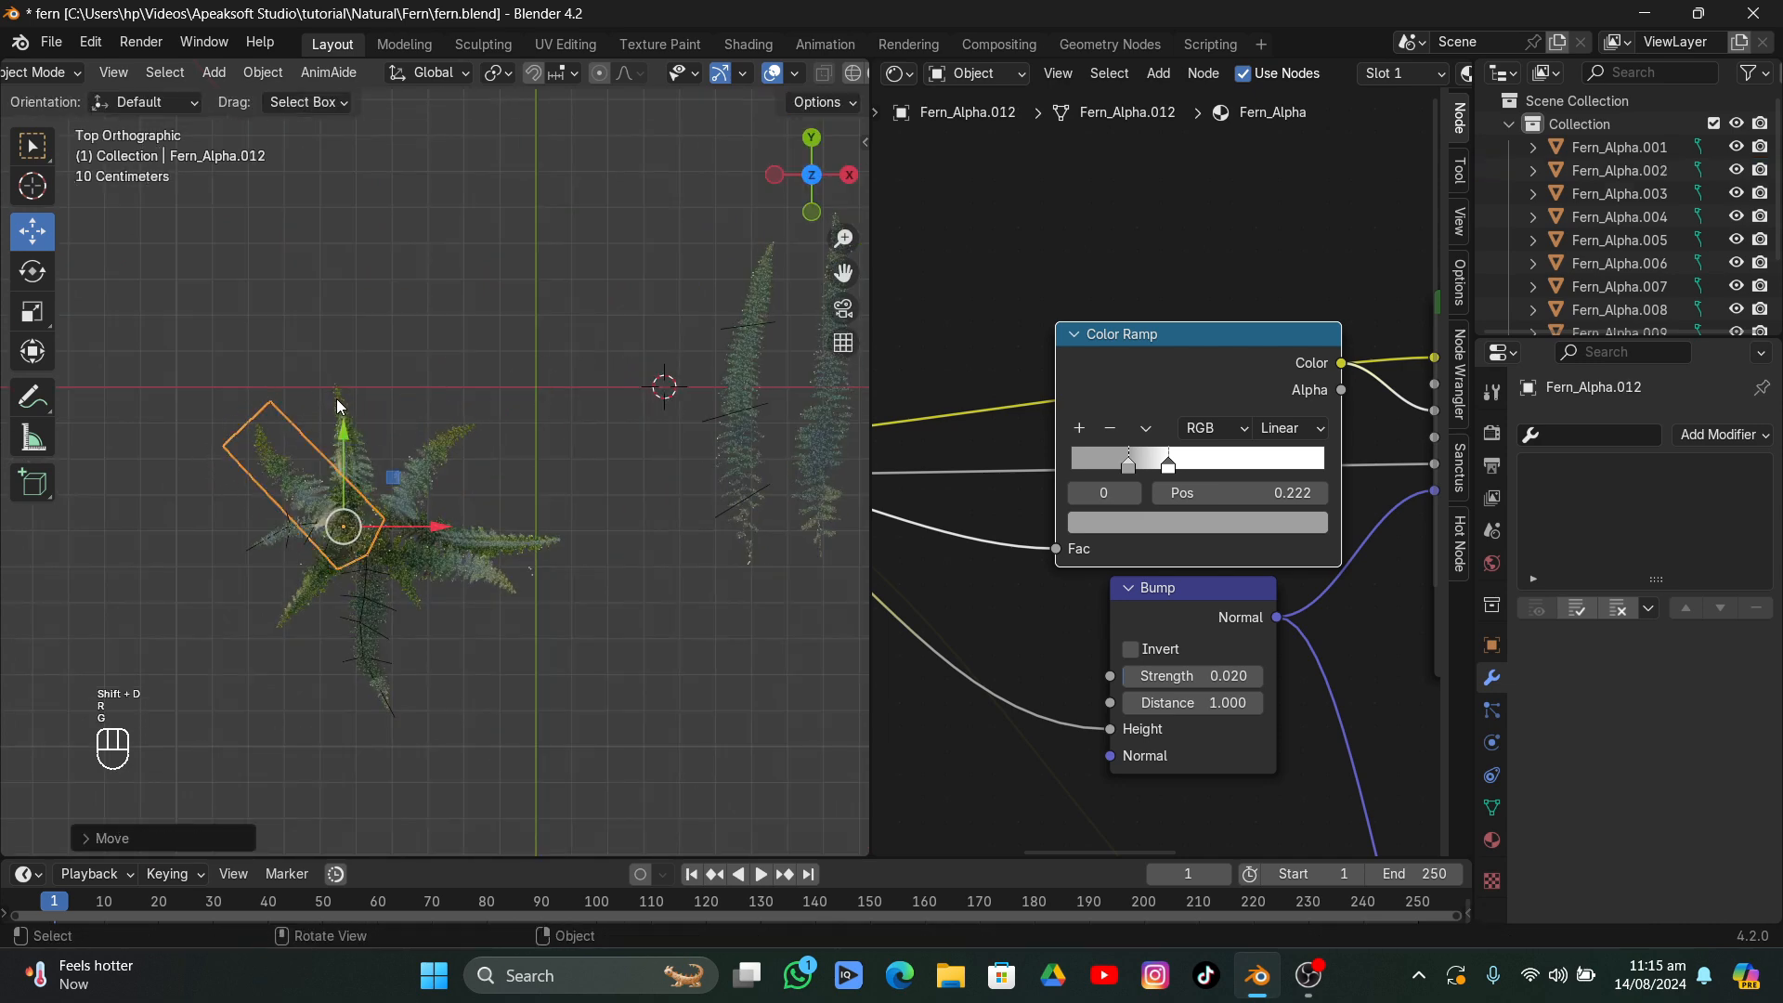
{"action": "key", "text": "g"}
{"action": "left_click", "coordinate": [381, 429]}
- Scale down and tilt the new frond copy, move it about 0.11 m toward the cluster and scale it again
{"action": "key", "text": "s"}
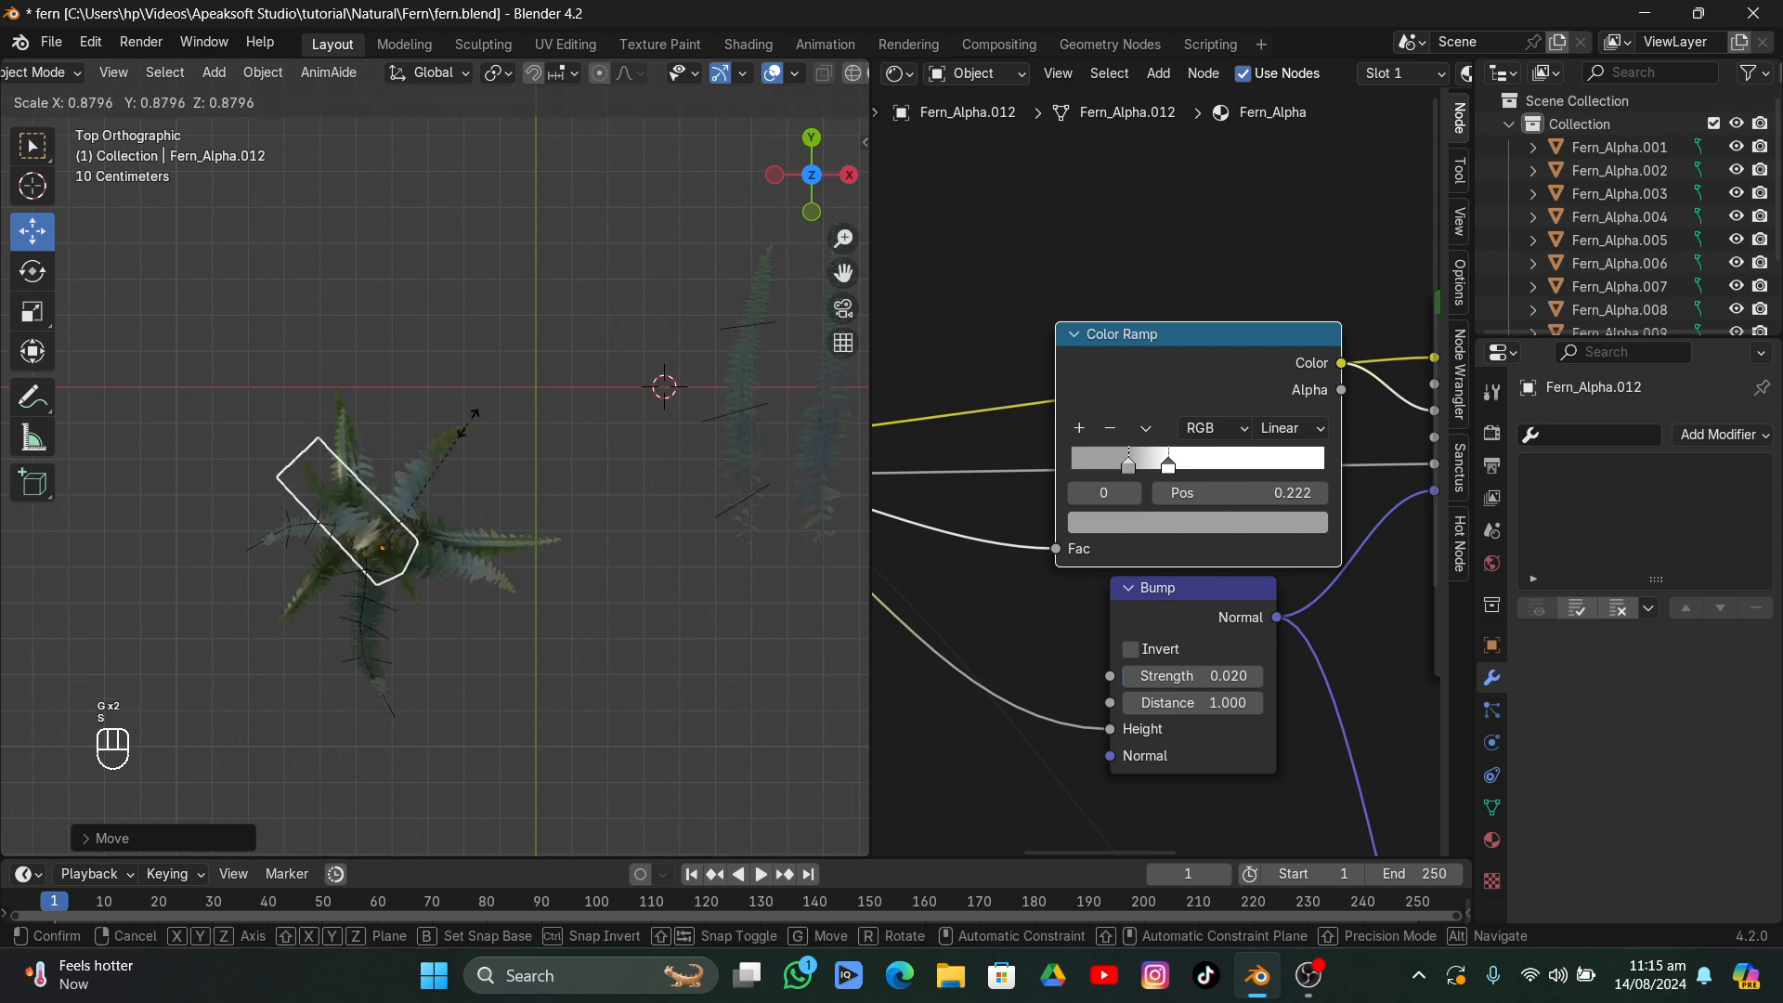
{"action": "left_click", "coordinate": [492, 469]}
{"action": "middle_click_drag", "start_coordinate": [501, 478], "coordinate": [624, 444]}
{"action": "key", "text": "r"}
{"action": "left_click", "coordinate": [591, 528]}
{"action": "key", "text": "g"}
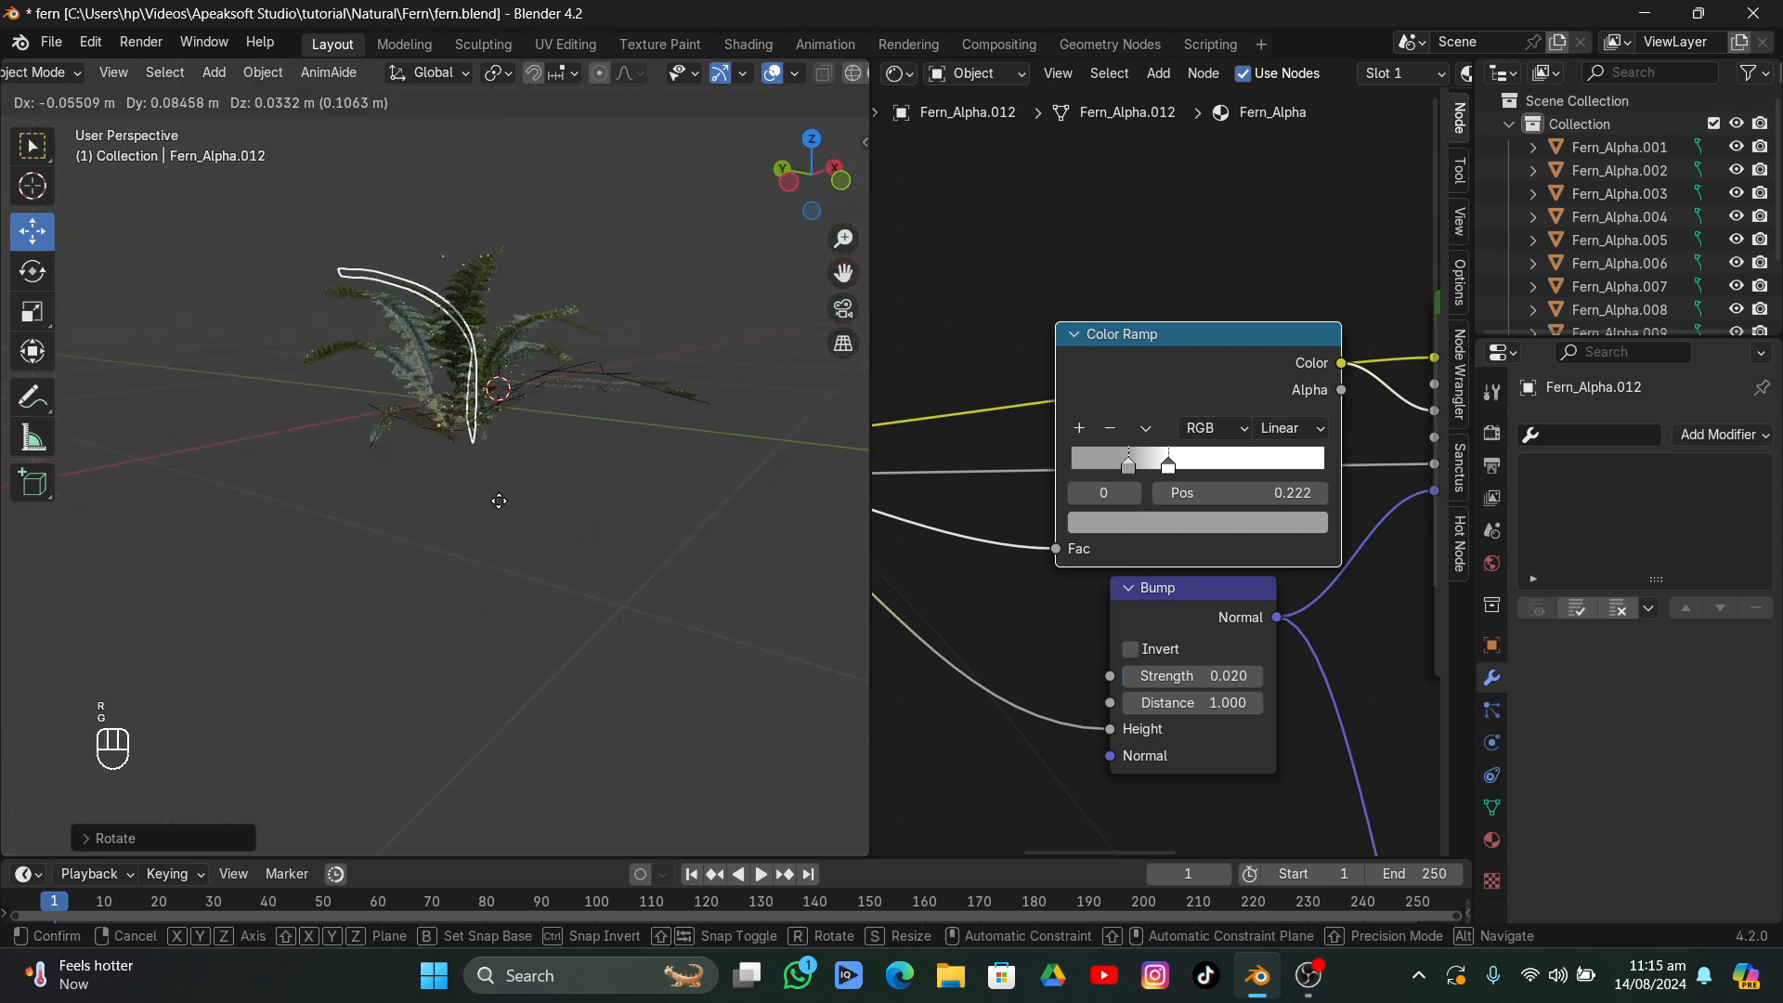
{"action": "left_click", "coordinate": [496, 498]}
{"action": "key", "text": "s"}
{"action": "left_click", "coordinate": [593, 464]}
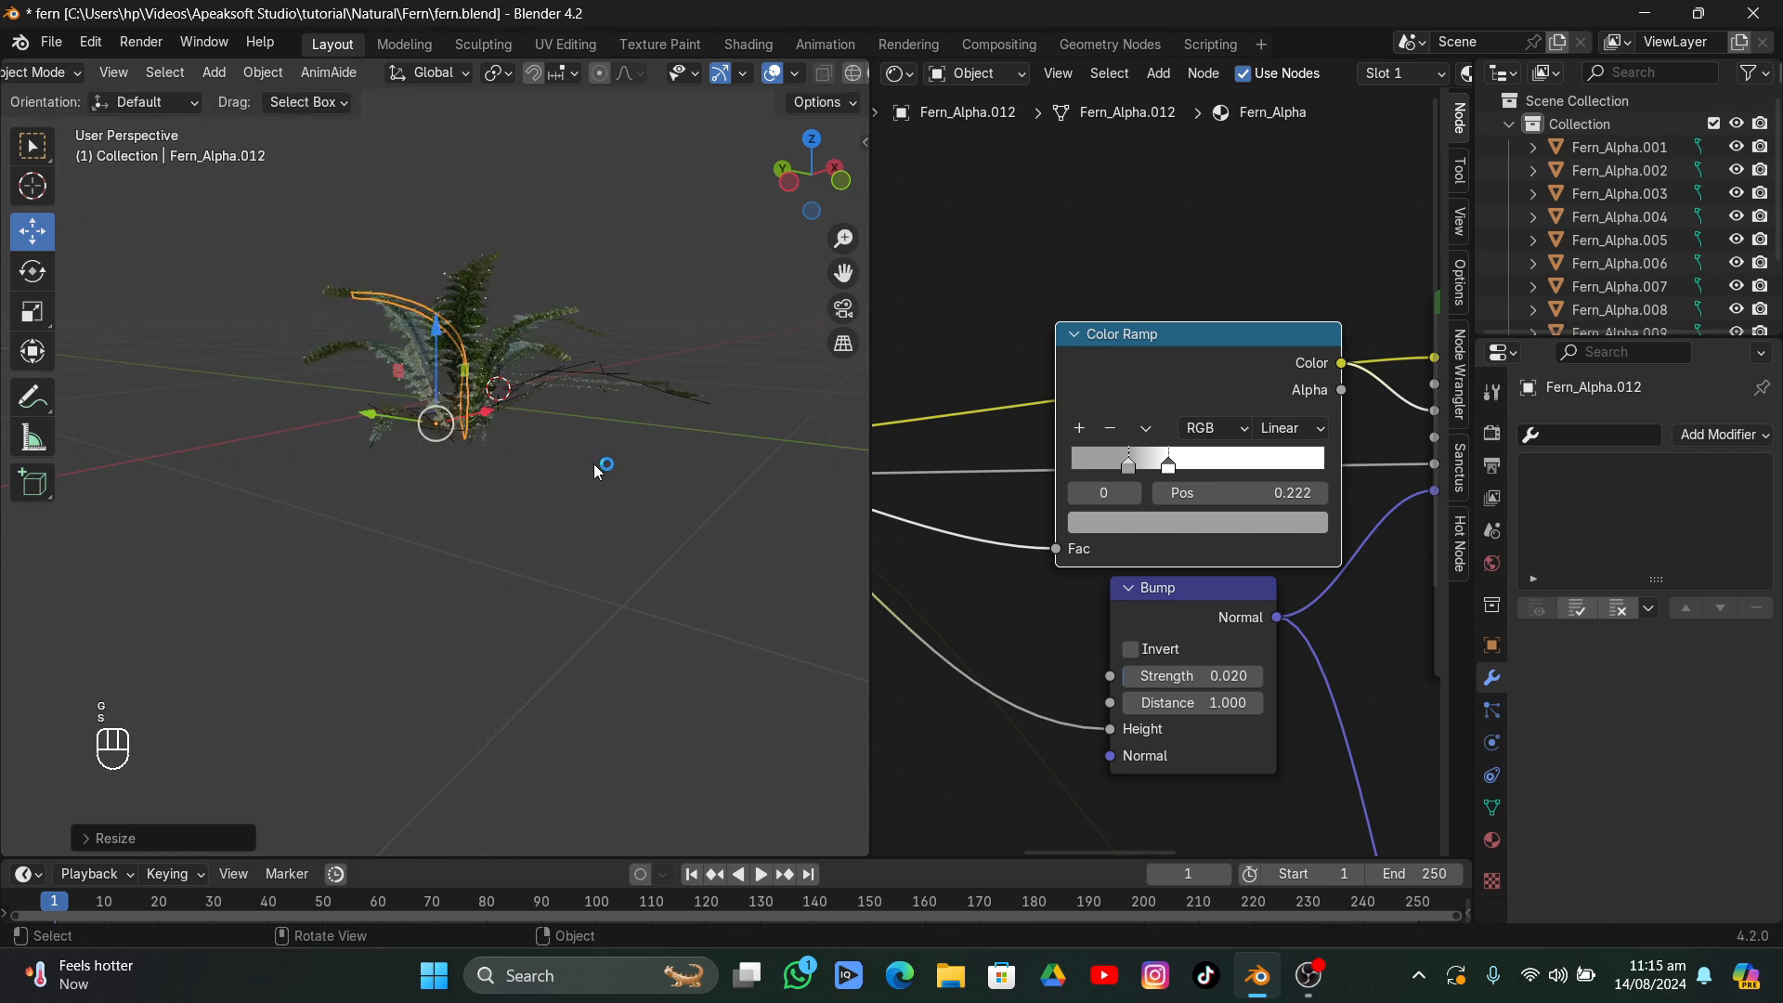
- Move the frond Fern_Alpha.012 about 0.08 m along negative X, rotate it around Z and nudge its position at the plant's base
{"action": "left_click", "coordinate": [574, 267]}
{"action": "middle_click_drag", "start_coordinate": [574, 267], "coordinate": [298, 438]}
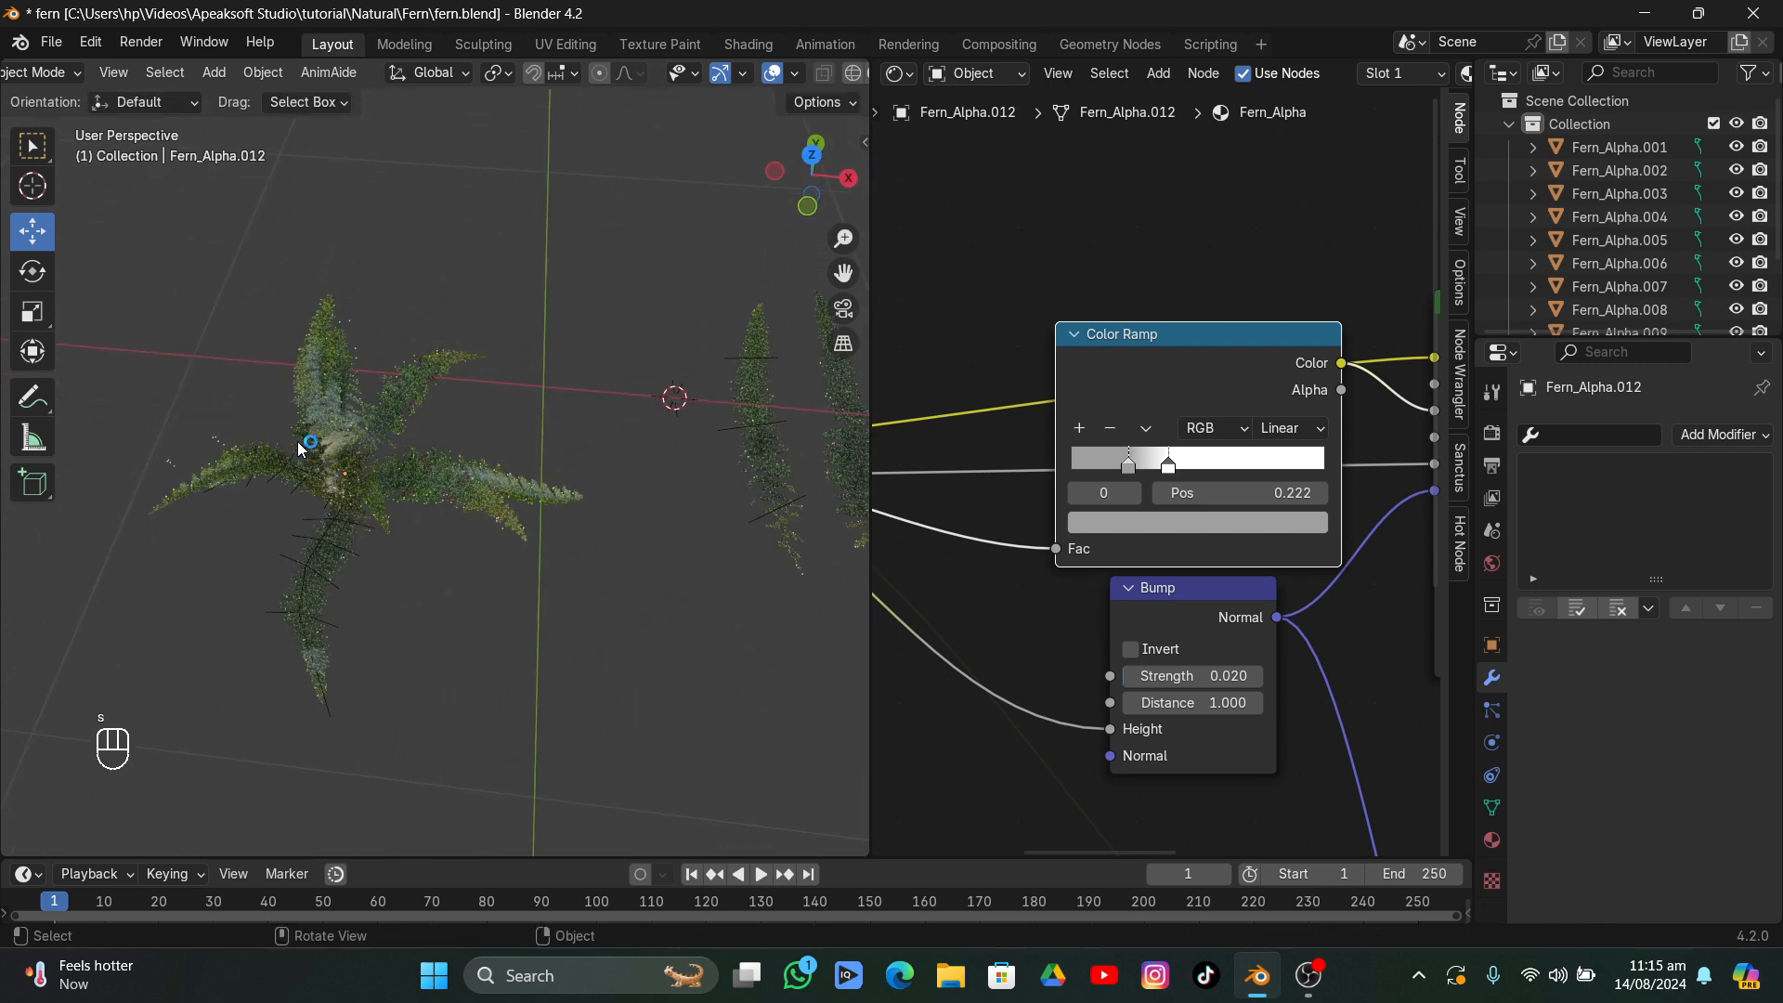
{"action": "left_click", "coordinate": [327, 441]}
{"action": "key", "text": "shift+d"}
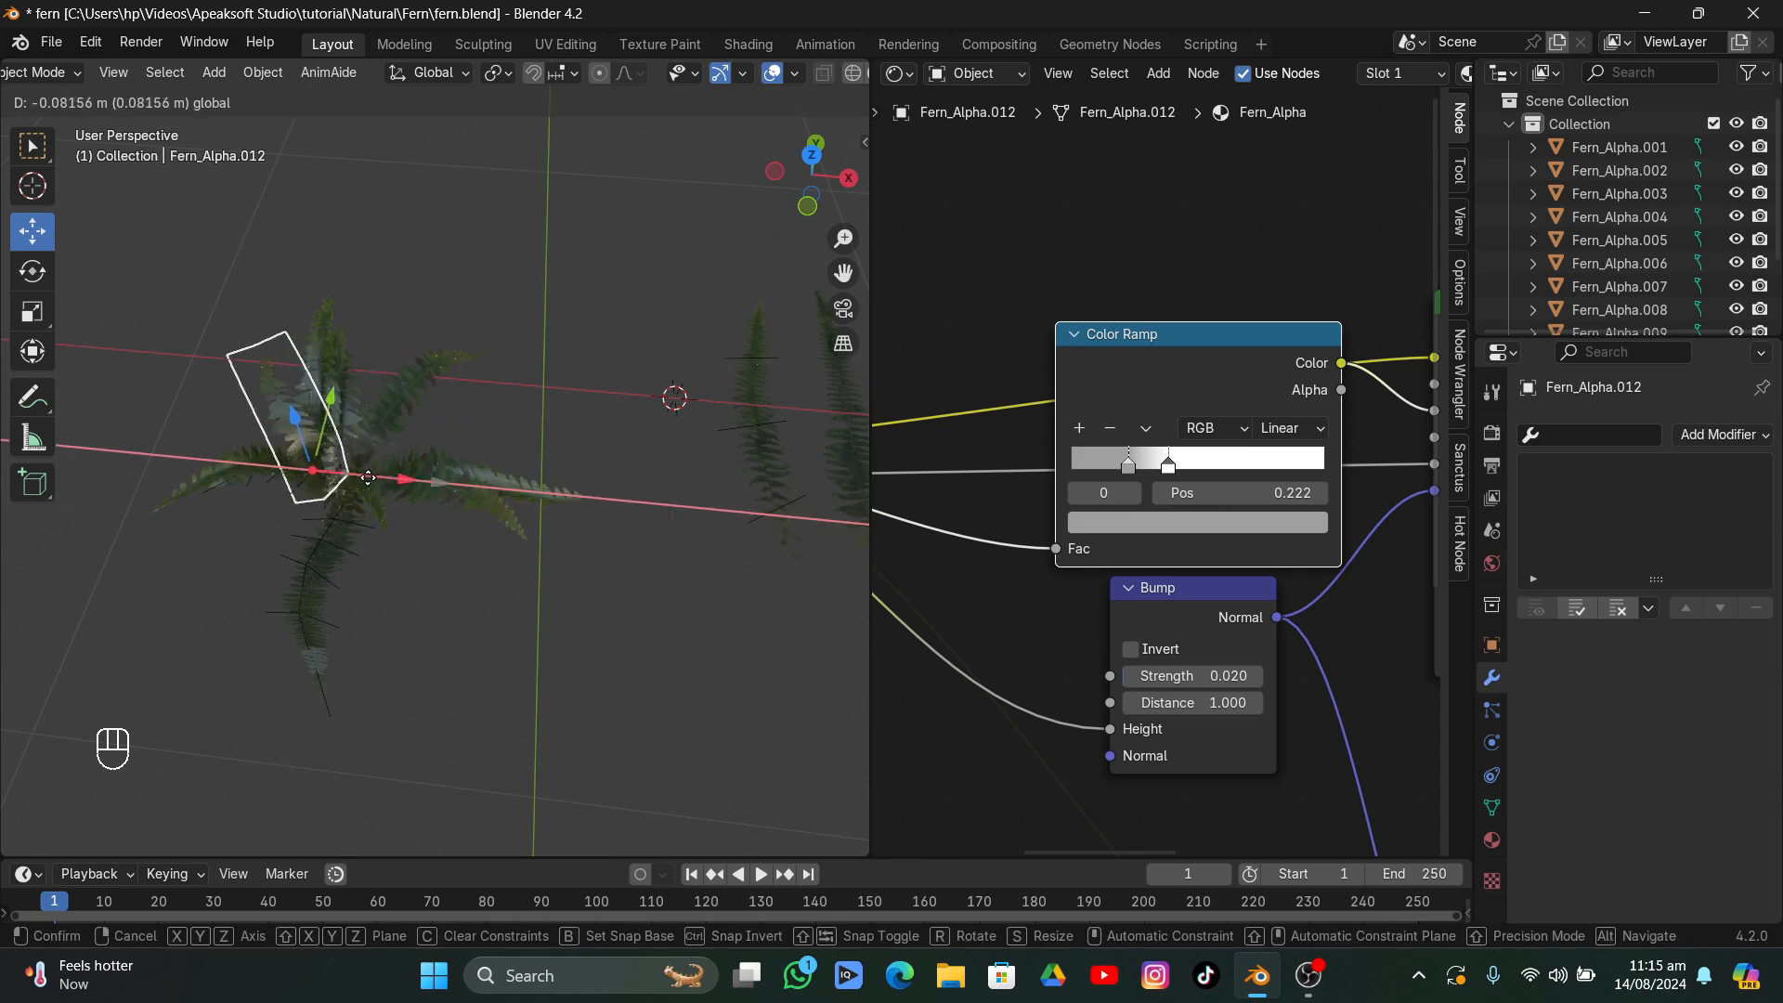
{"action": "key", "text": "r"}
{"action": "key", "text": "z"}
{"action": "left_click", "coordinate": [422, 383]}
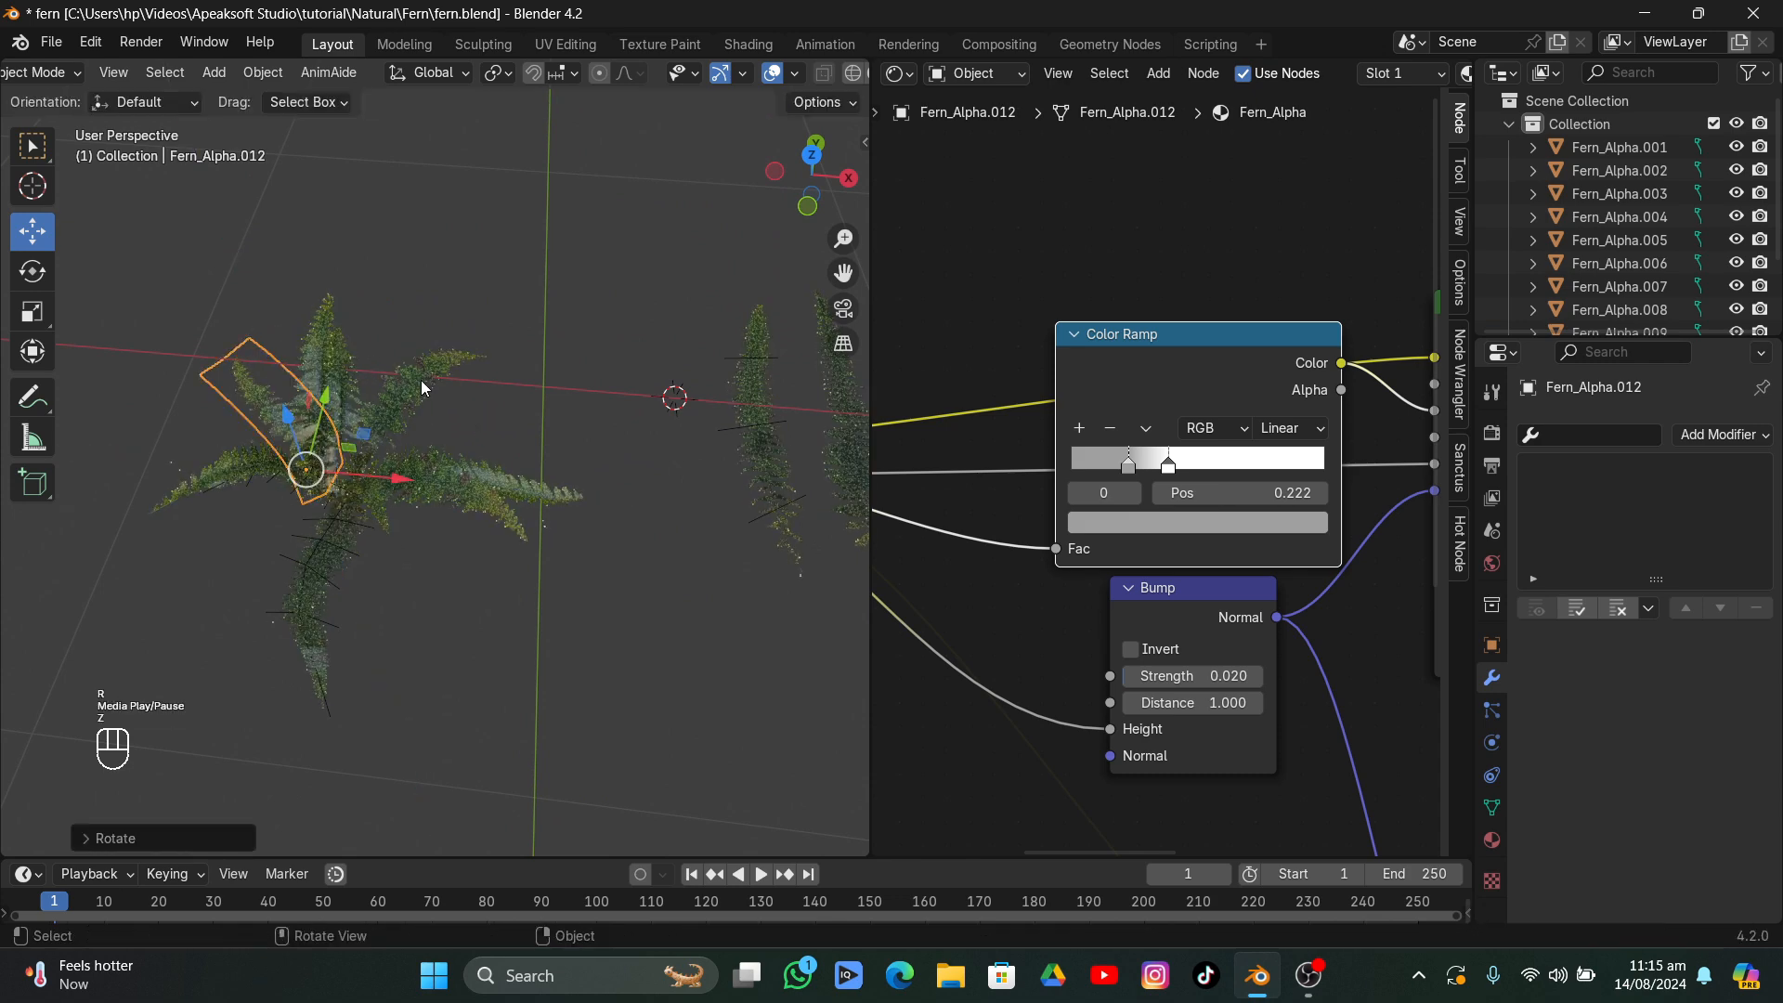
{"action": "left_click_drag", "start_coordinate": [427, 481], "coordinate": [439, 482]}
{"action": "left_click", "coordinate": [468, 353]}
{"action": "middle_click_drag", "start_coordinate": [468, 353], "coordinate": [485, 457]}
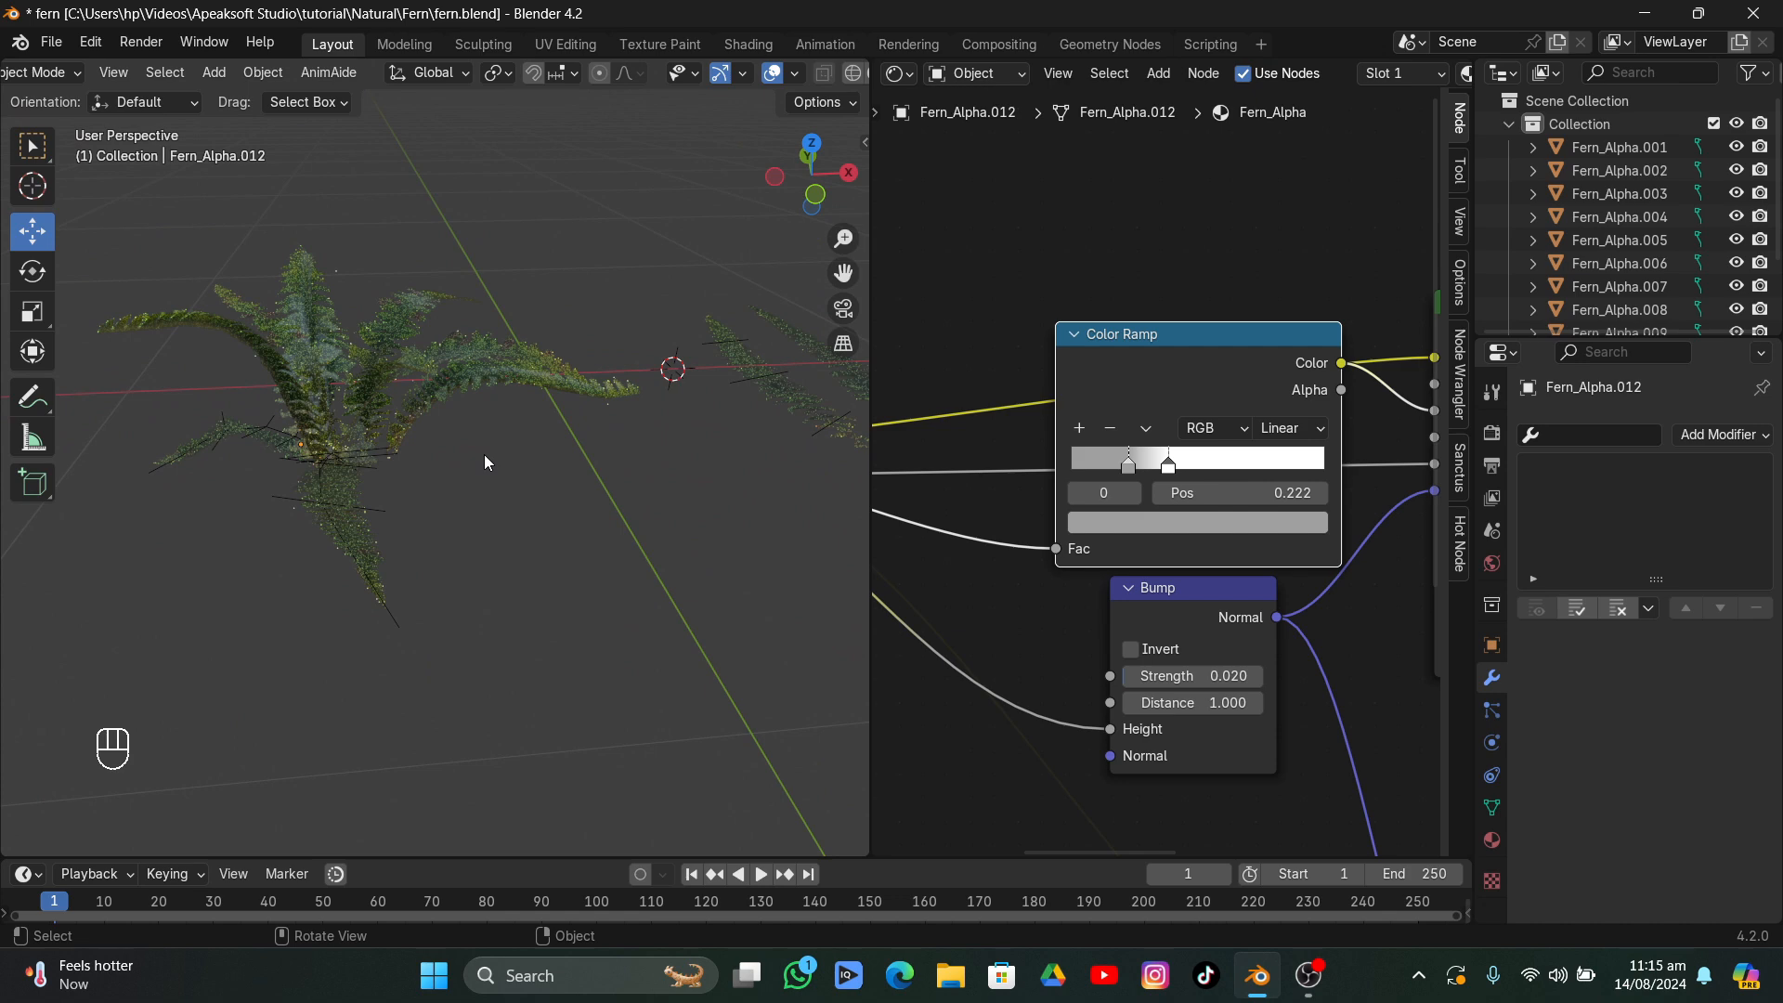
- Examine the arranged fern cluster from above and from the side, checking which fronds belong to the plant
{"action": "scroll", "coordinate": [483, 454], "scroll_direction": "up", "scroll_amount": 5}
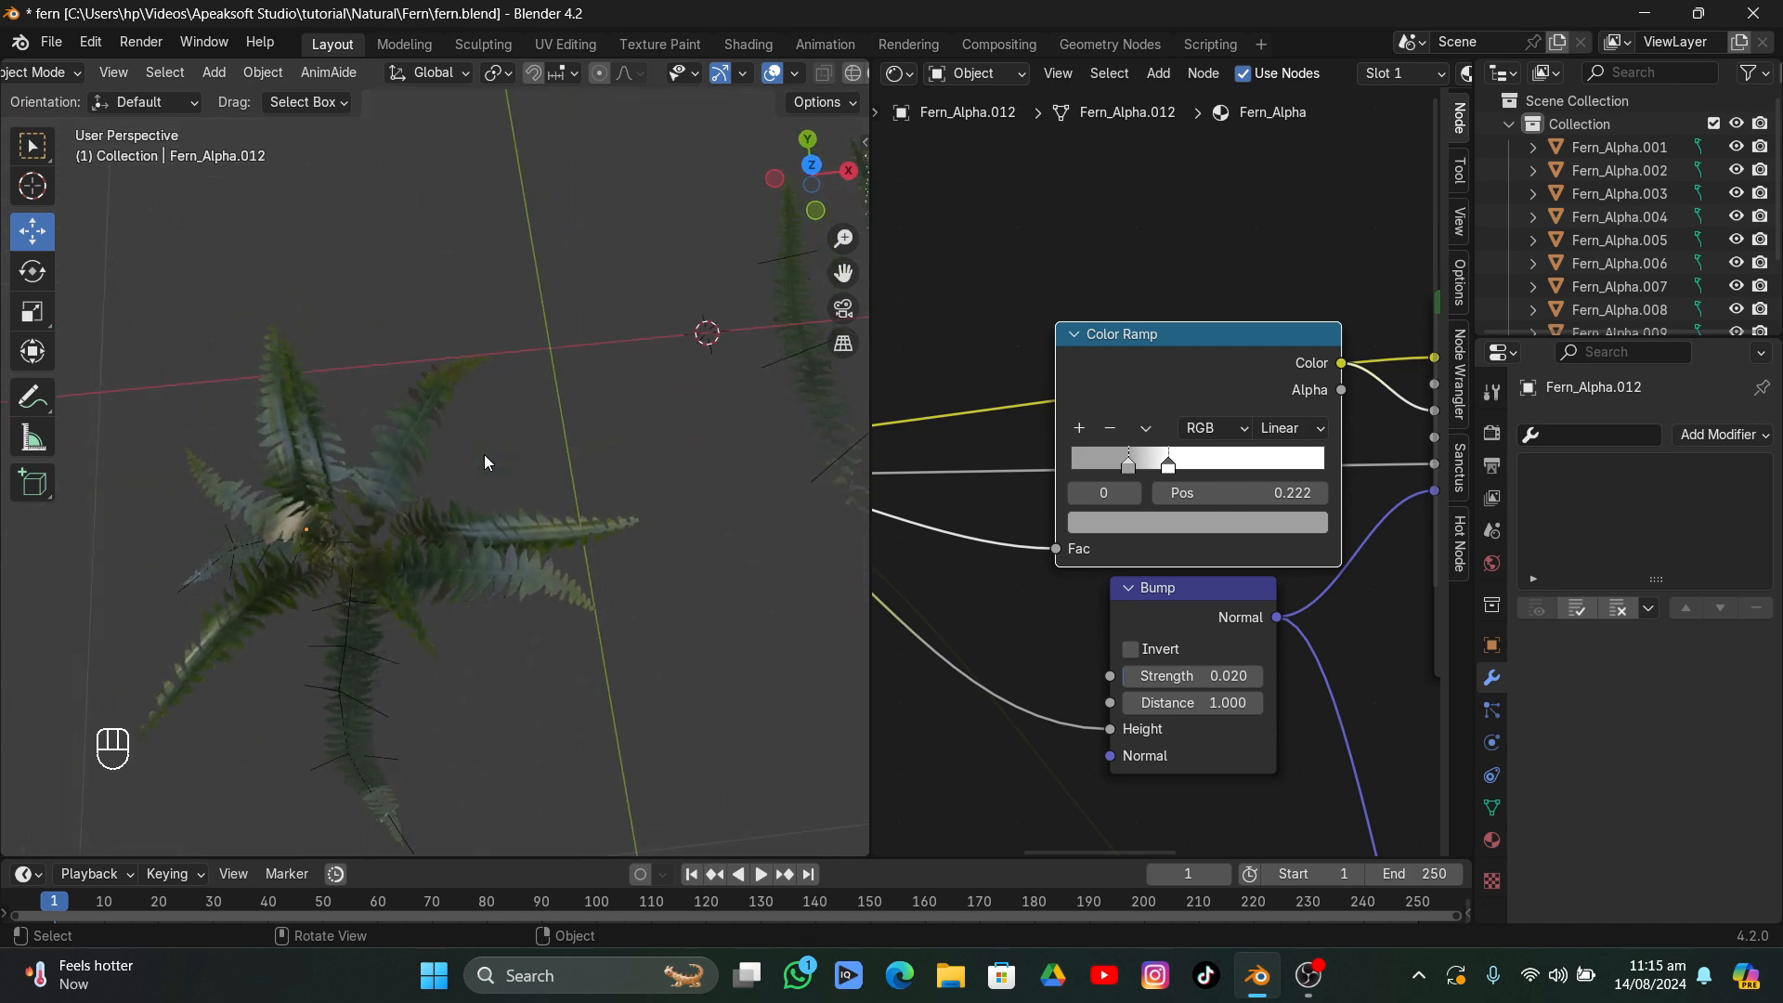
{"action": "scroll", "coordinate": [483, 454], "scroll_direction": "left", "scroll_amount": 5}
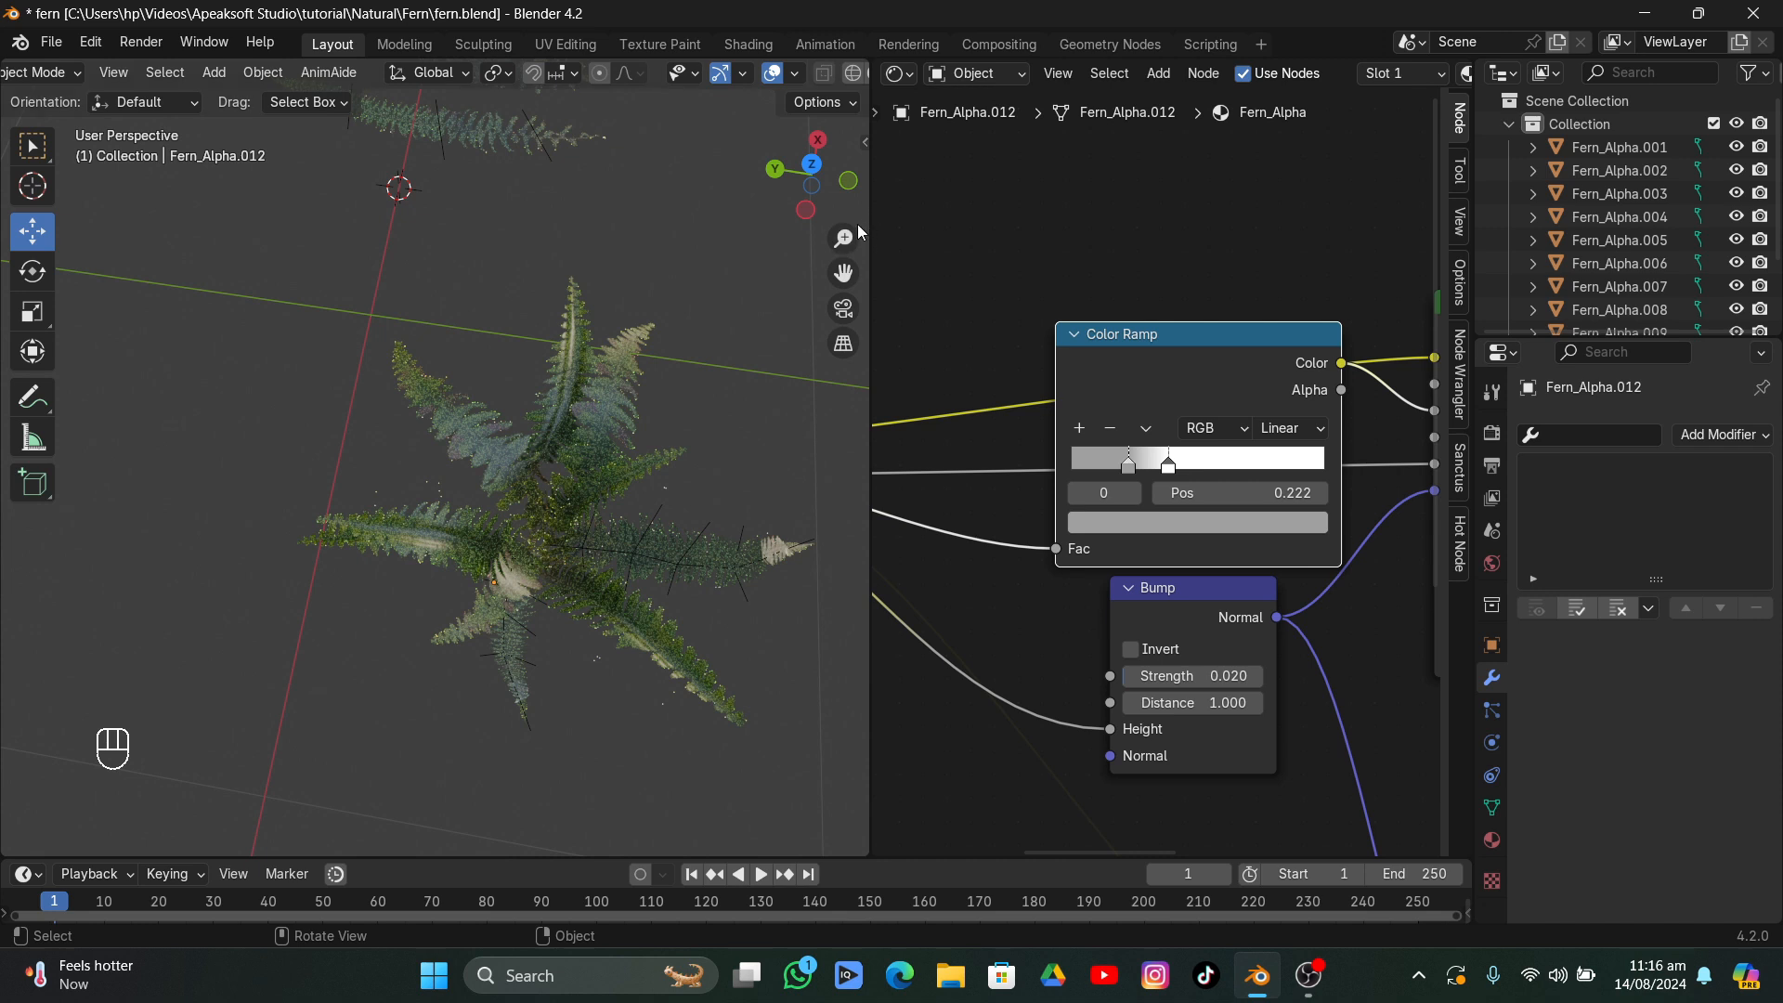
{"action": "left_click_drag", "start_coordinate": [844, 238], "coordinate": [846, 236]}
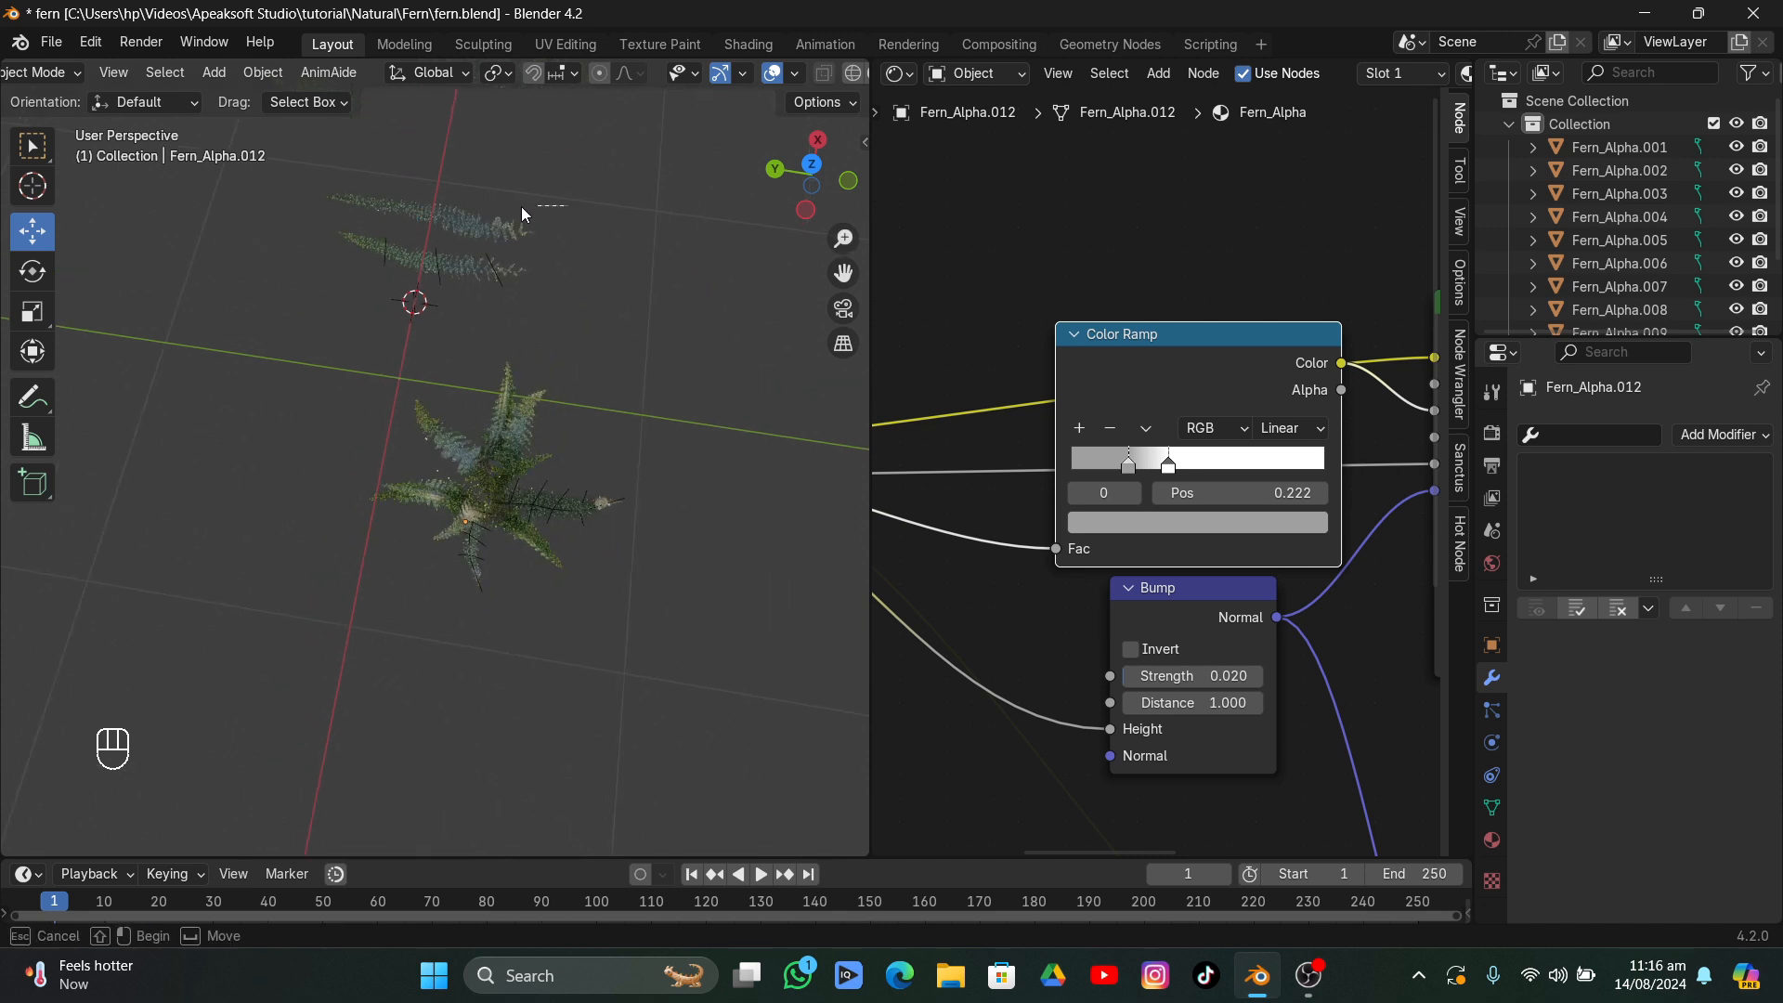
{"action": "left_click_drag", "start_coordinate": [521, 206], "coordinate": [438, 270]}
{"action": "left_click", "coordinate": [609, 342]}
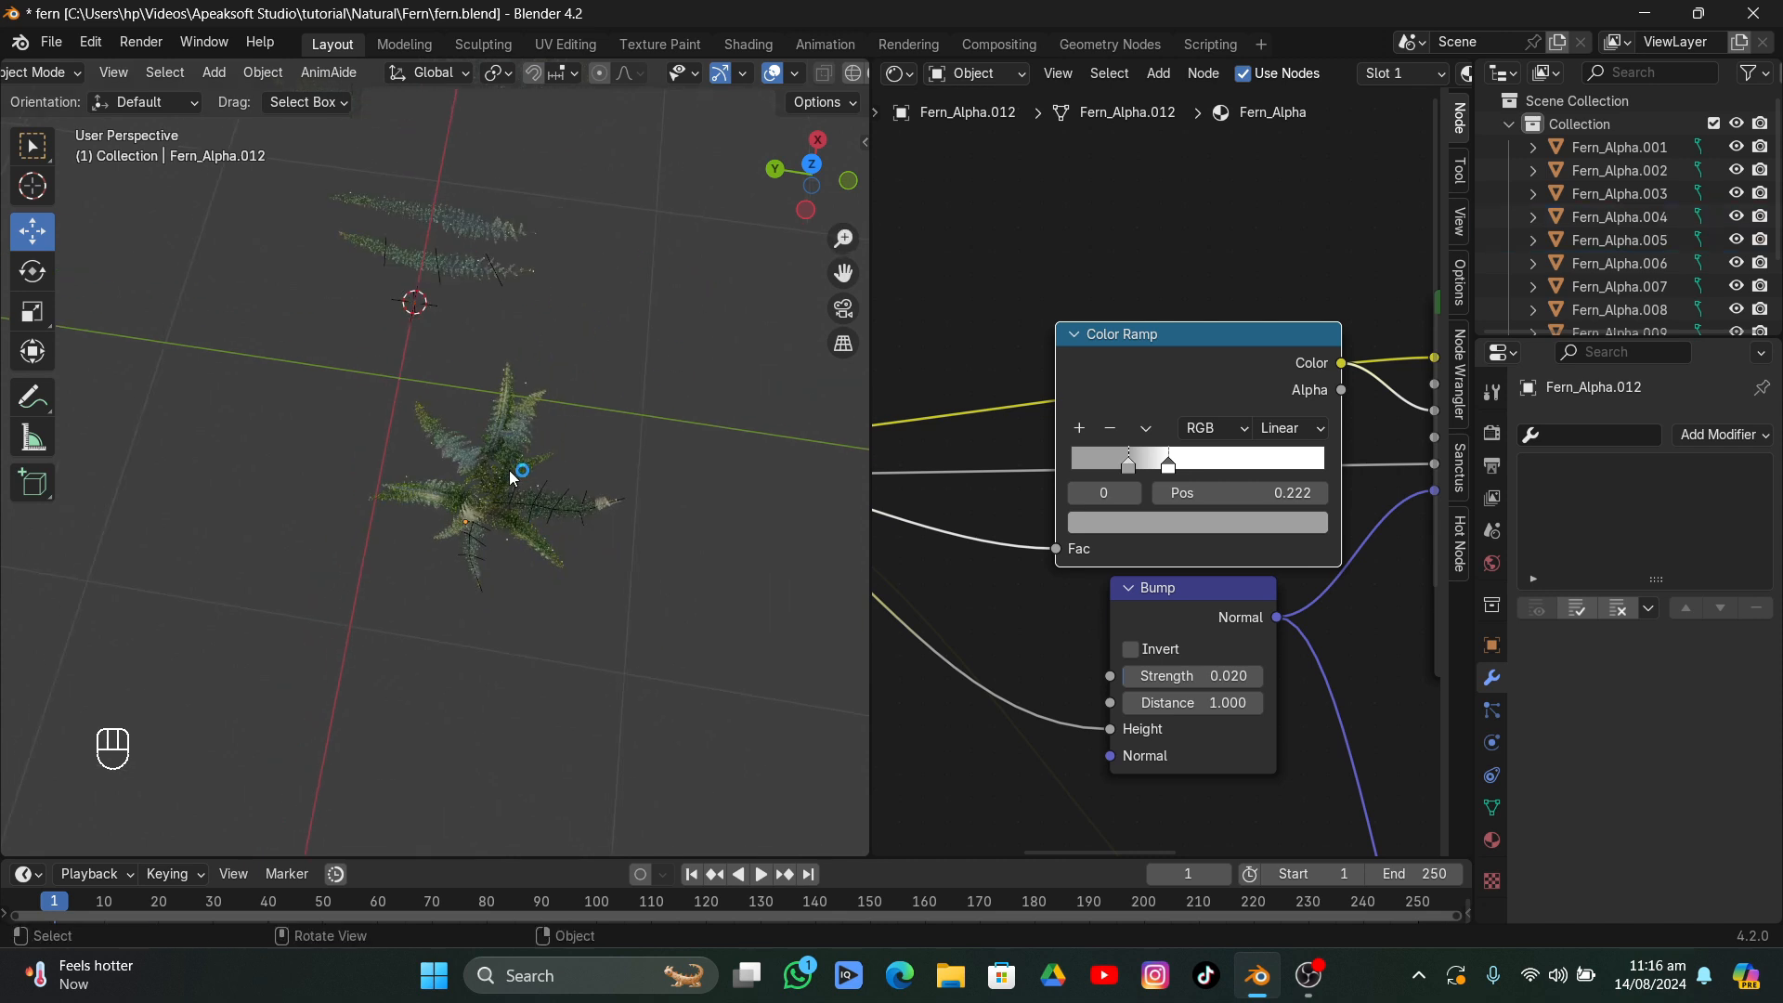
{"action": "left_click_drag", "start_coordinate": [362, 363], "coordinate": [598, 655]}
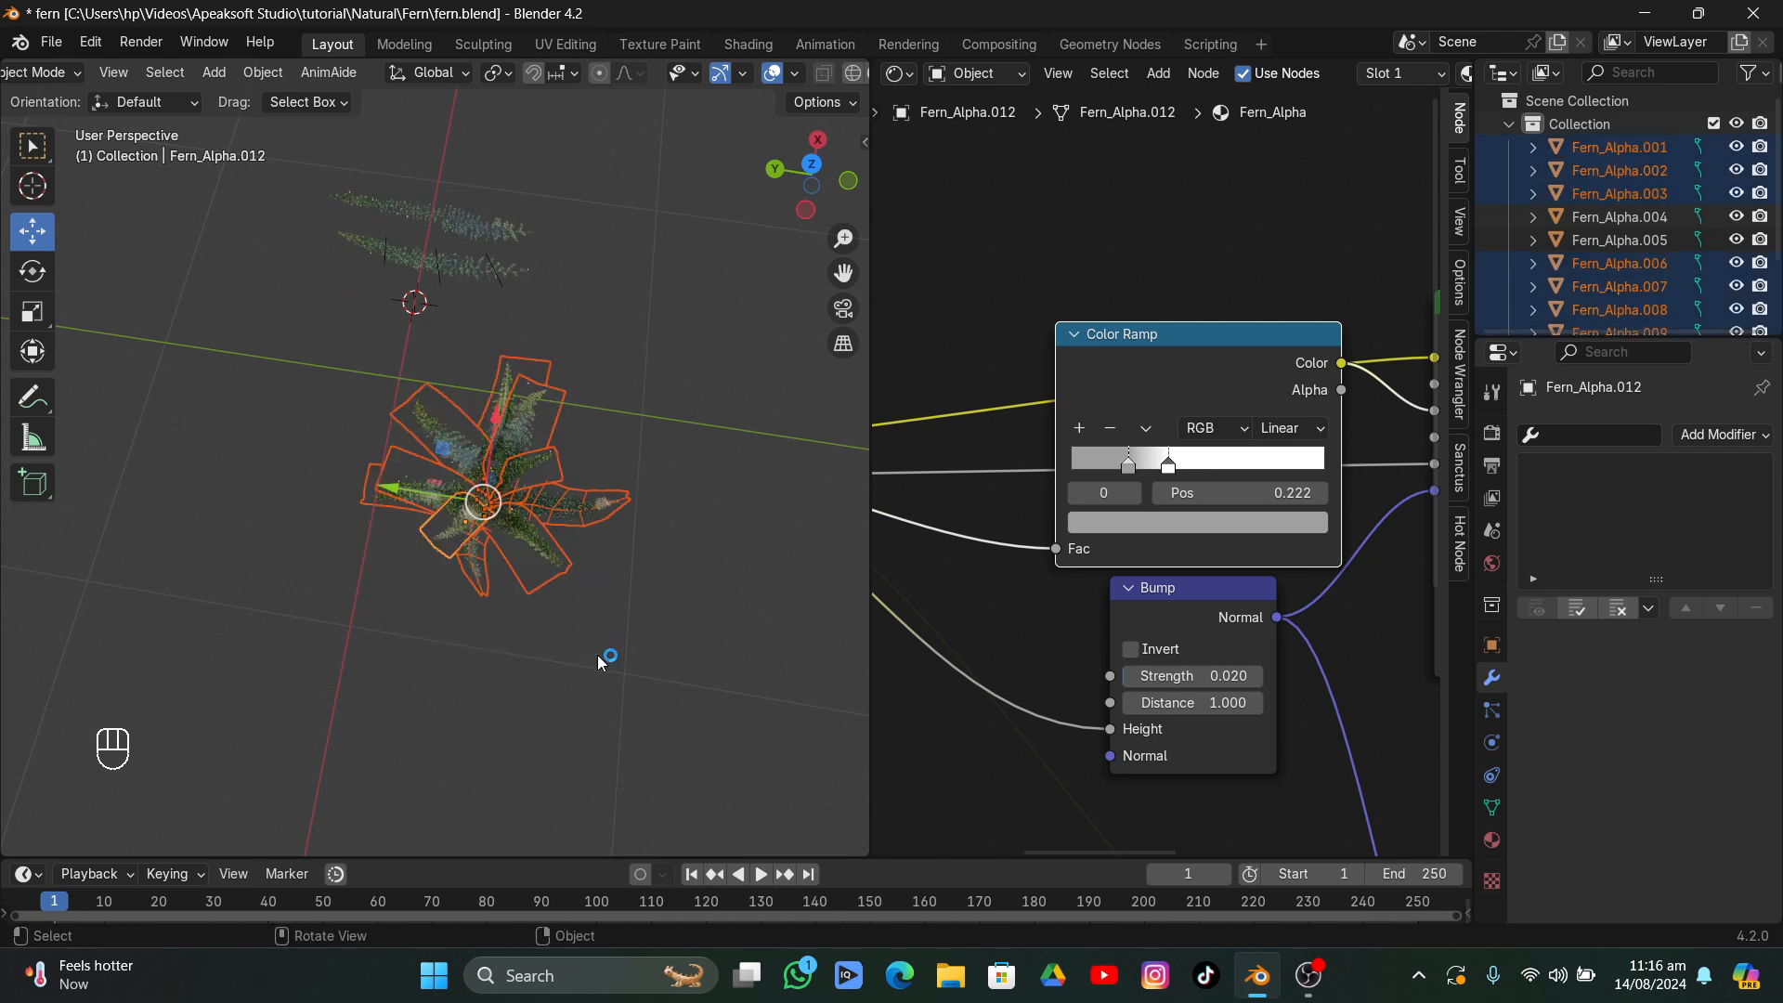
{"action": "left_click", "coordinate": [598, 654]}
- Switch the 3D viewport to rendered shading to preview the fern plant's materials
{"action": "scroll", "coordinate": [1120, 406], "scroll_direction": "up", "scroll_amount": 2}
{"action": "scroll", "coordinate": [1120, 407], "scroll_direction": "right", "scroll_amount": 10}
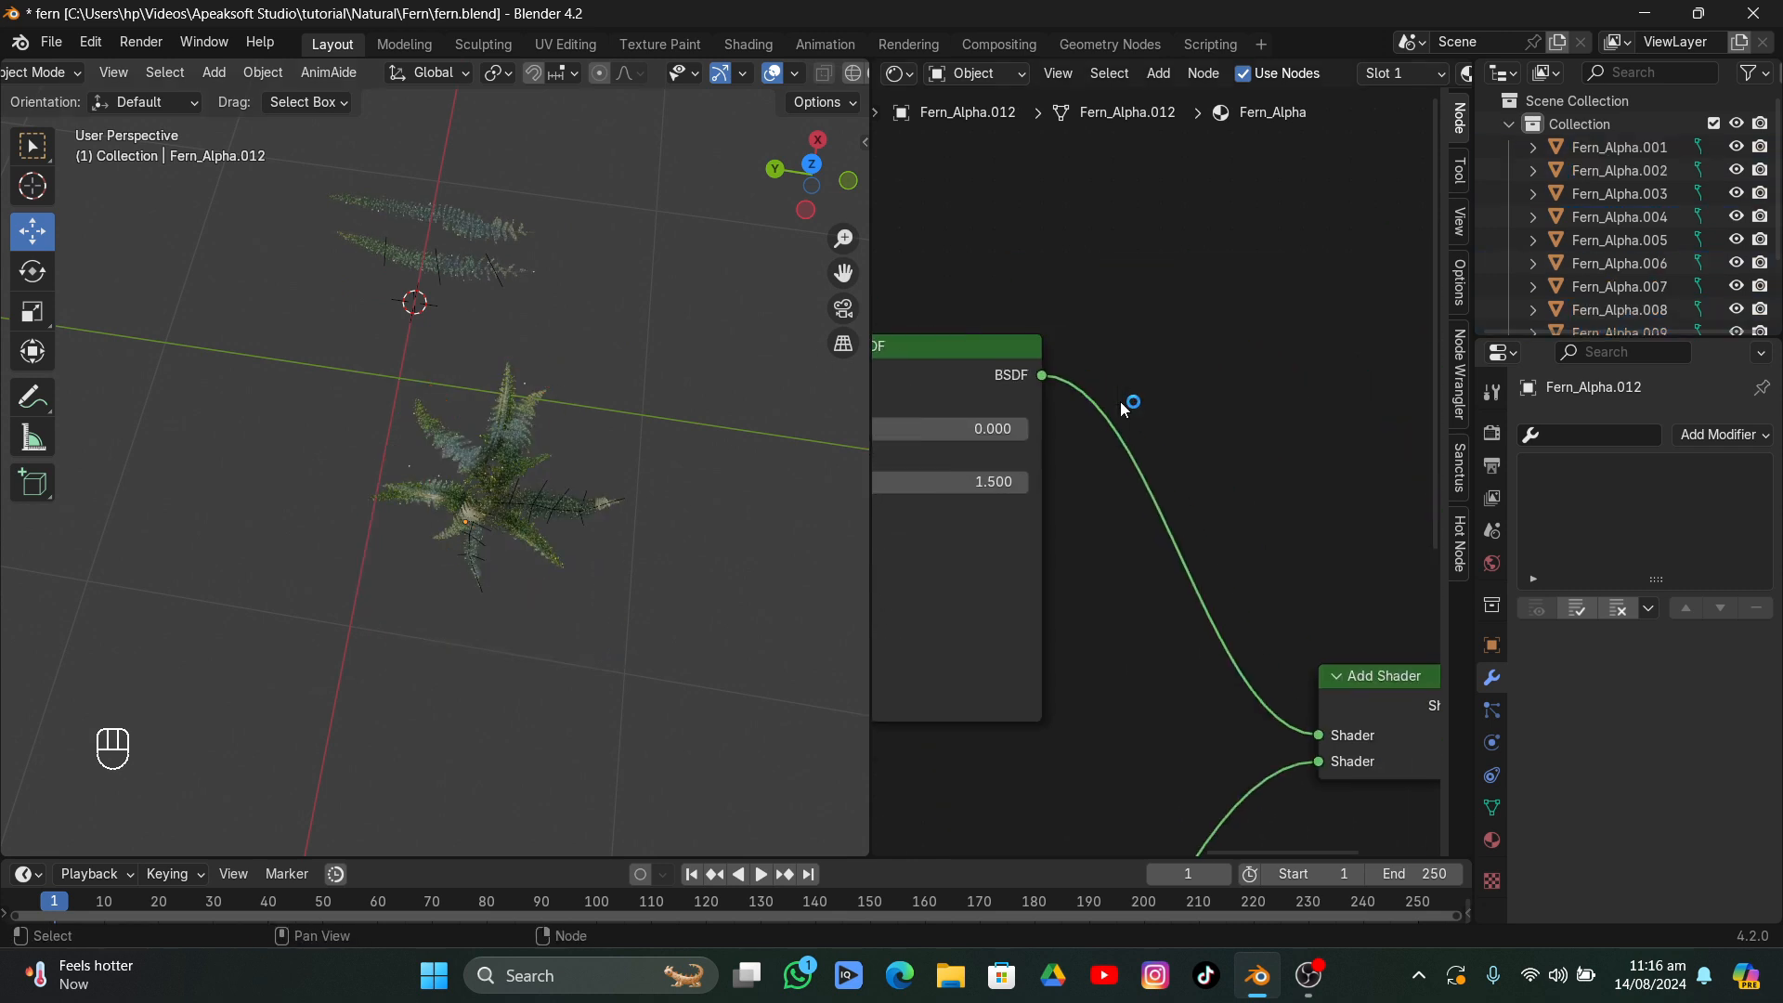
{"action": "scroll", "coordinate": [1120, 406], "scroll_direction": "down", "scroll_amount": 3}
{"action": "scroll", "coordinate": [810, 74], "scroll_direction": "down", "scroll_amount": 3}
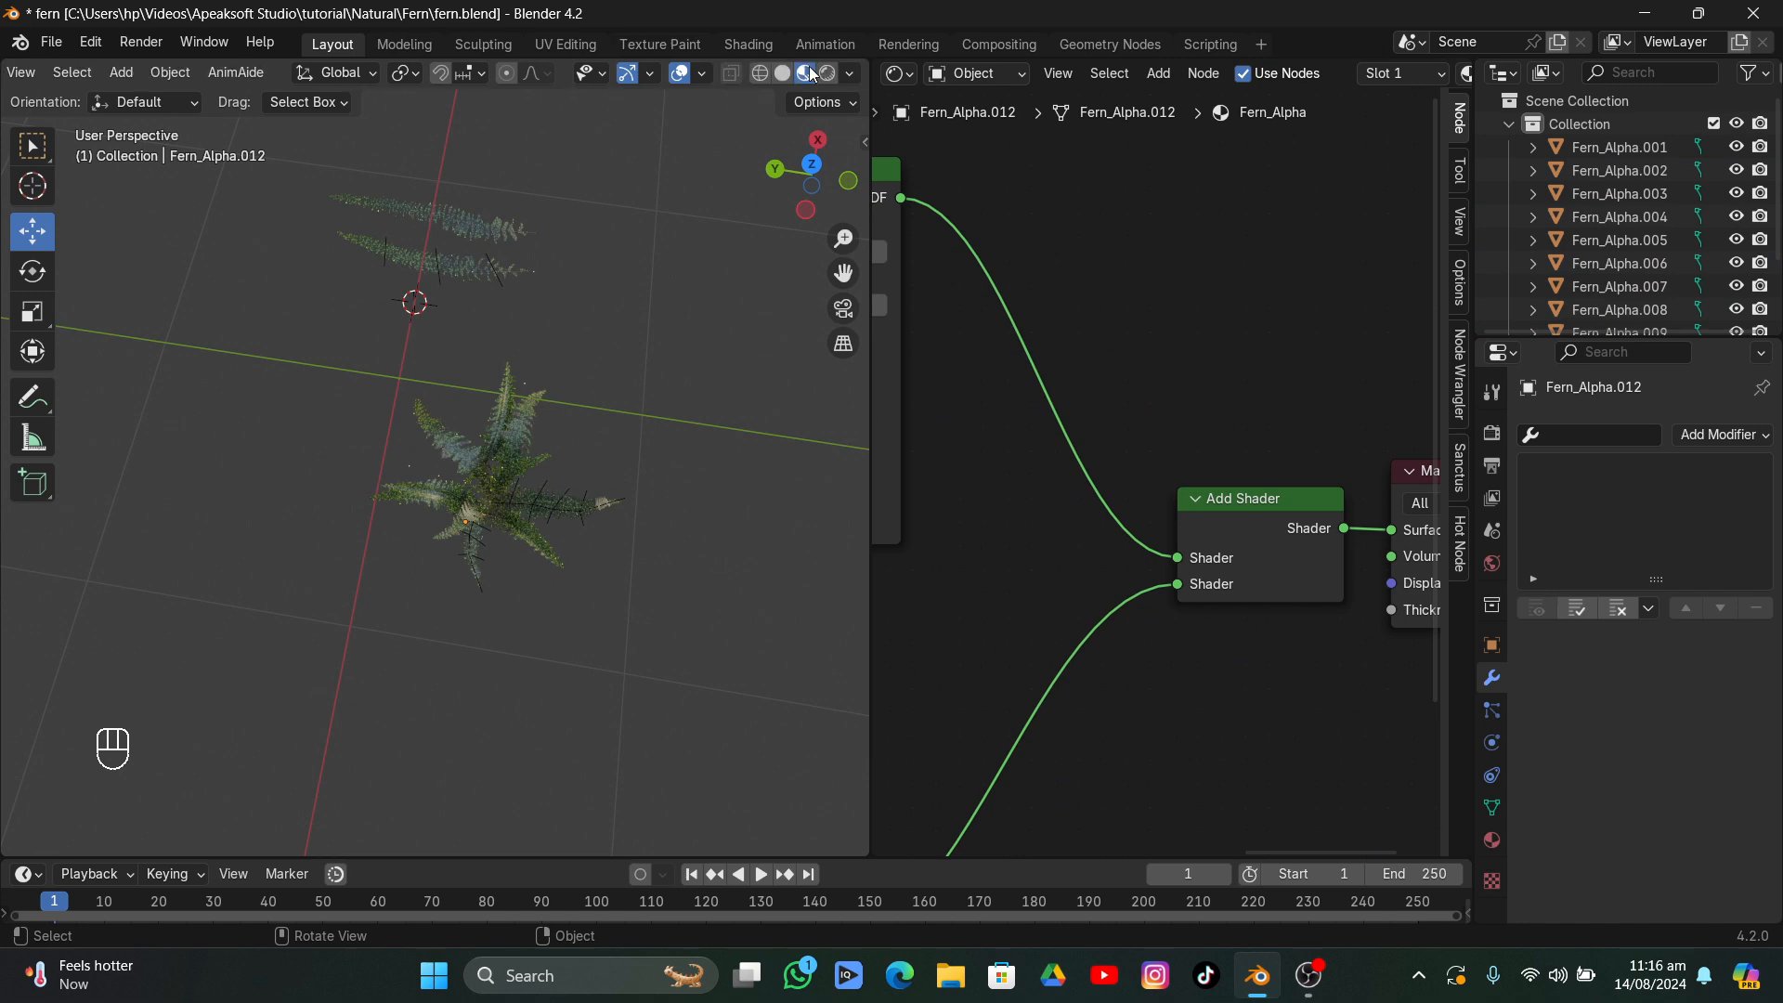
{"action": "left_click", "coordinate": [826, 72]}
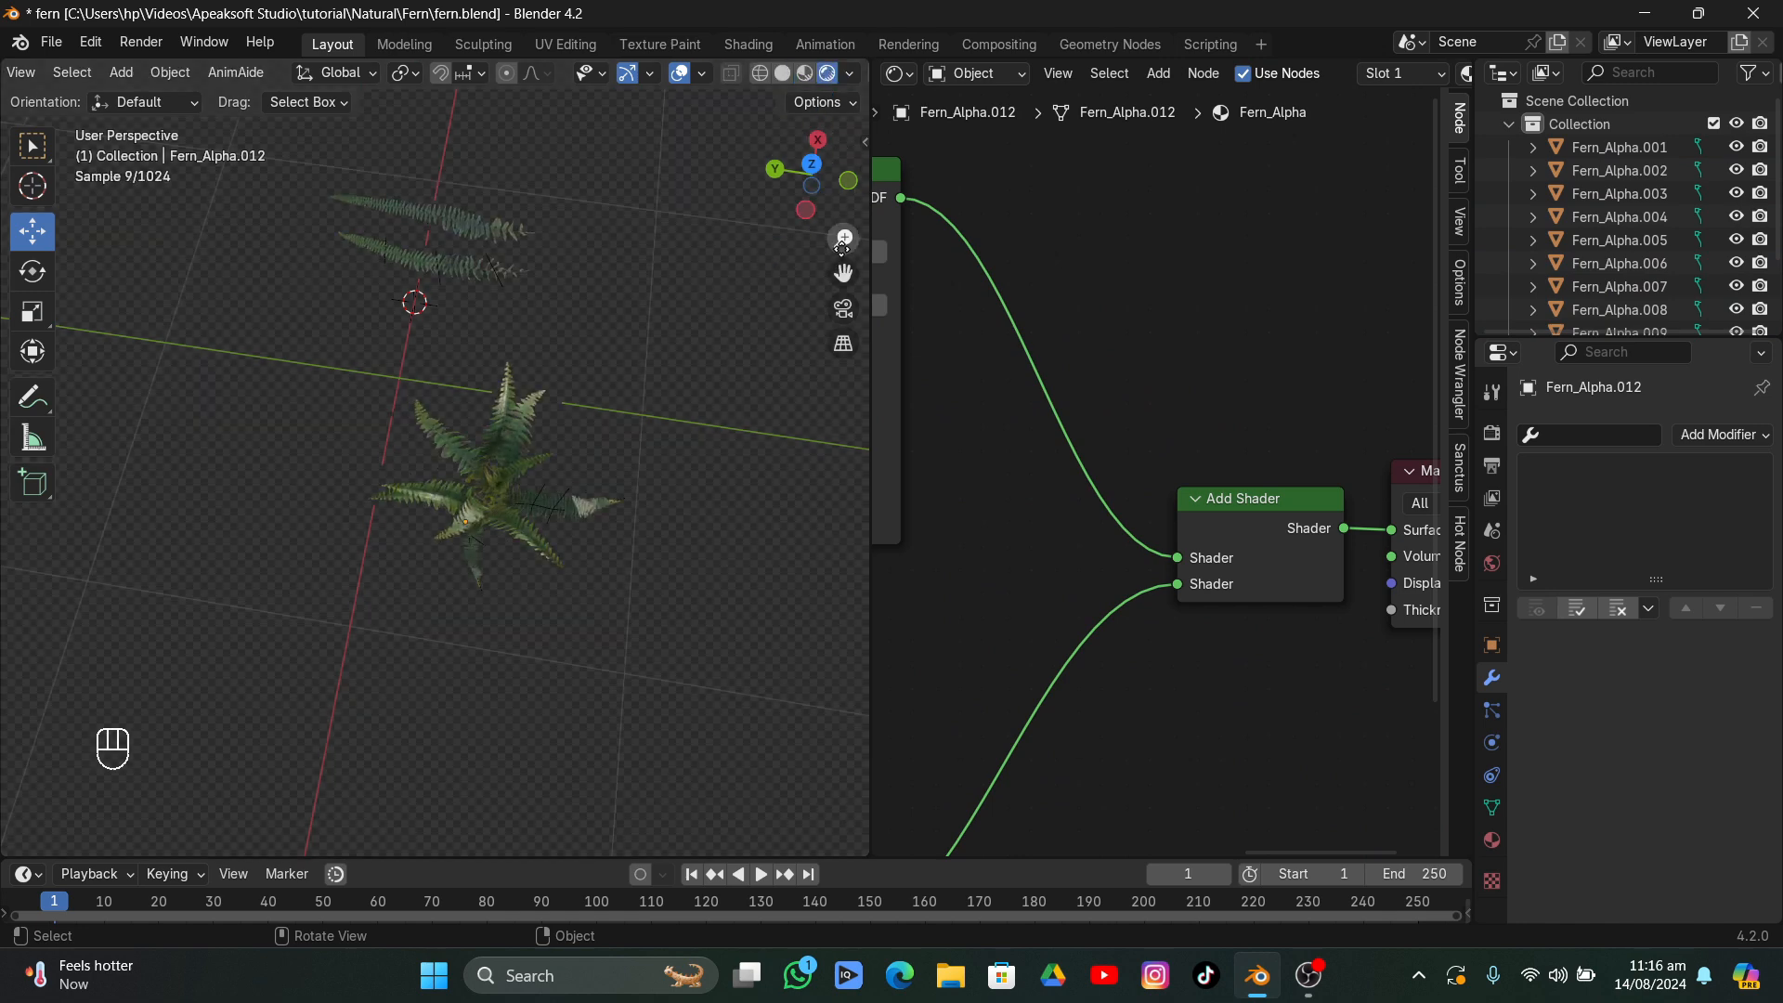
{"action": "mouse_move", "coordinate": [843, 238]}
{"action": "left_mouse_down"}
{"action": "mouse_move", "coordinate": [824, 256]}
{"action": "mouse_move", "coordinate": [841, 218]}
{"action": "left_mouse_up"}
- Examine the rendered fern from all sides, checking the frond arrangement, the drooping tips and the leaf shading
{"action": "scroll", "coordinate": [728, 348], "scroll_direction": "down", "scroll_amount": 5}
{"action": "scroll", "coordinate": [728, 347], "scroll_direction": "right", "scroll_amount": 10}
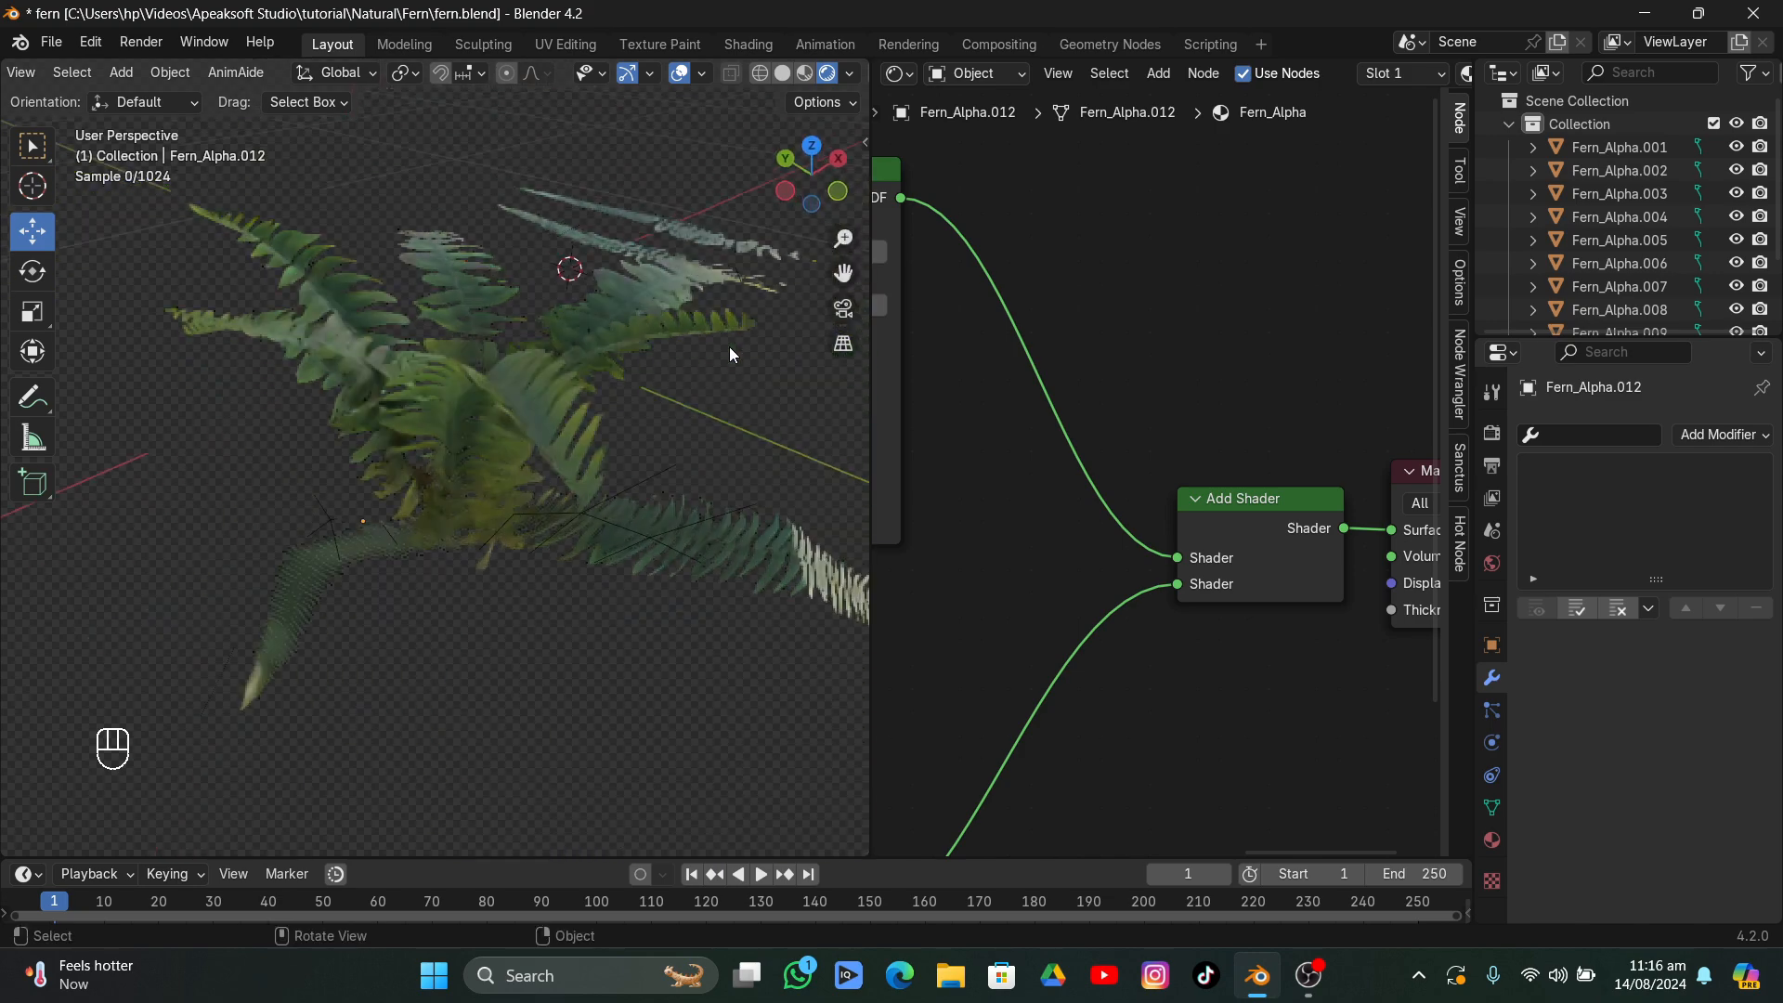
{"action": "scroll", "coordinate": [728, 347], "scroll_direction": "down", "scroll_amount": 4}
{"action": "scroll", "coordinate": [728, 347], "scroll_direction": "up", "scroll_amount": 4}
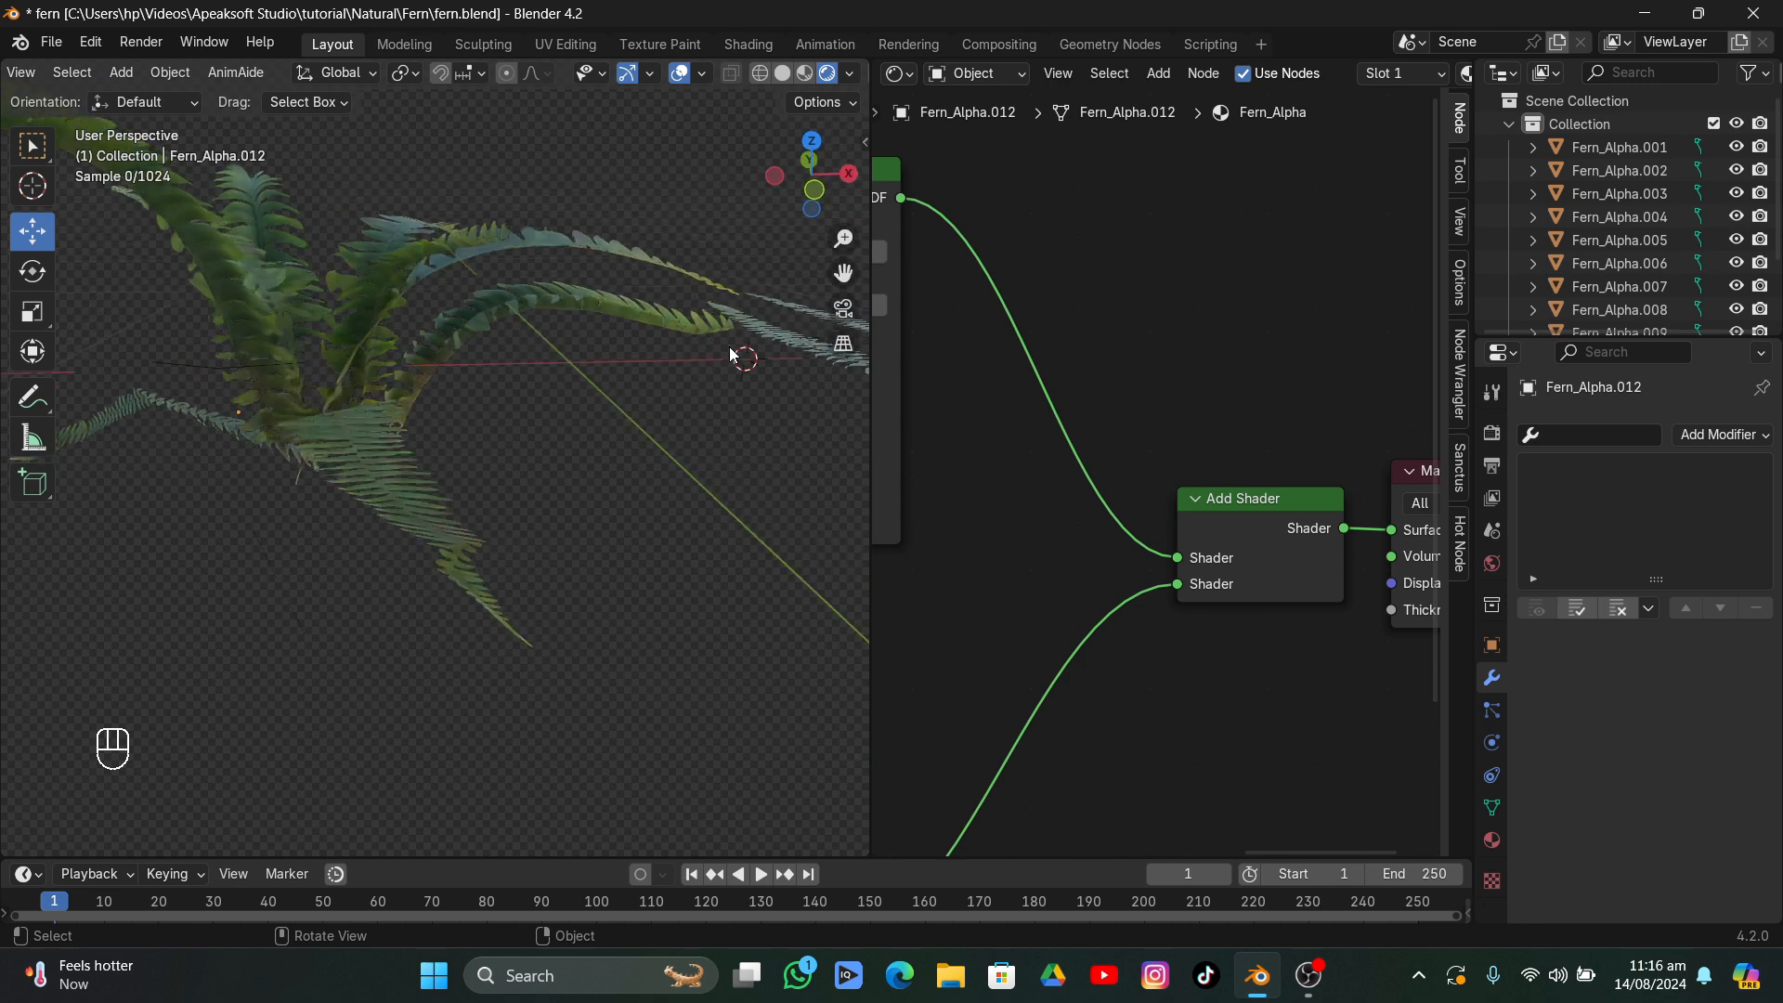
{"action": "scroll", "coordinate": [728, 347], "scroll_direction": "right", "scroll_amount": 8}
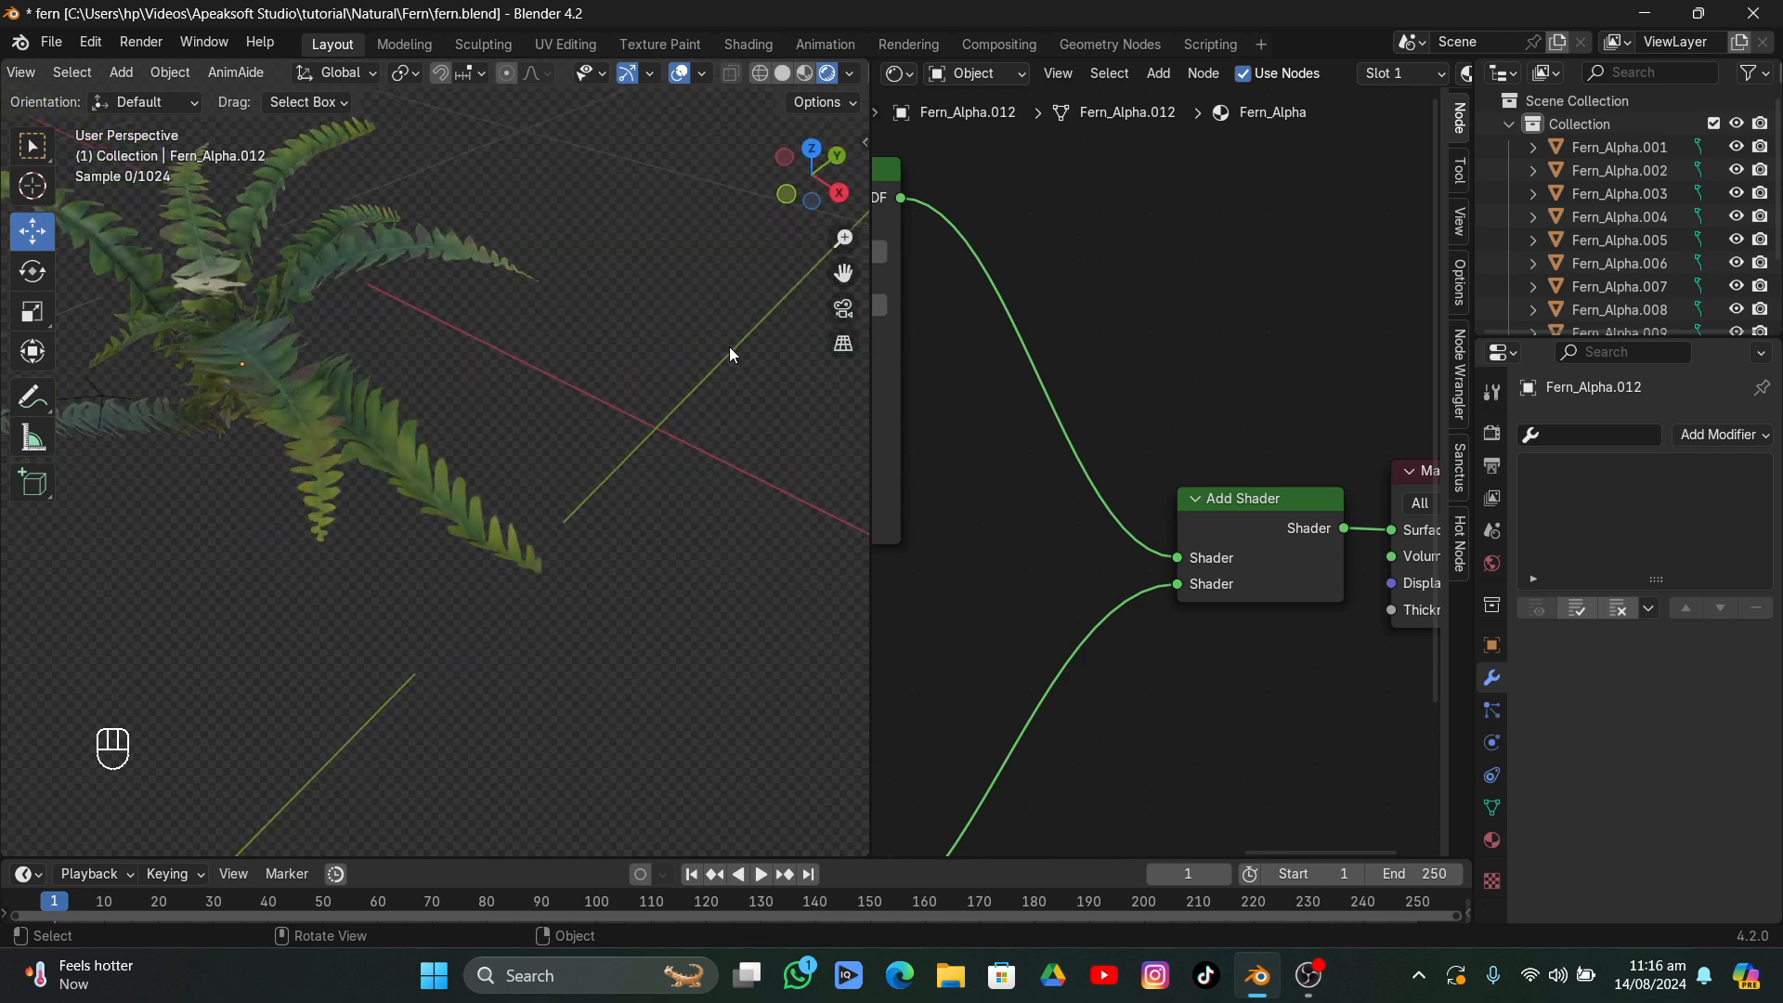
{"action": "scroll", "coordinate": [728, 347], "scroll_direction": "down", "scroll_amount": 4}
{"action": "scroll", "coordinate": [728, 348], "scroll_direction": "left", "scroll_amount": 8}
{"action": "scroll", "coordinate": [728, 348], "scroll_direction": "up", "scroll_amount": 4}
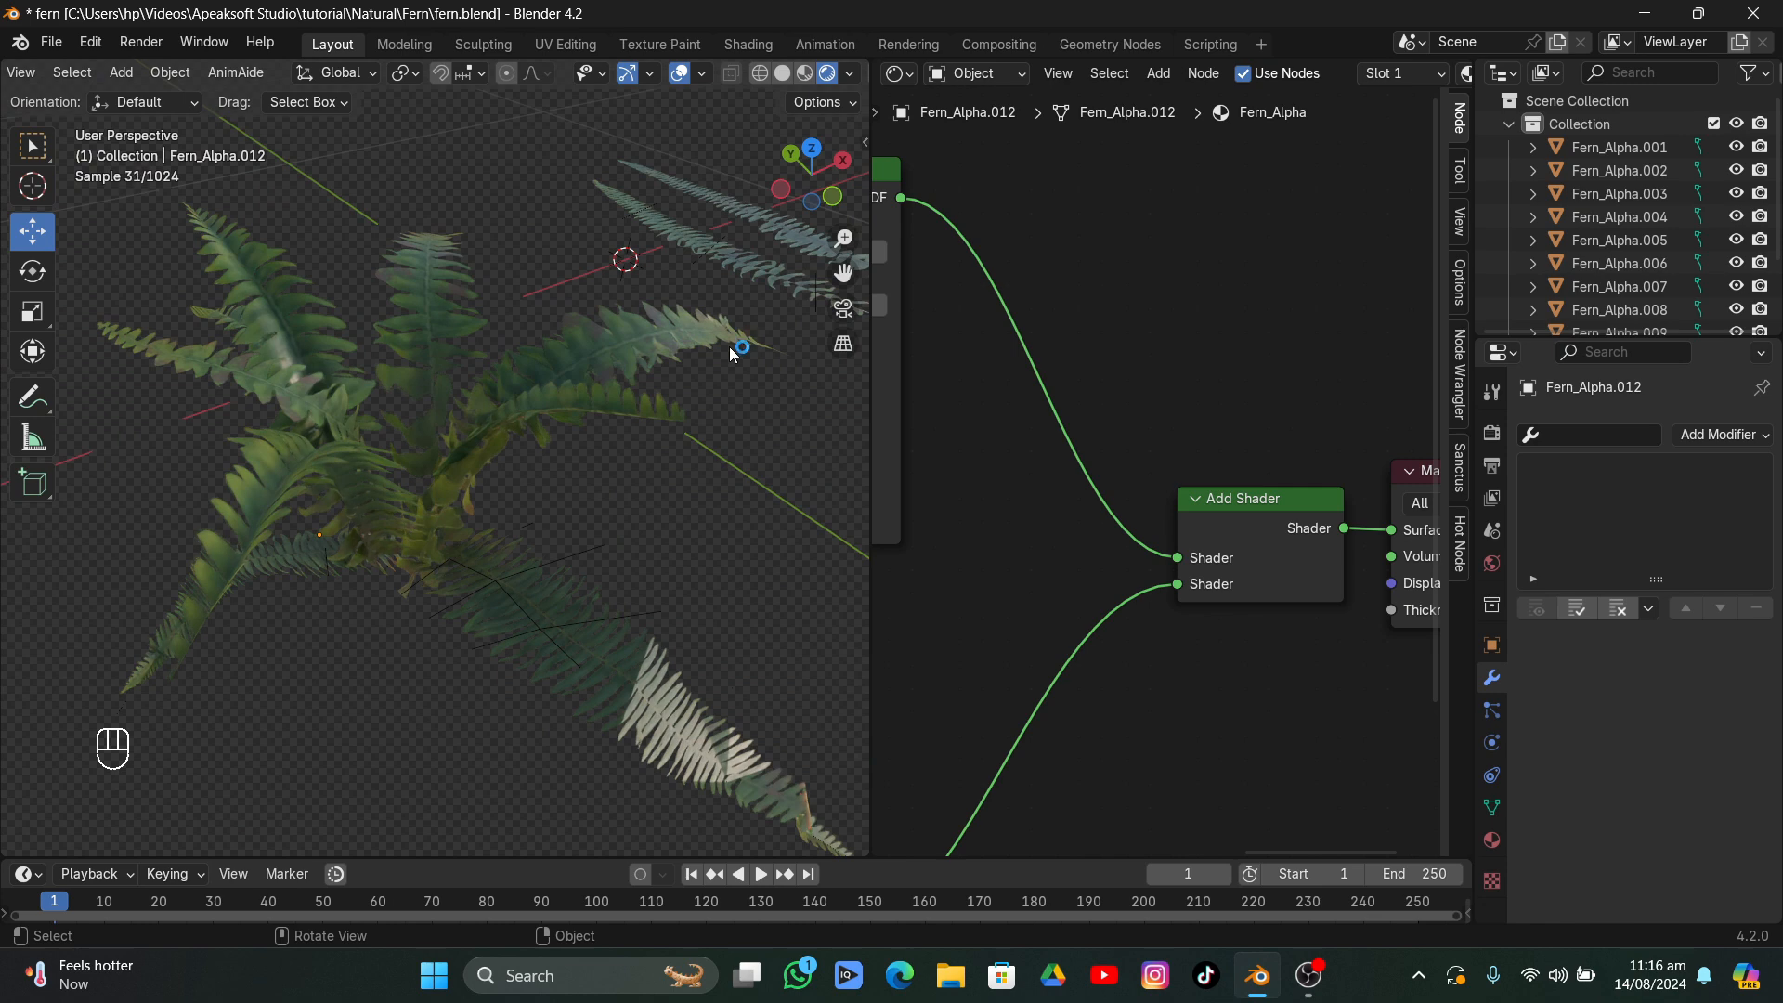
{"action": "scroll", "coordinate": [730, 353], "scroll_direction": "down", "scroll_amount": 4}
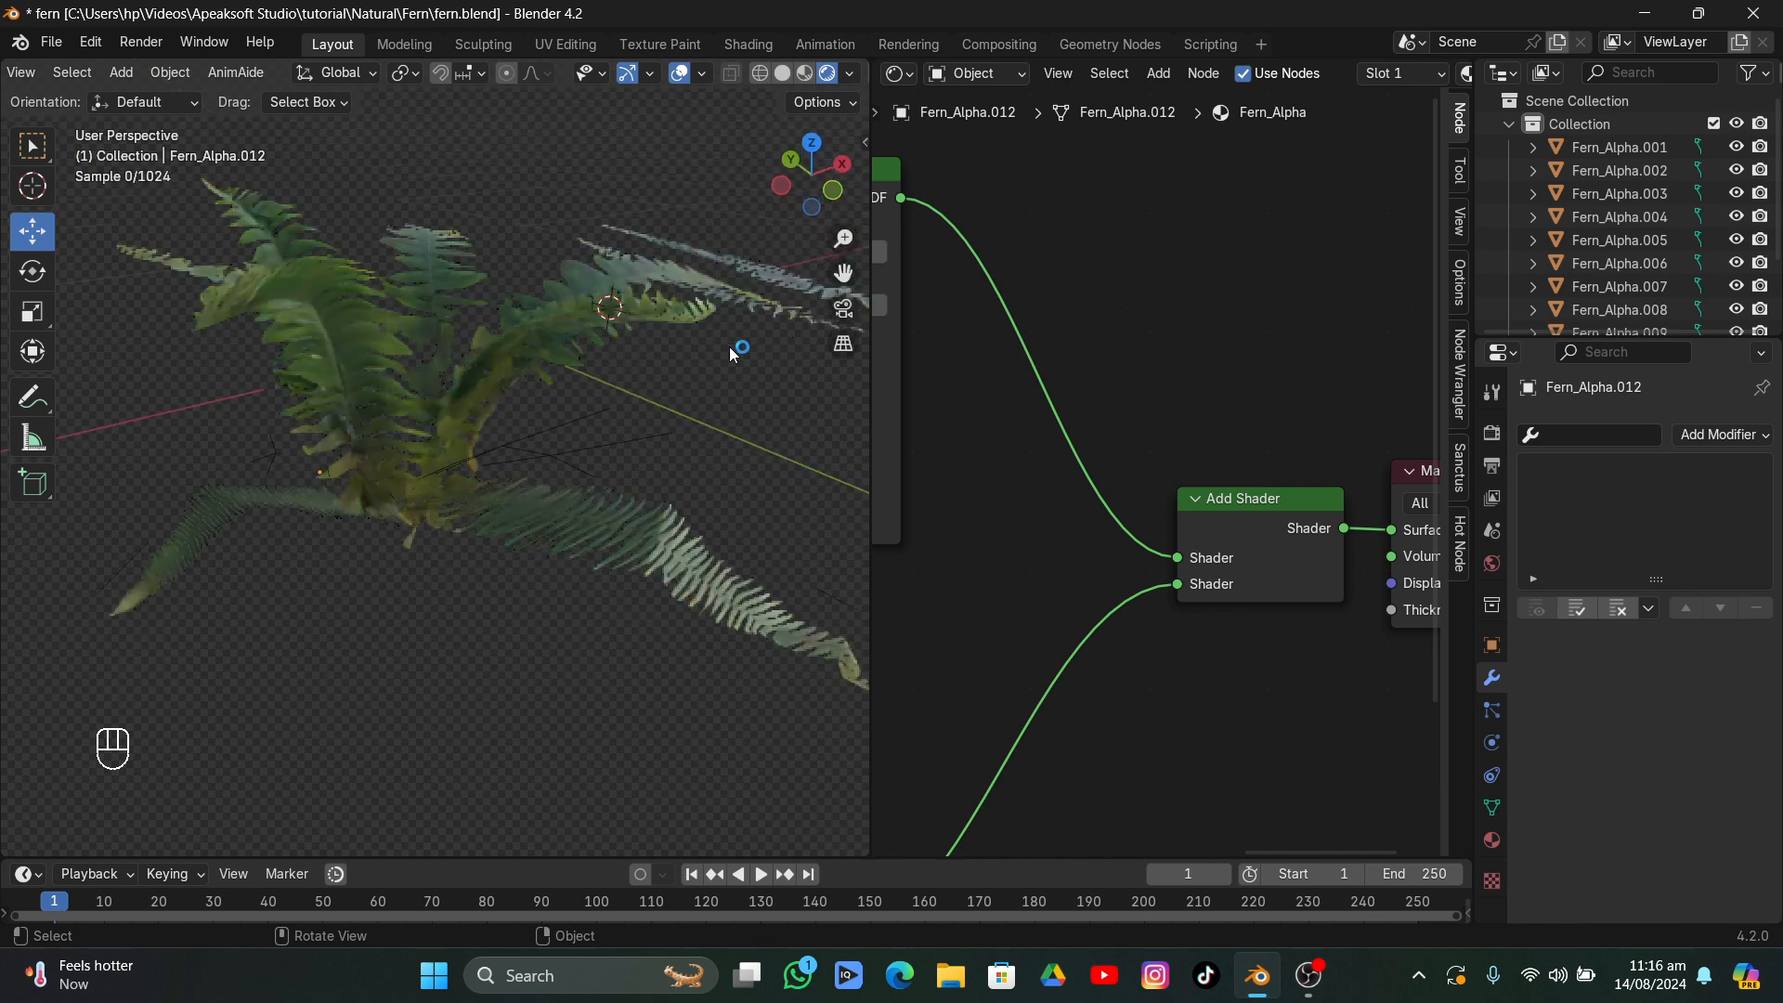
{"action": "scroll", "coordinate": [730, 347], "scroll_direction": "left", "scroll_amount": 6}
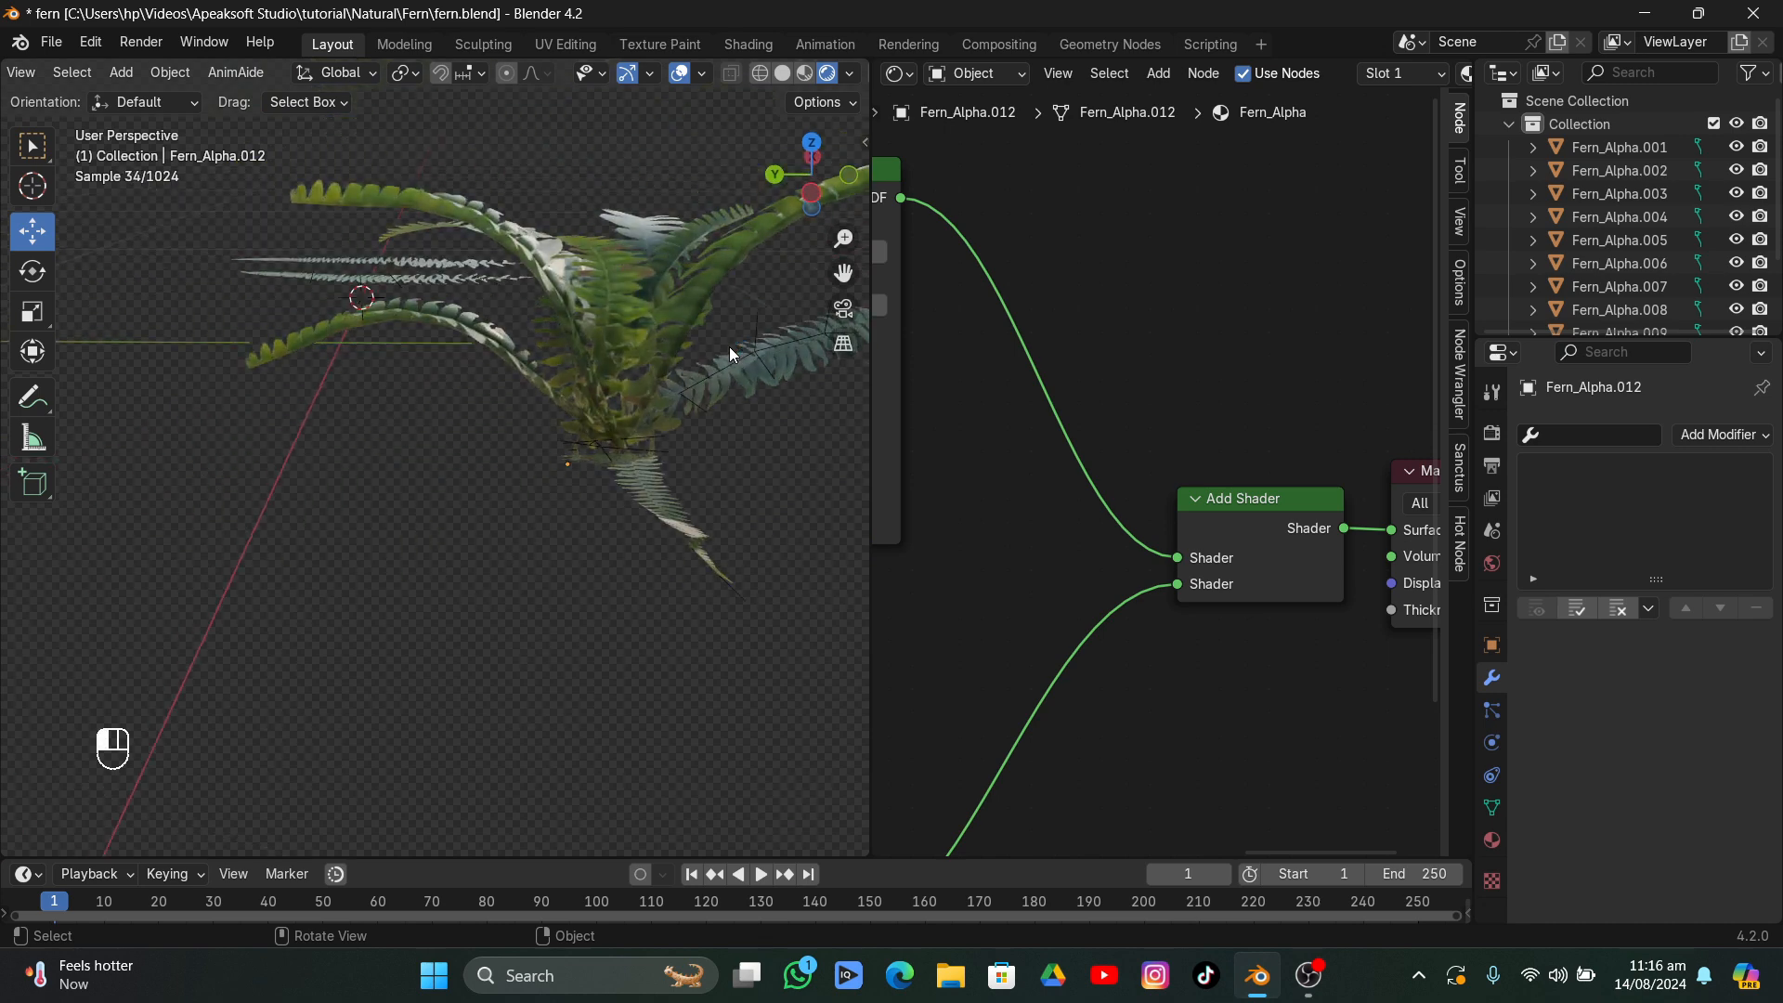
{"action": "left_click", "coordinate": [730, 354]}
{"action": "left_click", "coordinate": [498, 529]}
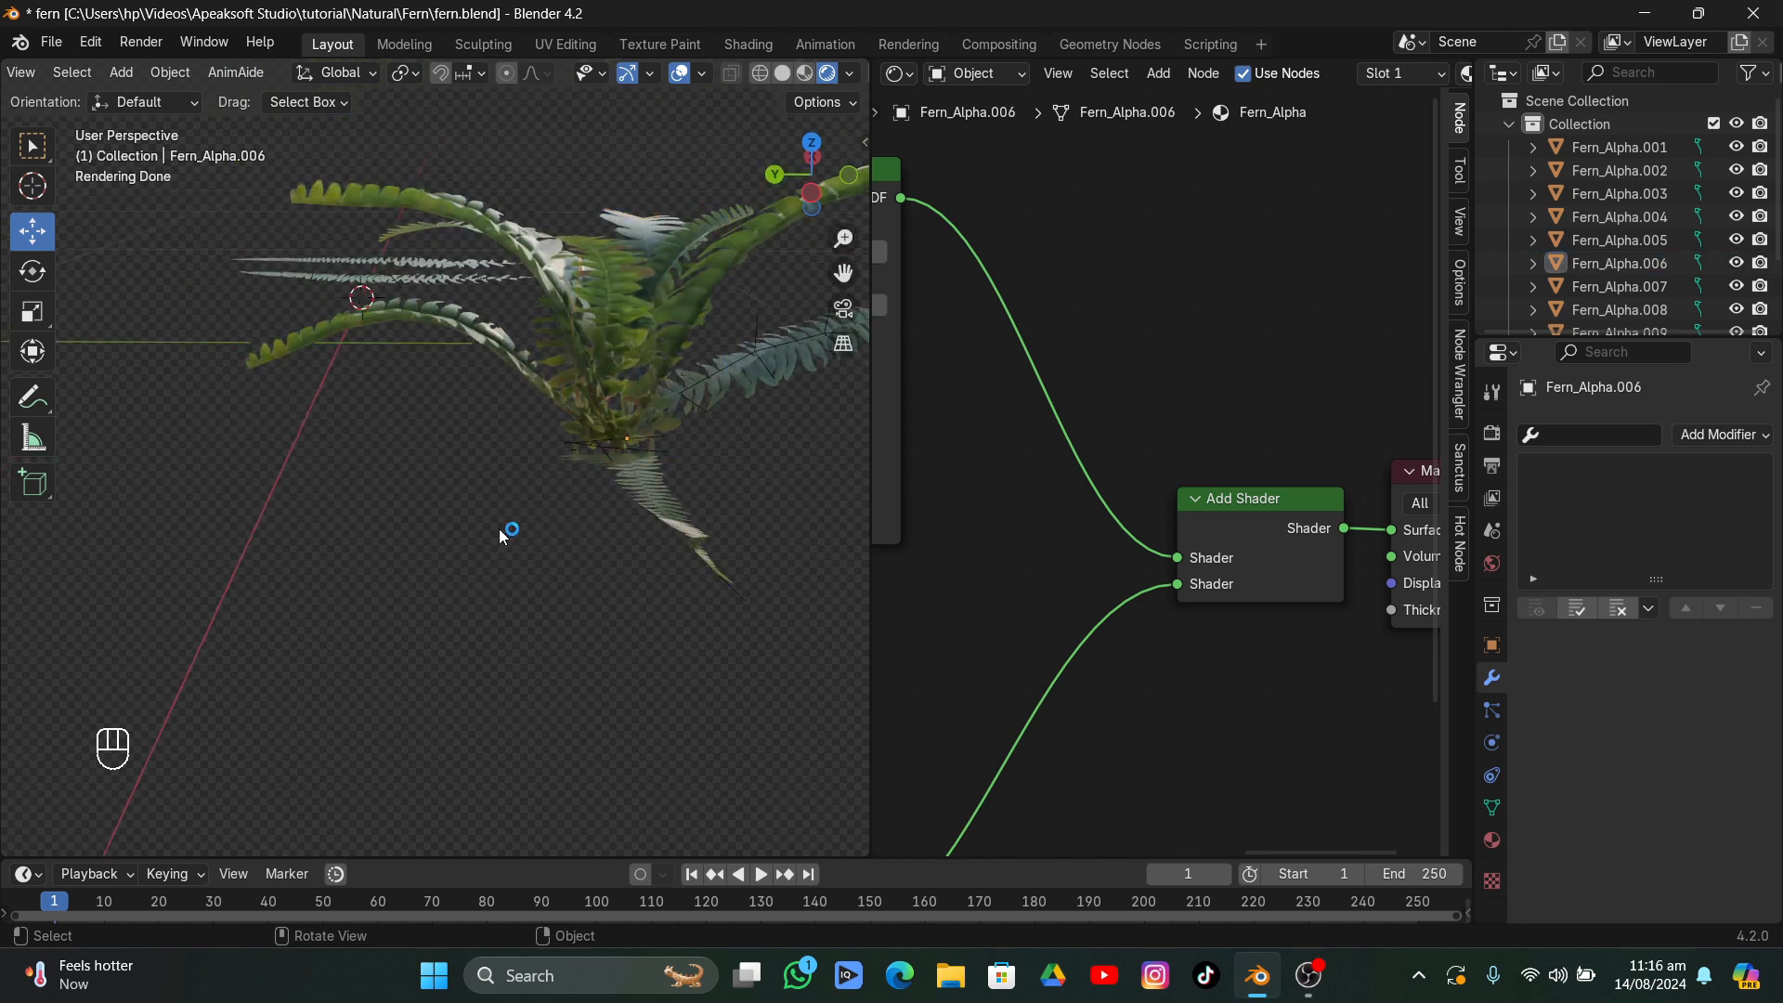
{"action": "scroll", "coordinate": [498, 530], "scroll_direction": "left", "scroll_amount": 6}
{"action": "scroll", "coordinate": [502, 524], "scroll_direction": "left", "scroll_amount": 6}
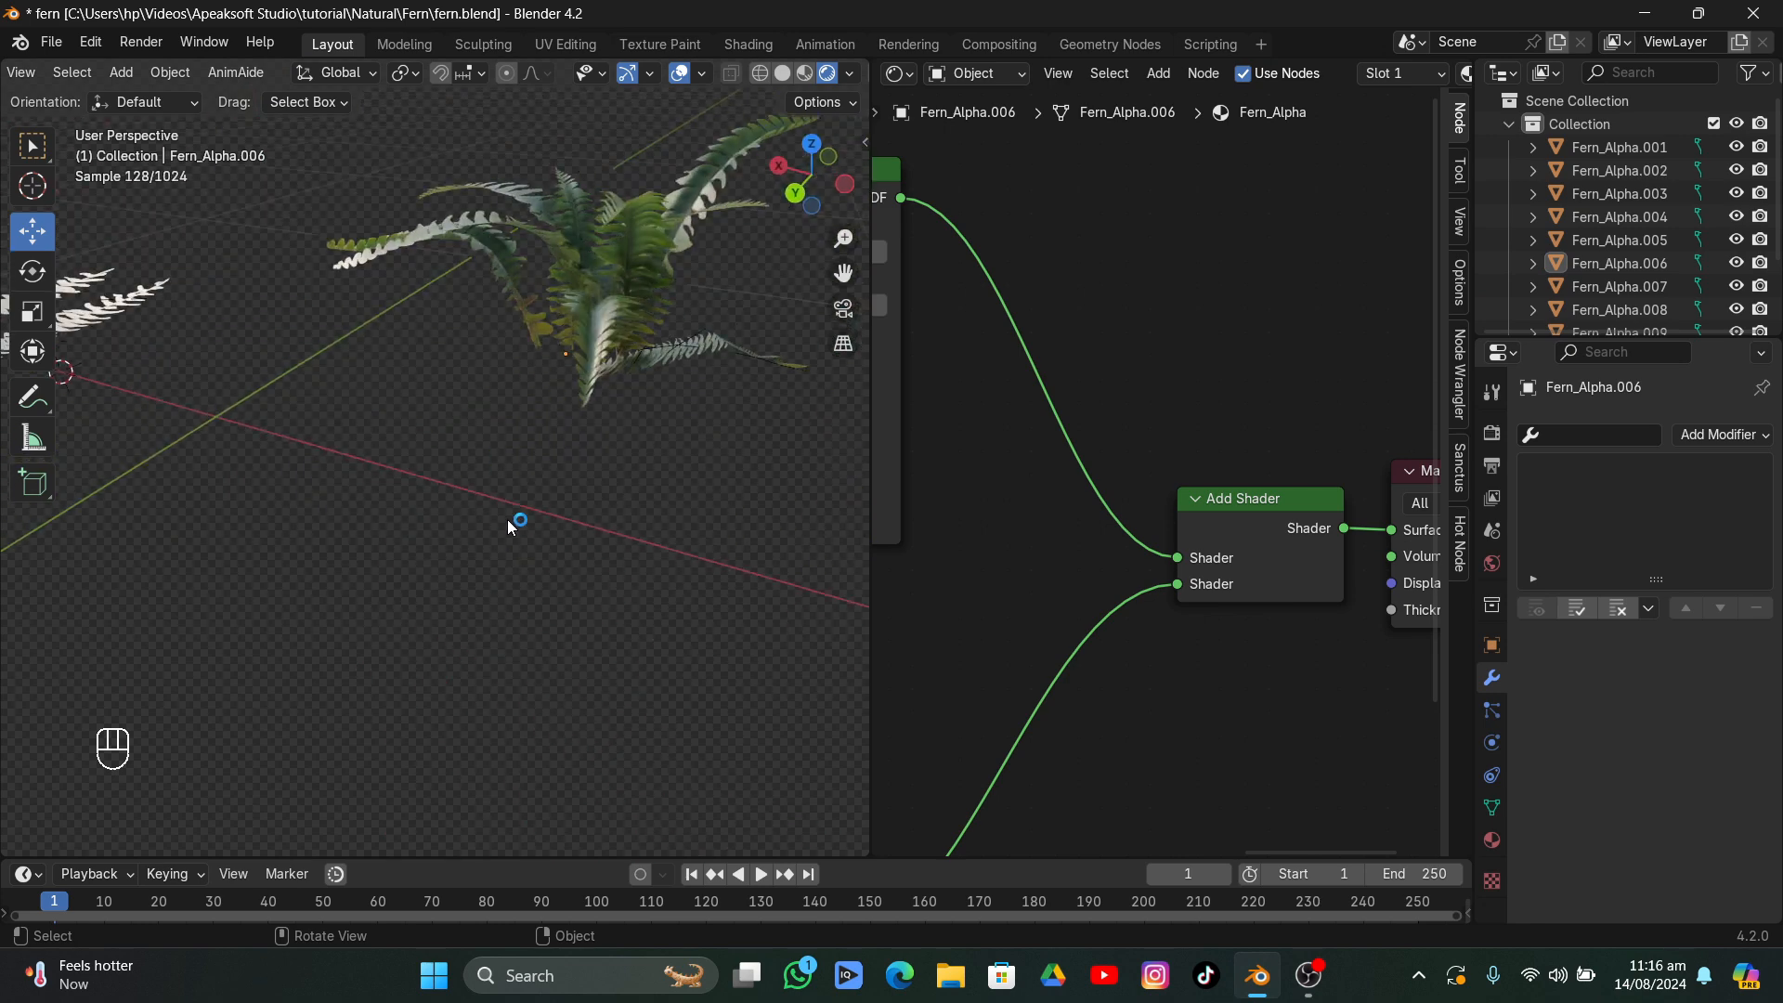
{"action": "scroll", "coordinate": [509, 526], "scroll_direction": "left", "scroll_amount": 8}
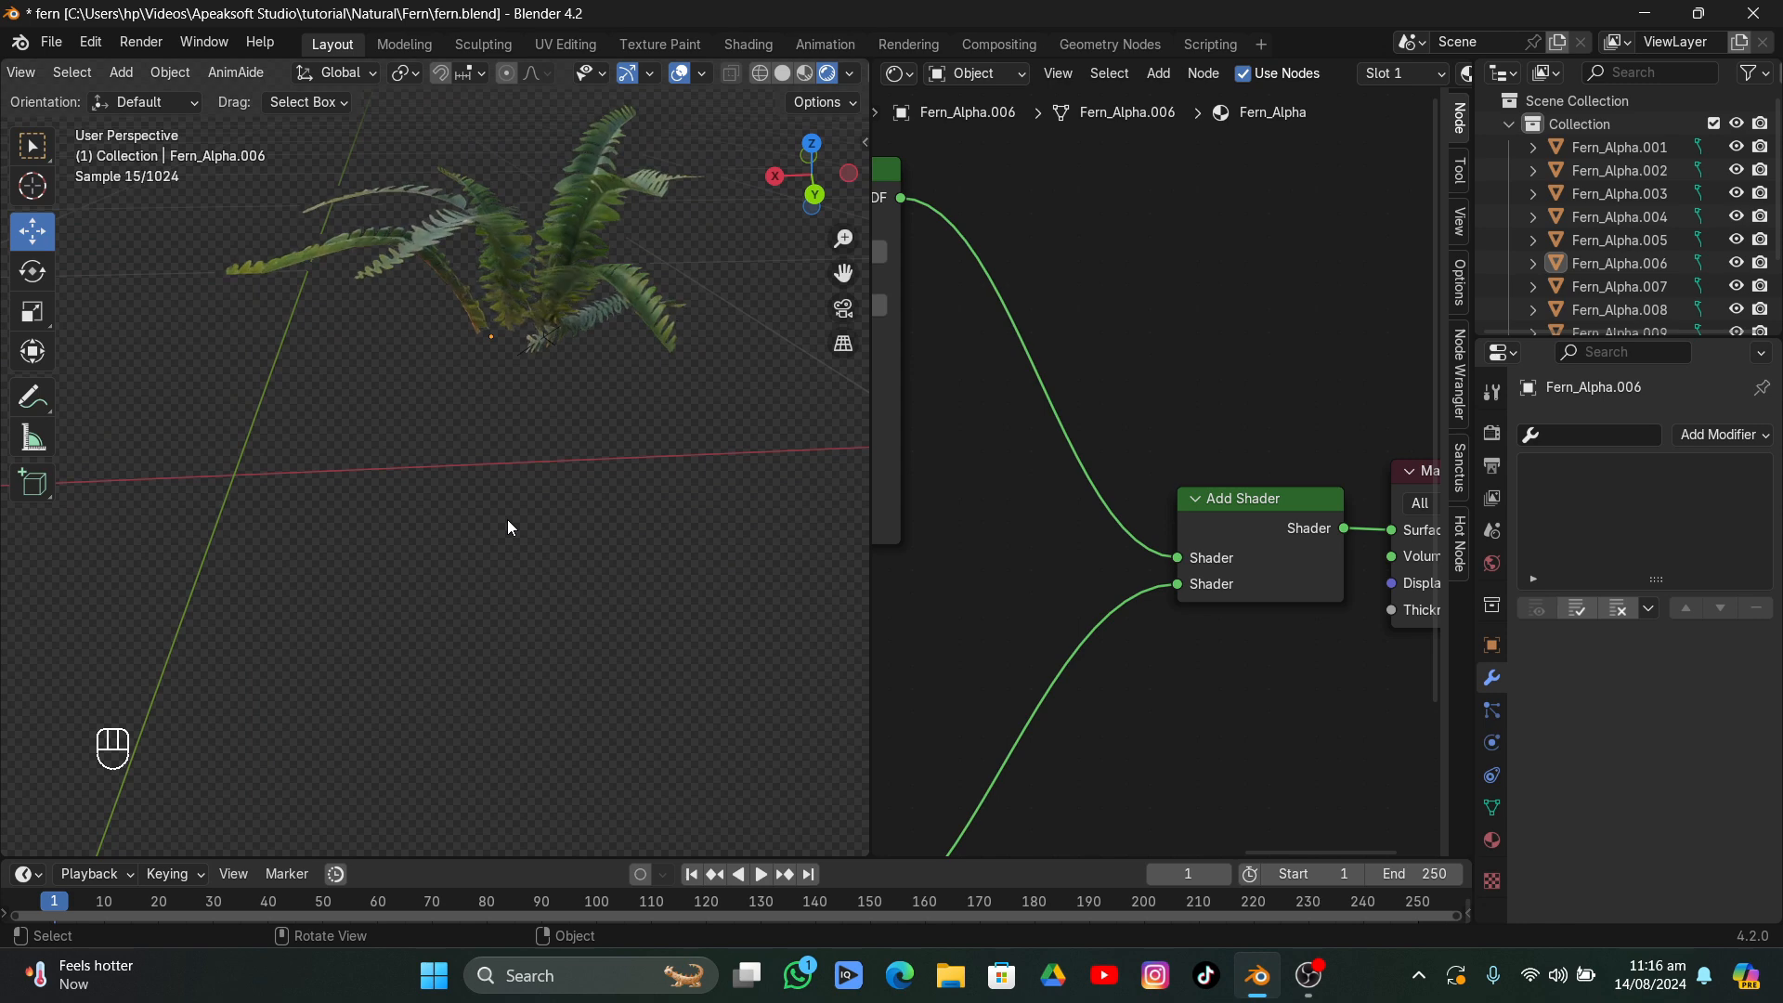